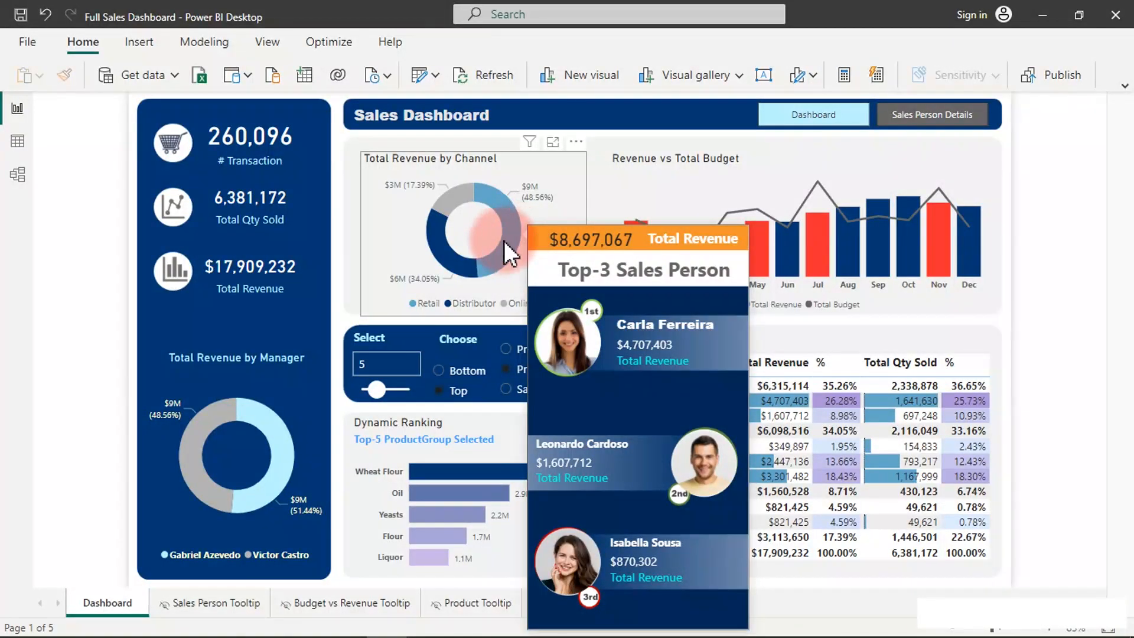
# Step: Examine the salesperson tooltips on the Total Revenue by Channel chart and the salesperson table on the Sales Person Details page
pyautogui.moveTo(448, 256)
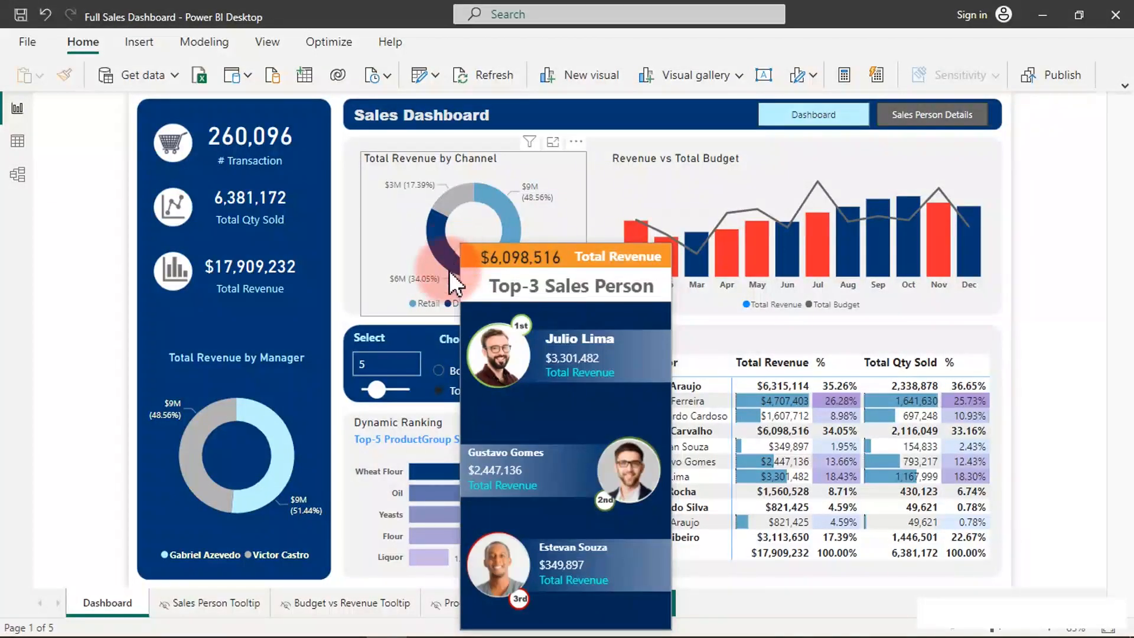
pyautogui.moveTo(444, 476)
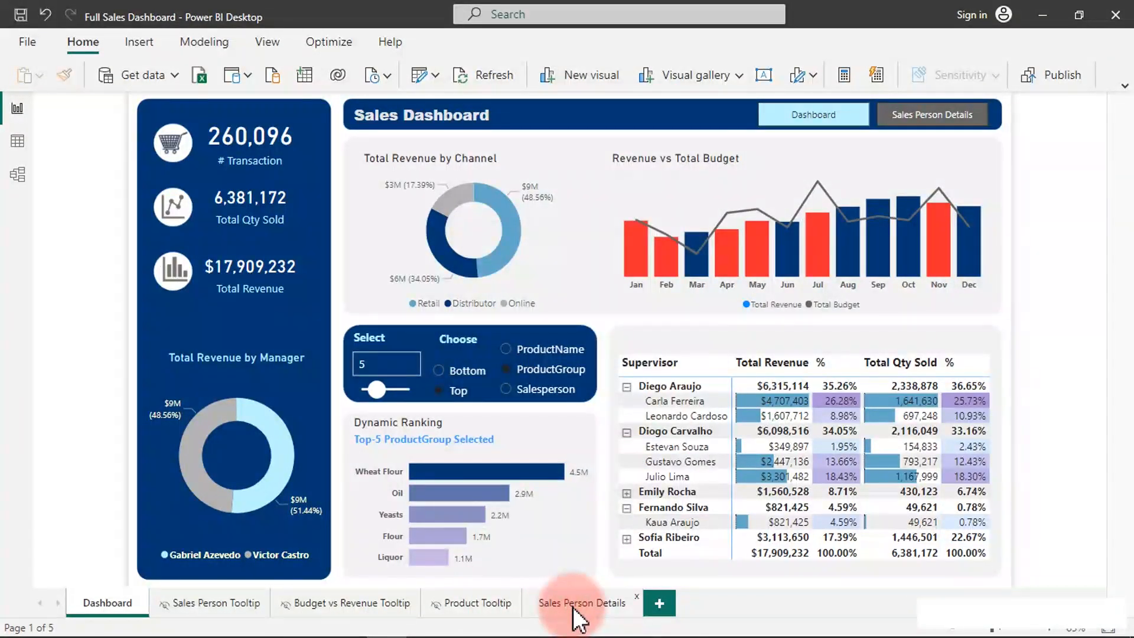
pyautogui.click(573, 607)
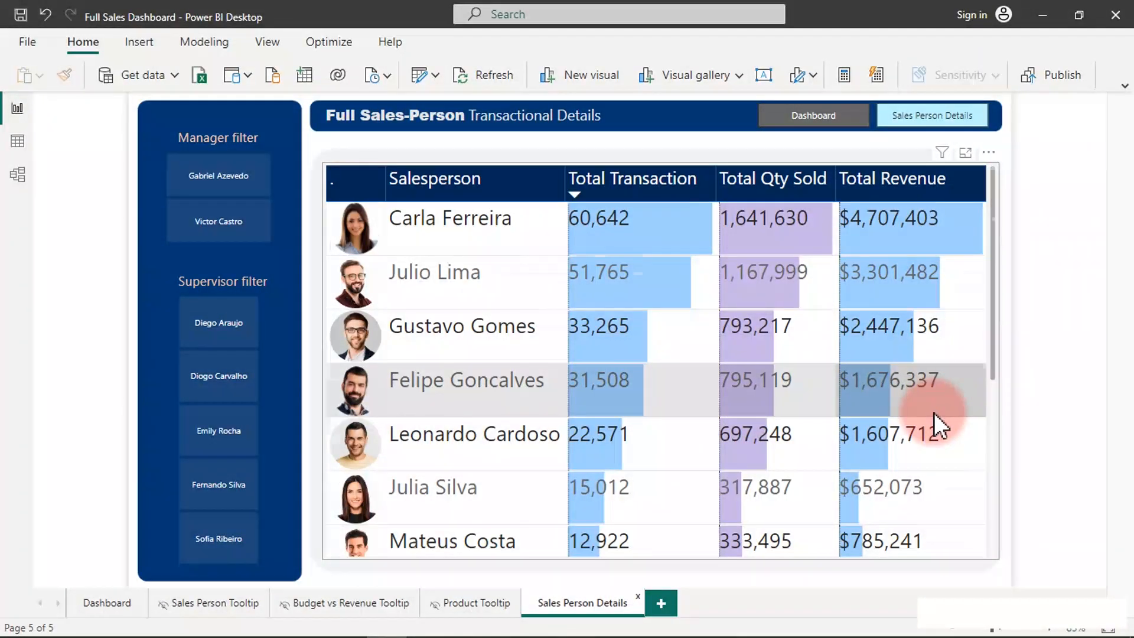
pyautogui.scroll(-2, 933, 412)
pyautogui.scroll(-2, 932, 415)
pyautogui.scroll(-2, 923, 423)
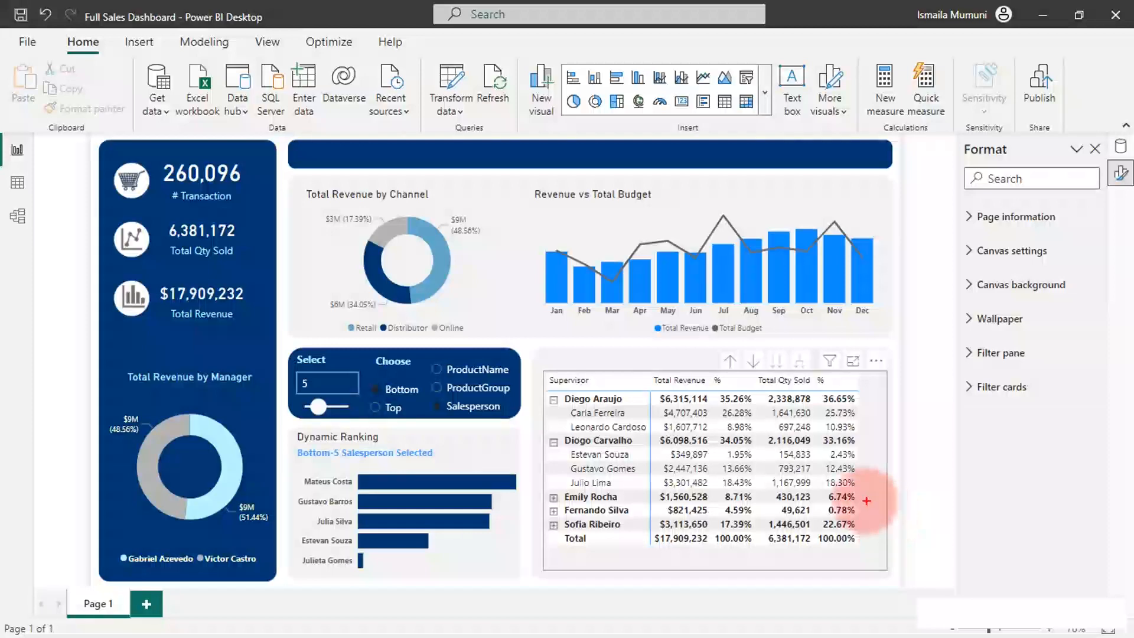
pyautogui.moveTo(561, 327)
pyautogui.mouseDown()
pyautogui.moveTo(790, 313)
pyautogui.moveTo(863, 276)
pyautogui.mouseUp()
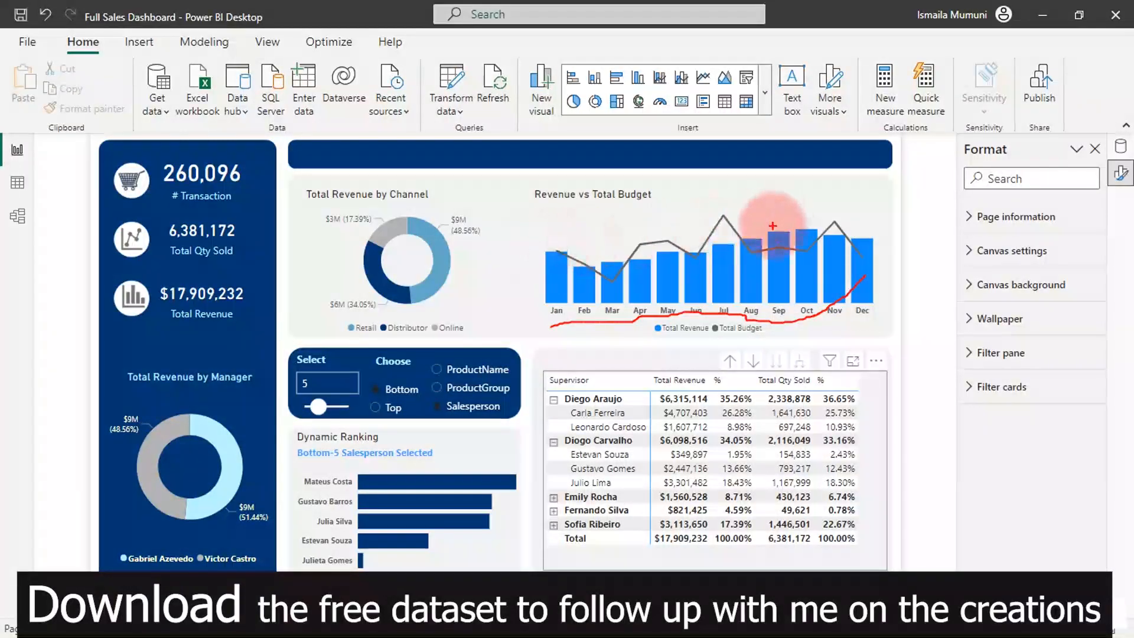
pyautogui.moveTo(780, 222); pyautogui.dragTo(778, 309)
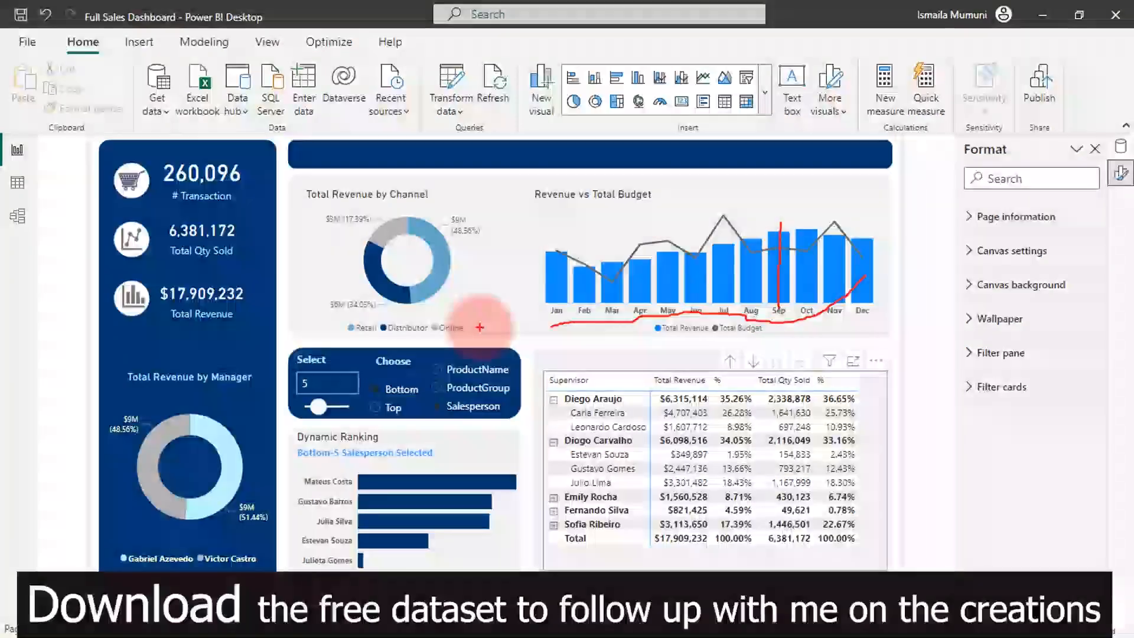
pyautogui.moveTo(479, 145); pyautogui.dragTo(535, 152)
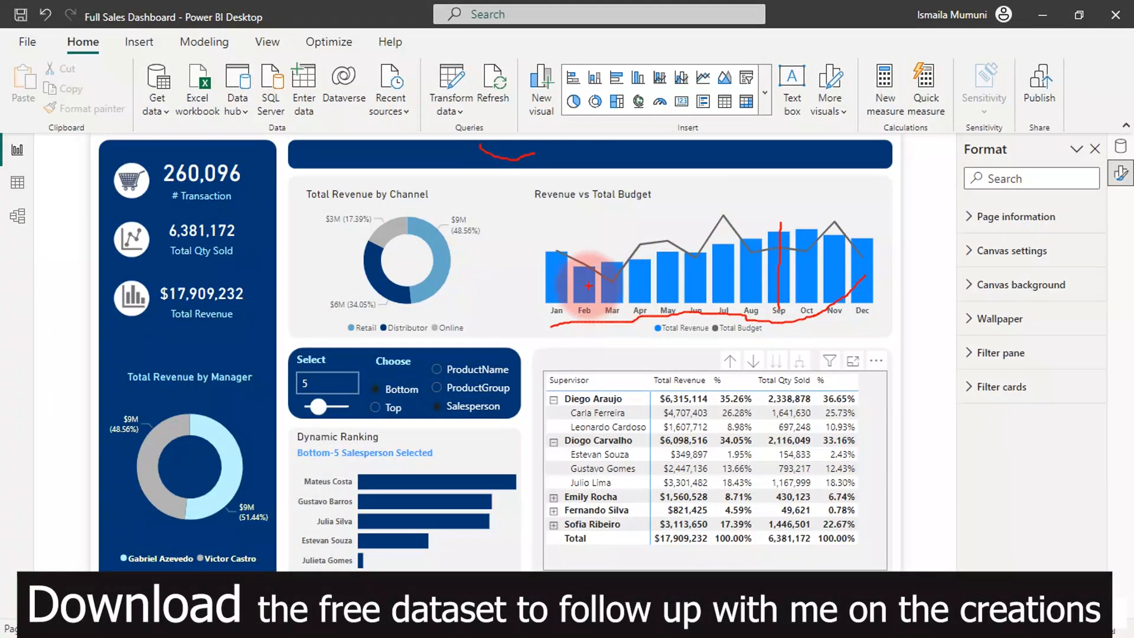
pyautogui.moveTo(577, 269)
pyautogui.mouseDown()
pyautogui.moveTo(597, 315)
pyautogui.moveTo(580, 308)
pyautogui.mouseUp()
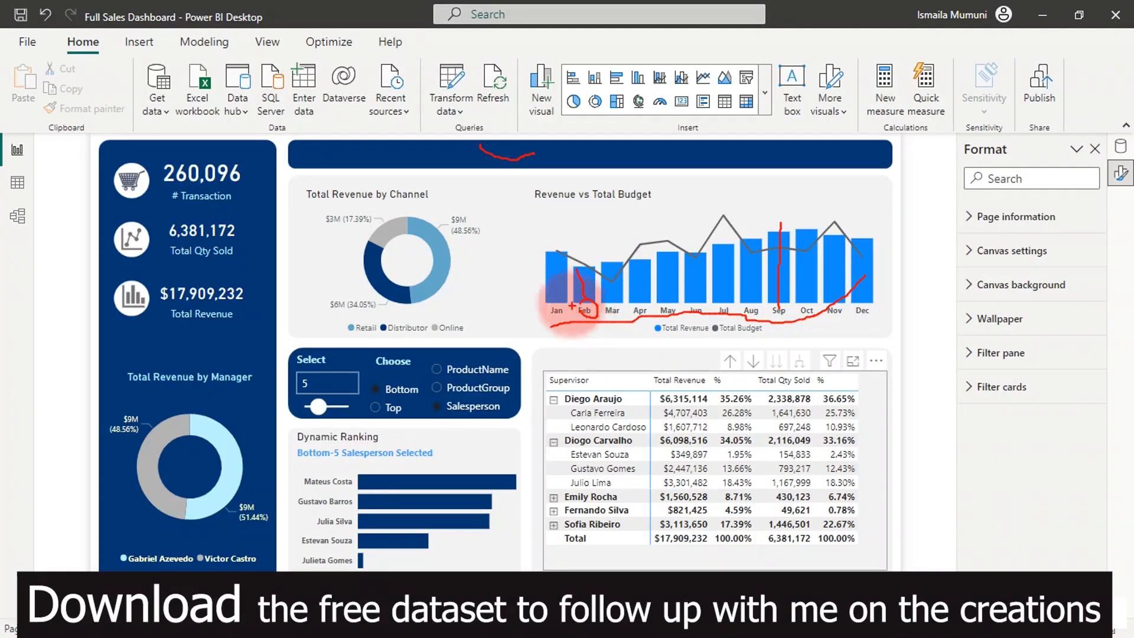
pyautogui.press('Escape')
pyautogui.click(563, 284)
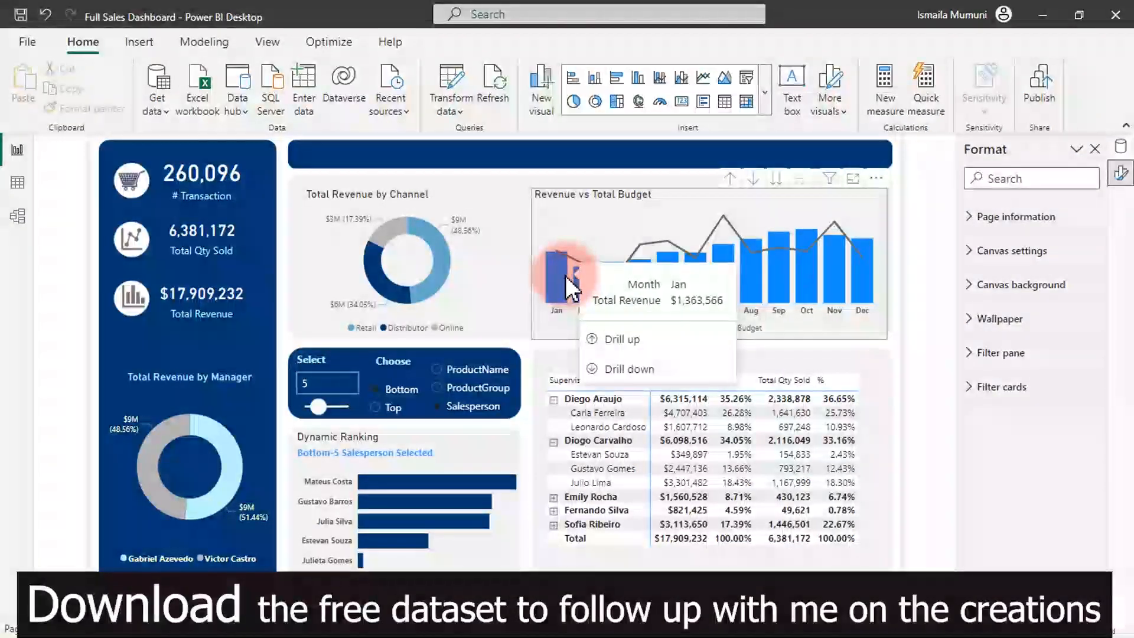
pyautogui.click(568, 228)
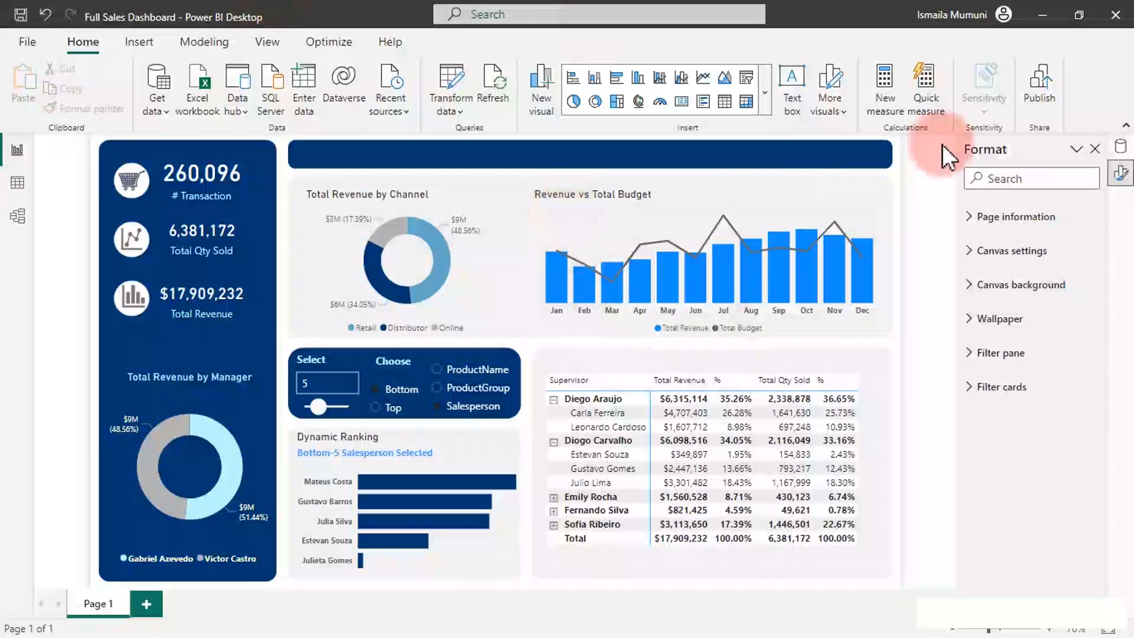
pyautogui.click(1055, 158)
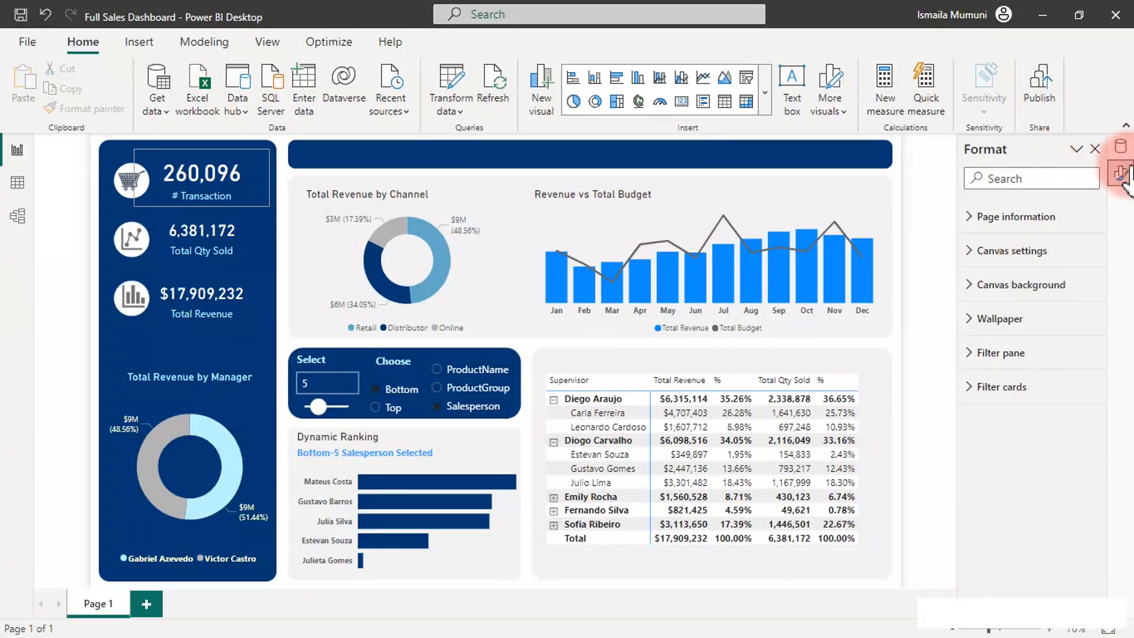
# Step: Try generating a Copilot quick measure from "if the total revenue is greater than the total budget format as blue color else format as red color"
pyautogui.click(1119, 148)
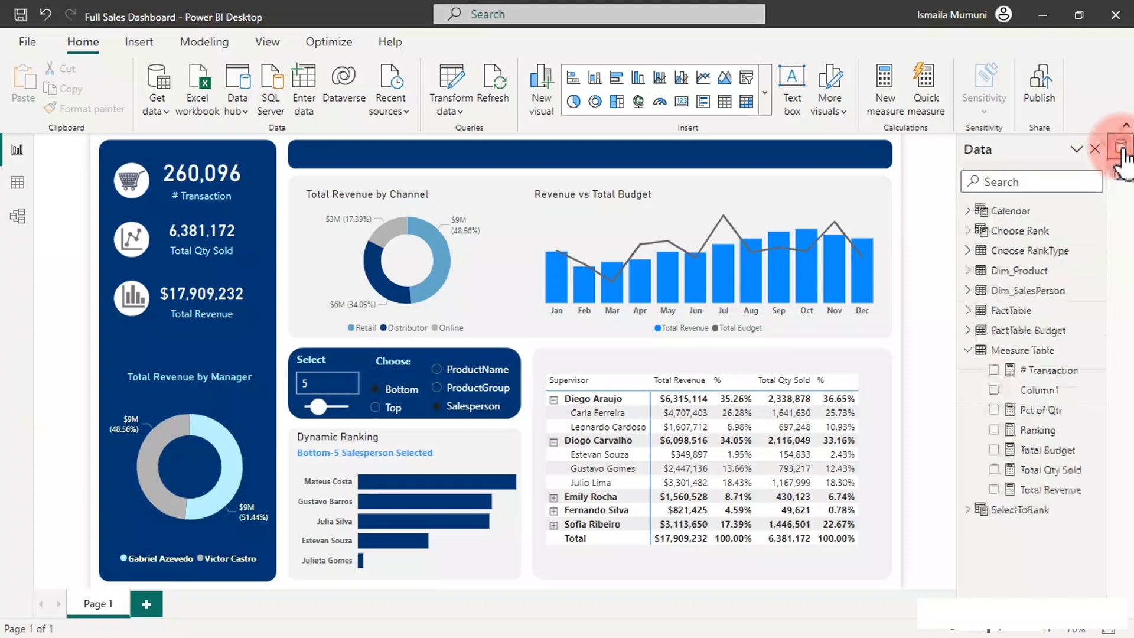
pyautogui.click(1048, 450)
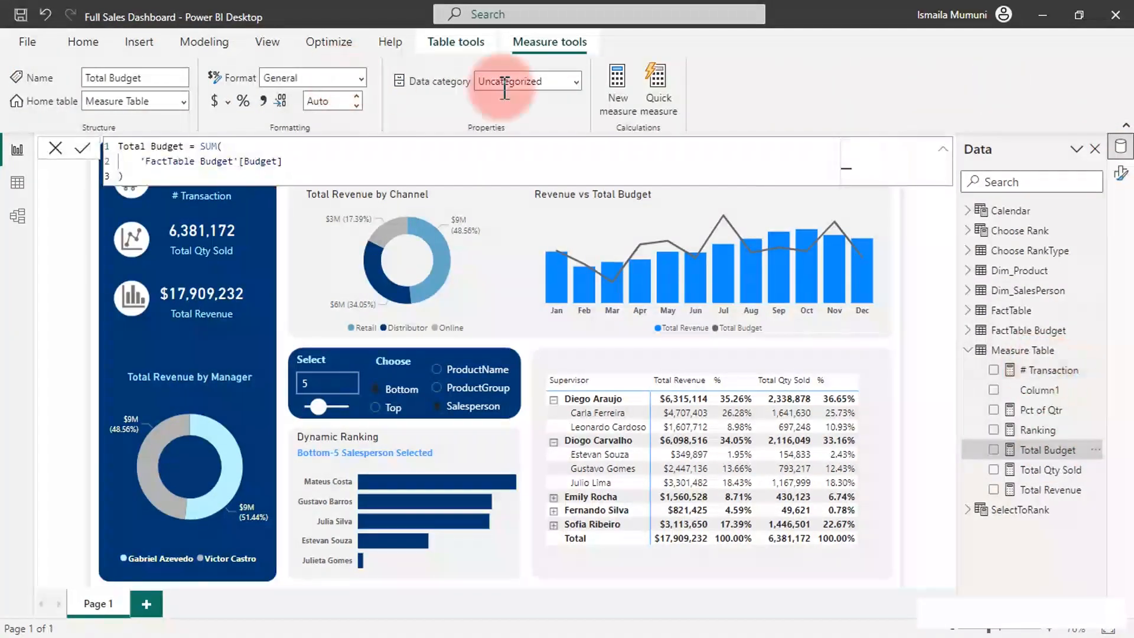
pyautogui.click(664, 83)
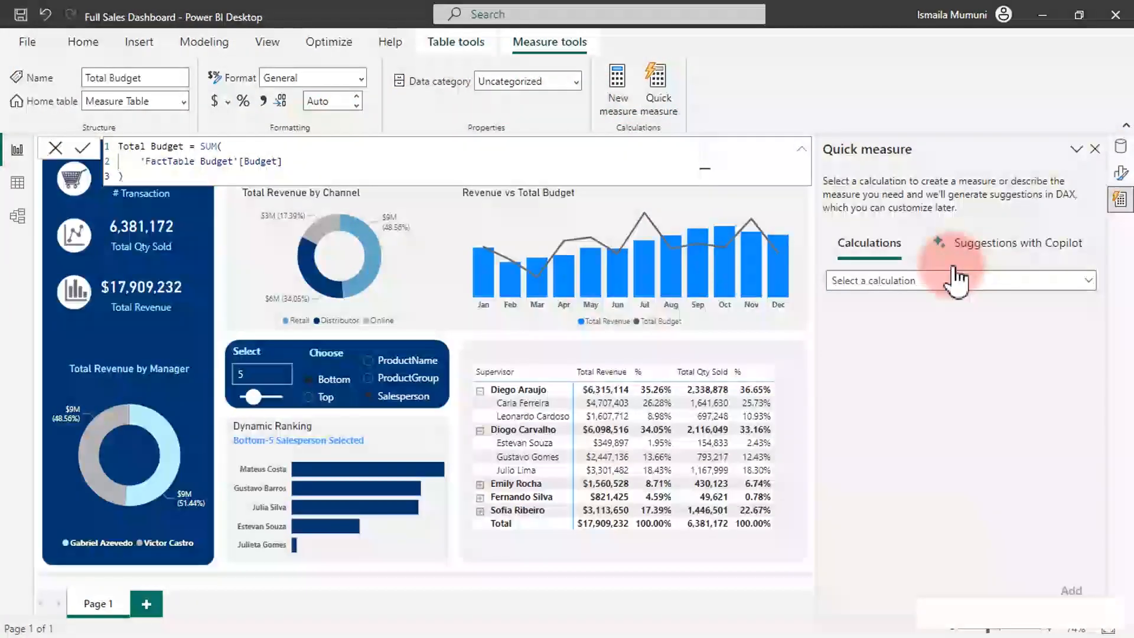
pyautogui.click(989, 251)
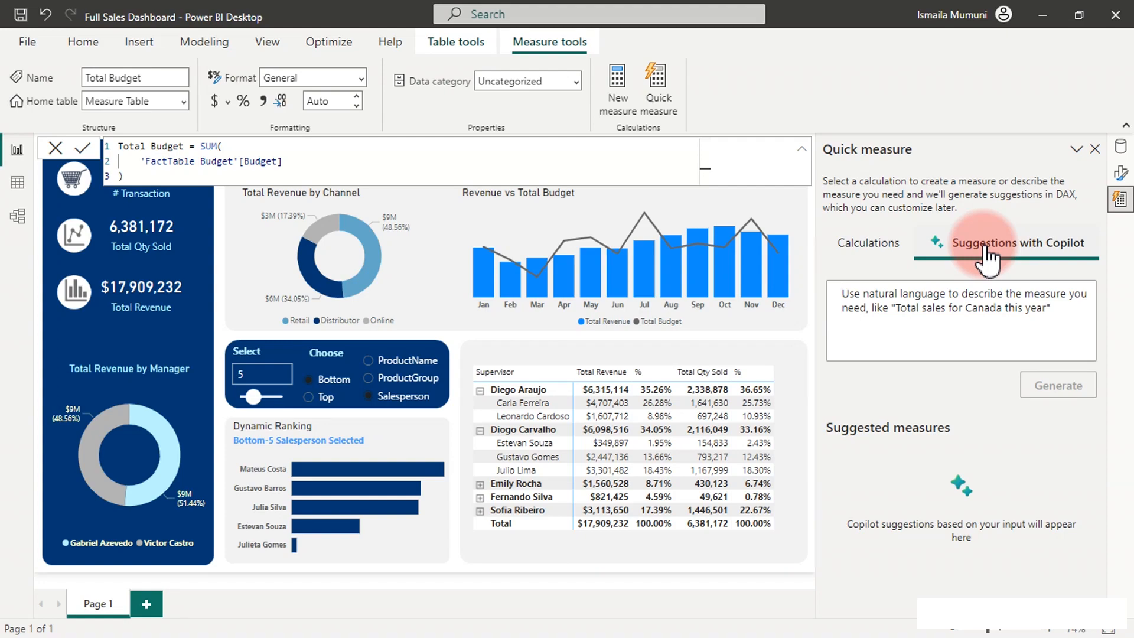
pyautogui.click(1095, 316)
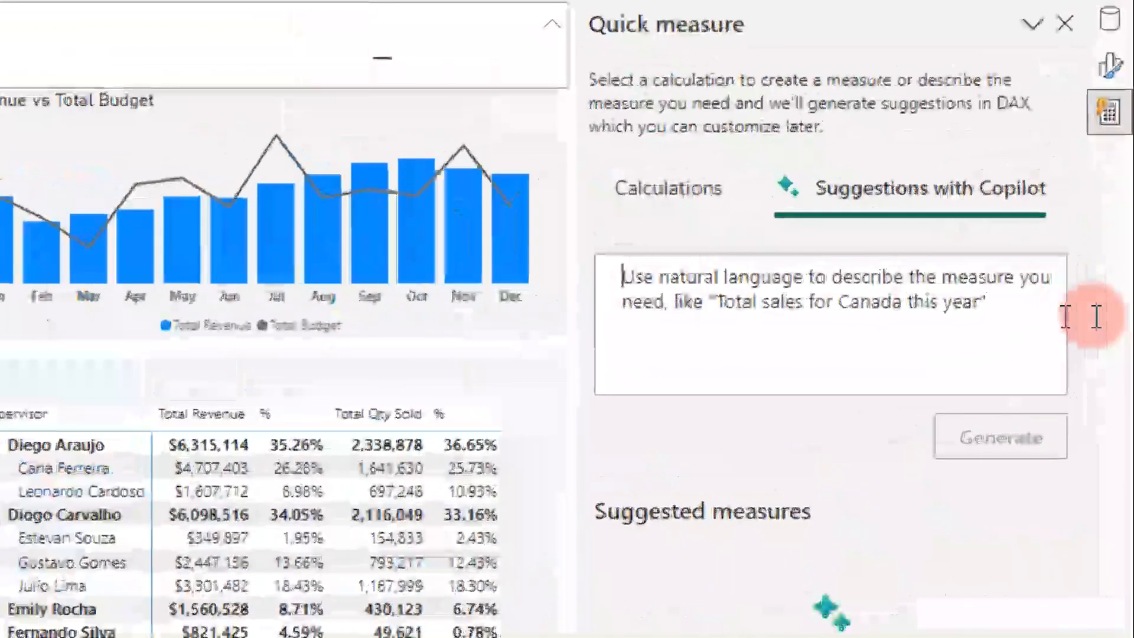
pyautogui.write('if the total revenue is greater than the total budget format as blue color else format as red color')
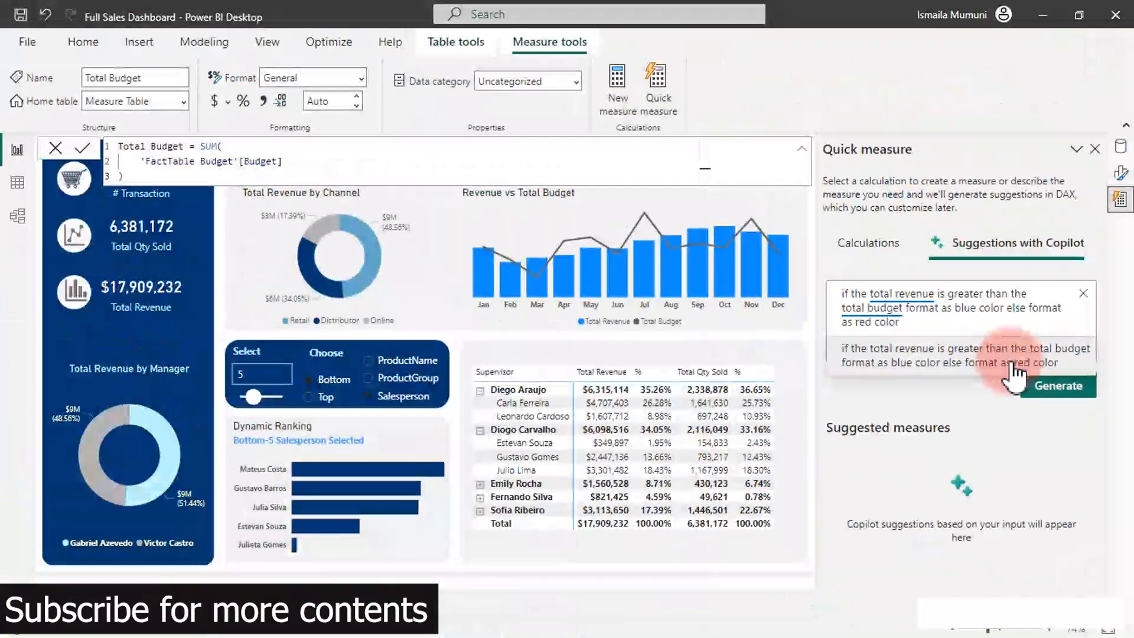
pyautogui.click(1060, 393)
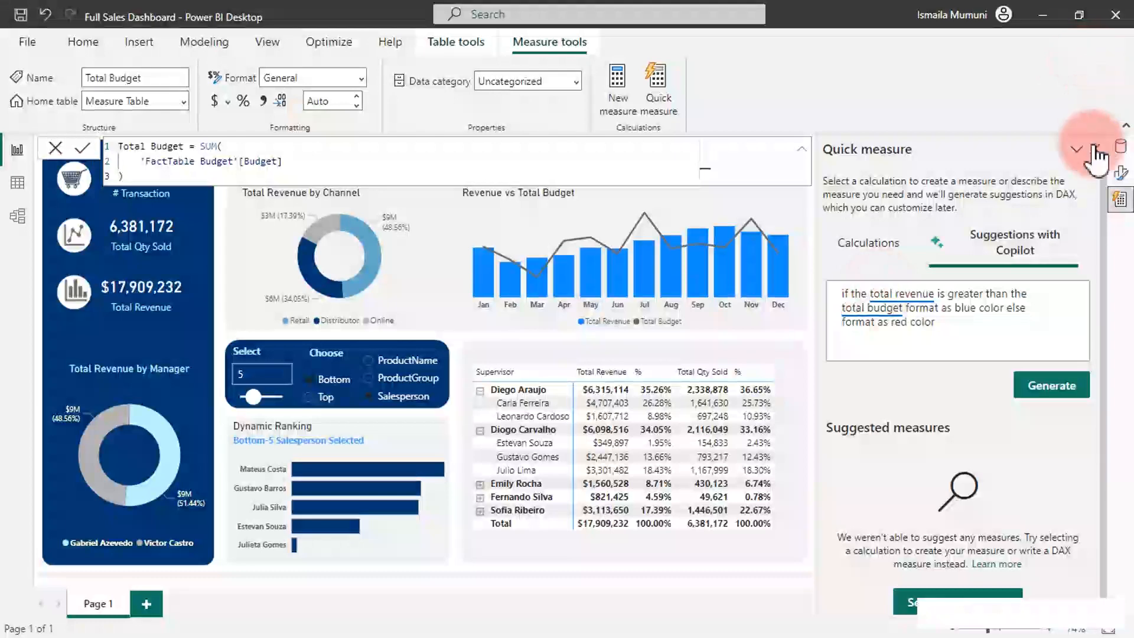
pyautogui.click(678, 100)
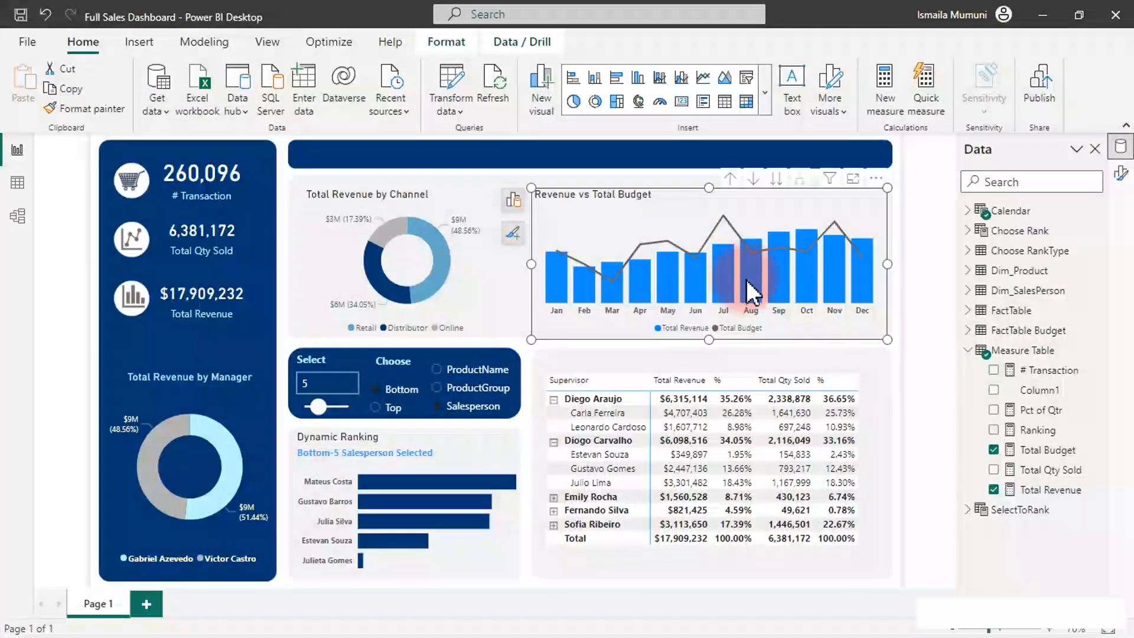
# Step: Set the default column color of the Revenue vs Total Budget chart to the recent dark blue #033773
pyautogui.moveTo(748, 277)
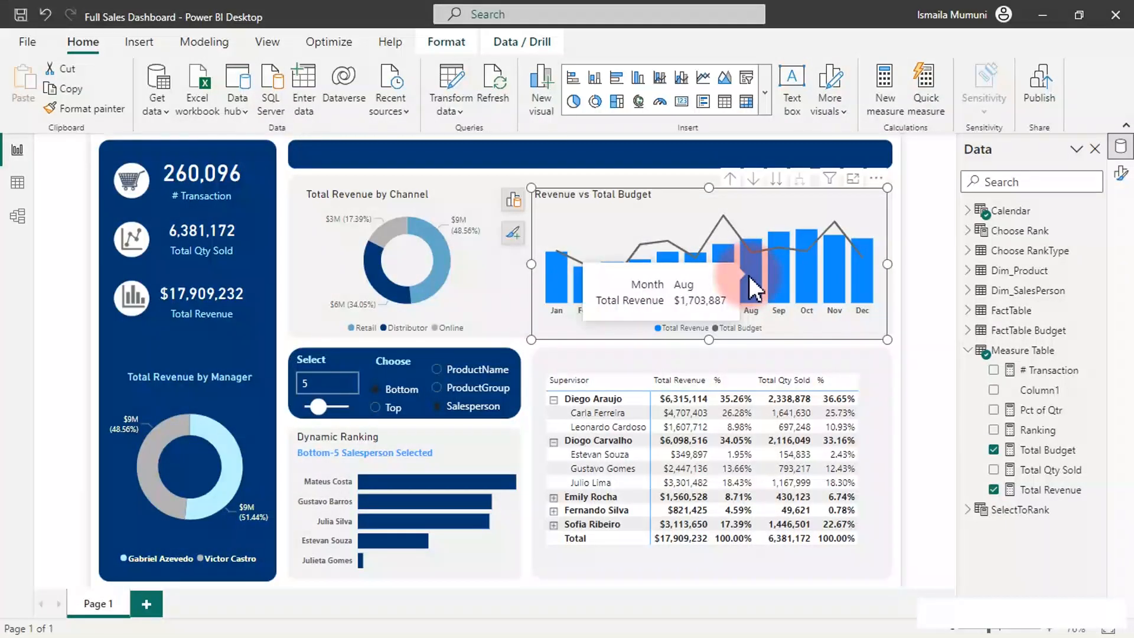
pyautogui.rightClick(750, 288)
pyautogui.click(1117, 171)
pyautogui.click(1120, 174)
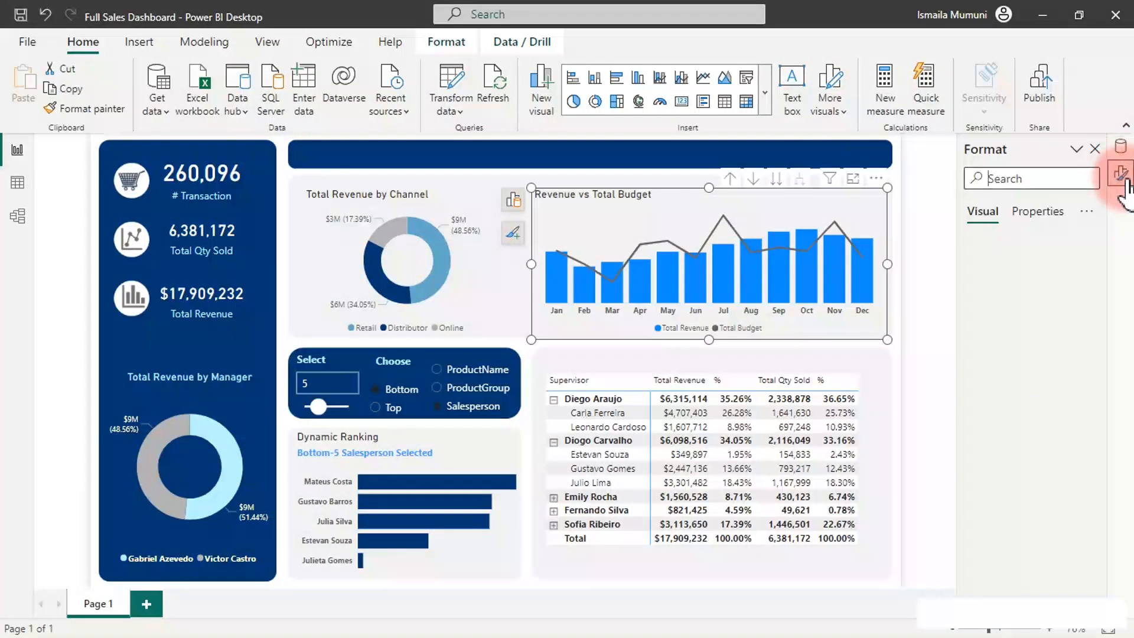
pyautogui.scroll(-2, 1039, 464)
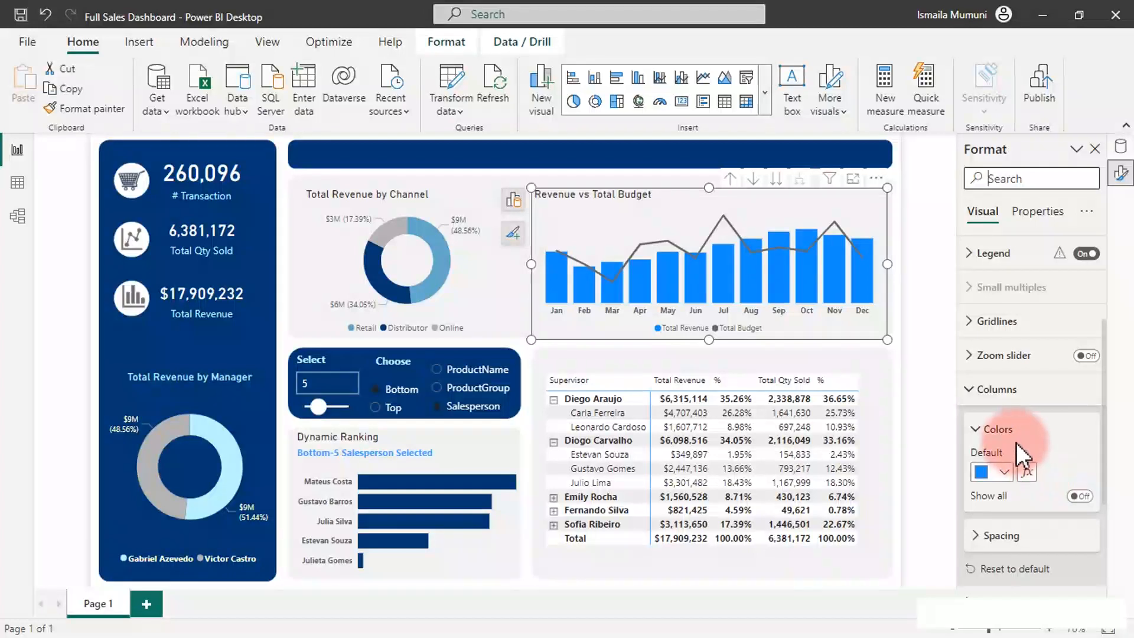
pyautogui.scroll(-2, 1015, 441)
pyautogui.click(982, 358)
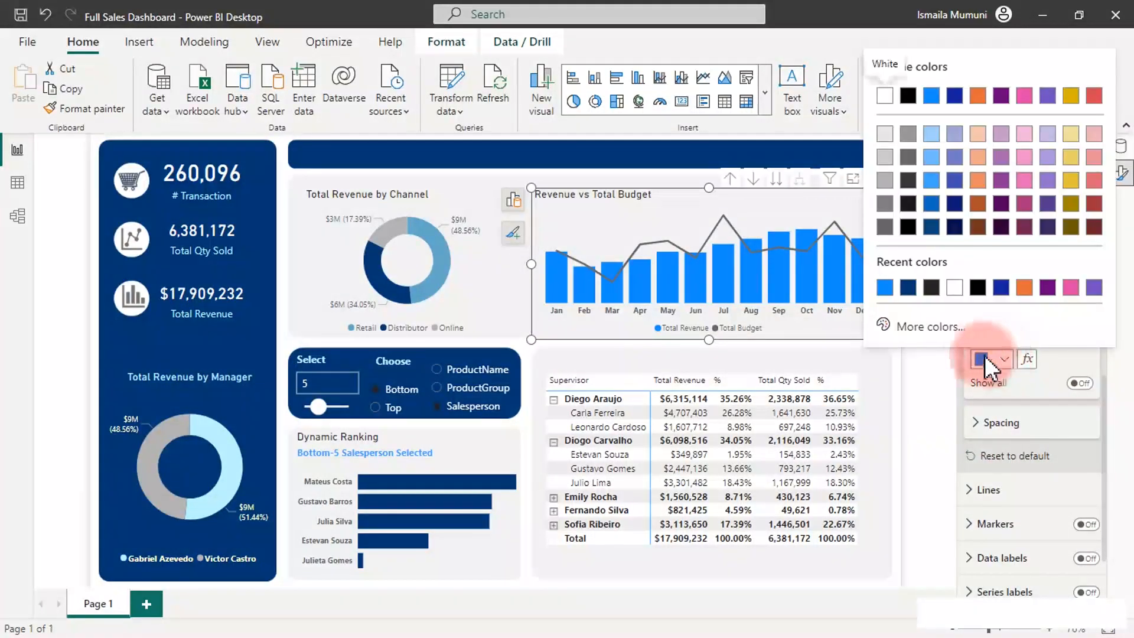
pyautogui.click(908, 287)
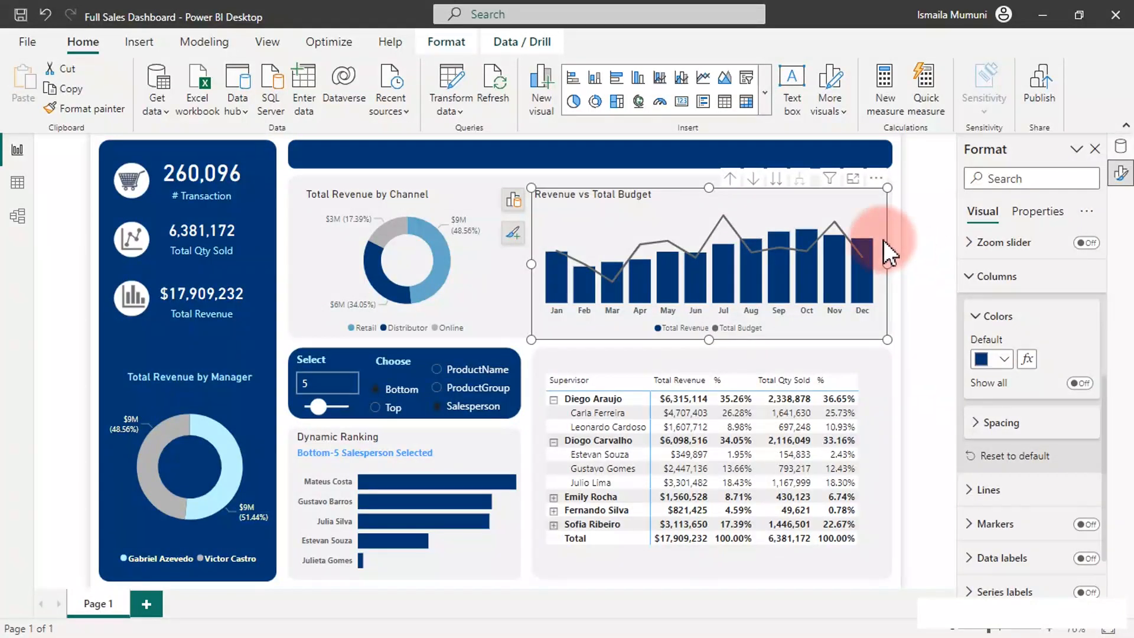
# Step: Check the hex code of the default column color in the Revenue vs Total Budget chart
pyautogui.click(1001, 360)
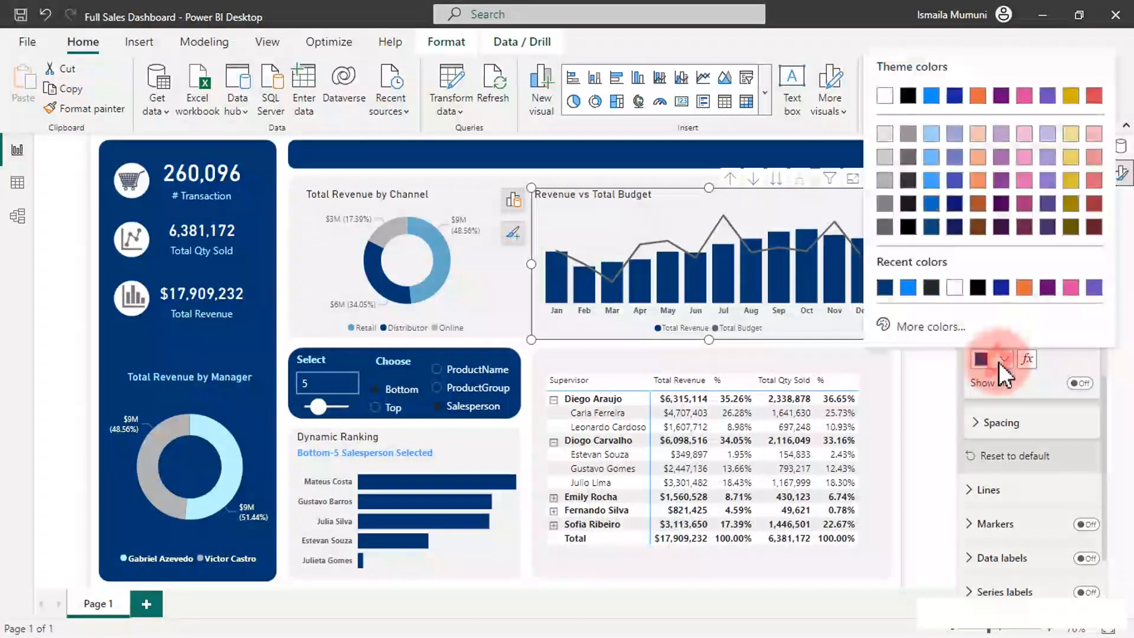
pyautogui.click(1001, 288)
pyautogui.click(939, 327)
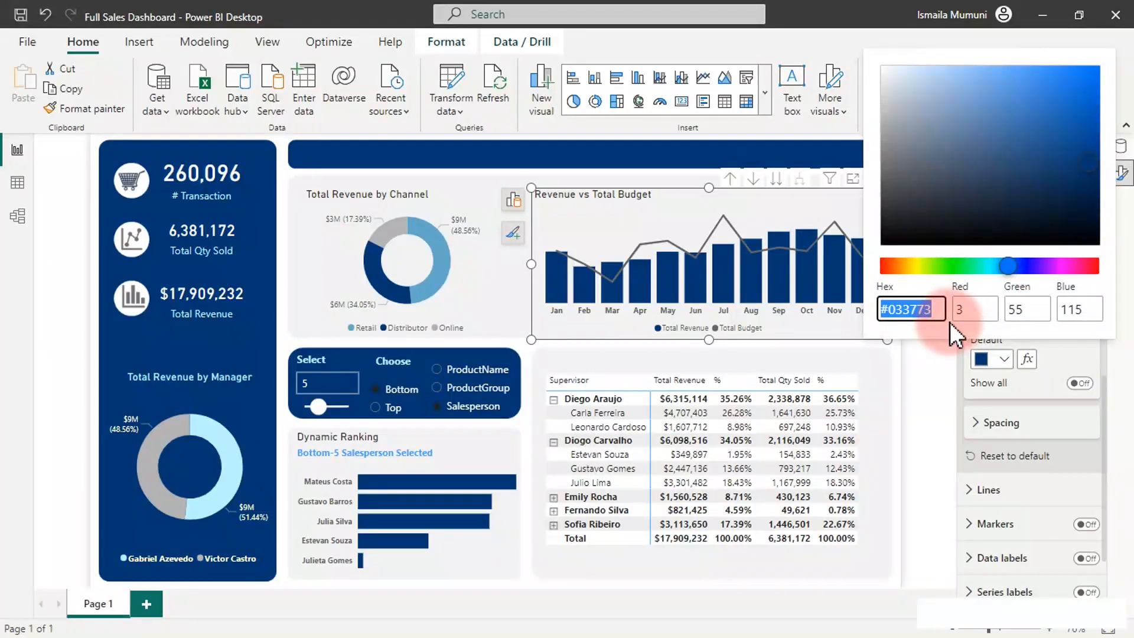
pyautogui.click(573, 155)
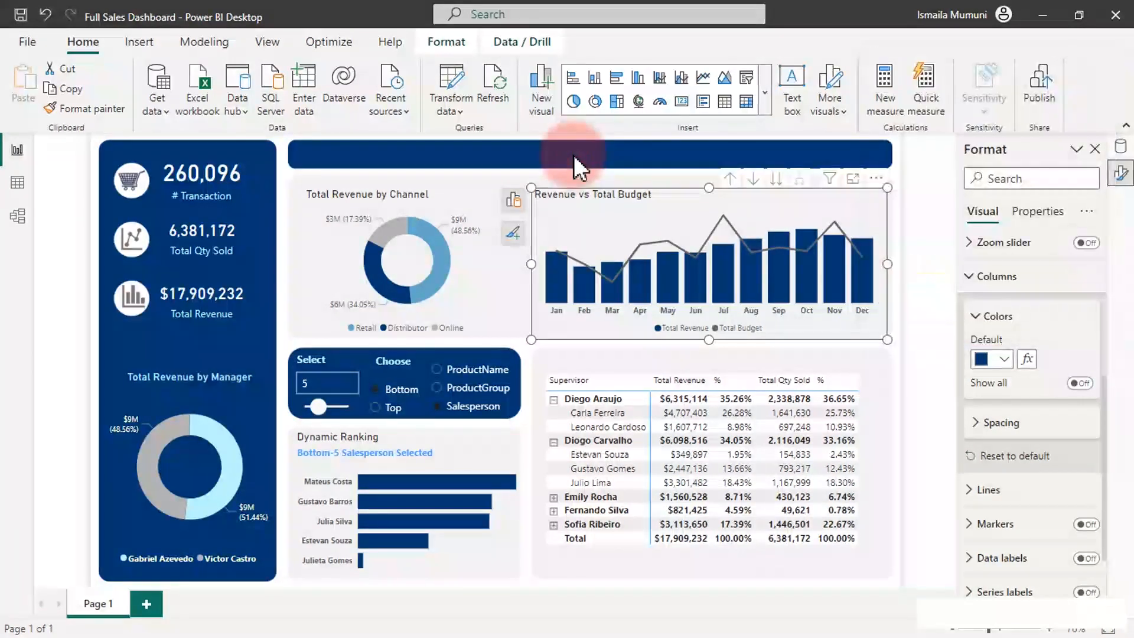
# Step: Create a new measure named "Conditional formatting 1" in the Measure Table and start a second line in its formula
pyautogui.click(1121, 147)
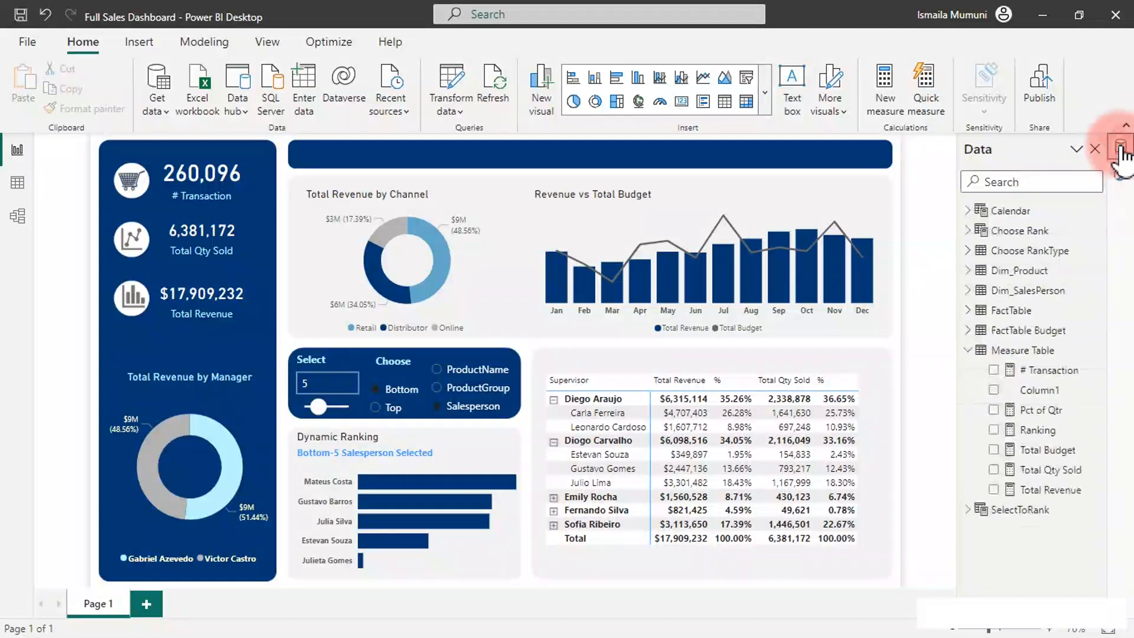
pyautogui.click(1054, 390)
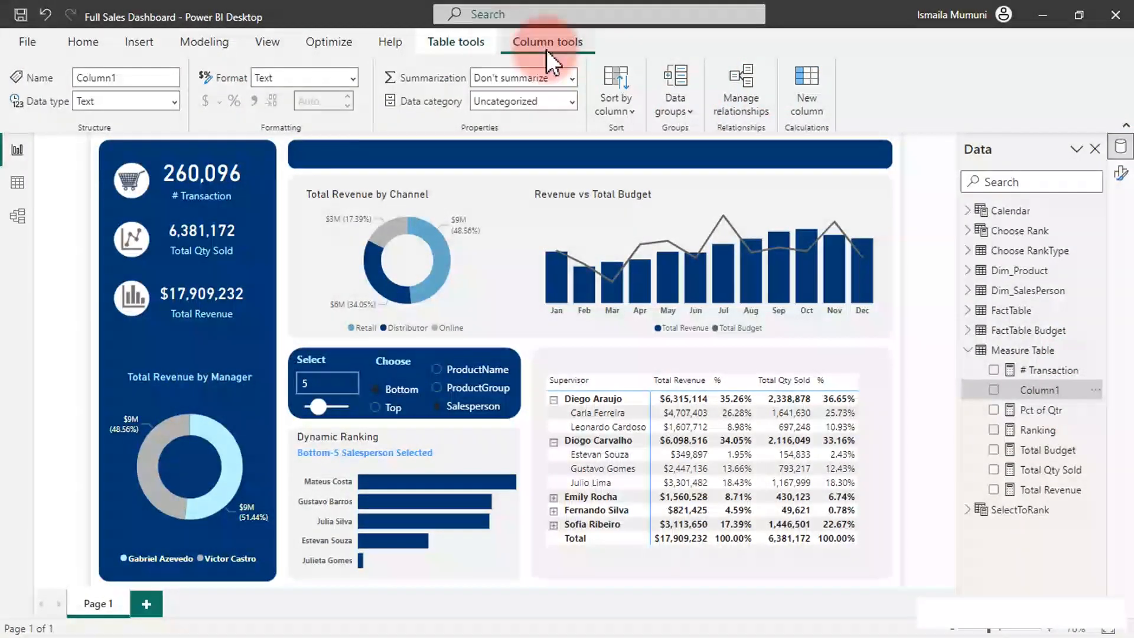
pyautogui.click(475, 44)
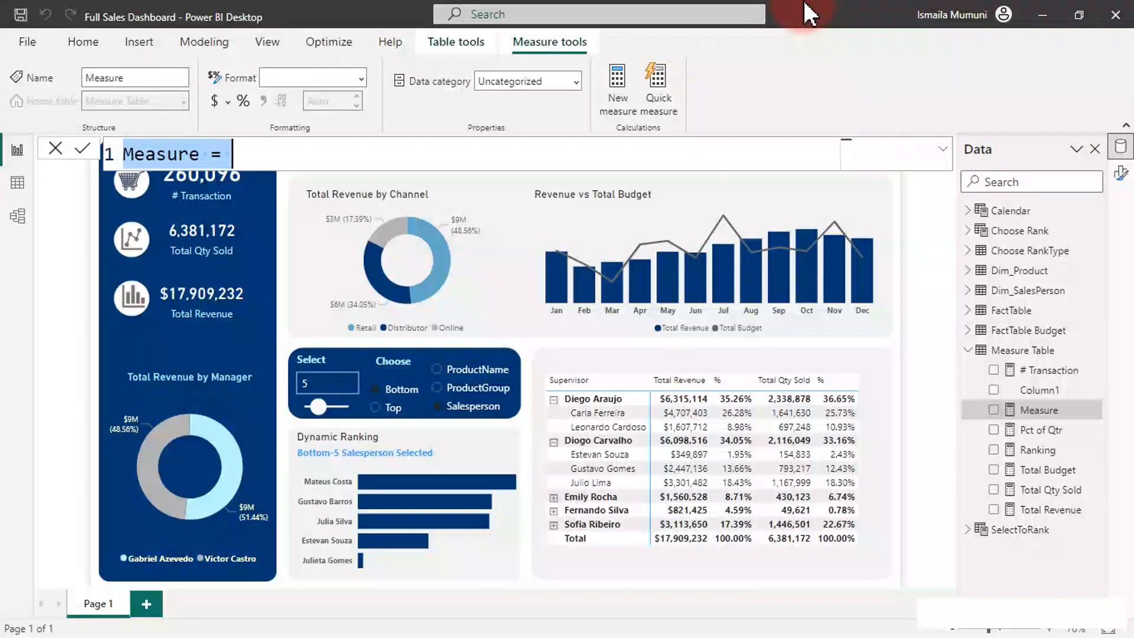
pyautogui.write('Con')
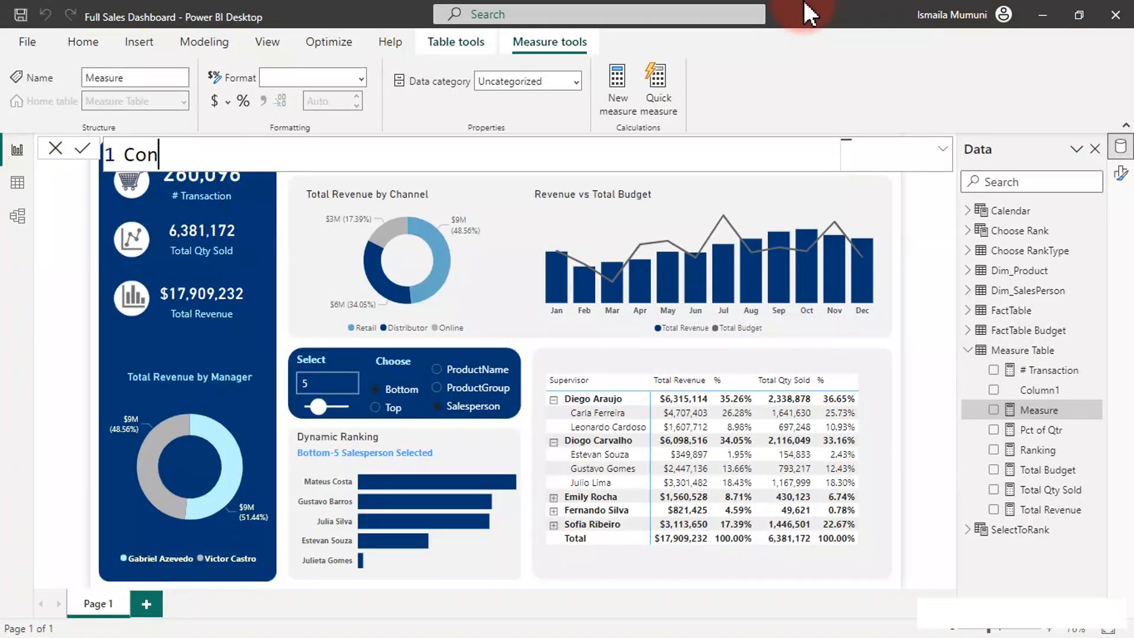
pyautogui.write('ditional')
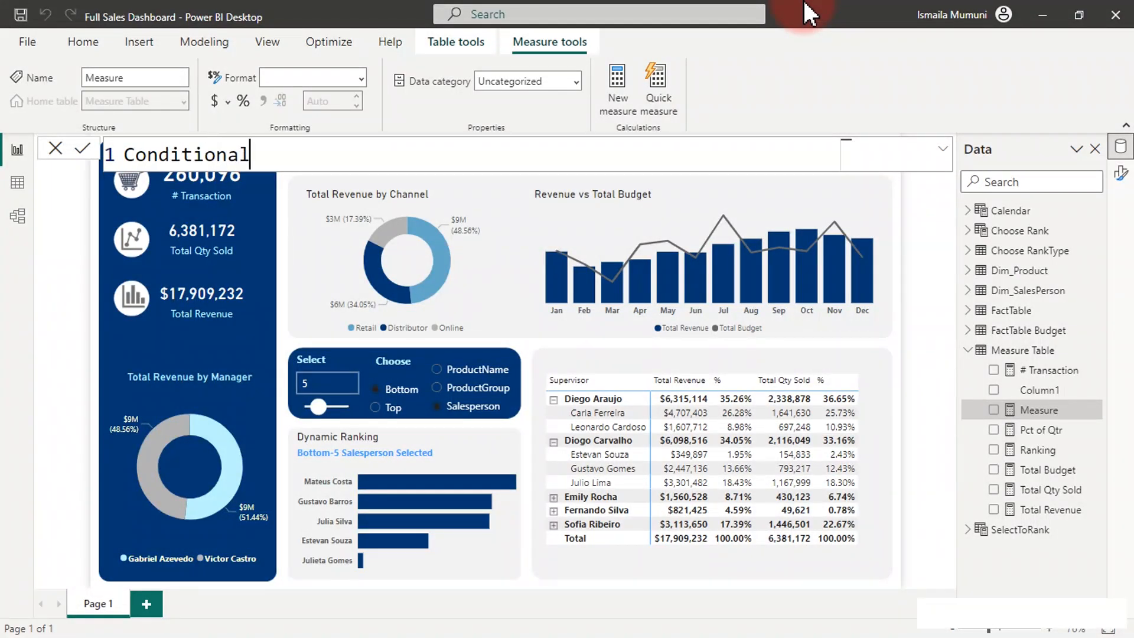
pyautogui.write(' formatting')
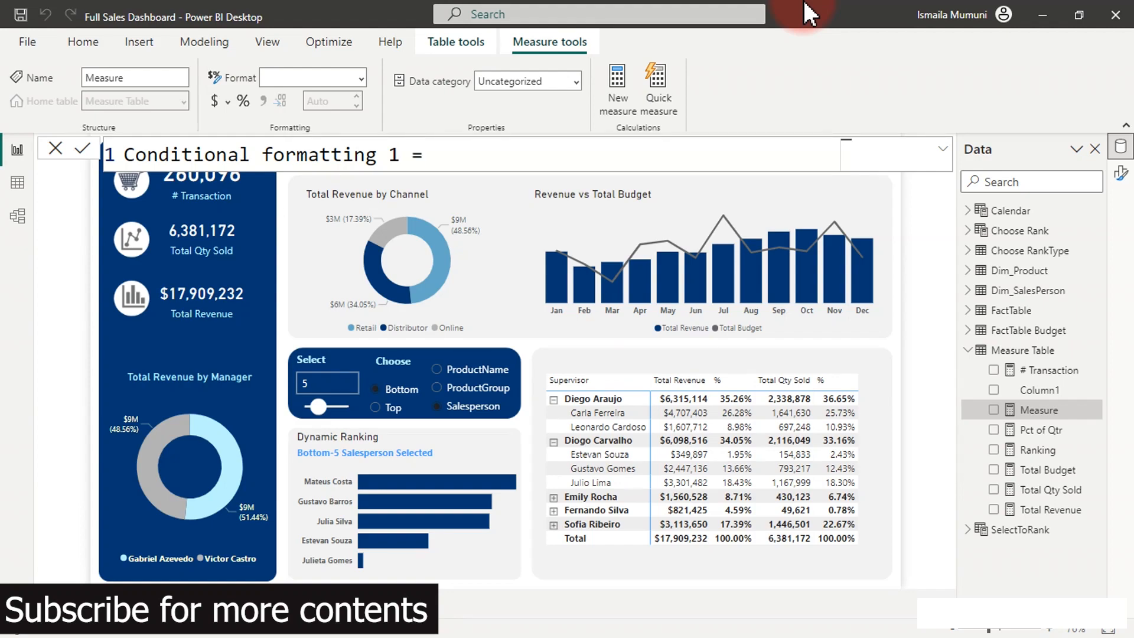
pyautogui.write('1 =')
pyautogui.hotkey('shift', 'Return')
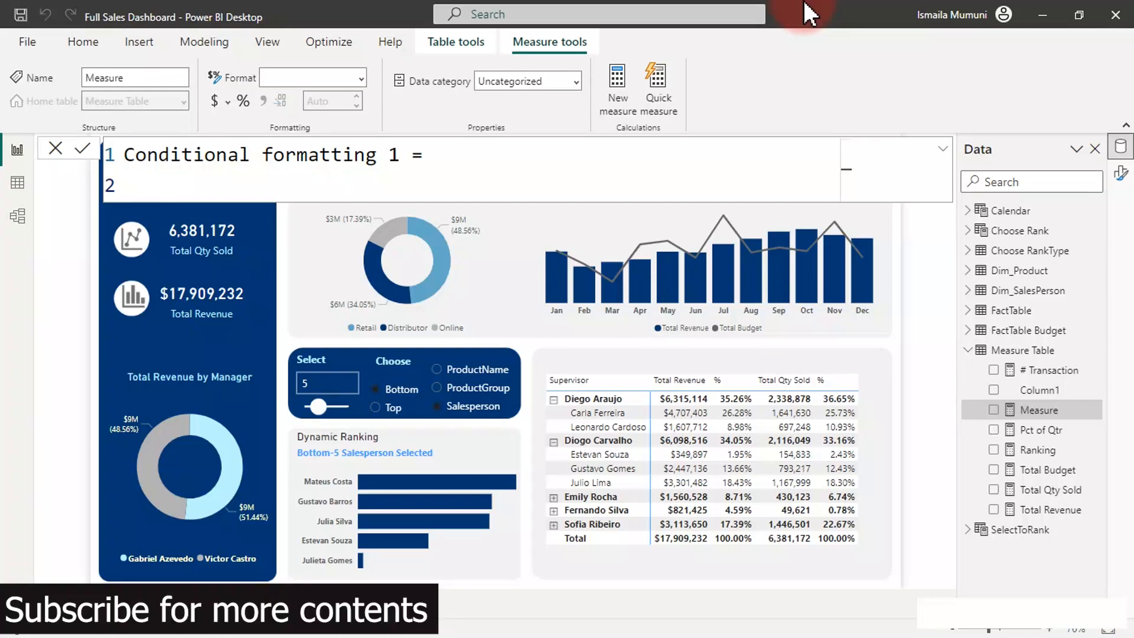
# Step: Declare the variable _Revenue in the measure formula as [Total Revenue]
pyautogui.write('VAR')
pyautogui.write('rE')
pyautogui.press('BackSpace')
pyautogui.press('BackSpace')
pyautogui.write('Revenue')
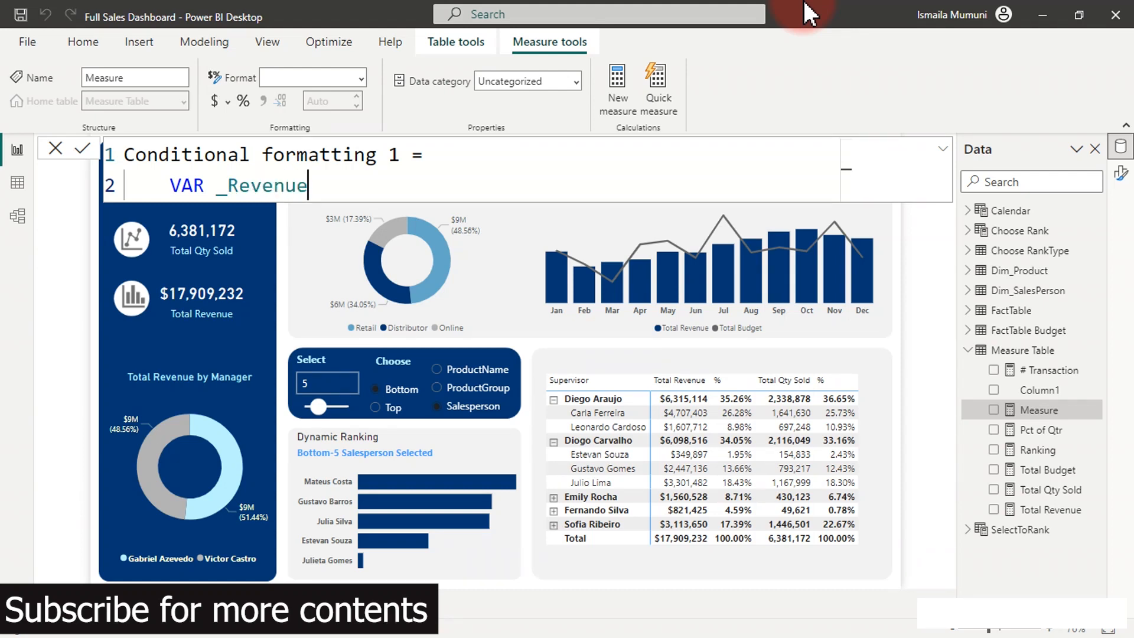
pyautogui.write(' = [tot')
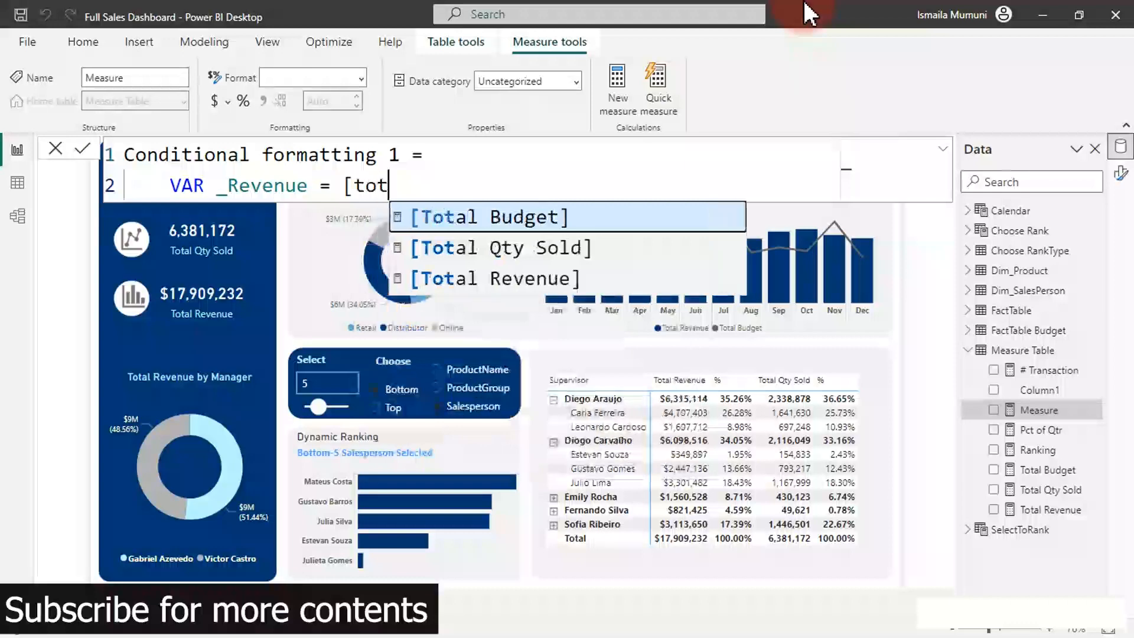
pyautogui.press('Down')
pyautogui.press('Down')
pyautogui.press('Tab')
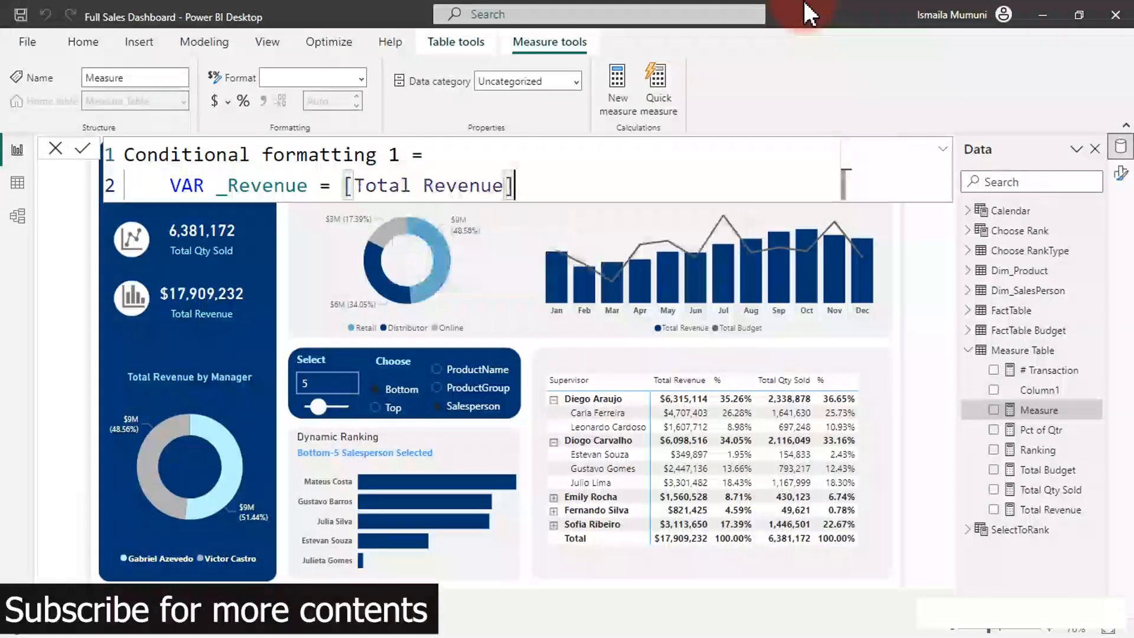
# Step: Declare the variable _Budget on the third formula line as [Total Budget]
pyautogui.hotkey('shift', 'Return')
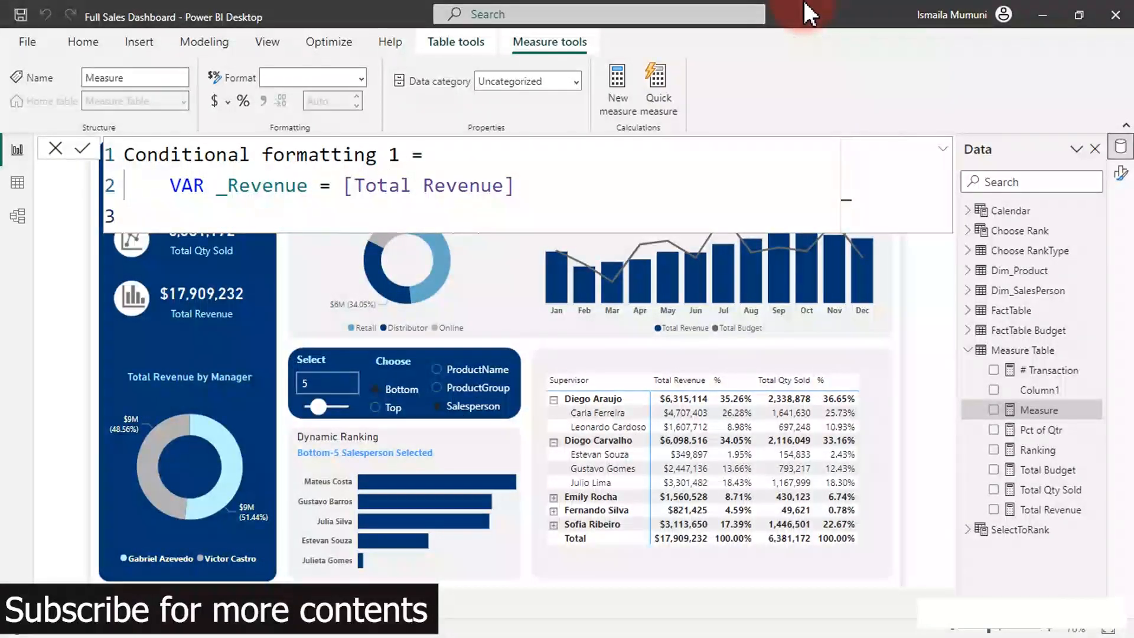
pyautogui.write('VAR ')
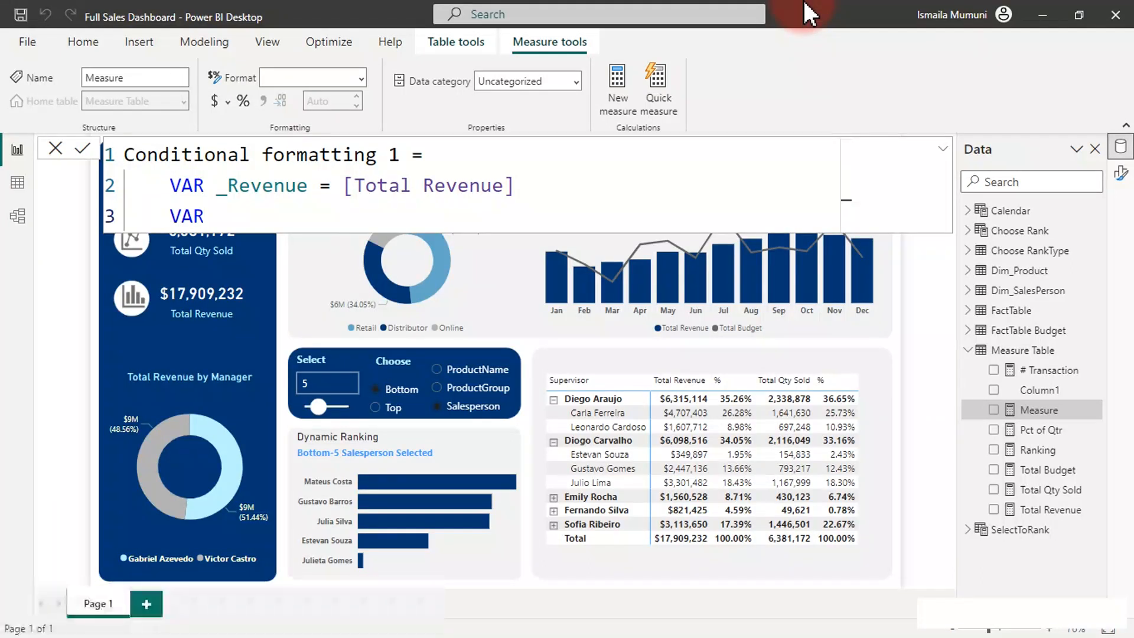
pyautogui.write('_Budget')
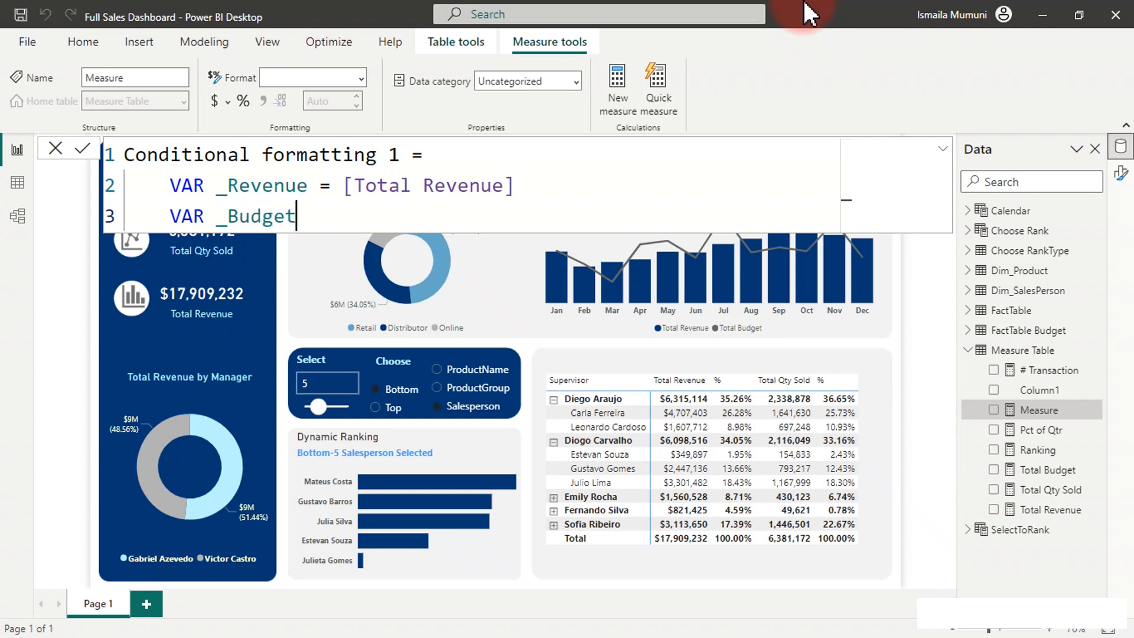
pyautogui.write(' = [')
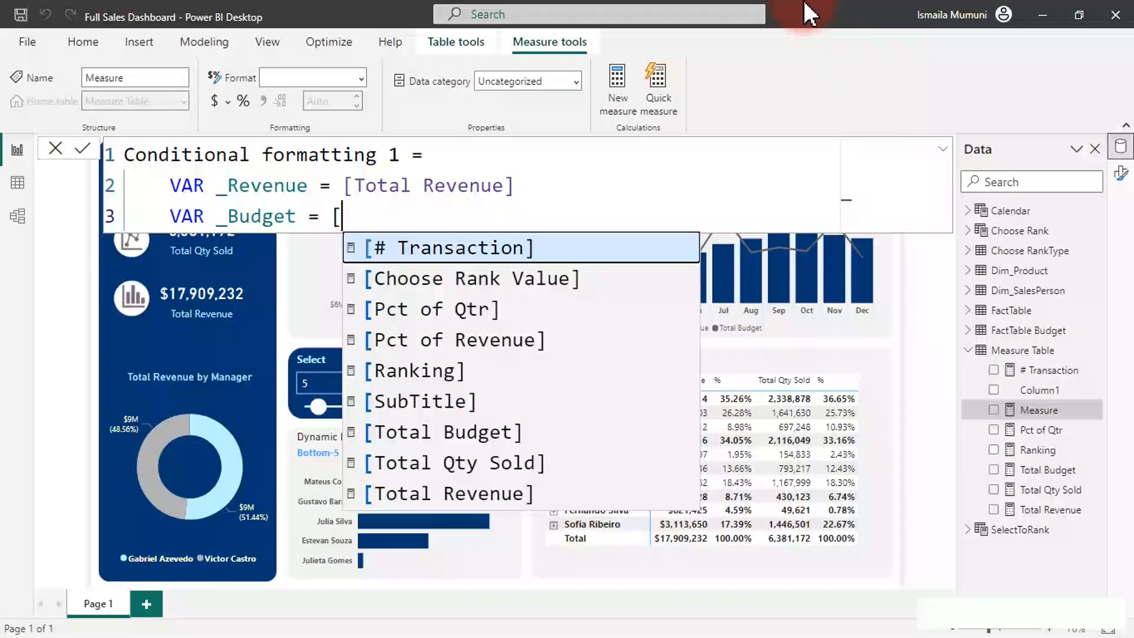
pyautogui.write('tot')
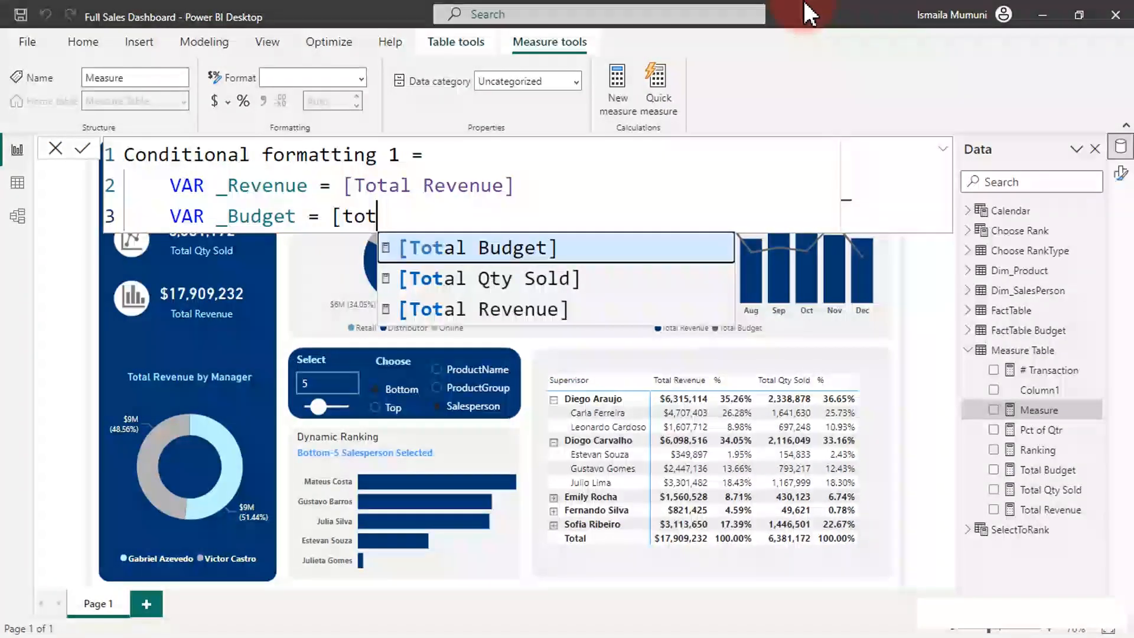
pyautogui.press('Tab')
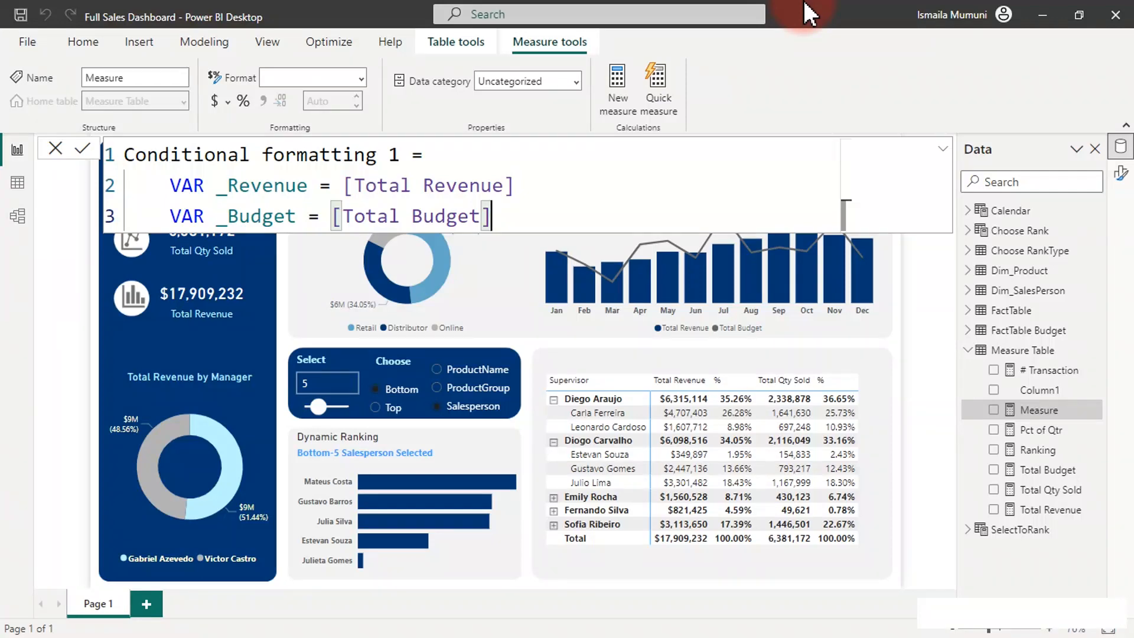
# Step: Start a third variable named _Result in the measure, leaving its expression for a new line
pyautogui.hotkey('shift', 'Return')
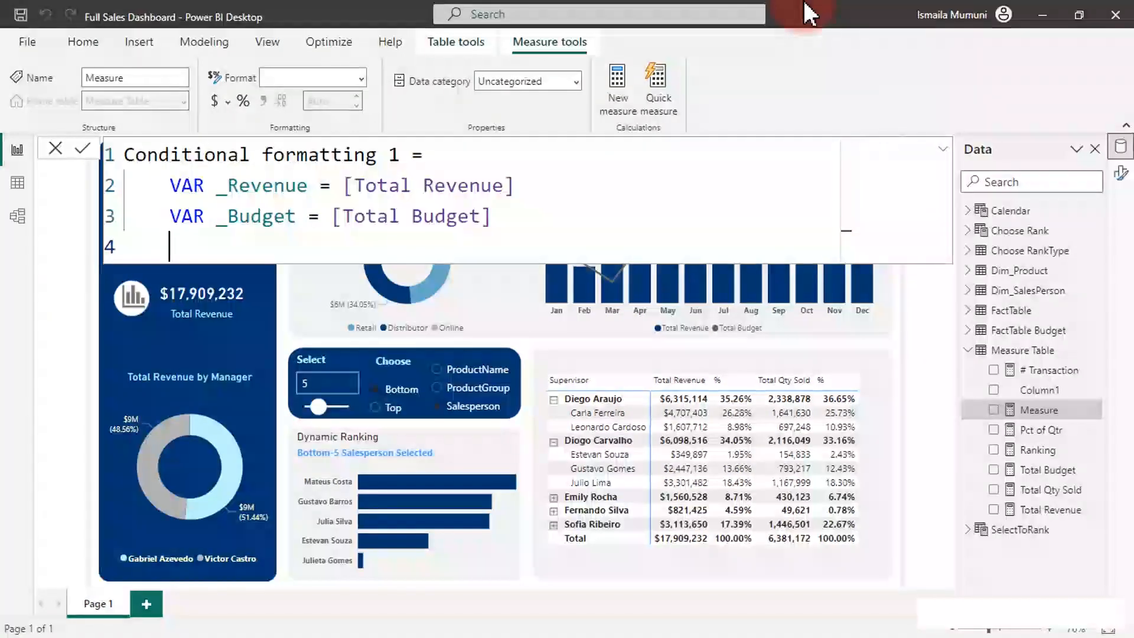
pyautogui.write('VAR ')
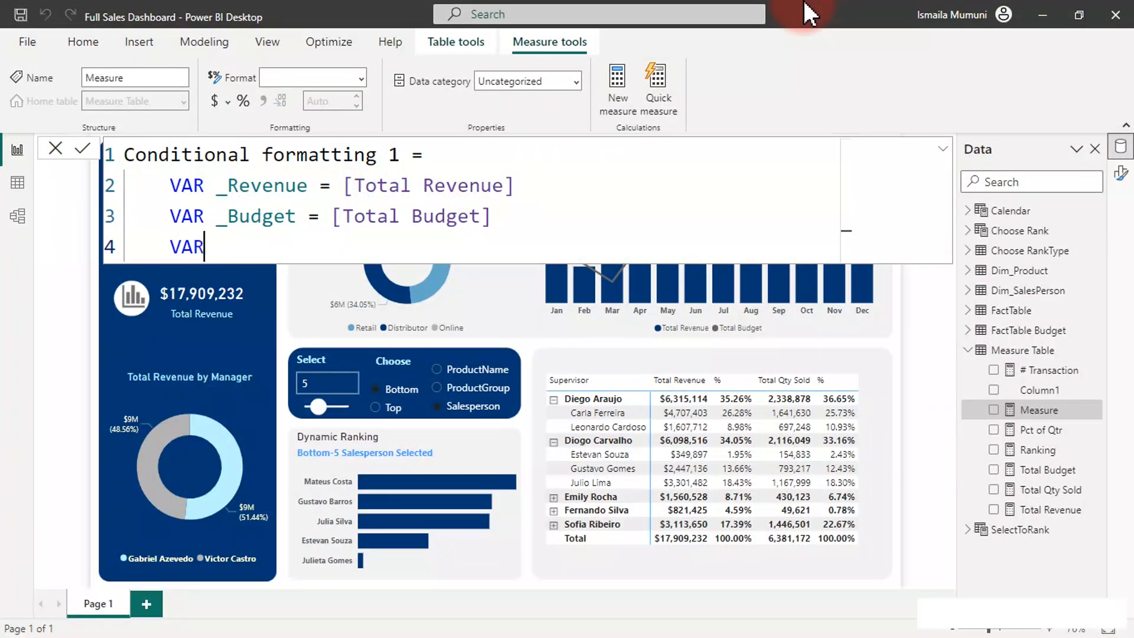
pyautogui.write('_Result =')
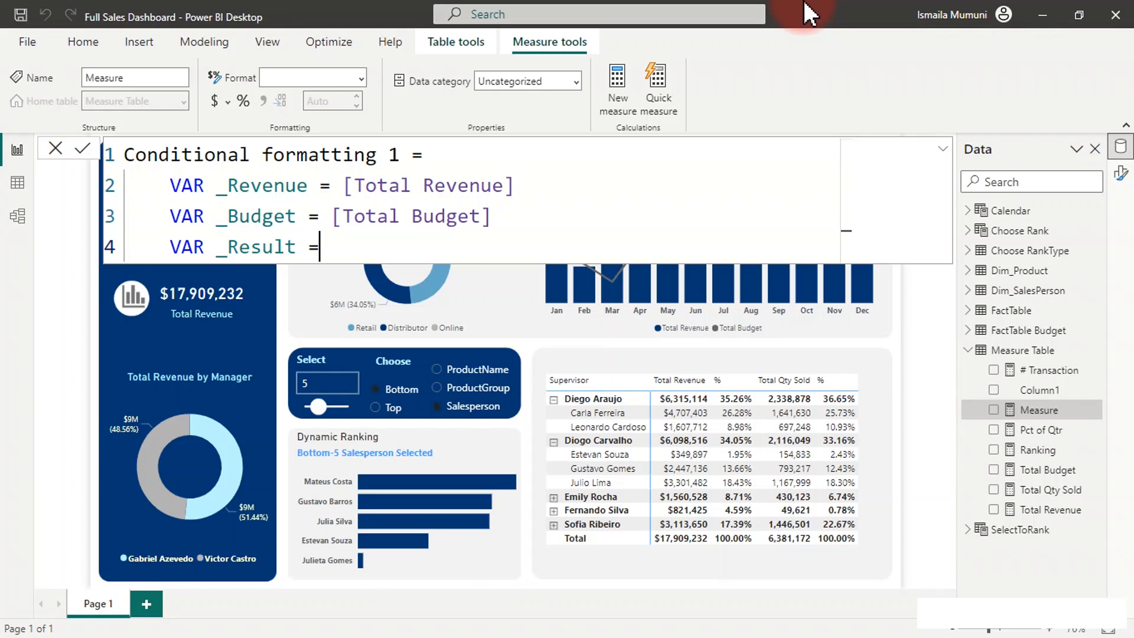
pyautogui.hotkey('shift', 'Return')
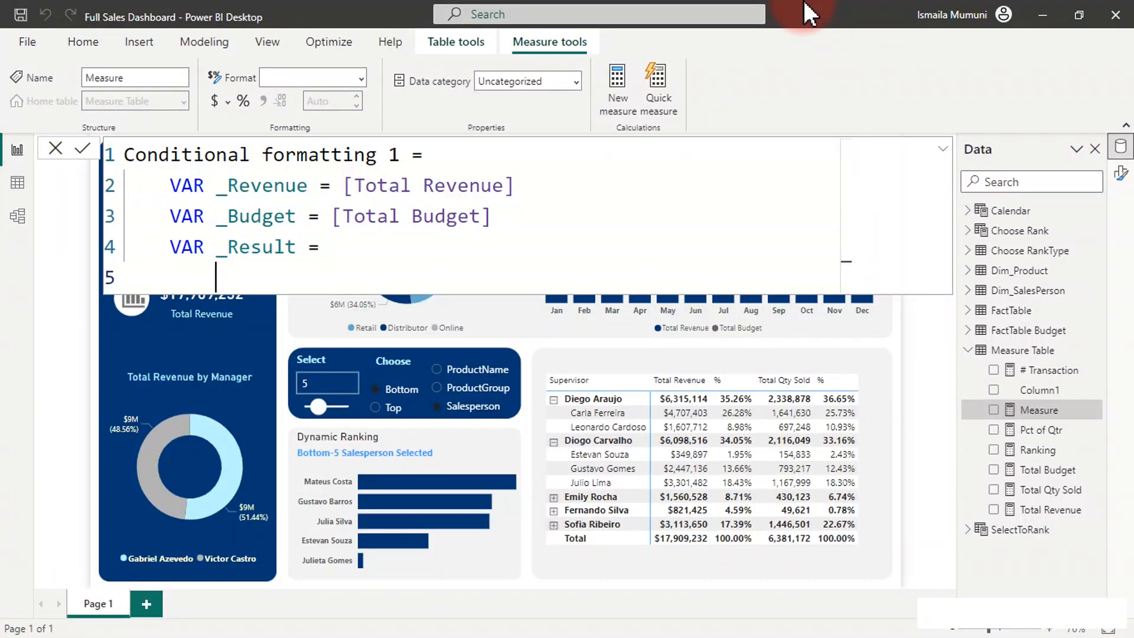
# Step: Begin the _Result expression with a SWITCH function that uses TRUE() as its first argument
pyautogui.write('W')
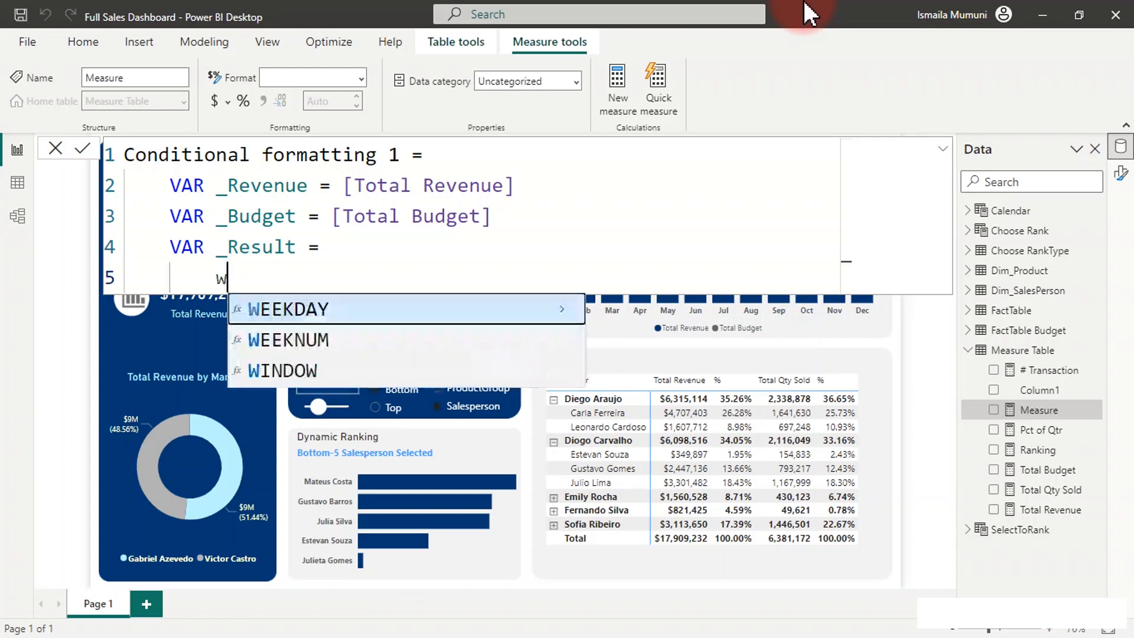
pyautogui.press('BackSpace')
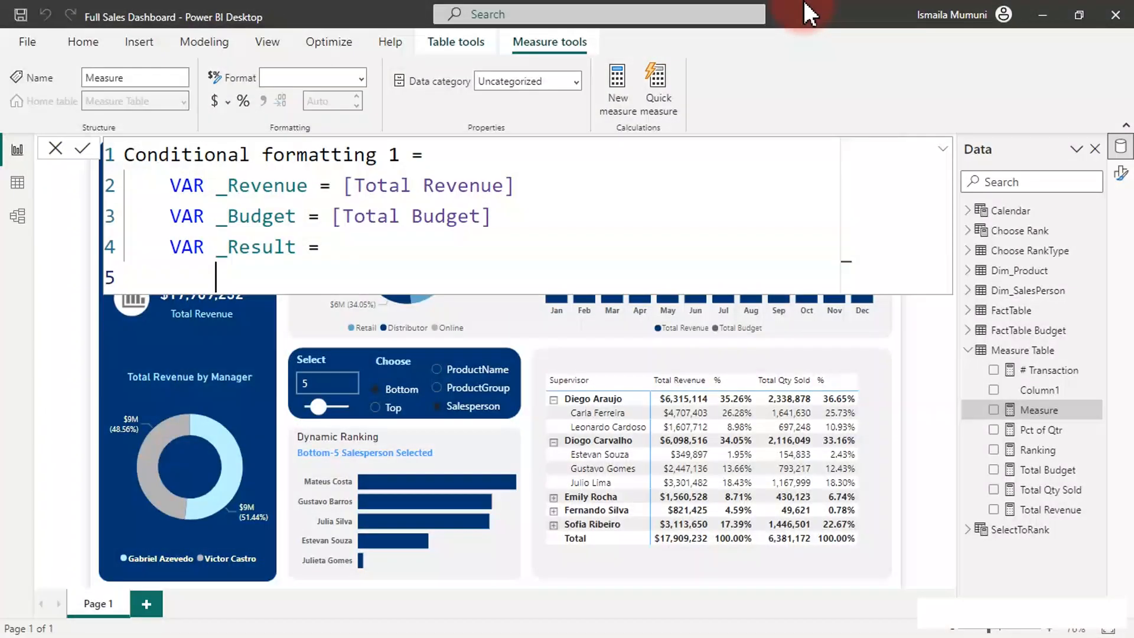
pyautogui.write('sw')
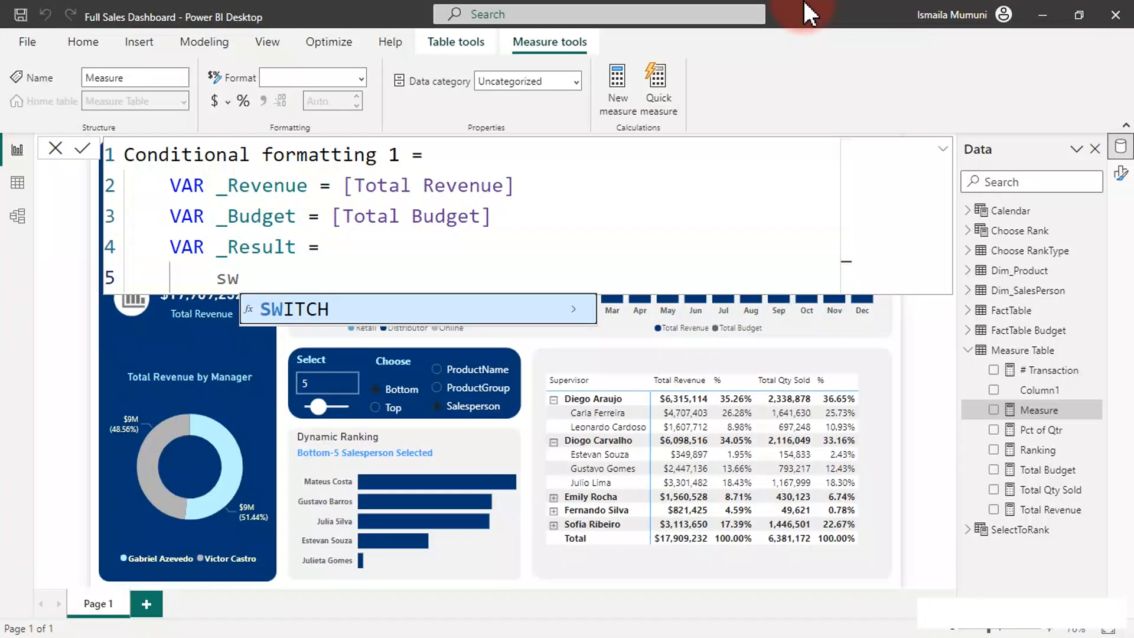
pyautogui.press('Tab')
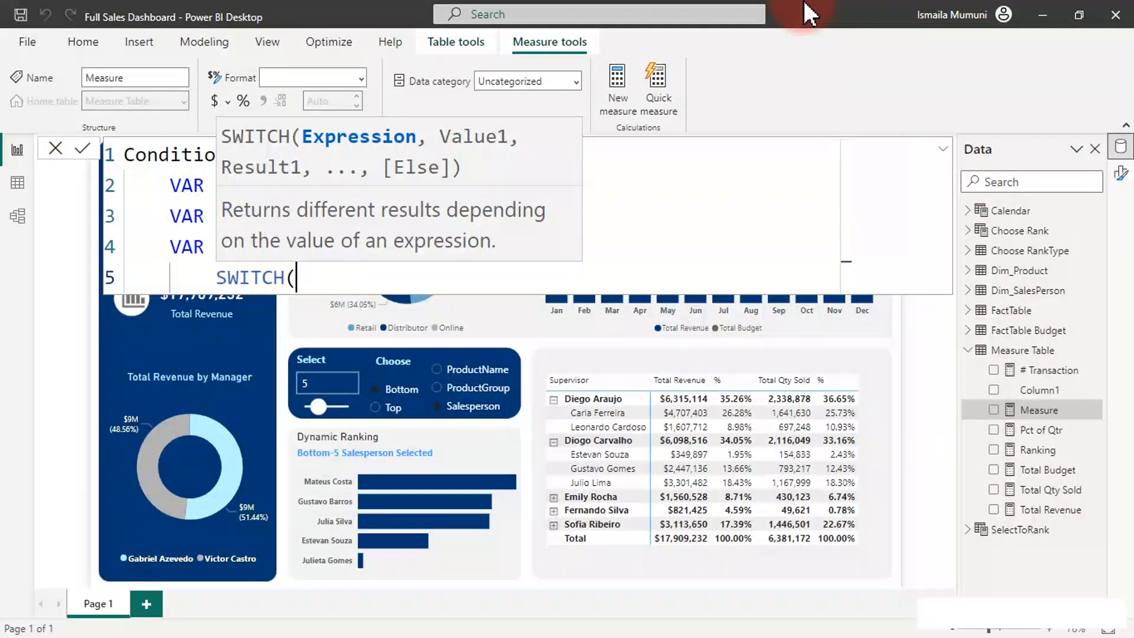
pyautogui.hotkey('shift', 'Return')
pyautogui.write('tru')
pyautogui.press('Tab')
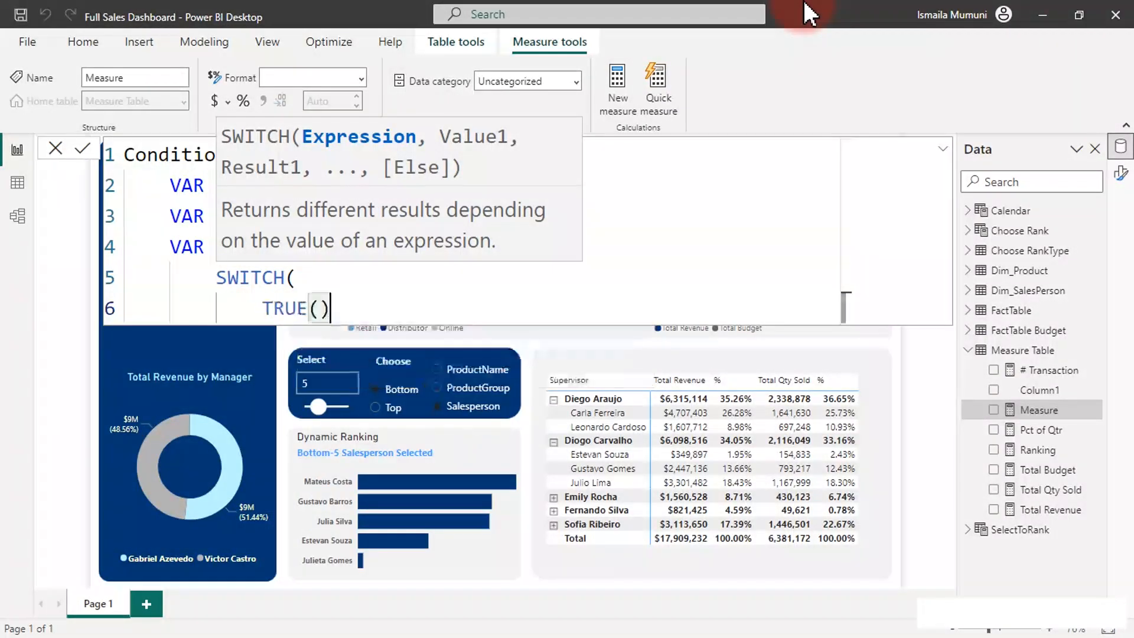
pyautogui.write(',')
pyautogui.hotkey('shift', 'Return')
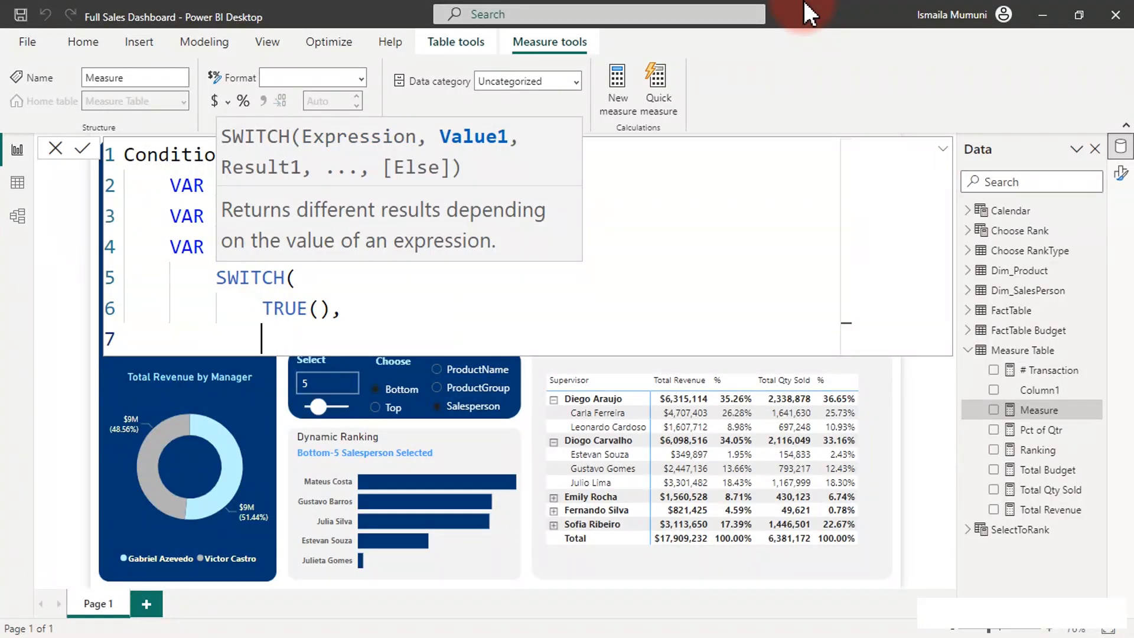
# Step: Add the condition _Revenue<_Budget as the first value to test in the SWITCH function
pyautogui.write('_')
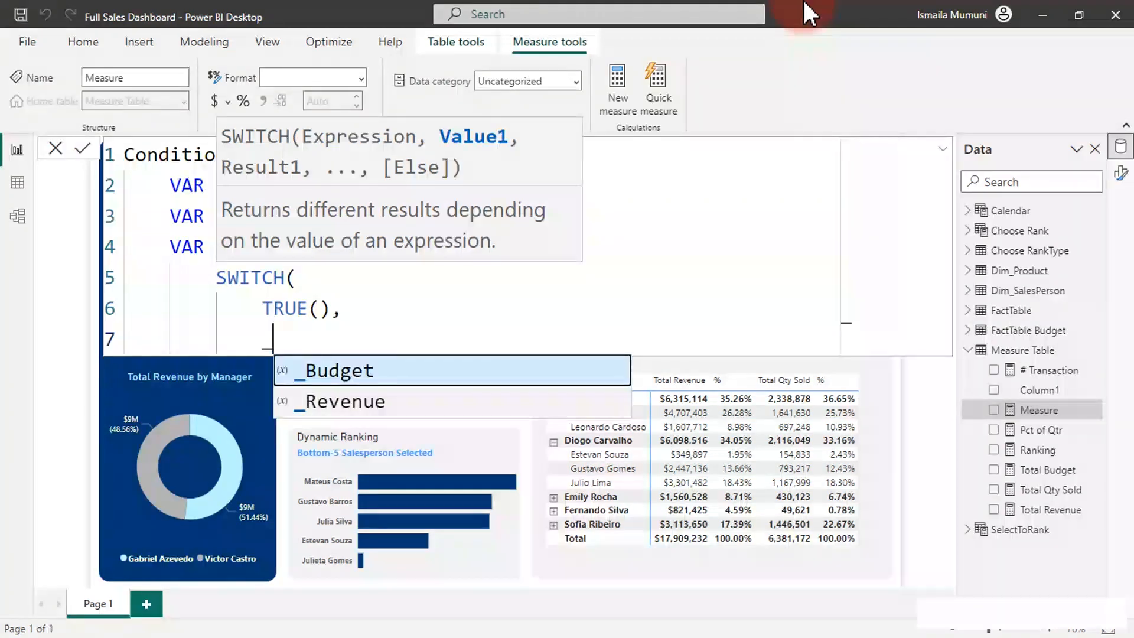
pyautogui.press('Down')
pyautogui.press('Tab')
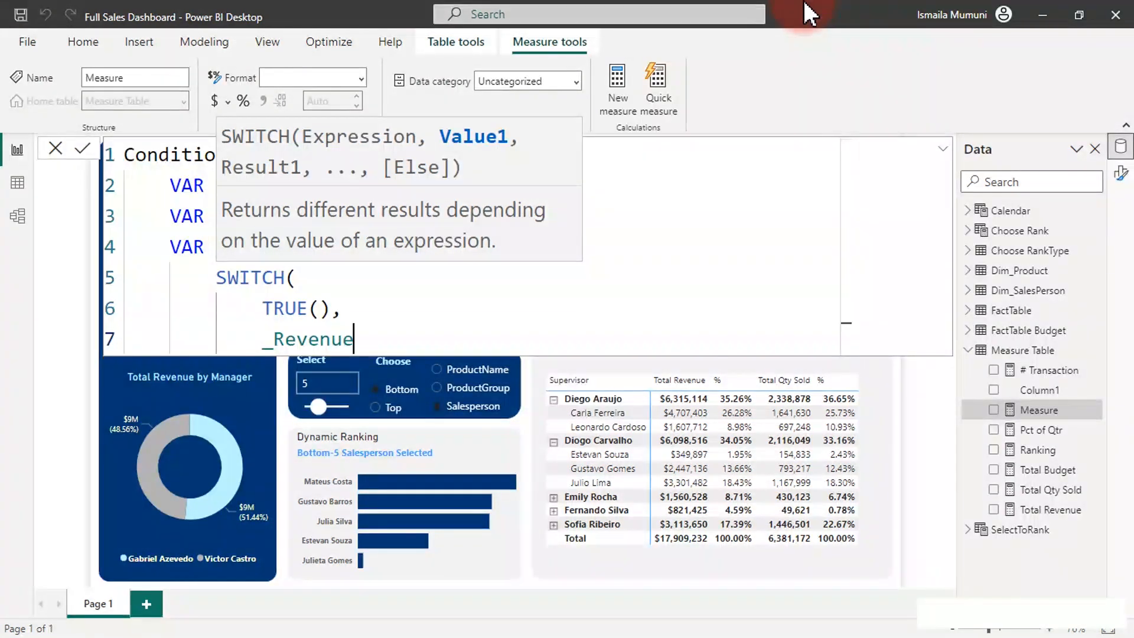
pyautogui.write('<_')
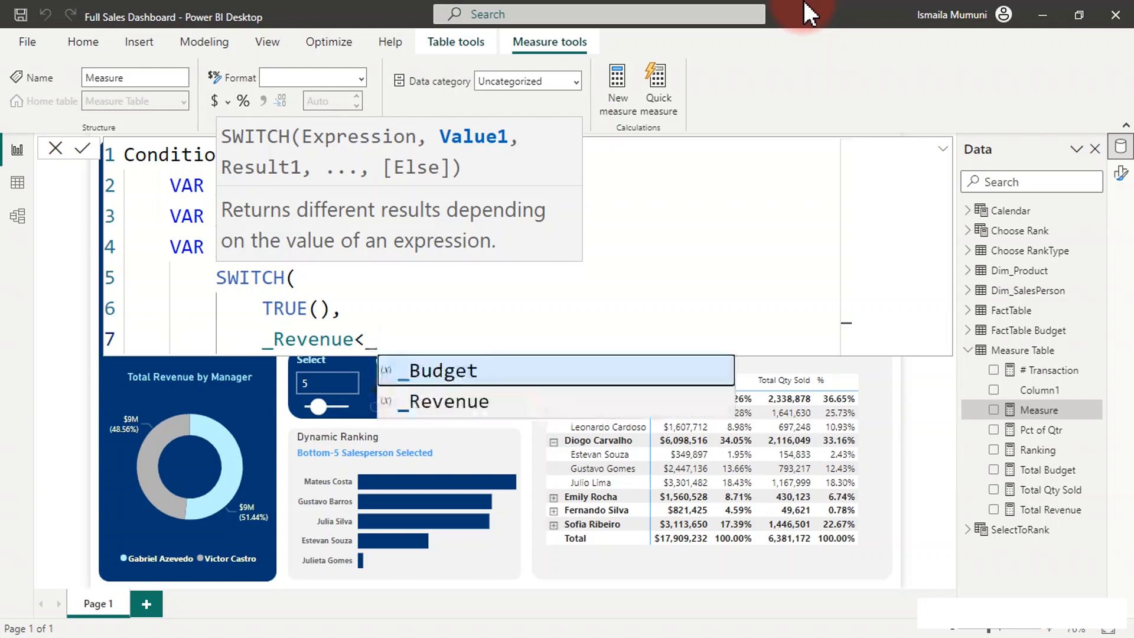
pyautogui.press('Tab')
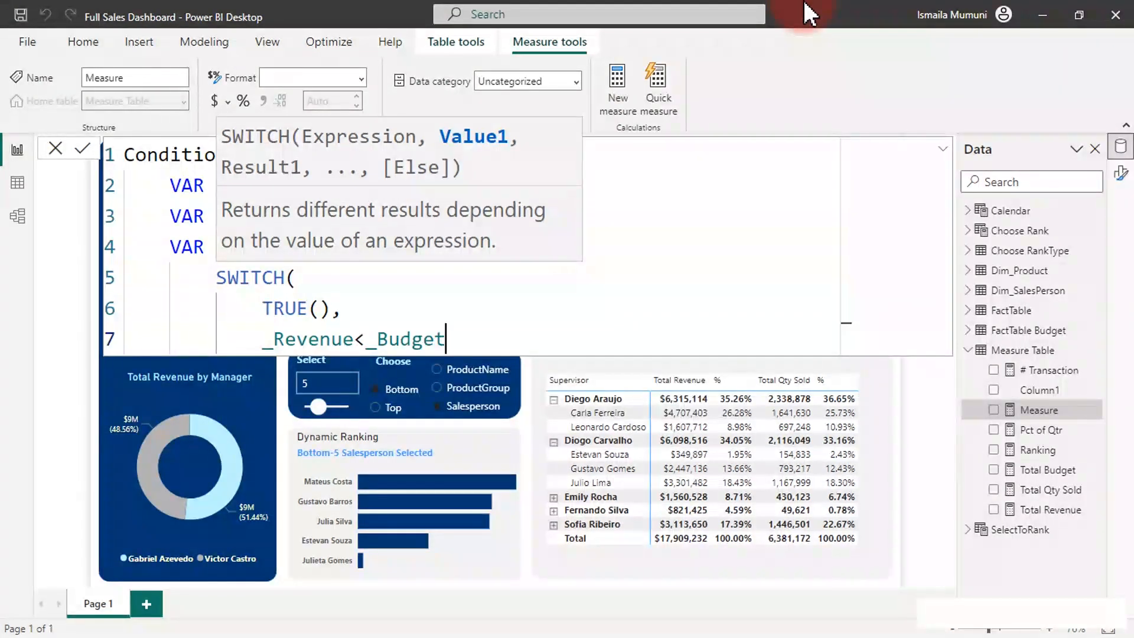
pyautogui.write(',')
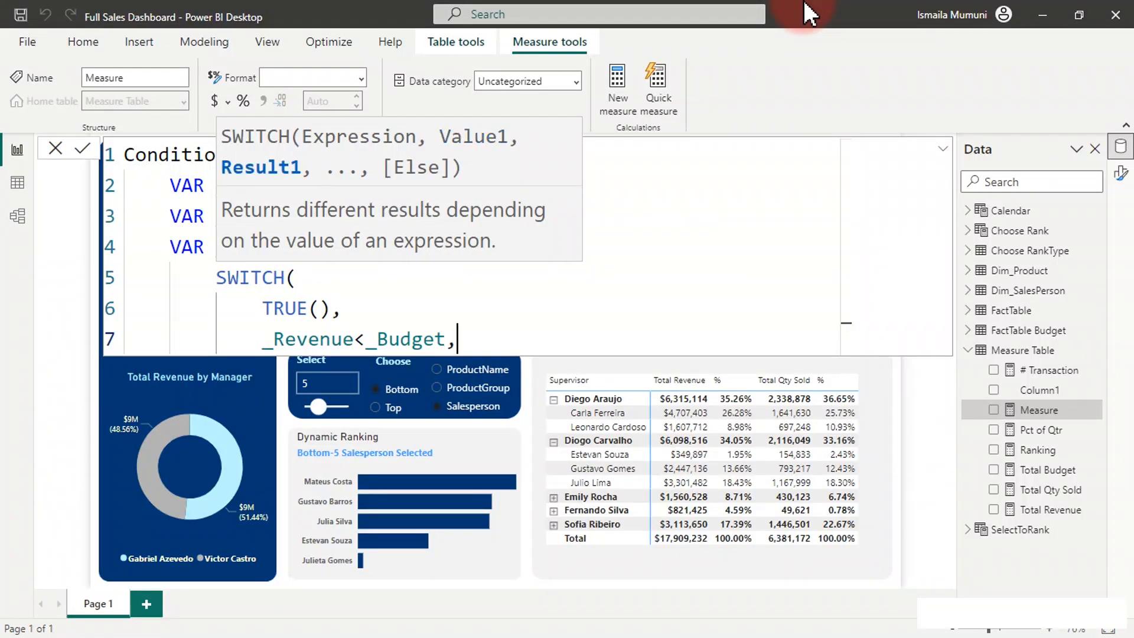
# Step: Enter the red hex code "#F12B30" as the result for the _Revenue<_Budget condition, followed by a comma
pyautogui.write('"F12B3')
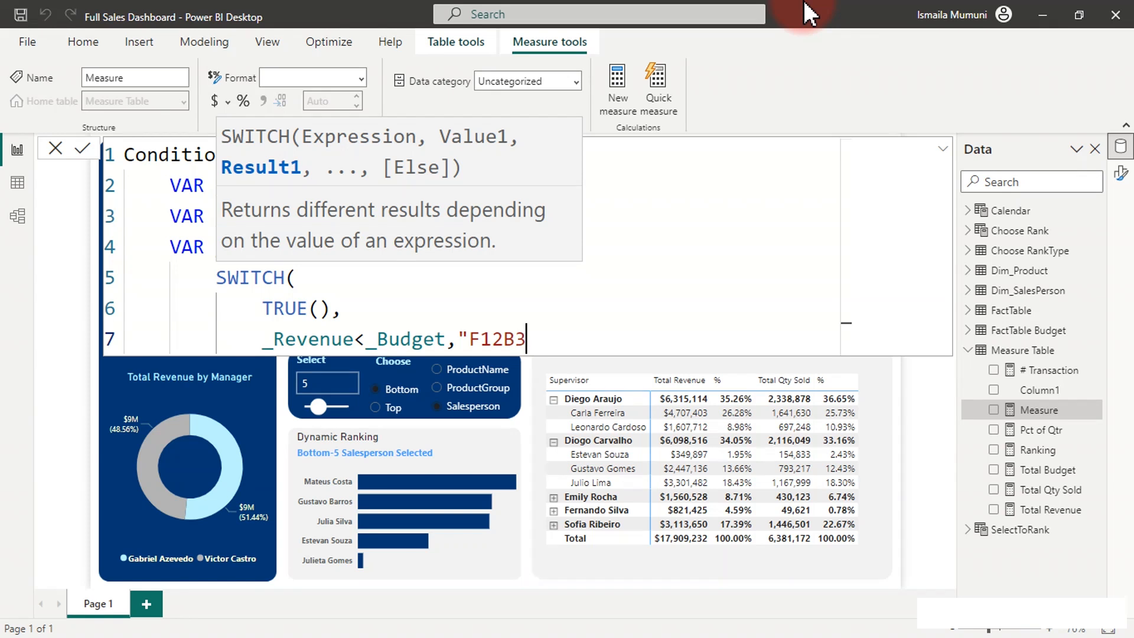
pyautogui.write('0"')
pyautogui.hotkey('shift', 'Left')
pyautogui.hotkey('shift', 'Left')
pyautogui.hotkey('shift', 'Left')
pyautogui.hotkey('shift', 'Left')
pyautogui.hotkey('shift', 'Left')
pyautogui.hotkey('shift', 'Left')
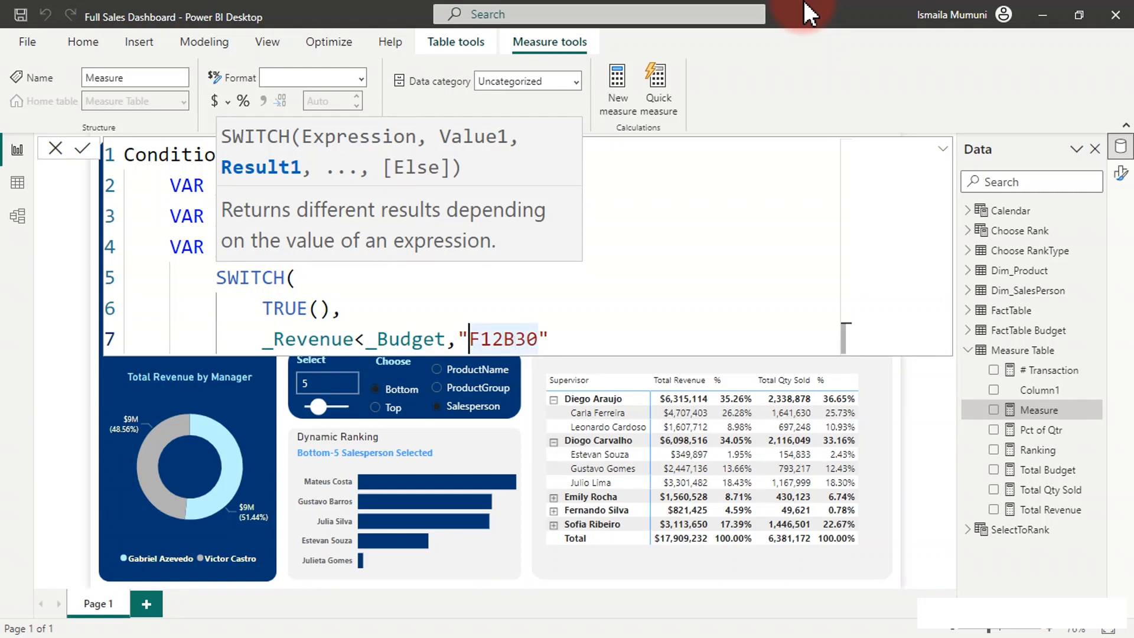
pyautogui.press('Left')
pyautogui.write('#')
pyautogui.press('End')
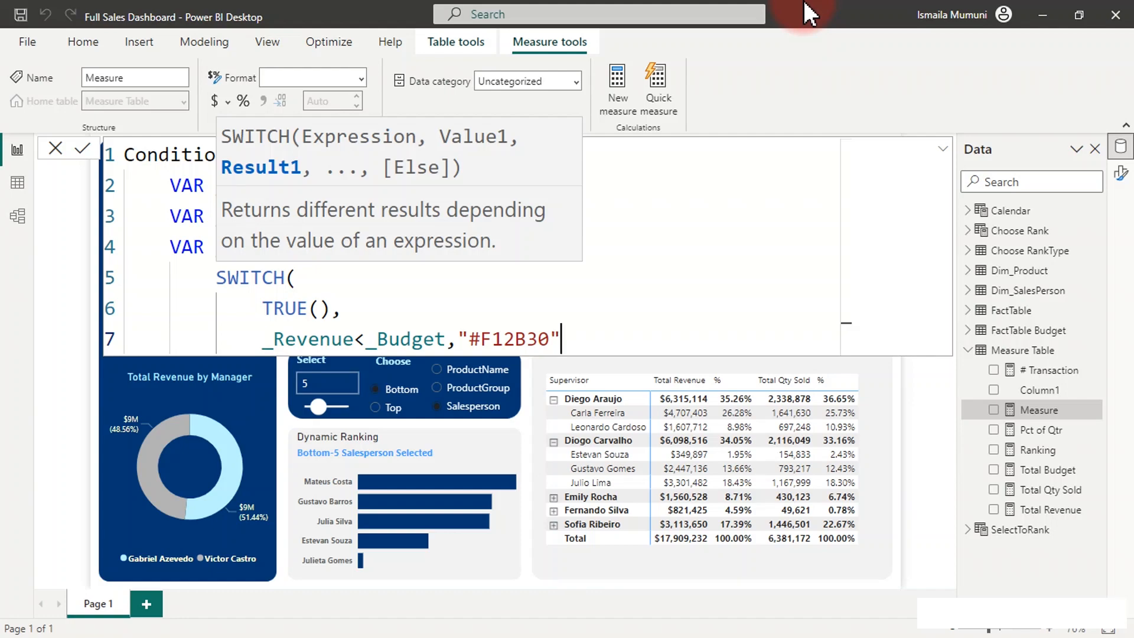
pyautogui.write(',')
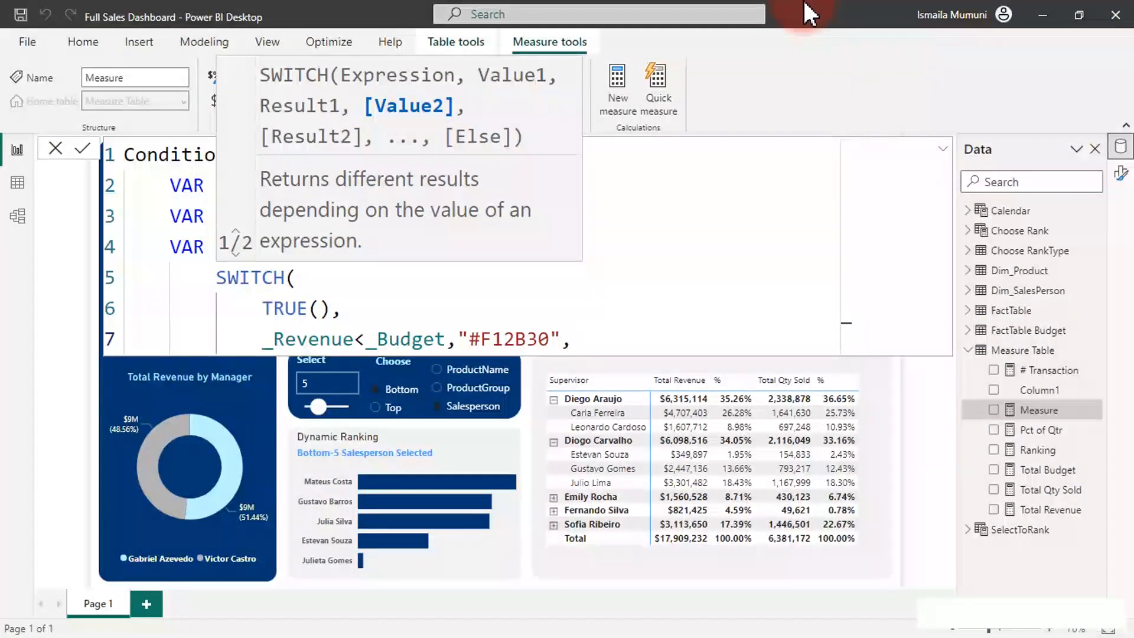
# Step: Add the dark blue hex code "#033773" as the SWITCH function's else result and close the function
pyautogui.press('Return')
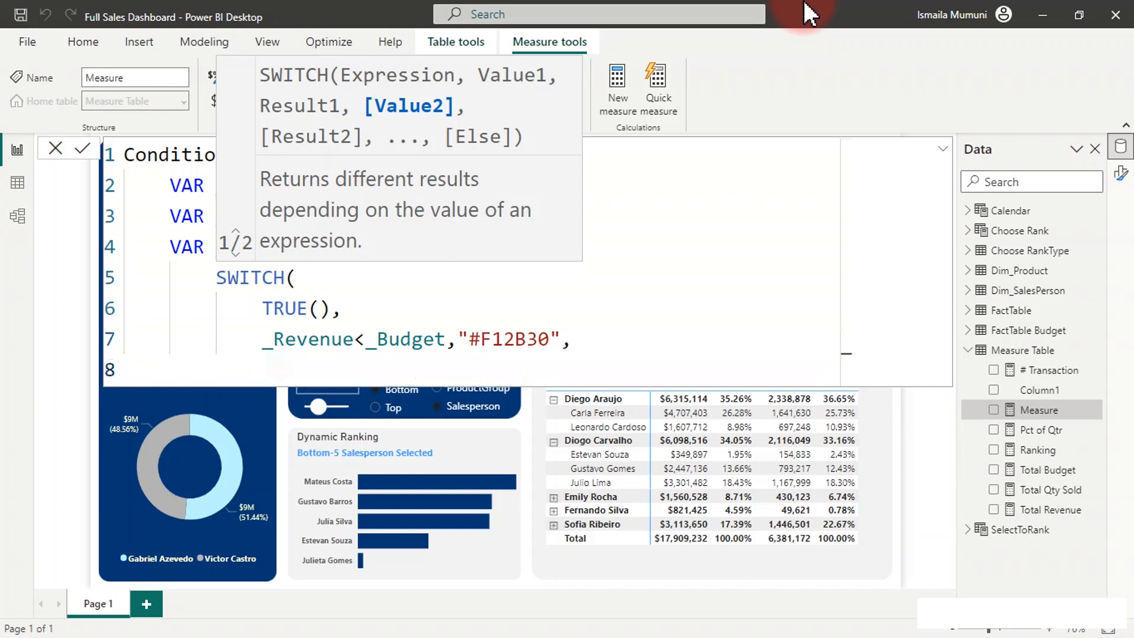
pyautogui.write('"')
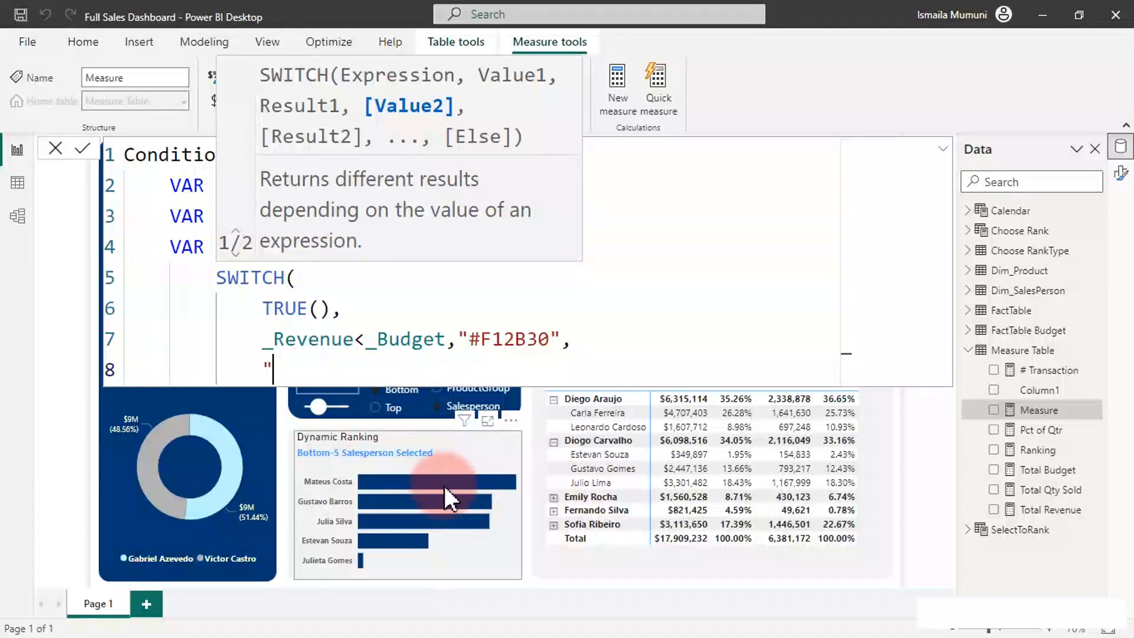
pyautogui.write('#033773')
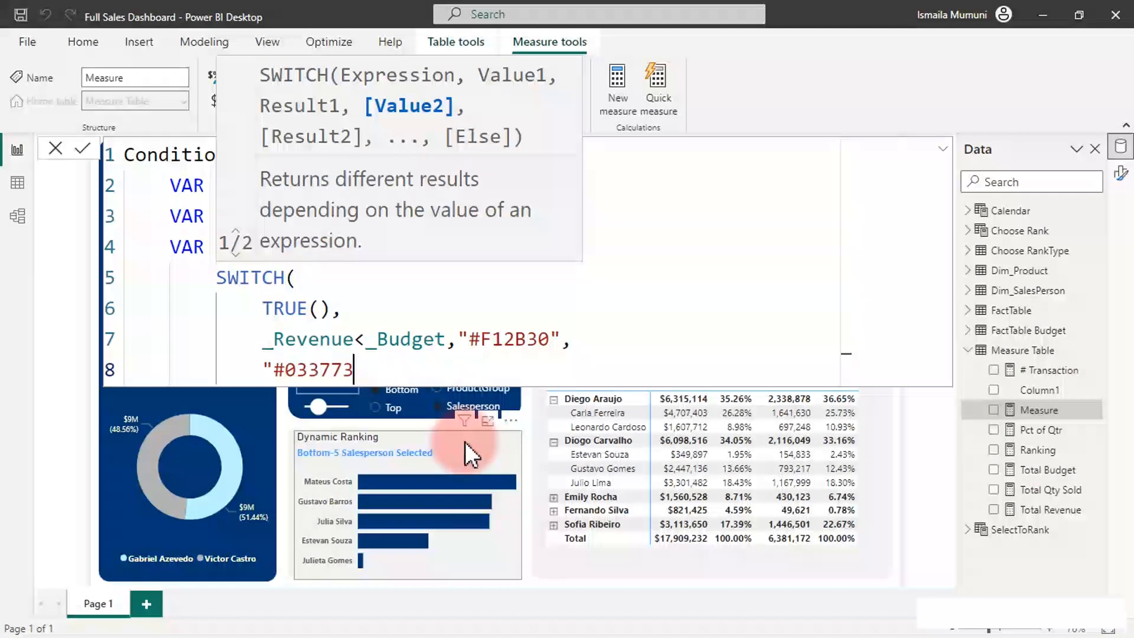
pyautogui.write('"')
pyautogui.press('Return')
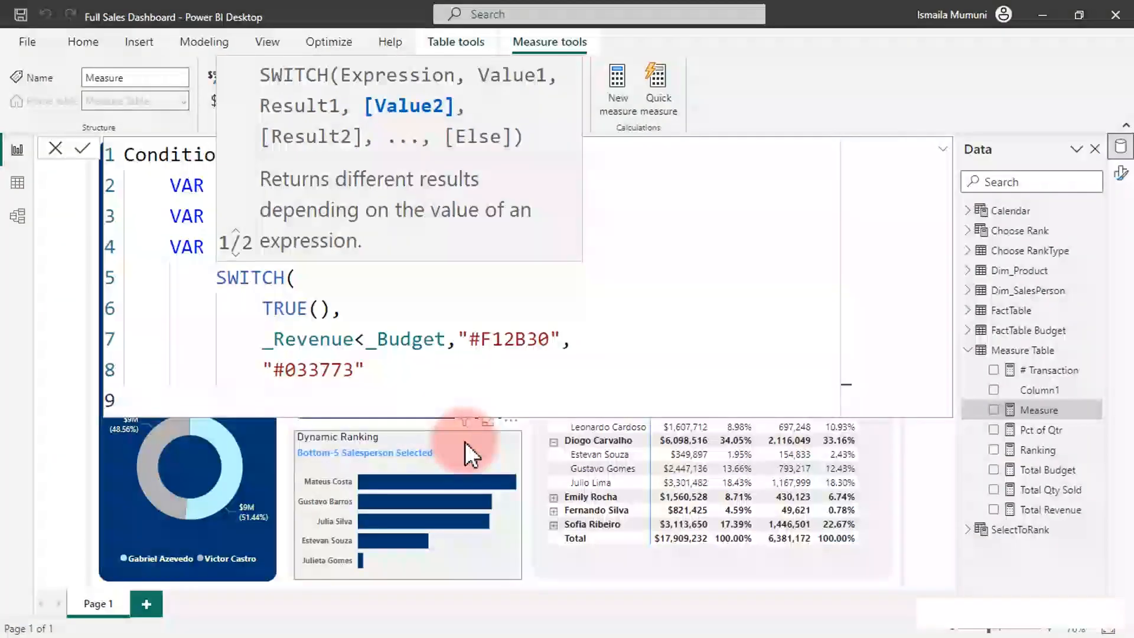
pyautogui.write(')')
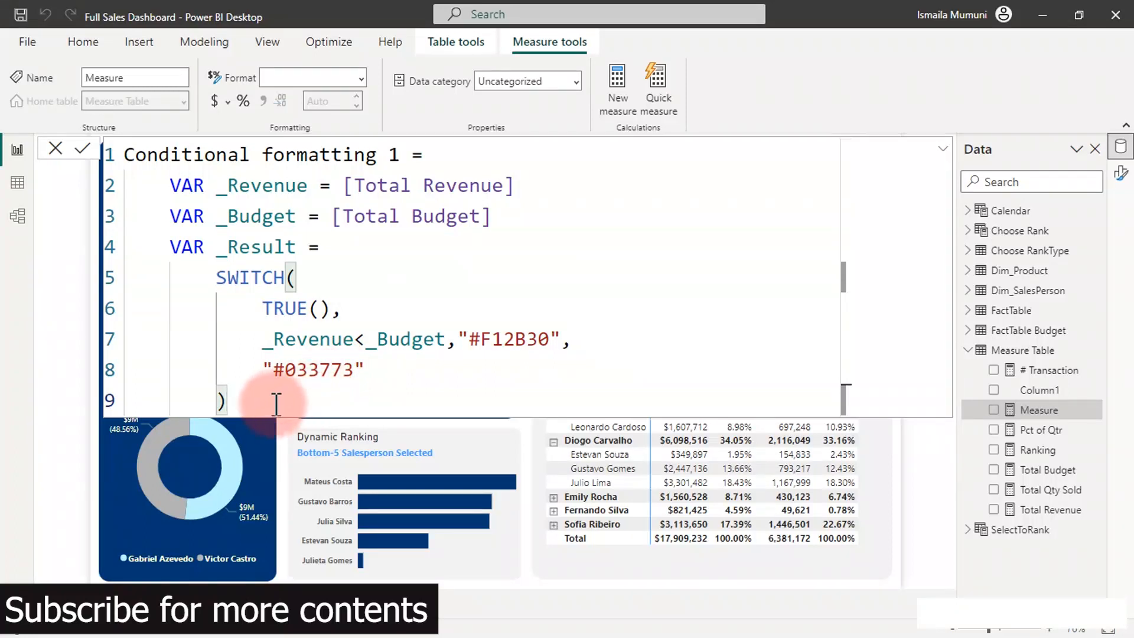
# Step: Finish the Conditional formatting 1 measure with a RETURN clause that outputs _Result, and commit the formula
pyautogui.hotkey('shift', 'Return')
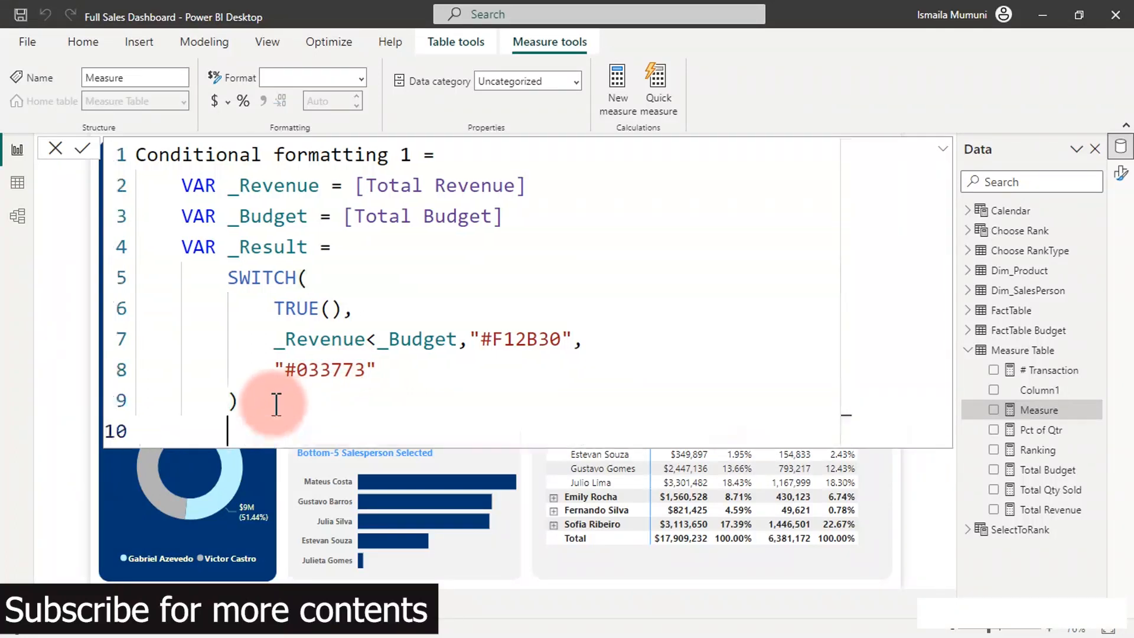
pyautogui.press('BackSpace')
pyautogui.write('RETURN')
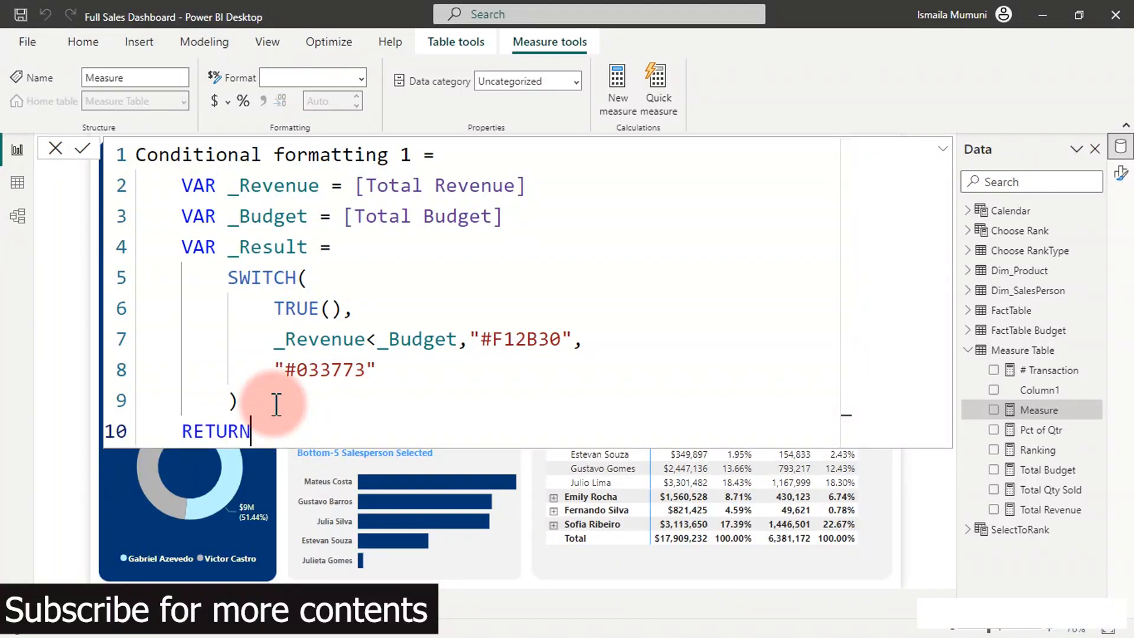
pyautogui.hotkey('shift', 'Return')
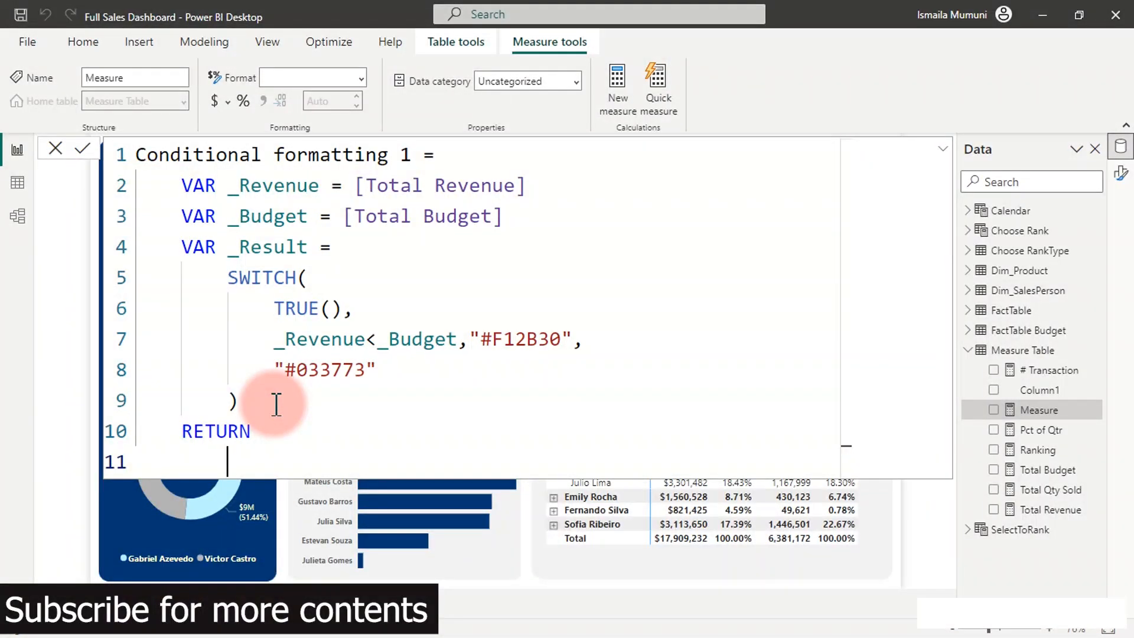
pyautogui.write('_')
pyautogui.press('Down')
pyautogui.press('Down')
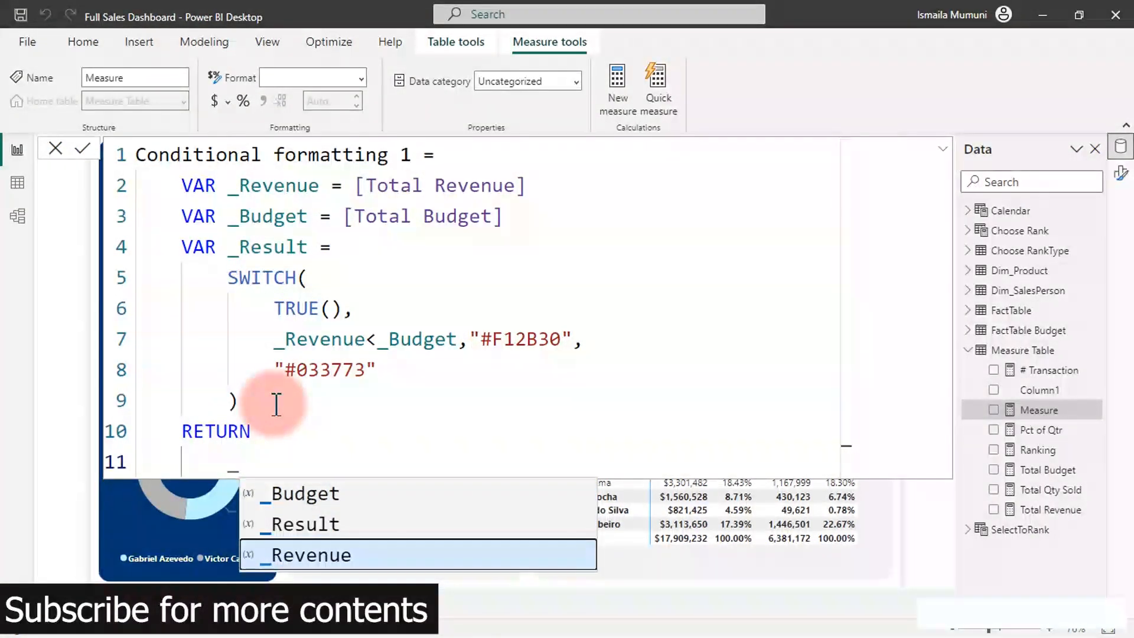
pyautogui.press('Up')
pyautogui.press('Tab')
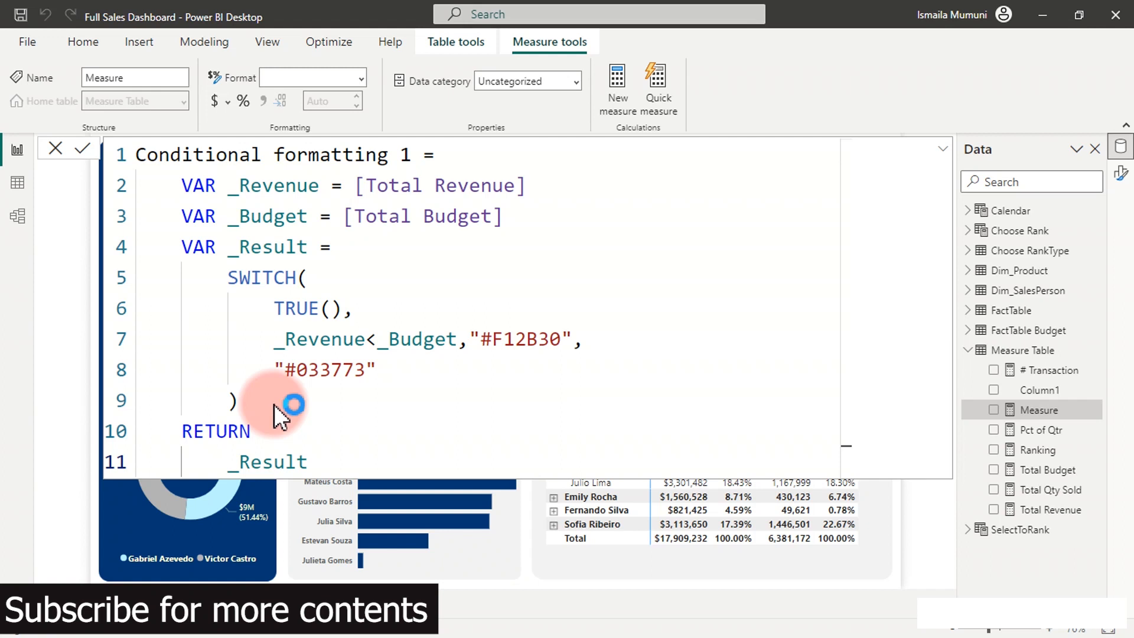
pyautogui.press('Return')
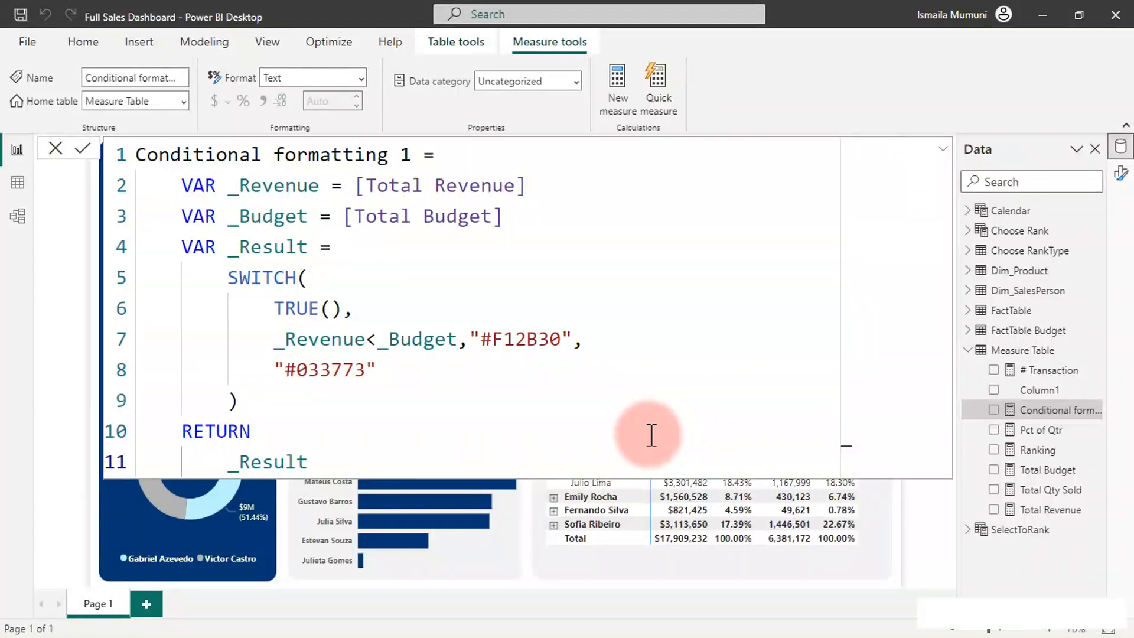
pyautogui.click(752, 582)
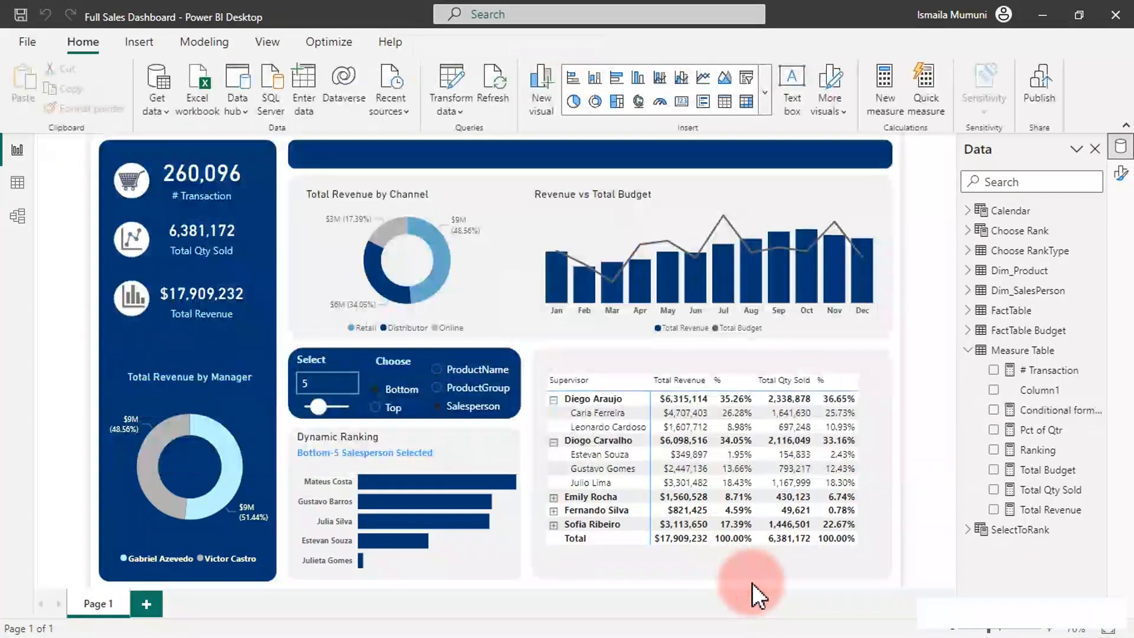
# Step: Open conditional formatting for the default column color of the Revenue vs Total Budget chart and set the format style to Field value
pyautogui.click(650, 193)
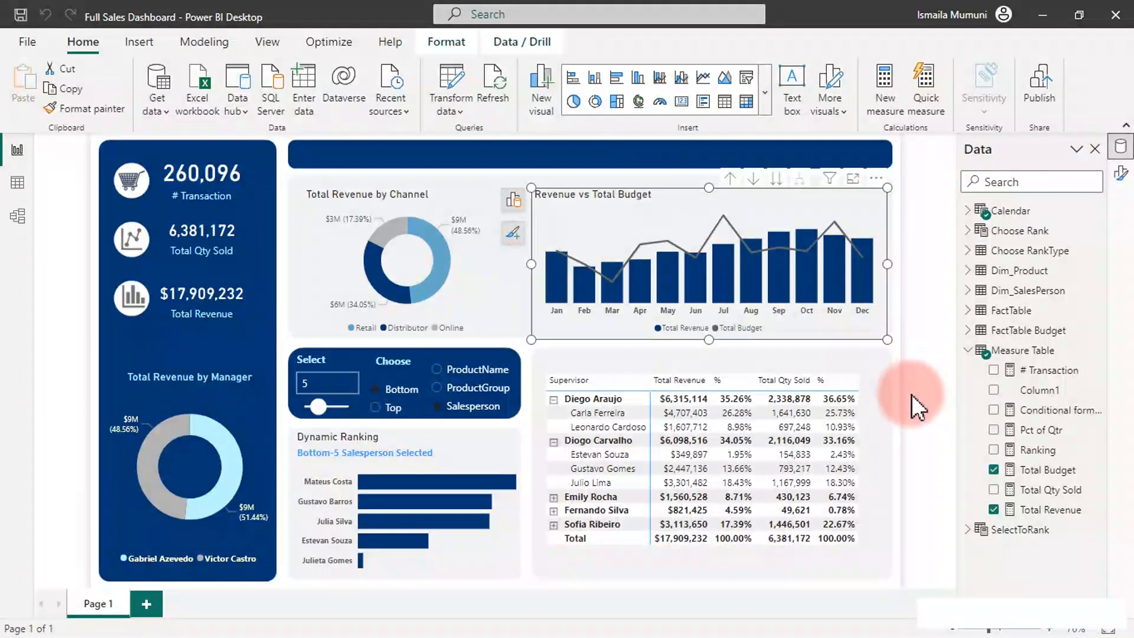
pyautogui.click(1120, 174)
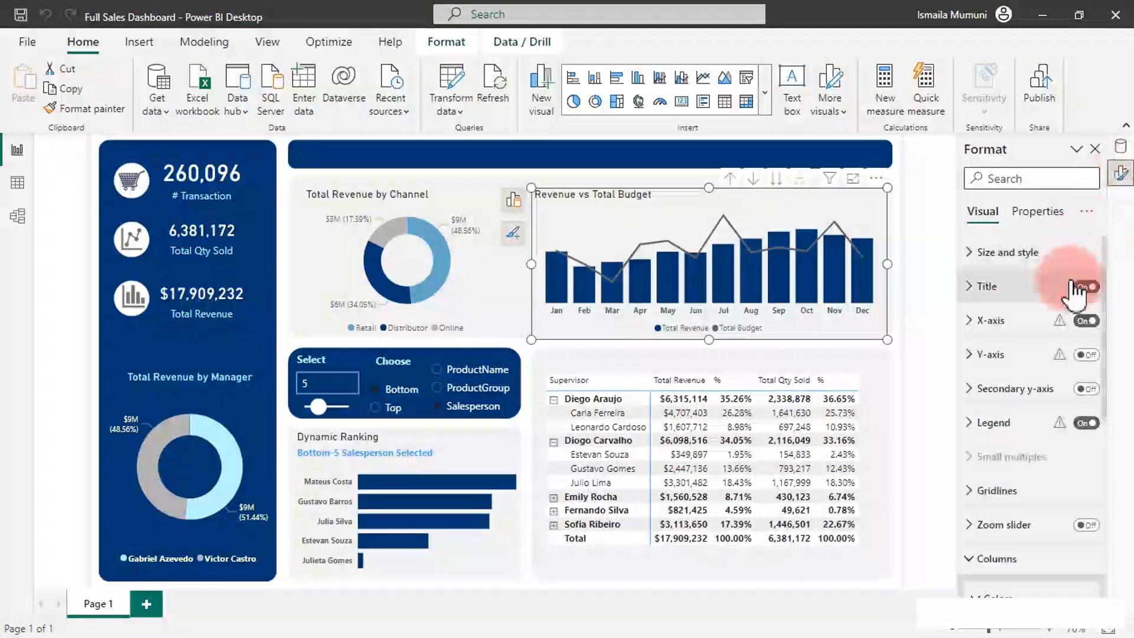
pyautogui.scroll(-3, 1003, 407)
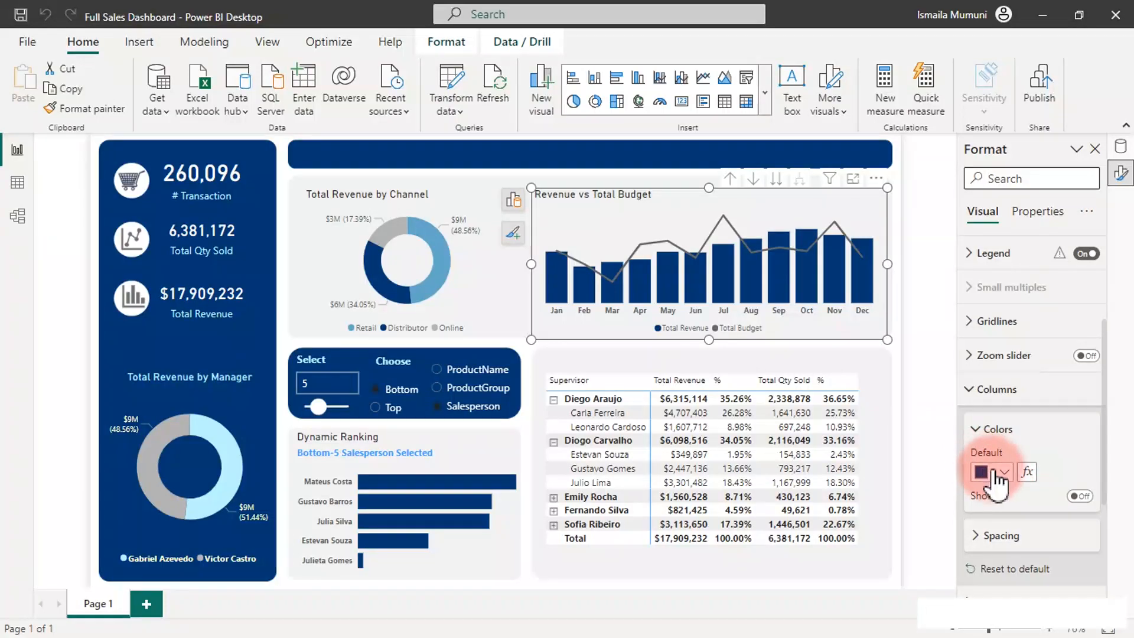
pyautogui.click(1028, 474)
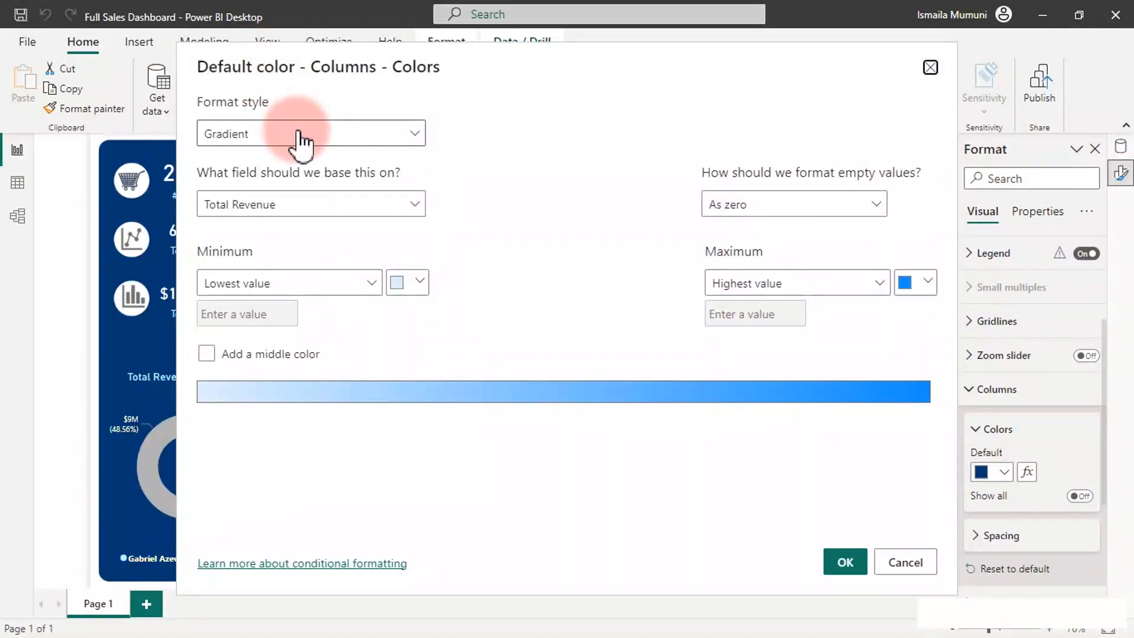
pyautogui.click(297, 133)
pyautogui.click(264, 223)
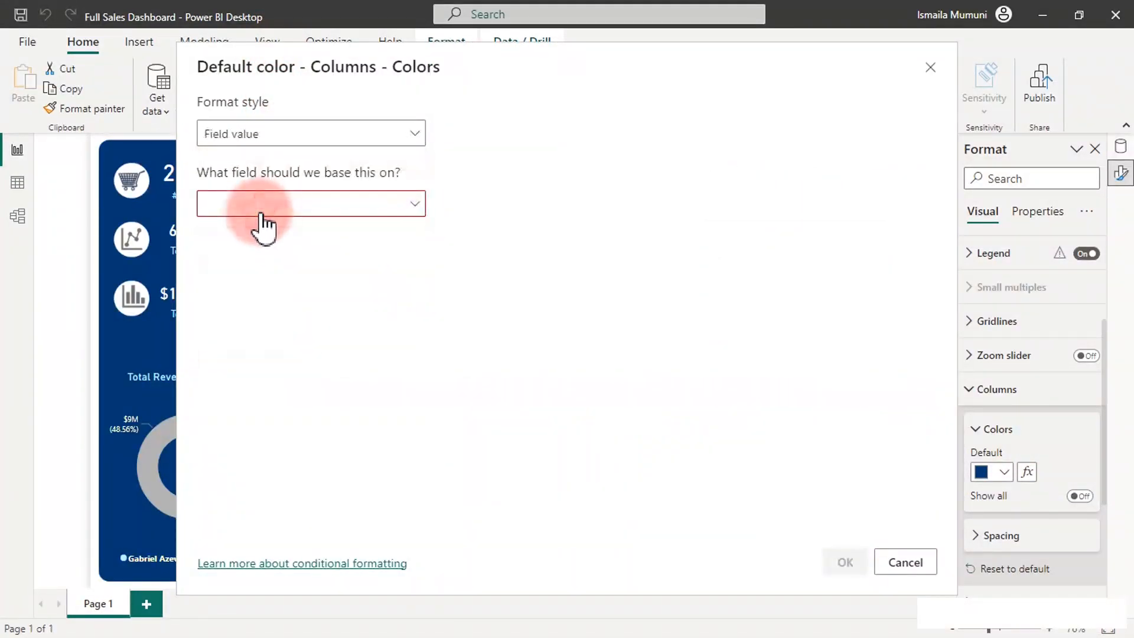
# Step: Base the column color on the Conditional formatting 1 measure from the Measure Table and apply the rule
pyautogui.click(279, 207)
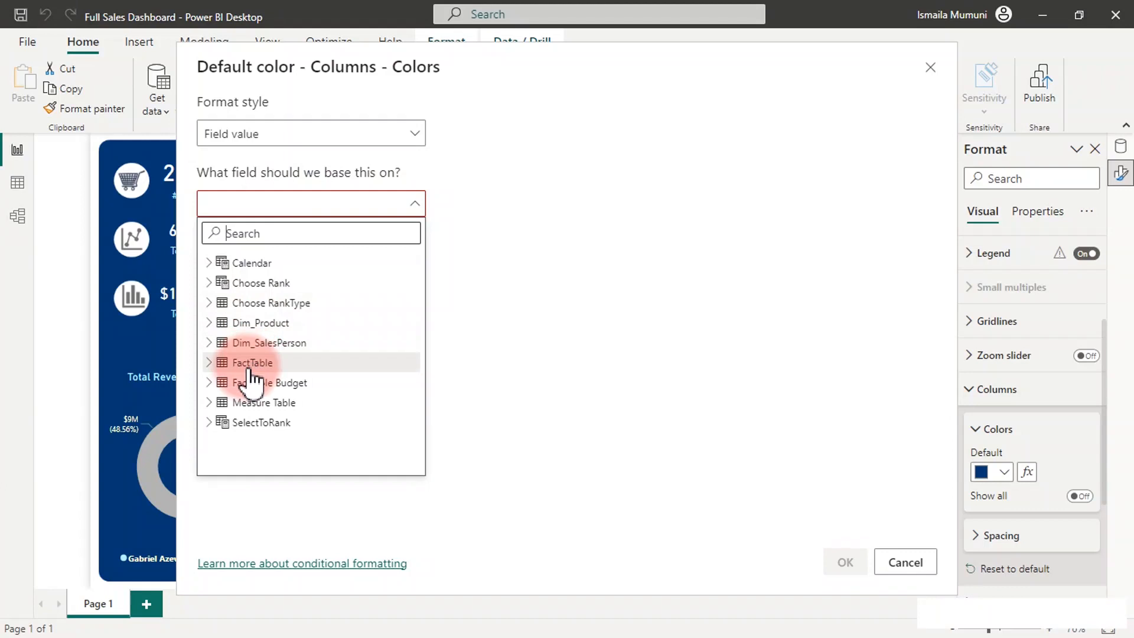
pyautogui.click(211, 404)
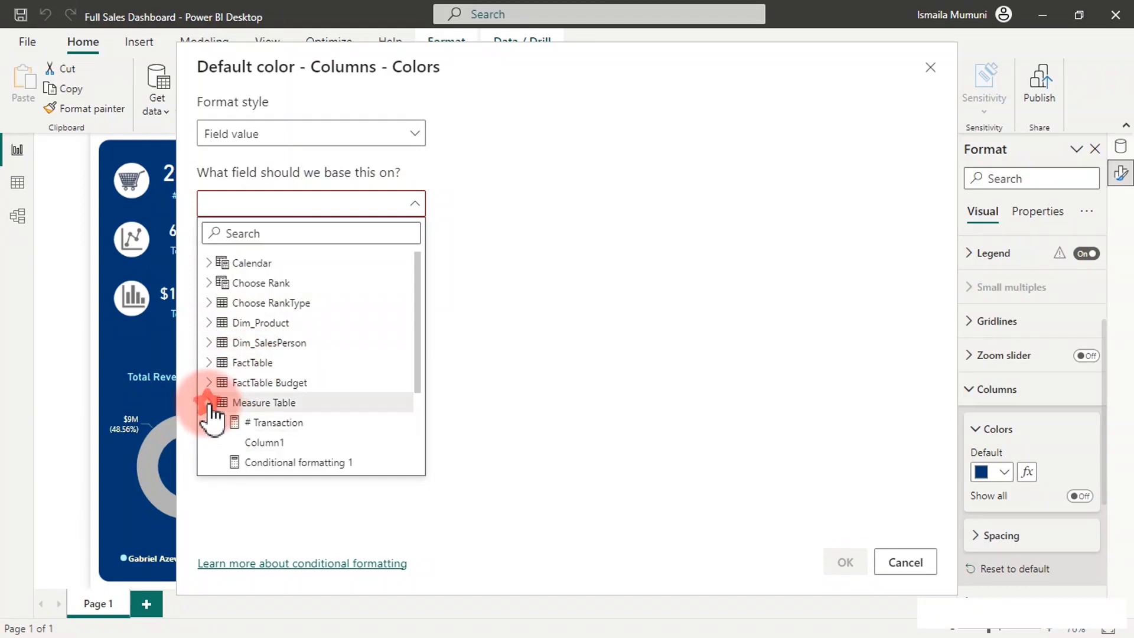
pyautogui.click(267, 462)
pyautogui.click(838, 562)
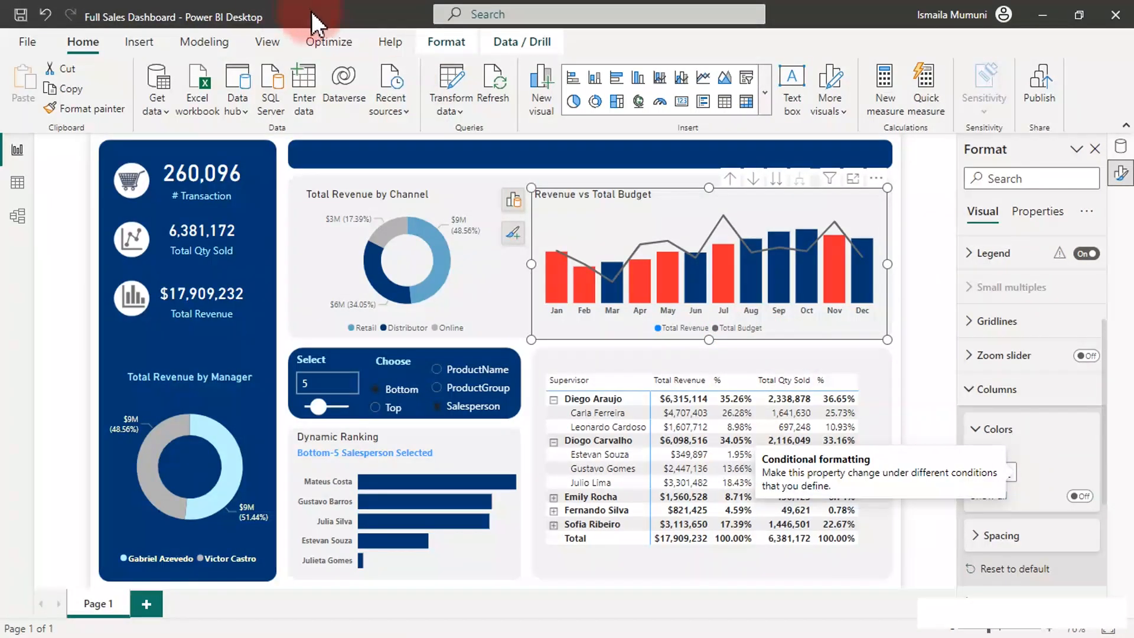
pyautogui.click(569, 174)
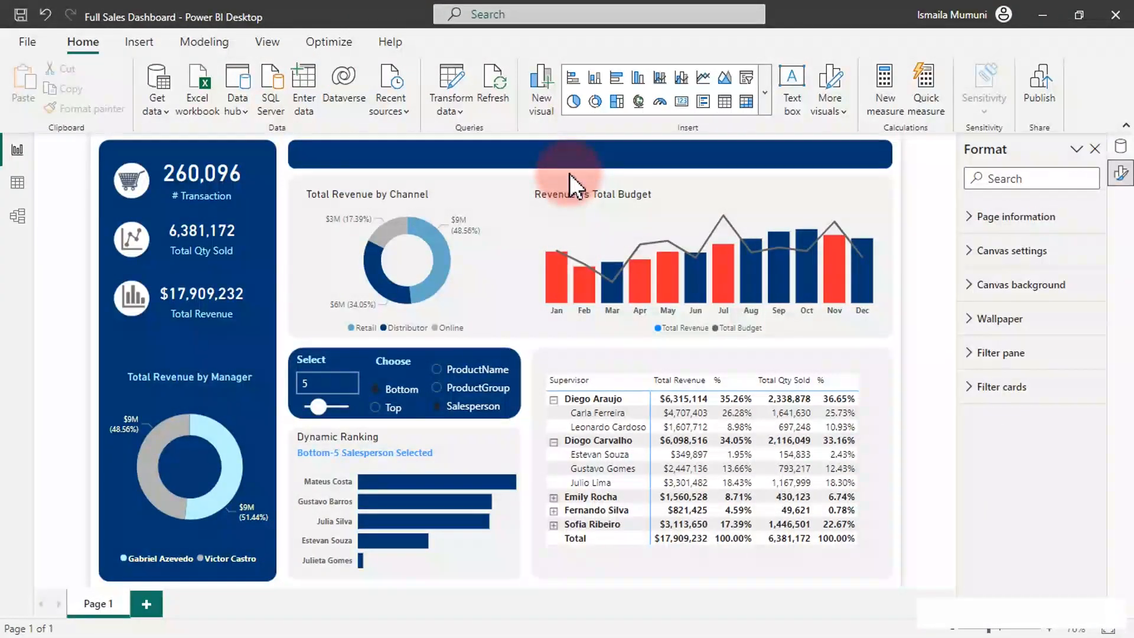
# Step: Give the Supervisor matrix's column headers a bolder Segoe UI variant at size 12, and widen the matrix slightly to fit its columns
pyautogui.click(632, 372)
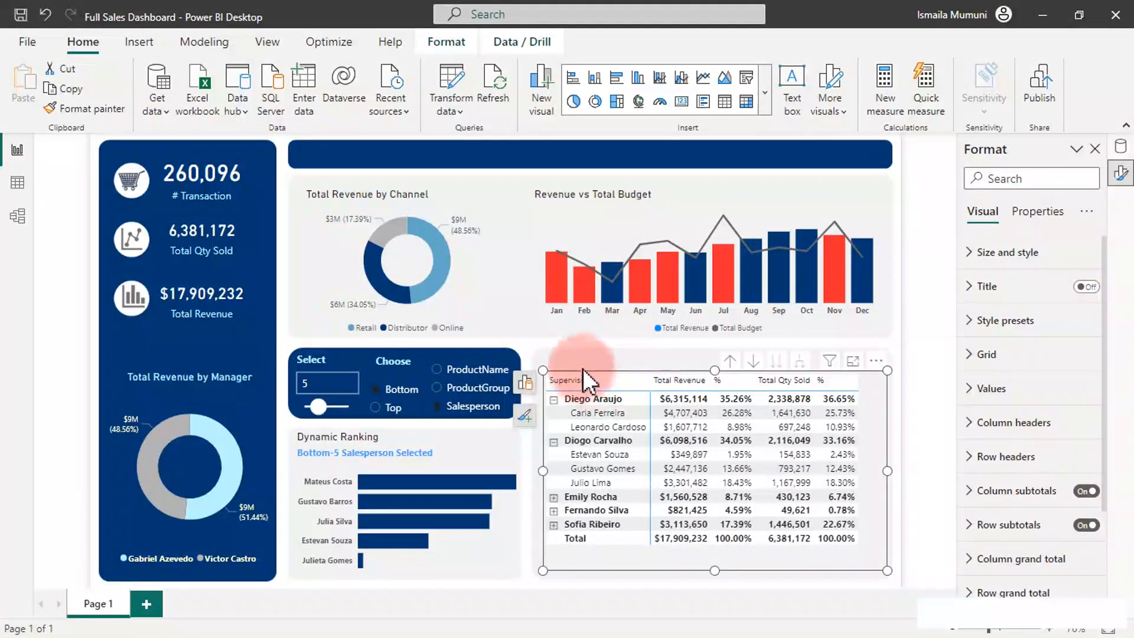
pyautogui.click(80, 39)
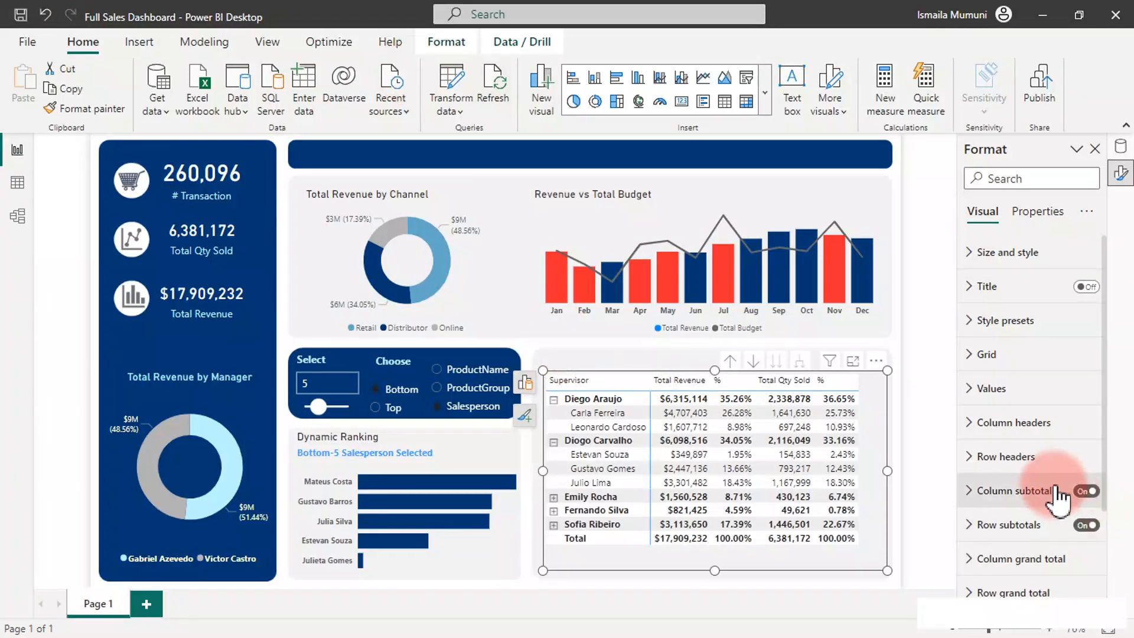
pyautogui.scroll(-3, 1043, 507)
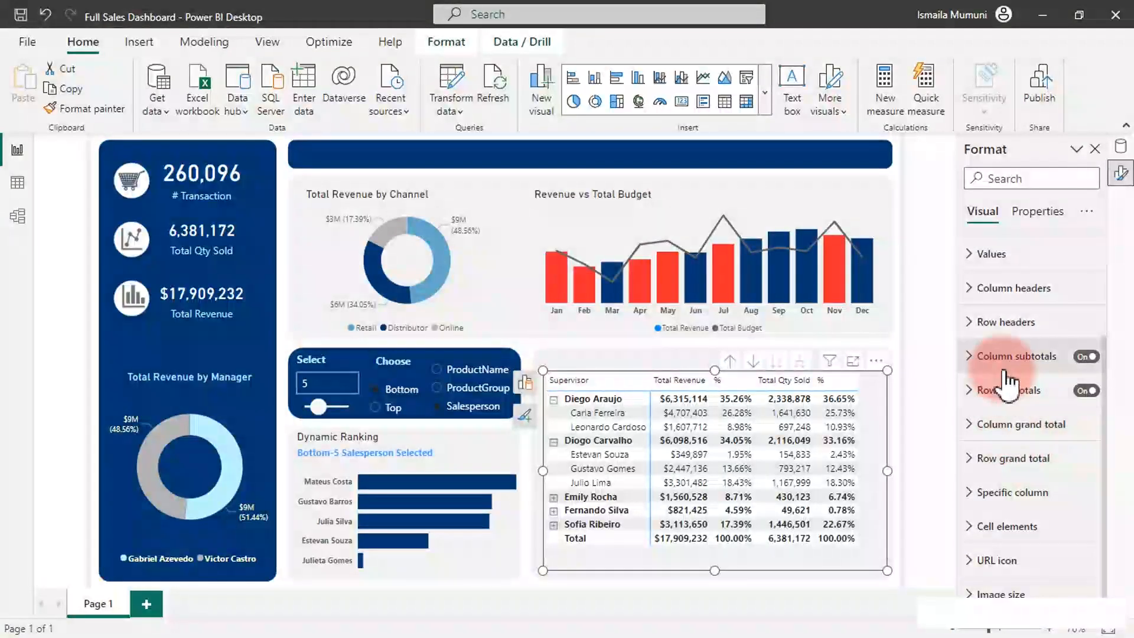
pyautogui.click(983, 289)
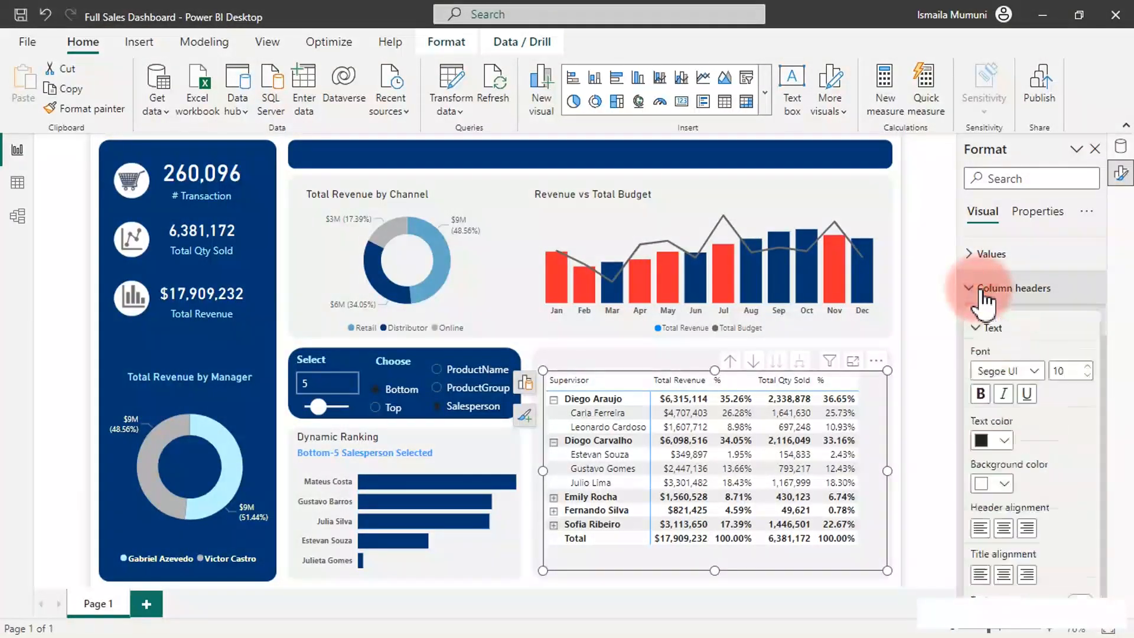
pyautogui.click(1033, 371)
pyautogui.click(1011, 285)
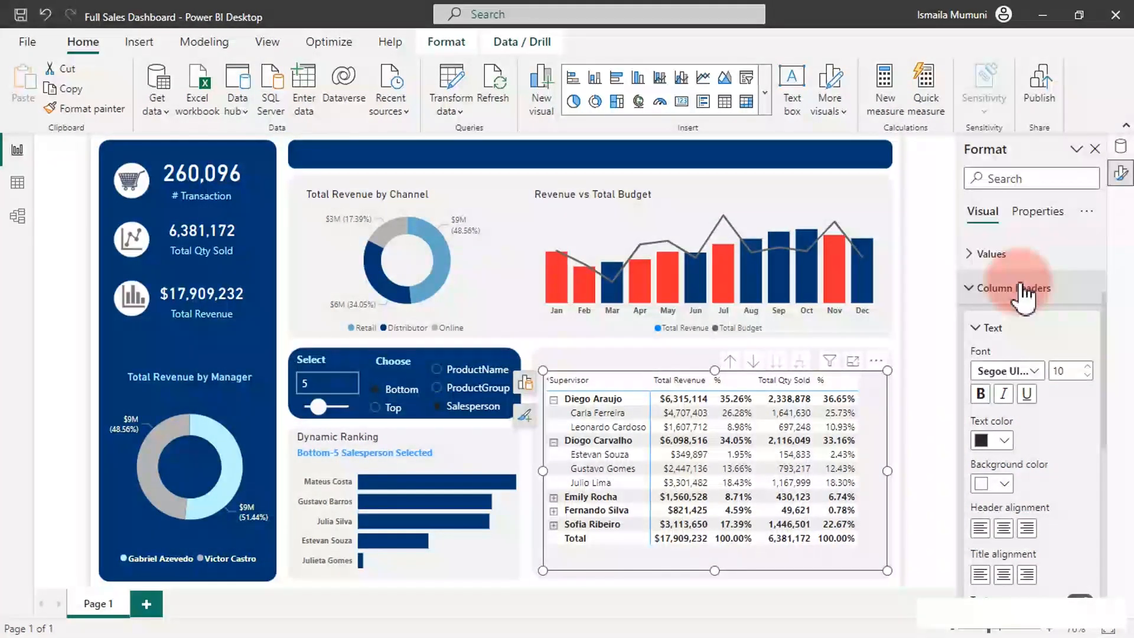
pyautogui.click(1087, 366)
pyautogui.click(1087, 367)
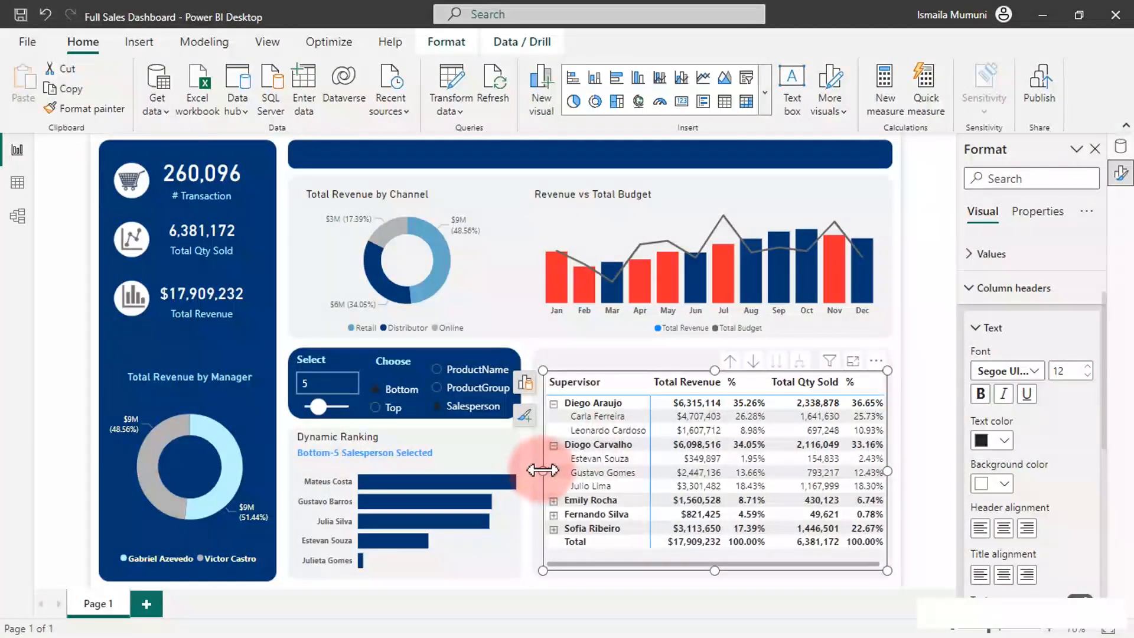
pyautogui.moveTo(540, 469); pyautogui.dragTo(534, 471)
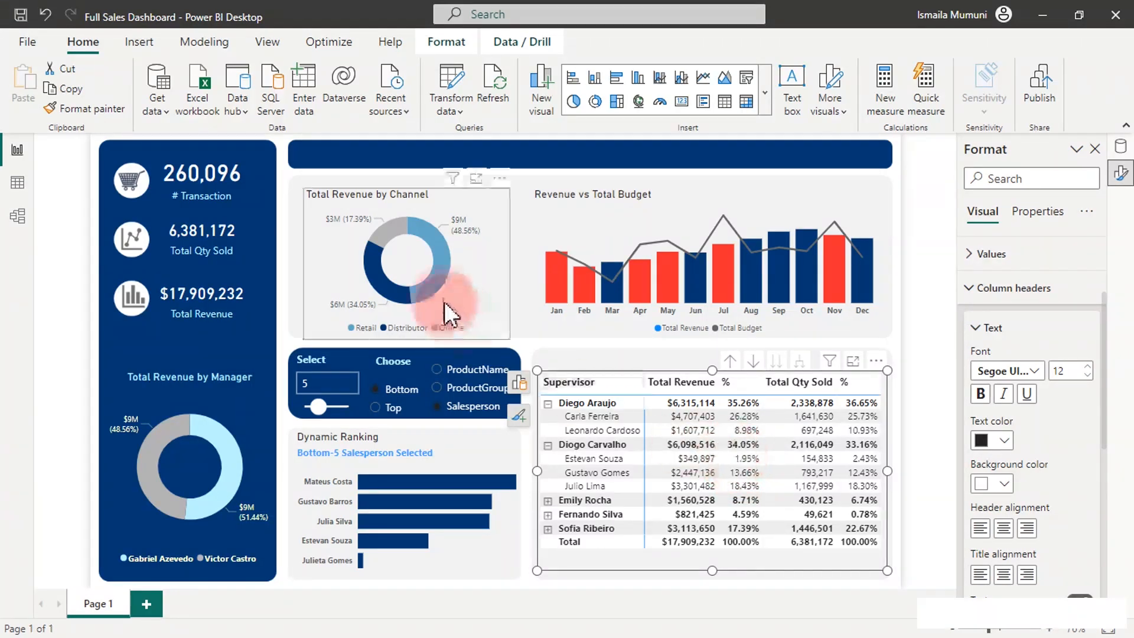
# Step: Copy the hex code of the Retail slice's color from the Total Revenue by Channel donut chart
pyautogui.click(447, 257)
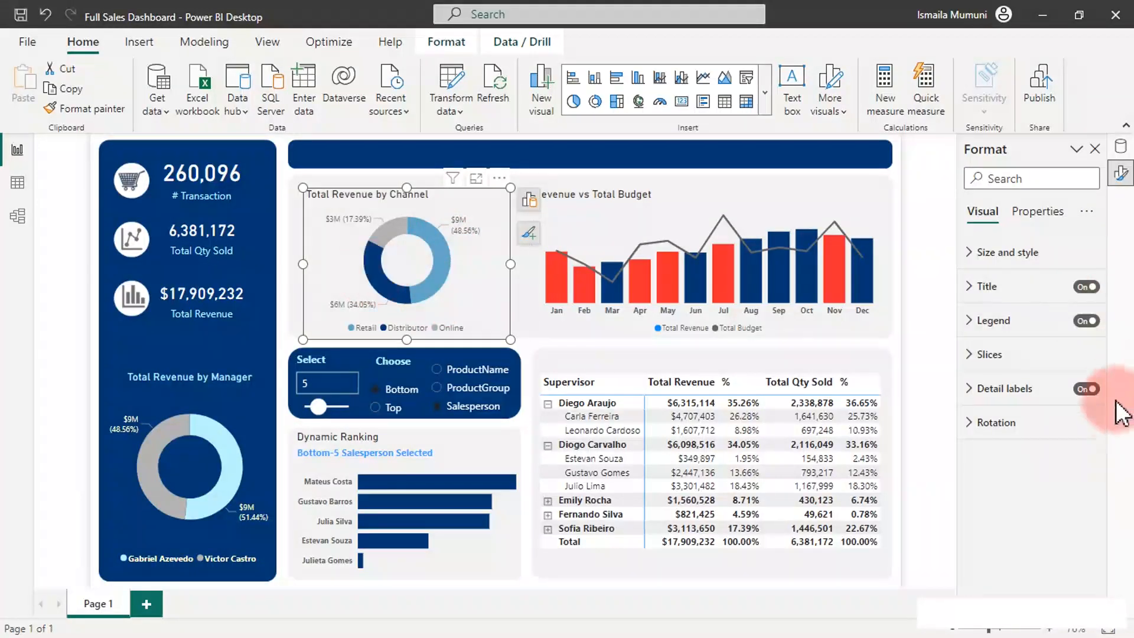
pyautogui.click(991, 356)
pyautogui.click(998, 438)
pyautogui.click(928, 407)
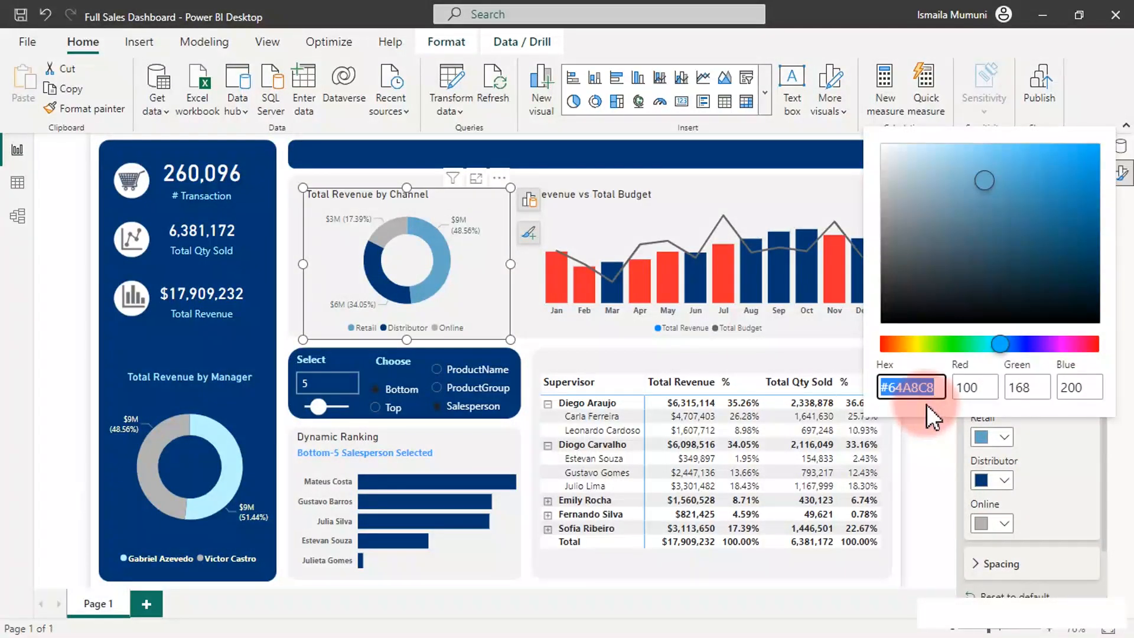
pyautogui.click(916, 456)
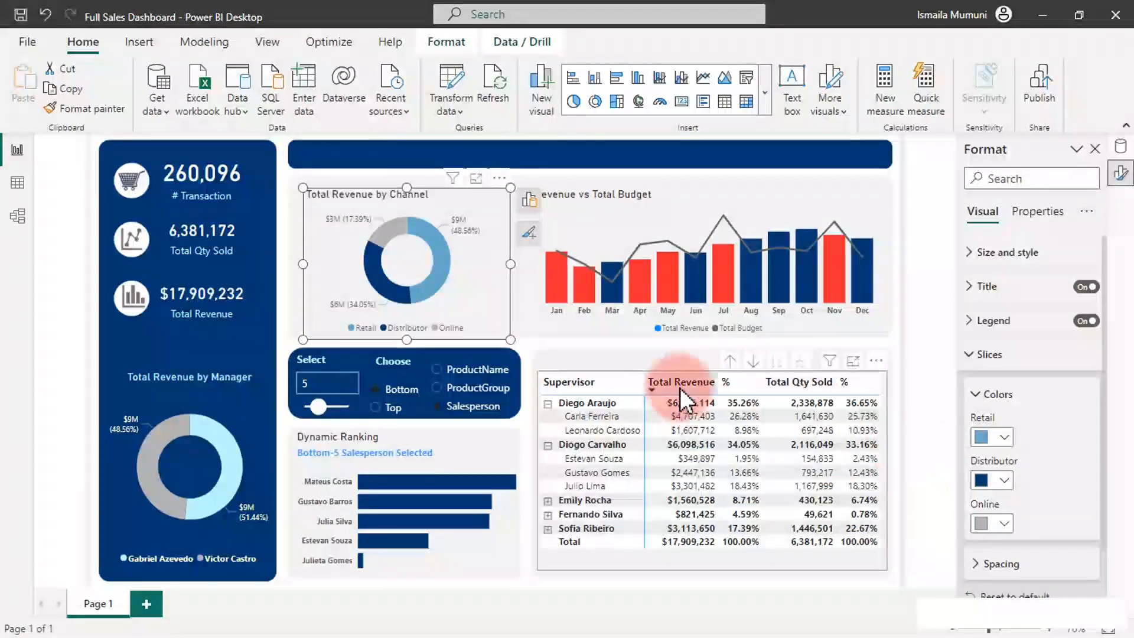
pyautogui.click(1026, 358)
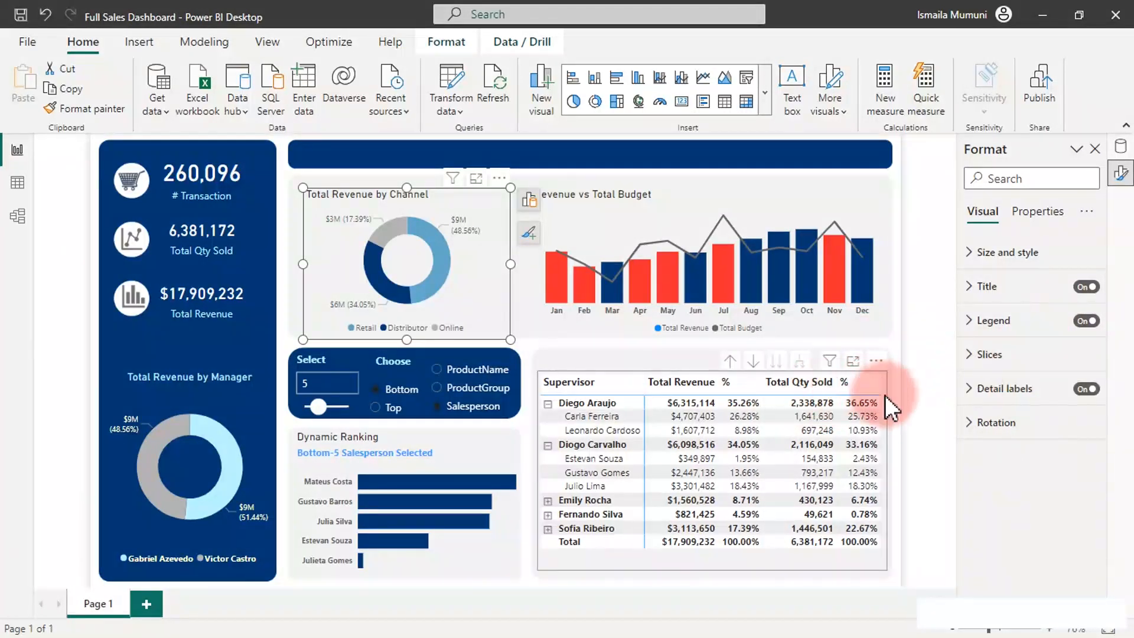
# Step: Turn on data bars for the Total Revenue series in the Supervisor matrix's cell elements
pyautogui.click(885, 413)
pyautogui.scroll(-10, 1016, 402)
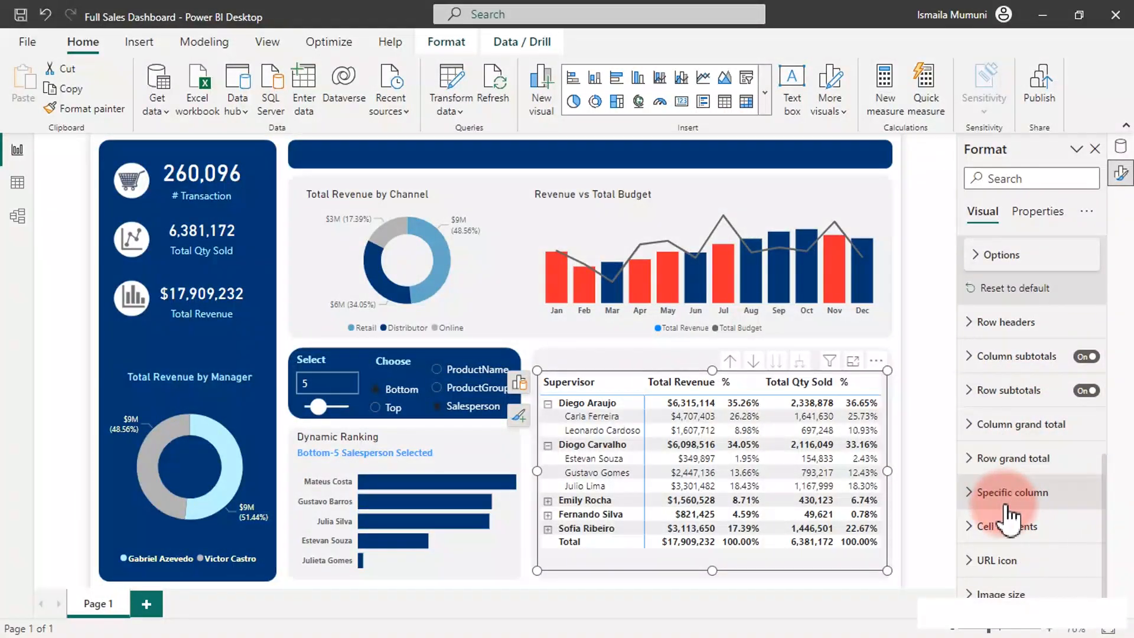
pyautogui.click(1006, 526)
pyautogui.scroll(-3, 1016, 508)
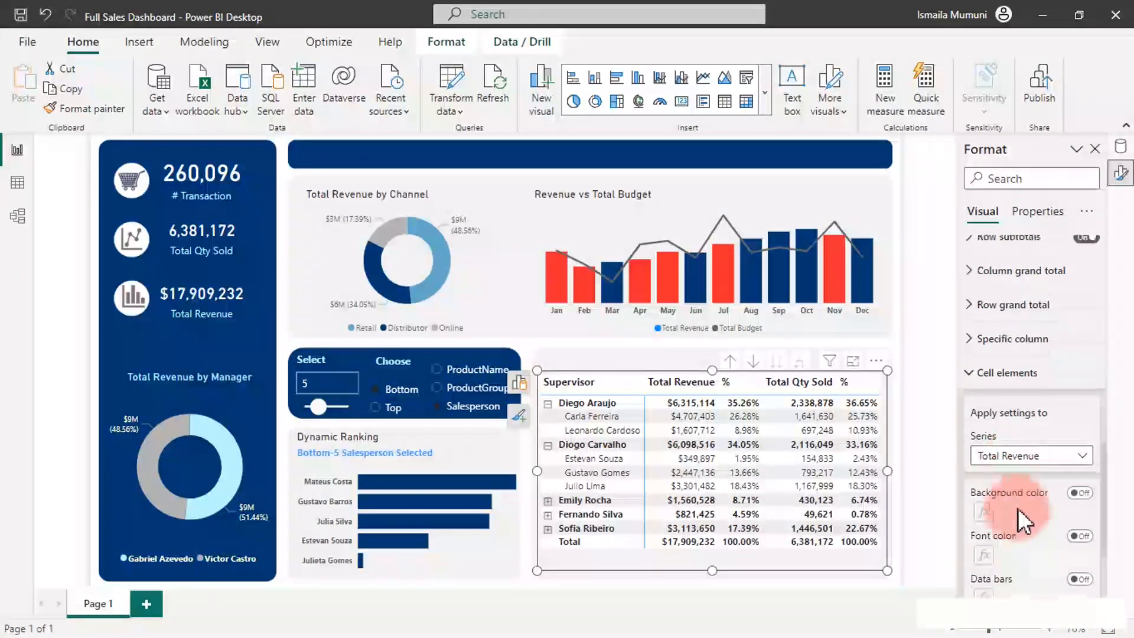
pyautogui.click(1024, 442)
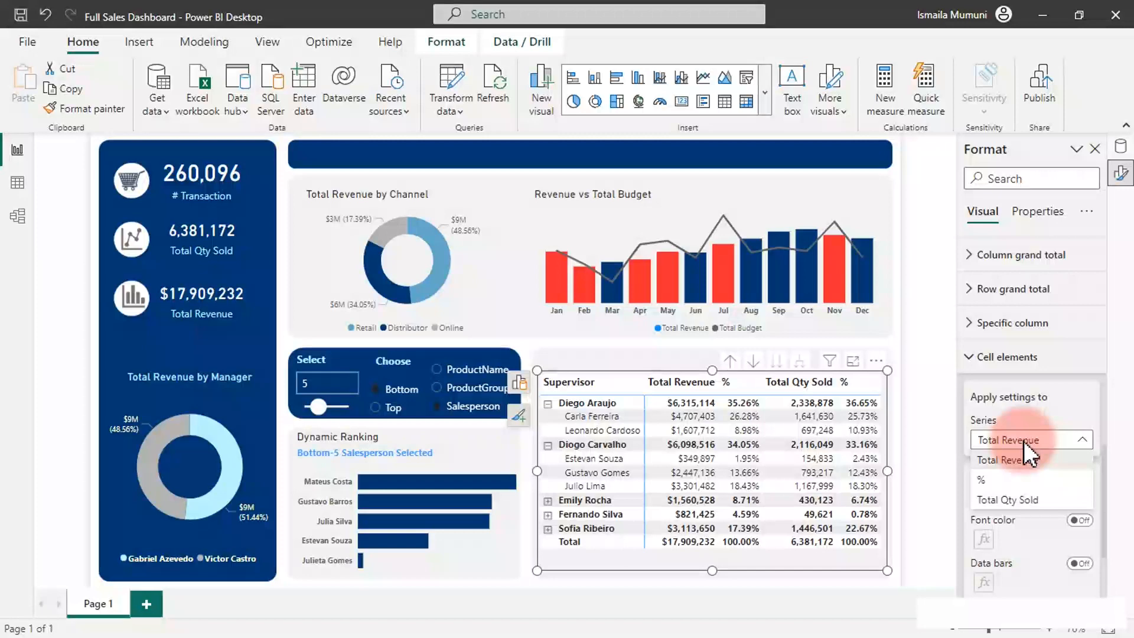
pyautogui.click(1026, 456)
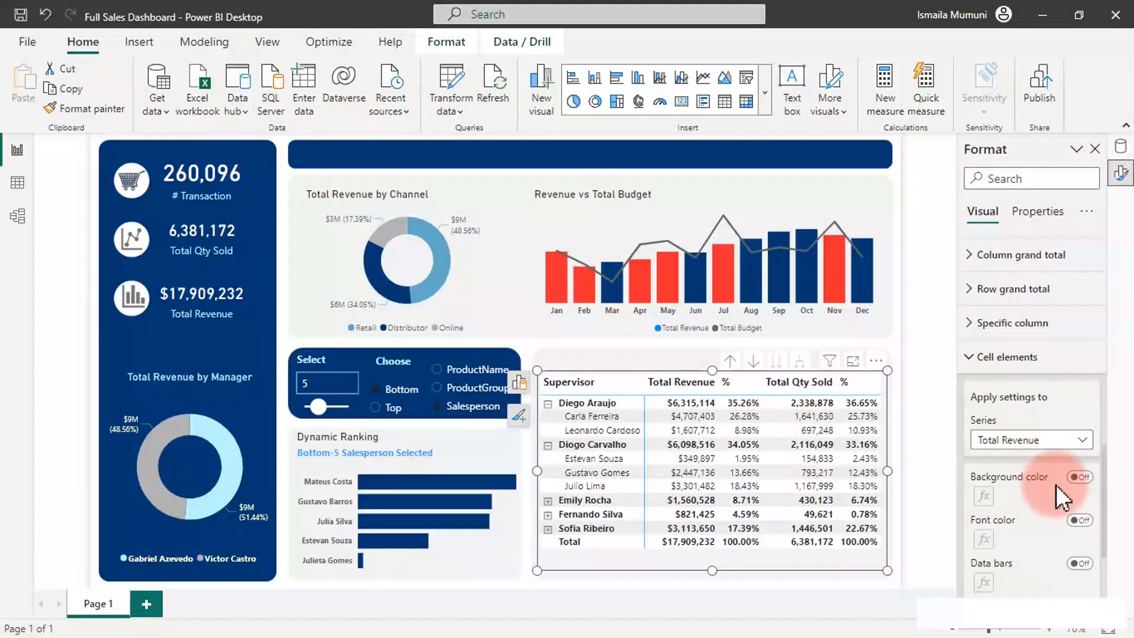
pyautogui.click(1079, 563)
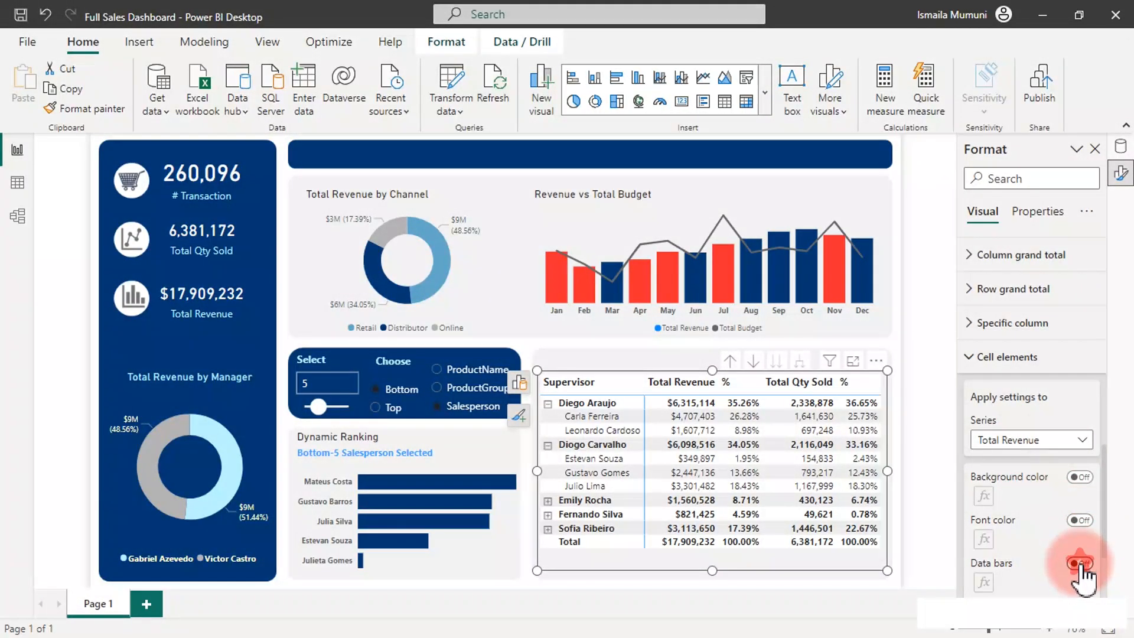
# Step: Set the positive bar color of the Total Revenue data bars to #64A8C8 and apply it to the Supervisor matrix
pyautogui.scroll(-2, 1057, 507)
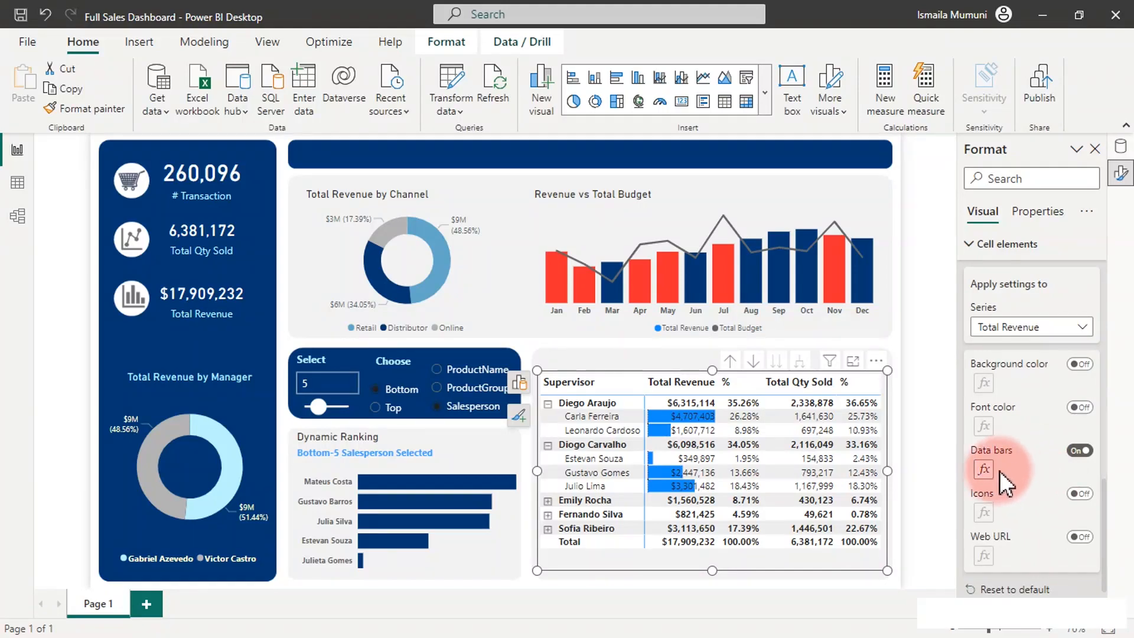
pyautogui.click(984, 470)
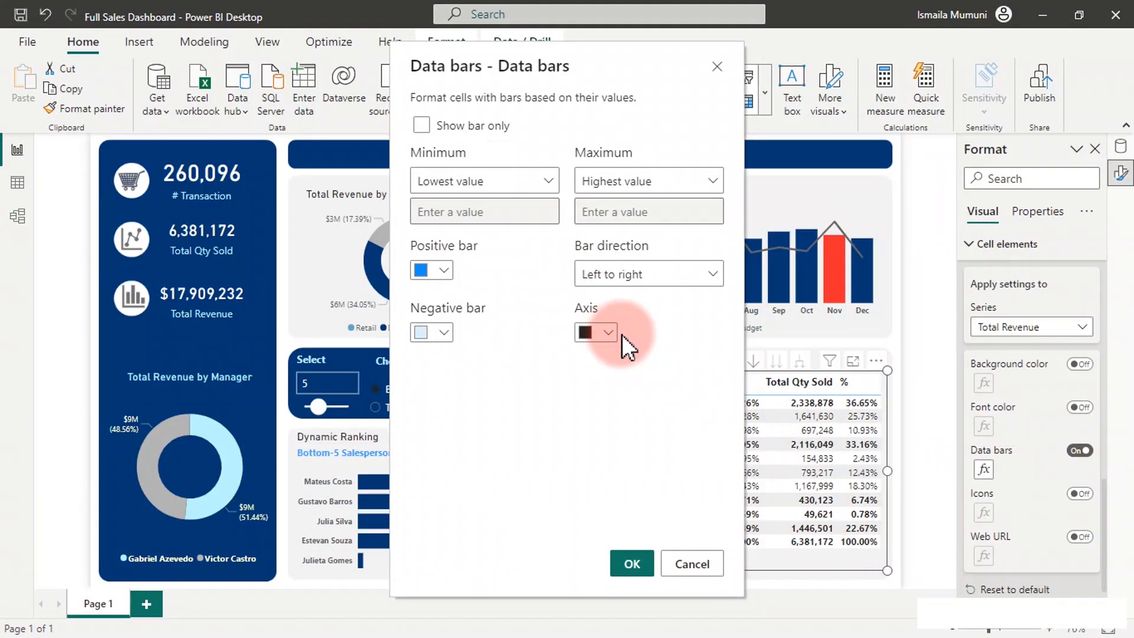
pyautogui.click(443, 270)
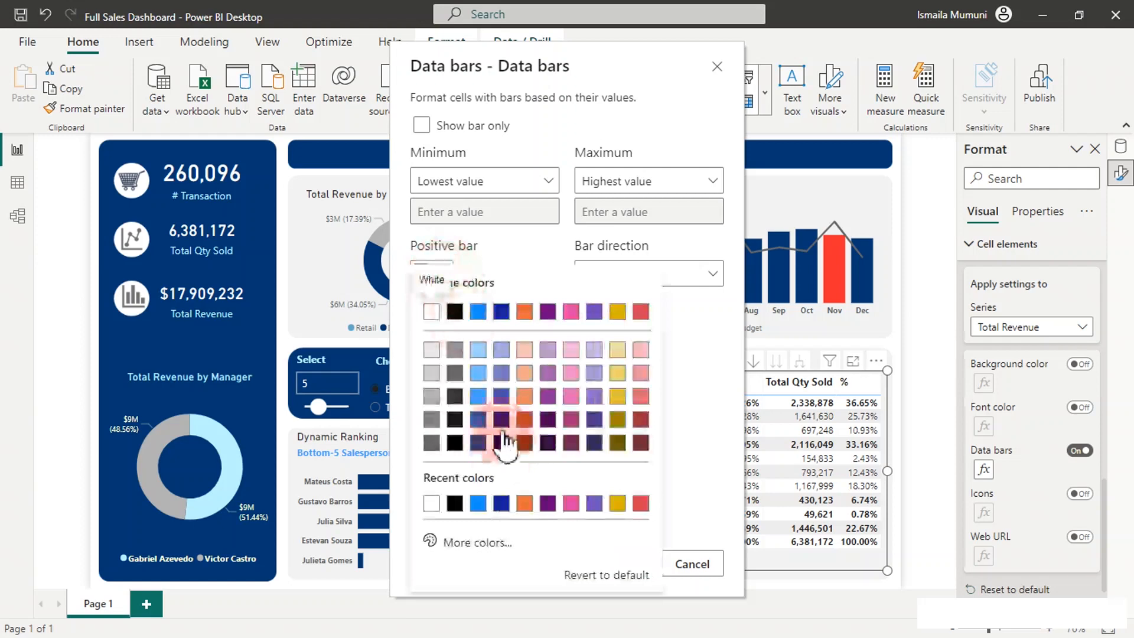
pyautogui.click(489, 542)
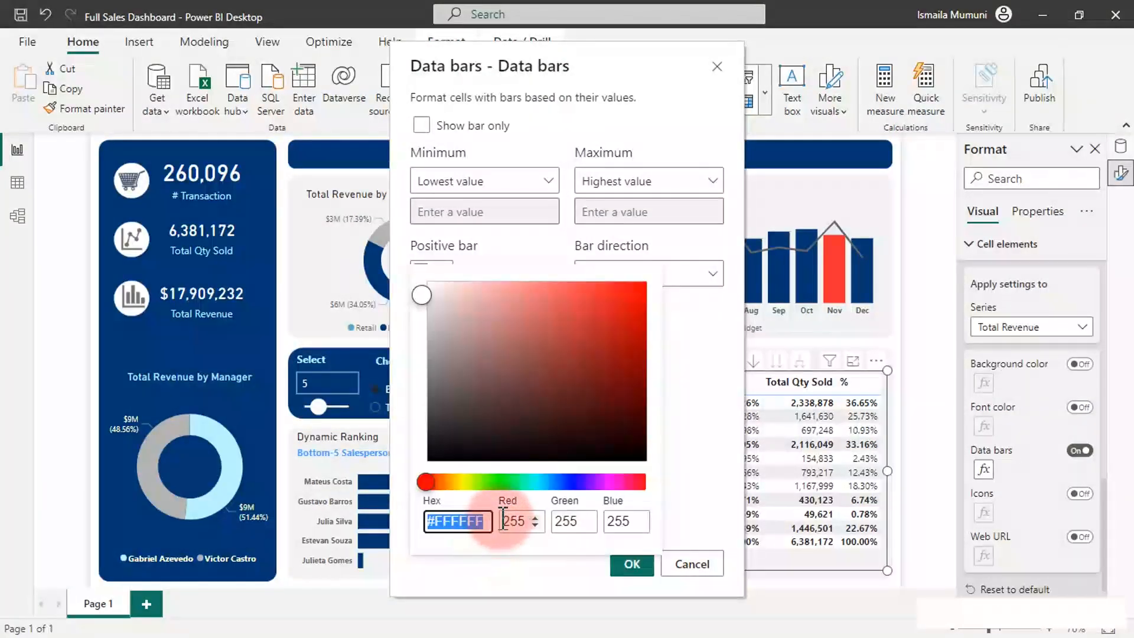
pyautogui.write('#64A8C8')
pyautogui.click(519, 558)
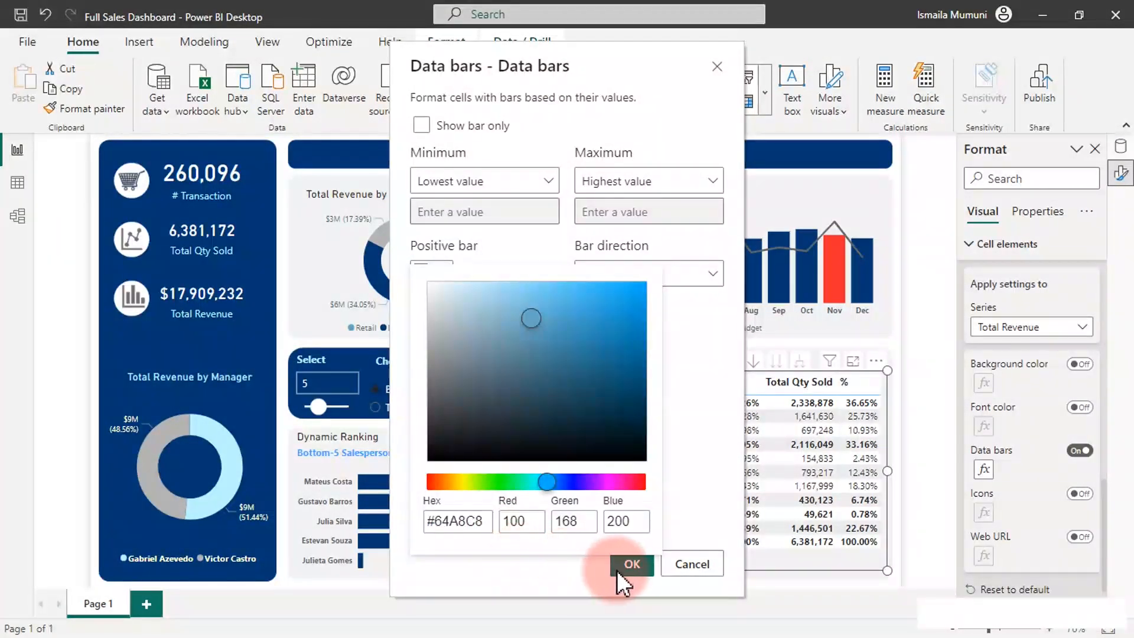
pyautogui.click(697, 517)
pyautogui.click(631, 566)
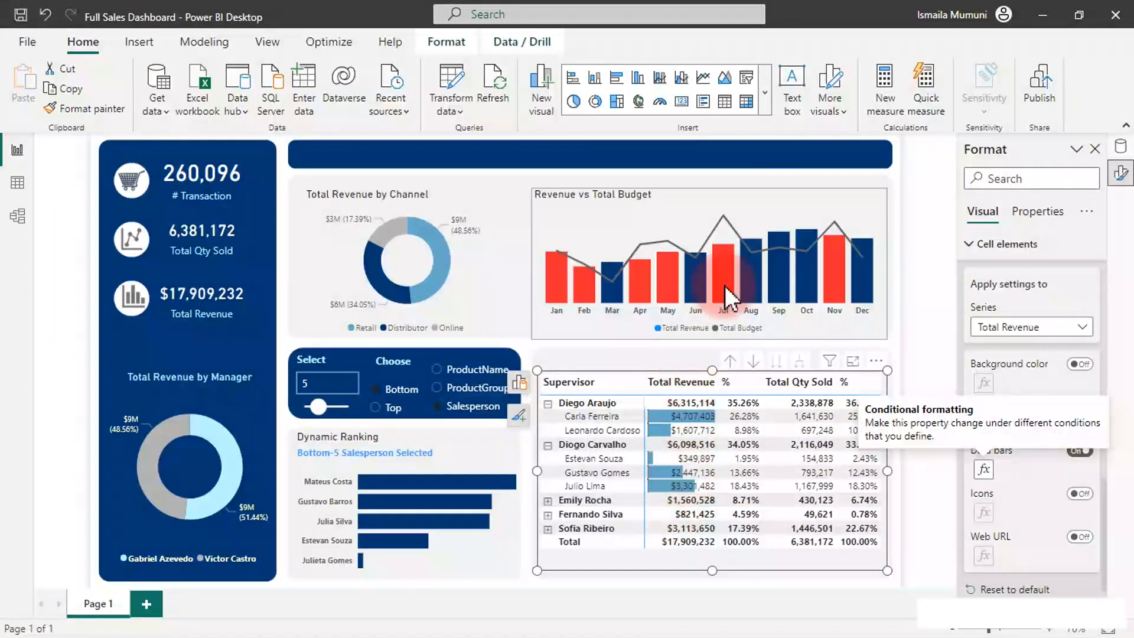
pyautogui.click(741, 400)
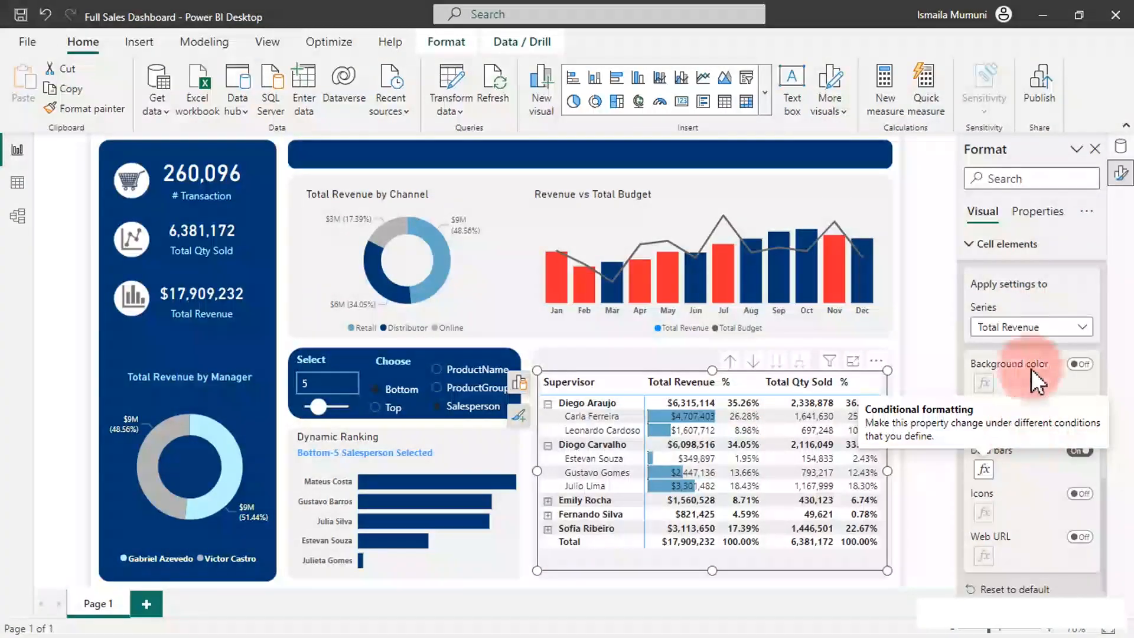
# Step: Turn on data bars for the Total Qty Sold series and set their positive bar color to #64A8C8
pyautogui.click(1037, 327)
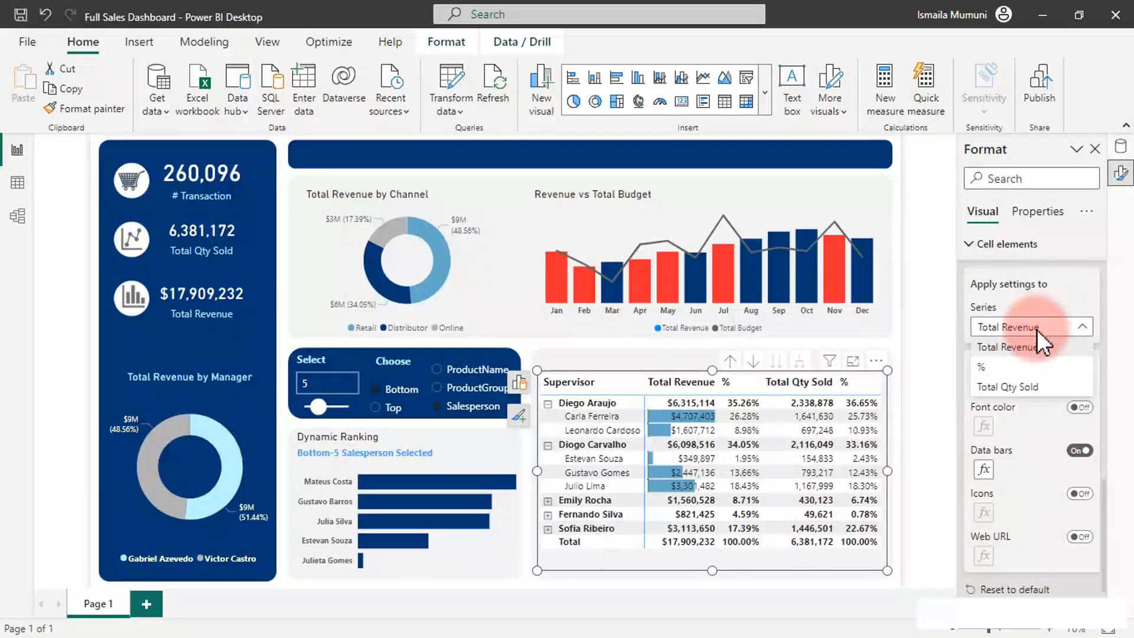
pyautogui.click(1024, 388)
pyautogui.click(1078, 450)
pyautogui.click(984, 469)
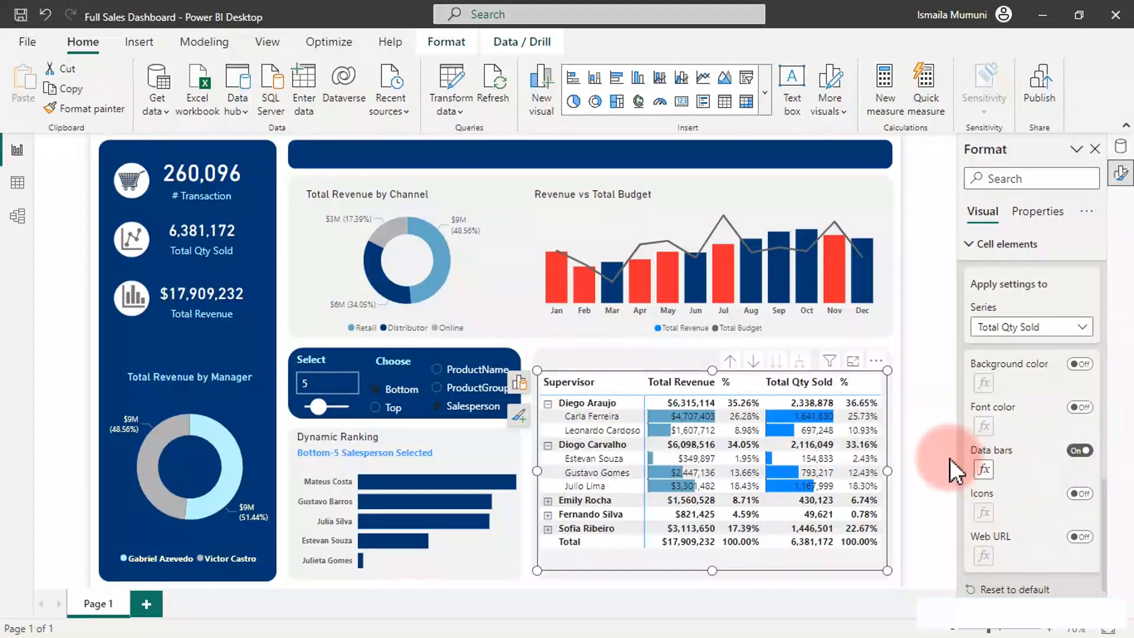
pyautogui.click(439, 264)
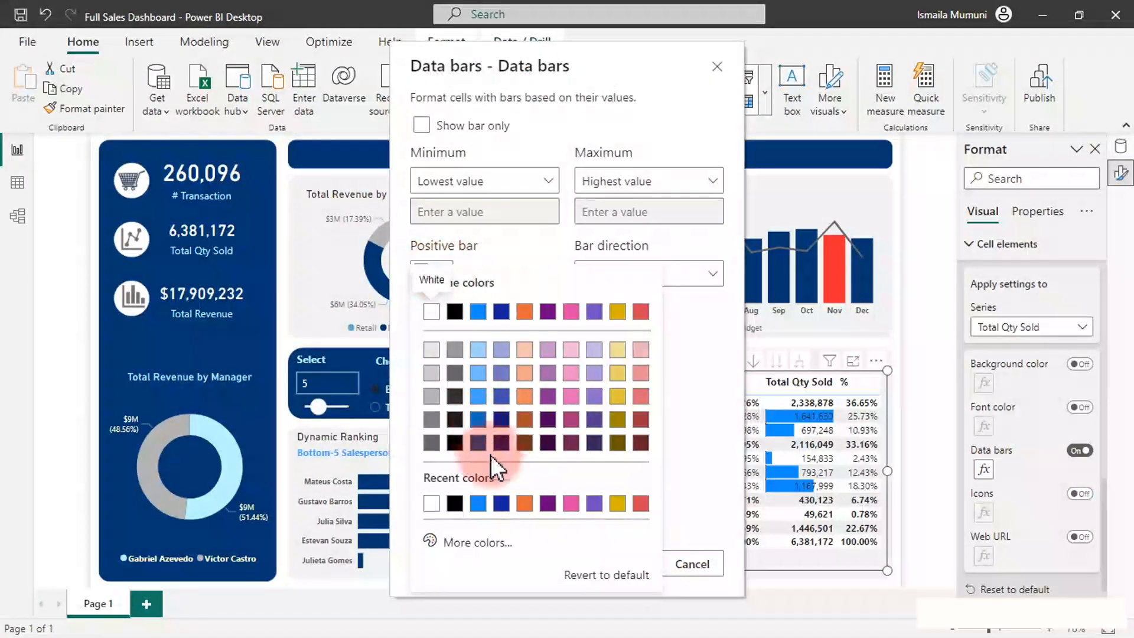
pyautogui.click(470, 541)
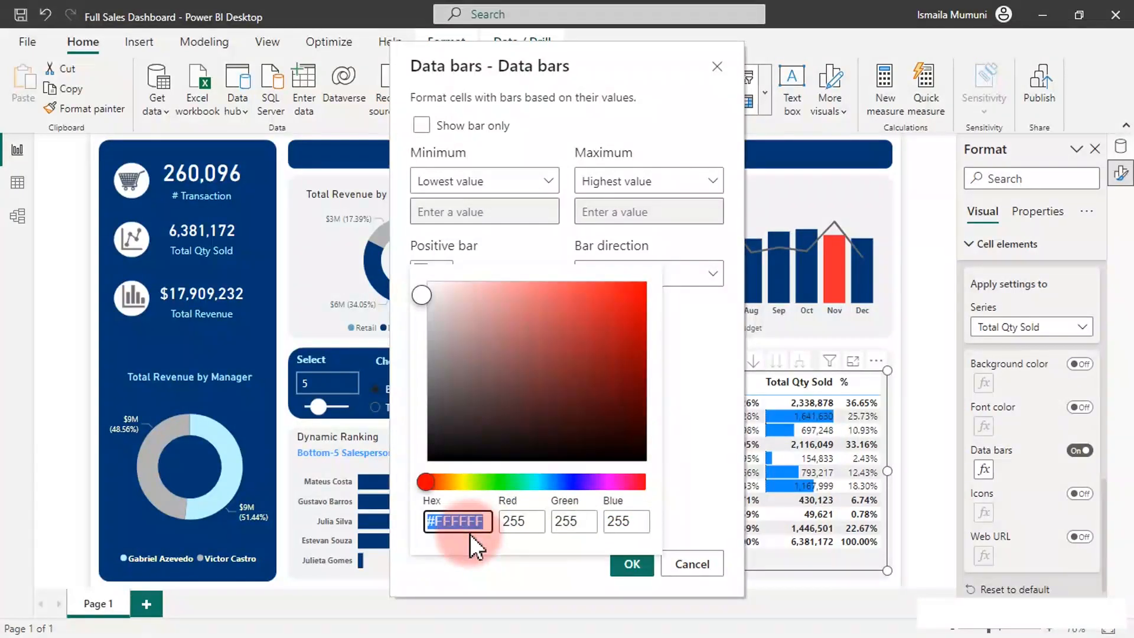
pyautogui.write('#64A8C8')
pyautogui.click(683, 519)
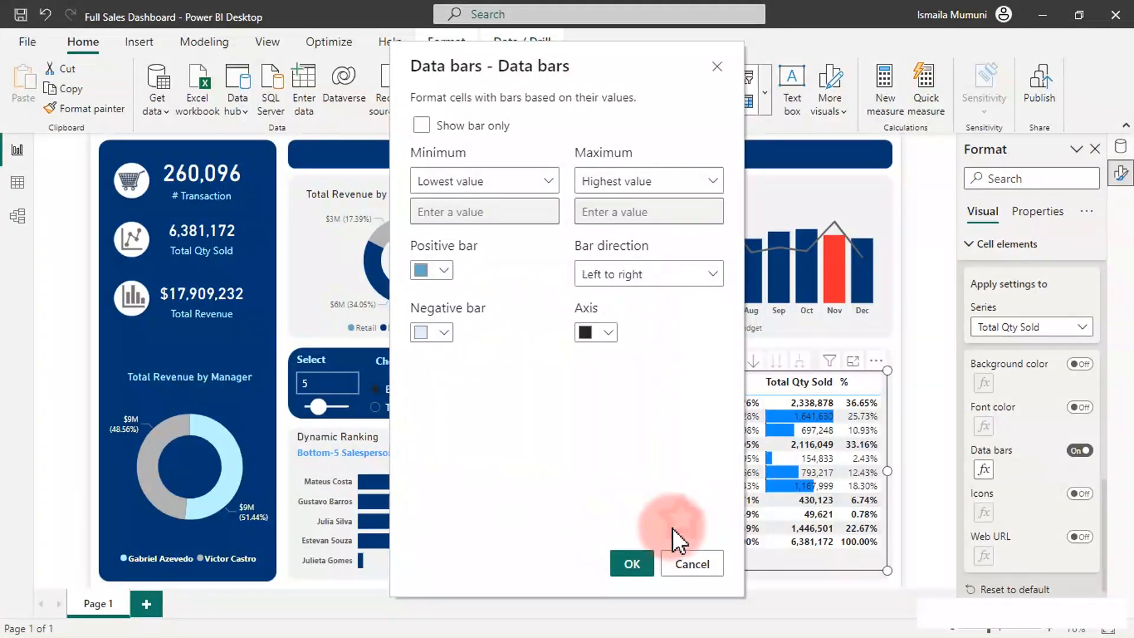
pyautogui.click(631, 563)
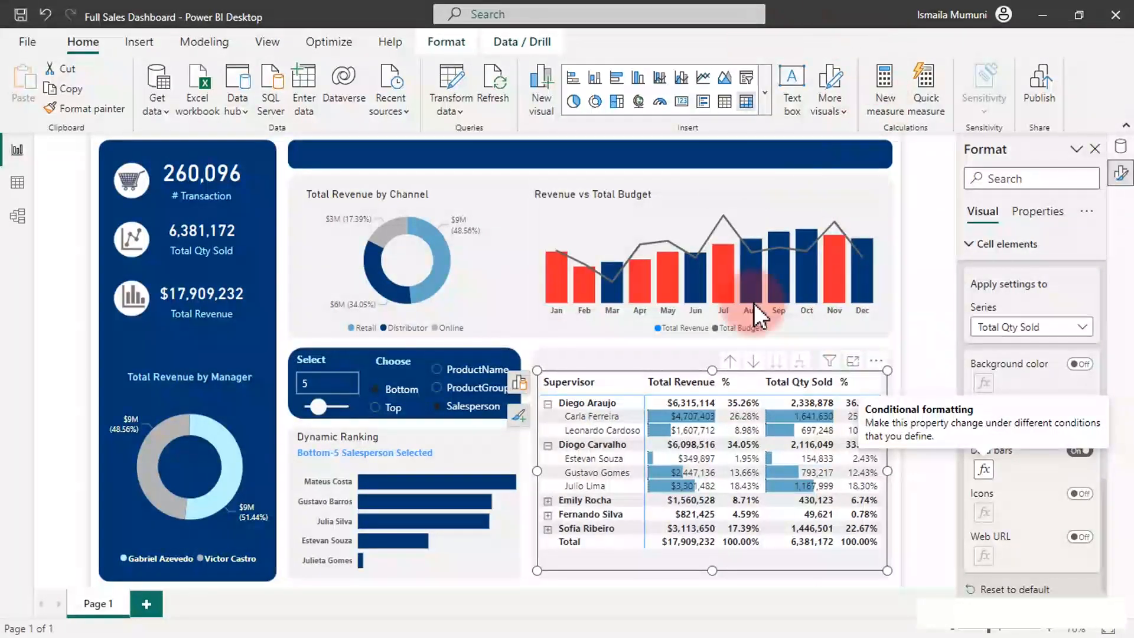
# Step: Expand the fourth supervisor in the matrix to check the data bars on its salesperson row
pyautogui.click(548, 514)
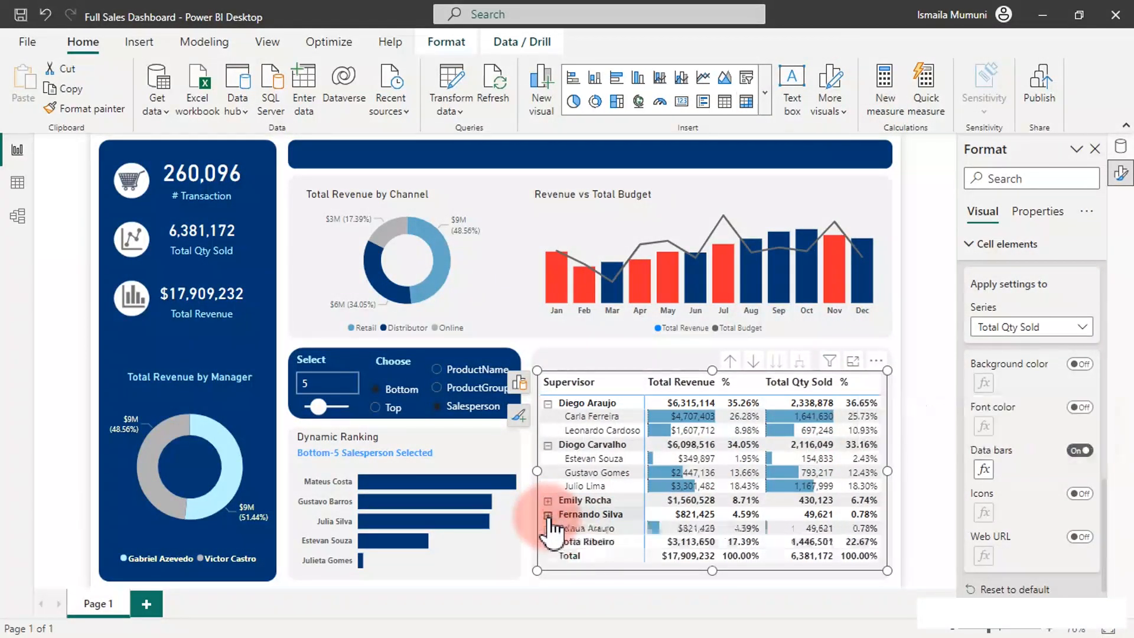
pyautogui.click(662, 529)
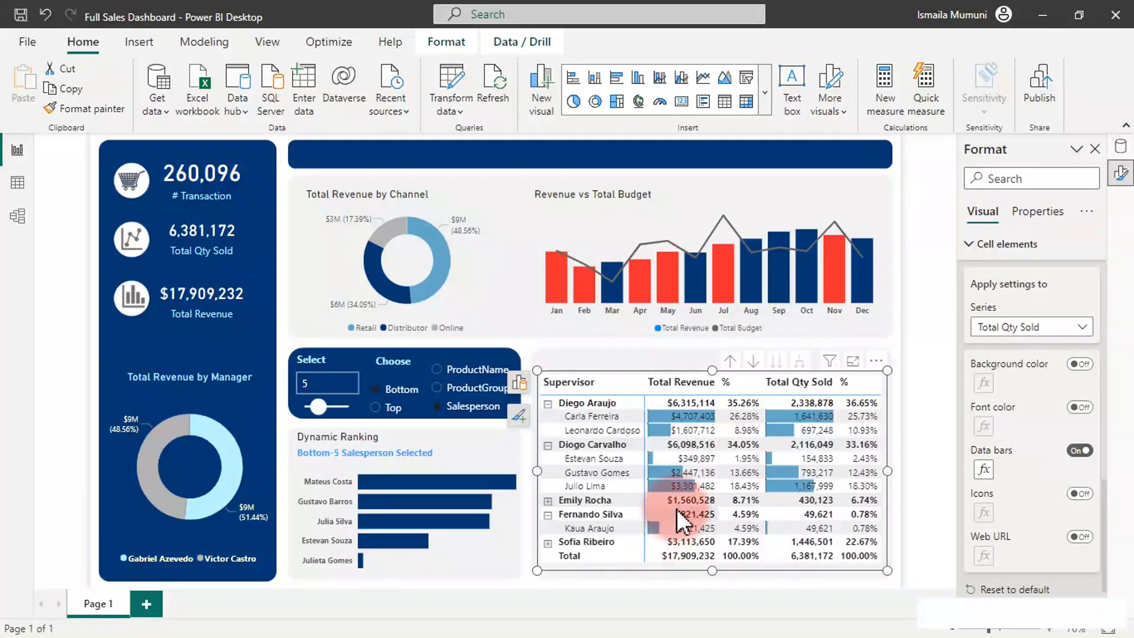
pyautogui.click(690, 485)
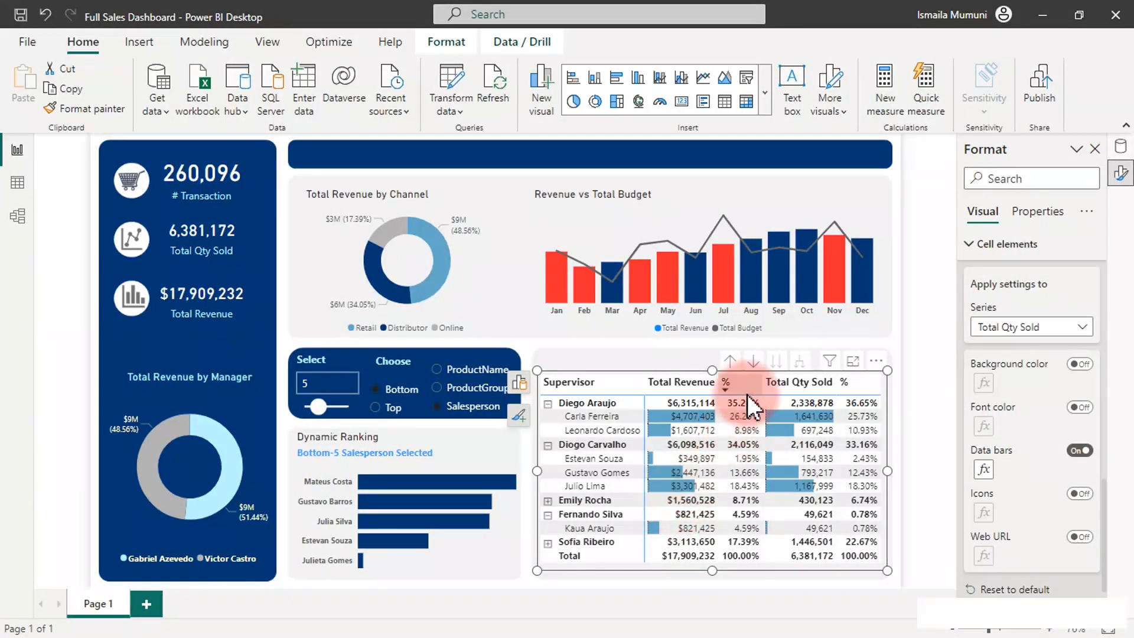
pyautogui.click(745, 461)
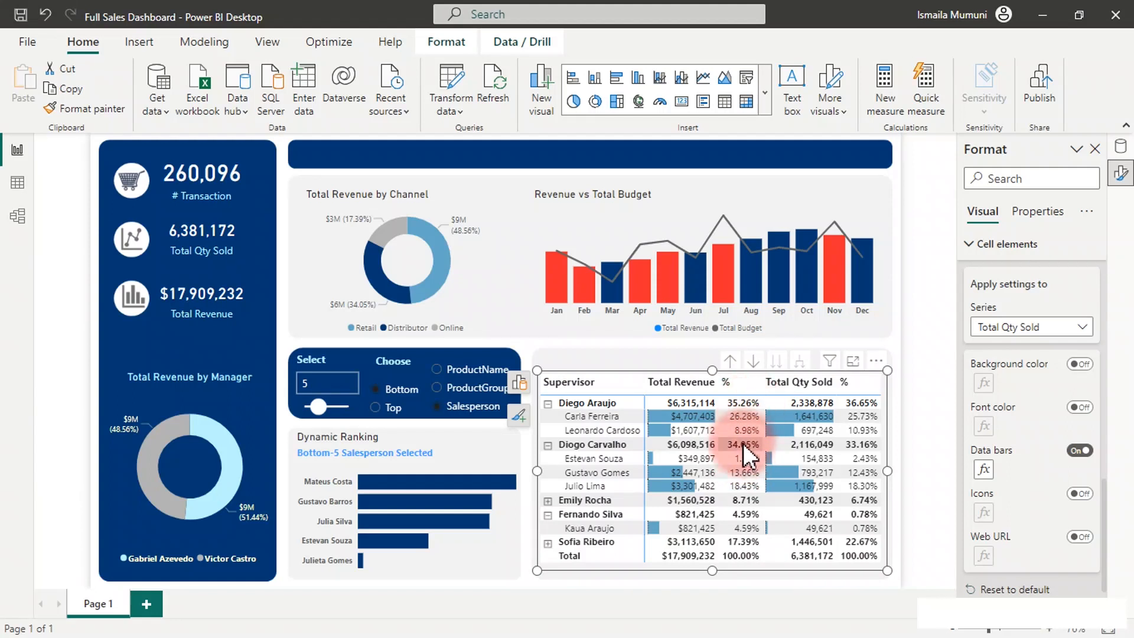
# Step: Turn on the gradient background color for the % series based on Pct of Revenue, using the lightest purple for the highest value
pyautogui.click(1066, 329)
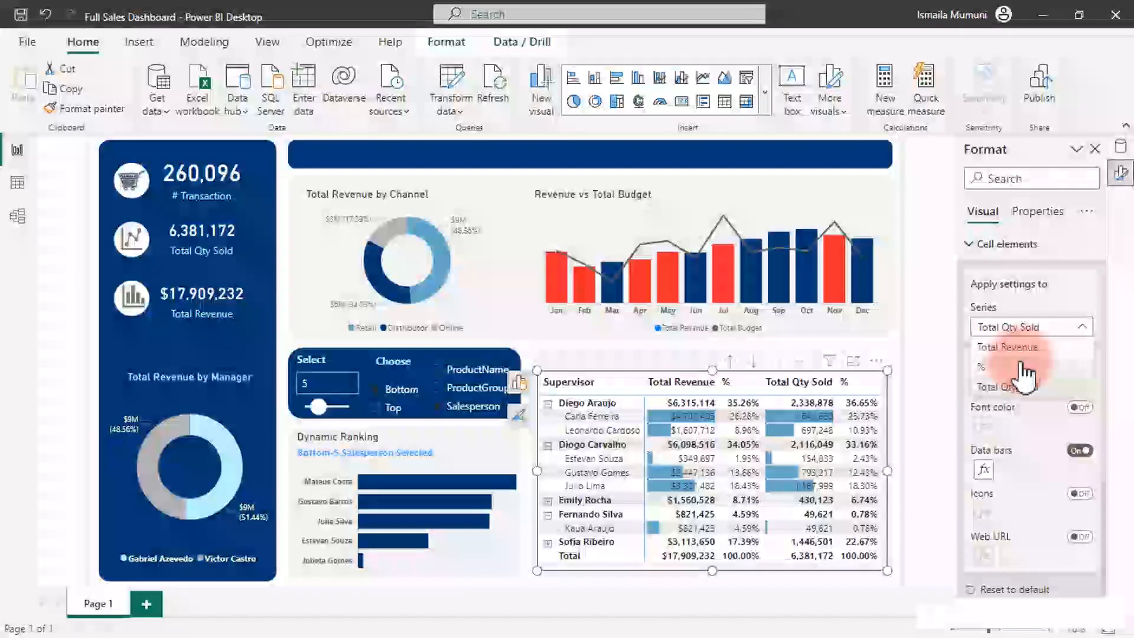
pyautogui.click(999, 371)
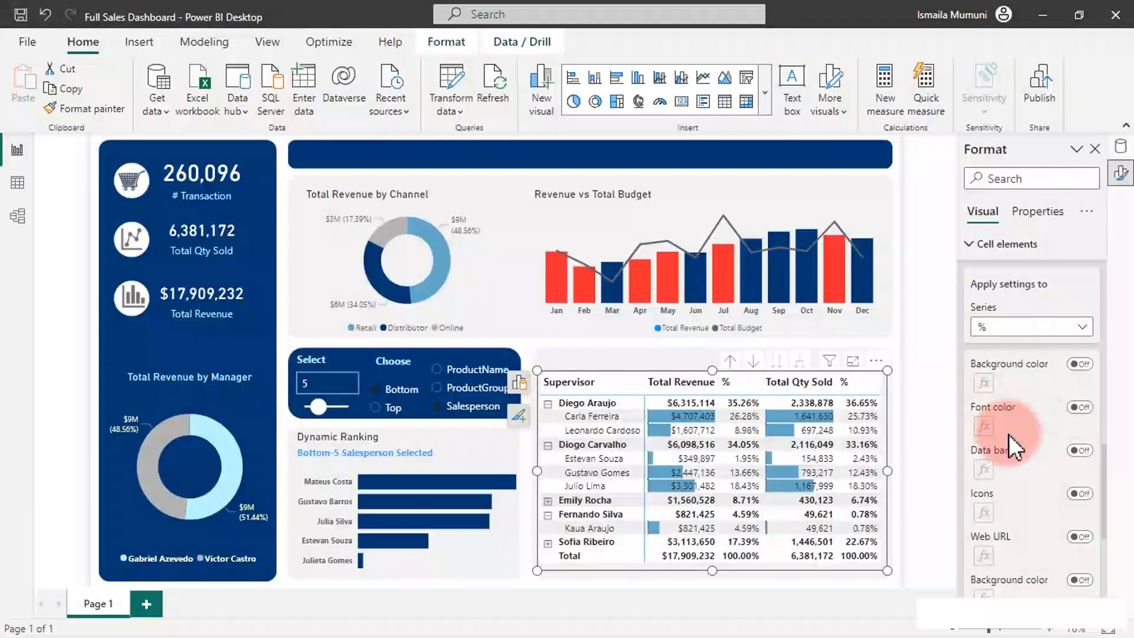
pyautogui.scroll(-2, 1013, 451)
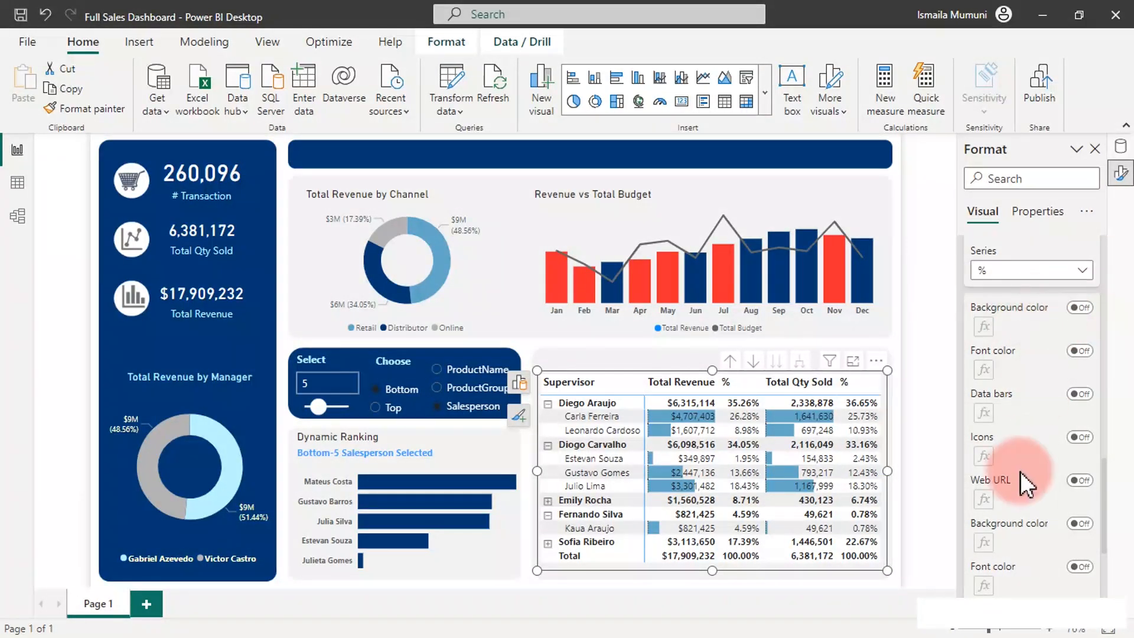
pyautogui.click(1080, 307)
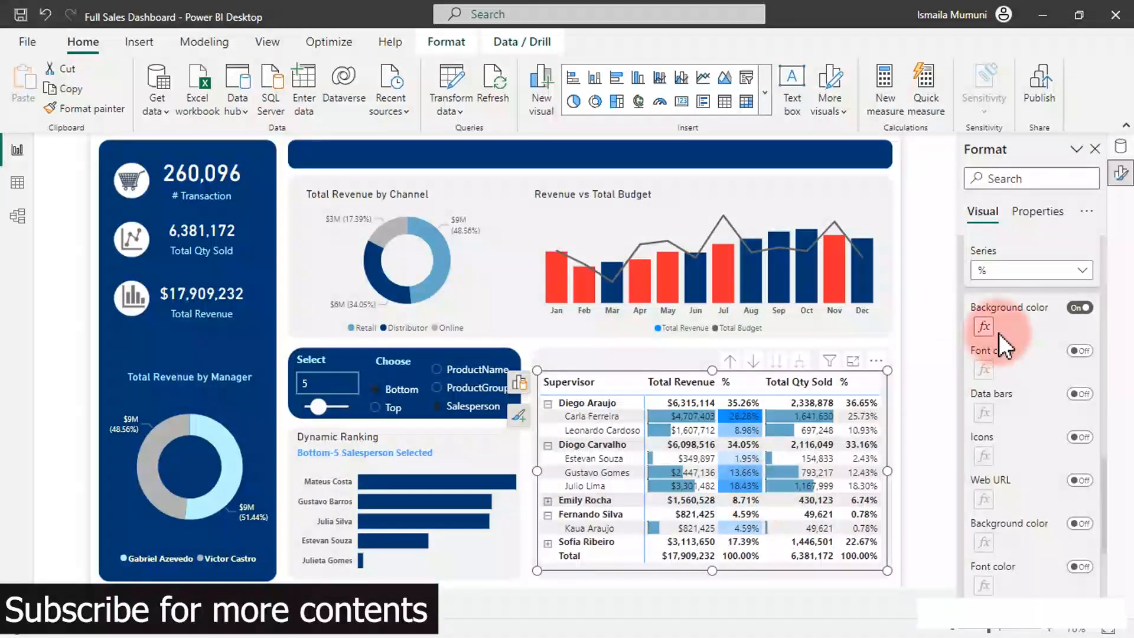
pyautogui.click(985, 326)
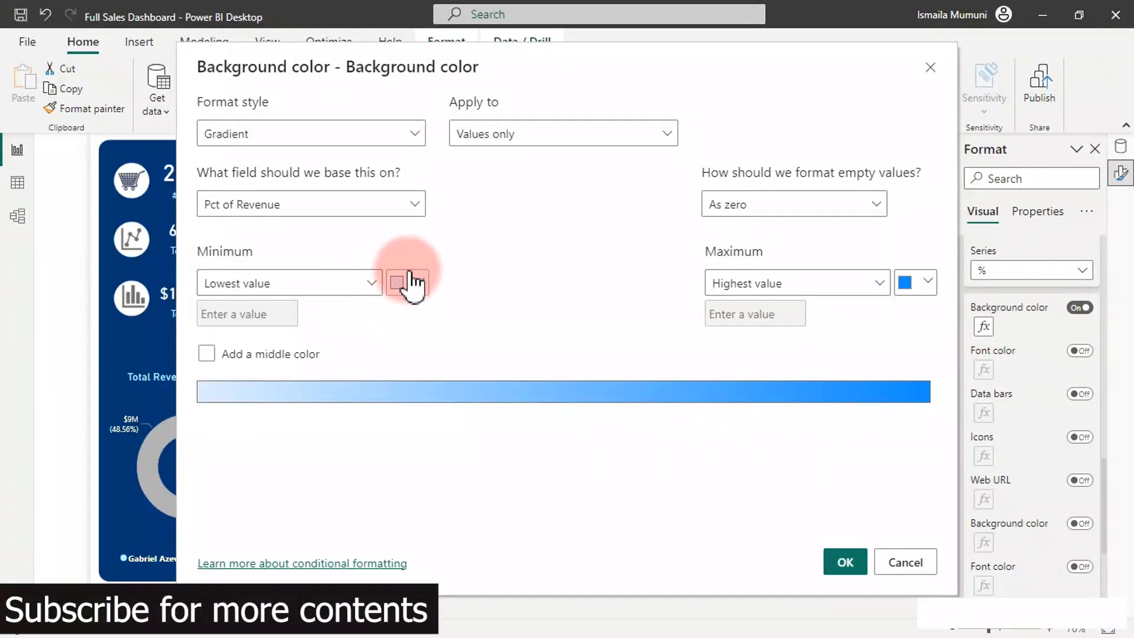
pyautogui.click(925, 282)
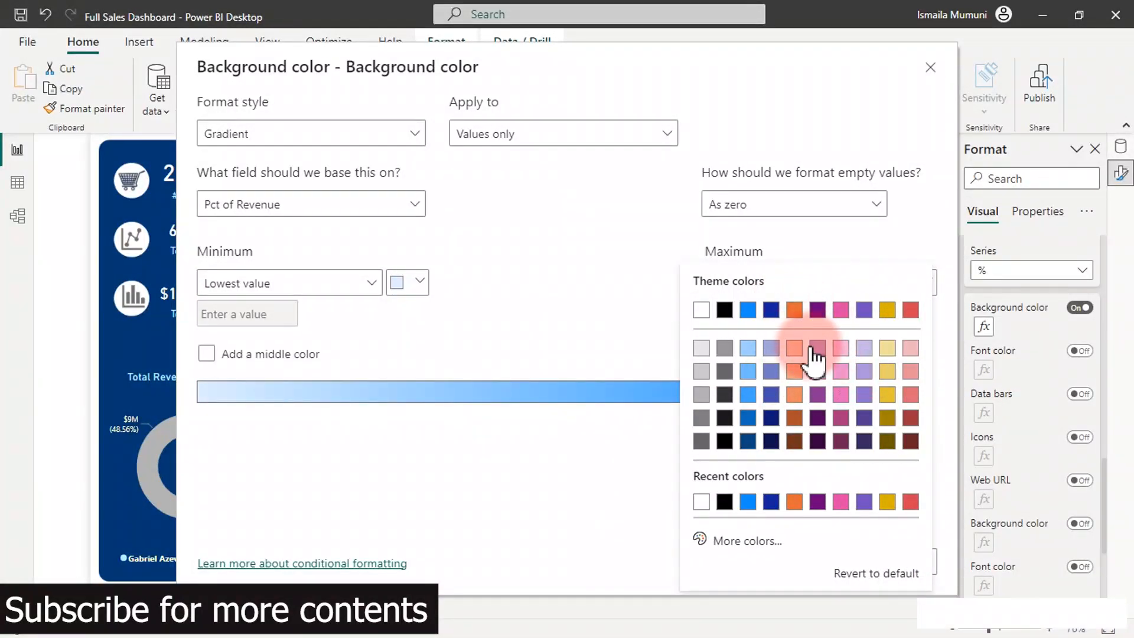
pyautogui.click(863, 349)
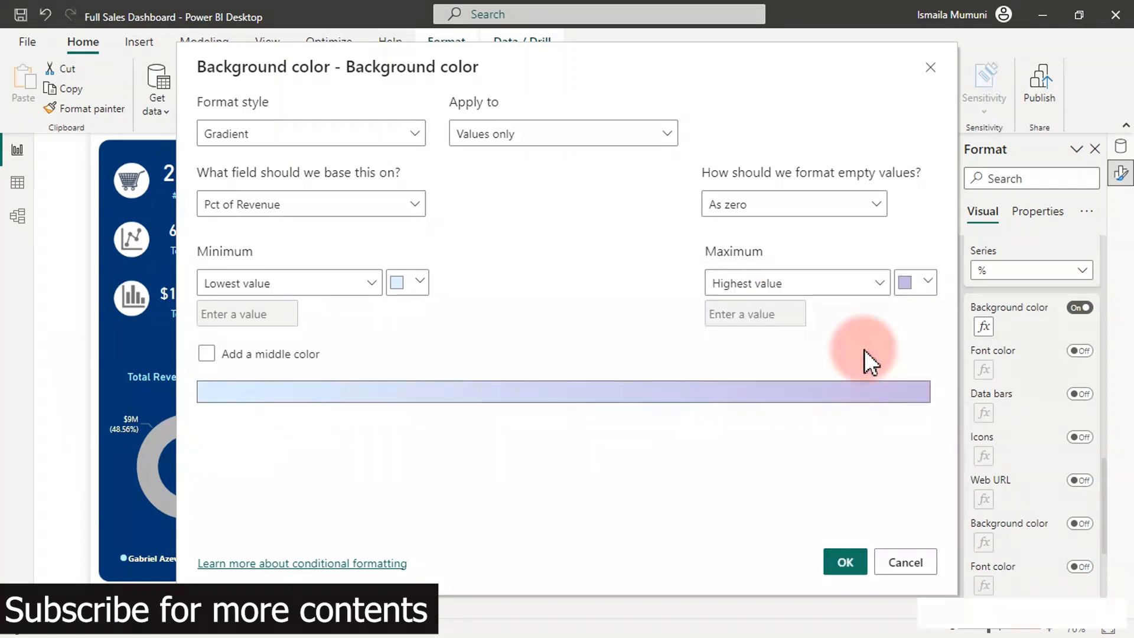
pyautogui.click(844, 562)
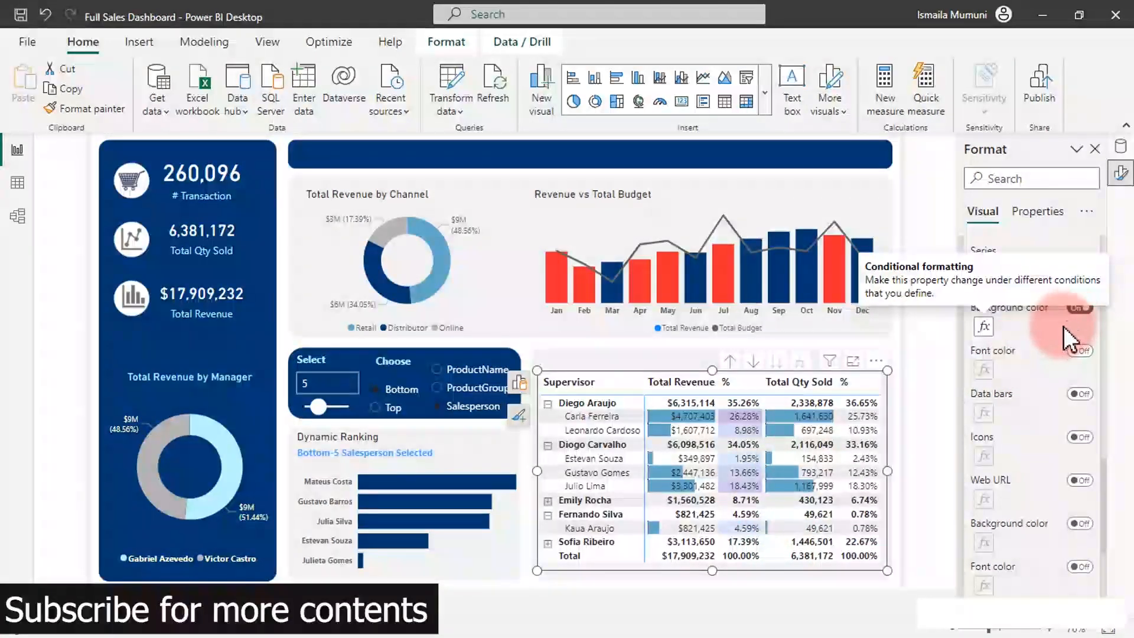
# Step: Change the highest-value color of the Pct of Revenue background gradient to a deeper shade of purple
pyautogui.click(983, 326)
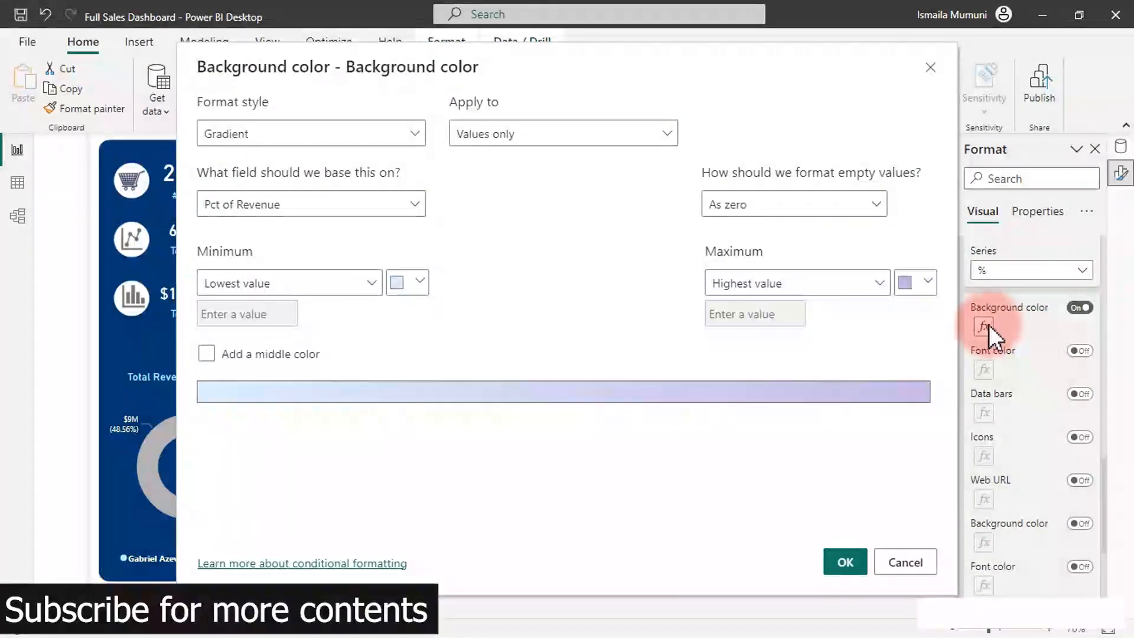
pyautogui.click(924, 285)
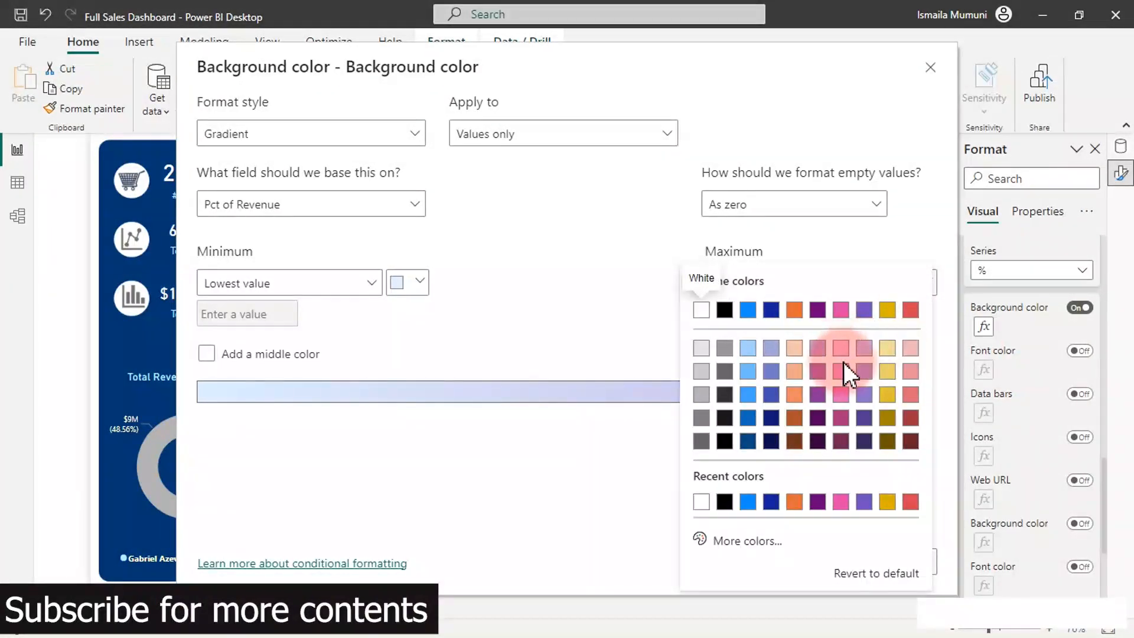
pyautogui.click(864, 392)
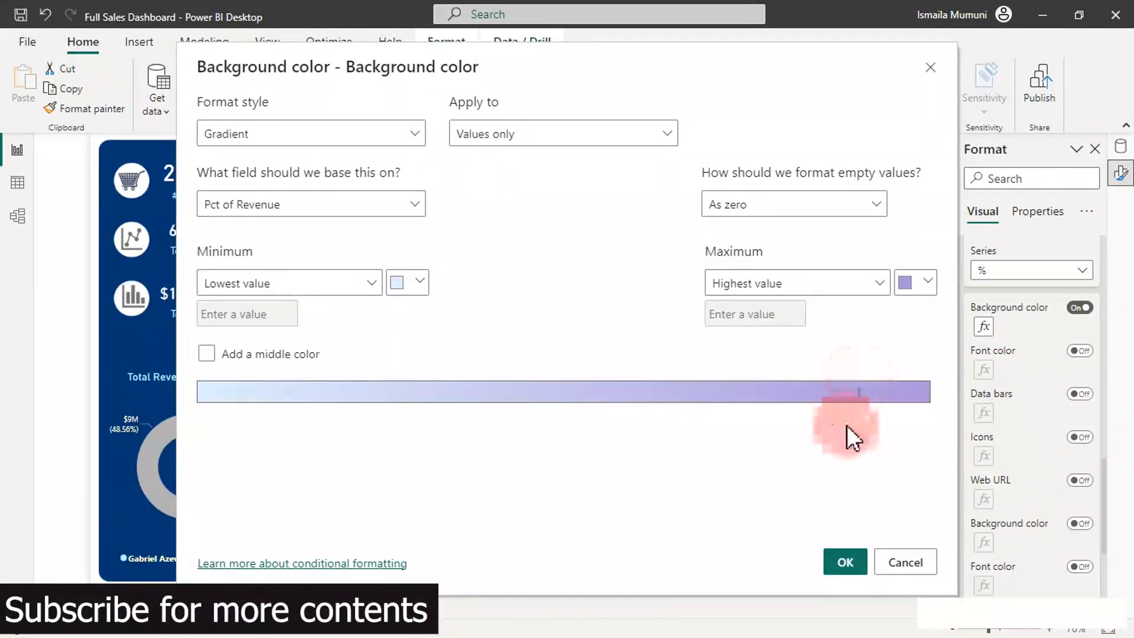
pyautogui.click(845, 564)
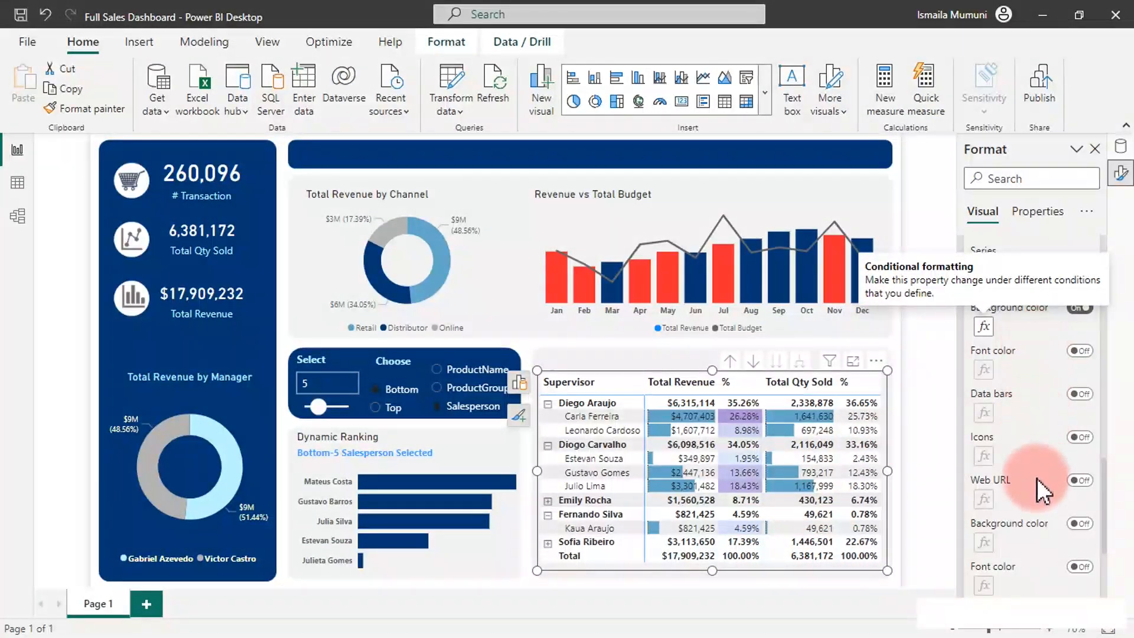
# Step: Turn on the second % column's background gradient, based on Pct of Qtr, with the same purple for the highest value
pyautogui.click(1078, 525)
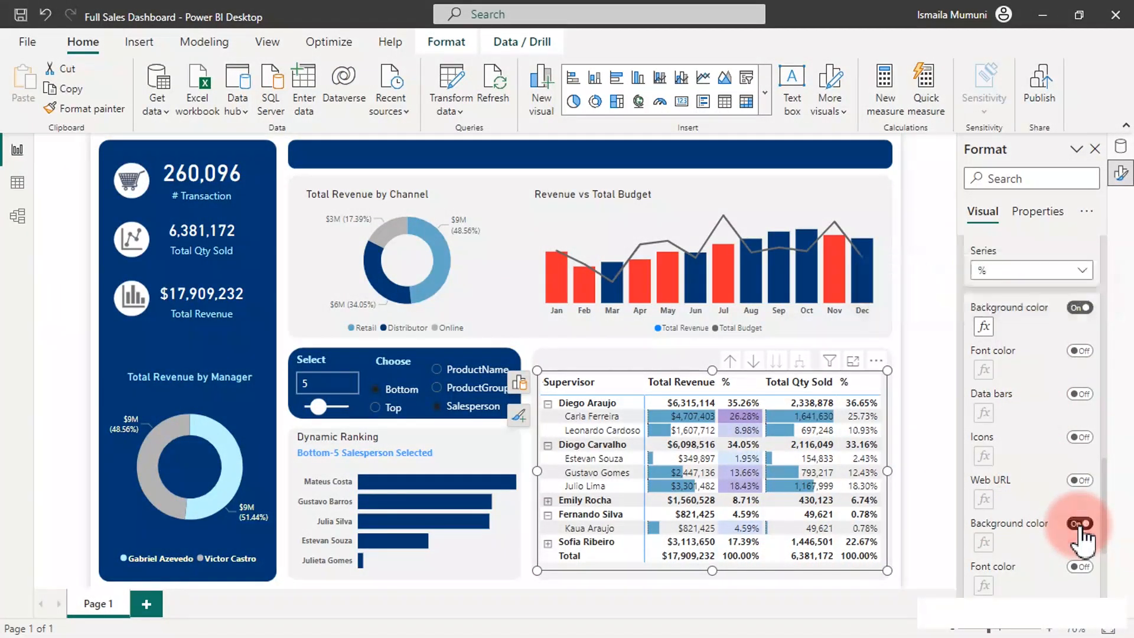
pyautogui.click(982, 543)
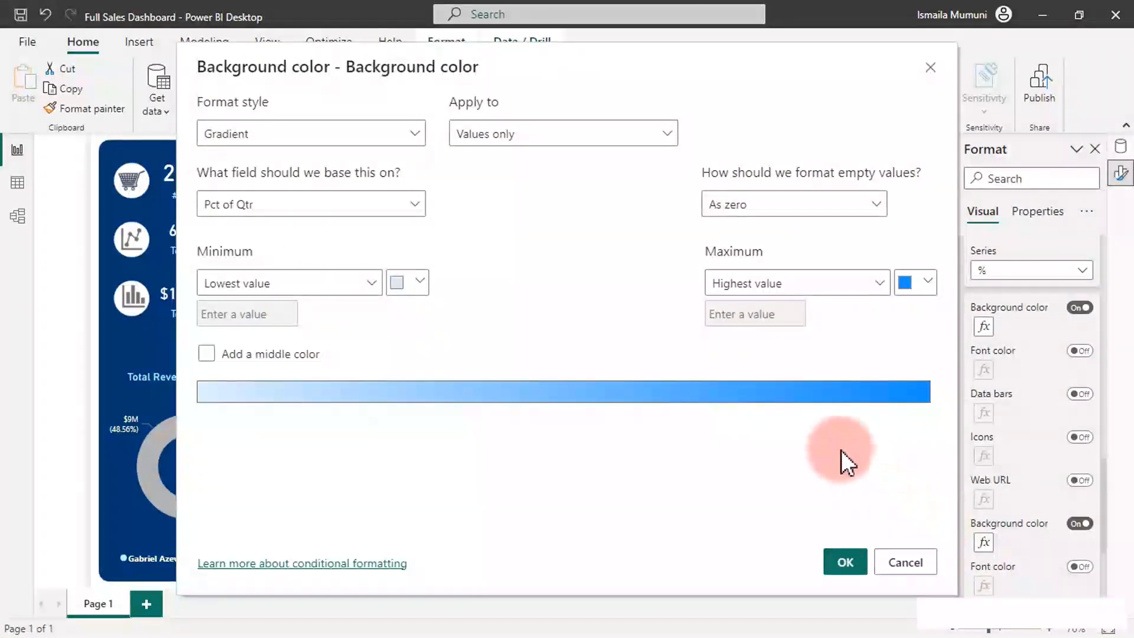
pyautogui.click(918, 282)
pyautogui.click(864, 371)
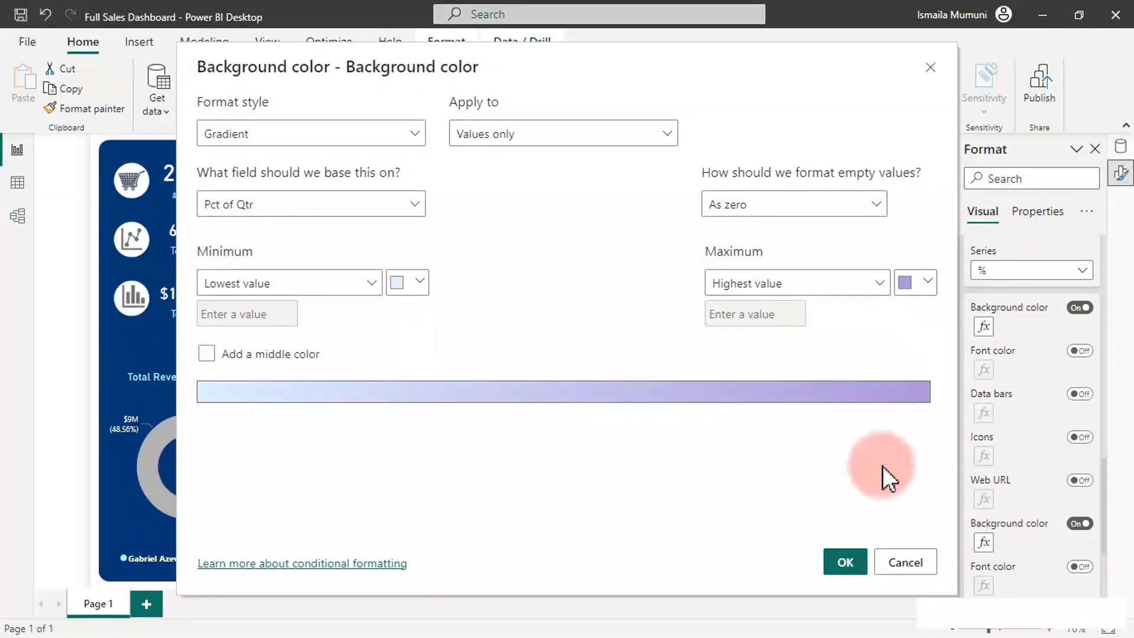
pyautogui.click(845, 562)
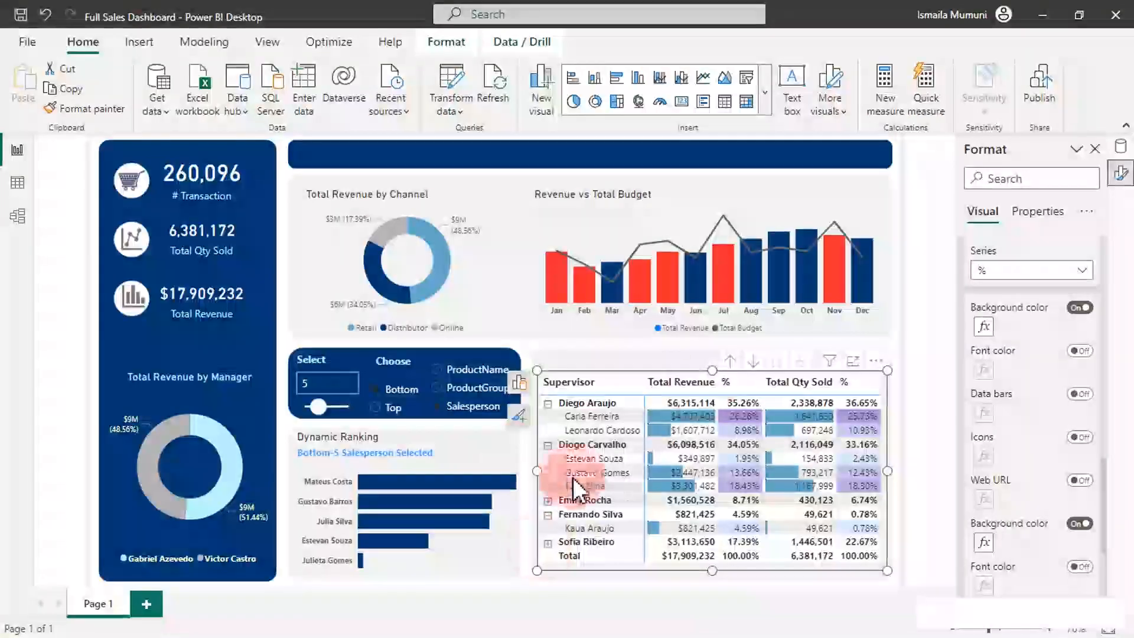
# Step: Apply a gradient based on Ranking to the Dynamic Ranking bars, reusing their default hex color #033773 for the highest value
pyautogui.click(505, 455)
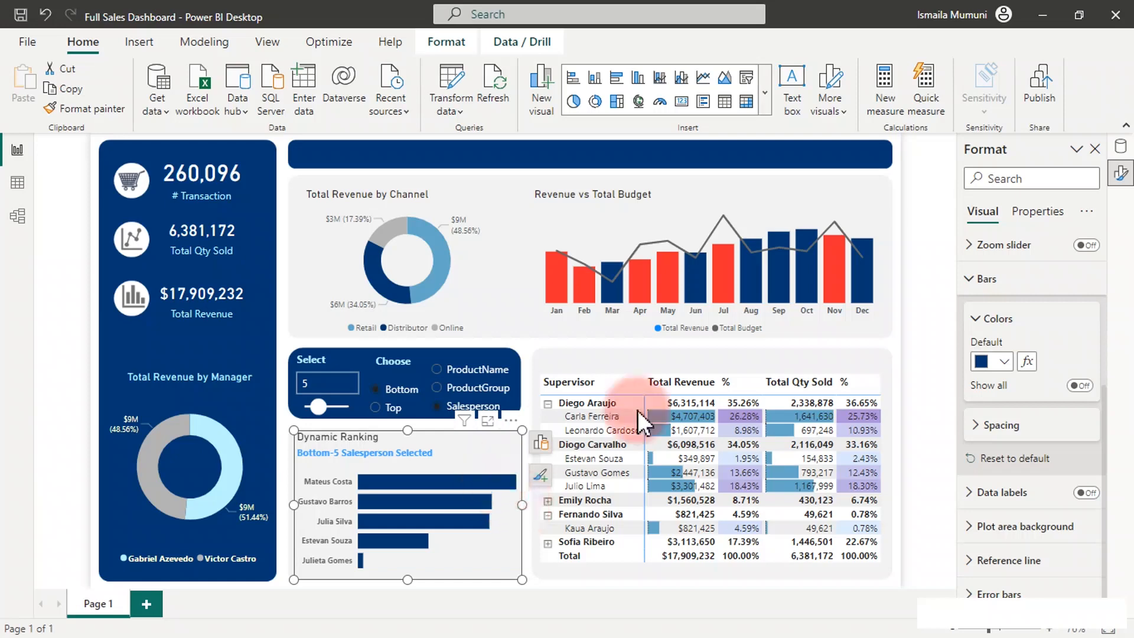
pyautogui.click(1004, 362)
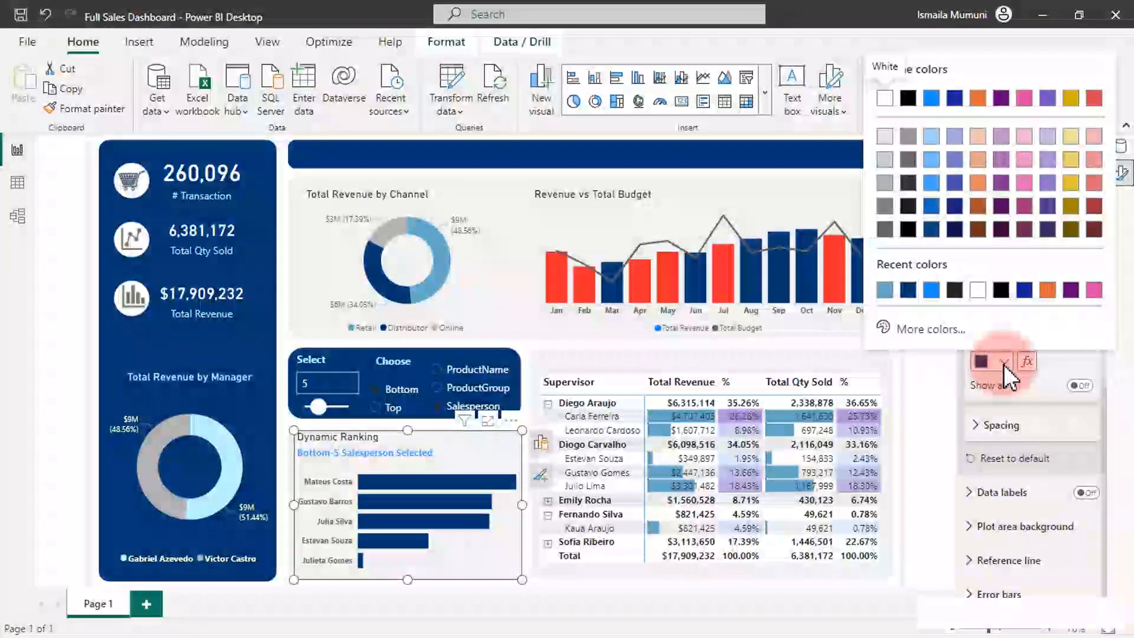
pyautogui.click(945, 331)
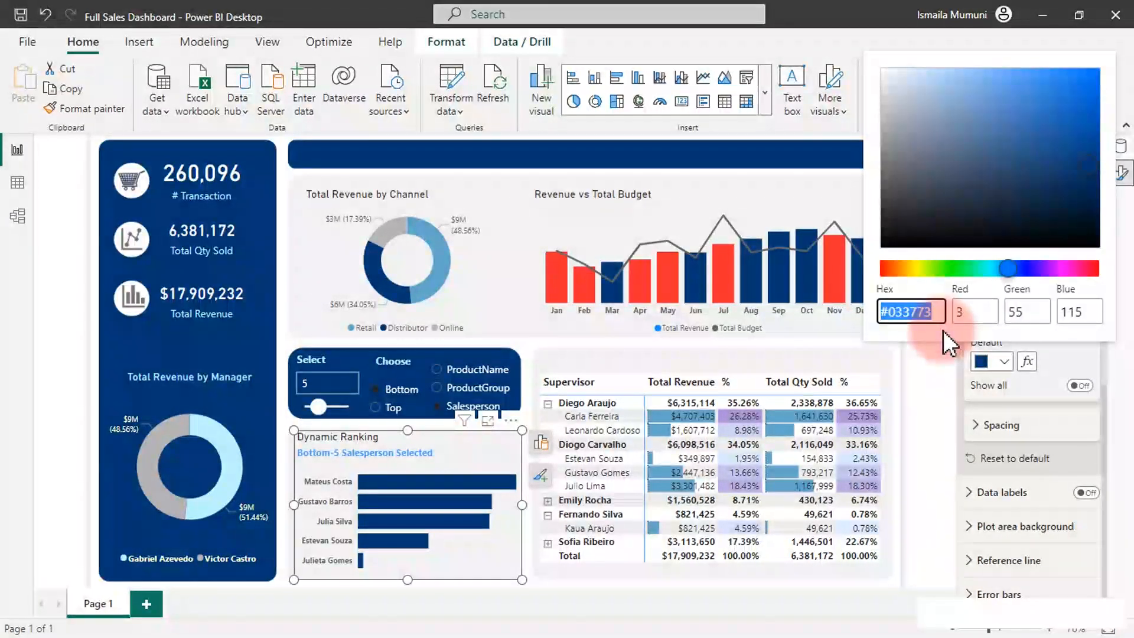
pyautogui.click(1039, 364)
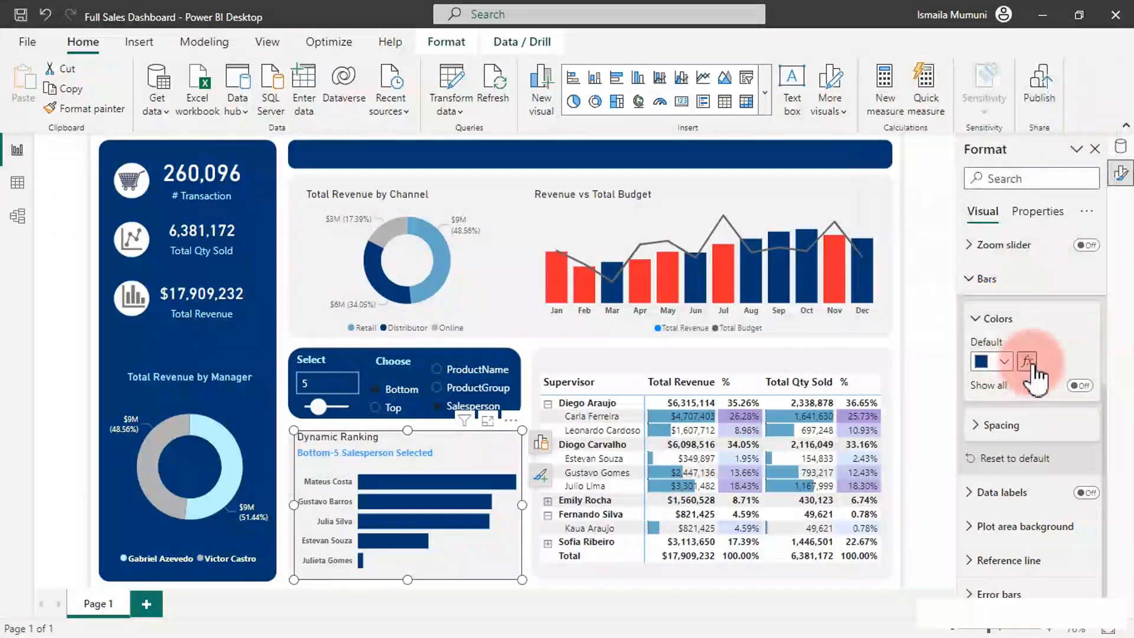
pyautogui.click(1026, 361)
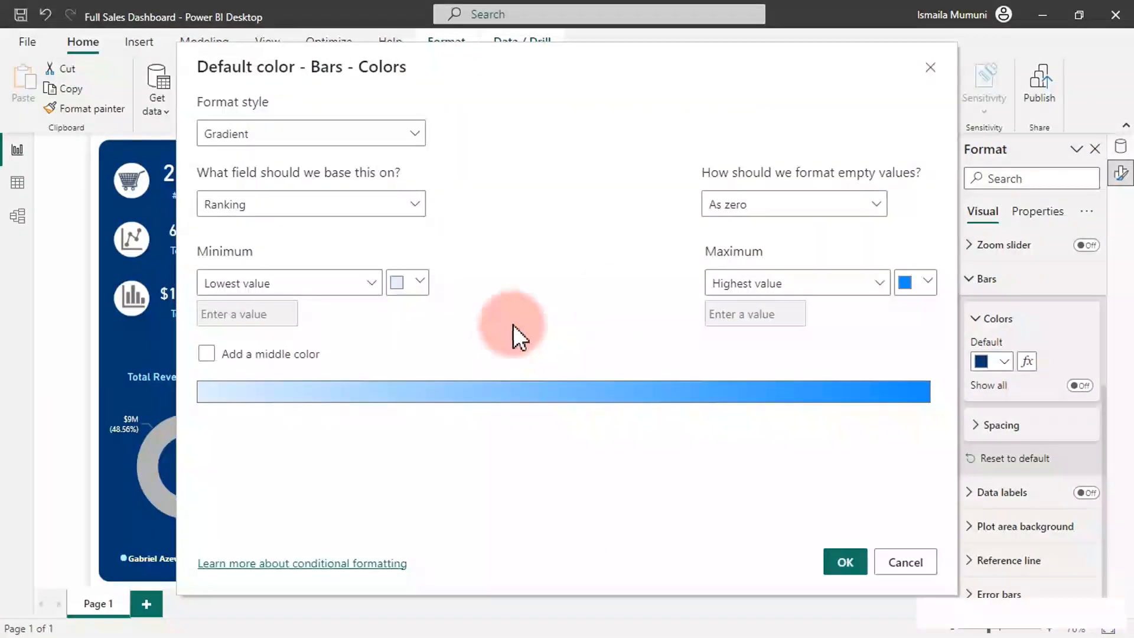
pyautogui.click(925, 294)
pyautogui.click(777, 544)
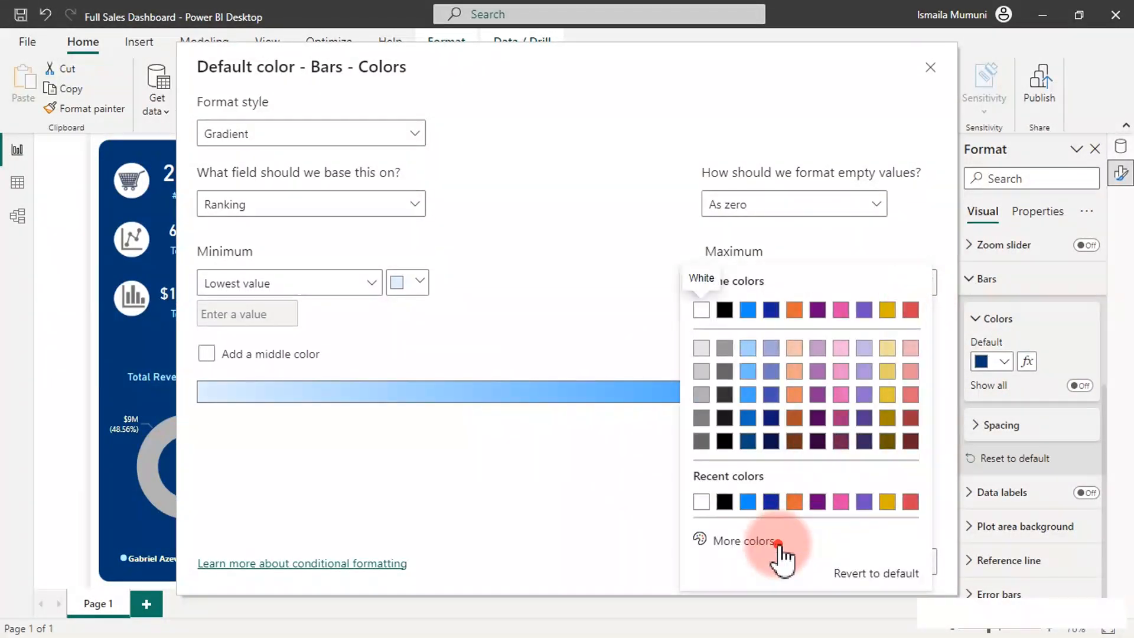
pyautogui.write('#033773')
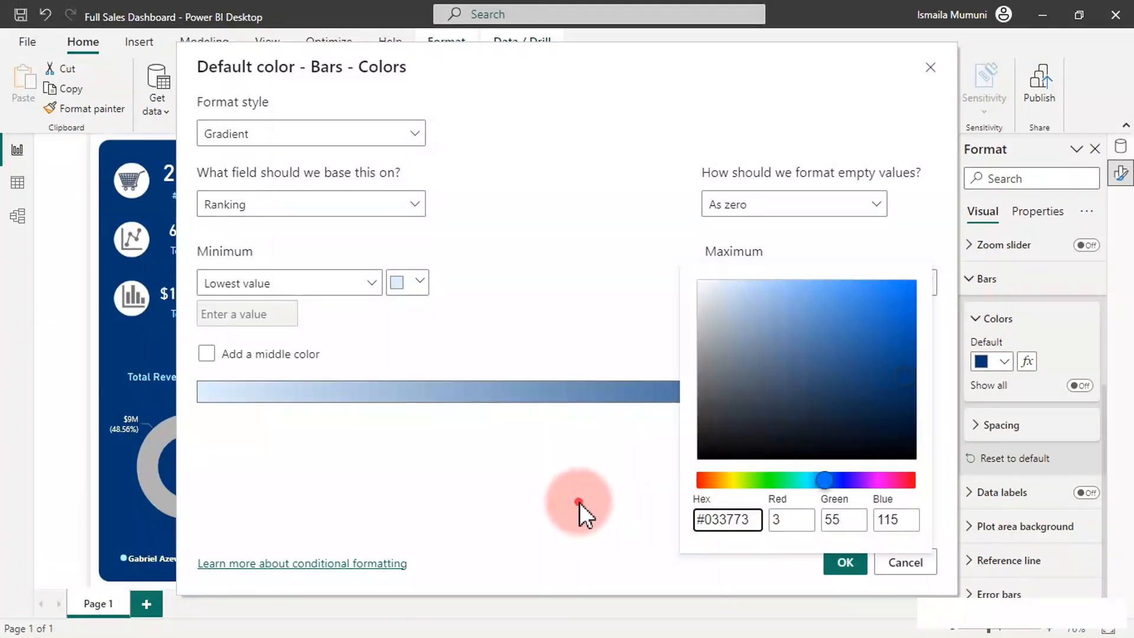
pyautogui.click(582, 511)
pyautogui.click(832, 564)
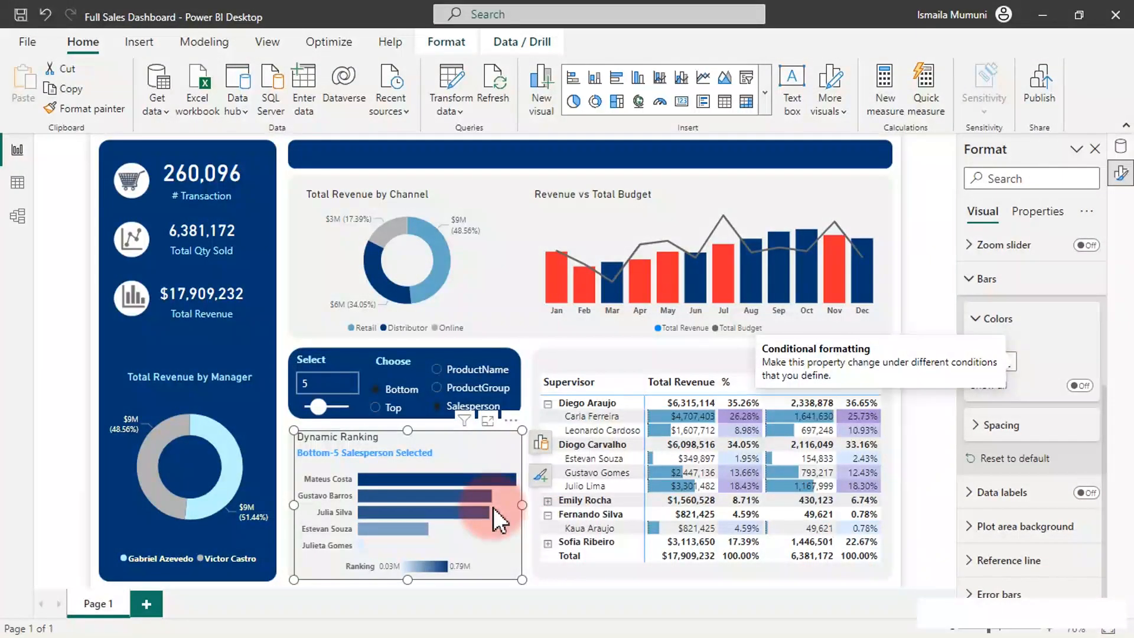
# Step: Hide the legend of the Dynamic Ranking bar chart
pyautogui.click(541, 442)
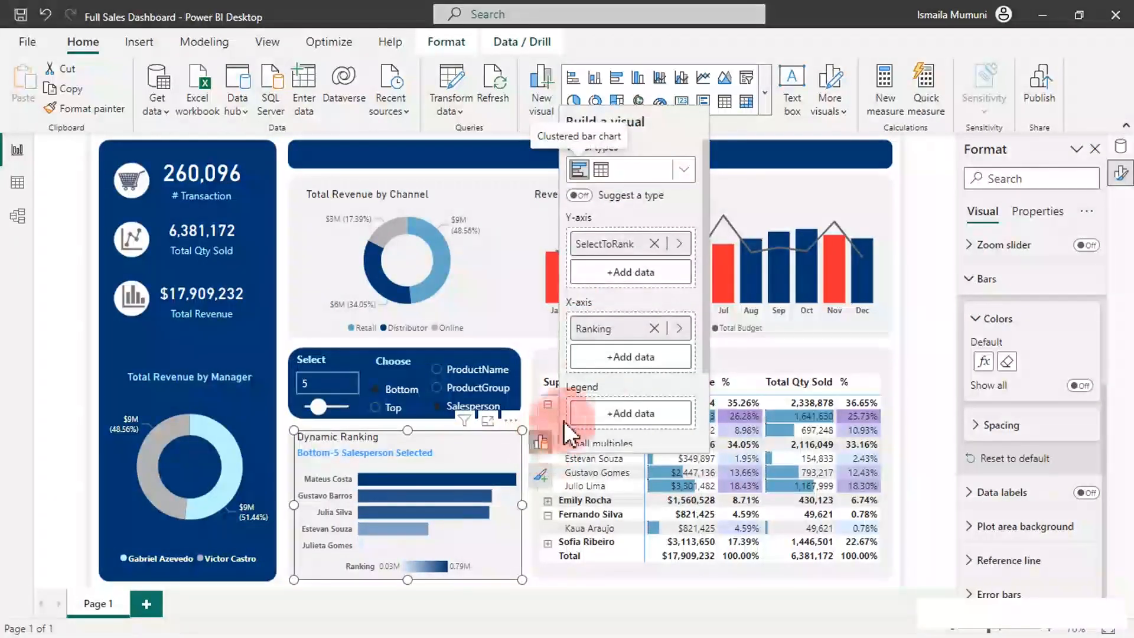
pyautogui.click(541, 474)
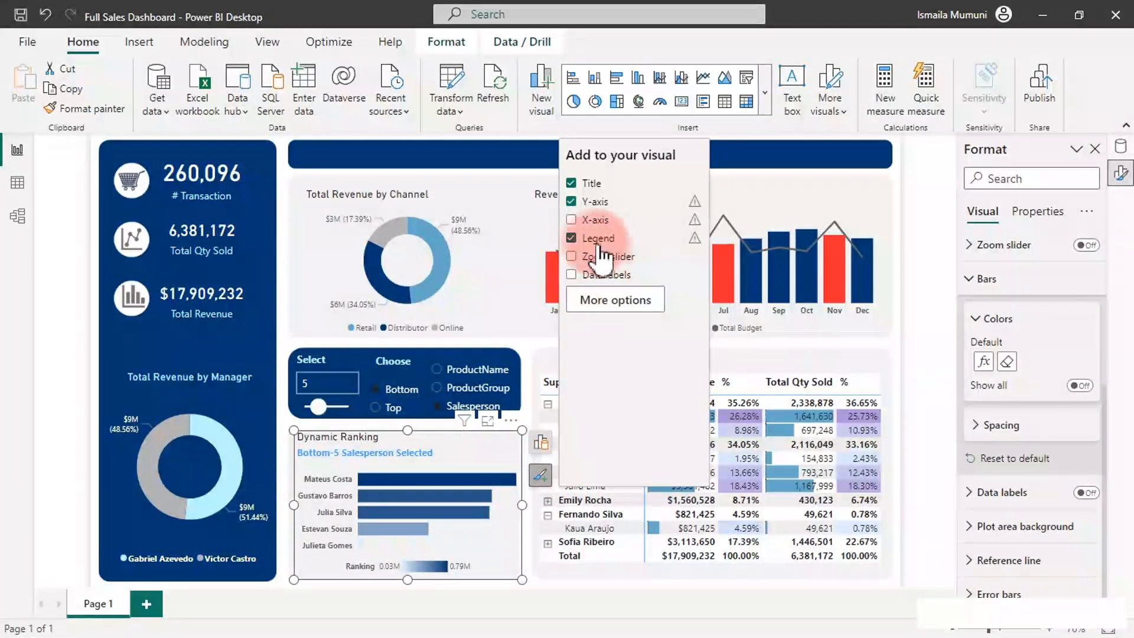
pyautogui.click(570, 238)
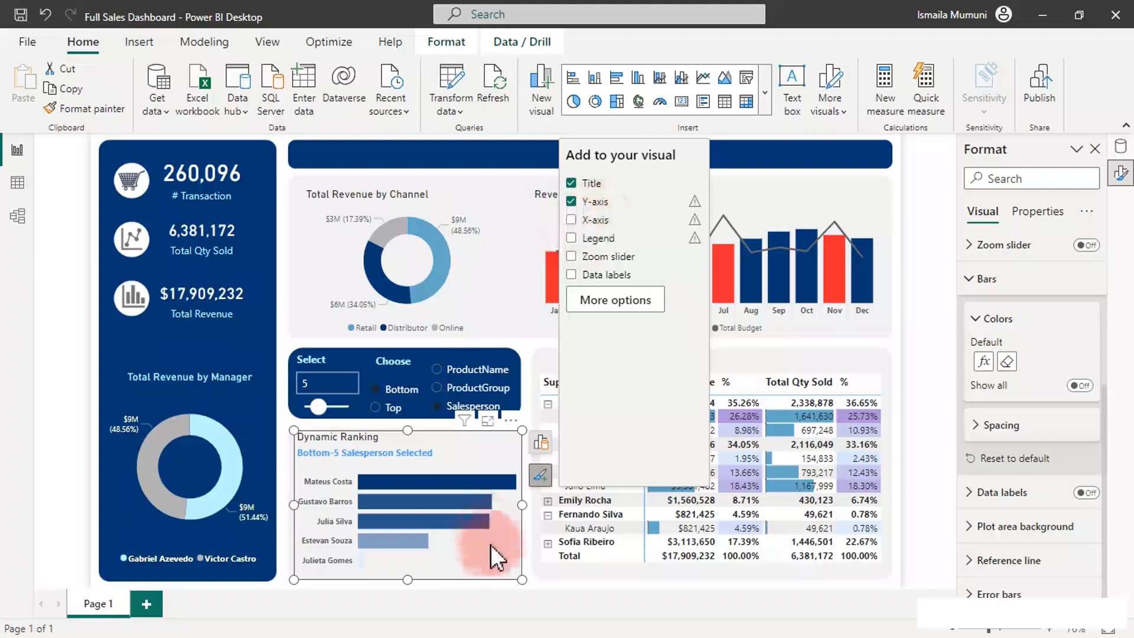
pyautogui.click(533, 588)
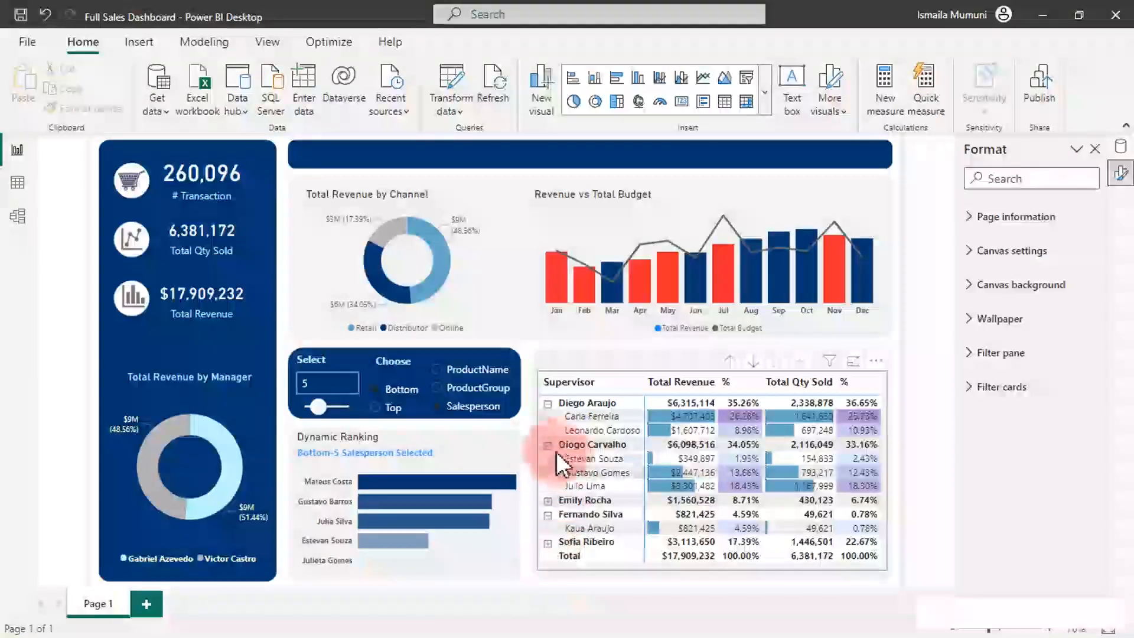
# Step: Inspect the revenue details of the segments in the Total Revenue by Channel donut chart
pyautogui.moveTo(455, 475)
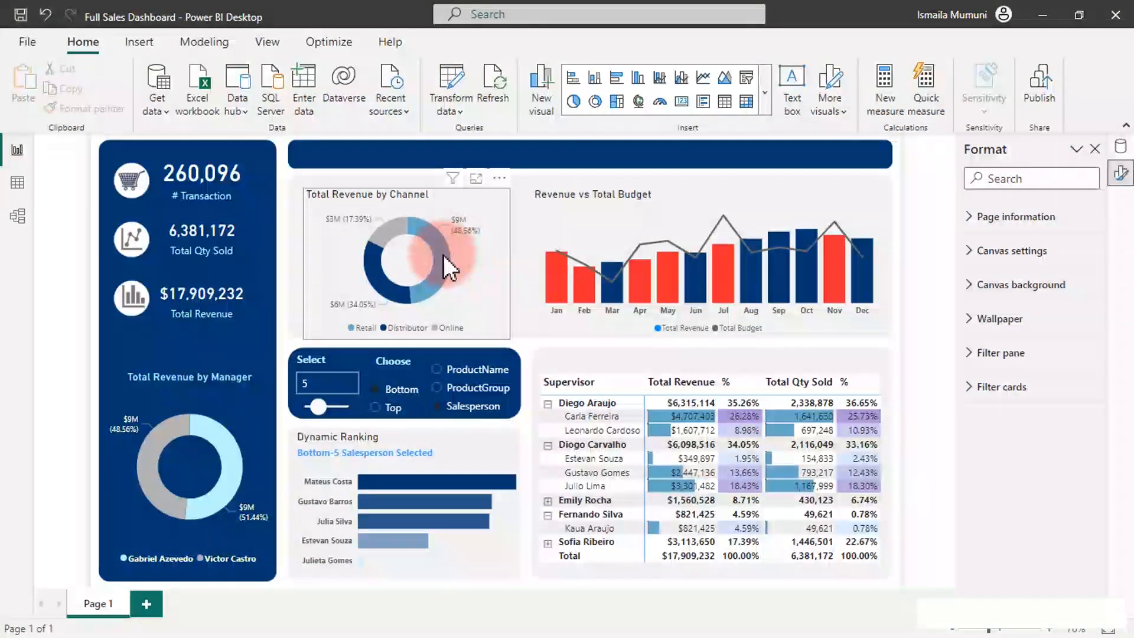
pyautogui.moveTo(443, 254)
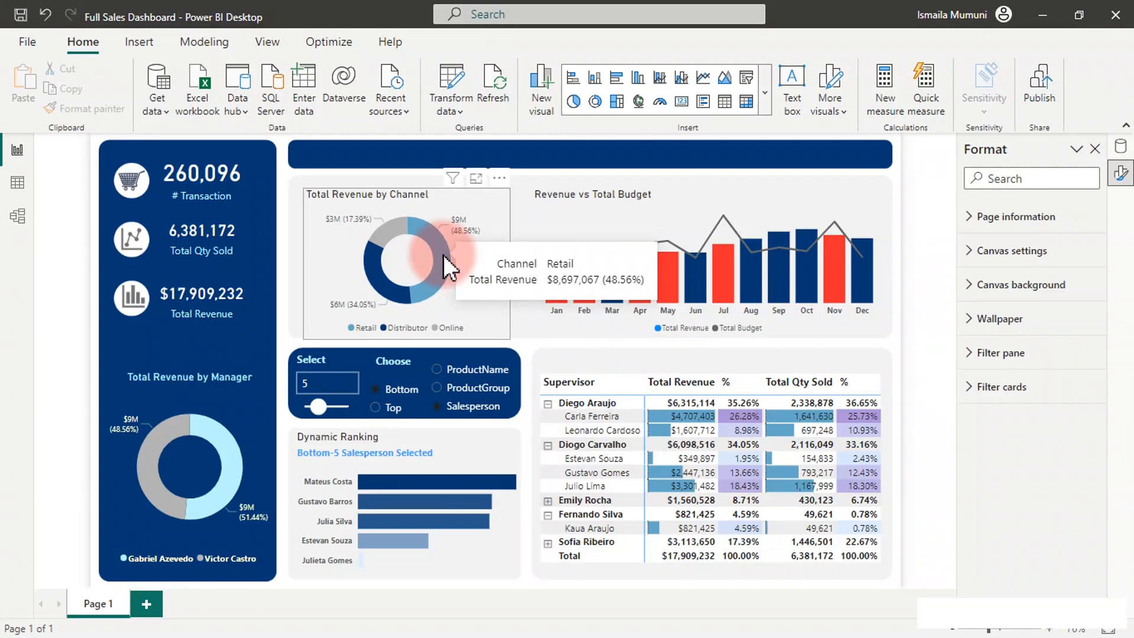
pyautogui.moveTo(404, 295)
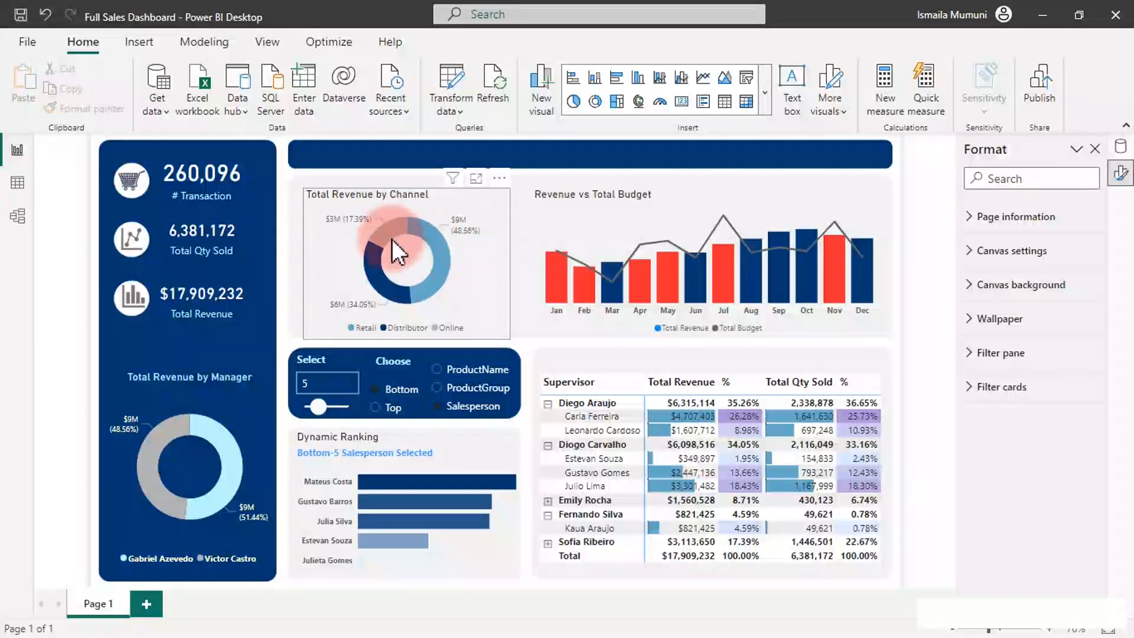
pyautogui.moveTo(395, 237)
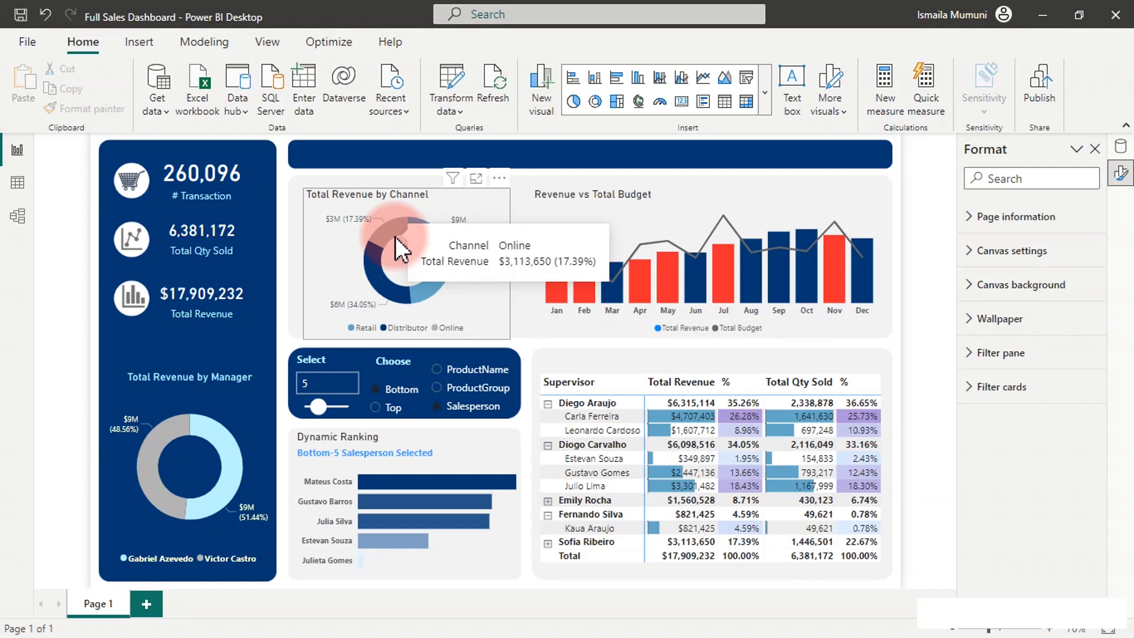
pyautogui.click(399, 235)
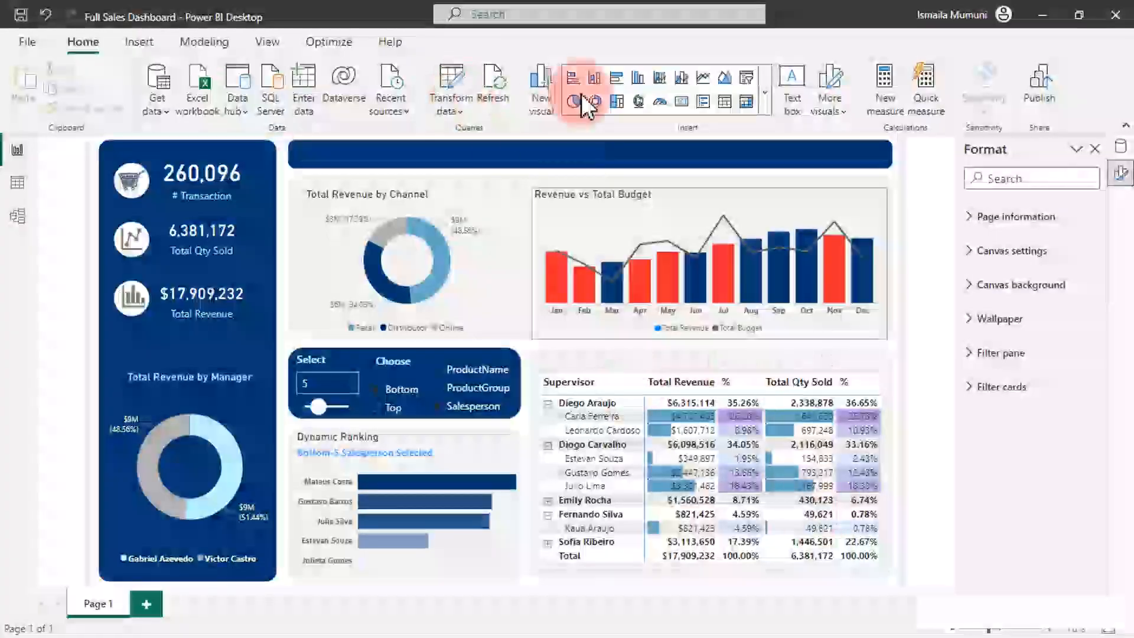
# Step: Open the Power Query Editor and connect to the Photos file as a new Excel Workbook source
pyautogui.click(449, 83)
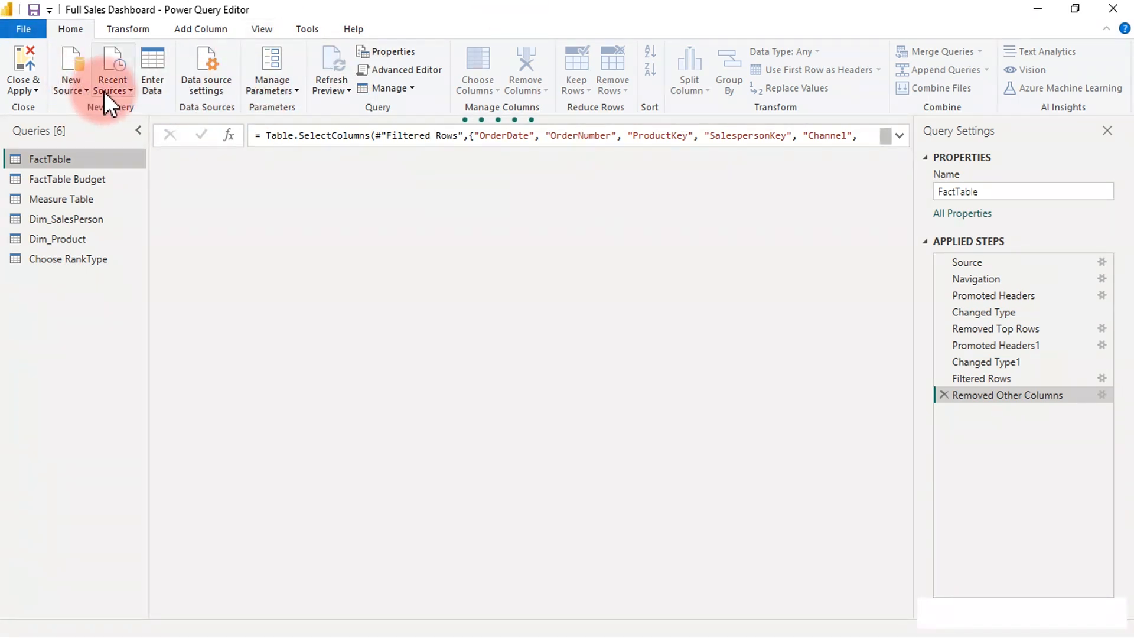
pyautogui.click(72, 59)
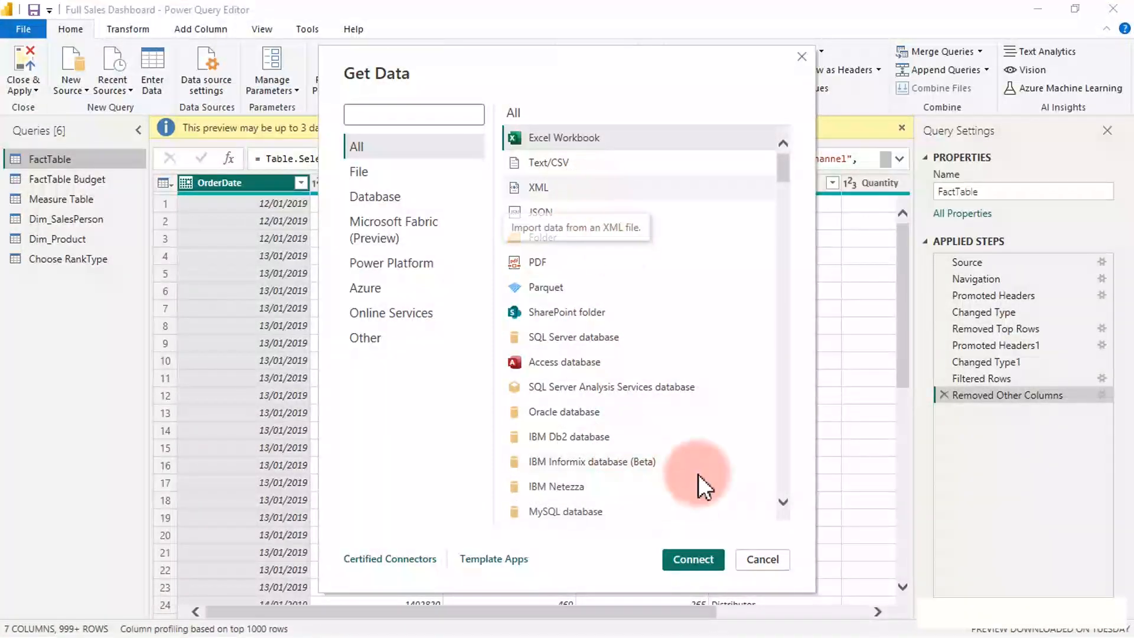
pyautogui.click(686, 559)
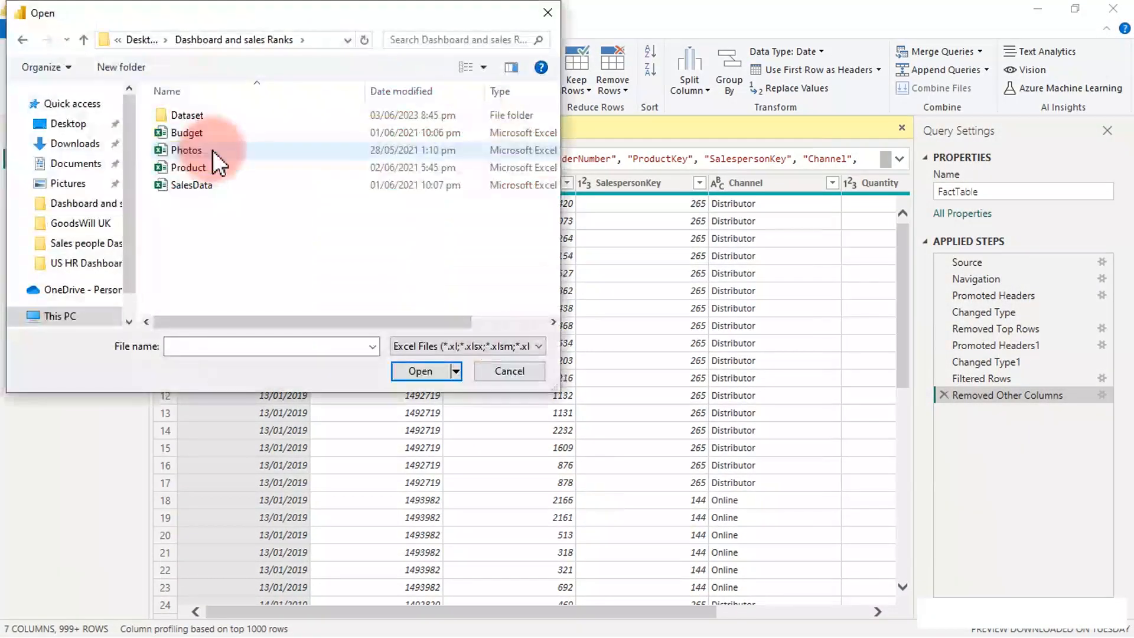
pyautogui.click(213, 150)
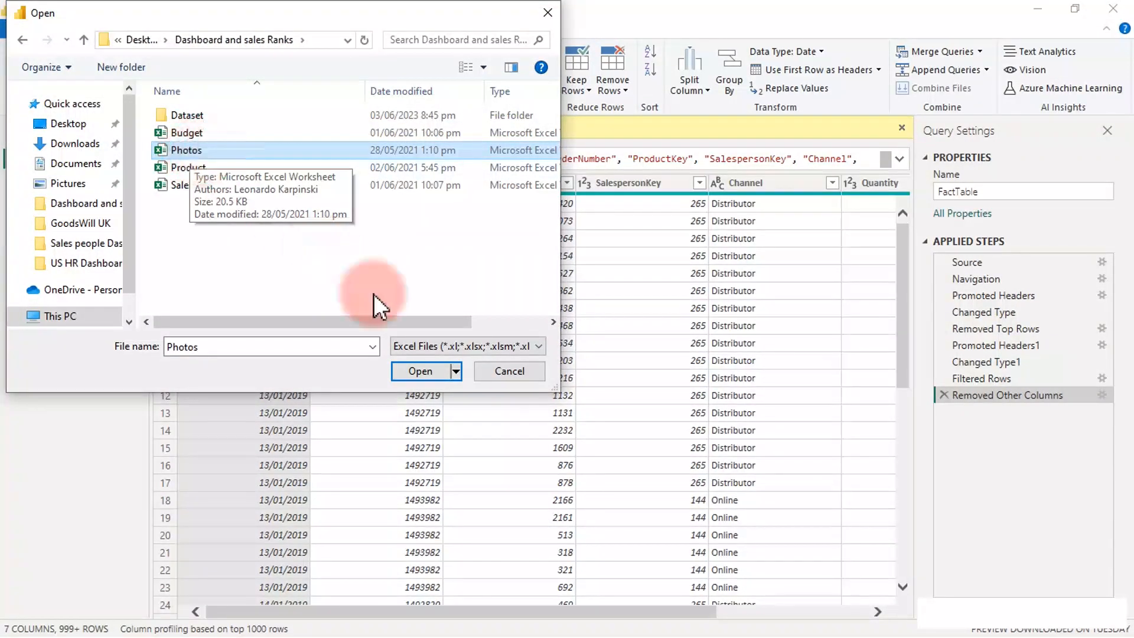
pyautogui.click(421, 369)
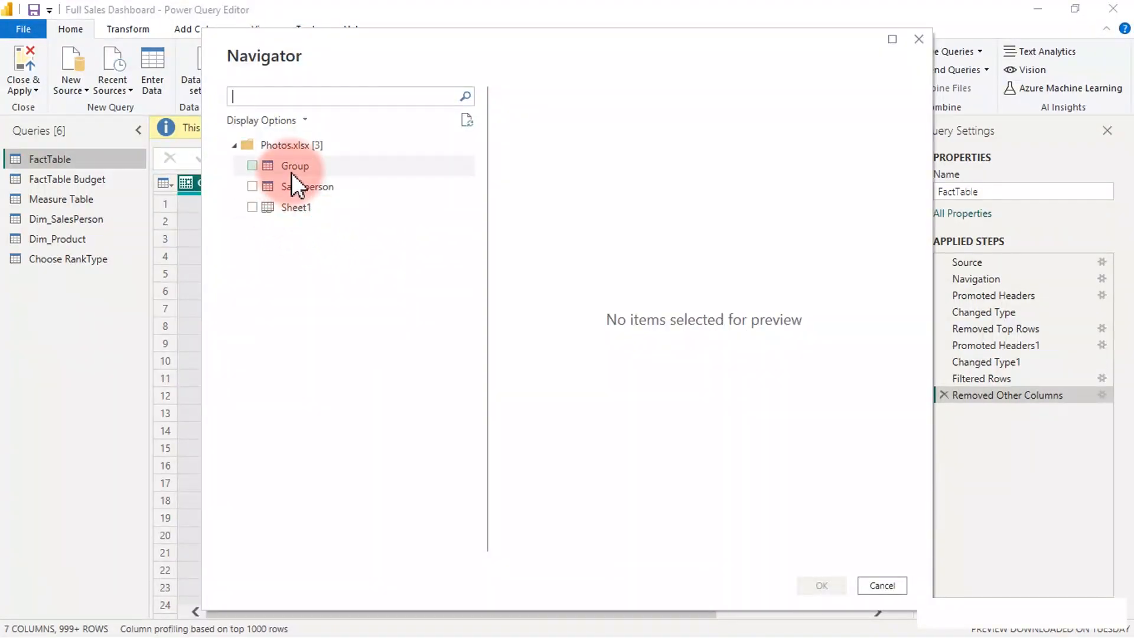
# Step: Preview the contents of Photos.xlsx and import its Group and Salesperson tables as new queries
pyautogui.click(292, 168)
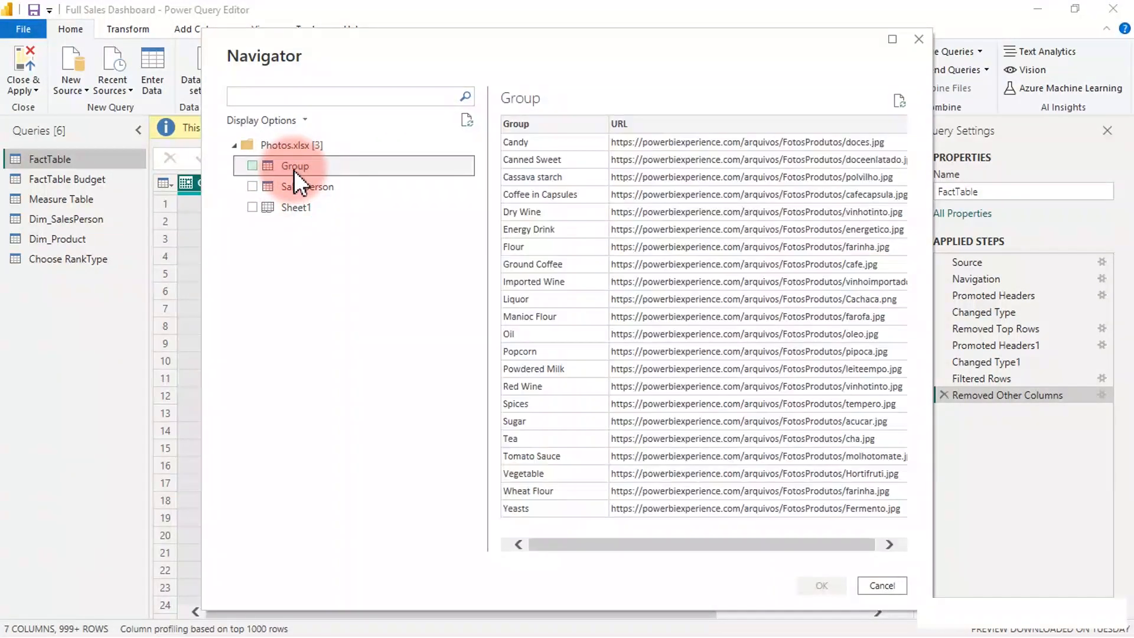
pyautogui.click(310, 185)
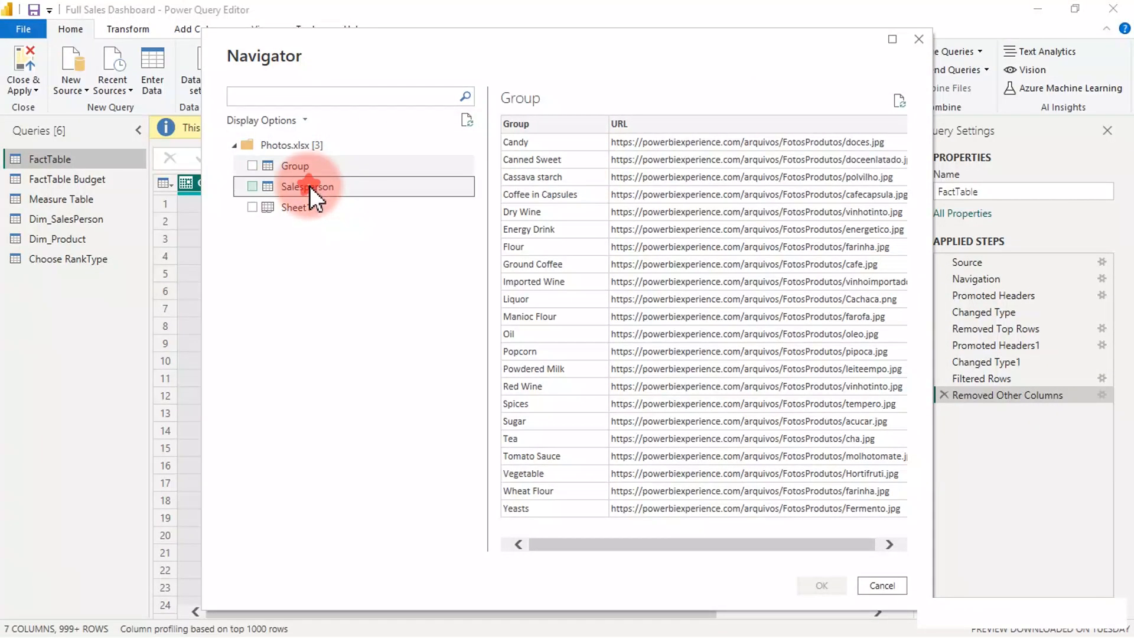
pyautogui.click(252, 188)
pyautogui.click(251, 165)
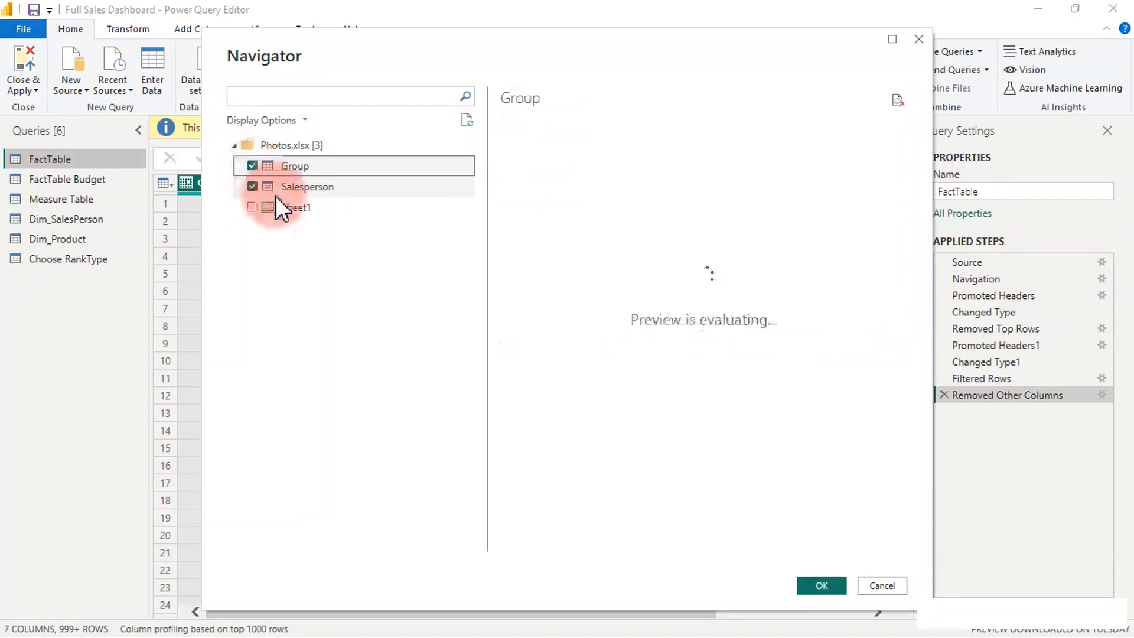
pyautogui.click(282, 204)
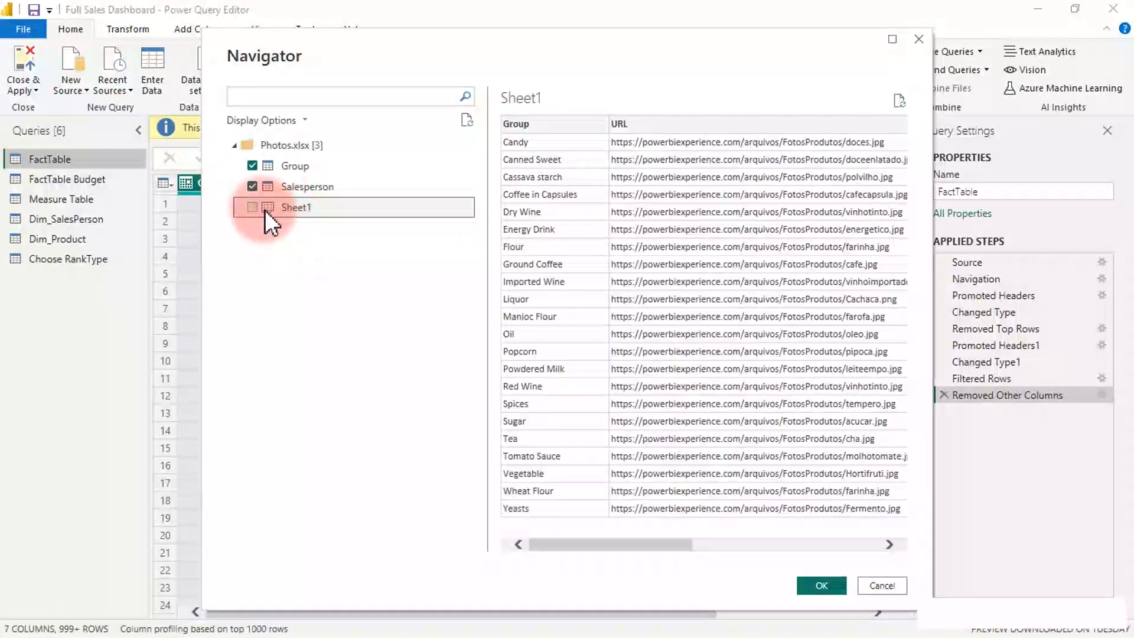
pyautogui.click(277, 189)
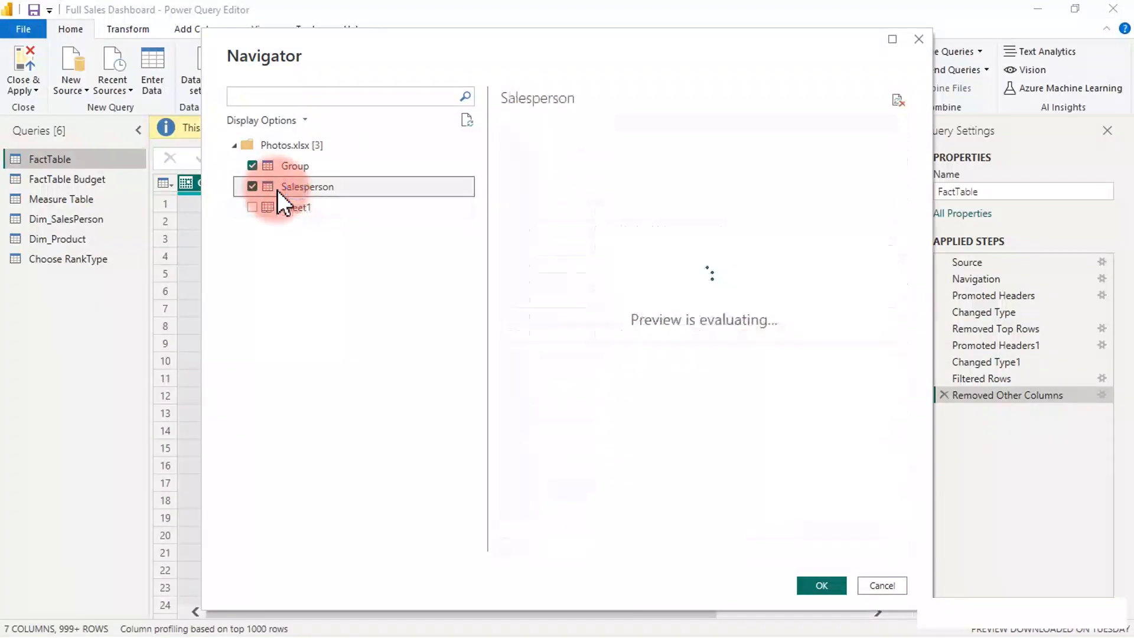
pyautogui.click(288, 166)
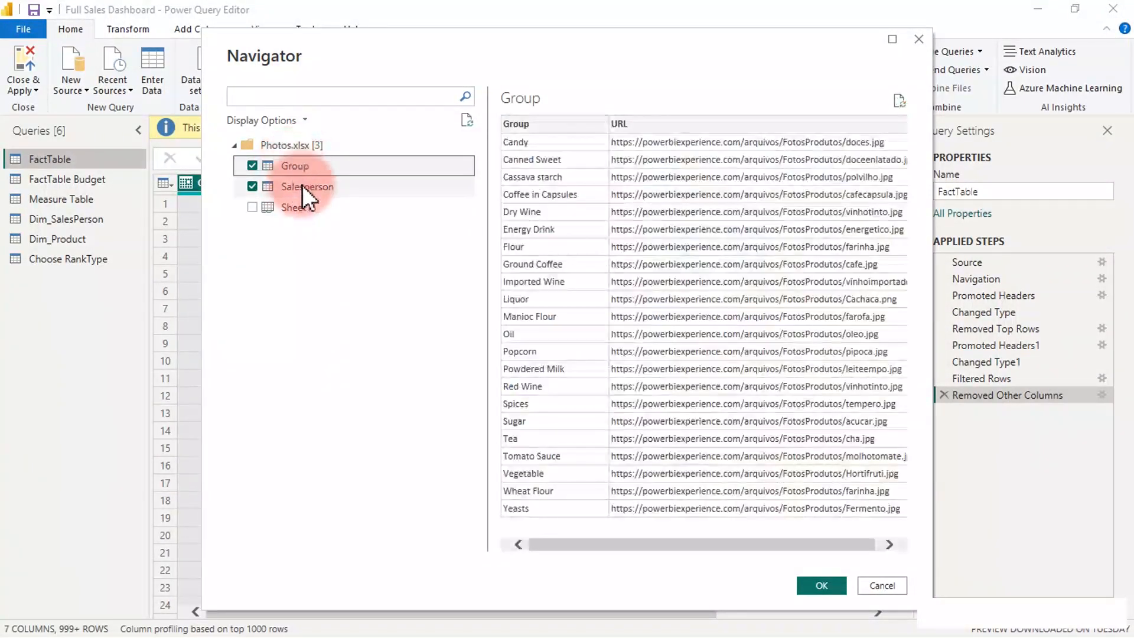
pyautogui.click(830, 584)
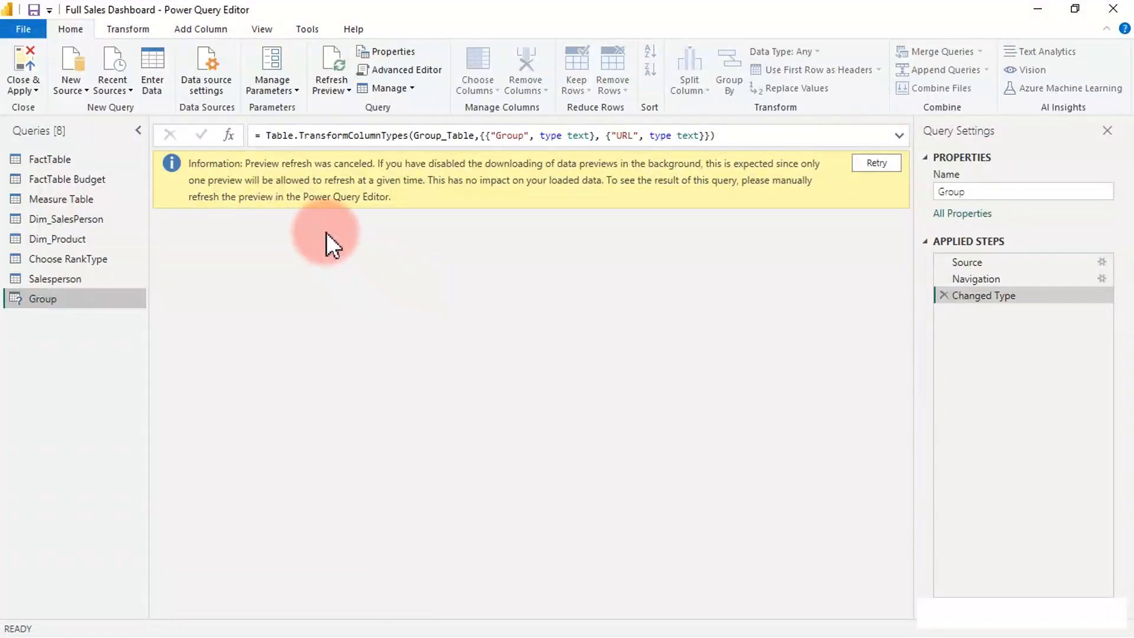
# Step: Reload the Group query's preview and review the Group and Salesperson queries with their URL columns
pyautogui.click(880, 165)
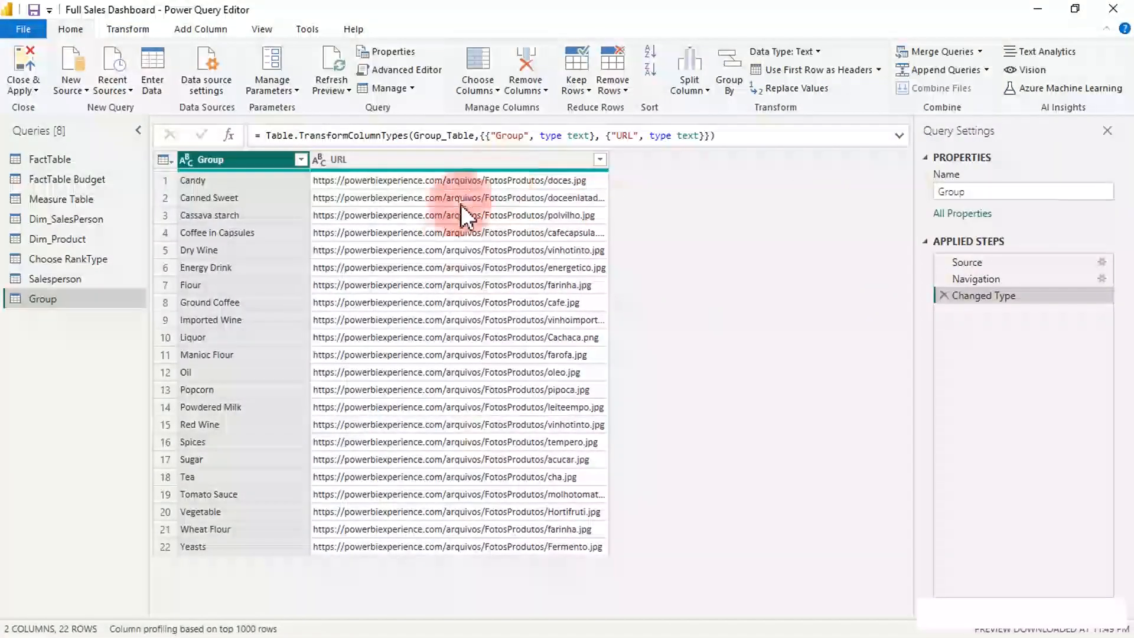
pyautogui.click(69, 281)
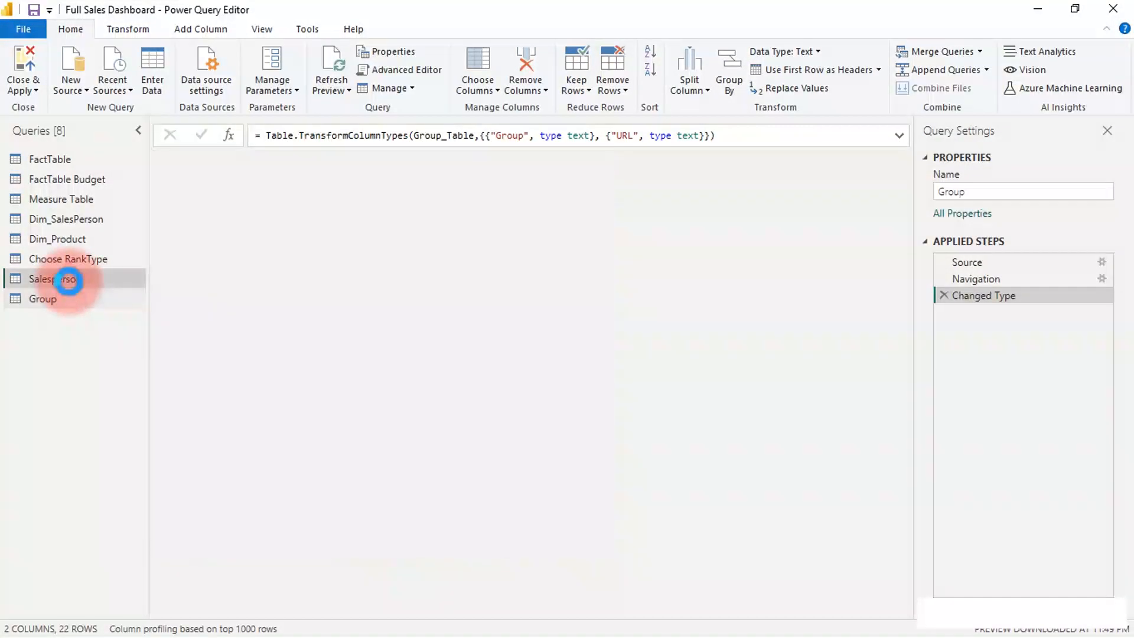
pyautogui.click(69, 298)
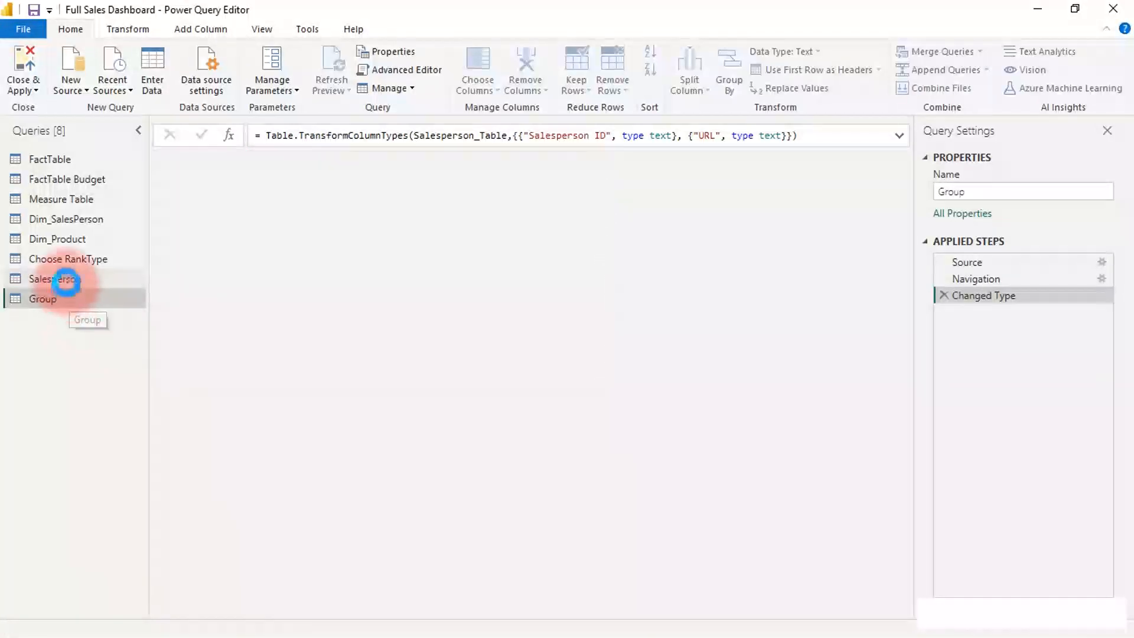
pyautogui.click(67, 279)
pyautogui.click(64, 296)
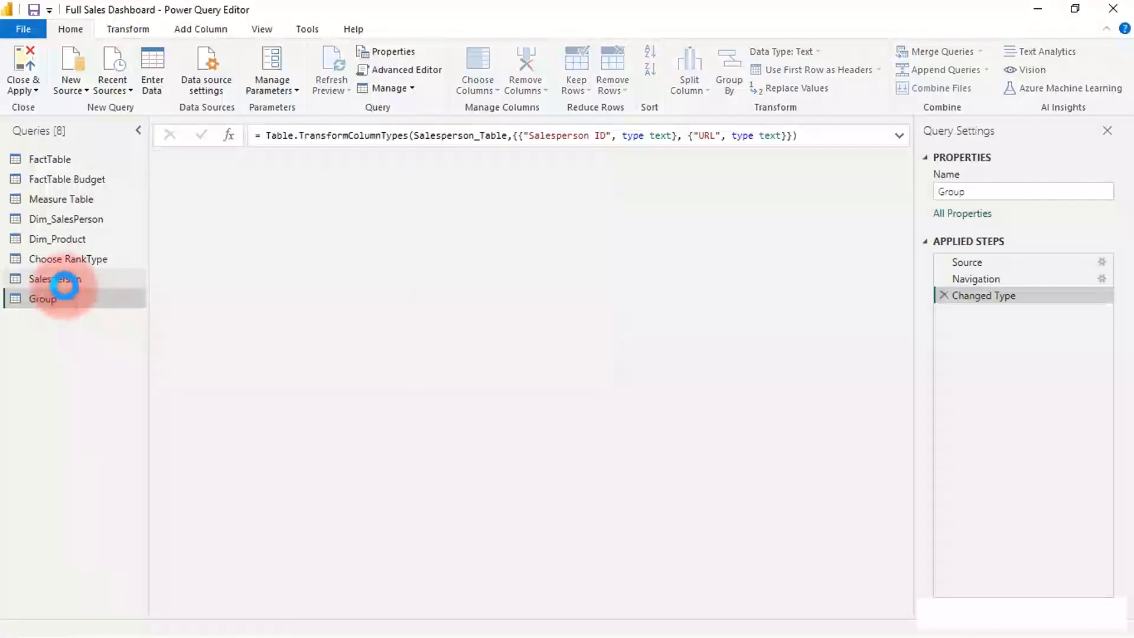
pyautogui.click(65, 279)
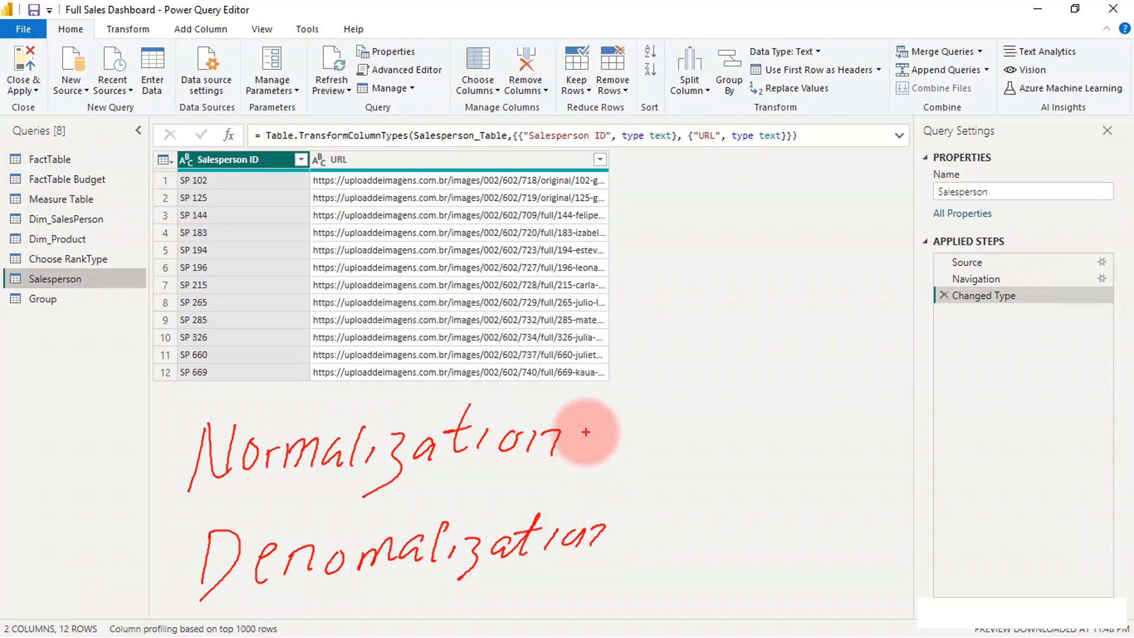
pyautogui.moveTo(577, 441); pyautogui.dragTo(604, 443)
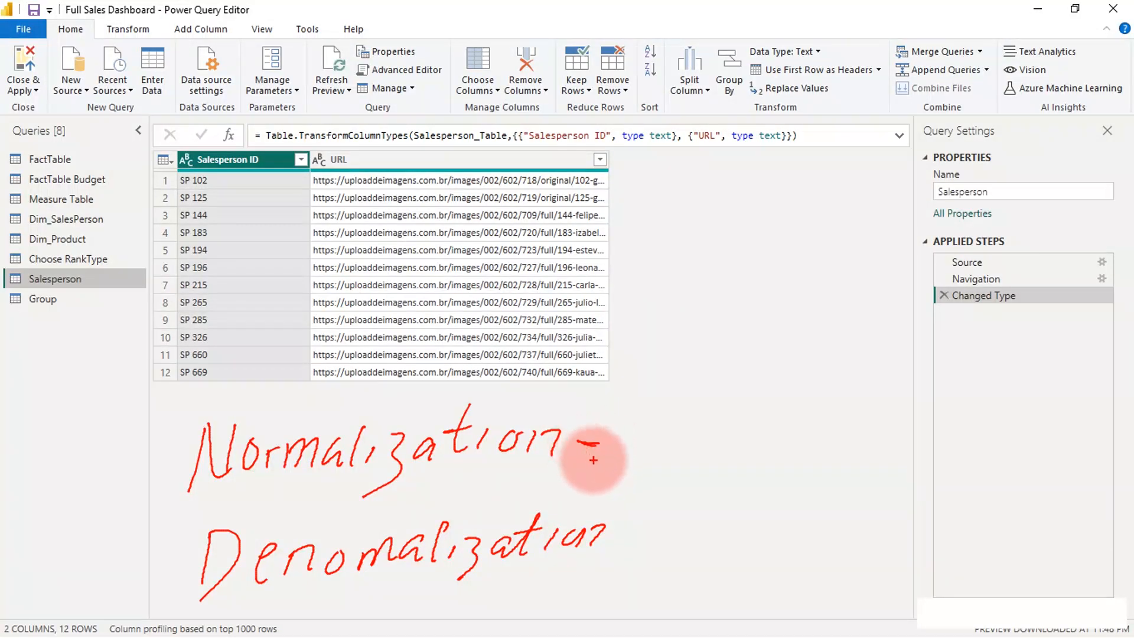
pyautogui.moveTo(542, 466); pyautogui.dragTo(596, 473)
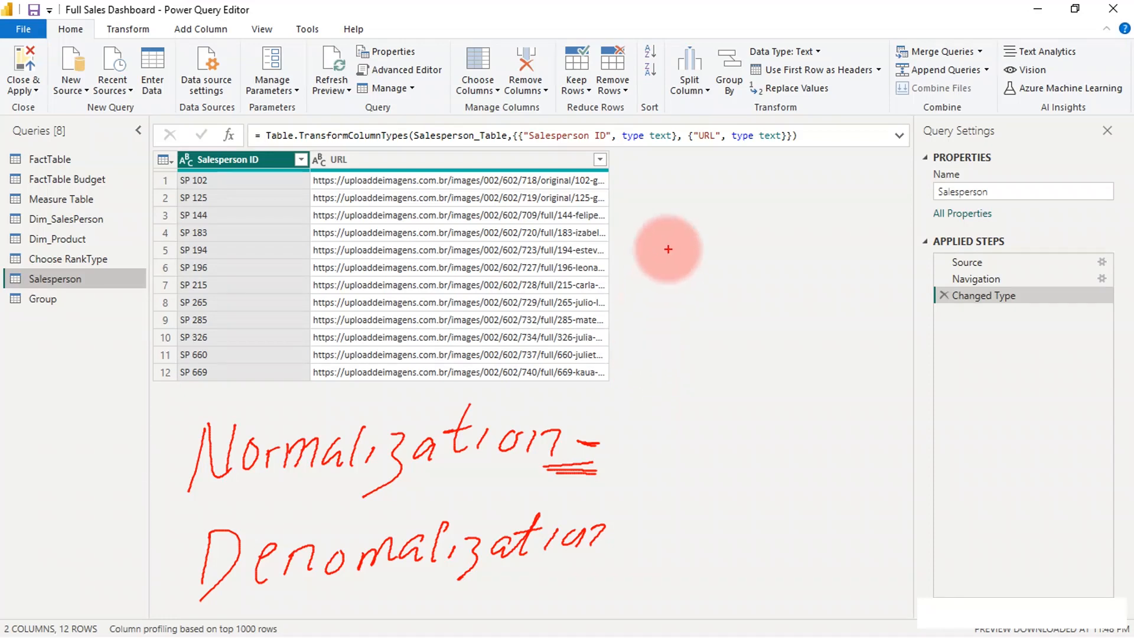
pyautogui.moveTo(78, 159); pyautogui.dragTo(99, 156)
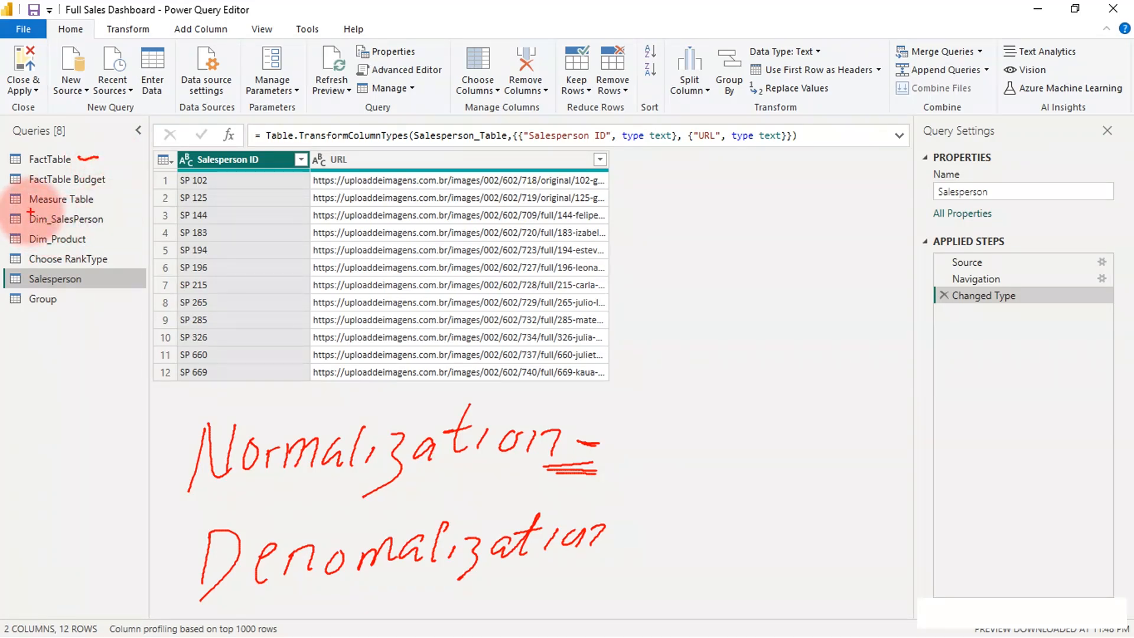
pyautogui.moveTo(30, 212)
pyautogui.mouseDown()
pyautogui.moveTo(118, 221)
pyautogui.moveTo(88, 237)
pyautogui.moveTo(42, 231)
pyautogui.moveTo(23, 223)
pyautogui.moveTo(30, 207)
pyautogui.mouseUp()
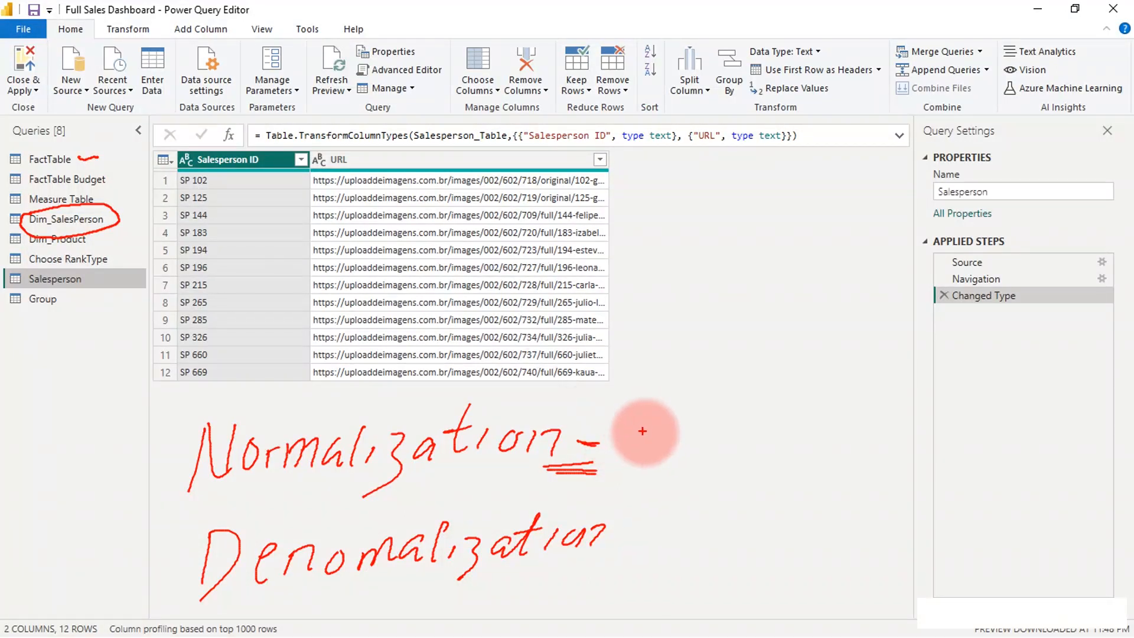
pyautogui.moveTo(590, 572); pyautogui.dragTo(359, 603)
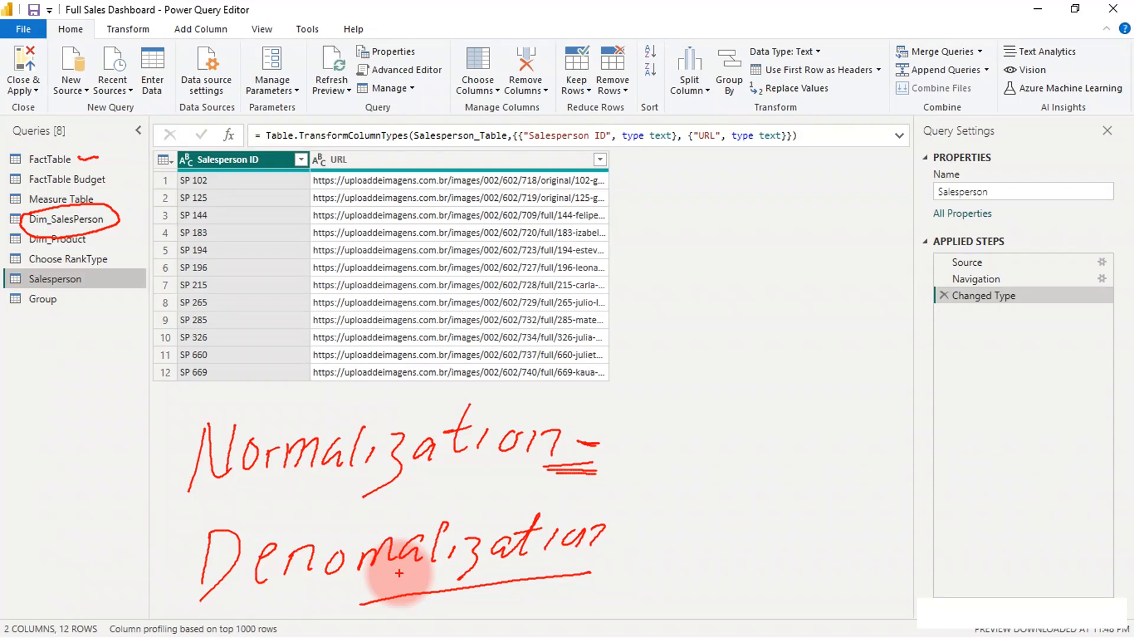
pyautogui.press('Escape')
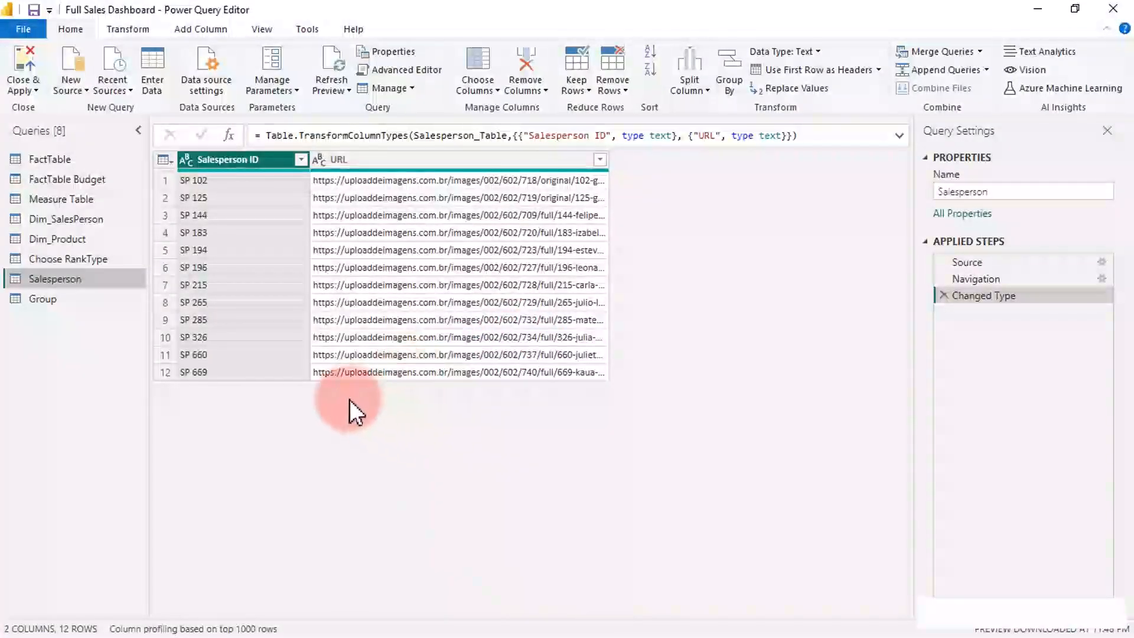
pyautogui.hotkey('ctrl', '2')
pyautogui.moveTo(173, 402)
pyautogui.mouseDown()
pyautogui.moveTo(405, 425)
pyautogui.moveTo(650, 417)
pyautogui.mouseUp()
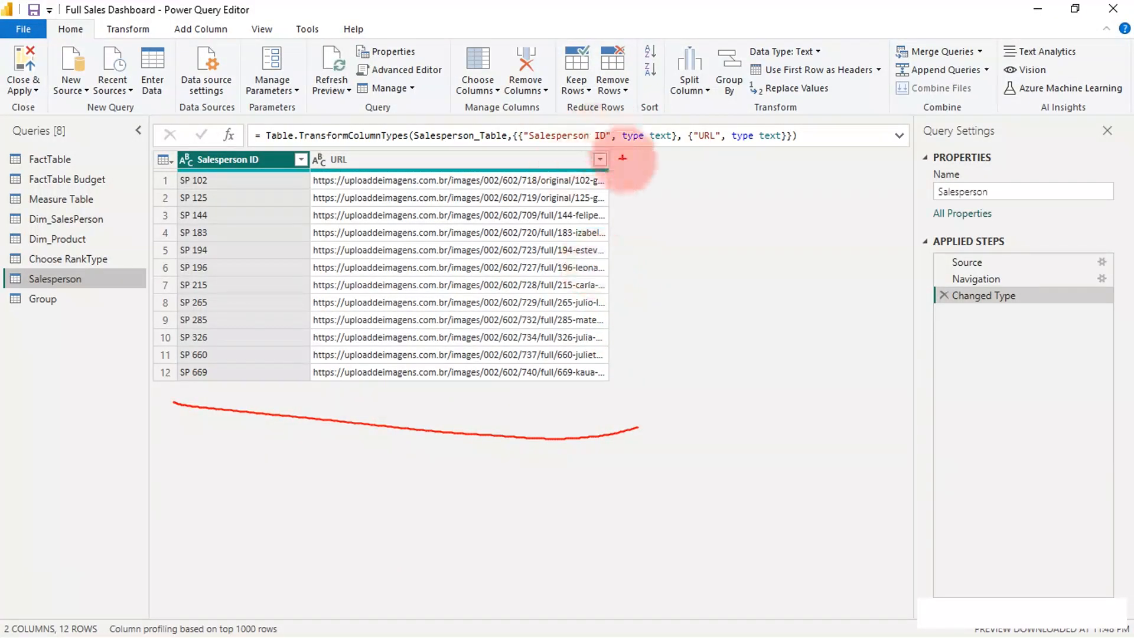
pyautogui.moveTo(643, 178); pyautogui.dragTo(610, 354)
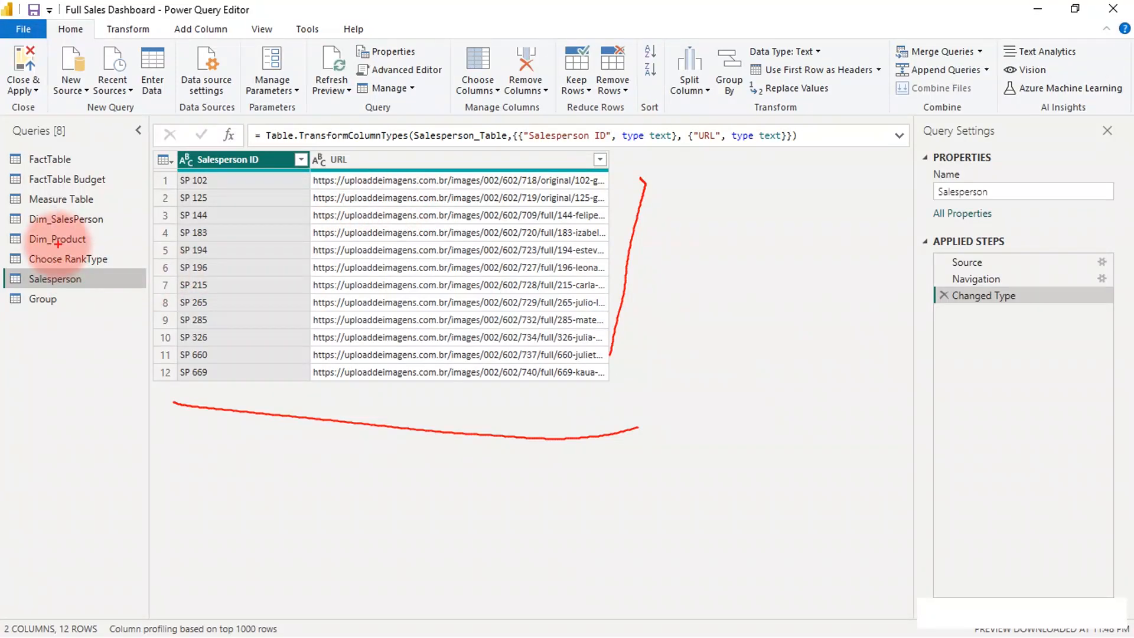
pyautogui.moveTo(30, 227); pyautogui.dragTo(81, 224)
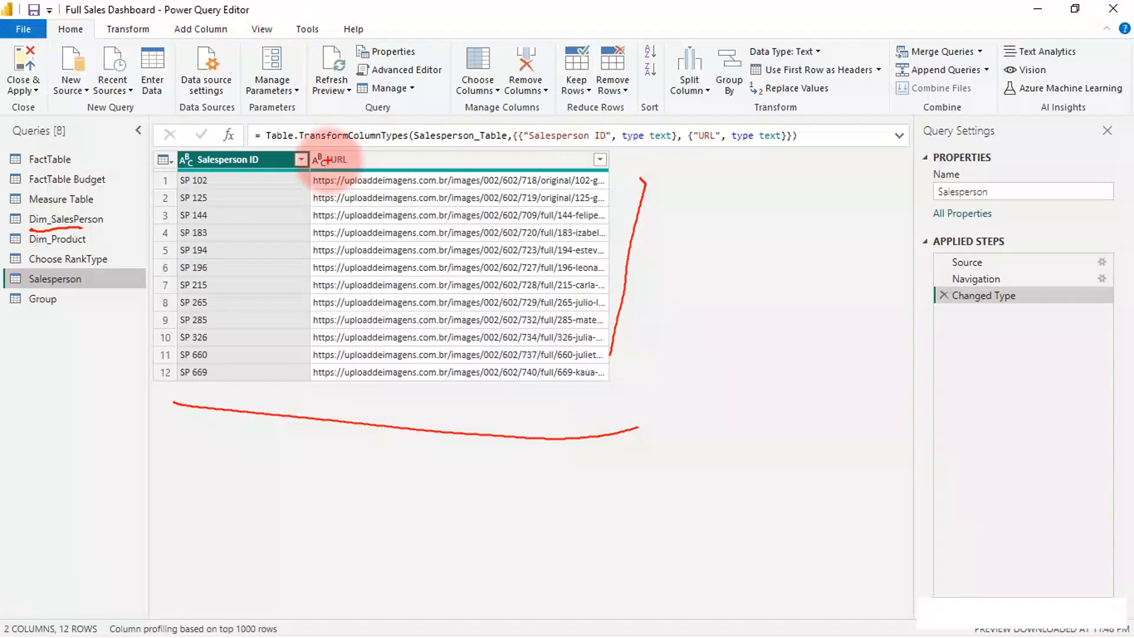
pyautogui.moveTo(328, 160); pyautogui.dragTo(319, 187)
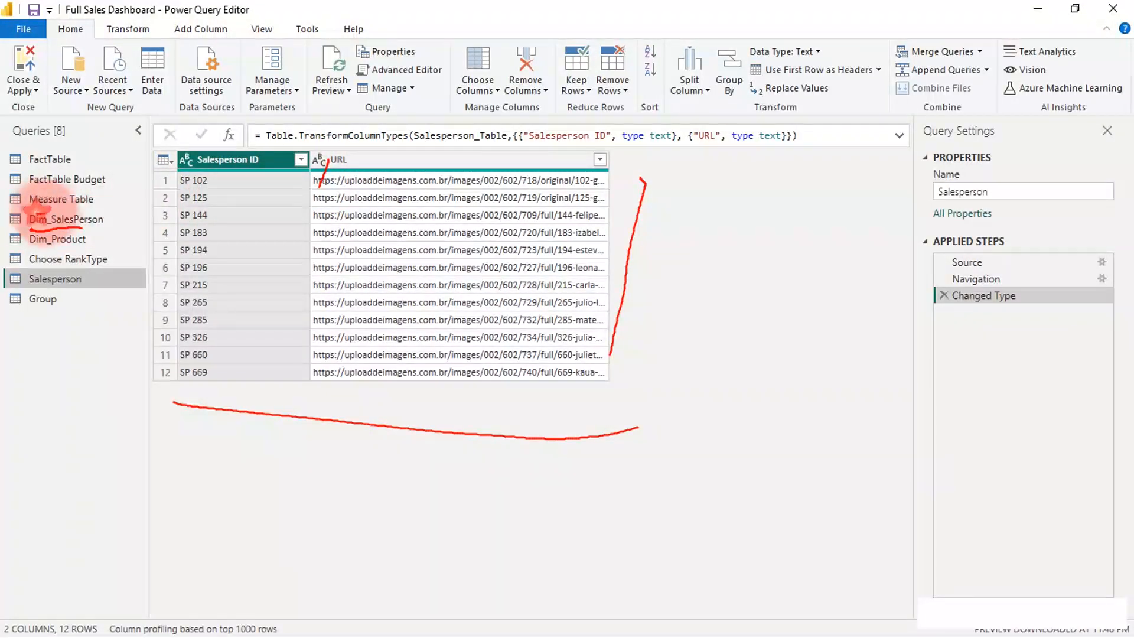
pyautogui.moveTo(35, 211); pyautogui.dragTo(66, 204)
pyautogui.moveTo(69, 310)
pyautogui.mouseDown()
pyautogui.moveTo(45, 322)
pyautogui.moveTo(18, 298)
pyautogui.moveTo(50, 289)
pyautogui.moveTo(72, 308)
pyautogui.mouseUp()
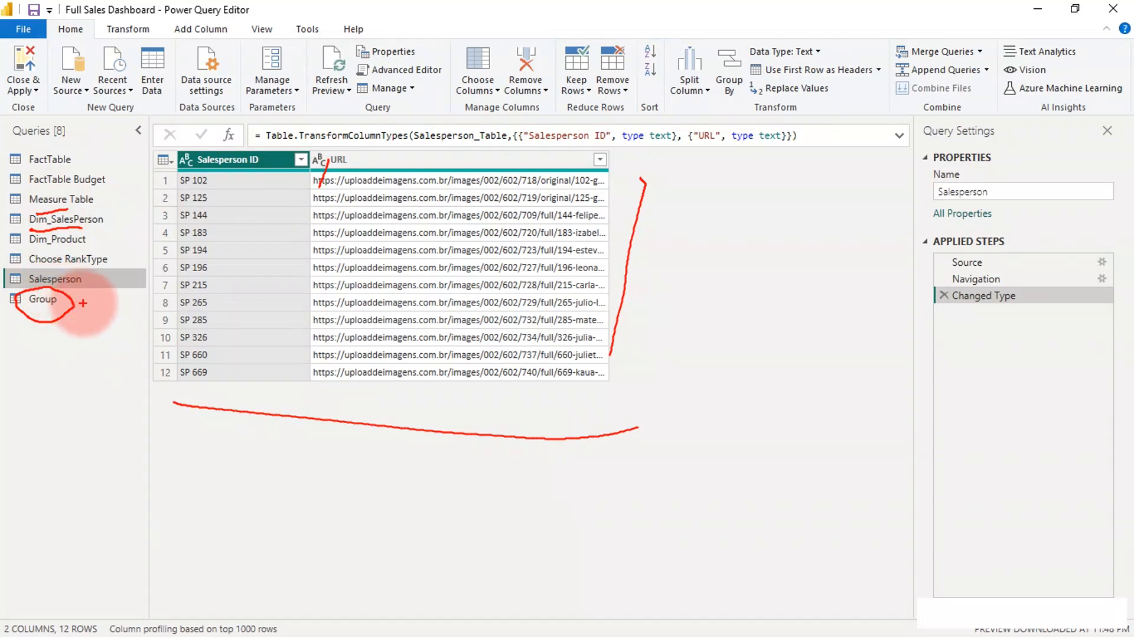
pyautogui.press('Escape')
# Step: Open the Group query and review its URL column in relation to the Dim_Product query
pyautogui.click(60, 299)
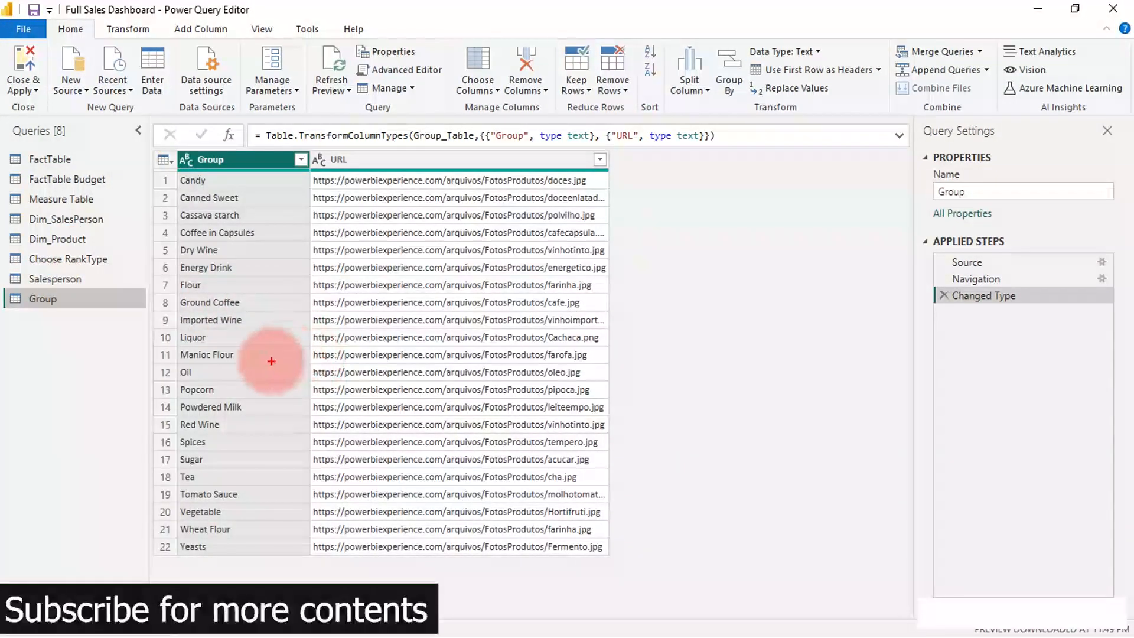
pyautogui.moveTo(319, 174); pyautogui.dragTo(361, 170)
pyautogui.moveTo(47, 247)
pyautogui.mouseDown()
pyautogui.moveTo(106, 239)
pyautogui.moveTo(72, 232)
pyautogui.mouseUp()
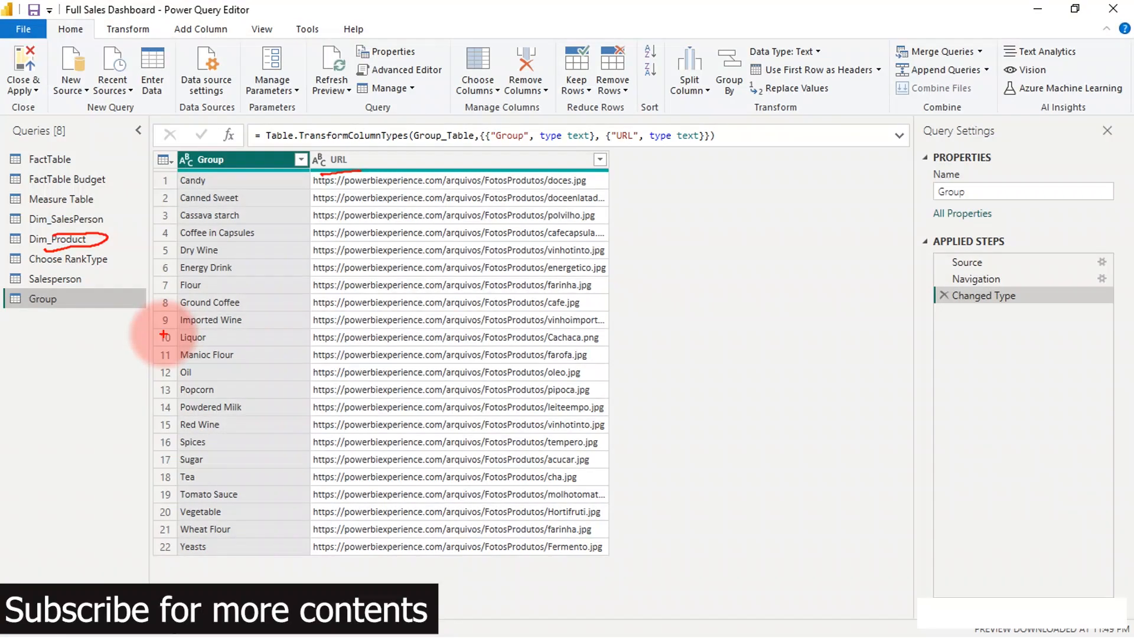
pyautogui.press('Escape')
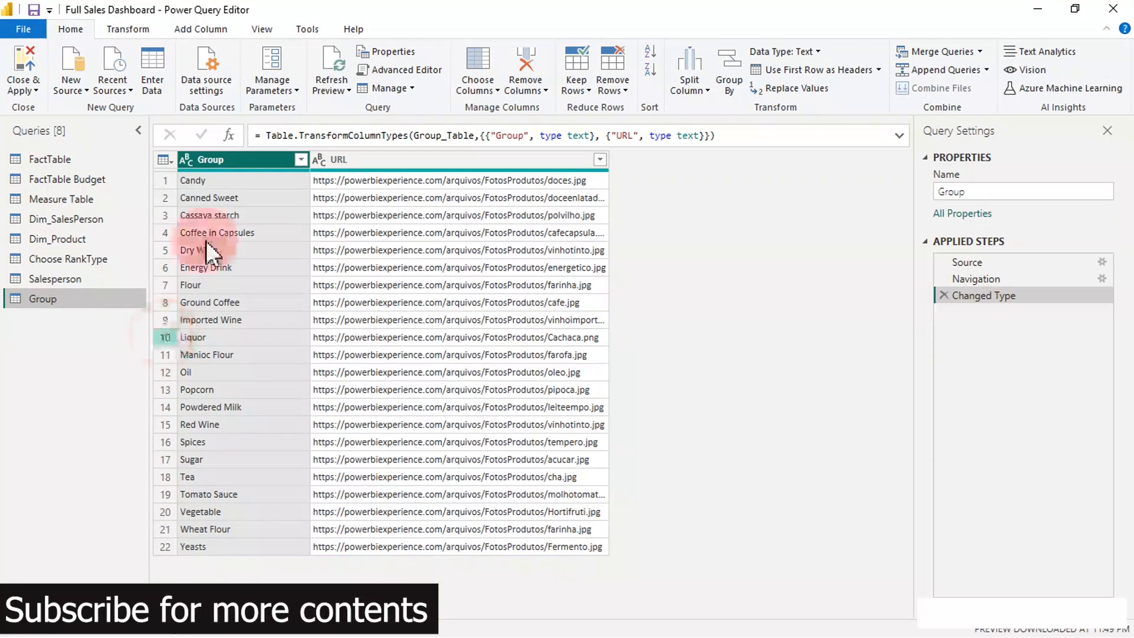
# Step: Examine the key, Channel, Quantity and UnitPrice columns of the FactTable query and refresh its data preview
pyautogui.click(57, 162)
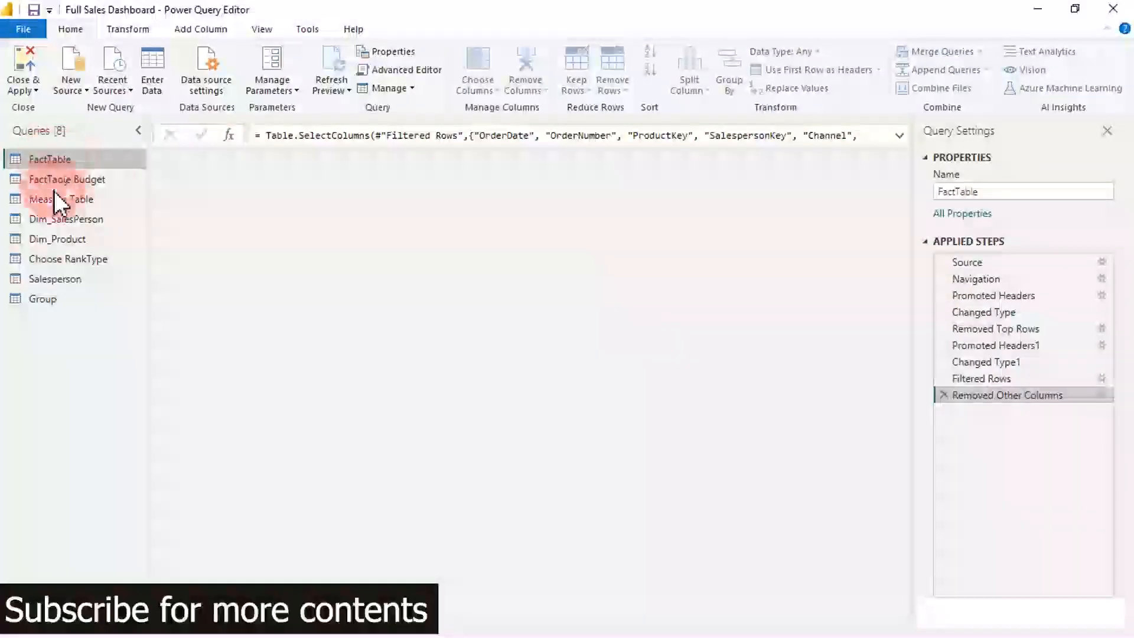
pyautogui.moveTo(493, 611); pyautogui.dragTo(663, 627)
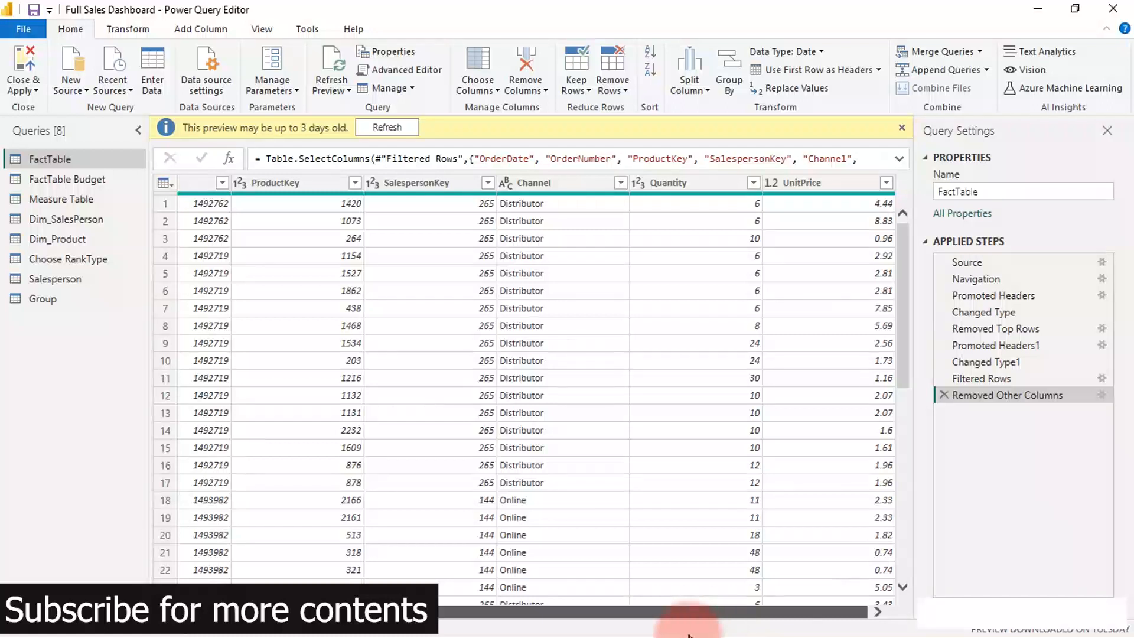
pyautogui.click(533, 183)
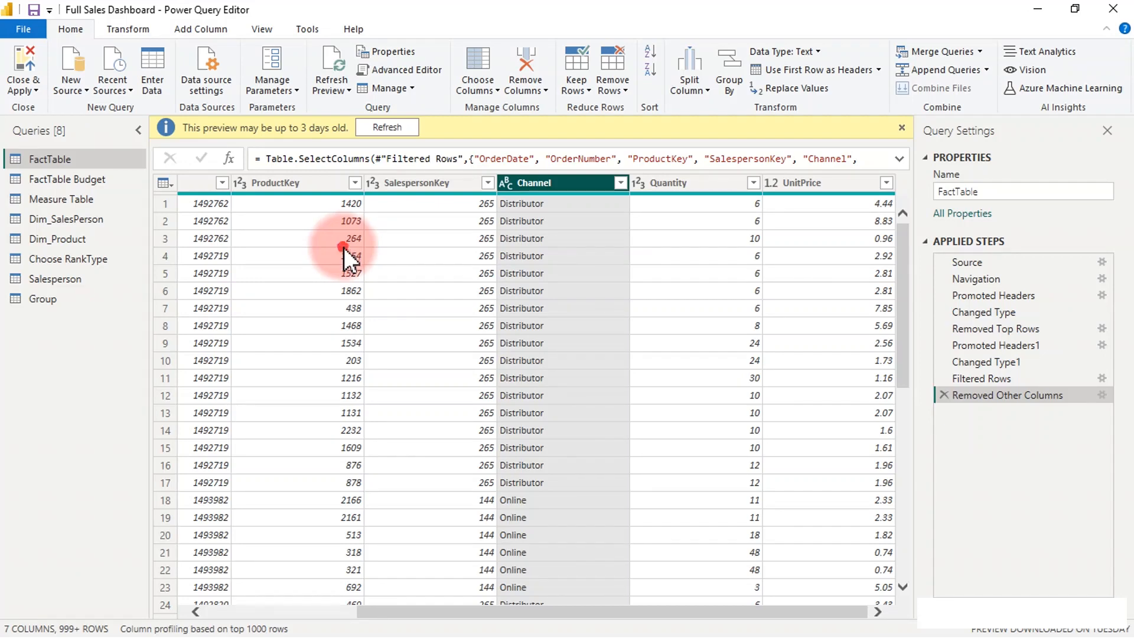
pyautogui.click(355, 251)
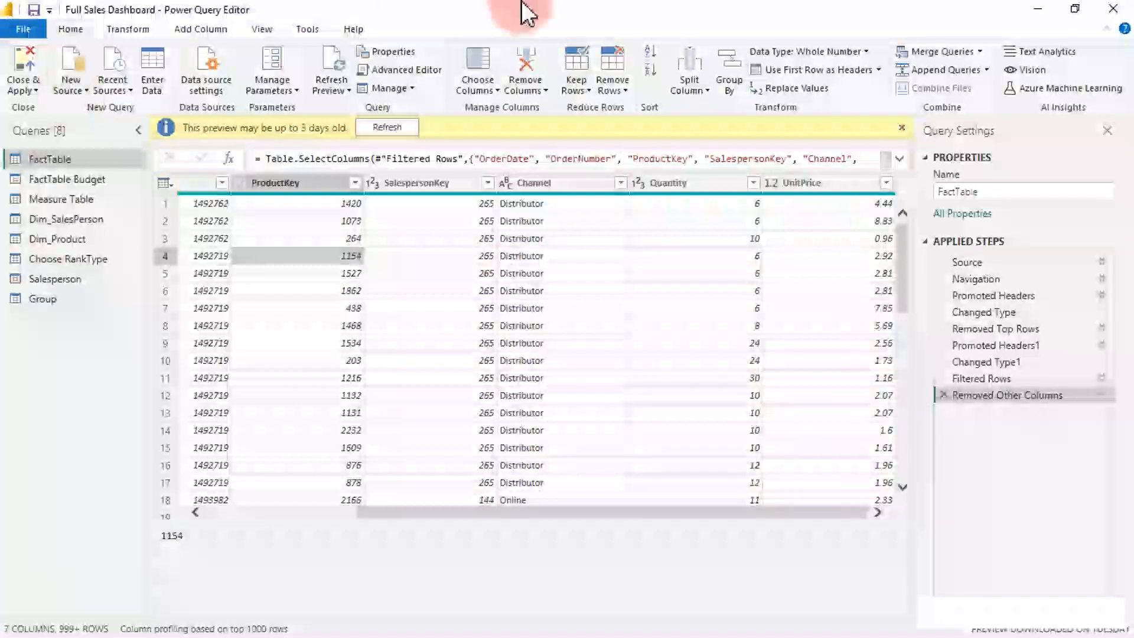
pyautogui.click(401, 127)
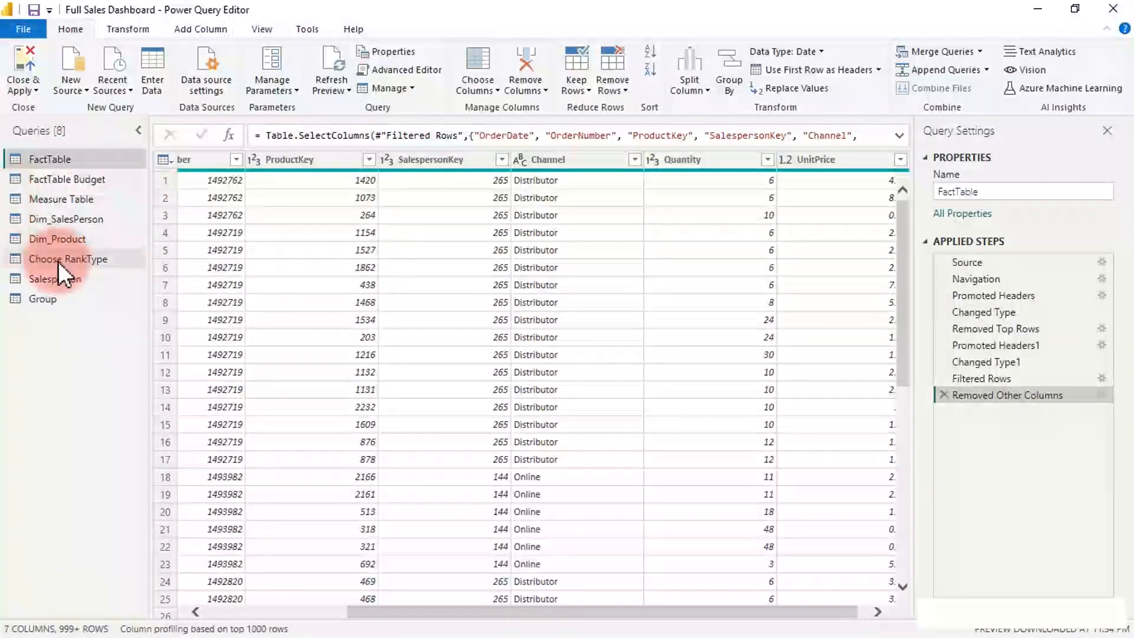
# Step: Compare the Salesperson ID column of the Salesperson query with the SalespersonKey column of Dim_SalesPerson
pyautogui.click(52, 281)
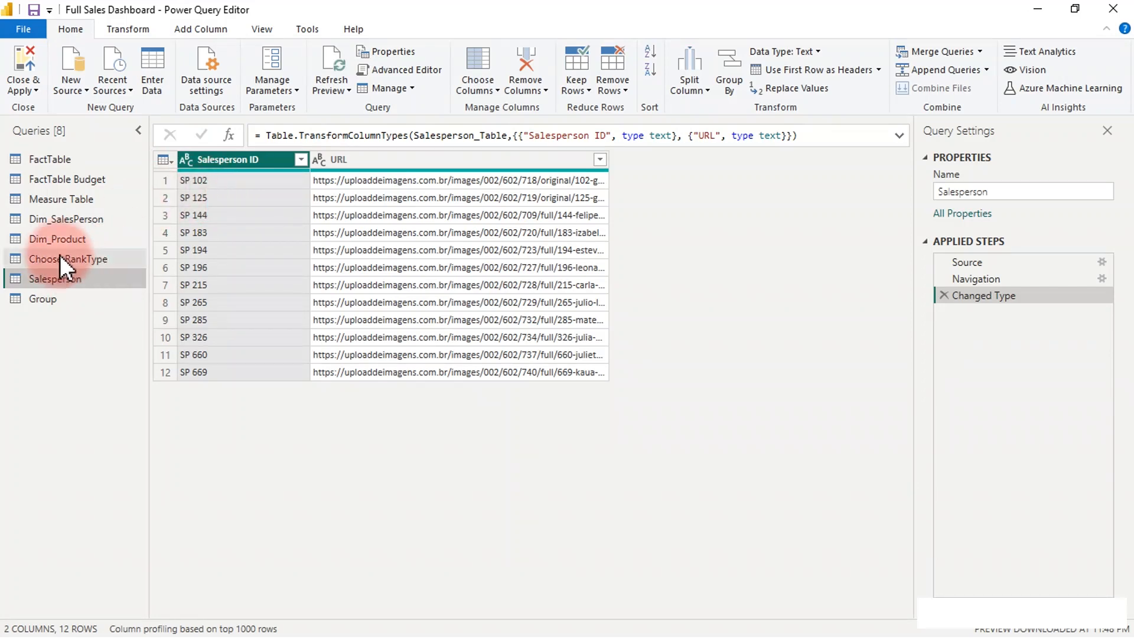
pyautogui.click(59, 225)
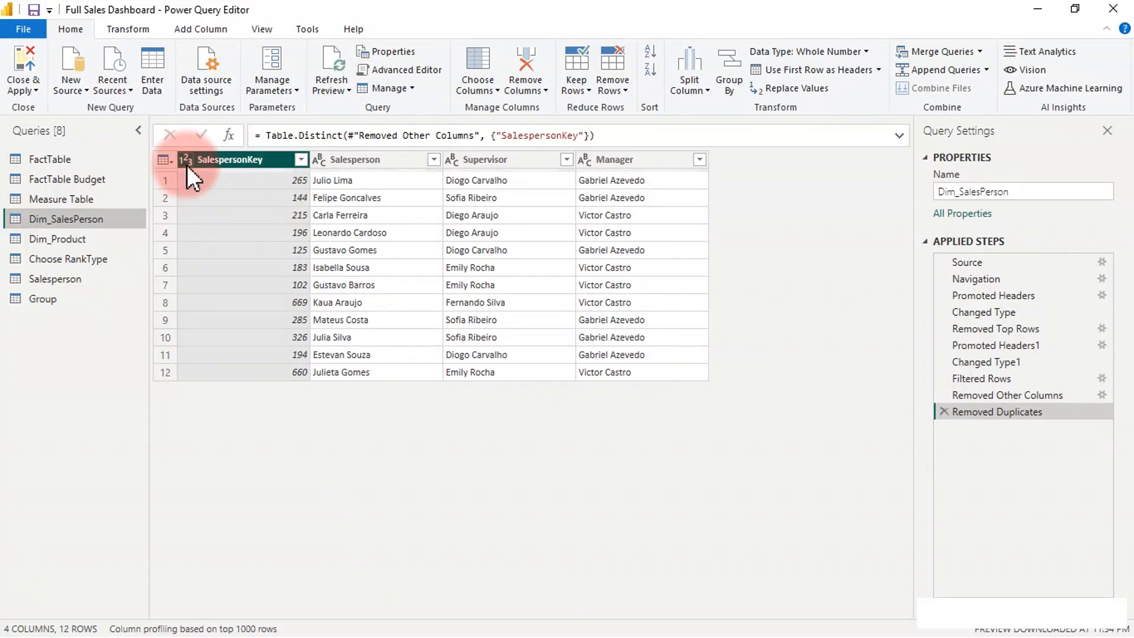
pyautogui.click(72, 280)
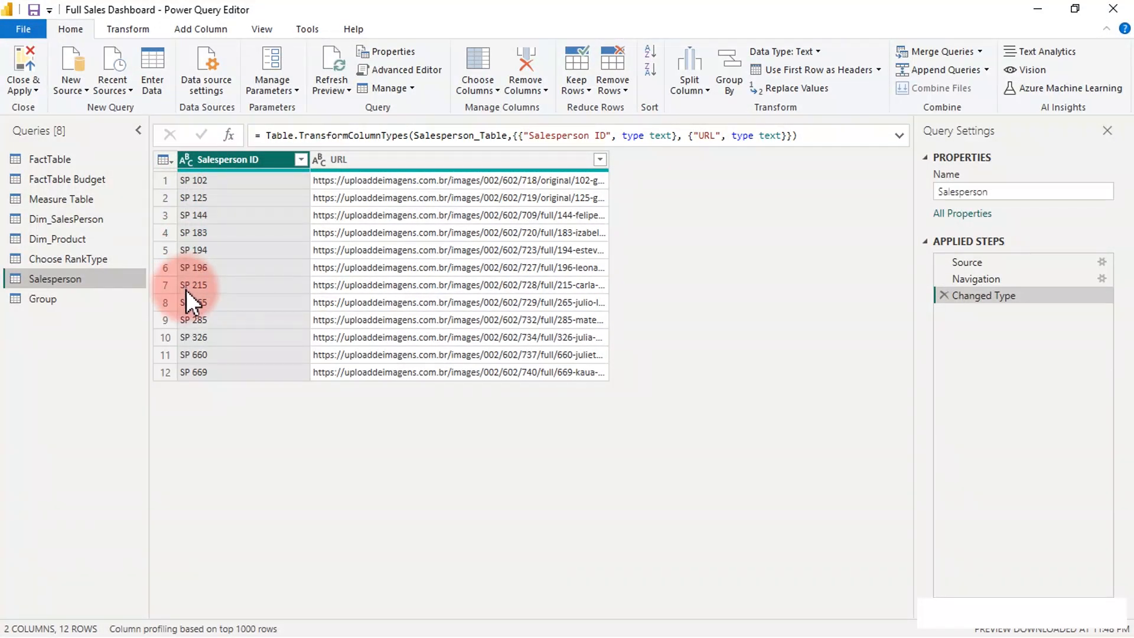
# Step: Try to strip lowercase "sp" from the Salesperson ID column with Replace Values, and delete that applied step
pyautogui.rightClick(214, 160)
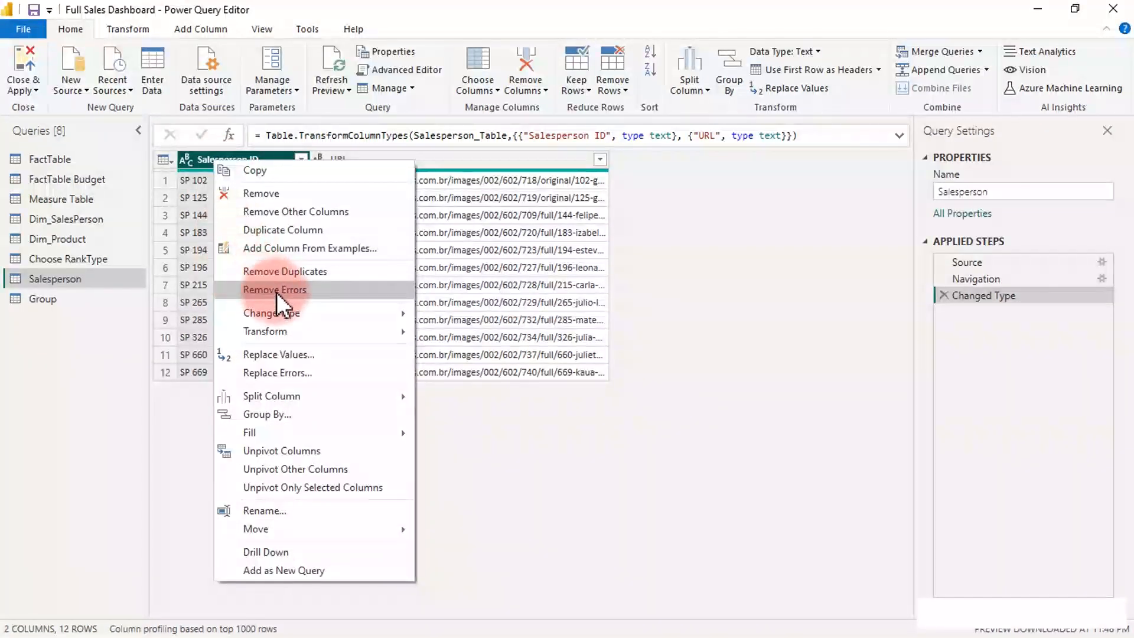
pyautogui.click(282, 353)
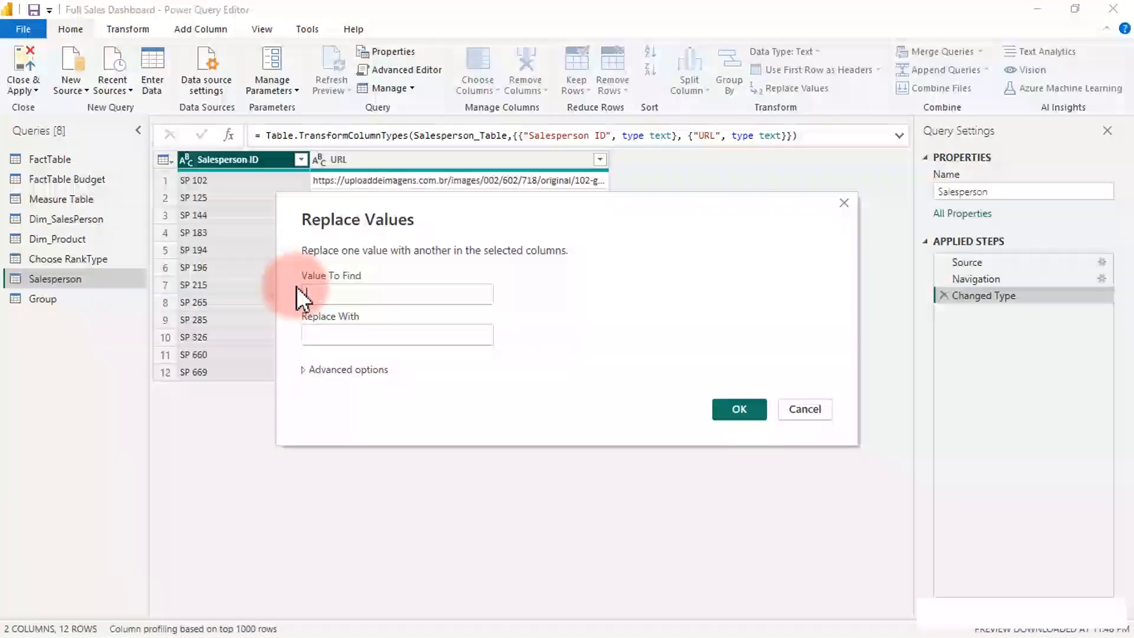
pyautogui.click(332, 295)
pyautogui.write('sp')
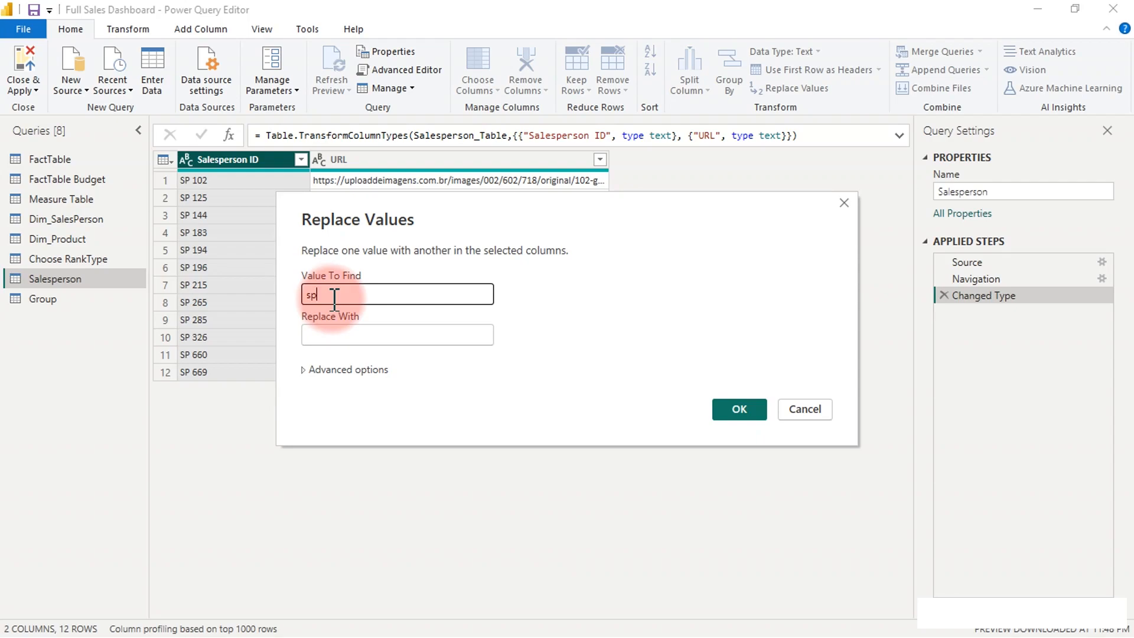
pyautogui.click(722, 408)
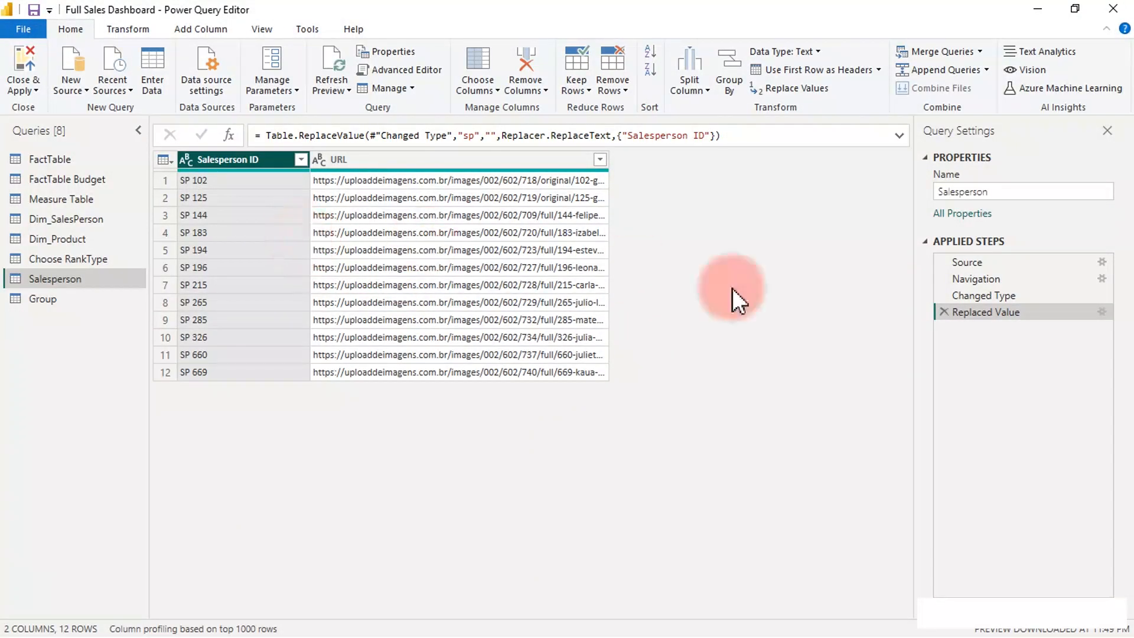
pyautogui.click(942, 312)
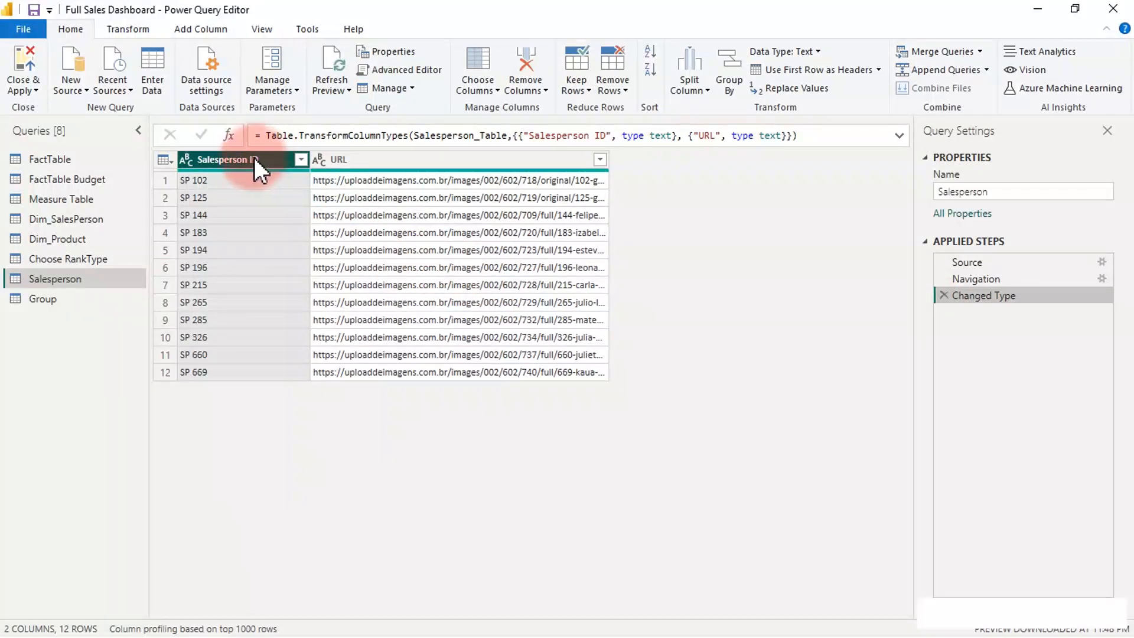
# Step: Replace the uppercase text "SP" with nothing in the Salesperson query's Salesperson ID column
pyautogui.click(112, 27)
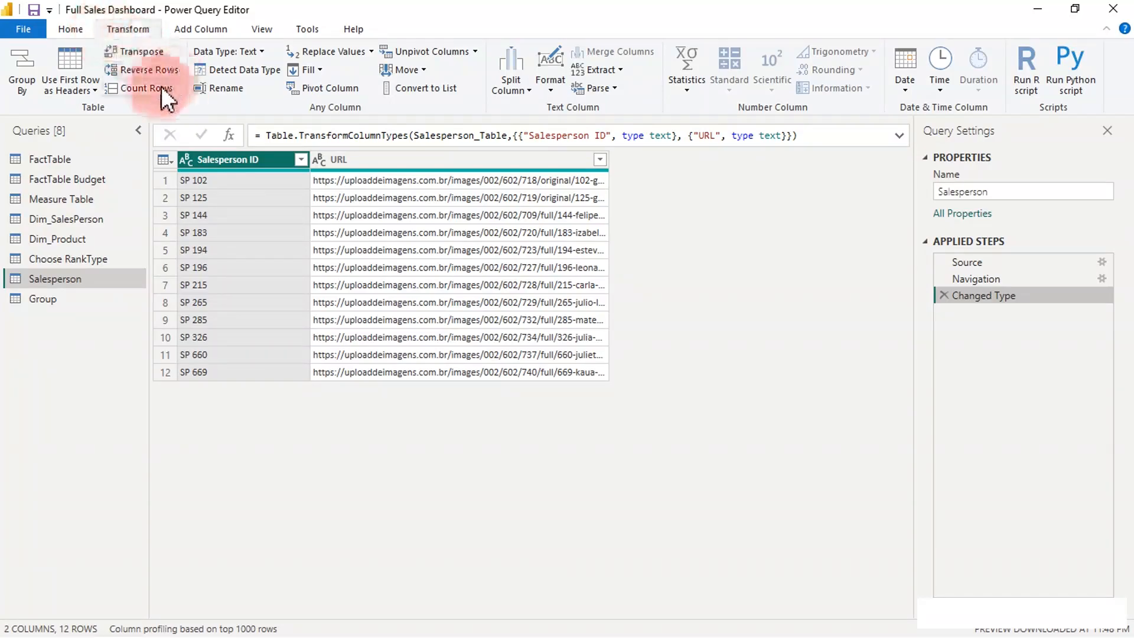
pyautogui.click(509, 77)
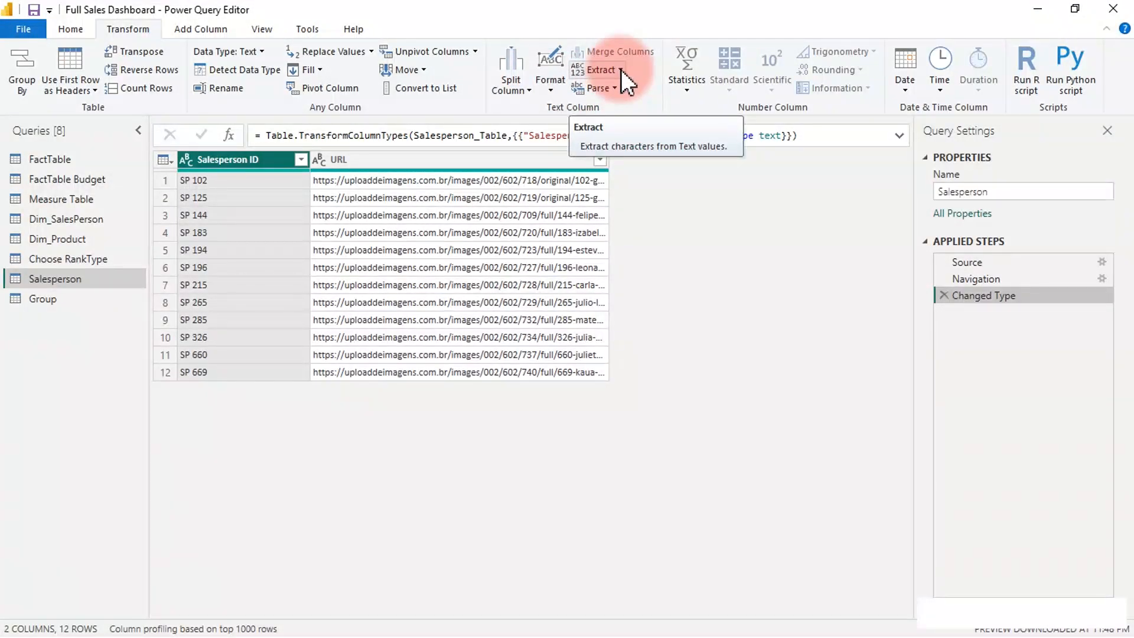
pyautogui.rightClick(213, 164)
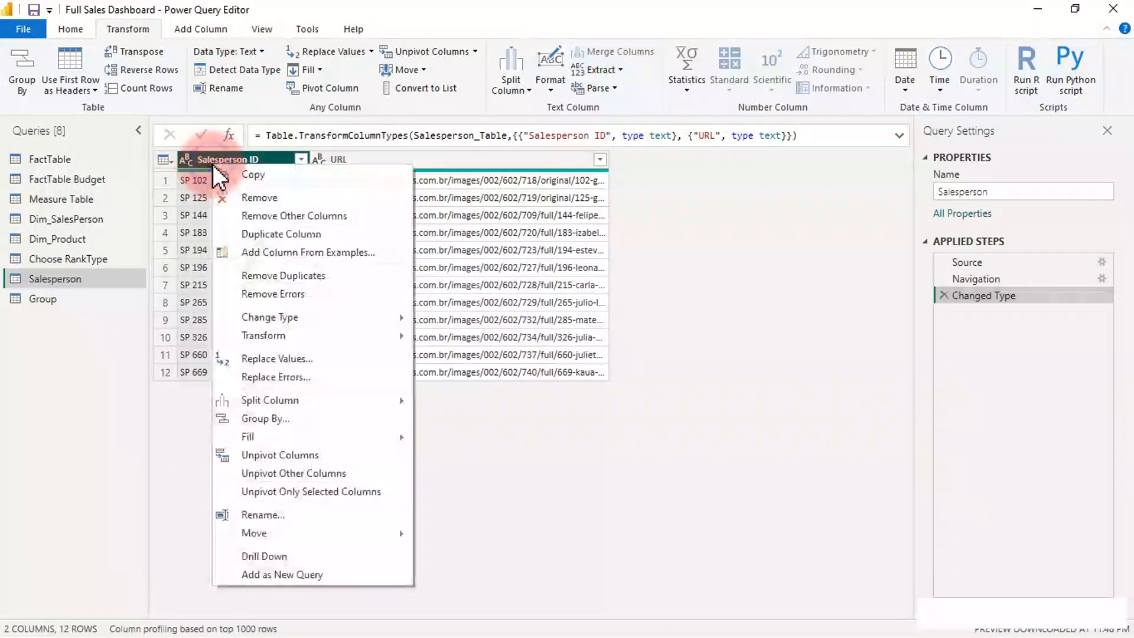
pyautogui.click(286, 362)
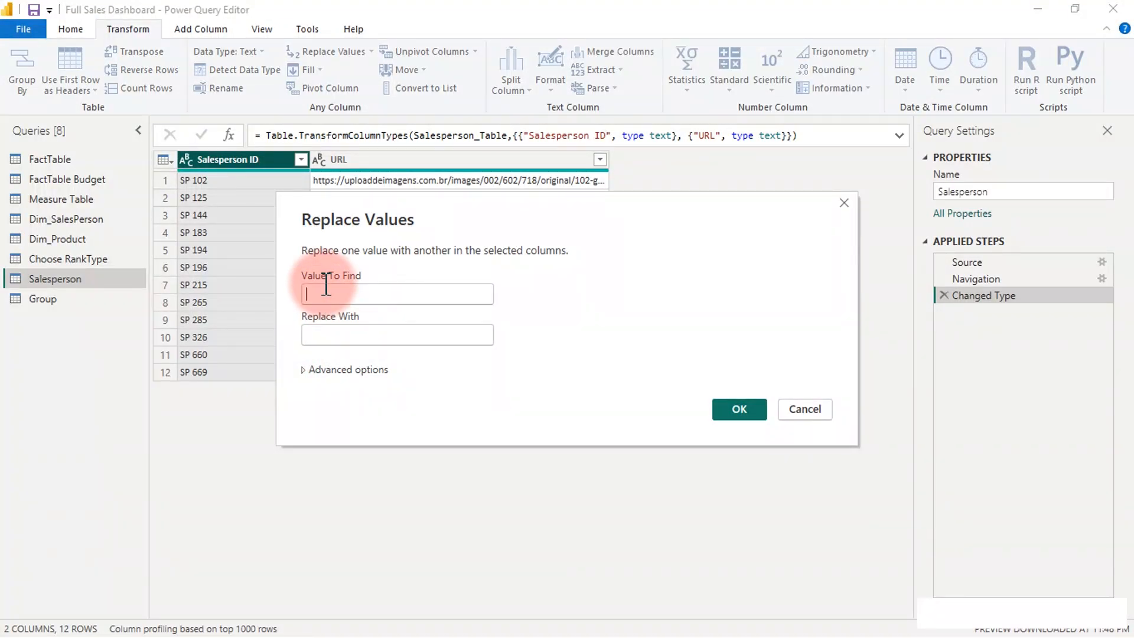
pyautogui.write('SO')
pyautogui.press('BackSpace')
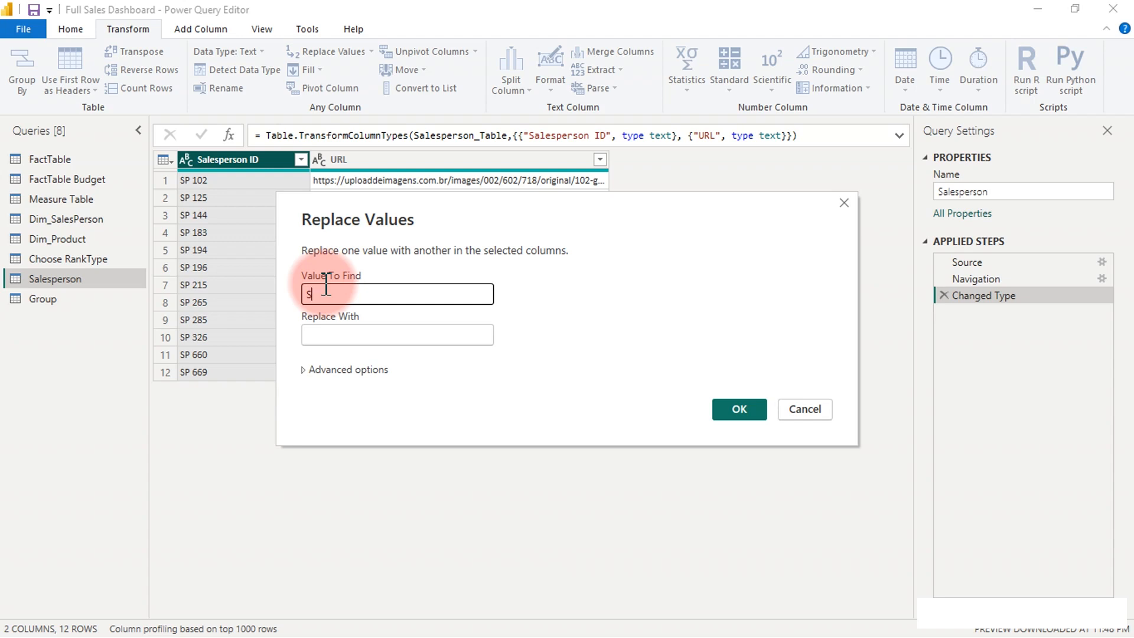
pyautogui.write('P')
pyautogui.click(732, 406)
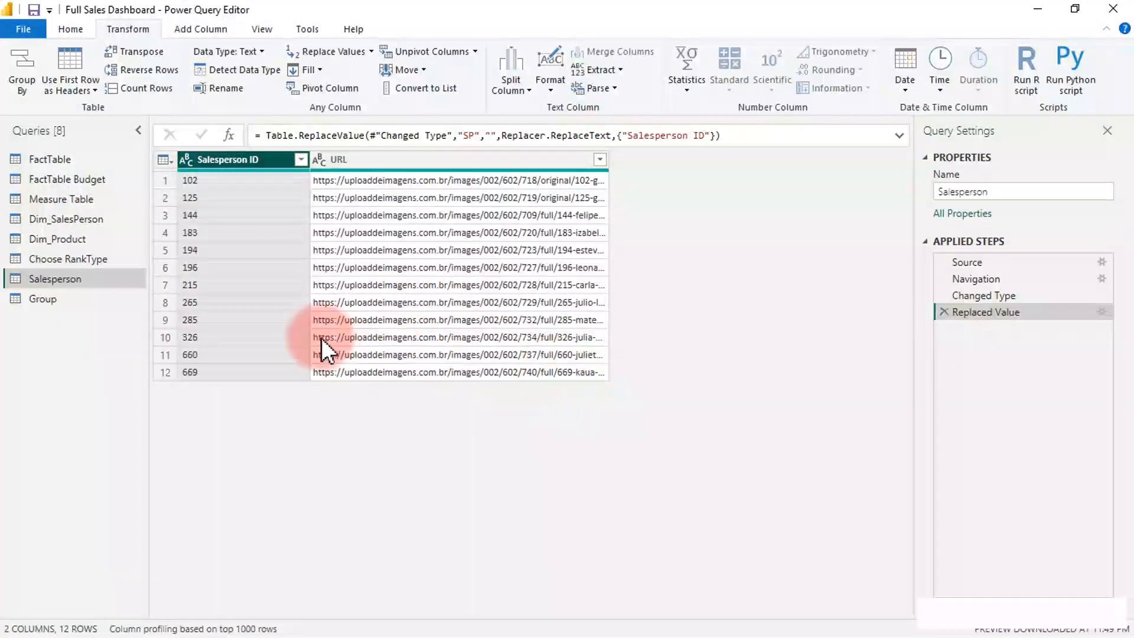
# Step: Change the Salesperson ID column's data type to Whole Number and open the Dim_SalesPerson query
pyautogui.click(193, 165)
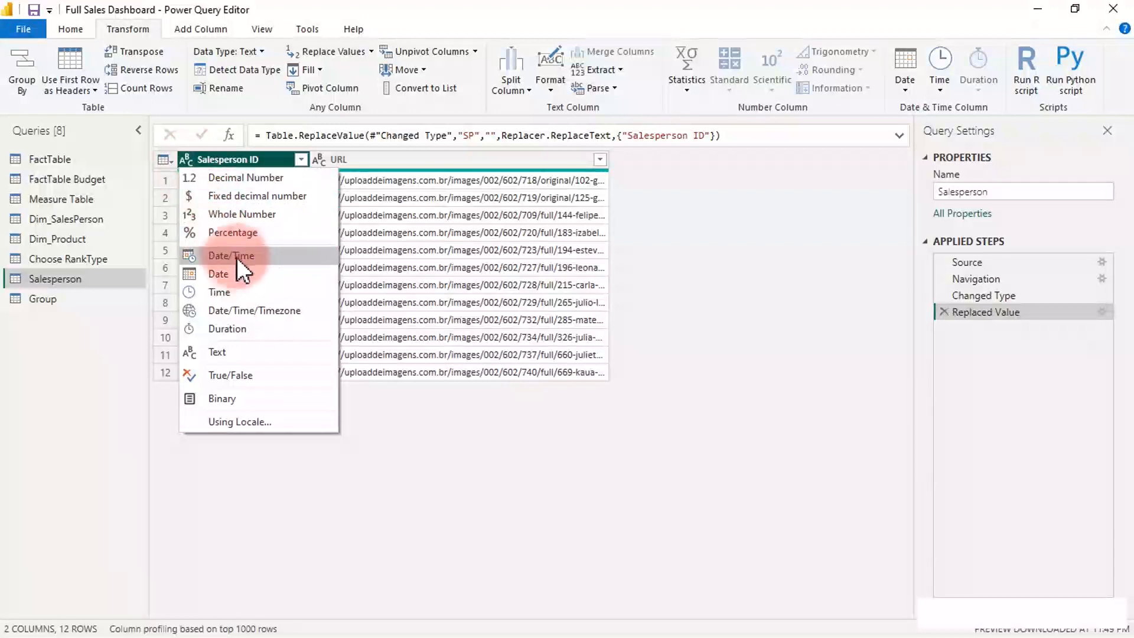
pyautogui.click(235, 213)
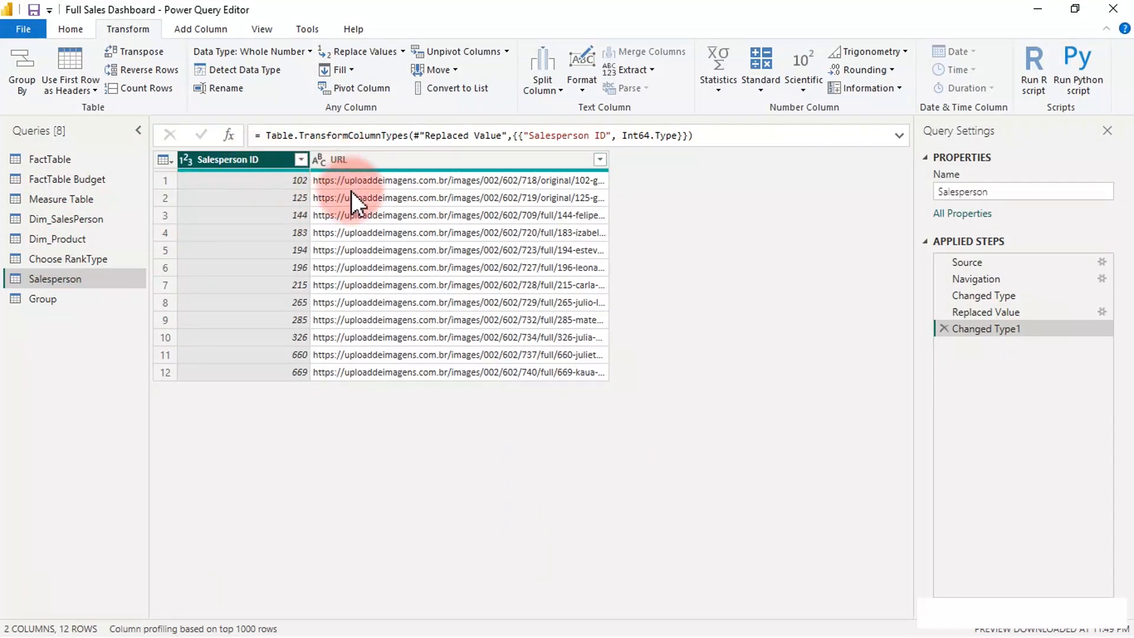
pyautogui.click(80, 218)
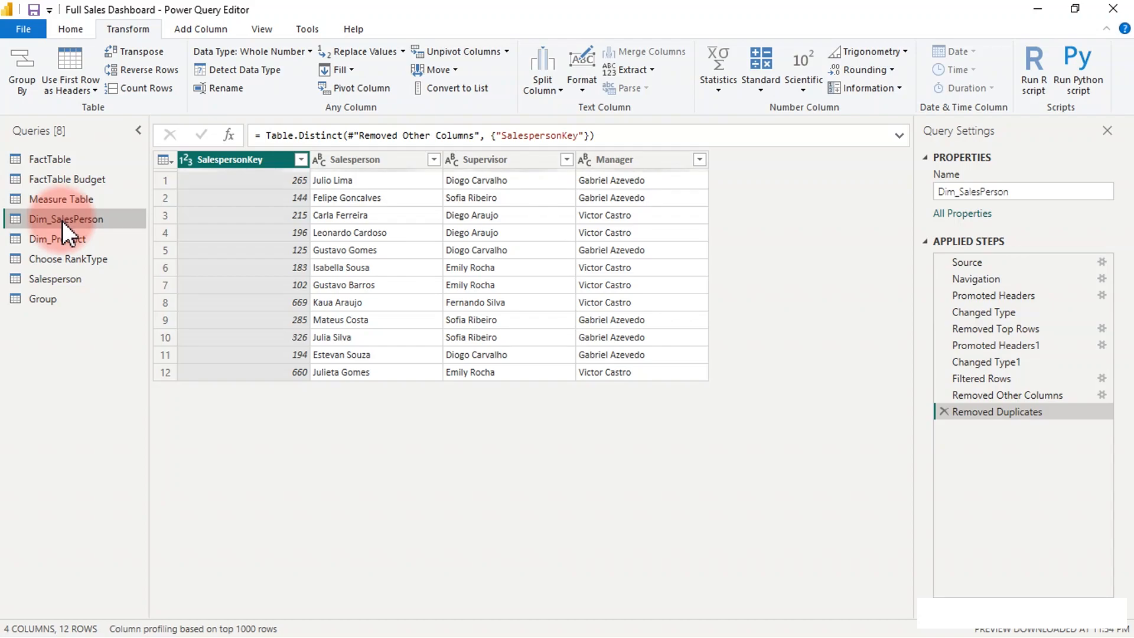
# Step: Check the Salesperson query against Dim_SalesPerson and return to the Dim_SalesPerson query
pyautogui.click(64, 277)
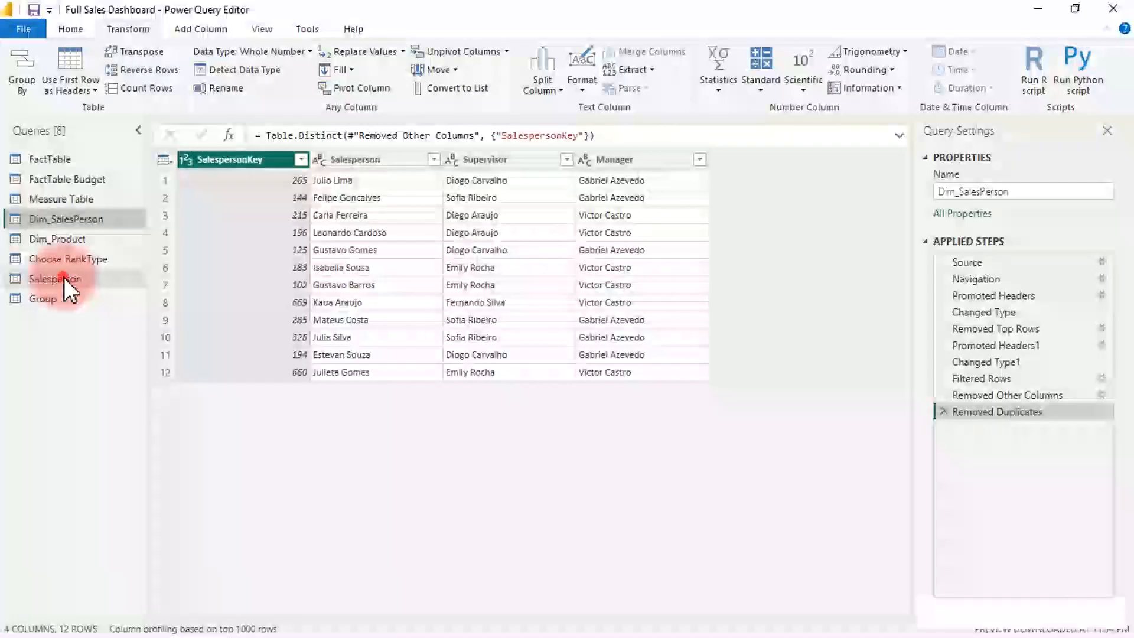
pyautogui.click(75, 221)
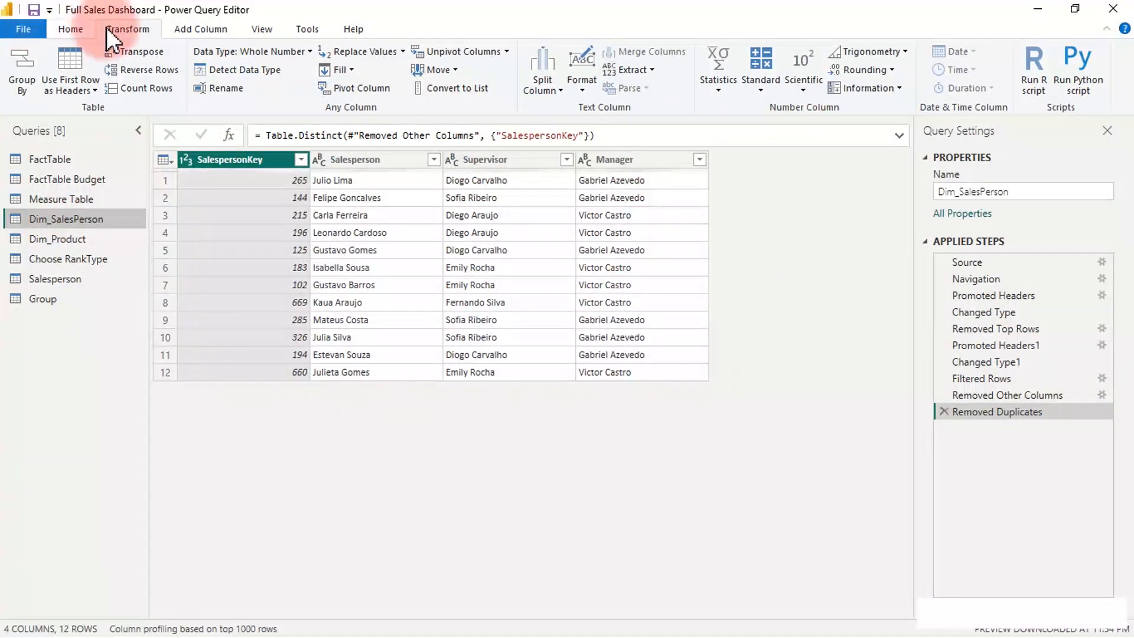
pyautogui.click(76, 29)
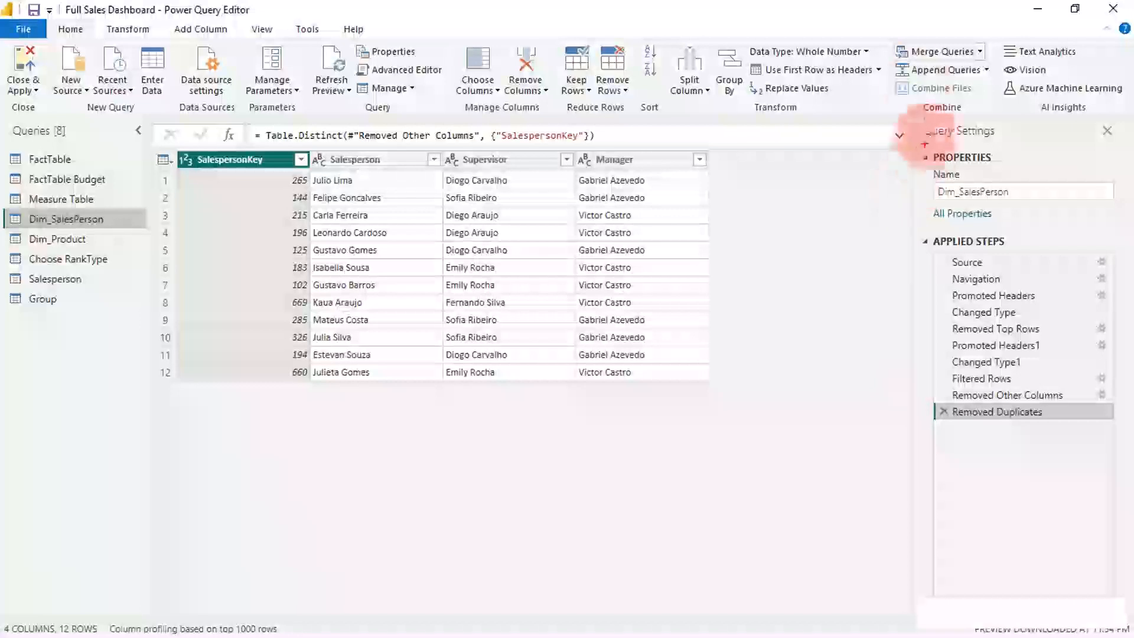
pyautogui.moveTo(912, 78); pyautogui.dragTo(952, 77)
pyautogui.moveTo(189, 395); pyautogui.dragTo(338, 383)
pyautogui.moveTo(210, 422); pyautogui.dragTo(332, 421)
pyautogui.moveTo(225, 457); pyautogui.dragTo(345, 465)
pyautogui.moveTo(242, 493); pyautogui.dragTo(354, 515)
pyautogui.moveTo(244, 537)
pyautogui.mouseDown()
pyautogui.moveTo(337, 544)
pyautogui.moveTo(348, 555)
pyautogui.mouseUp()
pyautogui.moveTo(258, 579); pyautogui.dragTo(348, 592)
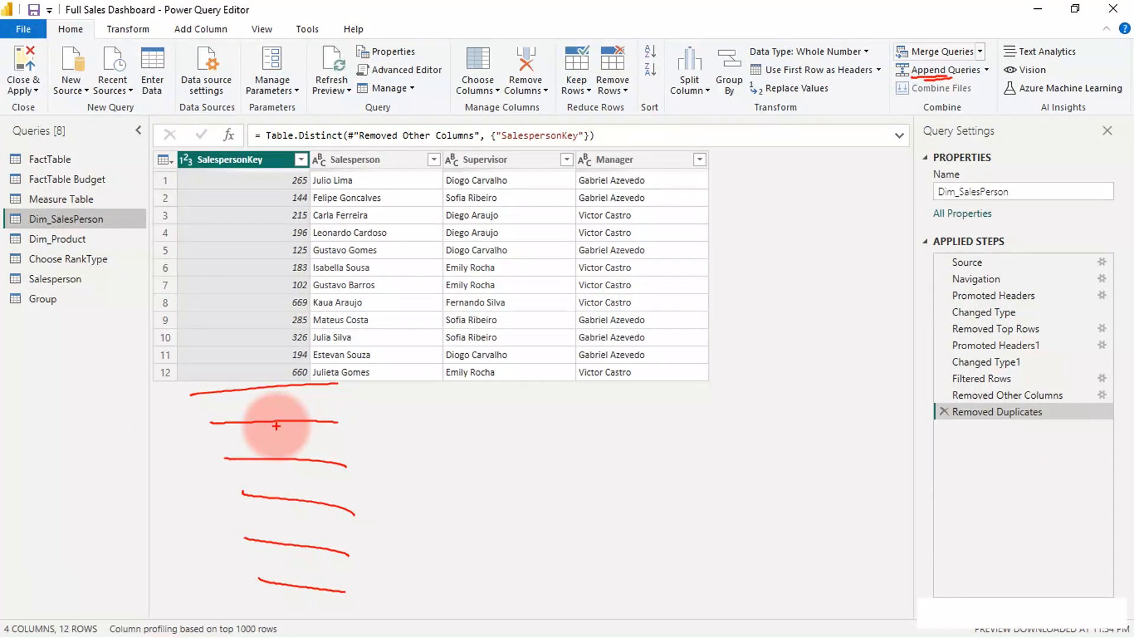
pyautogui.press('Escape')
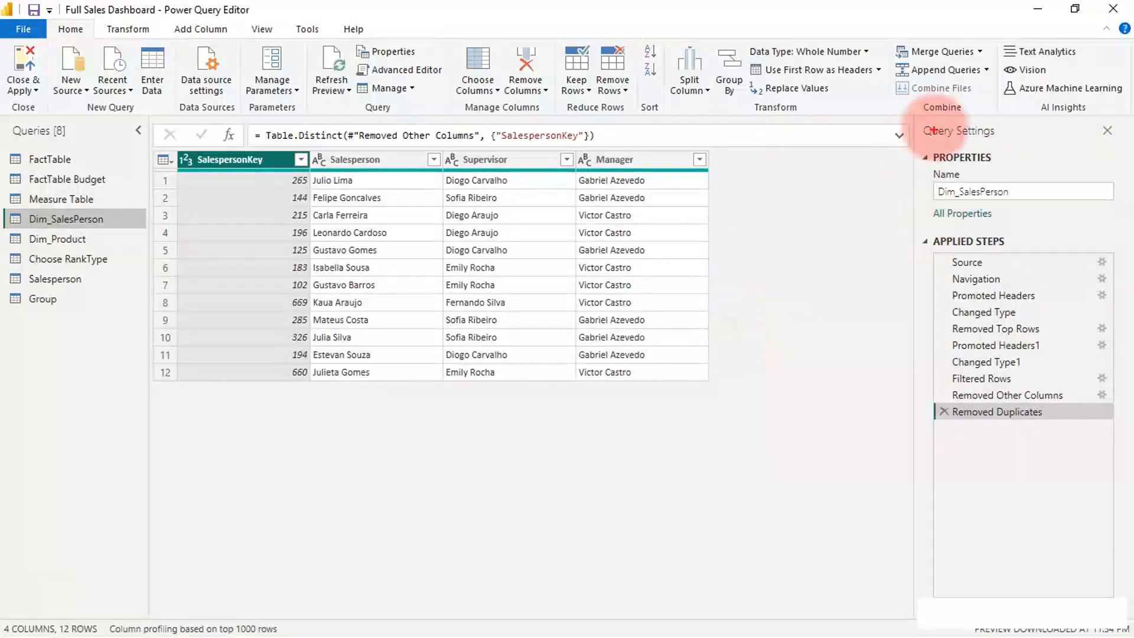
pyautogui.moveTo(914, 64); pyautogui.dragTo(952, 64)
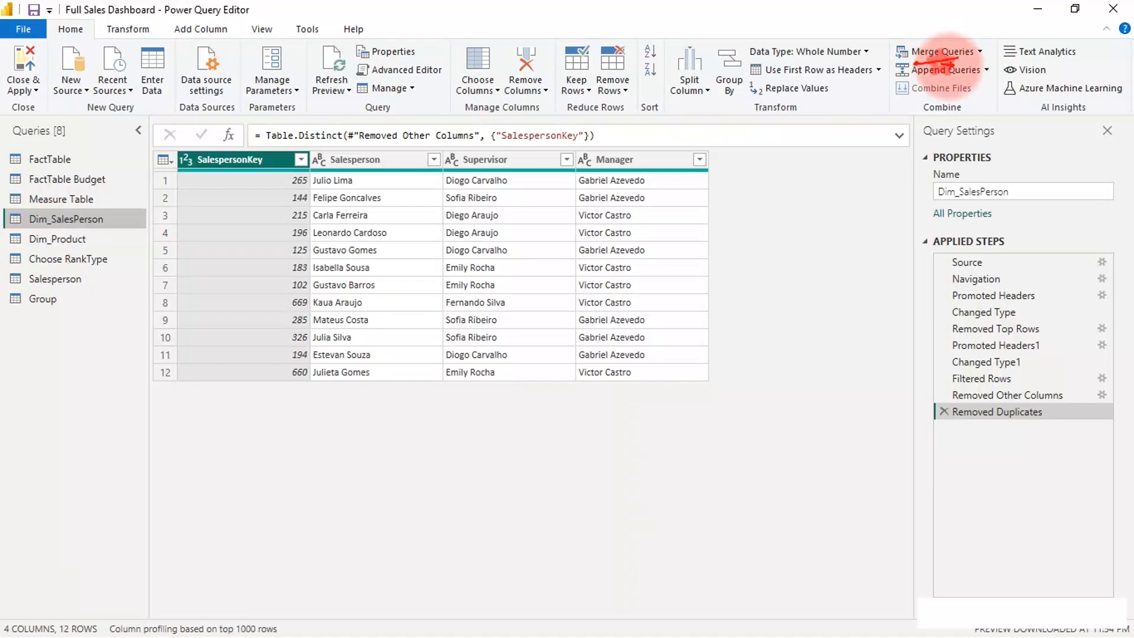
pyautogui.moveTo(760, 159); pyautogui.dragTo(754, 309)
pyautogui.moveTo(840, 167); pyautogui.dragTo(835, 328)
pyautogui.moveTo(898, 160); pyautogui.dragTo(882, 293)
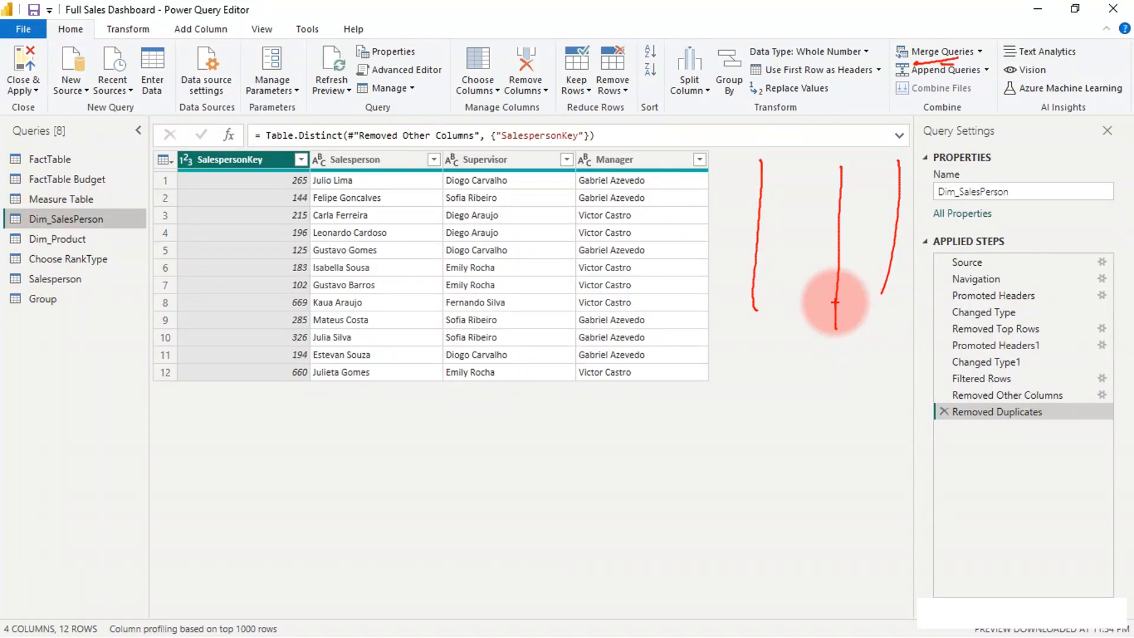
pyautogui.press('Escape')
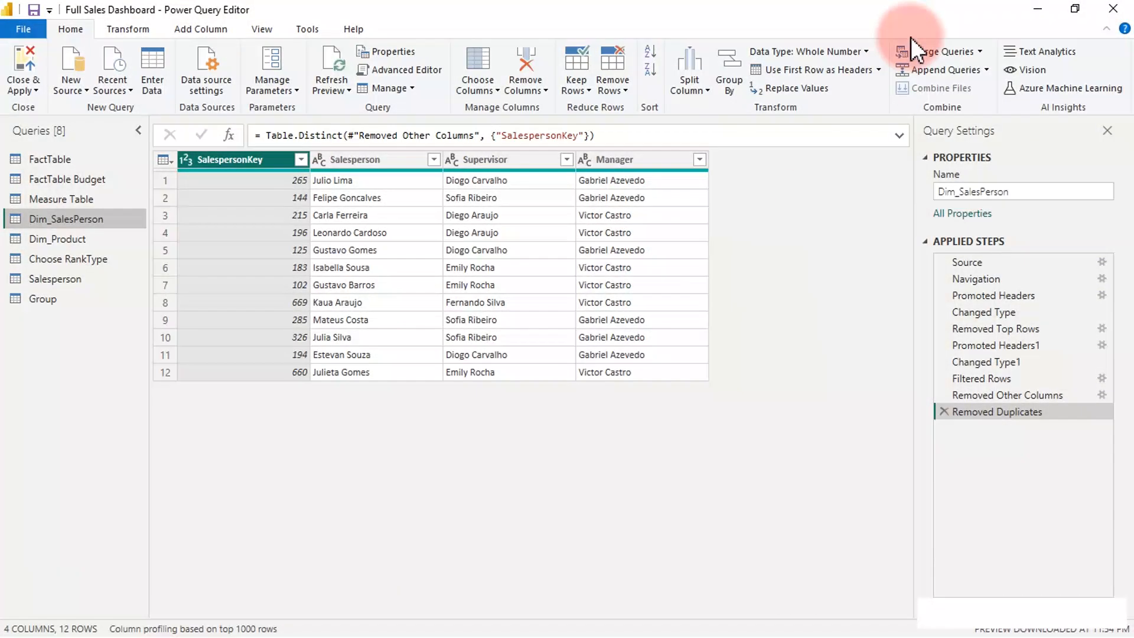
# Step: Merge the Salesperson query into Dim_SalesPerson, matching SalespersonKey to Salesperson ID with a Left Outer join
pyautogui.click(923, 52)
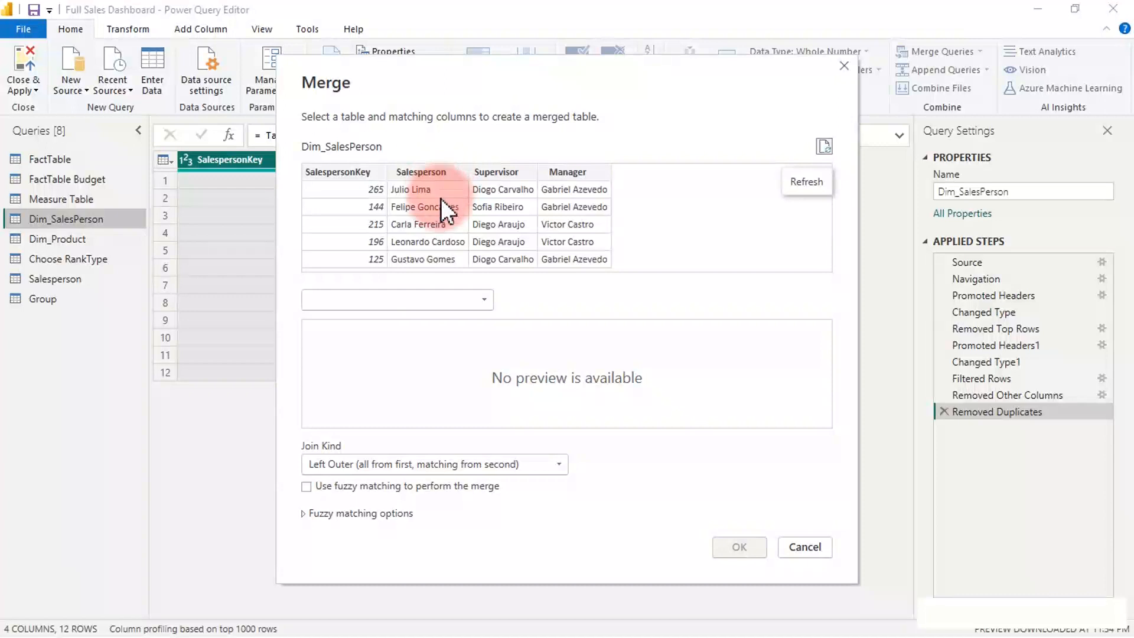
pyautogui.click(451, 302)
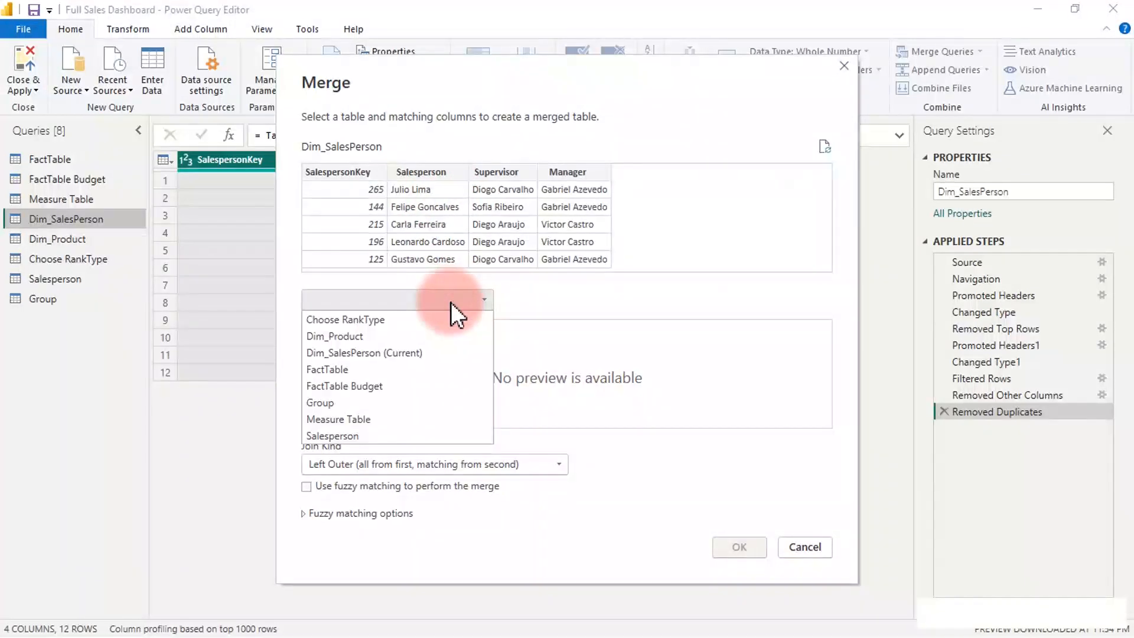
pyautogui.click(353, 435)
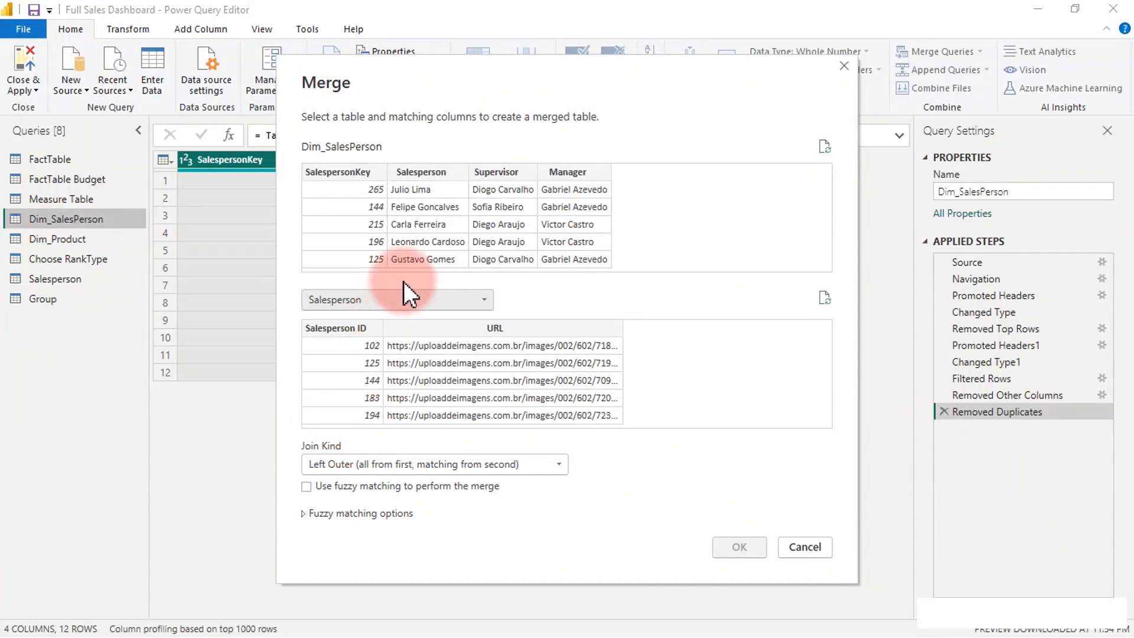
pyautogui.click(358, 170)
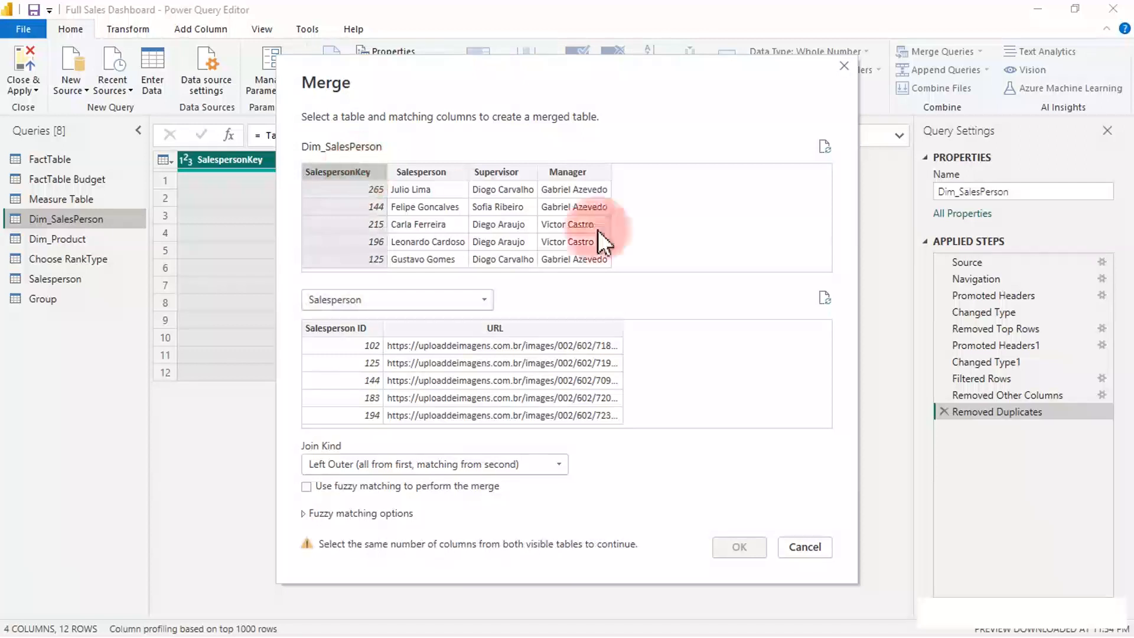
pyautogui.click(356, 328)
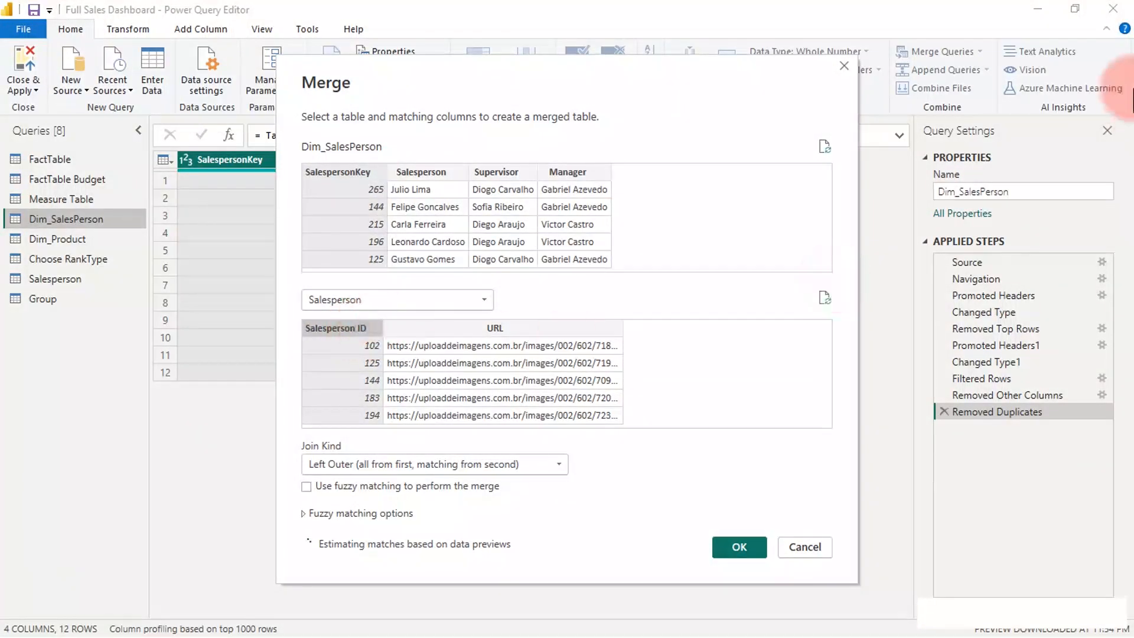
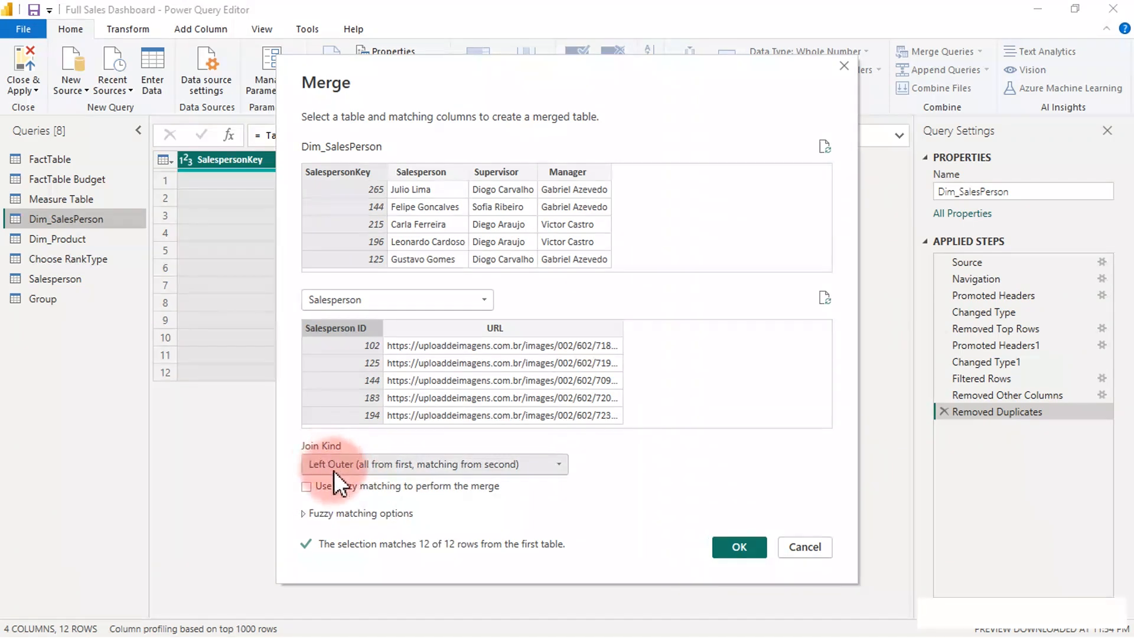
pyautogui.click(739, 546)
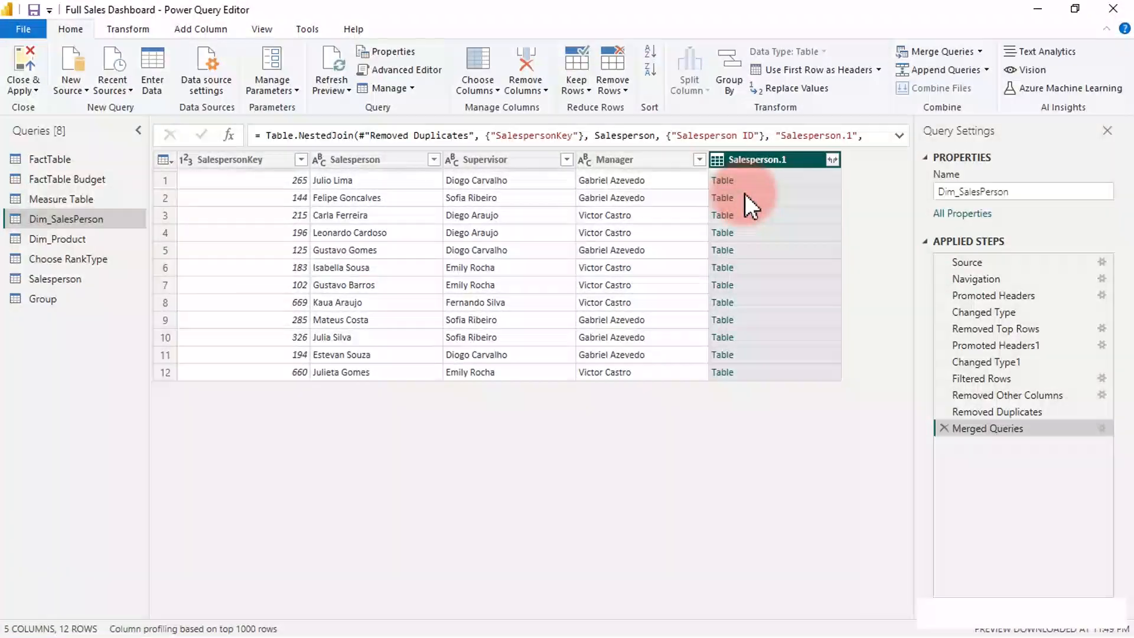
# Step: Expand the merged Salesperson.1 column to only the URL field, without the original column name as prefix
pyautogui.click(831, 158)
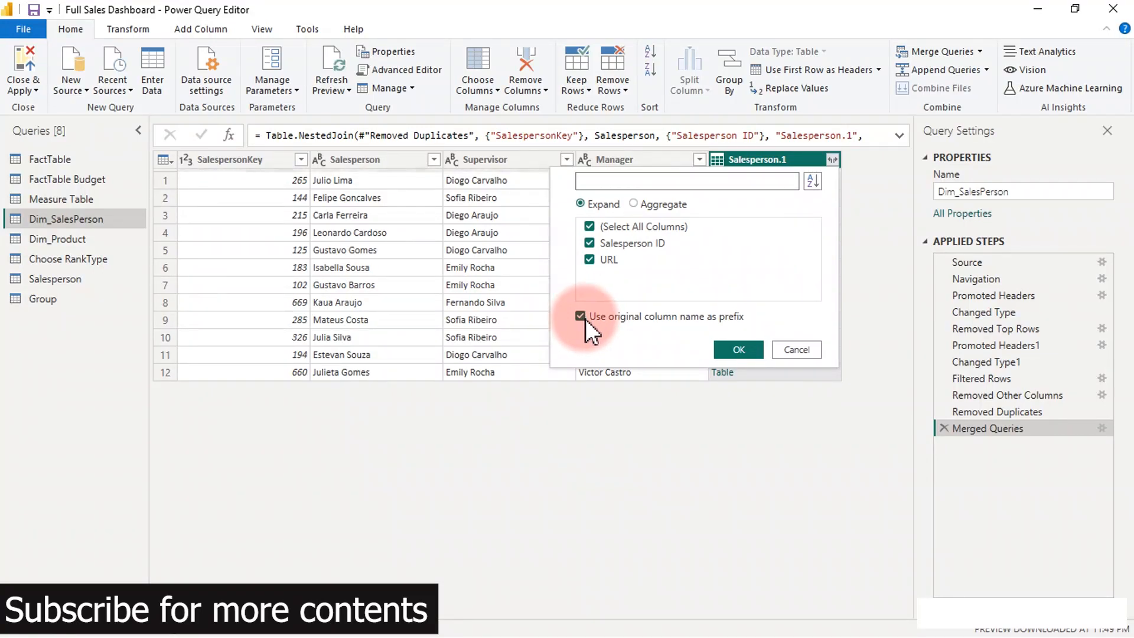
pyautogui.click(583, 319)
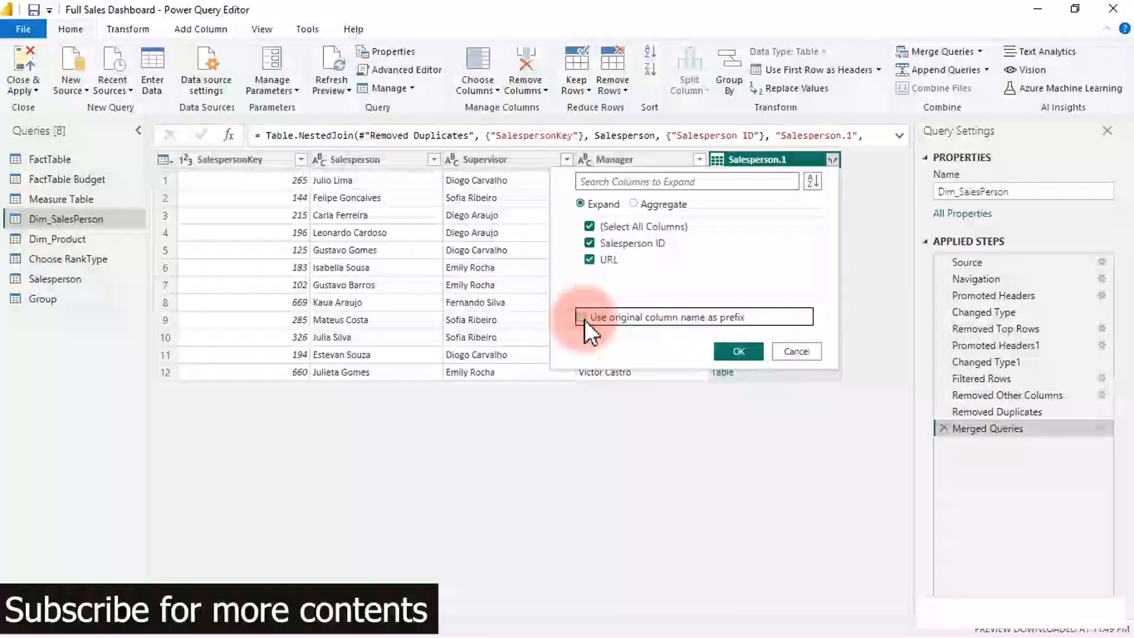
pyautogui.click(589, 243)
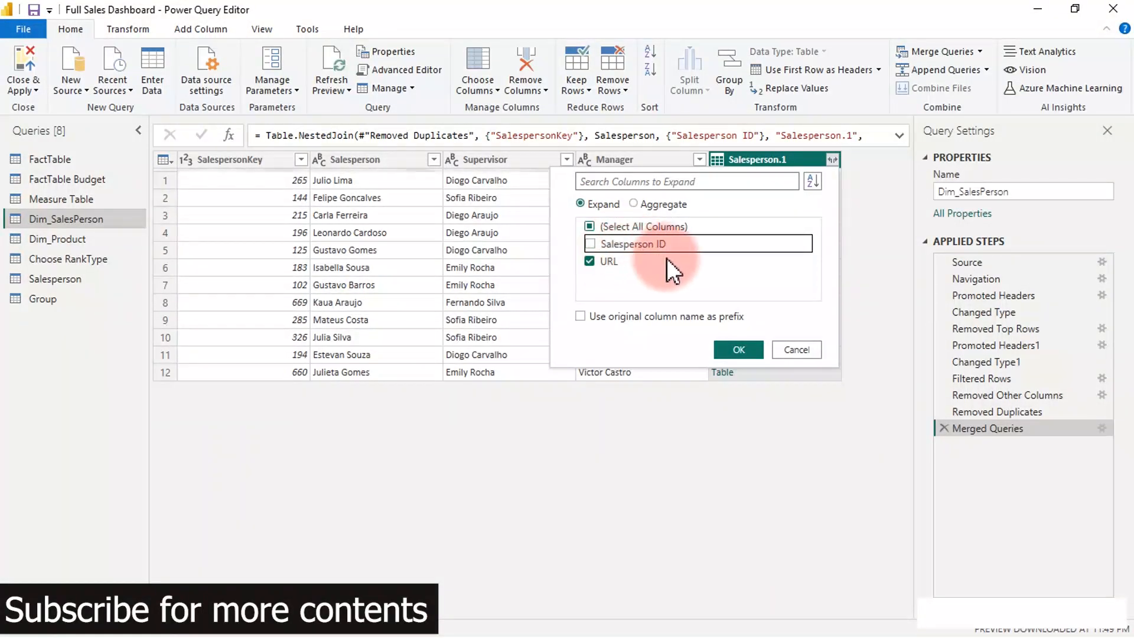
pyautogui.click(738, 350)
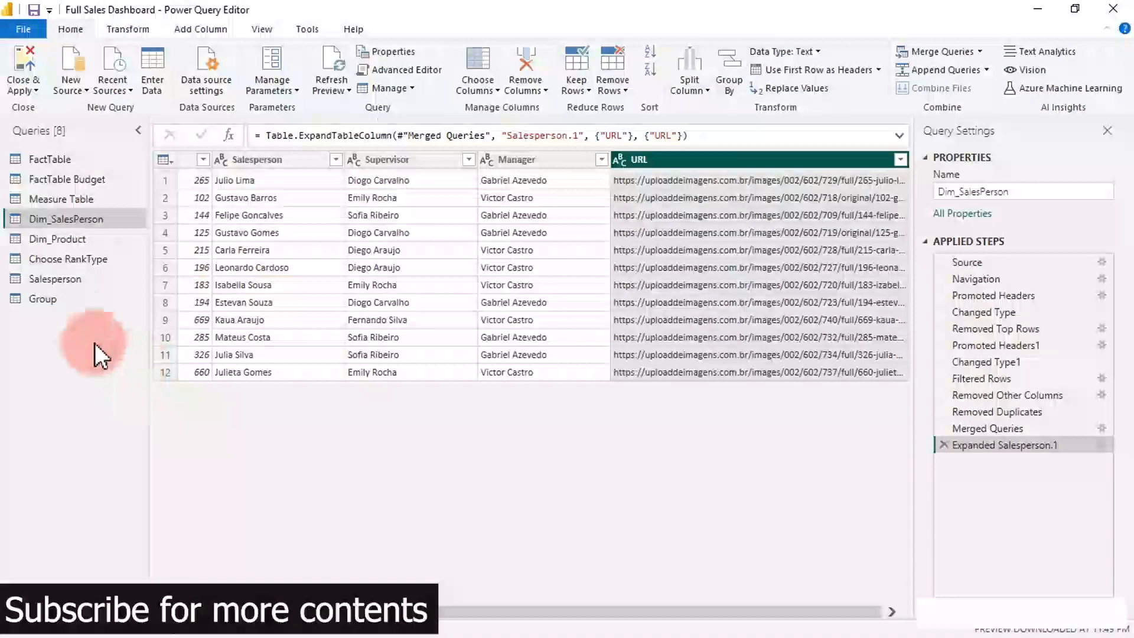
# Step: Merge the Group query into Dim_Product, matching ProductGroup to Group with a Left Outer join
pyautogui.click(69, 302)
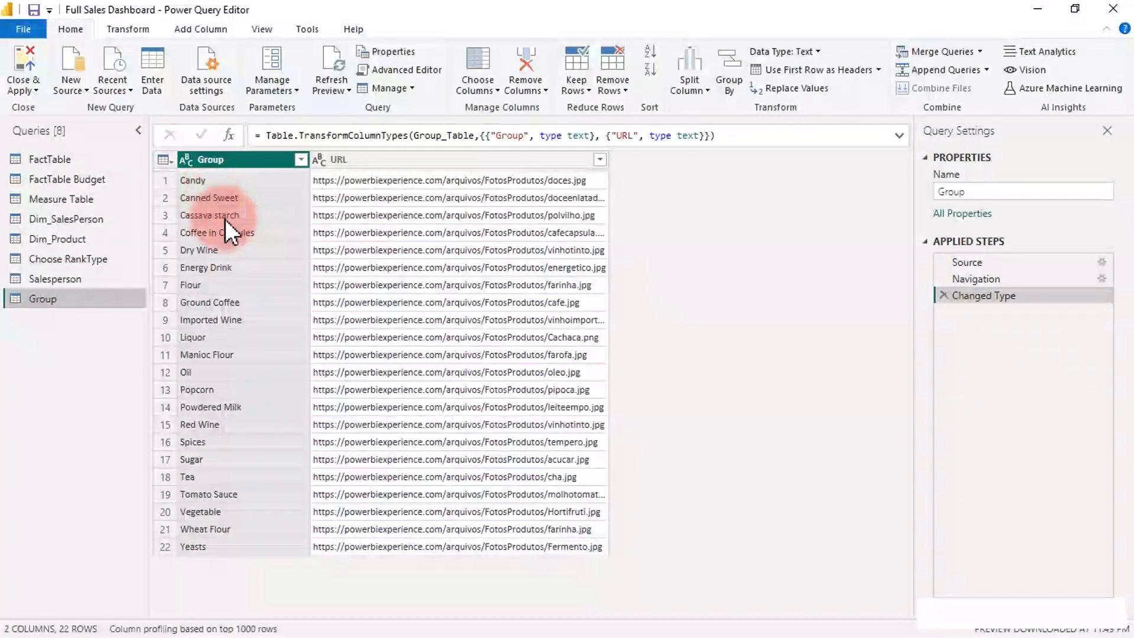
pyautogui.click(50, 238)
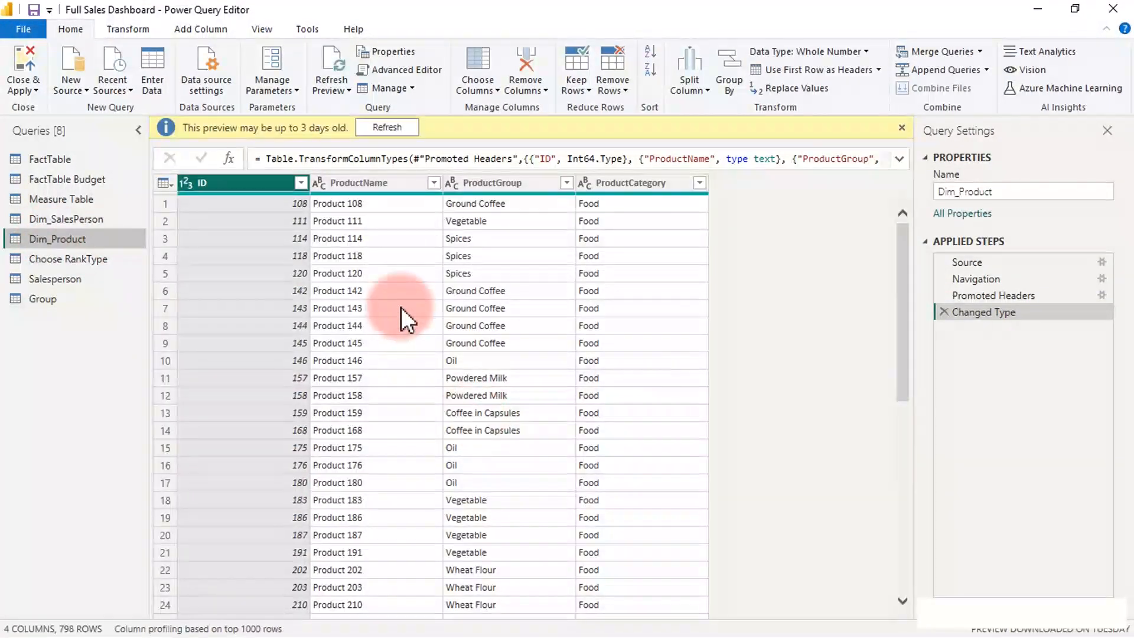
pyautogui.click(480, 183)
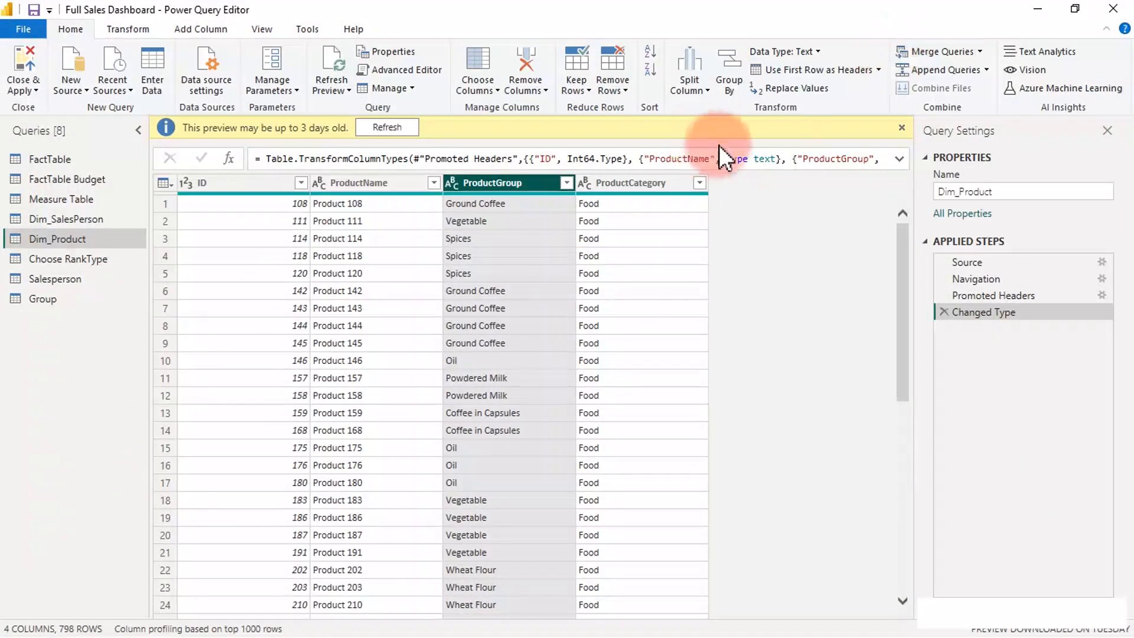
pyautogui.click(943, 52)
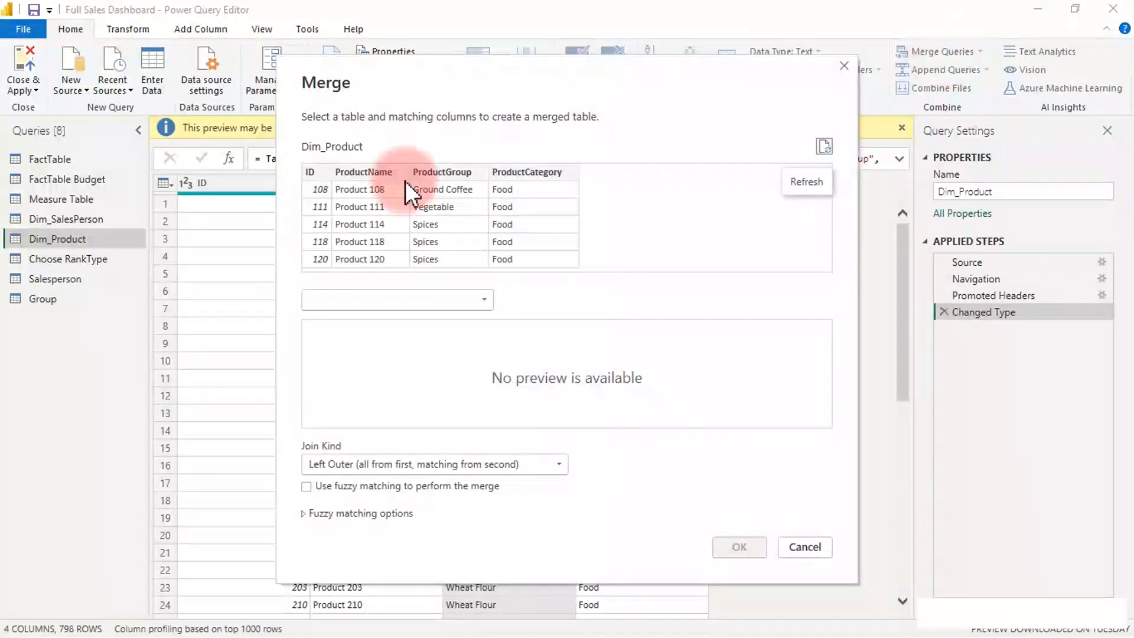
pyautogui.click(415, 302)
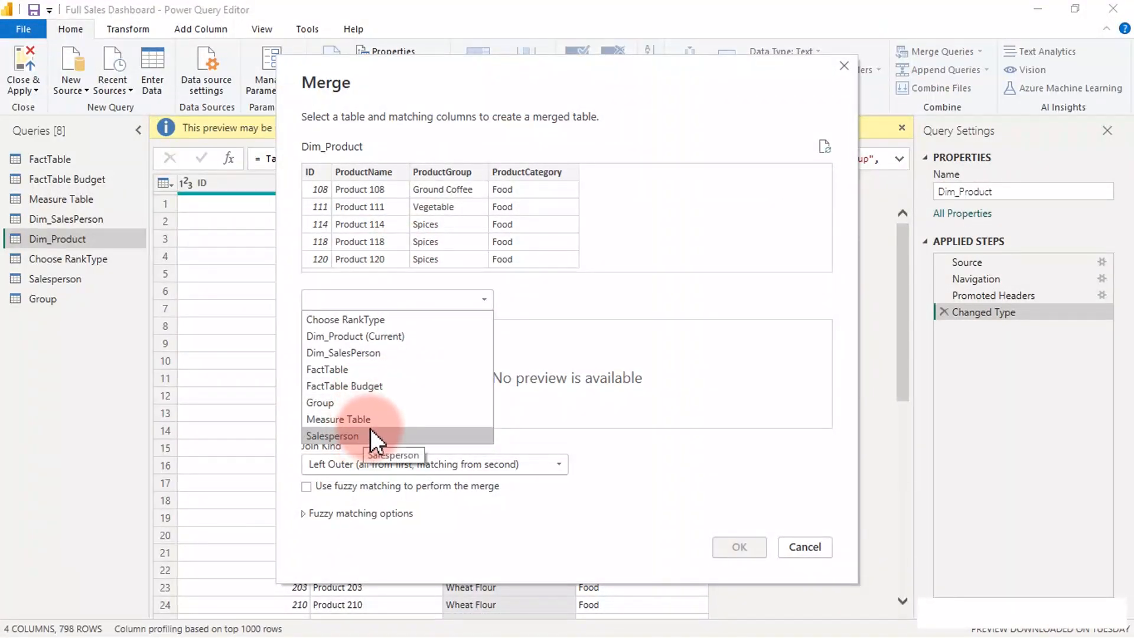
pyautogui.click(330, 401)
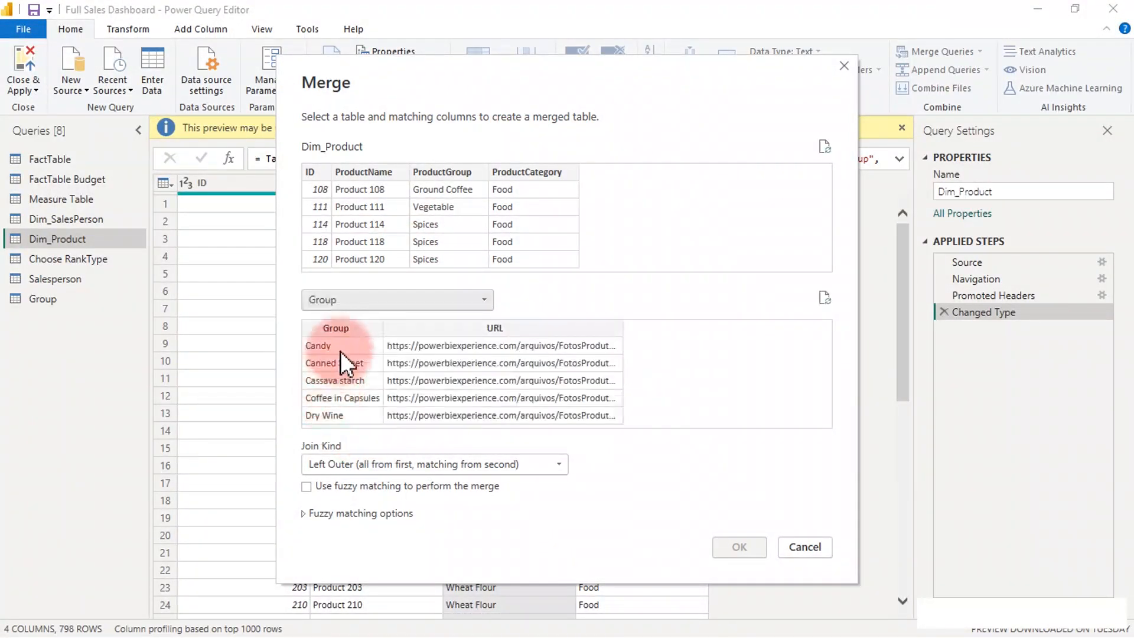
pyautogui.click(343, 327)
pyautogui.click(442, 171)
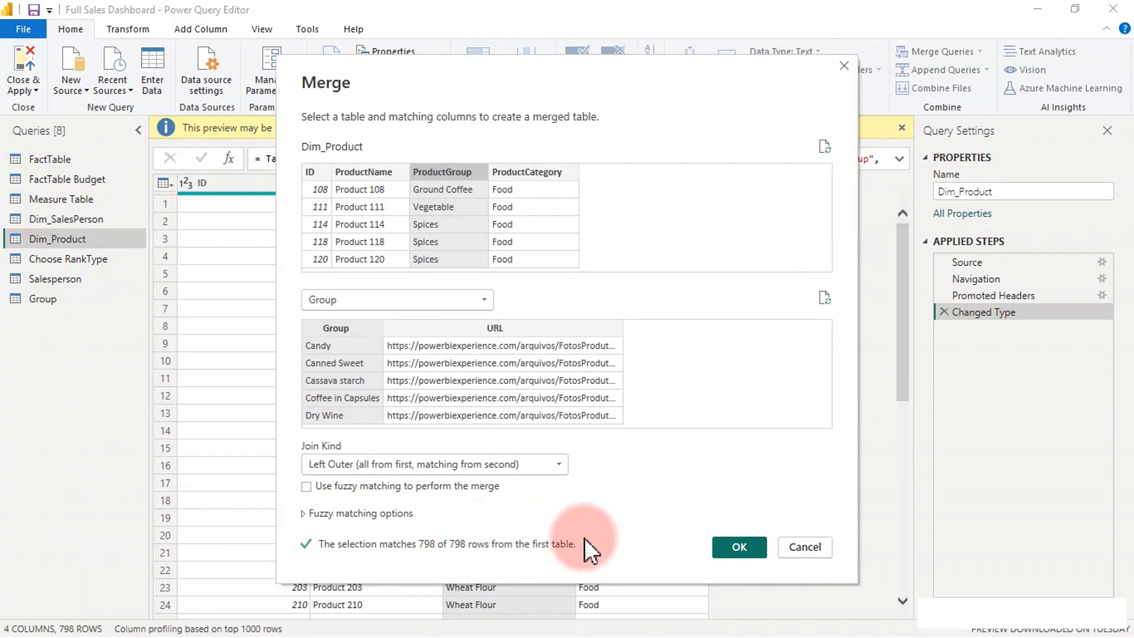
pyautogui.click(723, 546)
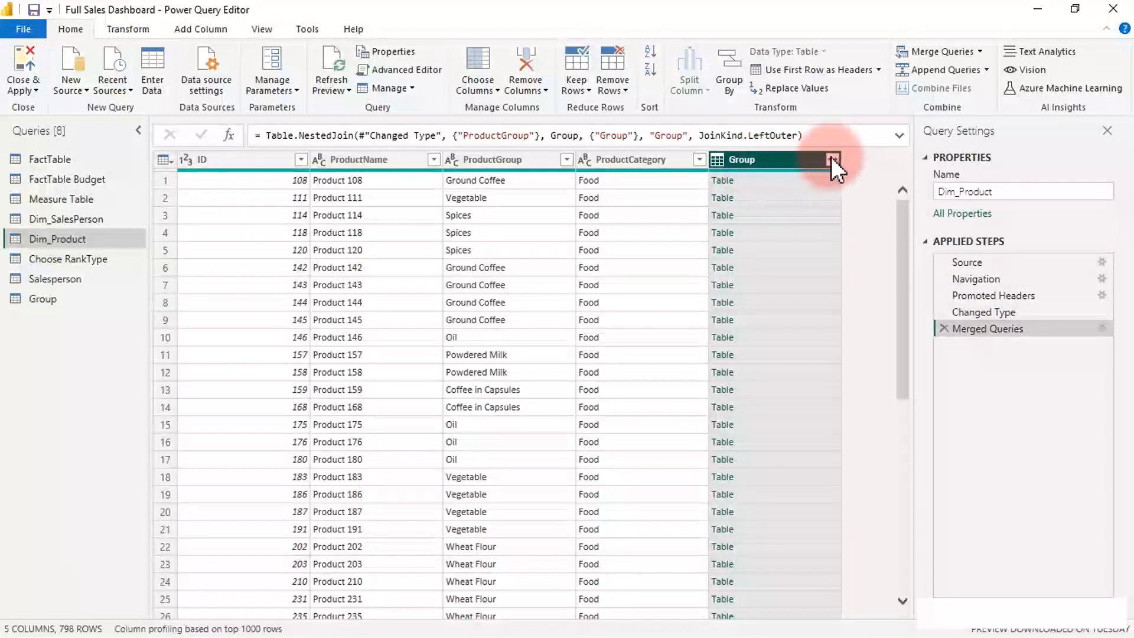
# Step: Expand Dim_Product's merged Group column to only the URL field, without the original column name as prefix
pyautogui.click(832, 160)
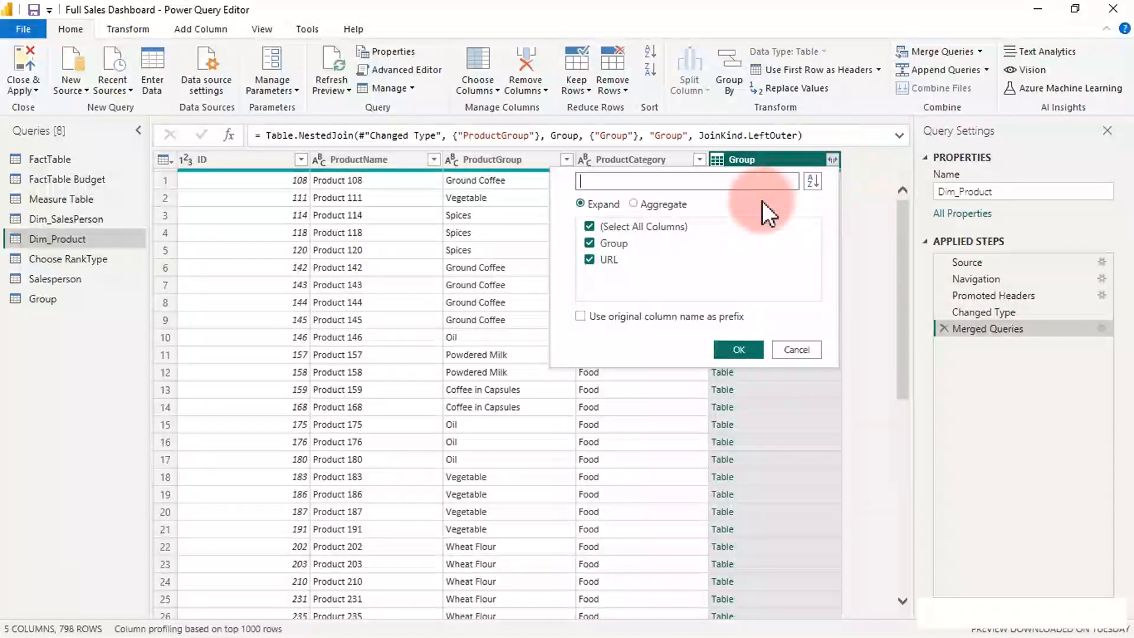
pyautogui.click(591, 238)
pyautogui.click(735, 353)
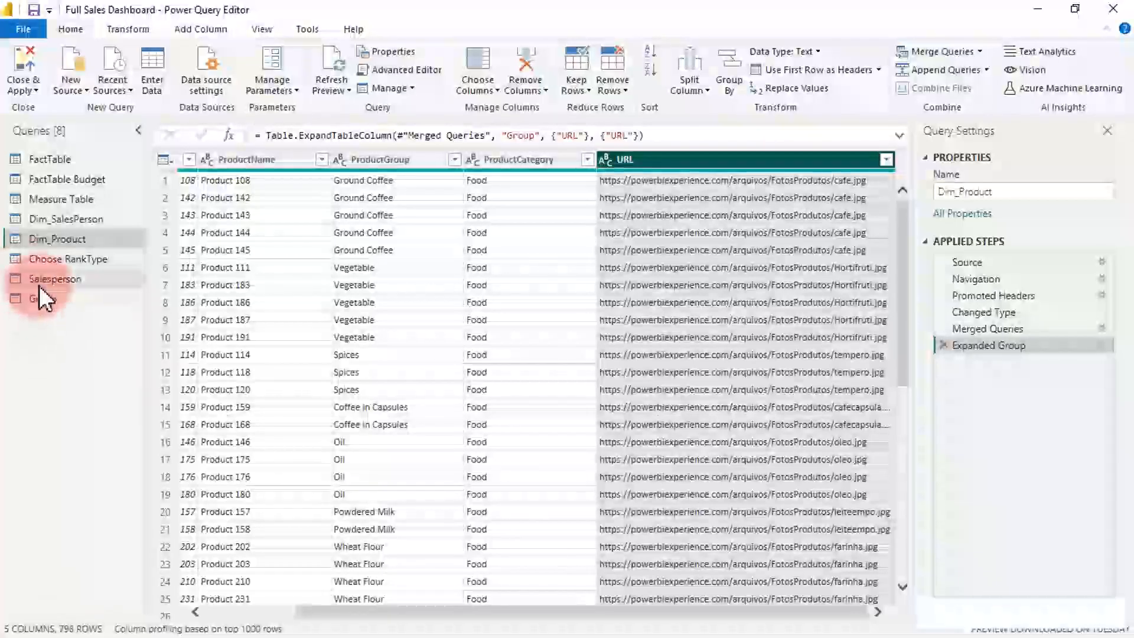
# Step: Try to delete the Salesperson query
pyautogui.click(39, 285)
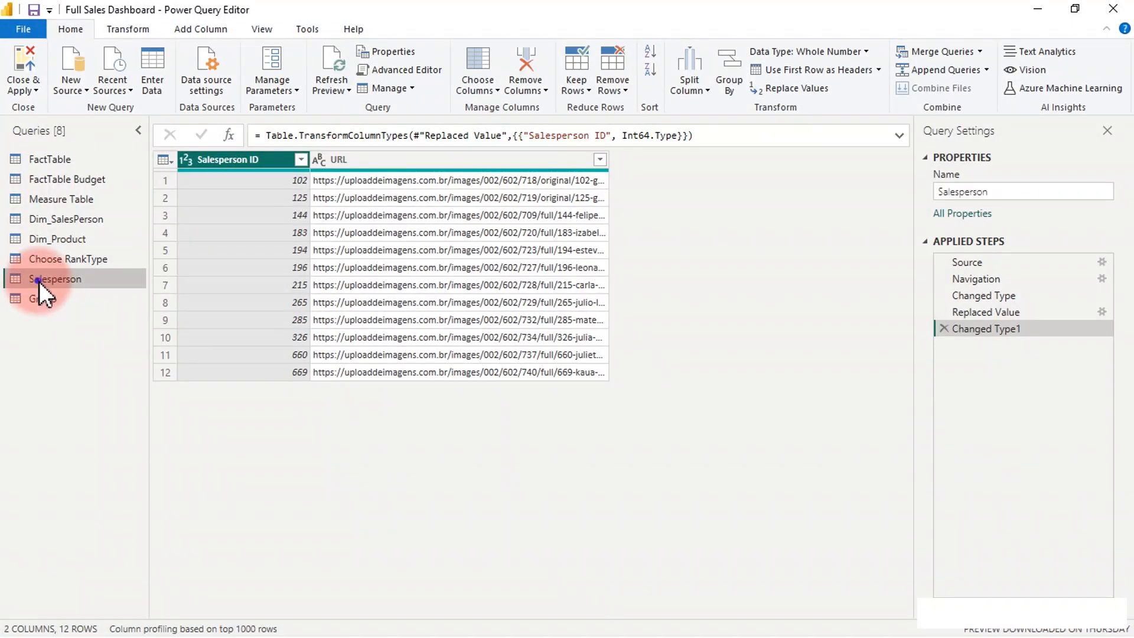
pyautogui.rightClick(39, 281)
pyautogui.click(64, 332)
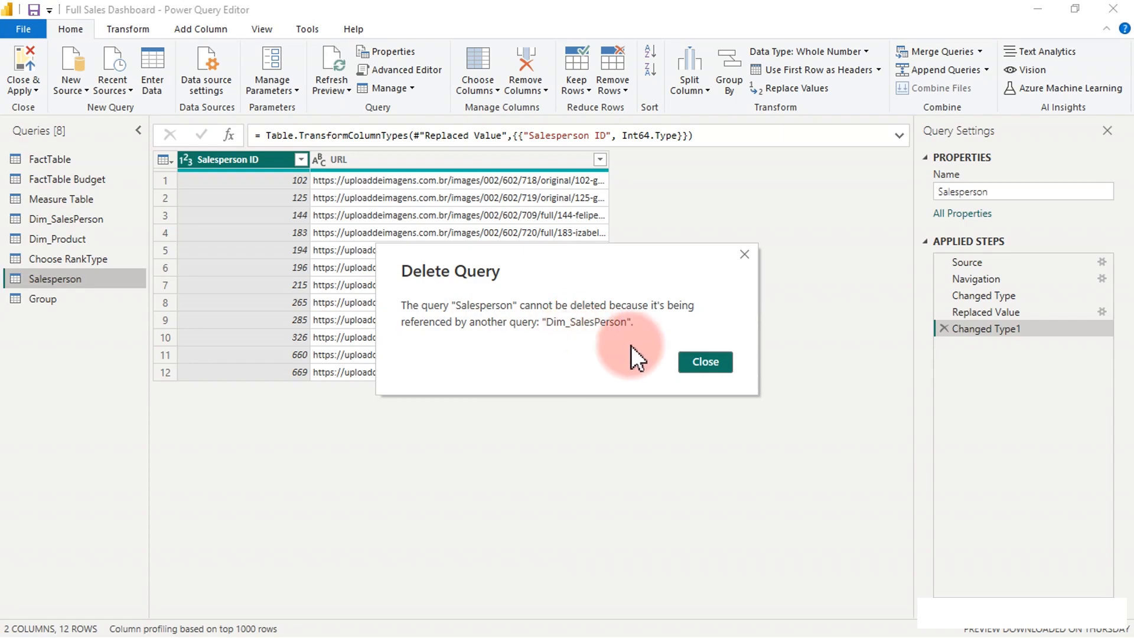
pyautogui.click(696, 359)
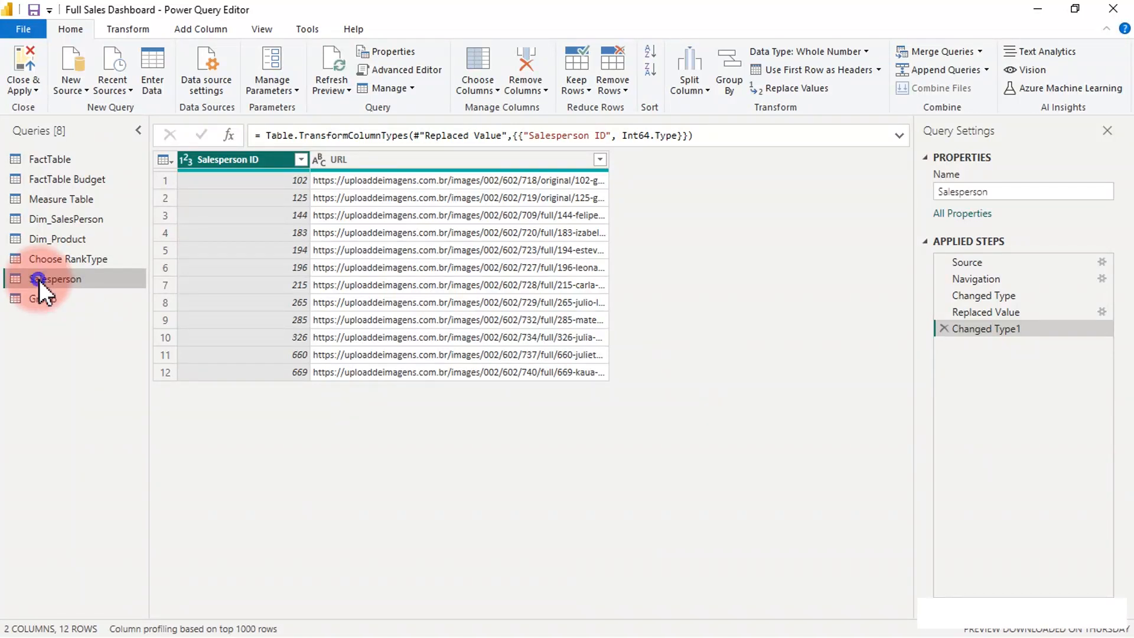
# Step: Disable loading of the Salesperson query into the report and select the Group query
pyautogui.rightClick(39, 280)
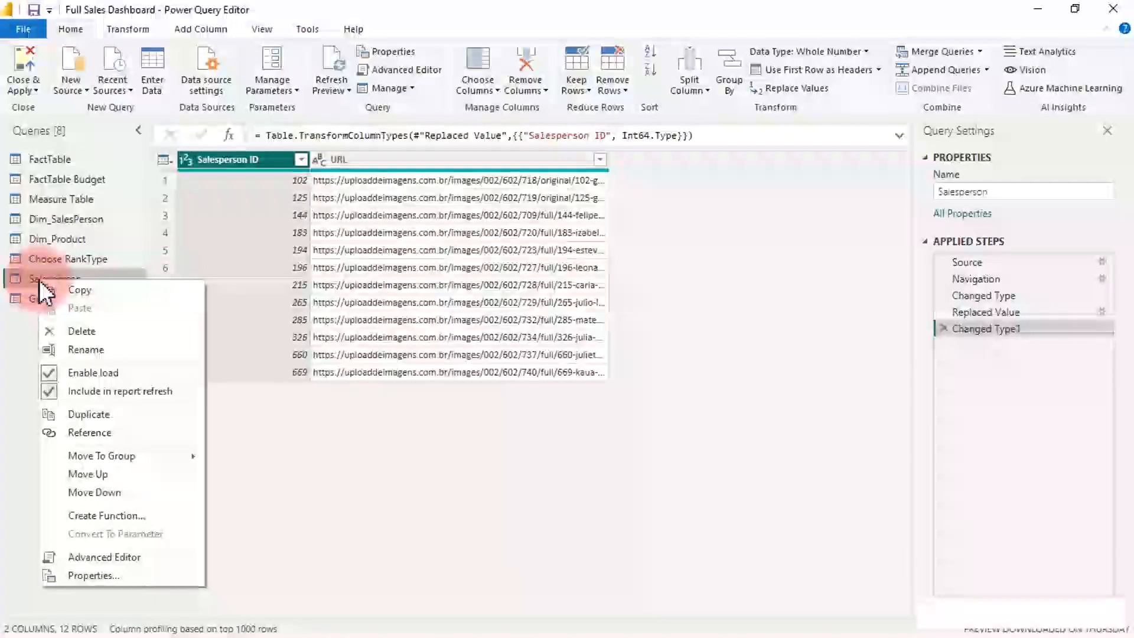
pyautogui.click(50, 376)
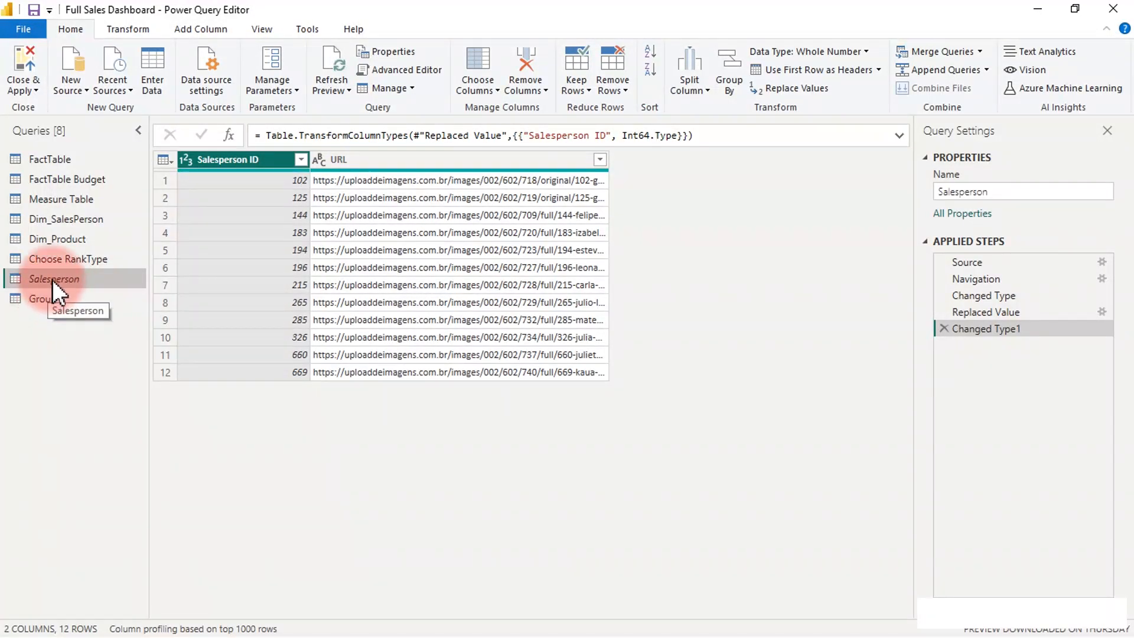
pyautogui.click(46, 297)
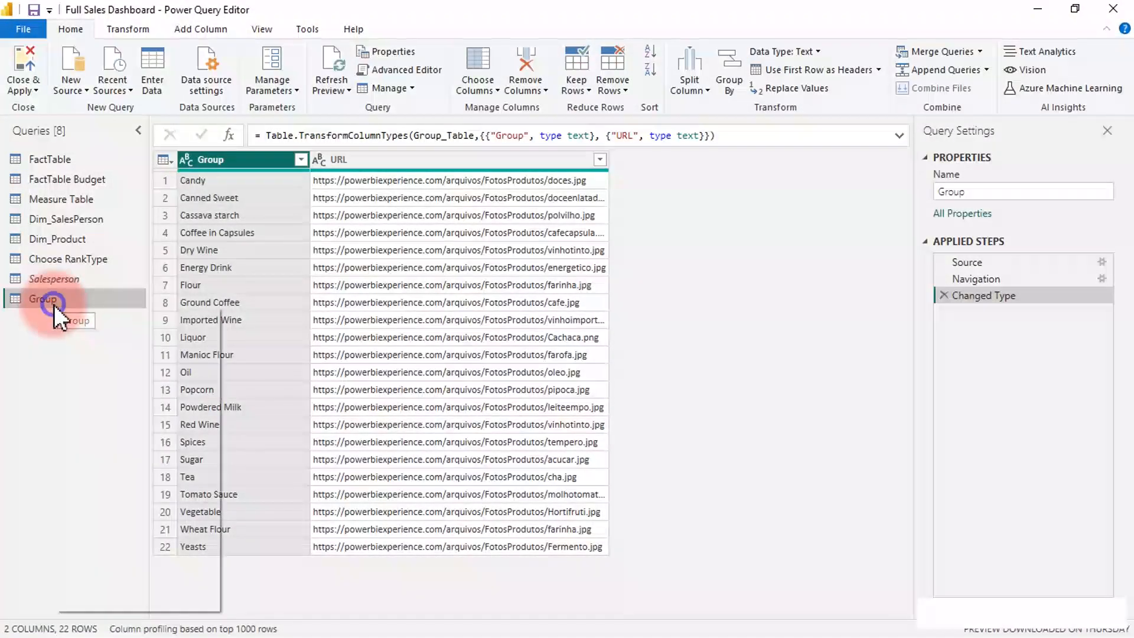
# Step: Disable loading of the Group query into the report and apply the pending query changes
pyautogui.rightClick(54, 304)
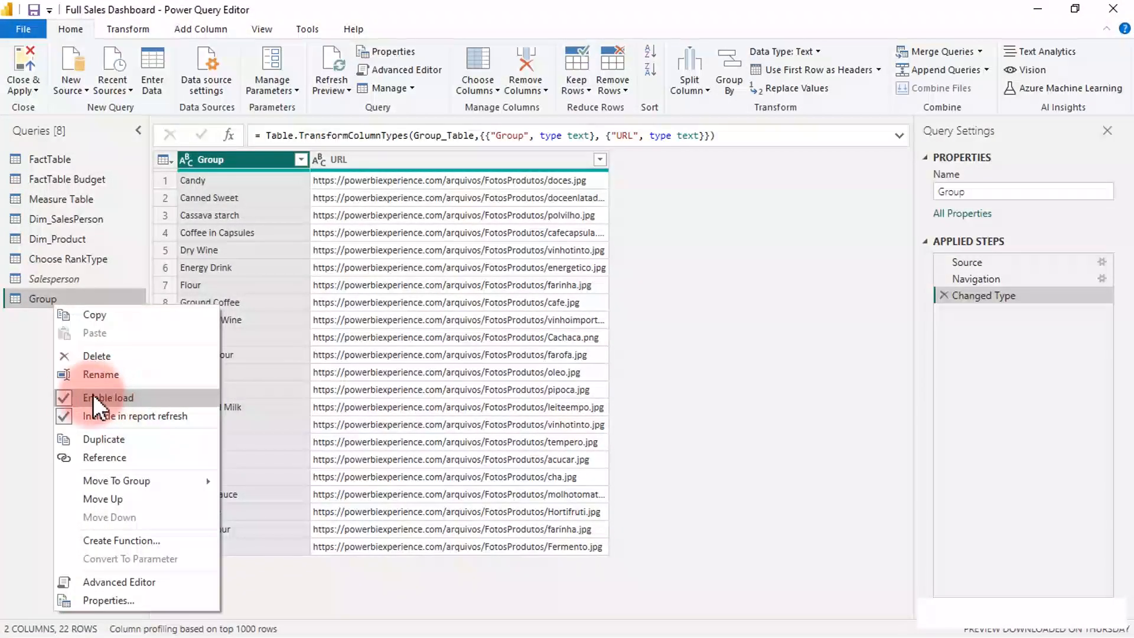
pyautogui.click(66, 396)
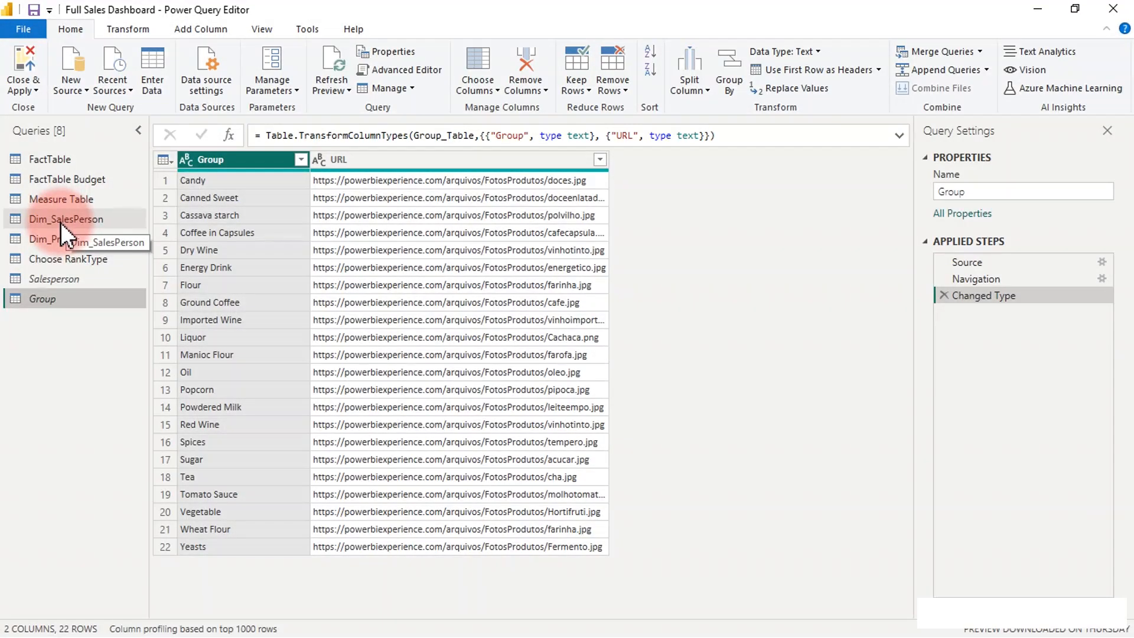
pyautogui.click(26, 60)
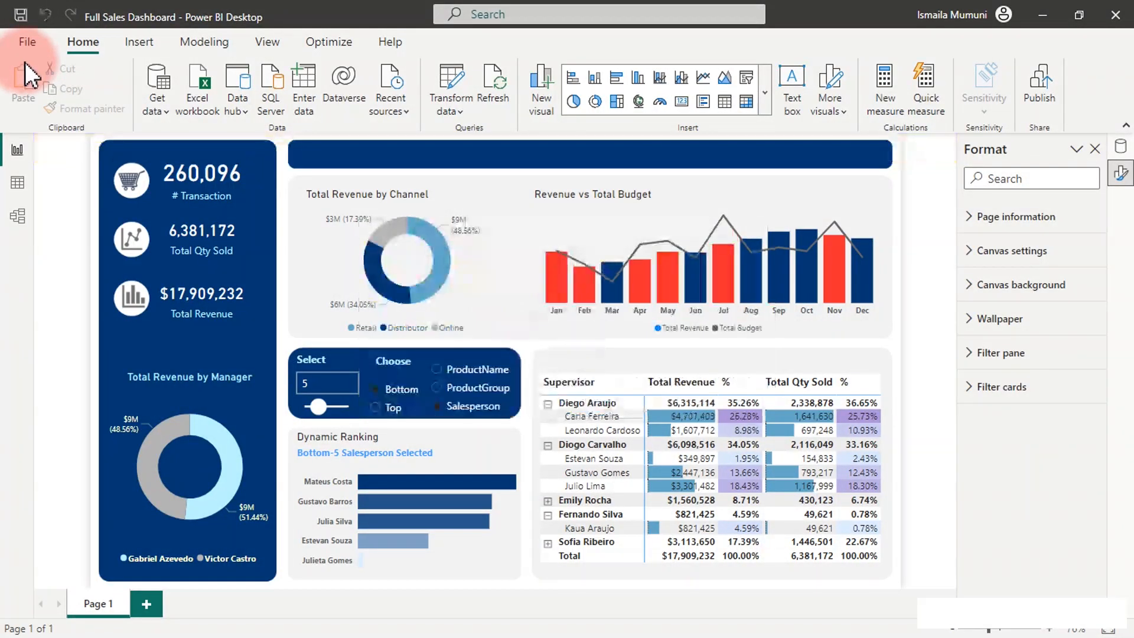
# Step: Examine the Dim_SalesPerson and Dim_Product table data for the merged URL columns
pyautogui.click(18, 182)
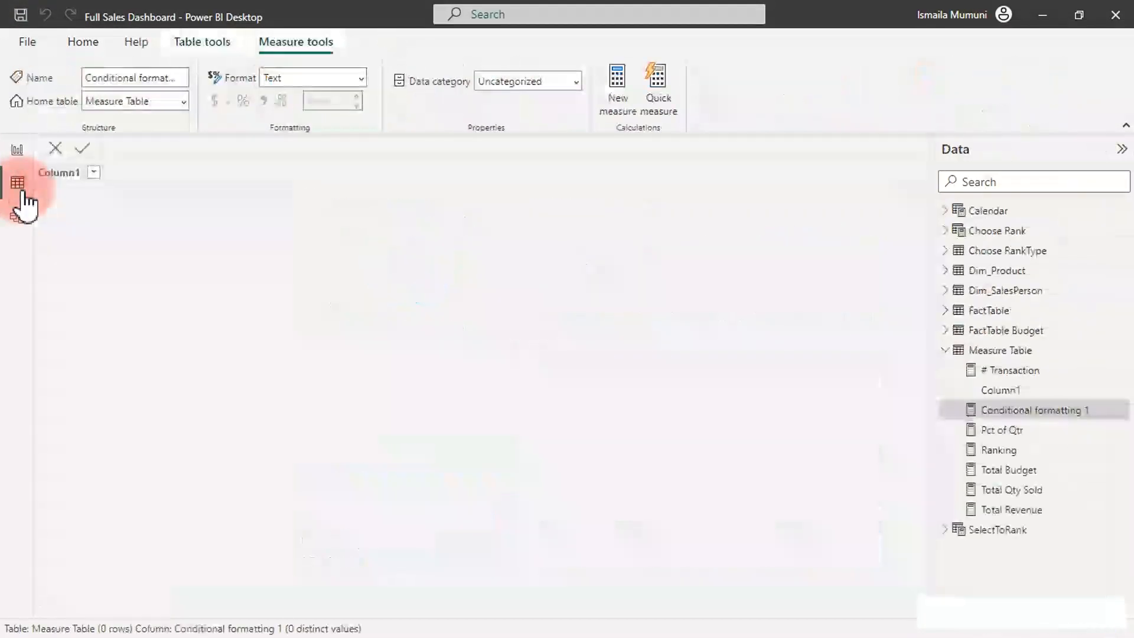
pyautogui.click(969, 290)
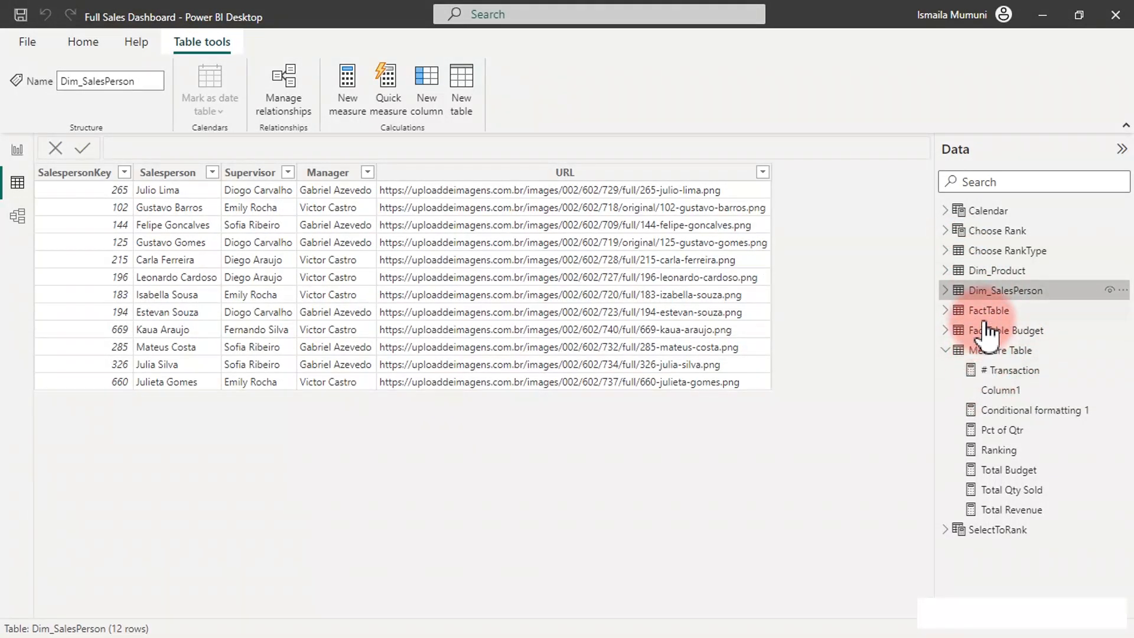
pyautogui.click(981, 273)
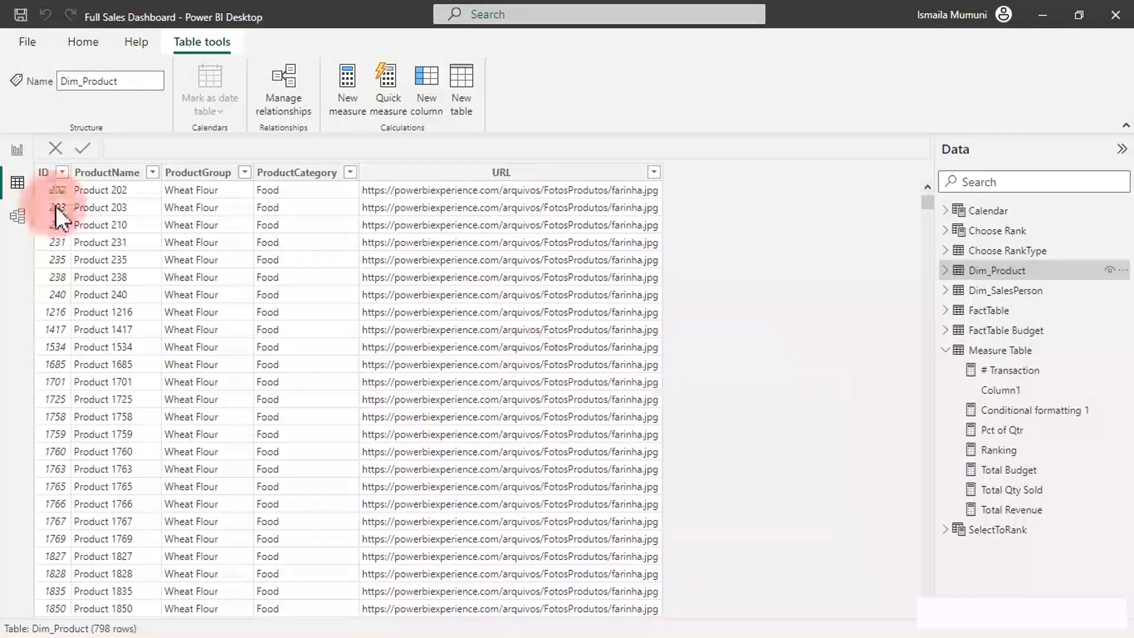
# Step: Return to the report and rename Page 1 as Dashboard
pyautogui.click(17, 150)
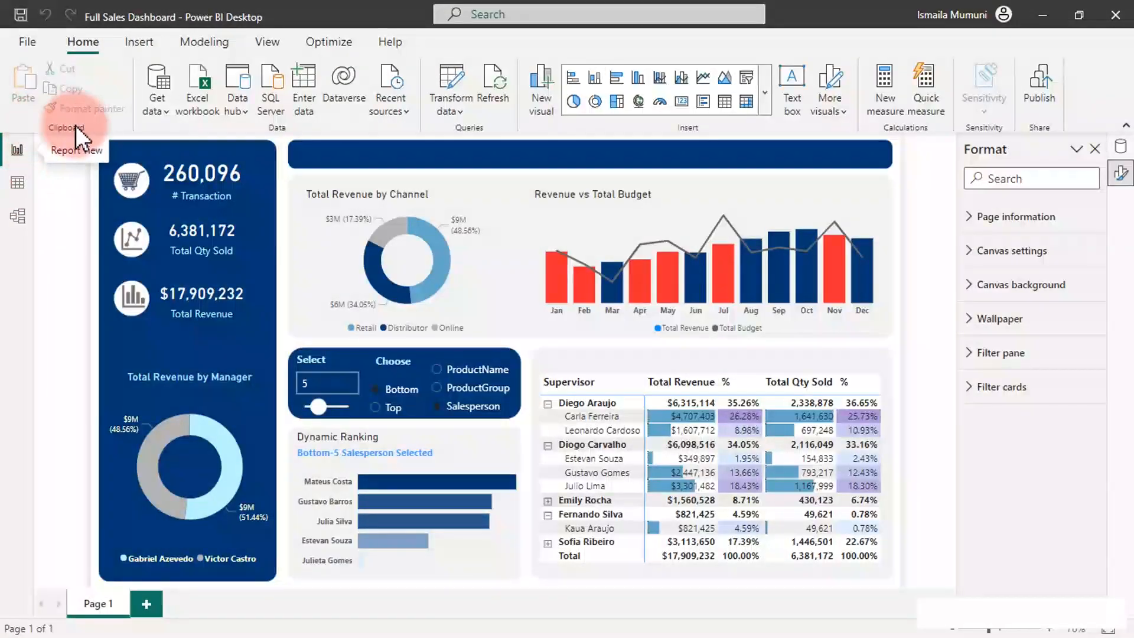
pyautogui.doubleClick(96, 605)
pyautogui.write('cA')
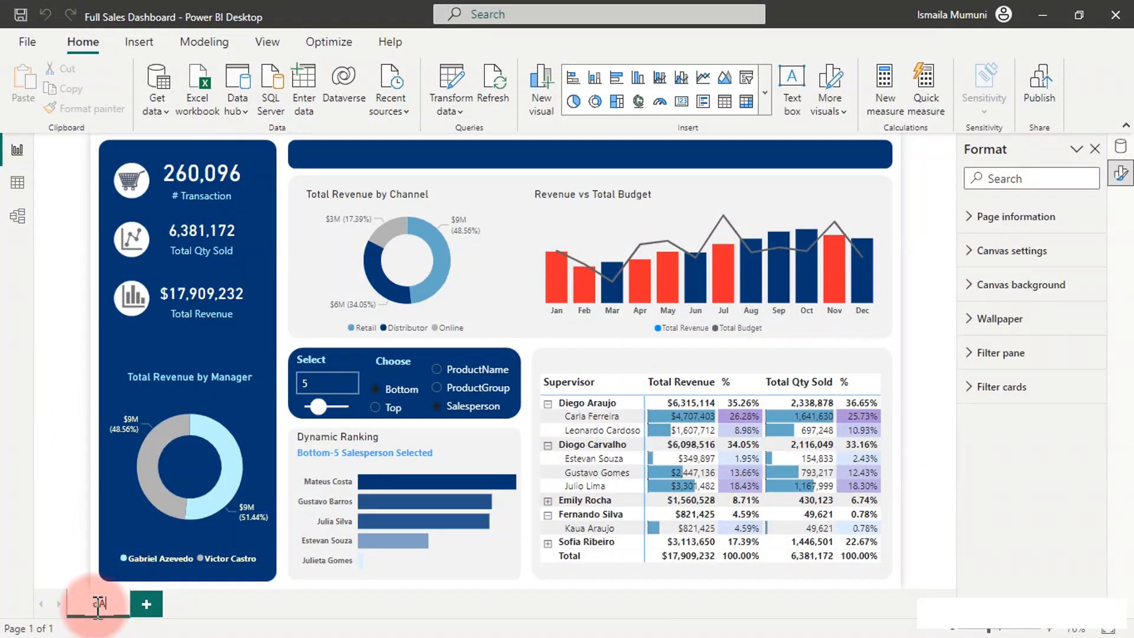
pyautogui.write('S')
pyautogui.press('BackSpace')
pyautogui.press('BackSpace')
pyautogui.press('BackSpace')
pyautogui.write('Dashboard')
pyautogui.press('Return')
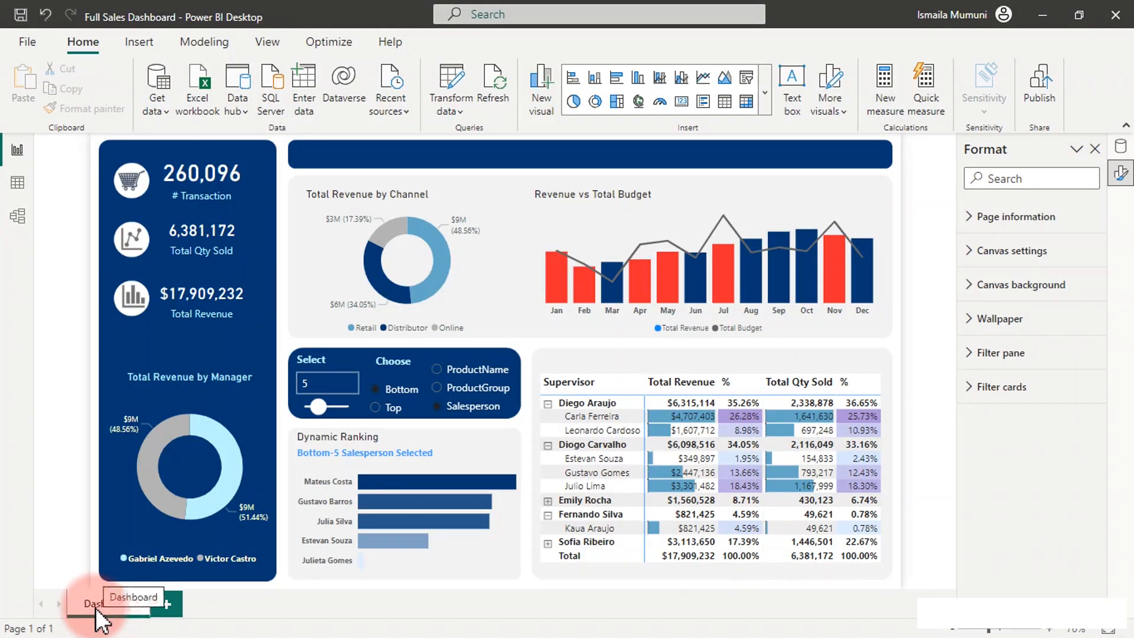
# Step: Add a new report page named Sales Person Tooltip and hide it
pyautogui.click(170, 608)
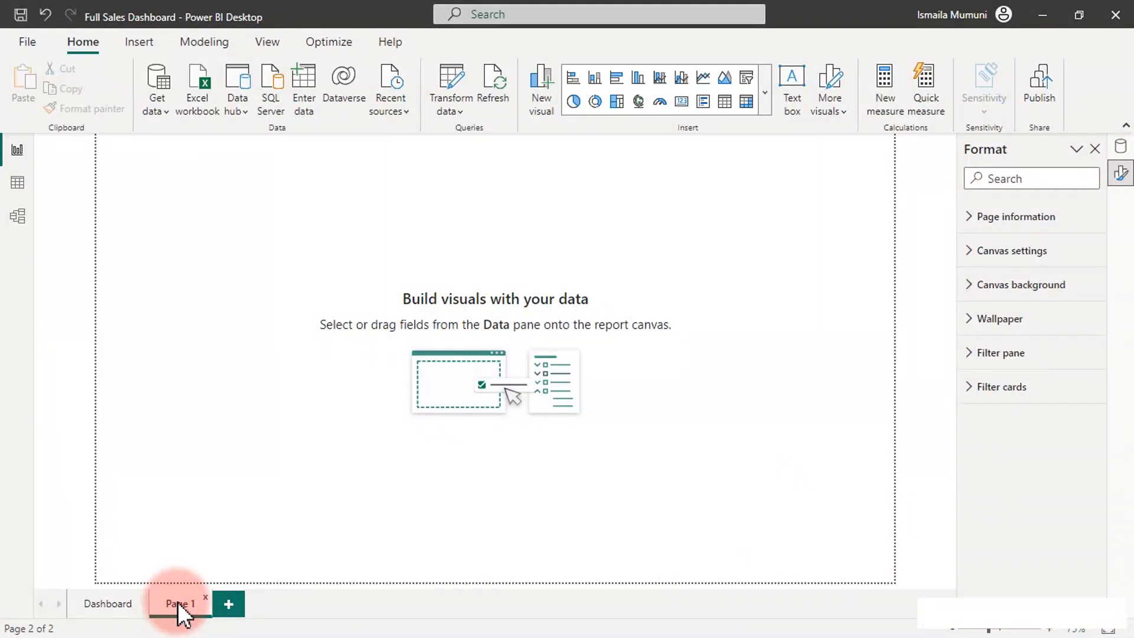
pyautogui.doubleClick(178, 601)
pyautogui.write('Sales Person Tooltip')
pyautogui.press('Return')
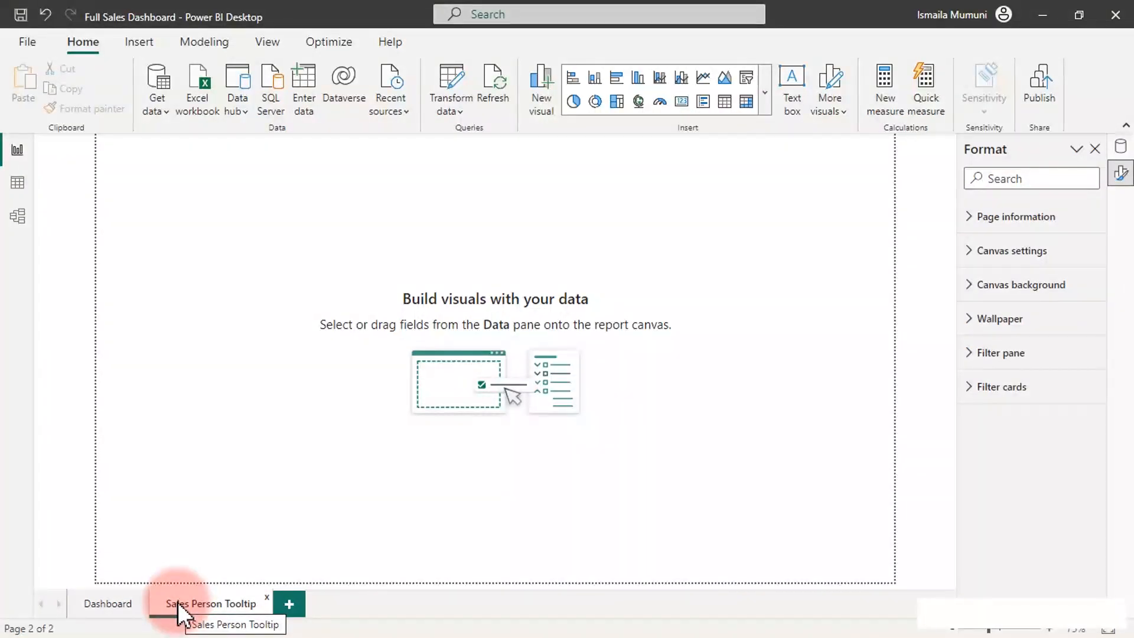
pyautogui.rightClick(178, 601)
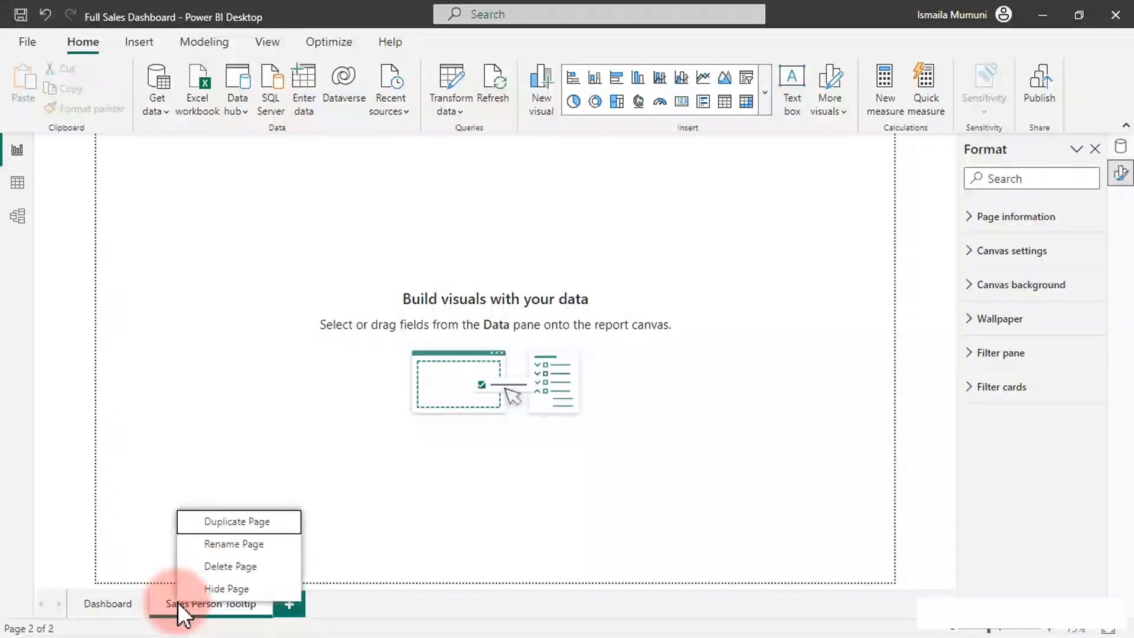
pyautogui.click(222, 587)
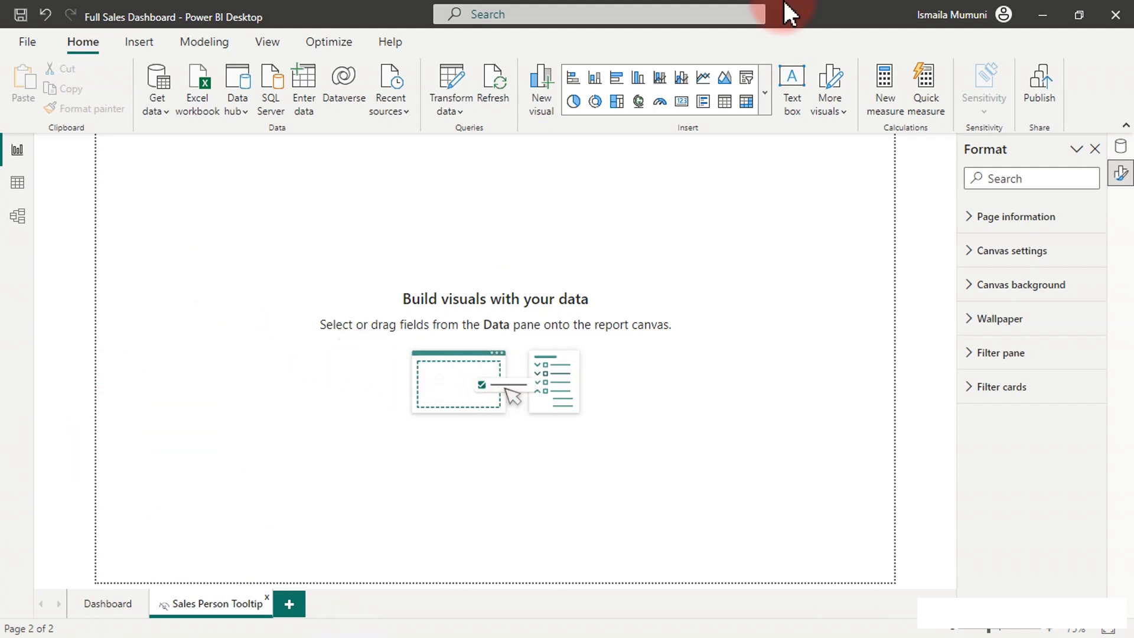
# Step: Set the page type of the Sales Person Tooltip page to Tooltip
pyautogui.click(998, 220)
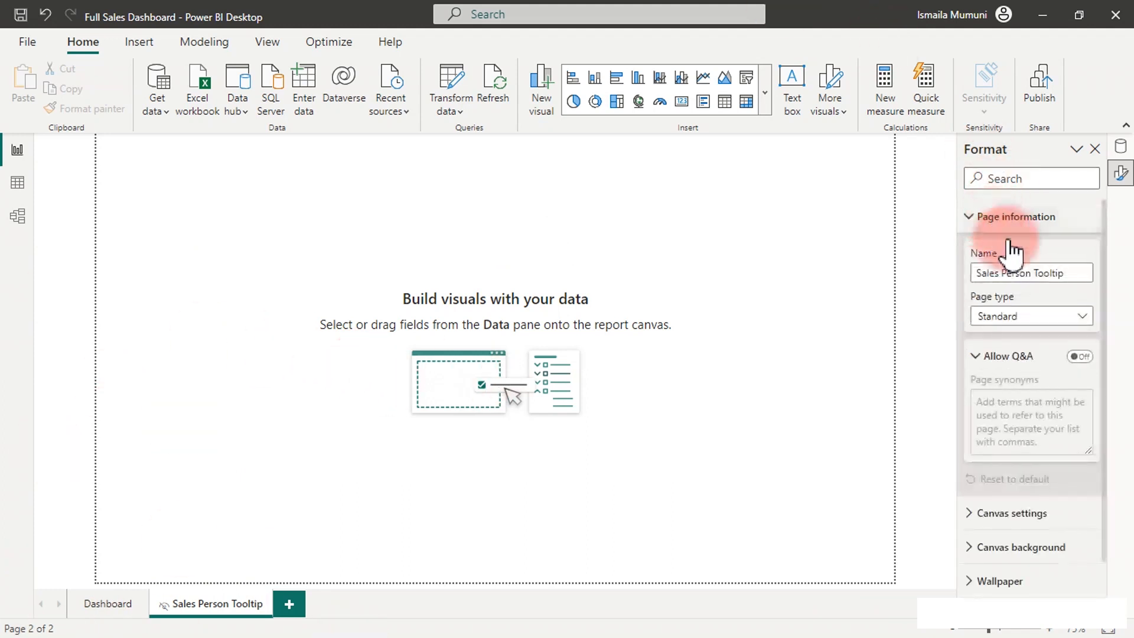
pyautogui.click(1041, 316)
pyautogui.click(1014, 357)
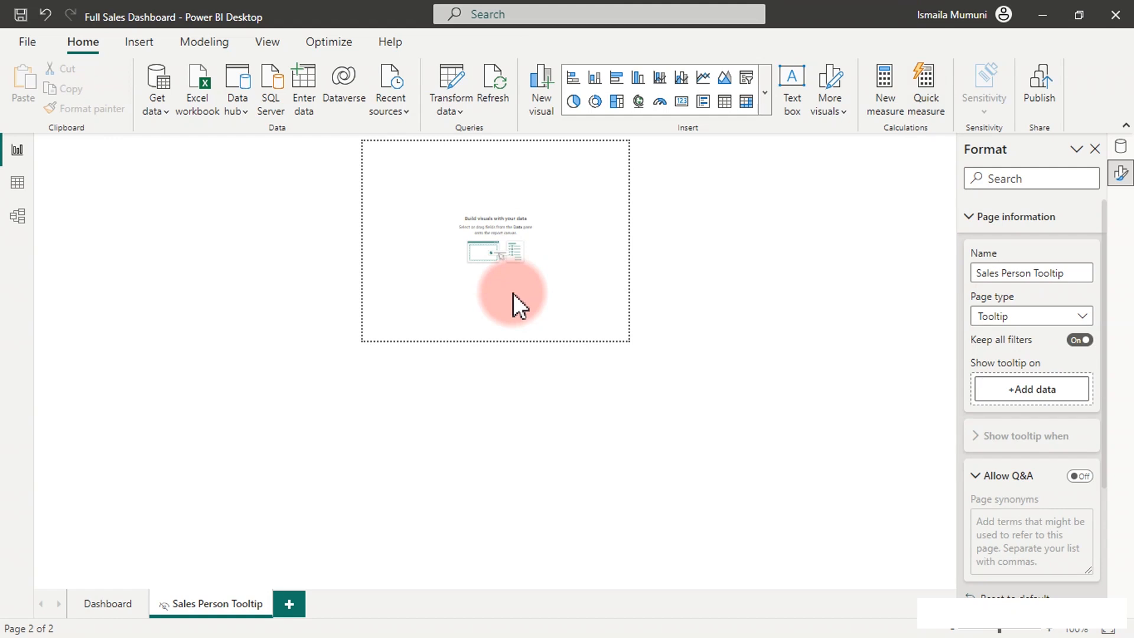
pyautogui.click(1012, 229)
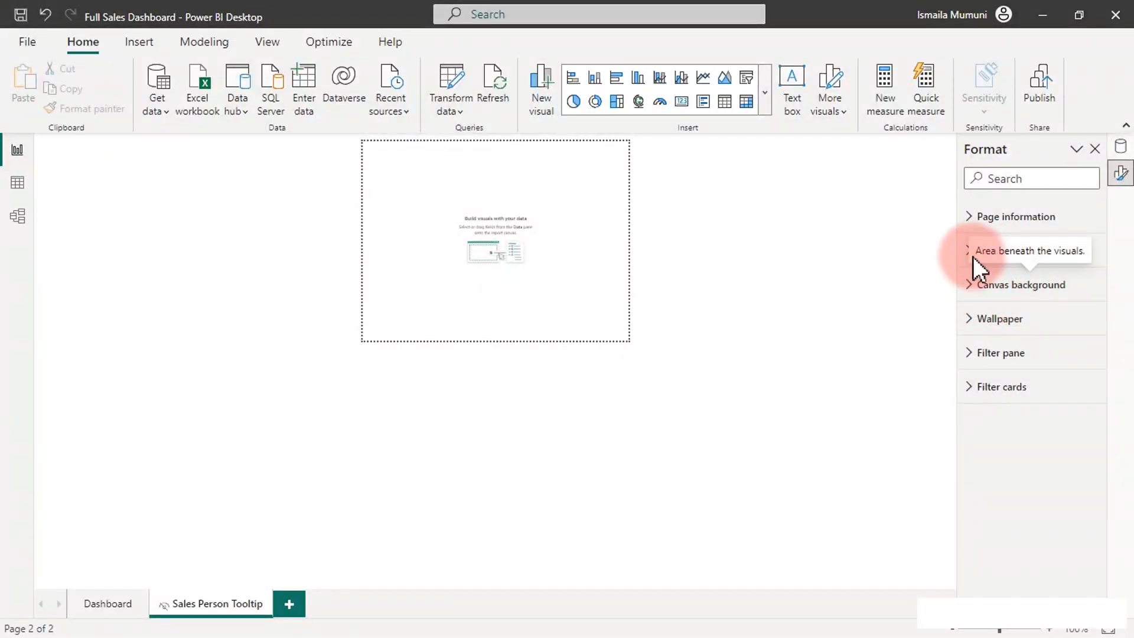
# Step: Give the tooltip page a Custom canvas size with a height of 500 px and a width of 350 px
pyautogui.click(987, 258)
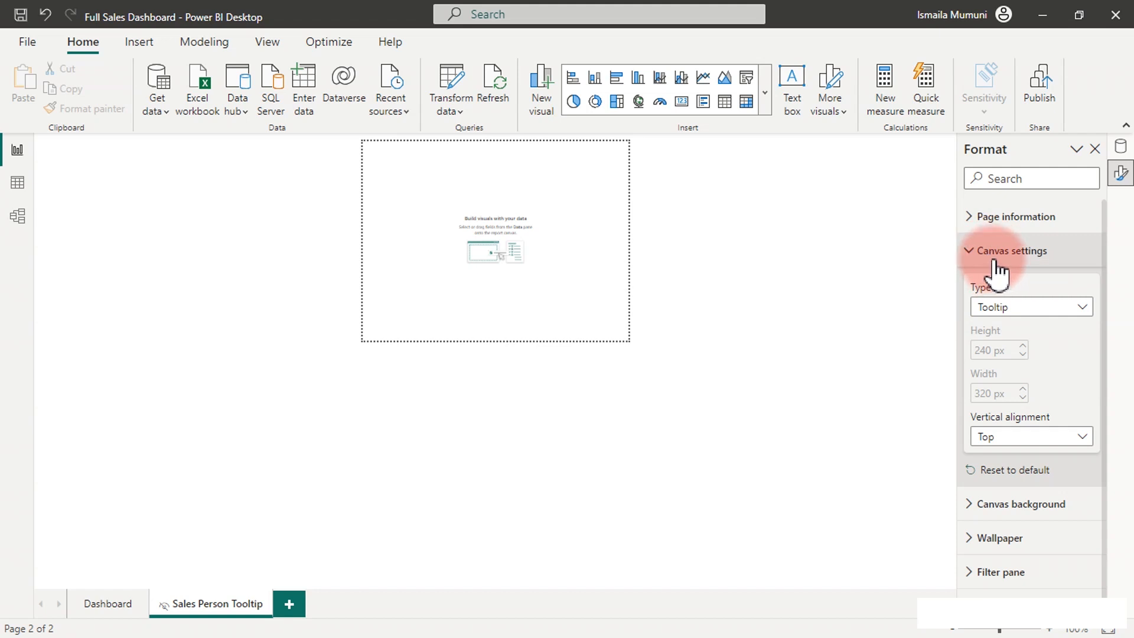
pyautogui.click(1007, 305)
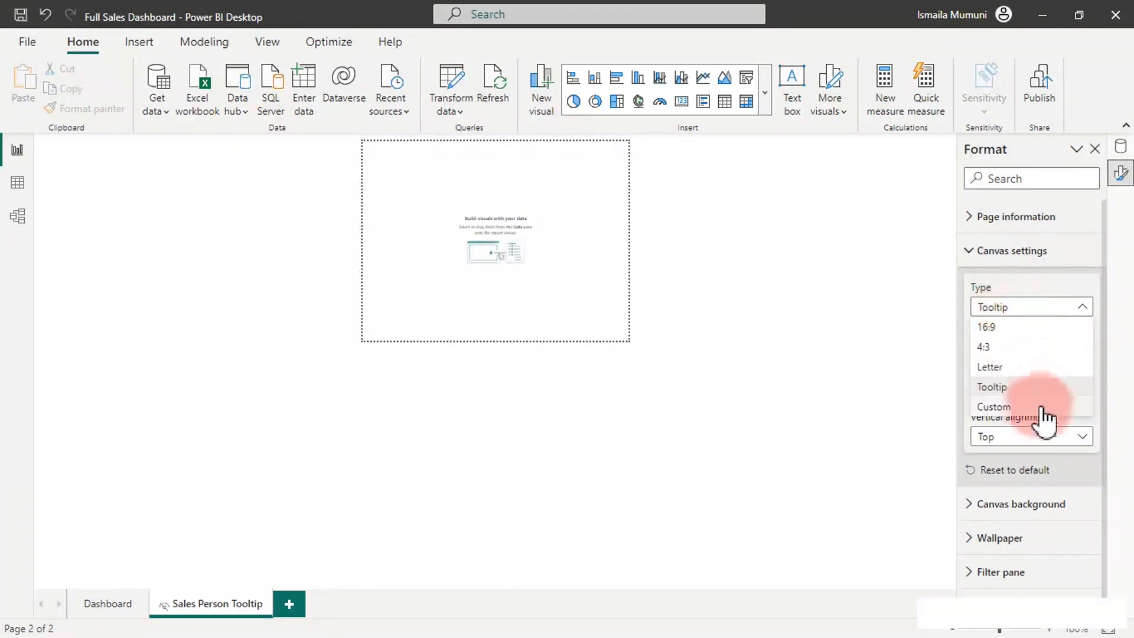
pyautogui.click(1019, 406)
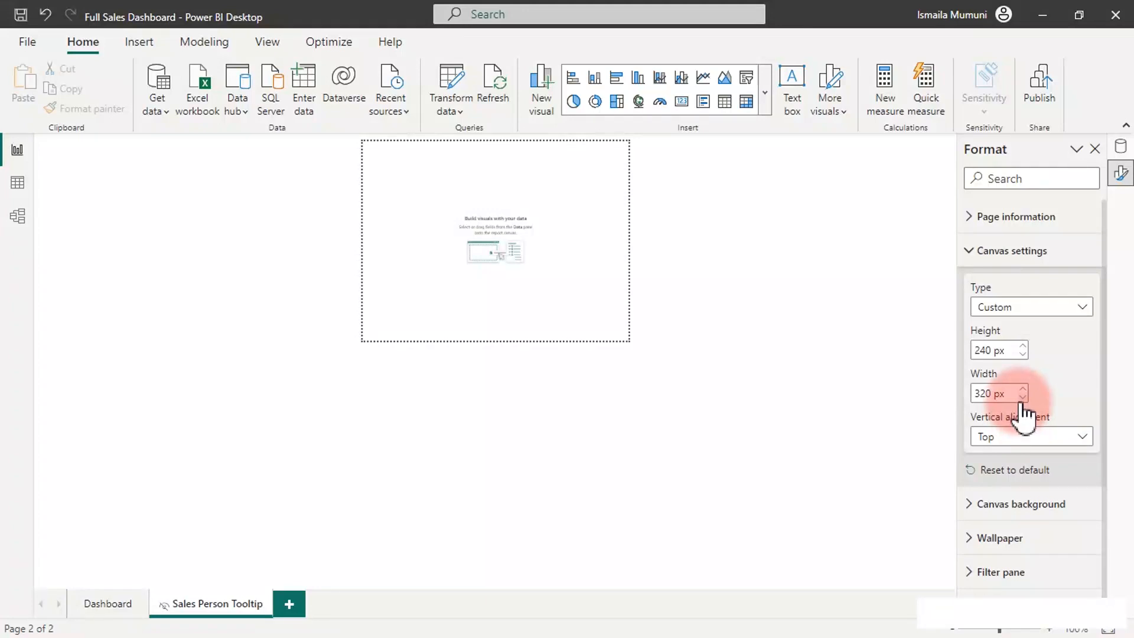
pyautogui.doubleClick(992, 349)
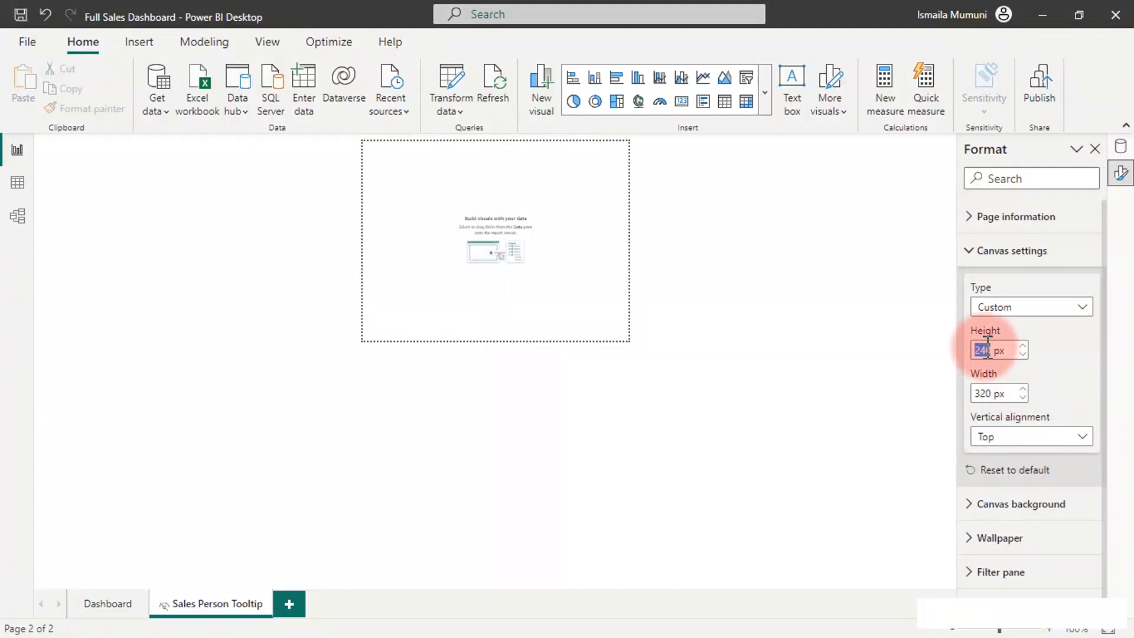
pyautogui.write('500')
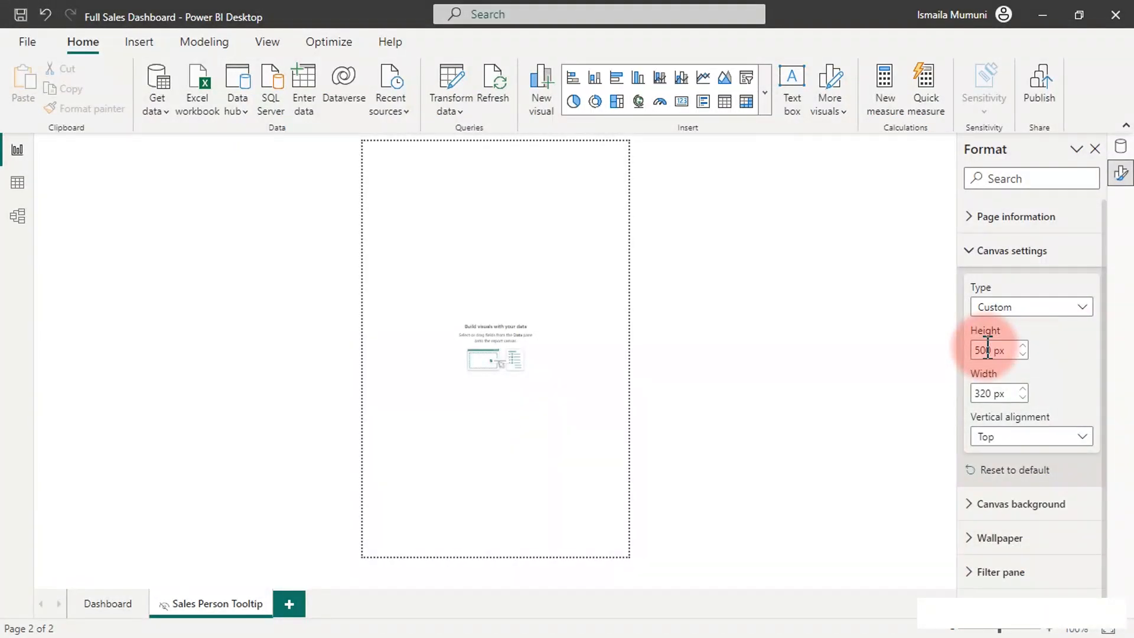
pyautogui.doubleClick(988, 394)
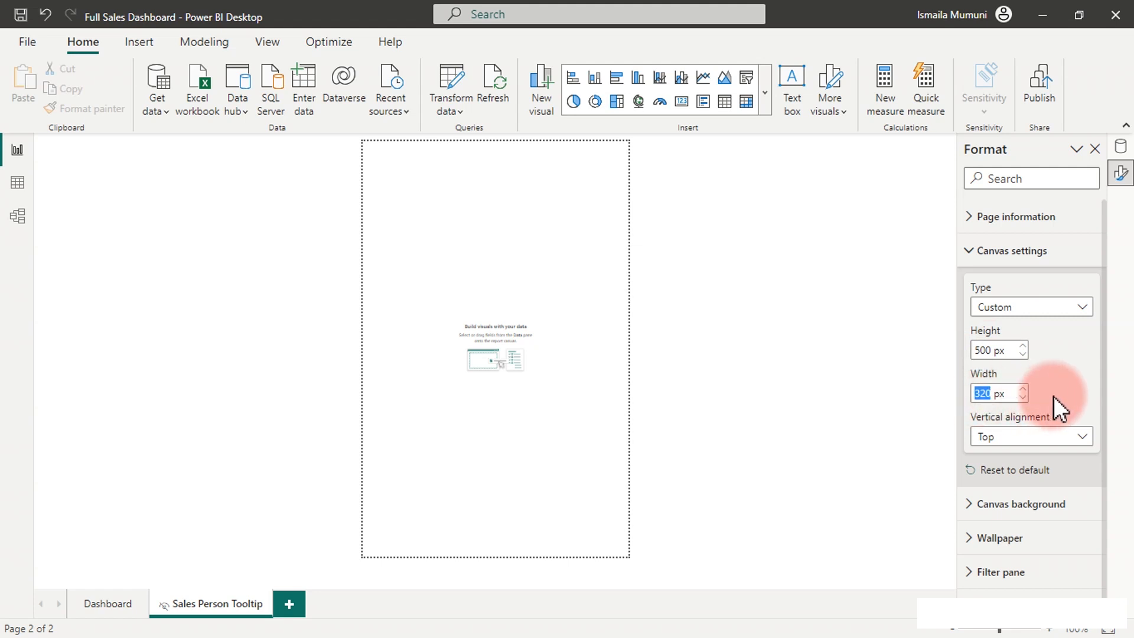
pyautogui.write('300')
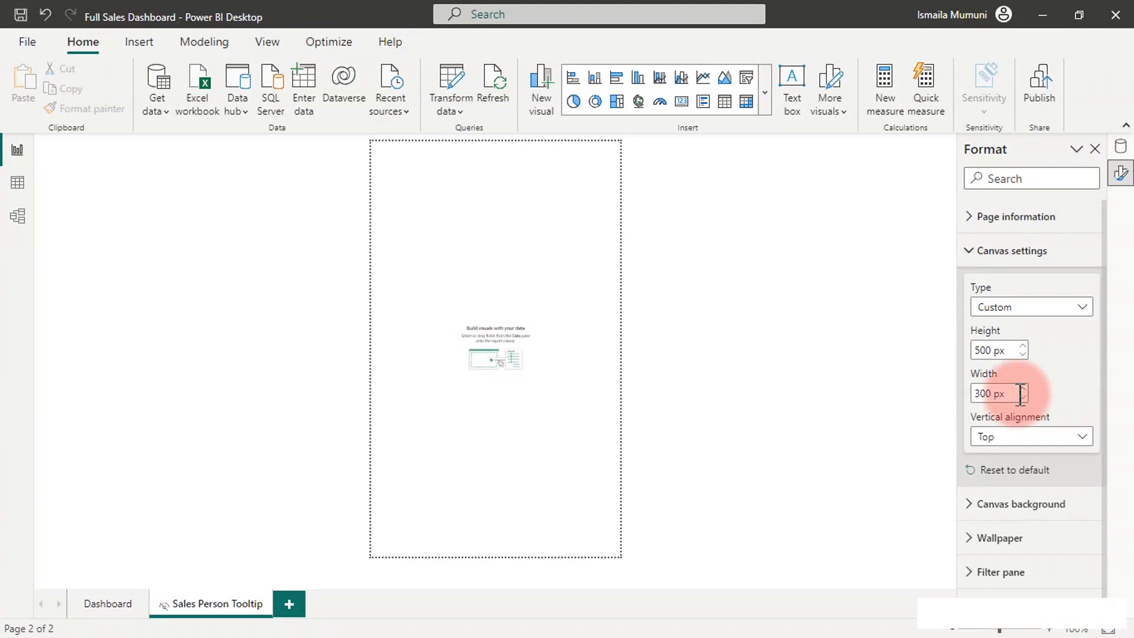
pyautogui.press('BackSpace')
pyautogui.press('BackSpace')
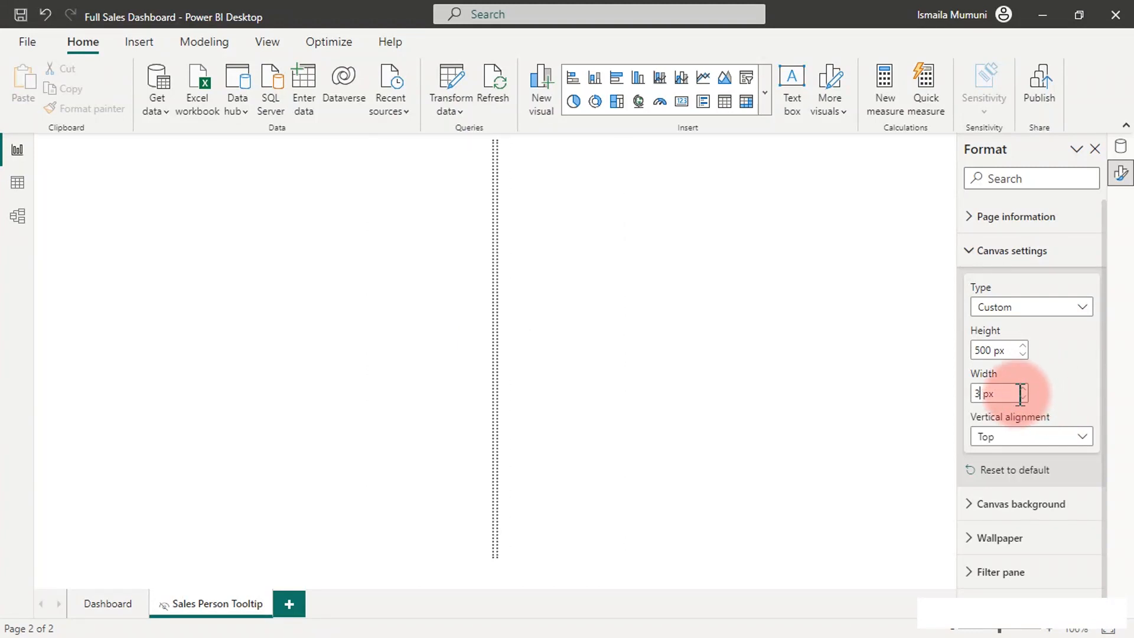
pyautogui.write('50')
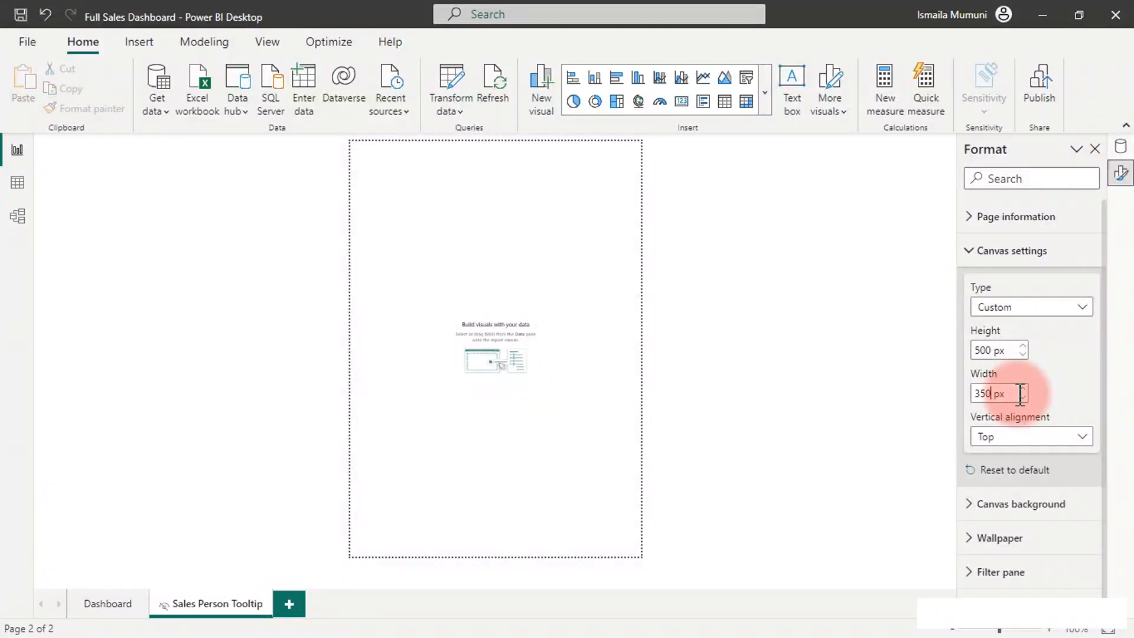
pyautogui.click(987, 251)
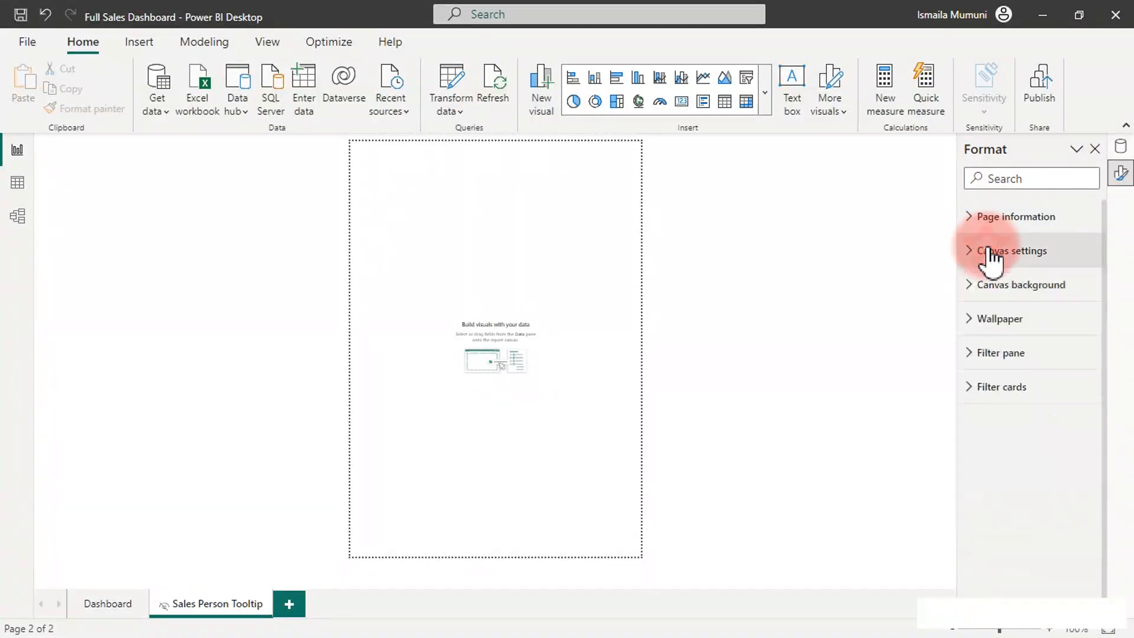
# Step: Look at the canvas background image setting of the tooltip page
pyautogui.click(981, 288)
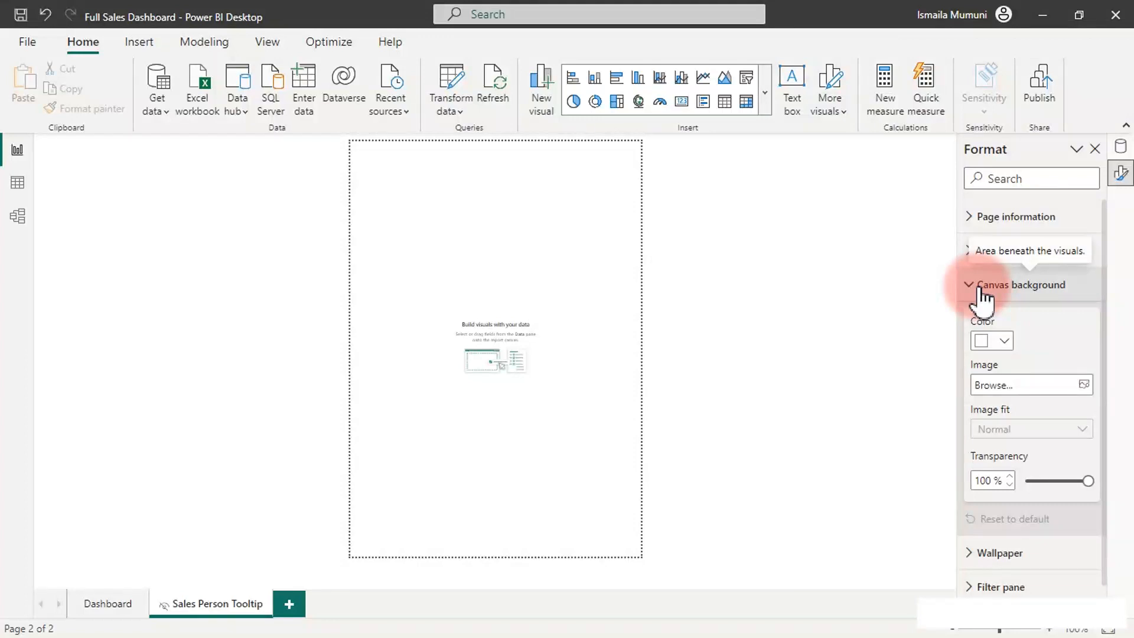
pyautogui.click(1048, 384)
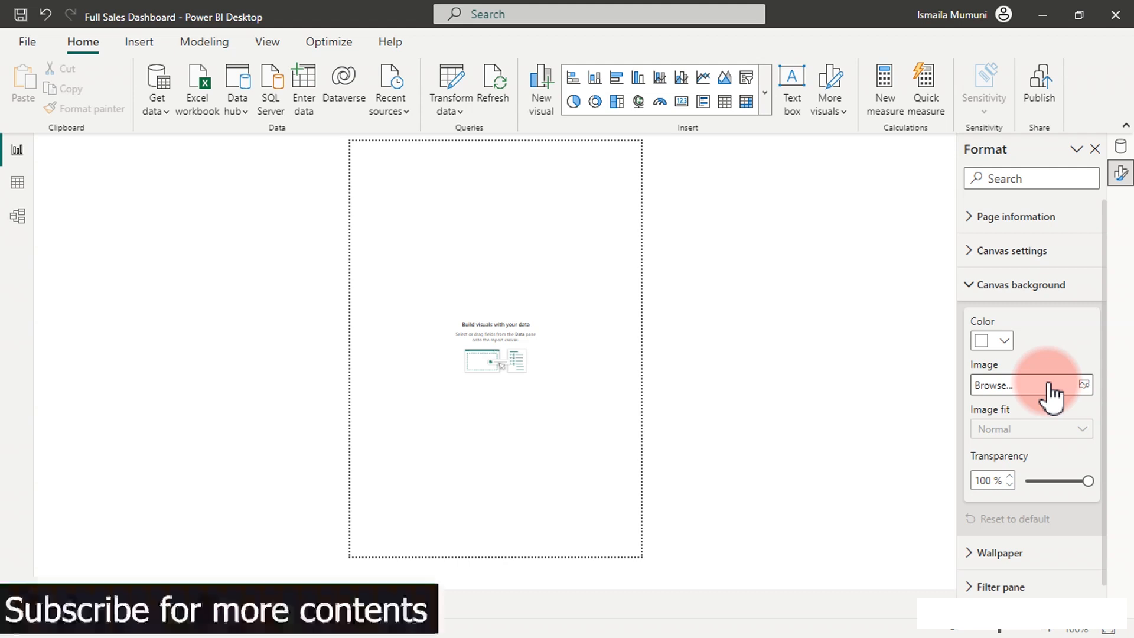
pyautogui.click(1006, 288)
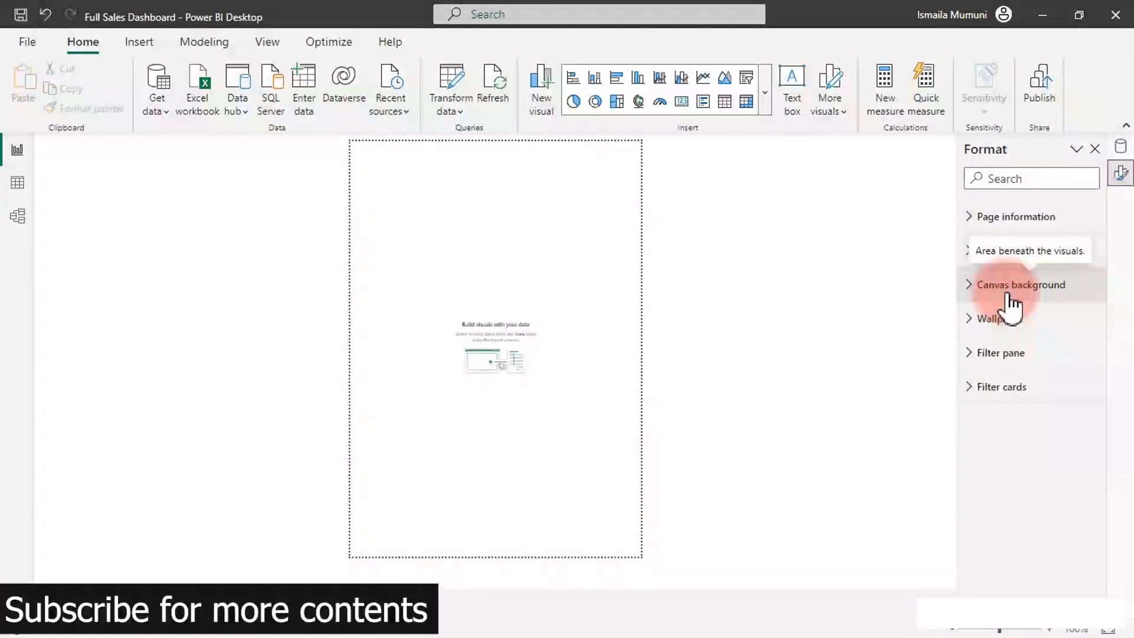
# Step: Set the tooltip page's vertical alignment to Middle
pyautogui.click(1011, 252)
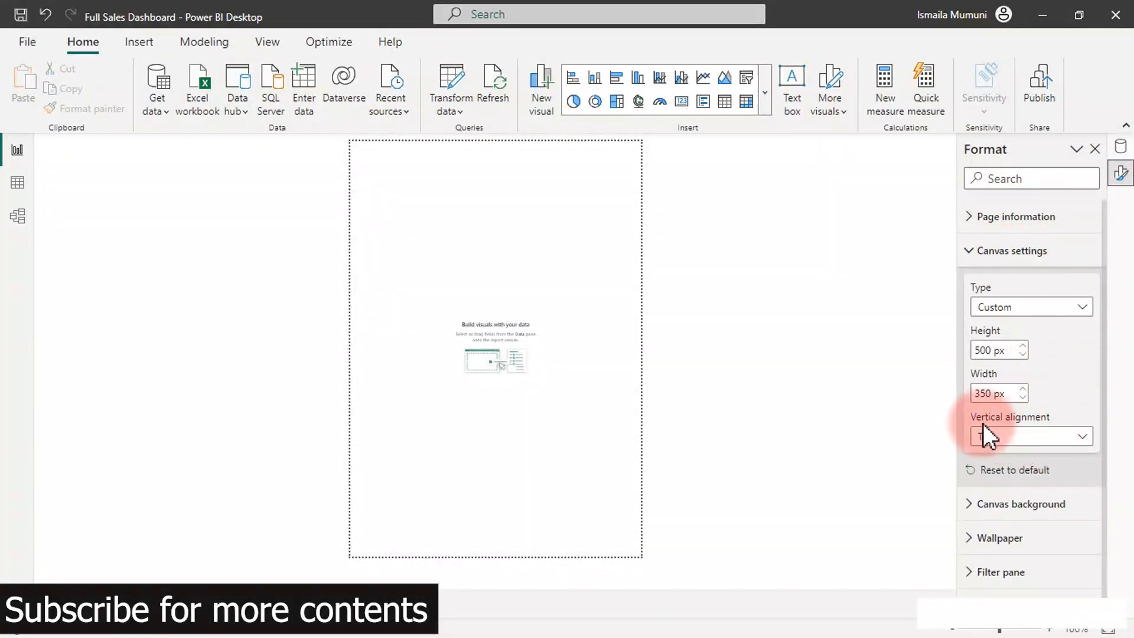
pyautogui.click(1035, 442)
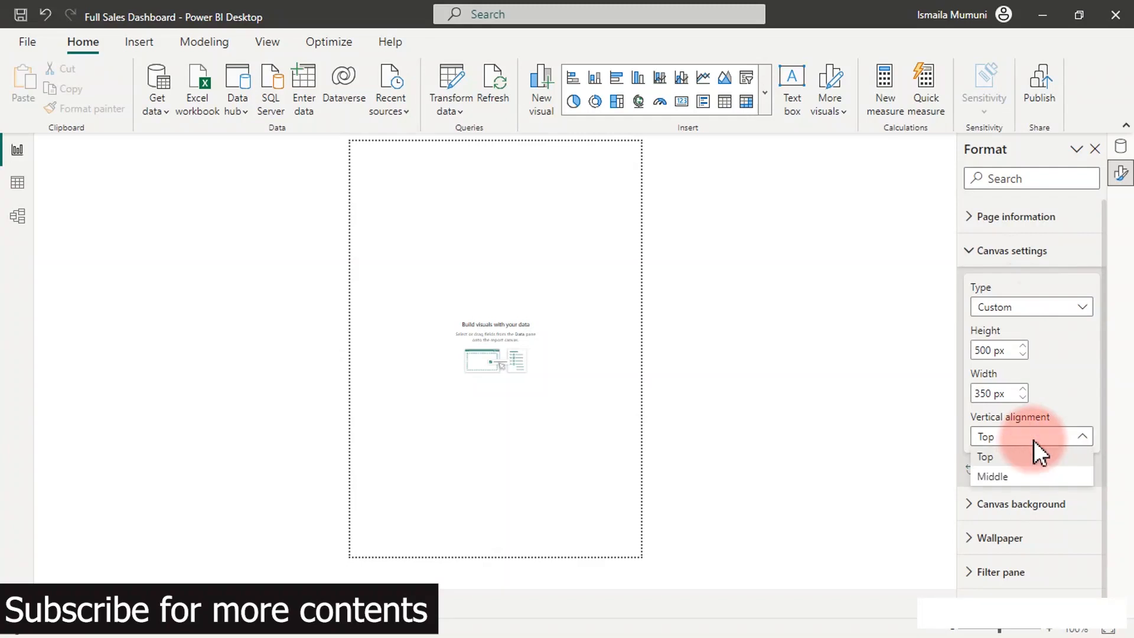
pyautogui.click(1017, 474)
pyautogui.click(676, 358)
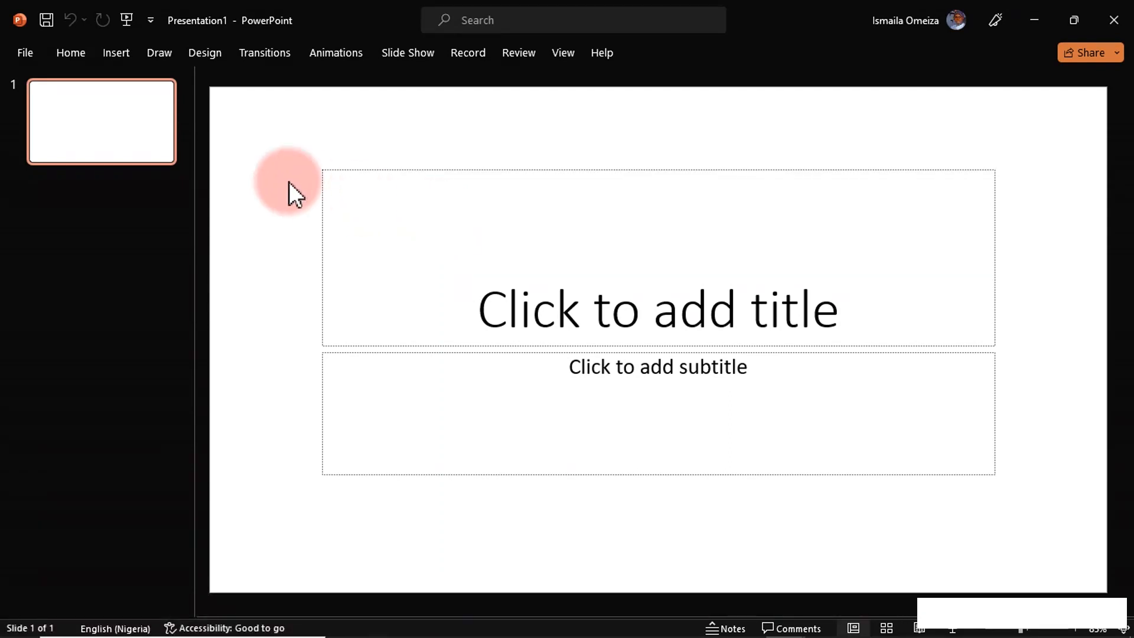
# Step: Switch to PowerPoint and delete the title and subtitle placeholders from the first slide
pyautogui.moveTo(281, 133); pyautogui.dragTo(1036, 528)
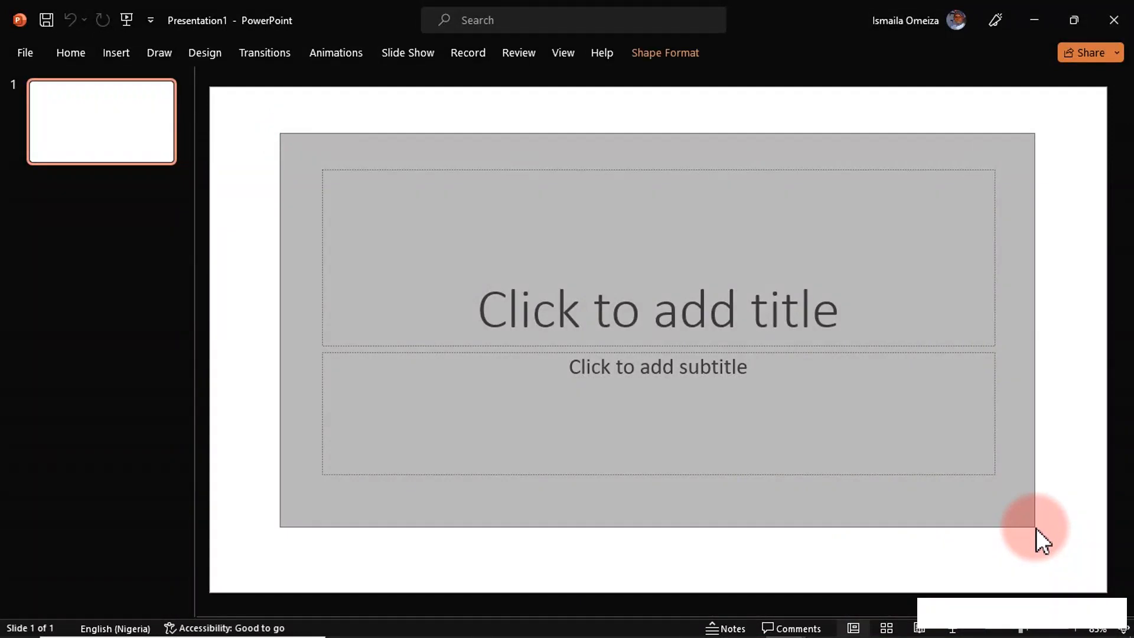
pyautogui.press('Delete')
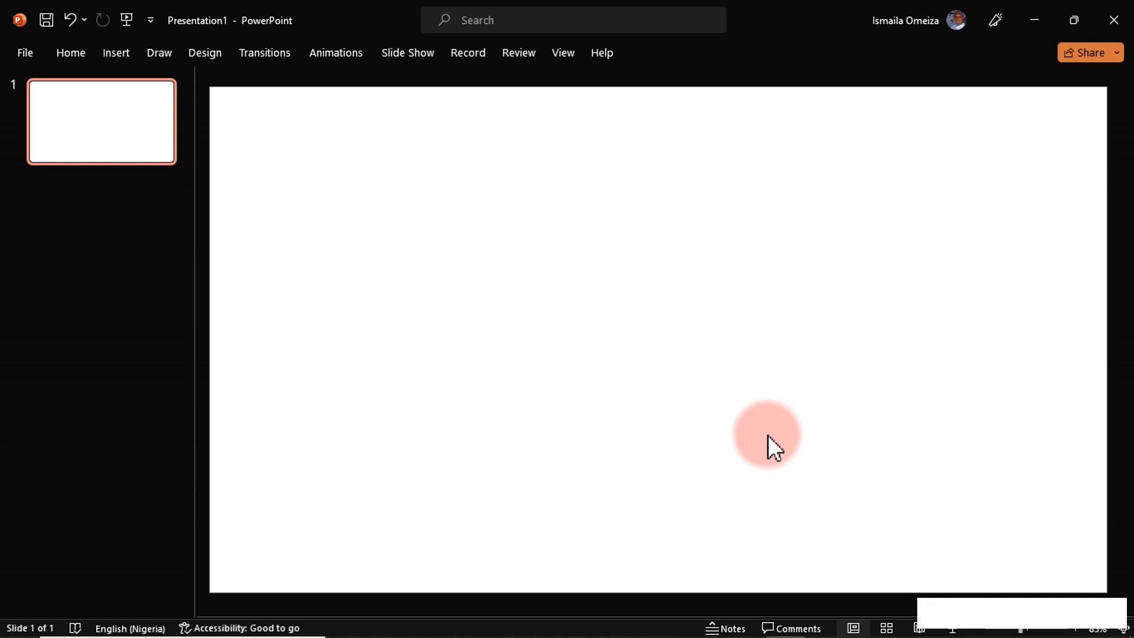
# Step: Change the slide orientation to Portrait and scale the content with Ensure Fit
pyautogui.click(195, 57)
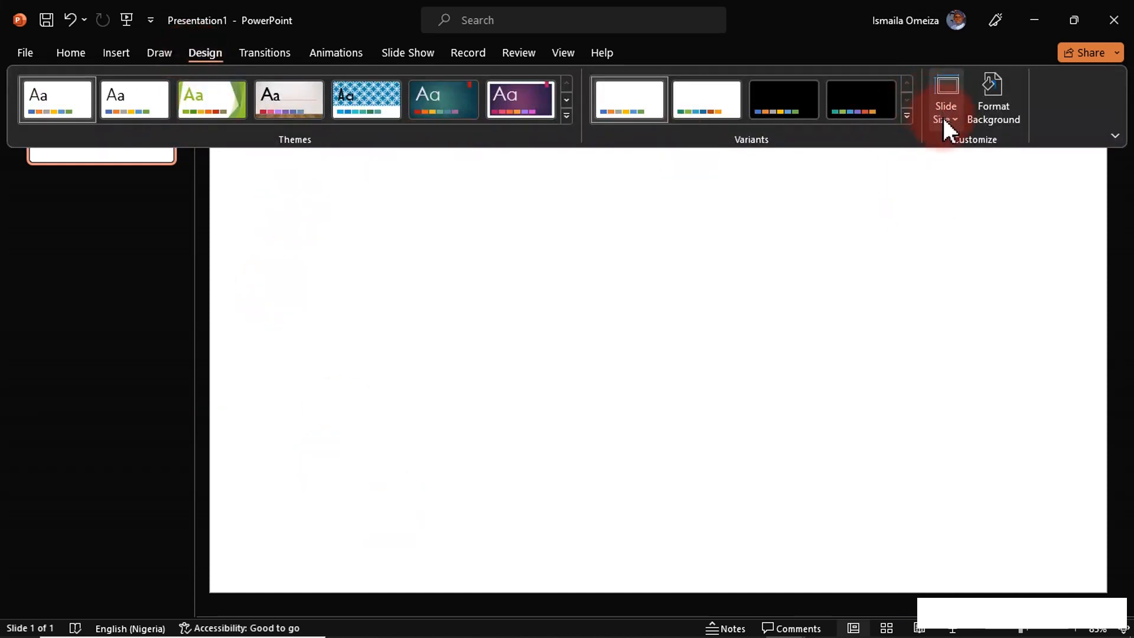
pyautogui.click(949, 118)
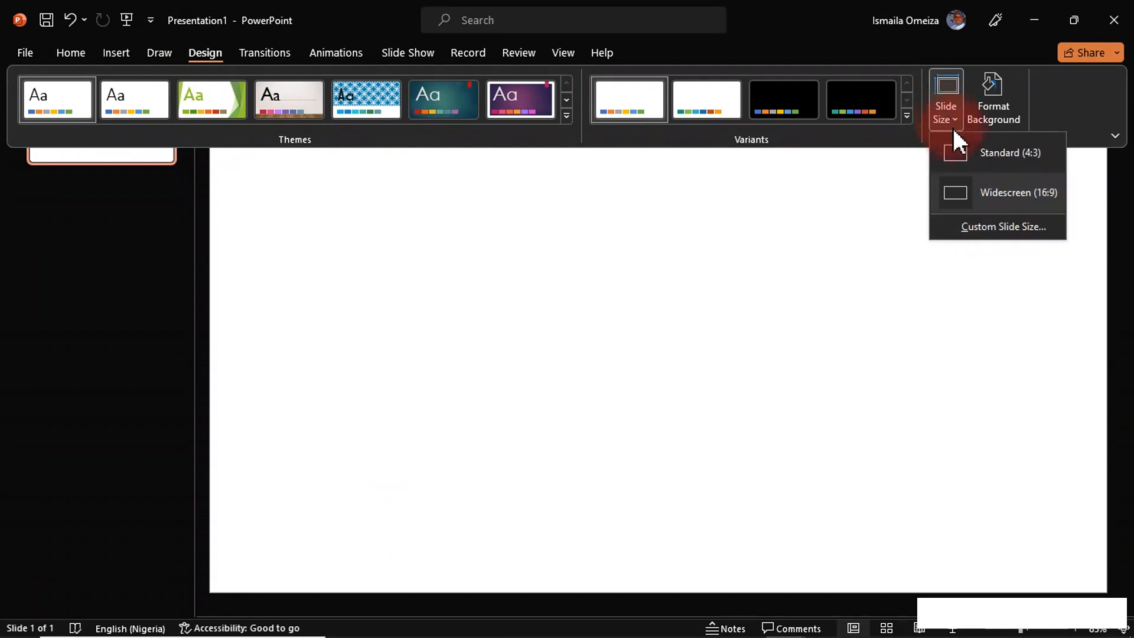
pyautogui.click(978, 230)
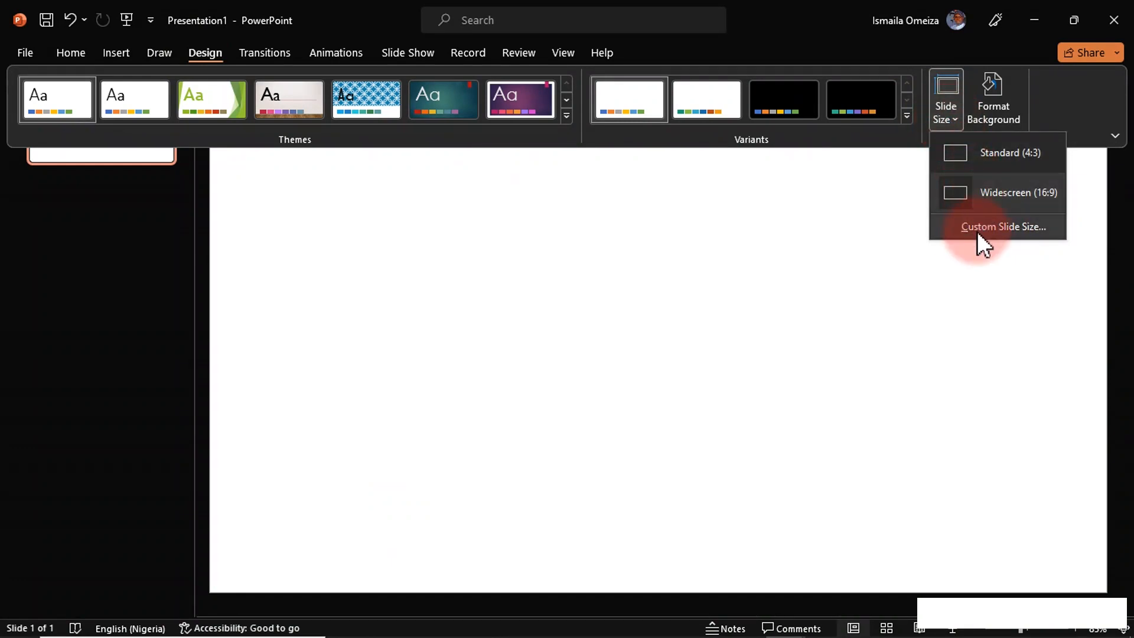
pyautogui.click(977, 229)
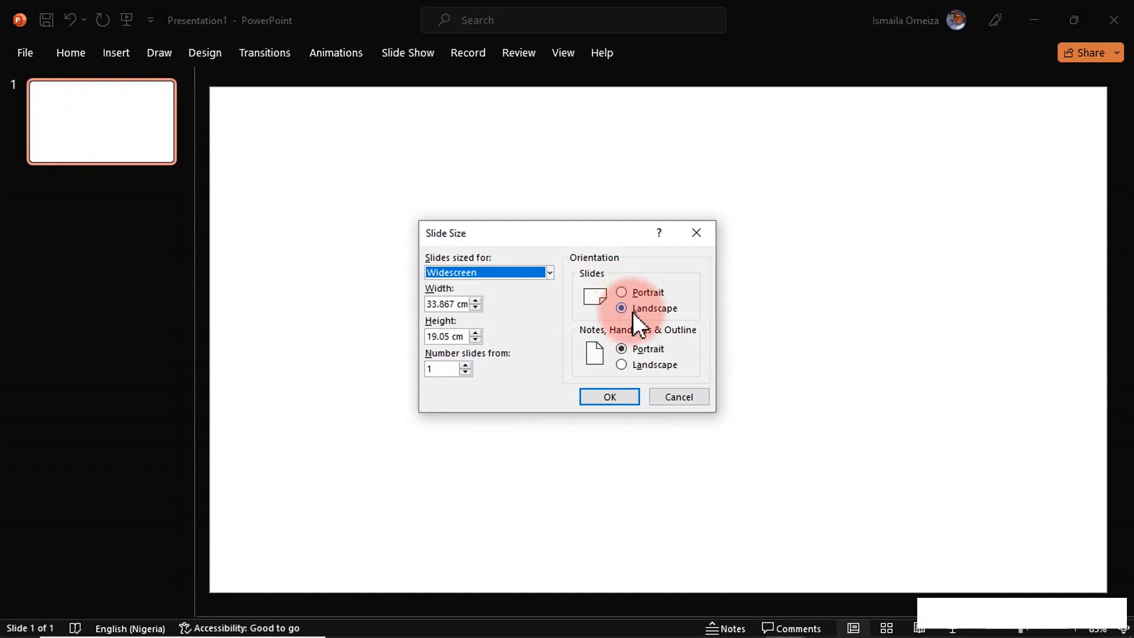
pyautogui.click(633, 292)
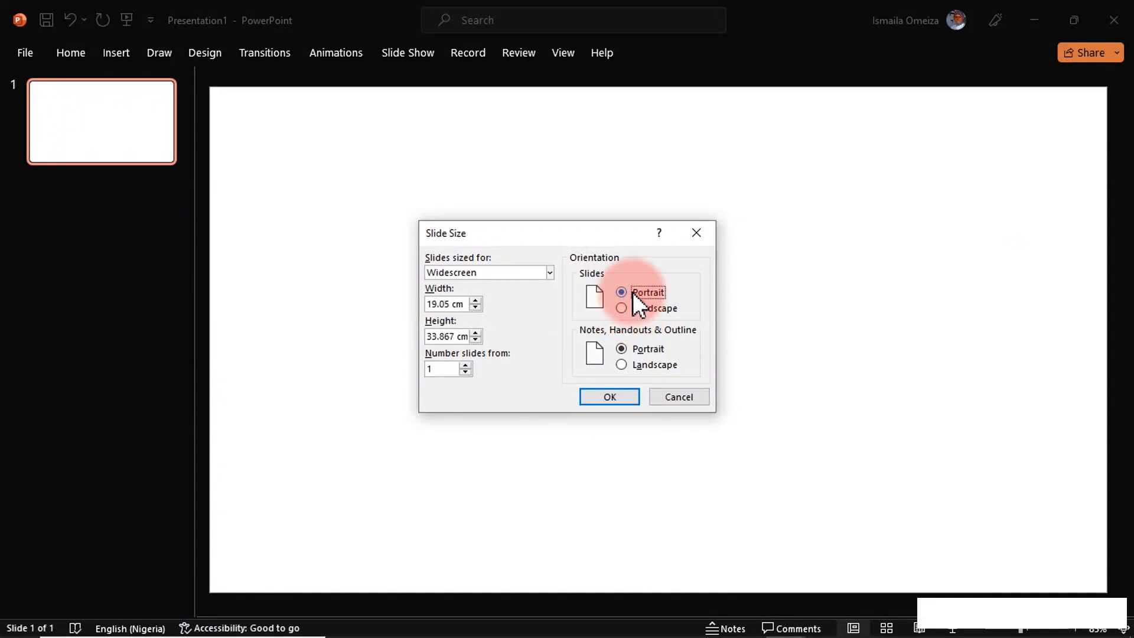
pyautogui.click(627, 395)
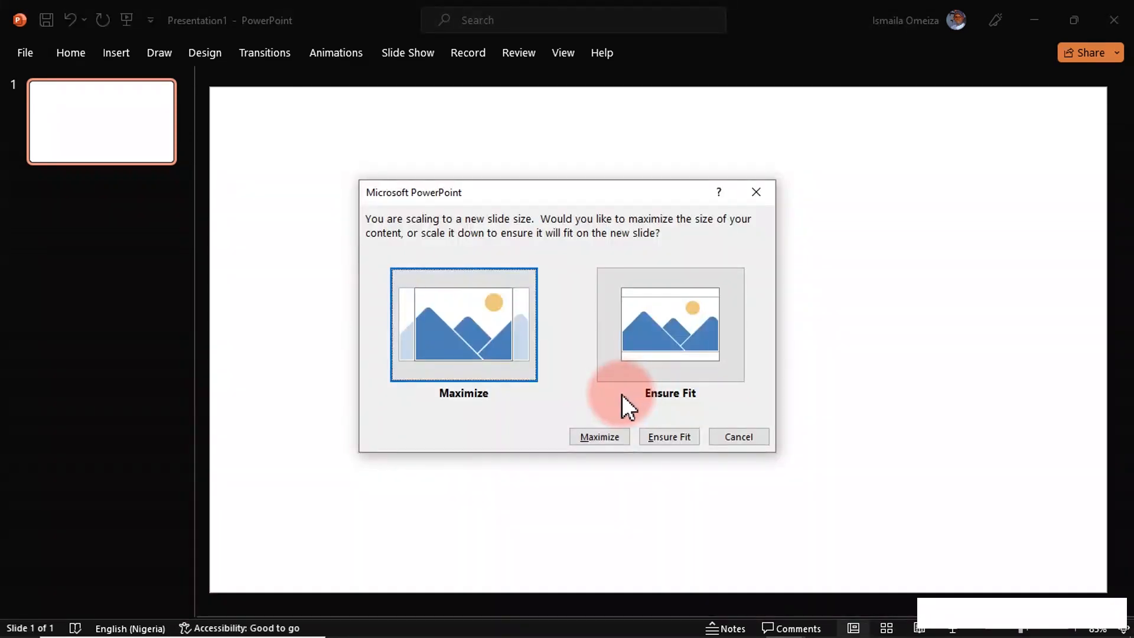
pyautogui.click(653, 435)
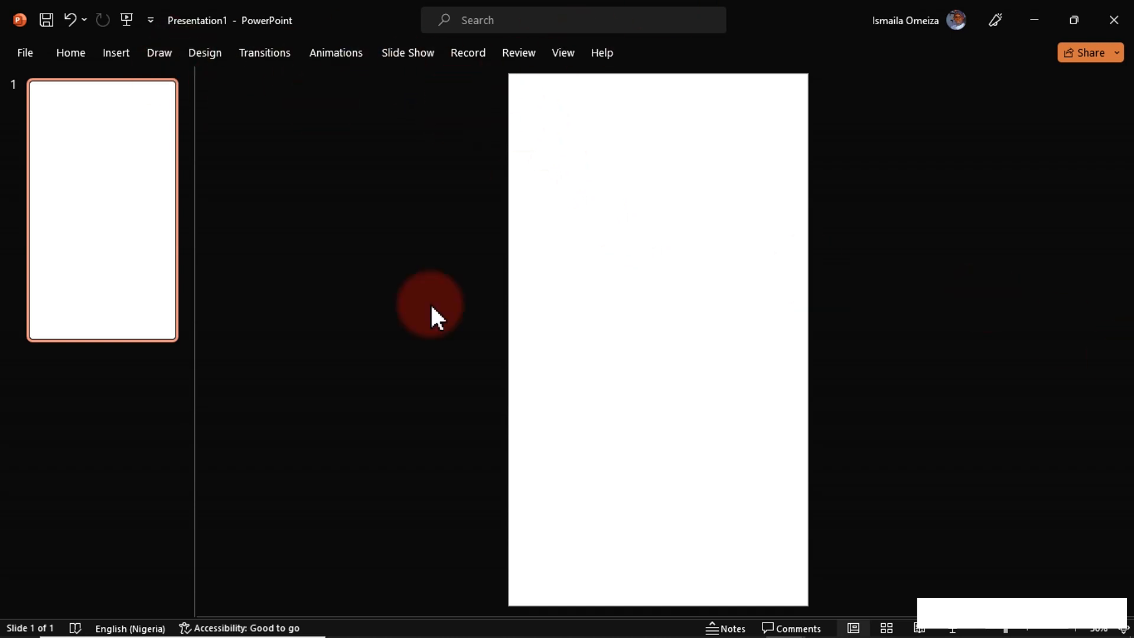
# Step: Draw a rectangle and fit it as a thin full-width band along the slide's top edge
pyautogui.click(106, 55)
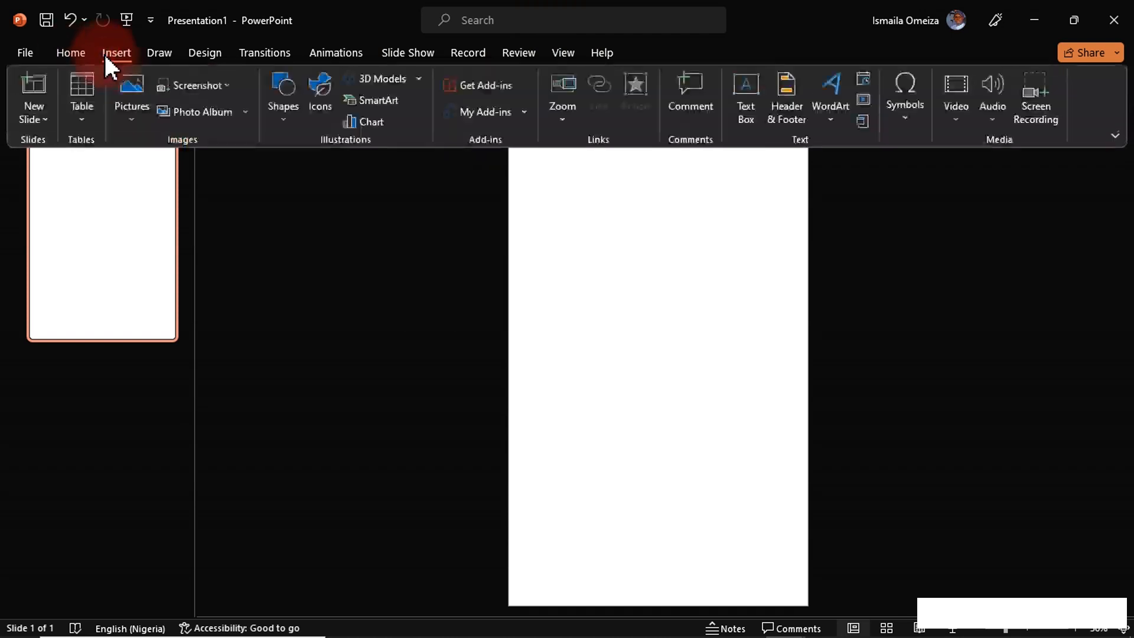
pyautogui.click(289, 129)
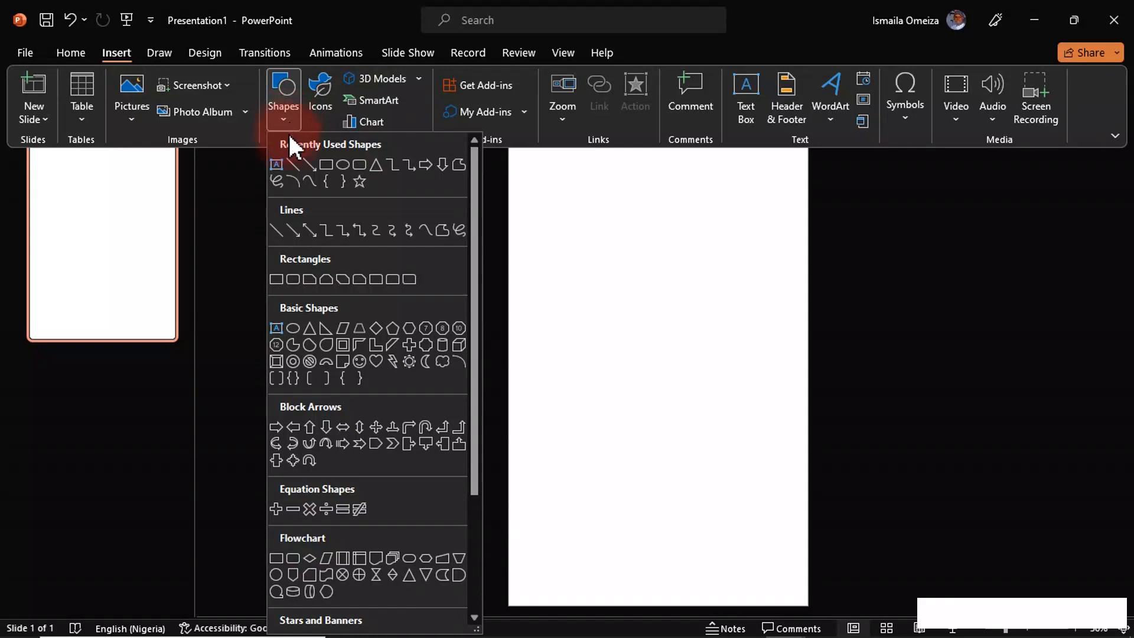
pyautogui.click(326, 165)
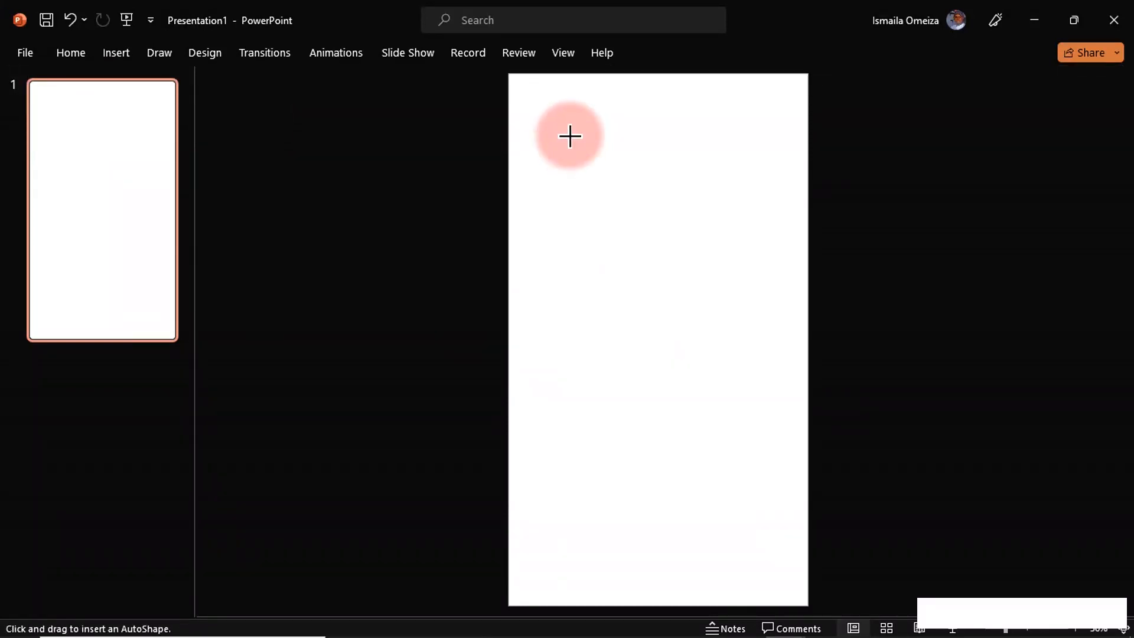
pyautogui.moveTo(548, 113); pyautogui.dragTo(713, 173)
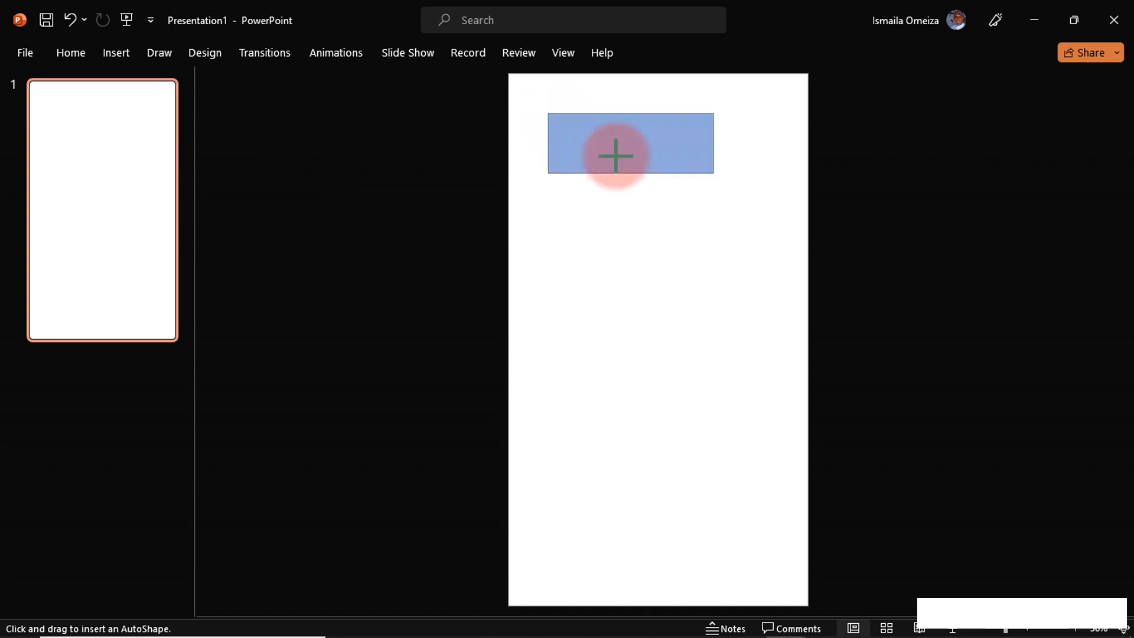
pyautogui.moveTo(603, 147); pyautogui.dragTo(564, 104)
pyautogui.moveTo(674, 104); pyautogui.dragTo(808, 101)
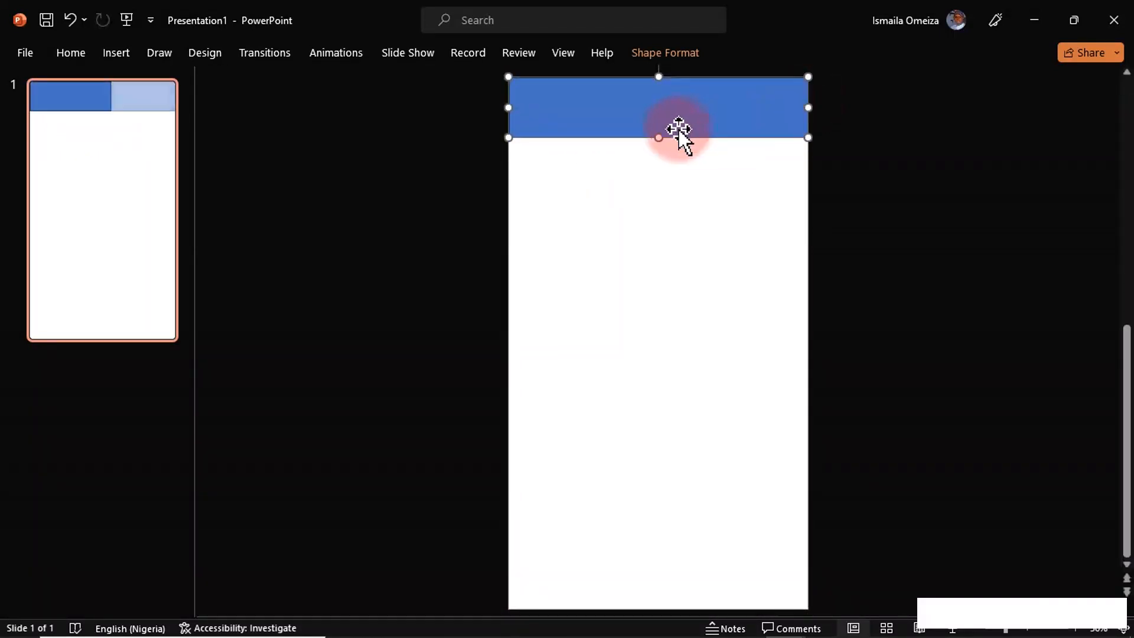
pyautogui.moveTo(658, 136); pyautogui.dragTo(661, 107)
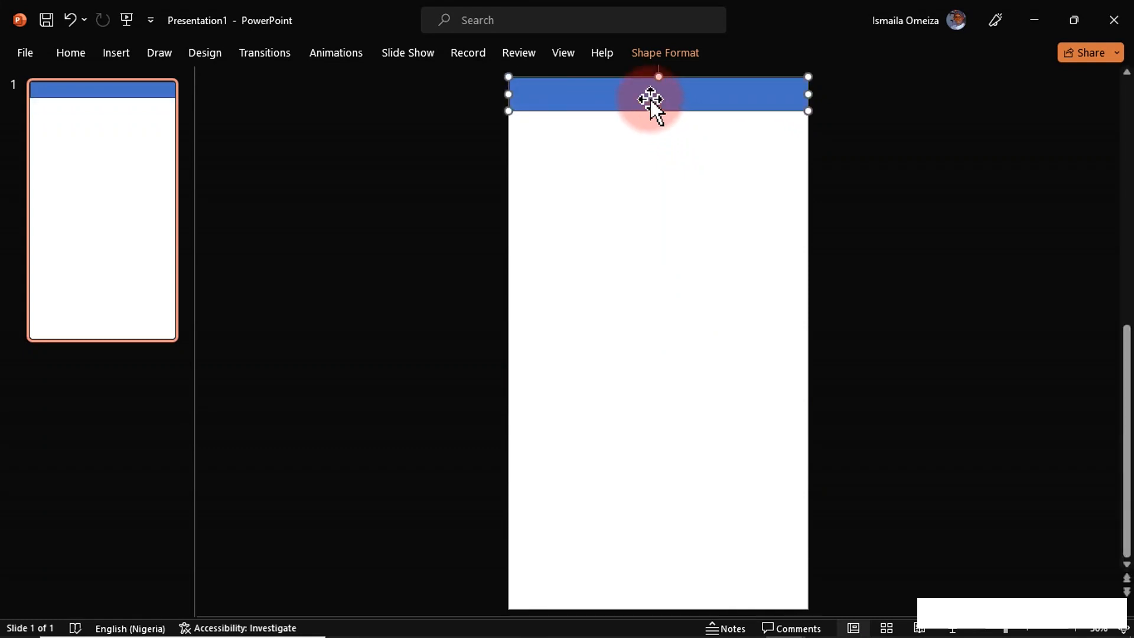
# Step: Remove the outline from the top band by setting its line to No line
pyautogui.rightClick(651, 99)
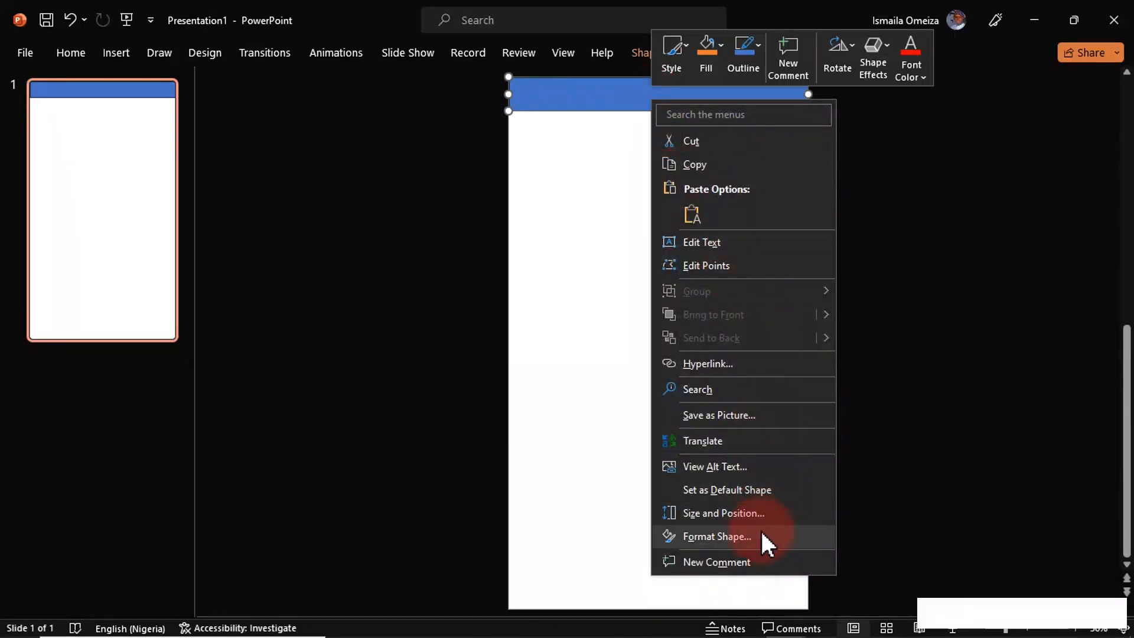
pyautogui.click(735, 536)
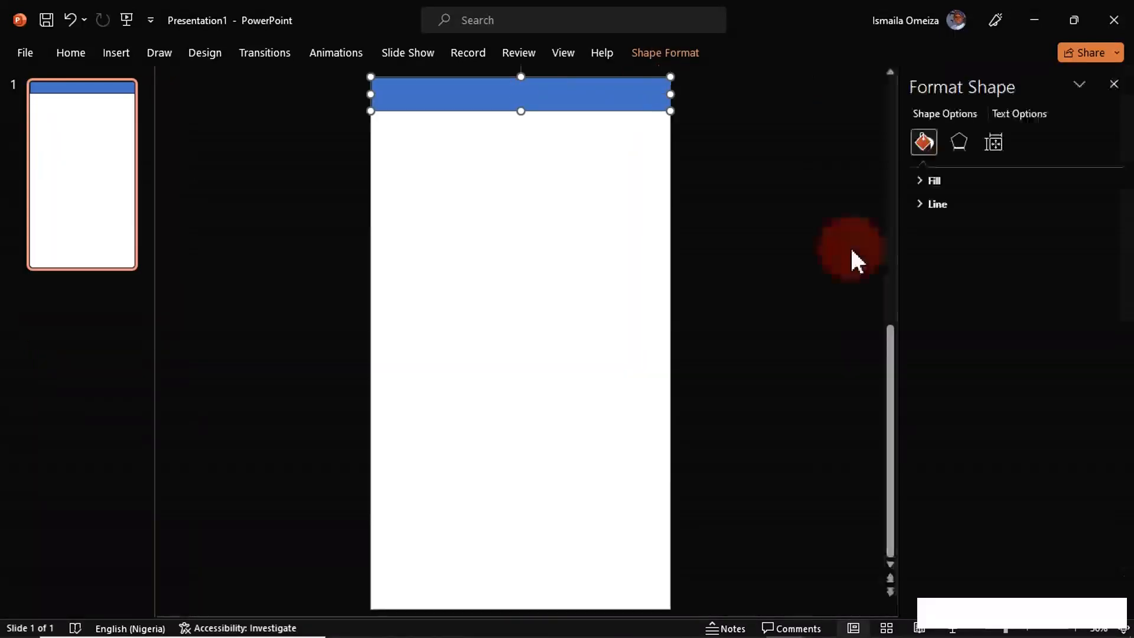
pyautogui.click(924, 206)
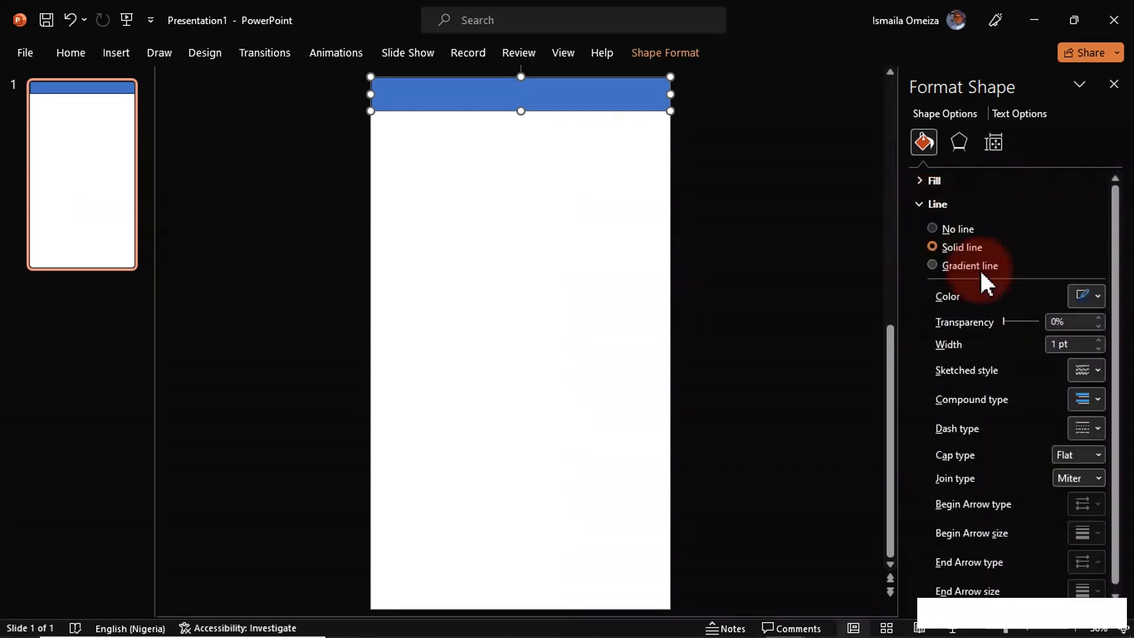
pyautogui.click(951, 228)
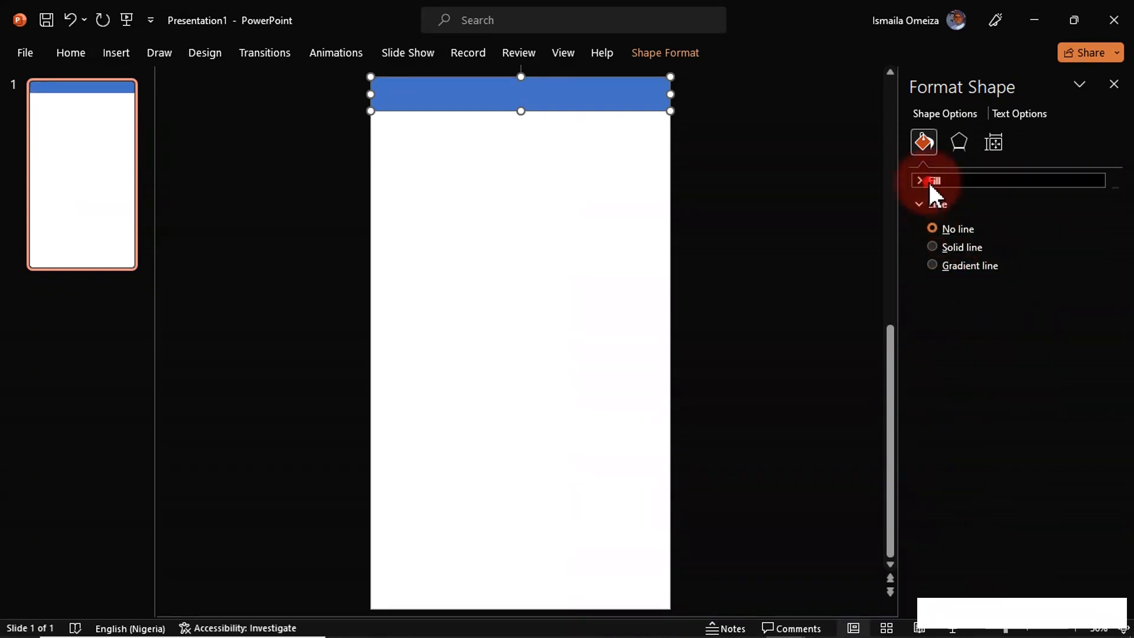
# Step: Fill the top band with the custom orange #F1942D and deselect it
pyautogui.click(930, 180)
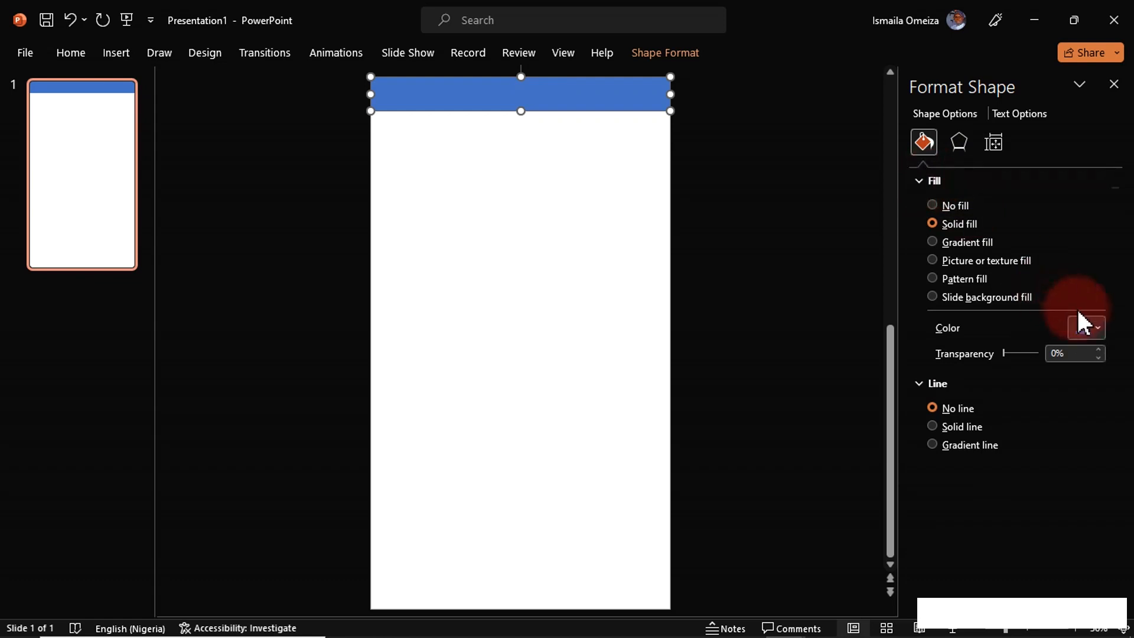
pyautogui.click(1083, 326)
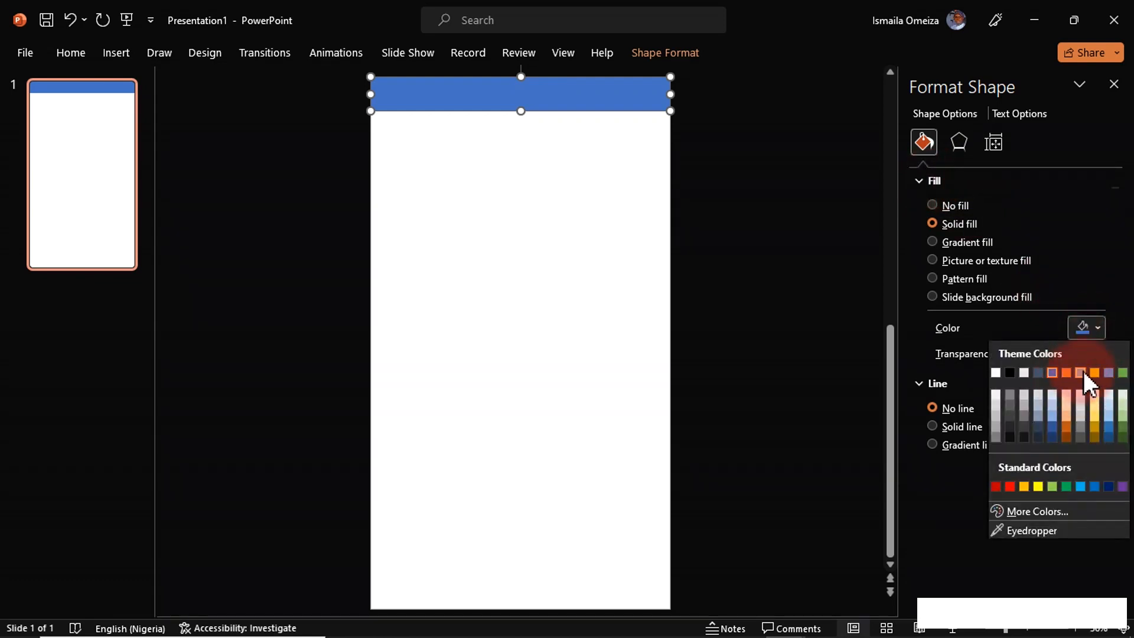
pyautogui.click(1093, 370)
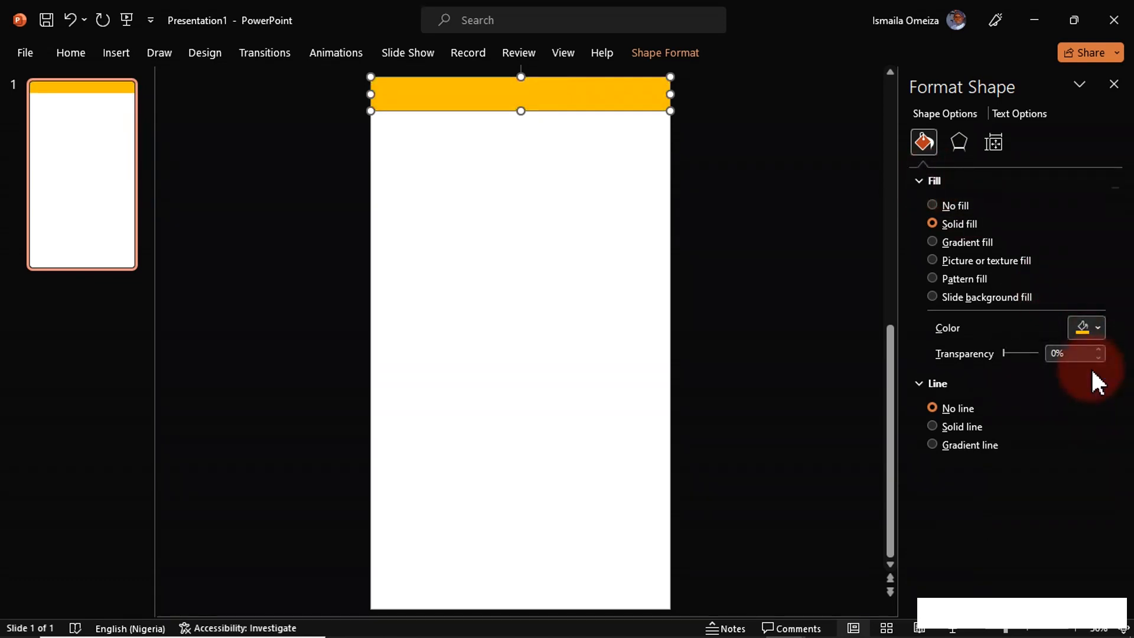
pyautogui.click(1090, 326)
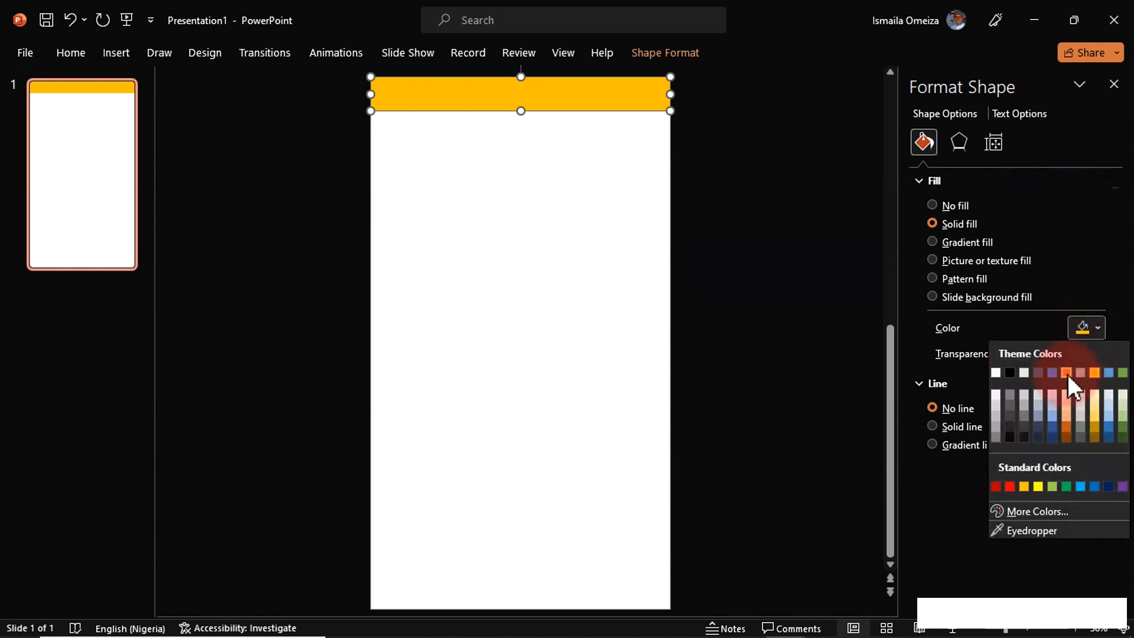
pyautogui.click(1065, 372)
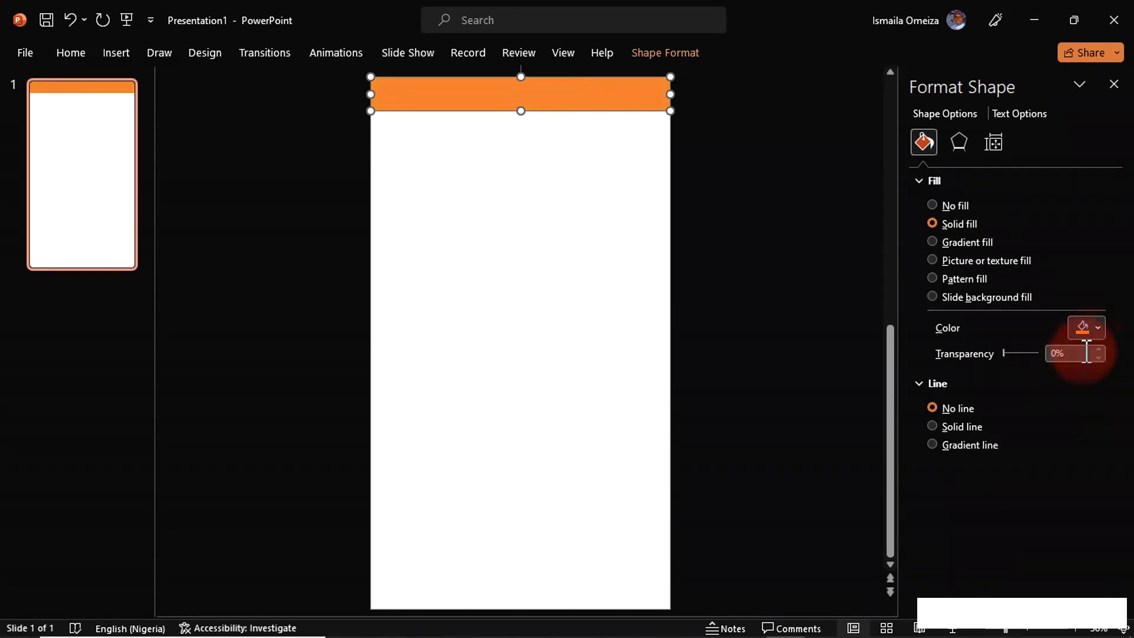
pyautogui.click(1090, 327)
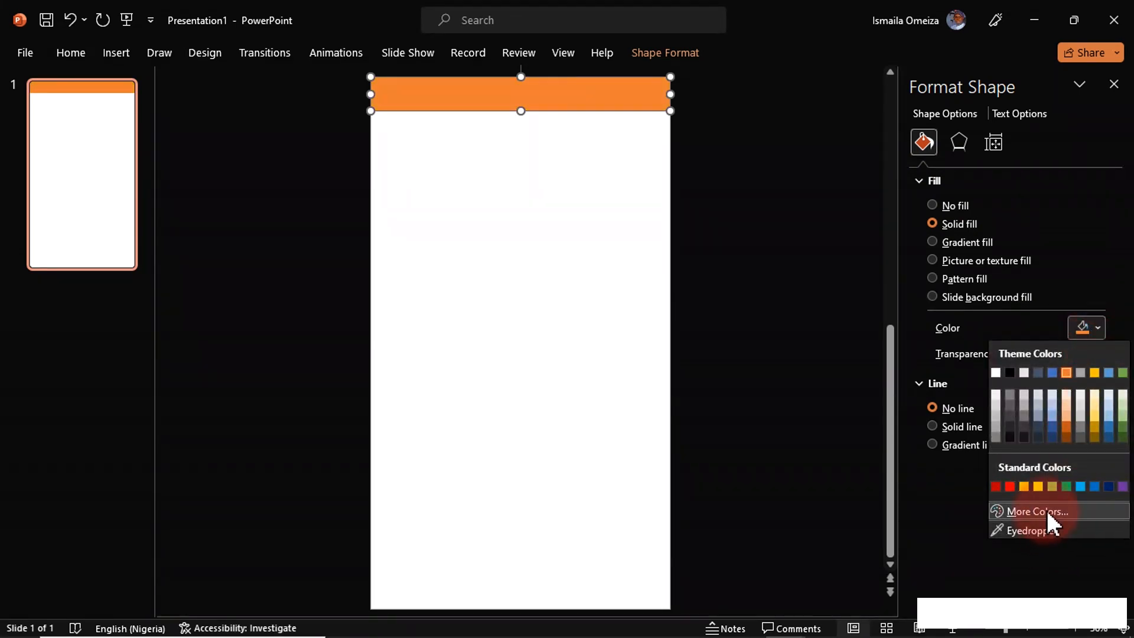
pyautogui.click(1029, 511)
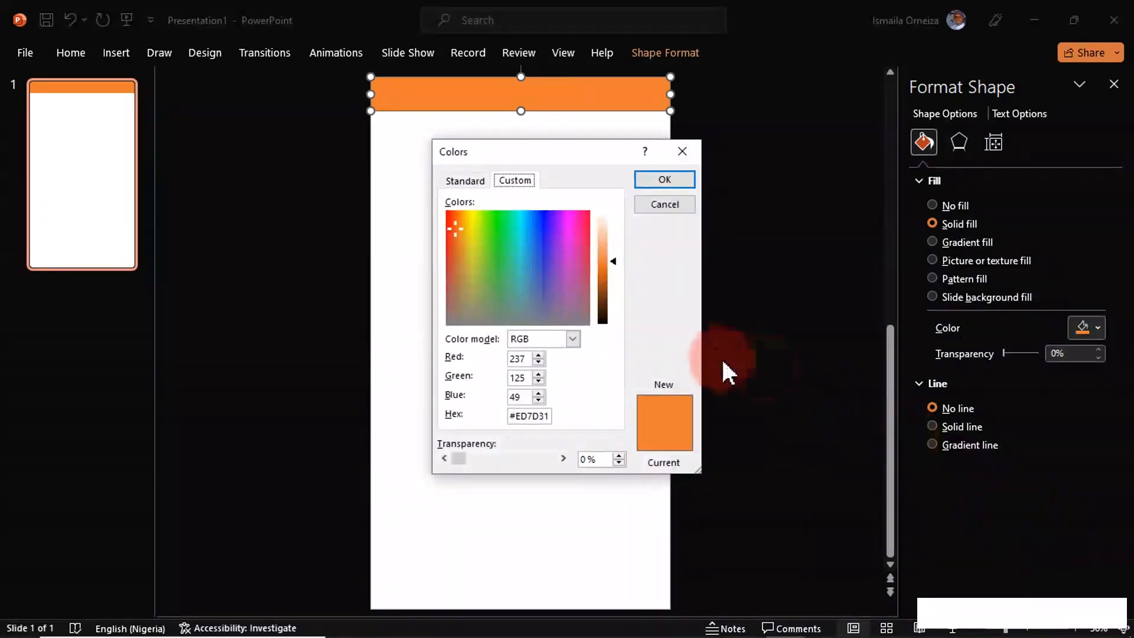
pyautogui.moveTo(456, 226); pyautogui.dragTo(458, 225)
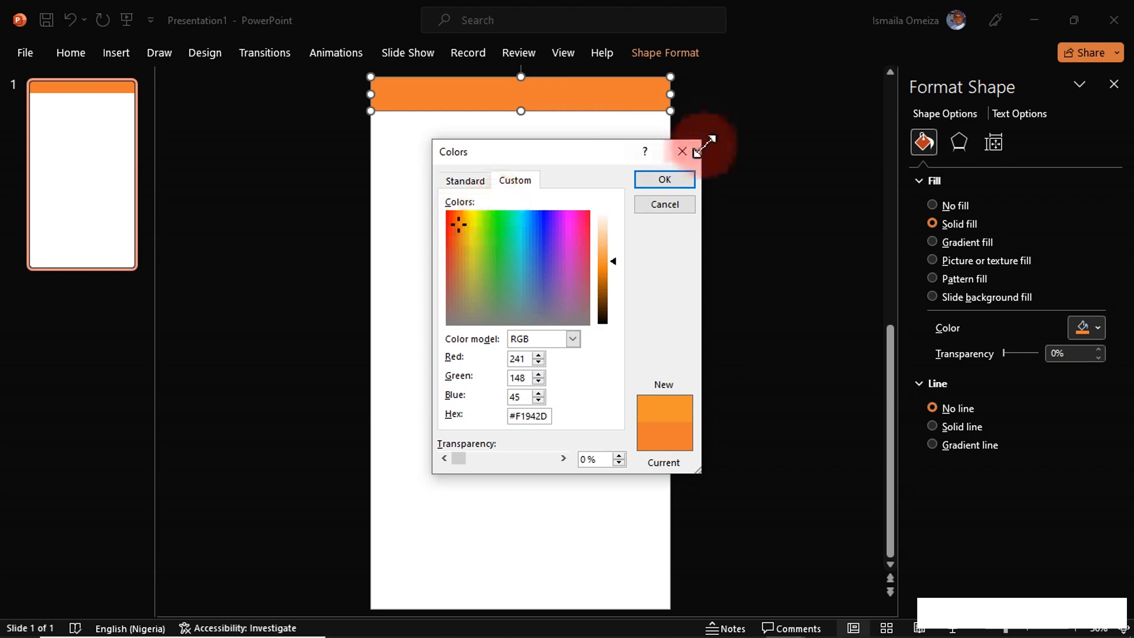
pyautogui.click(686, 176)
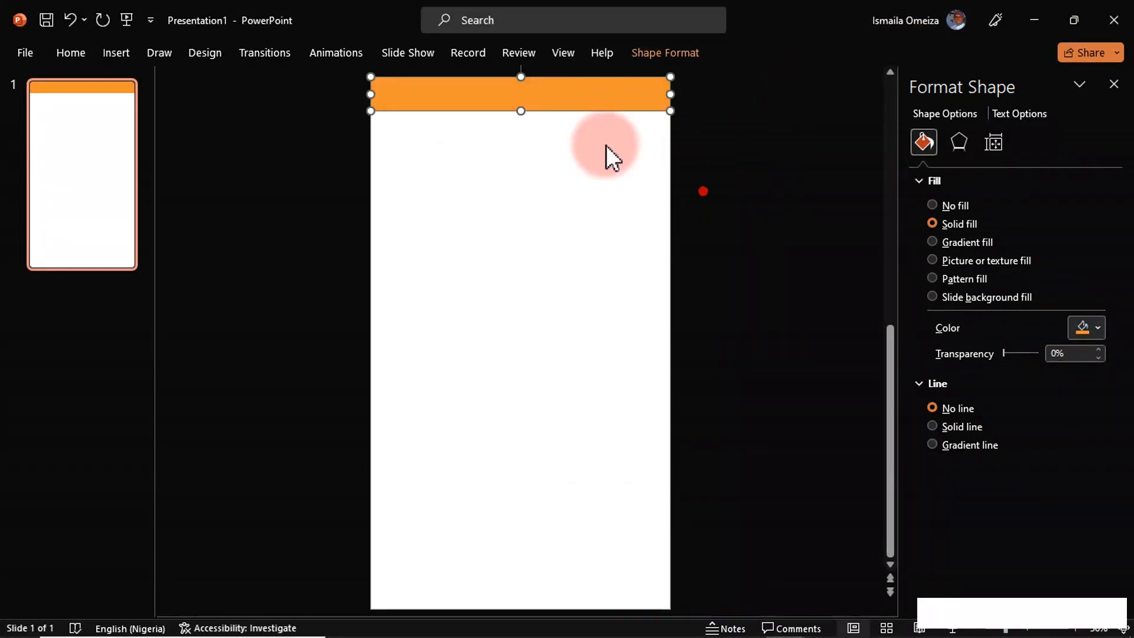
pyautogui.click(676, 188)
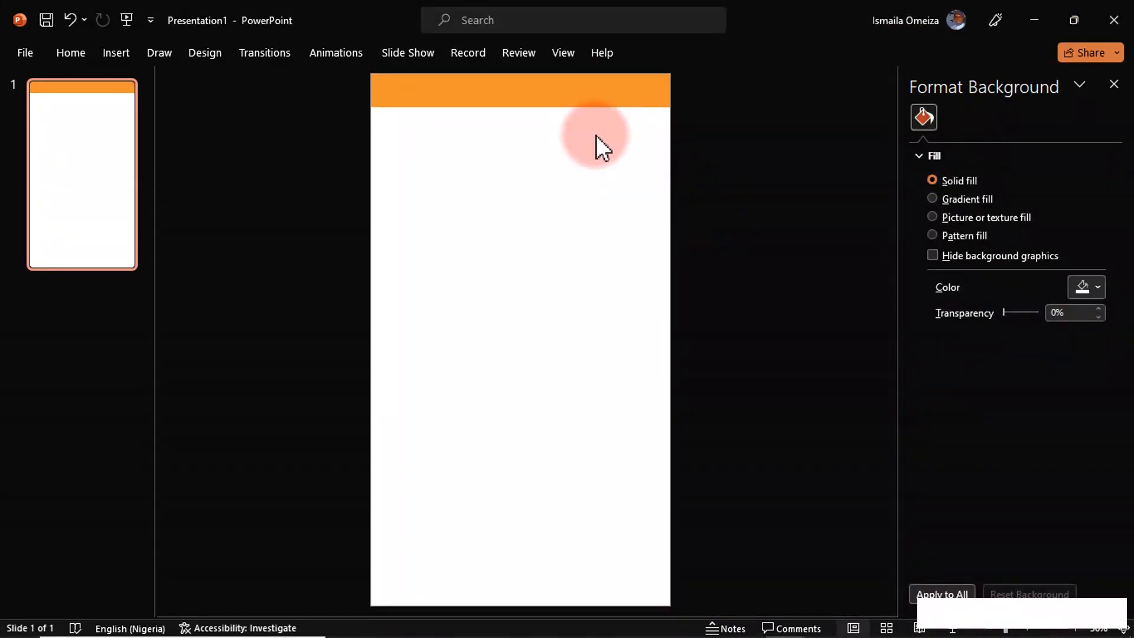
# Step: Duplicate the orange band below the original, leaving a white gap, and stretch the copy down to the slide's bottom edge
pyautogui.click(561, 108)
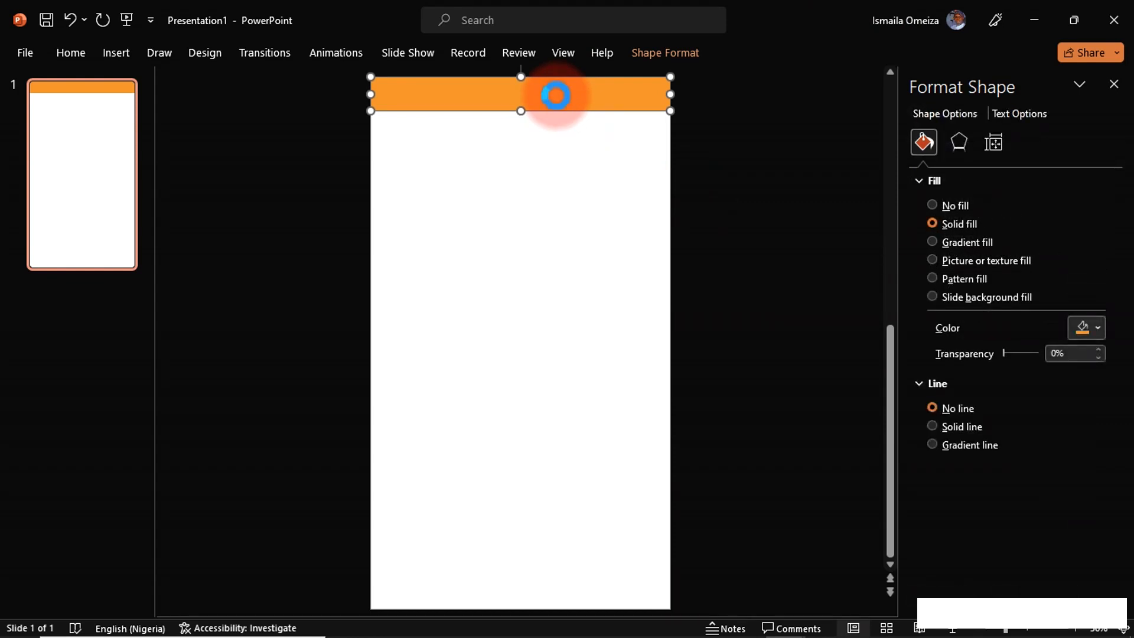
pyautogui.moveTo(555, 97); pyautogui.dragTo(548, 168)
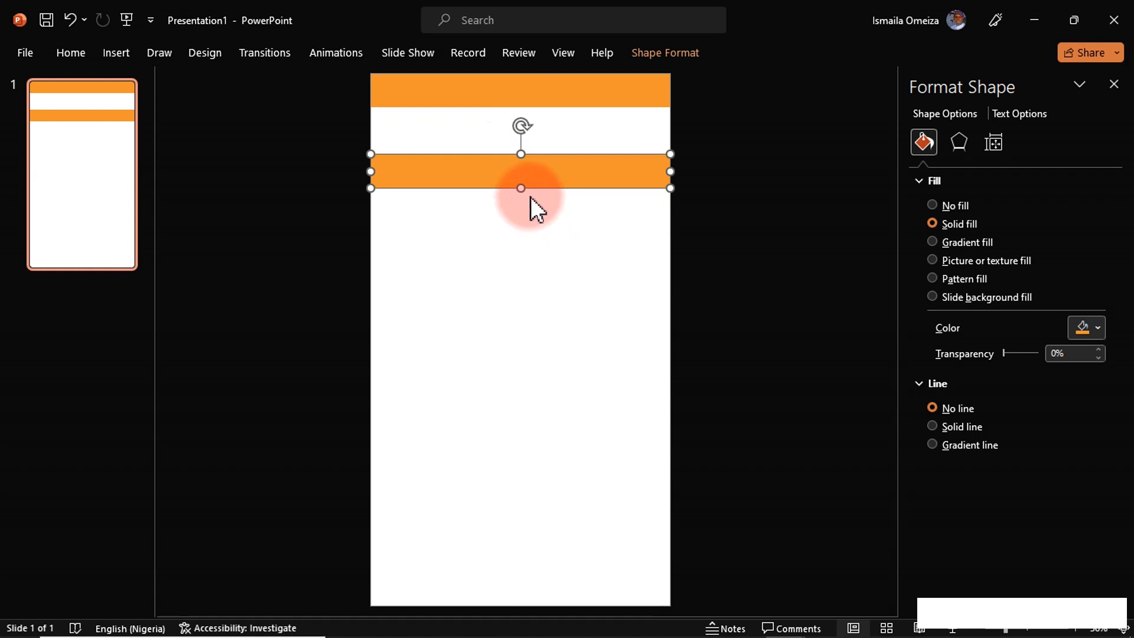
pyautogui.moveTo(521, 188); pyautogui.dragTo(564, 611)
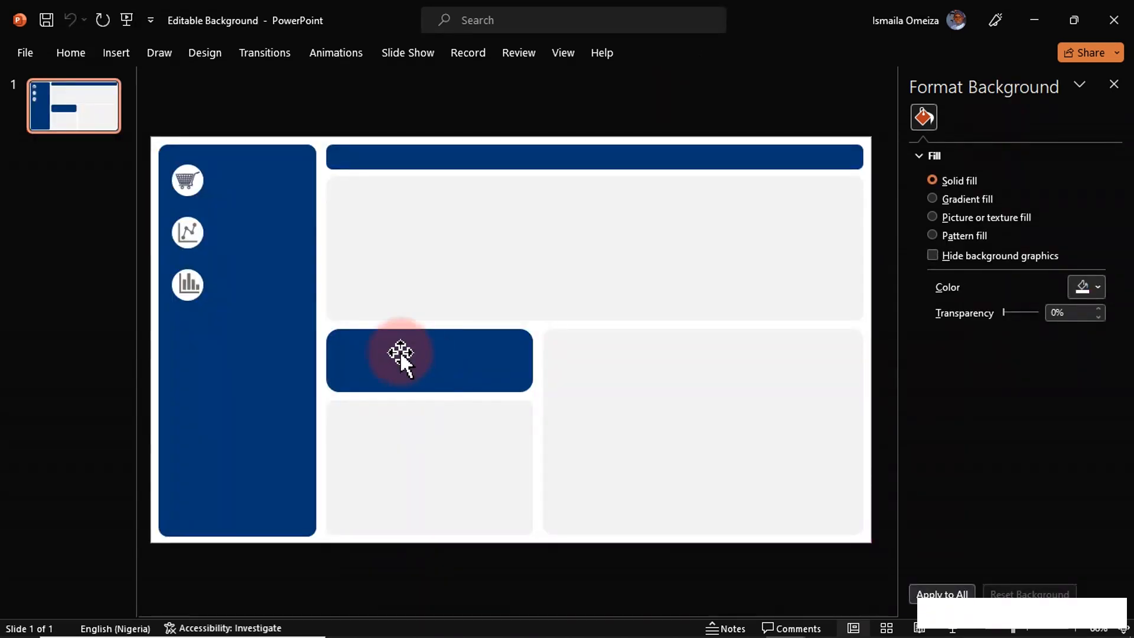
# Step: Copy the hex code #033773 from the dark blue box's fill in the Editable Background presentation and return to Presentation1
pyautogui.click(399, 351)
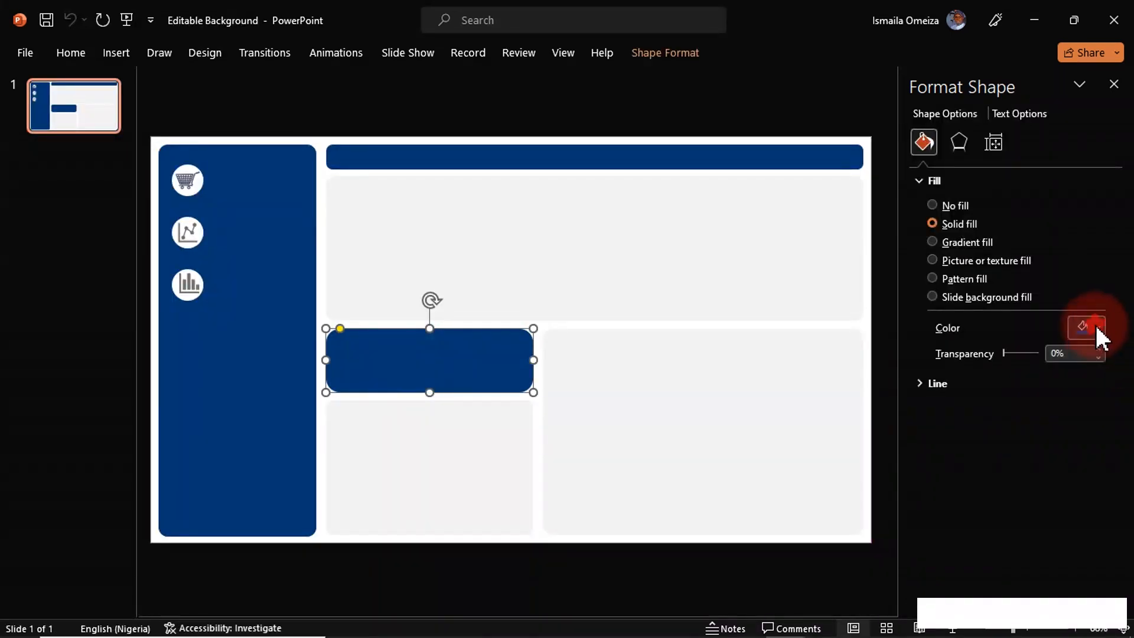
pyautogui.click(1094, 323)
pyautogui.click(1028, 557)
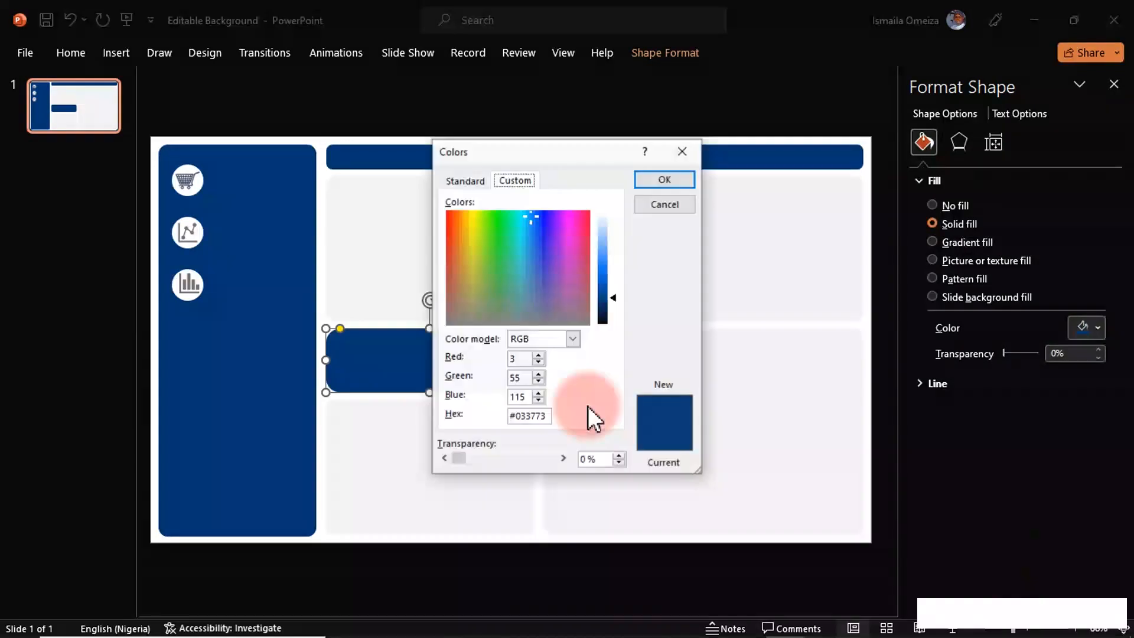
pyautogui.click(533, 416)
pyautogui.doubleClick(532, 416)
pyautogui.hotkey('ctrl', 'c')
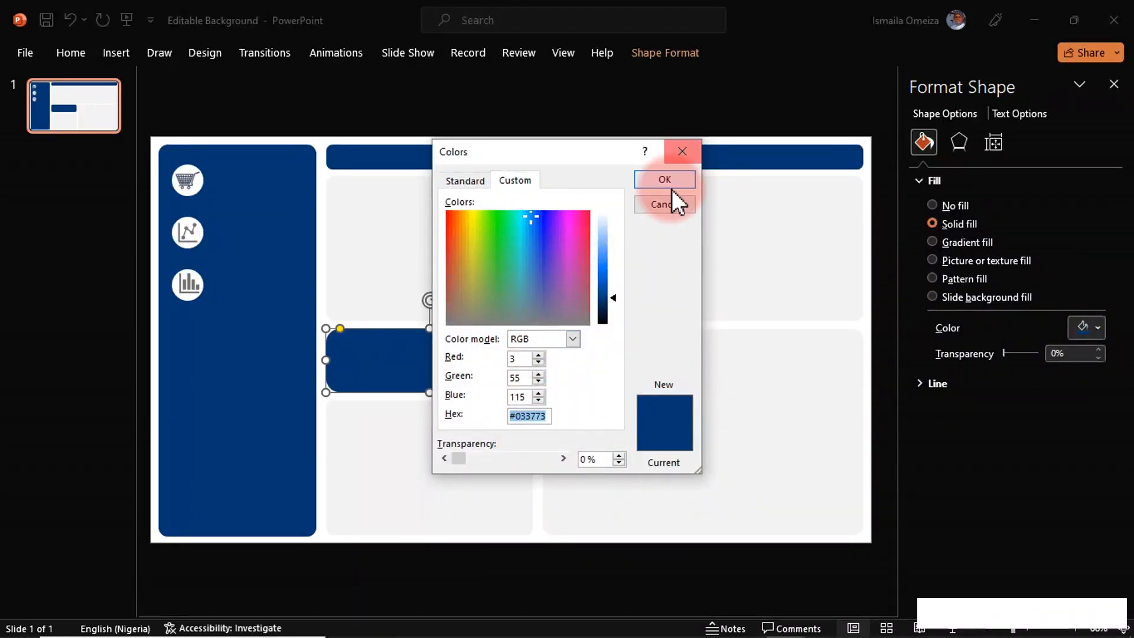
pyautogui.click(669, 206)
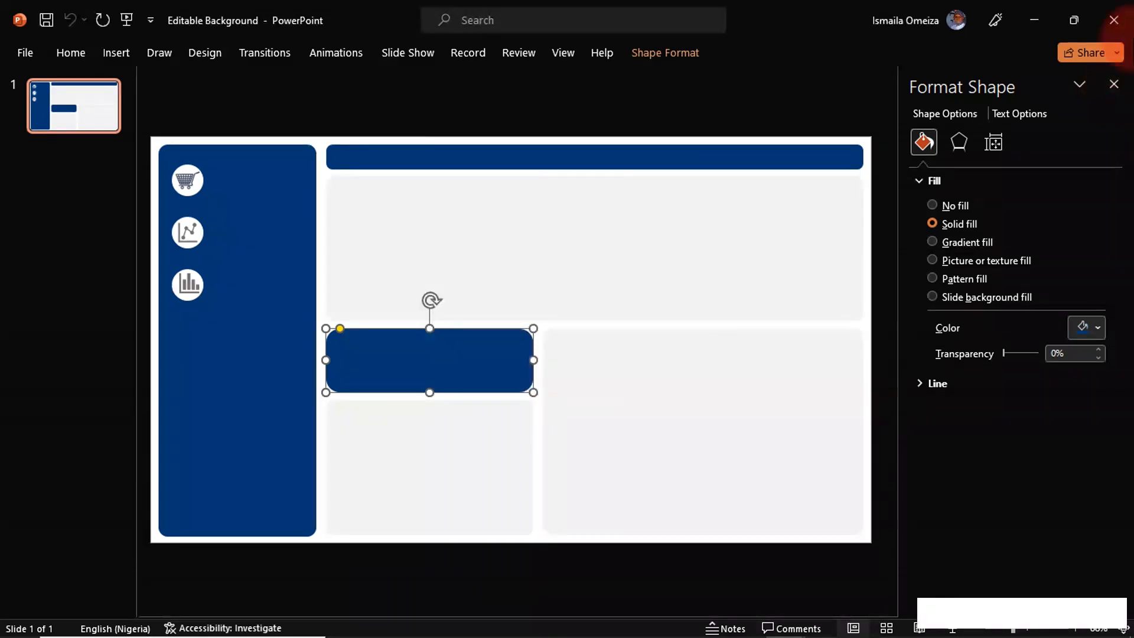
pyautogui.click(1038, 22)
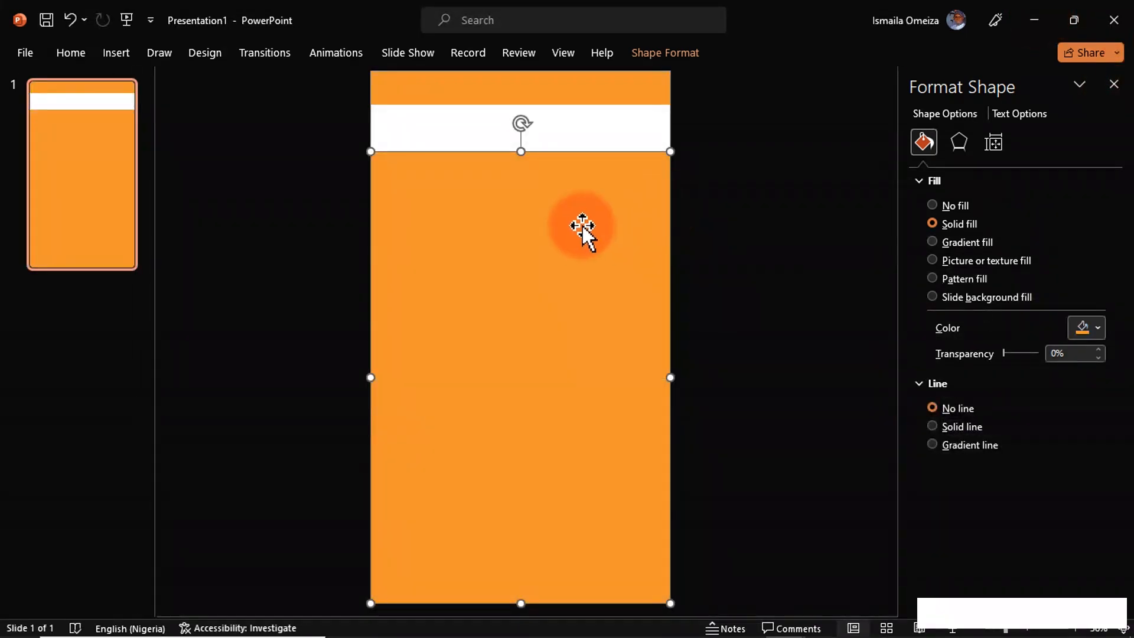
# Step: Fill the large lower rectangle with the custom dark blue #033773 and deselect it
pyautogui.click(1100, 328)
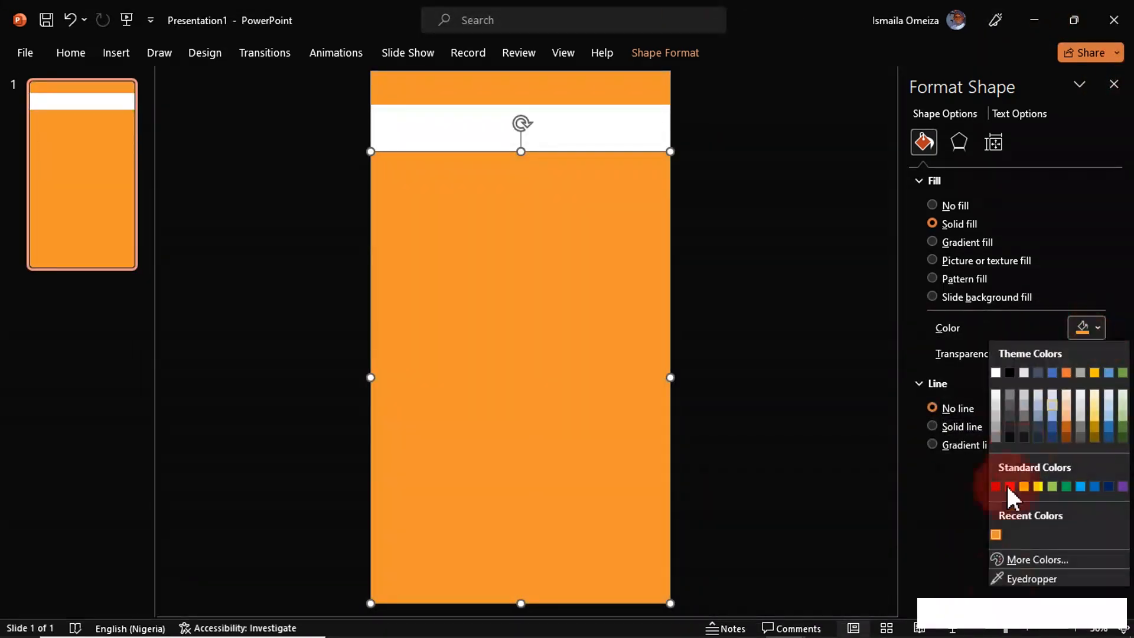
pyautogui.click(1017, 562)
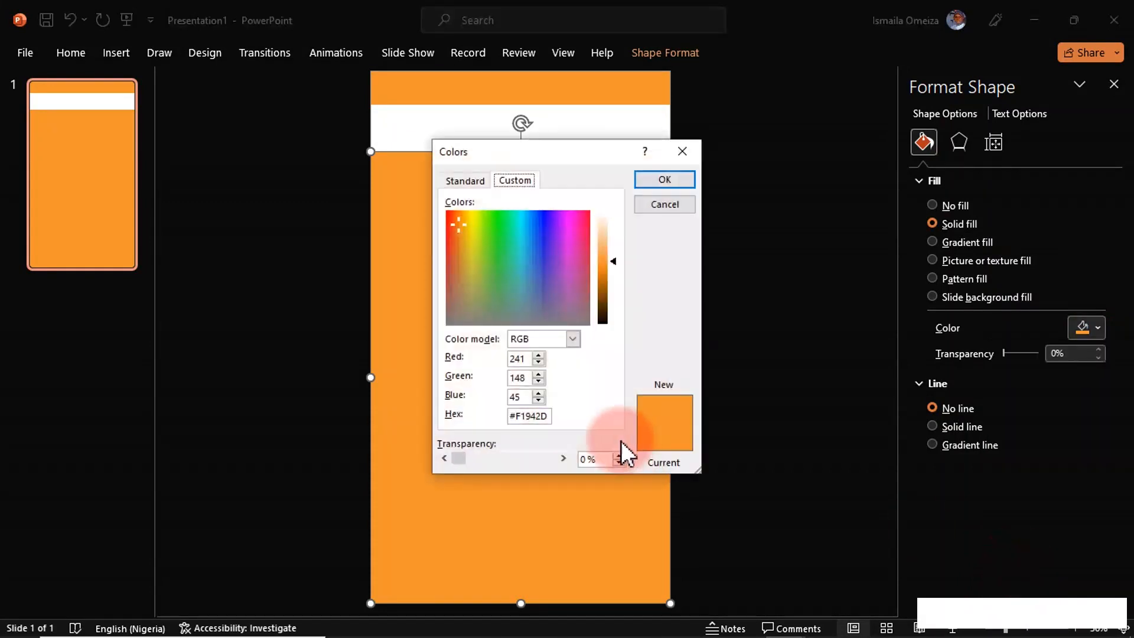
pyautogui.doubleClick(536, 416)
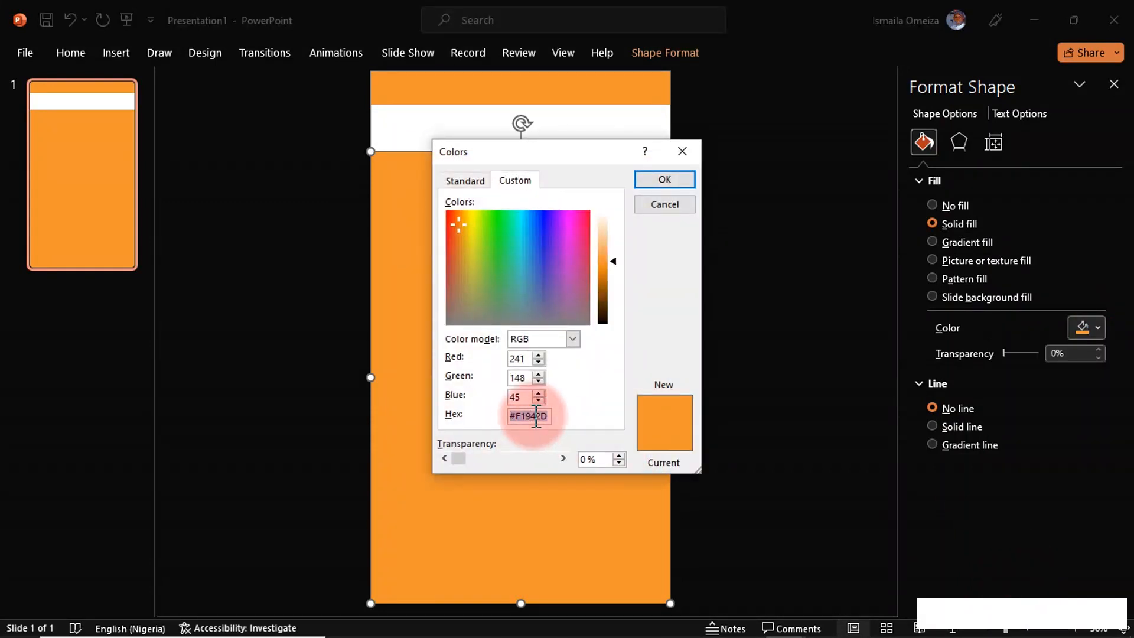
pyautogui.hotkey('ctrl', 'v')
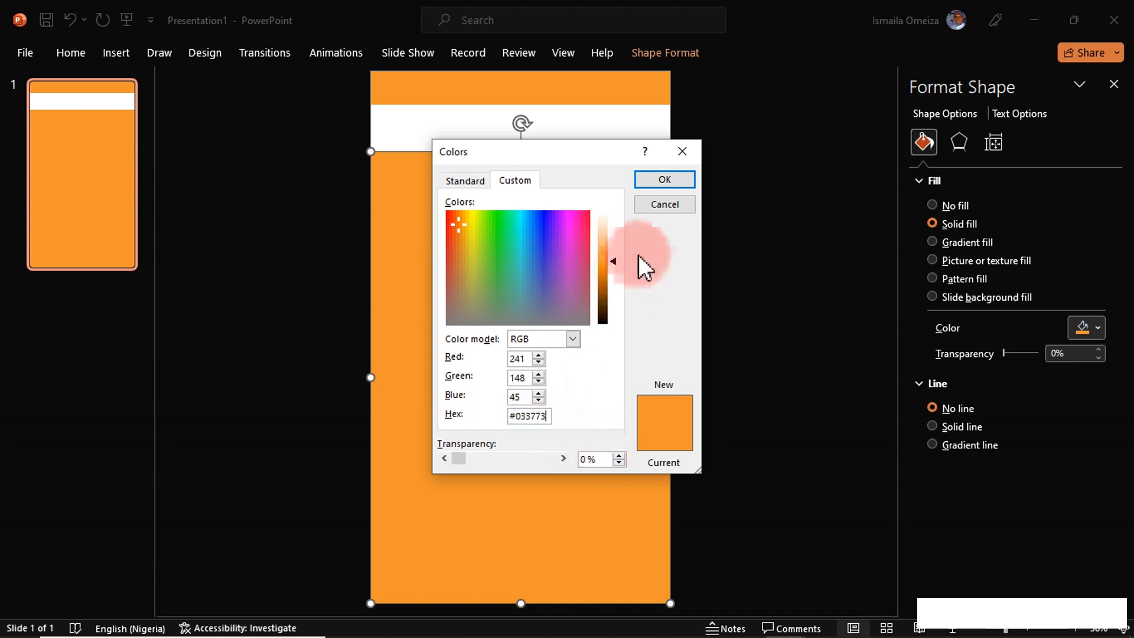
pyautogui.click(663, 179)
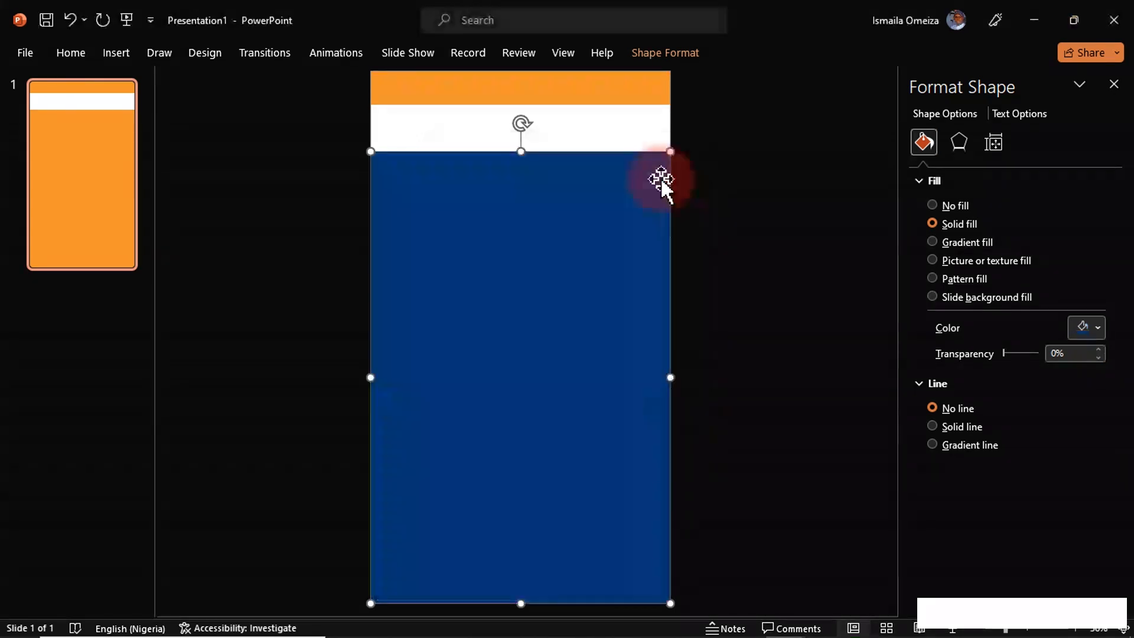
pyautogui.click(721, 198)
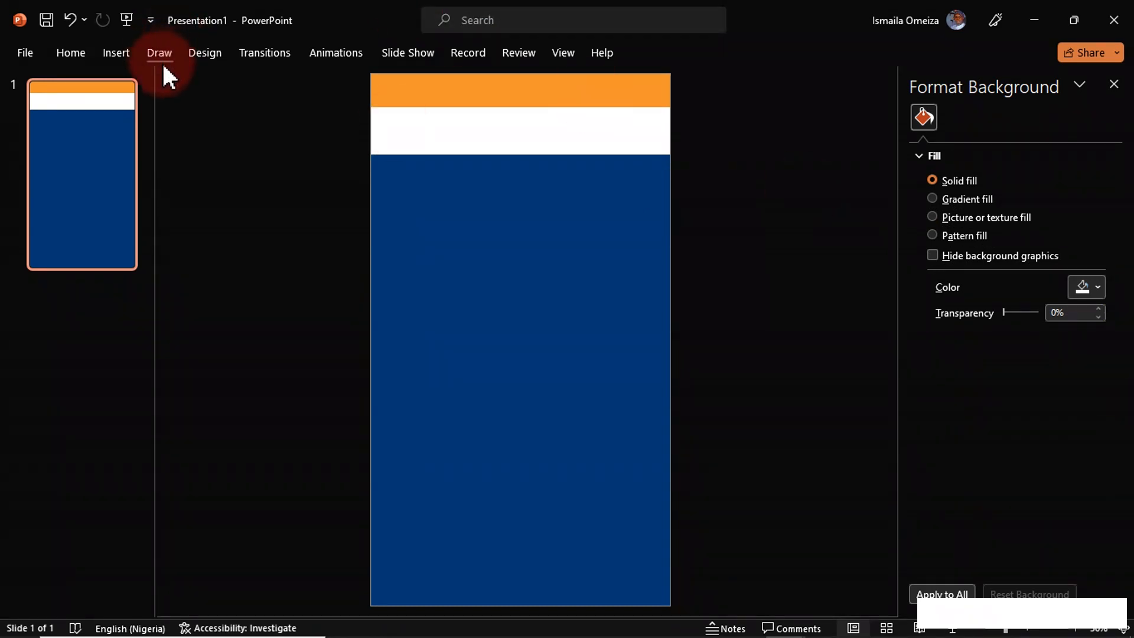
# Step: Draw a circle on the dark blue area and place it near that area's upper-left corner
pyautogui.click(120, 54)
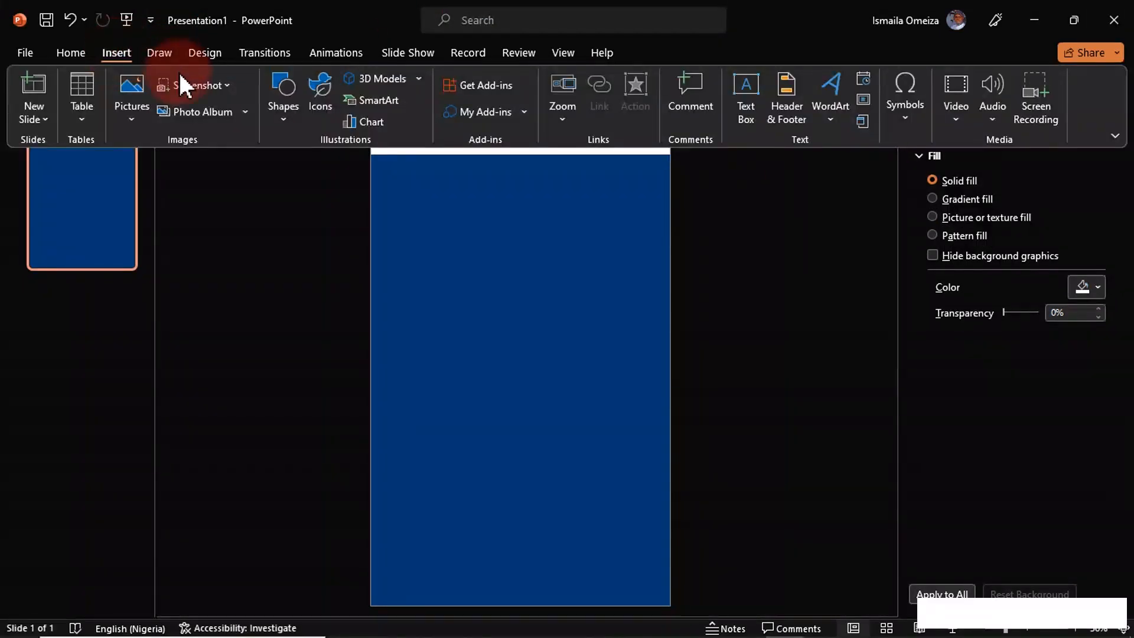
pyautogui.click(284, 126)
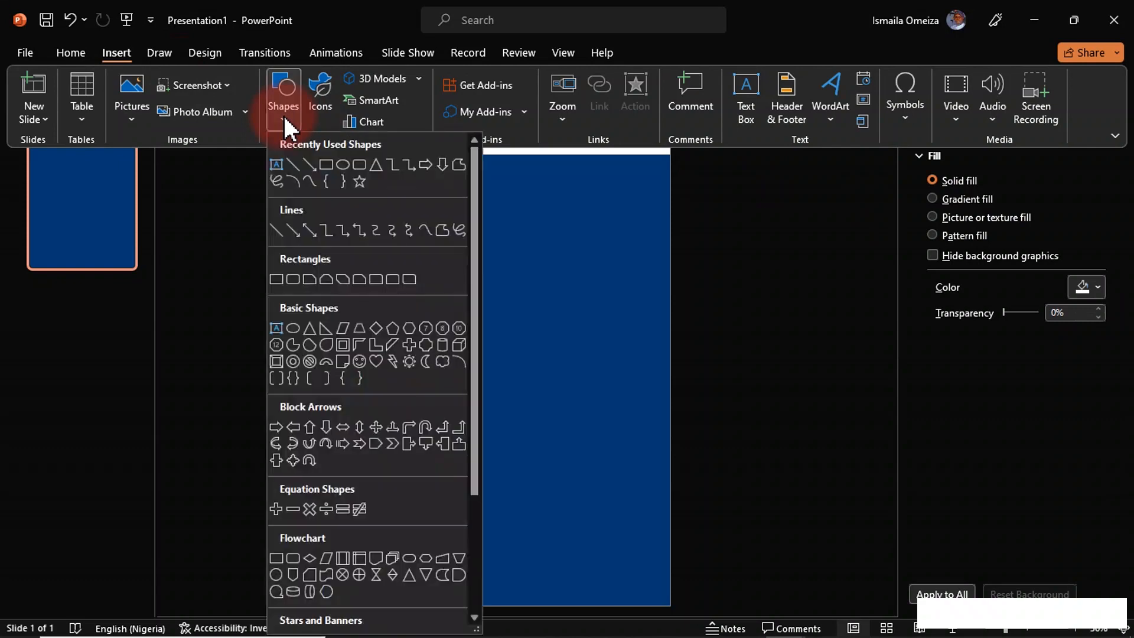
pyautogui.click(343, 163)
pyautogui.moveTo(415, 228); pyautogui.dragTo(451, 315)
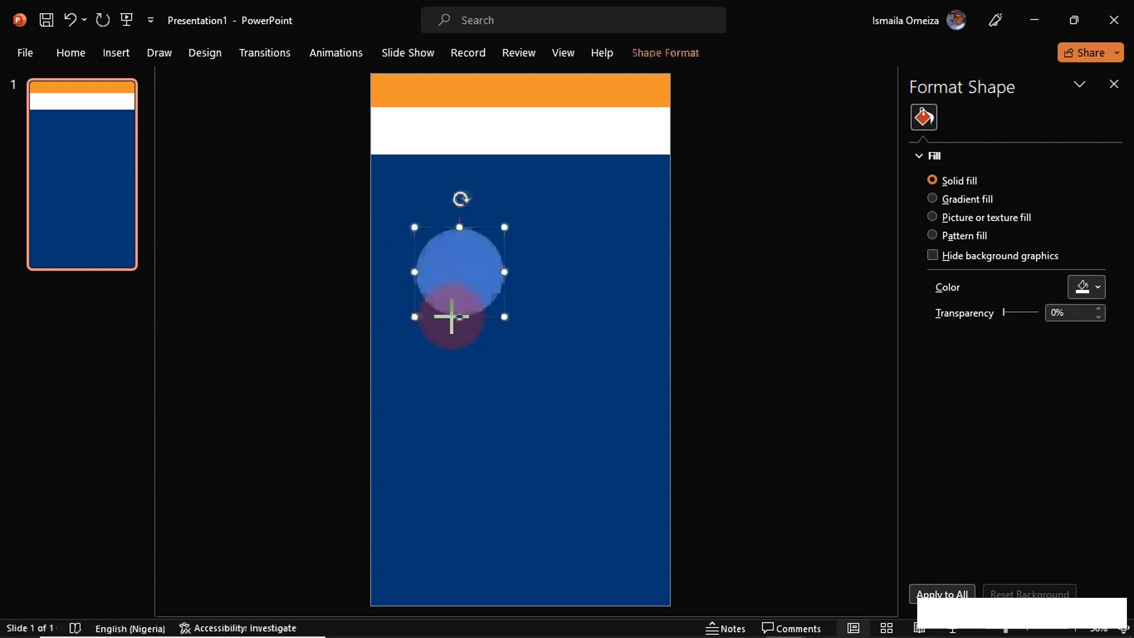
pyautogui.moveTo(455, 289); pyautogui.dragTo(424, 243)
pyautogui.click(392, 245)
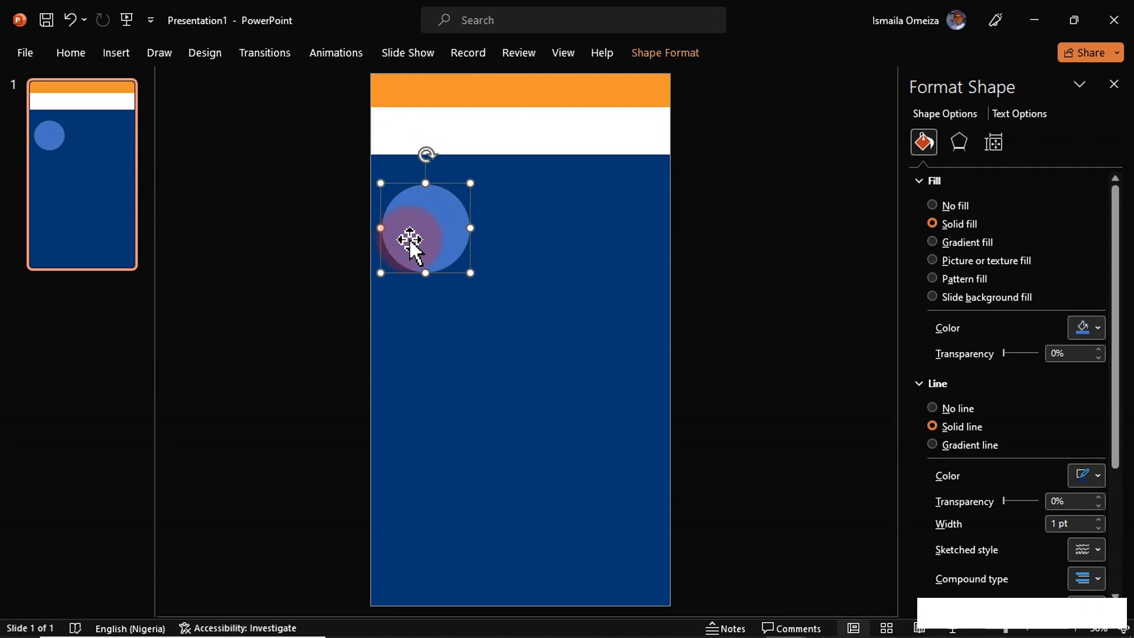
# Step: Remove the circle's outline with No line and fill the circle with white
pyautogui.click(950, 407)
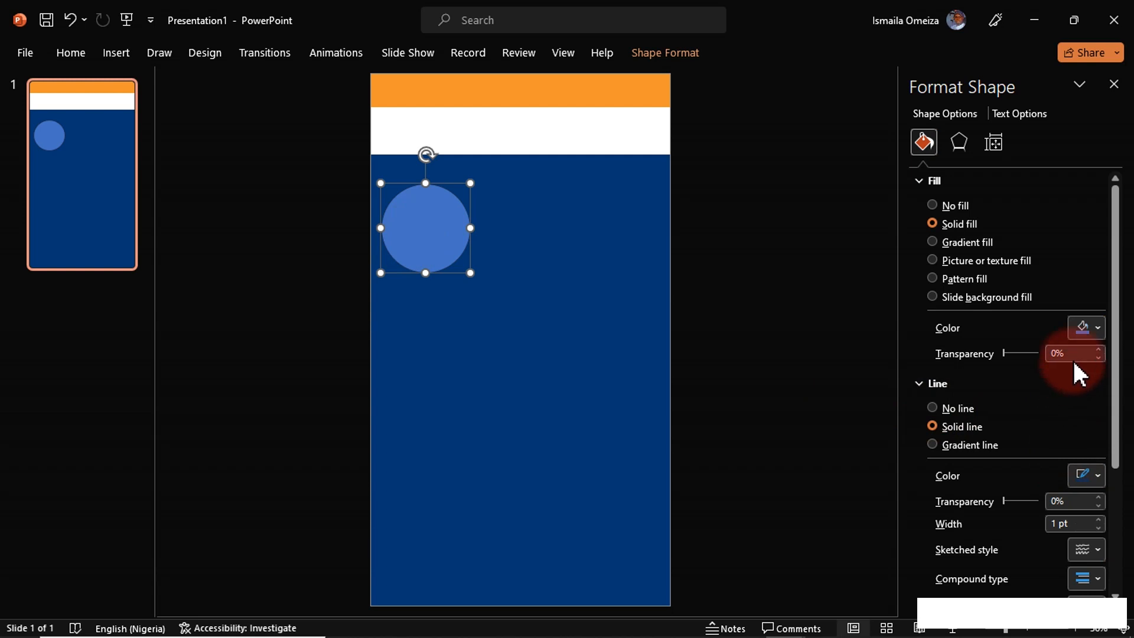
pyautogui.click(934, 408)
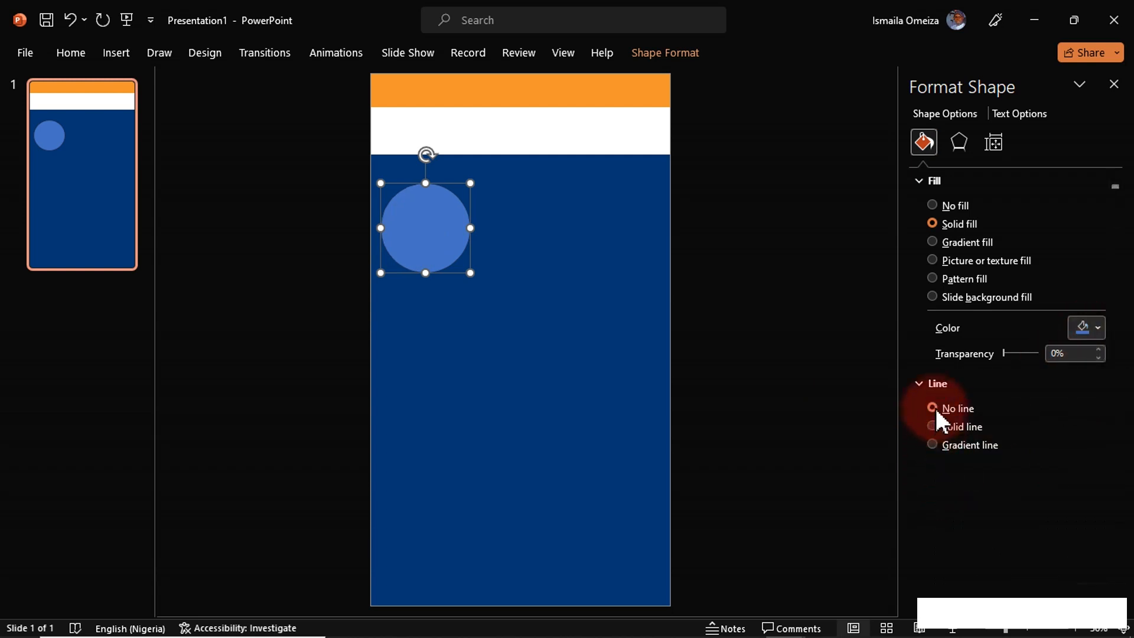
pyautogui.click(1081, 331)
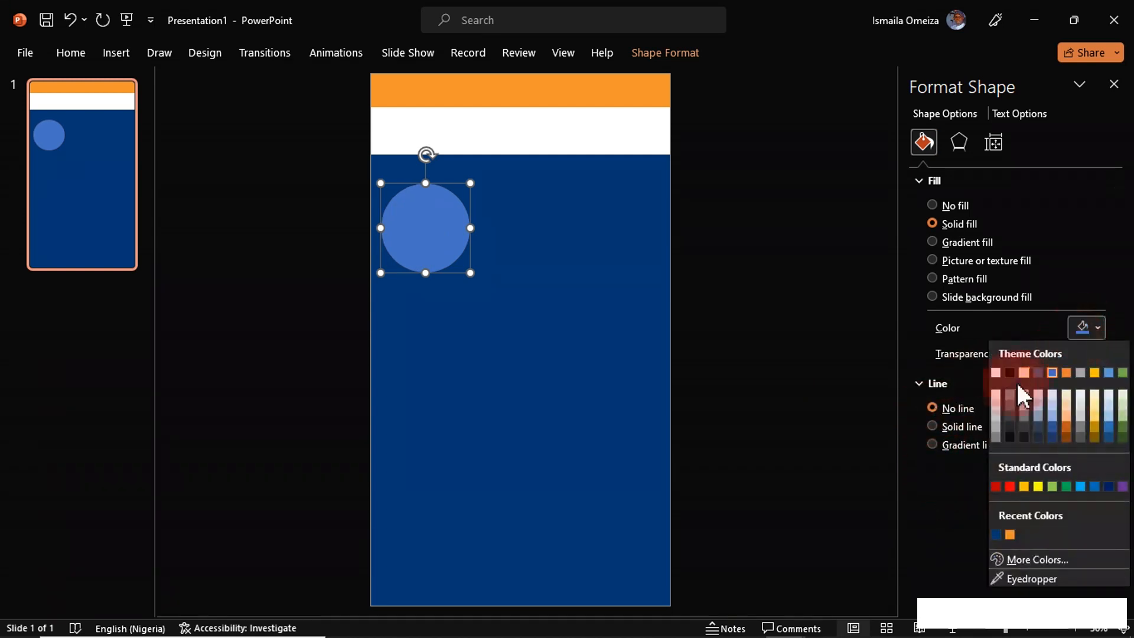
pyautogui.click(996, 372)
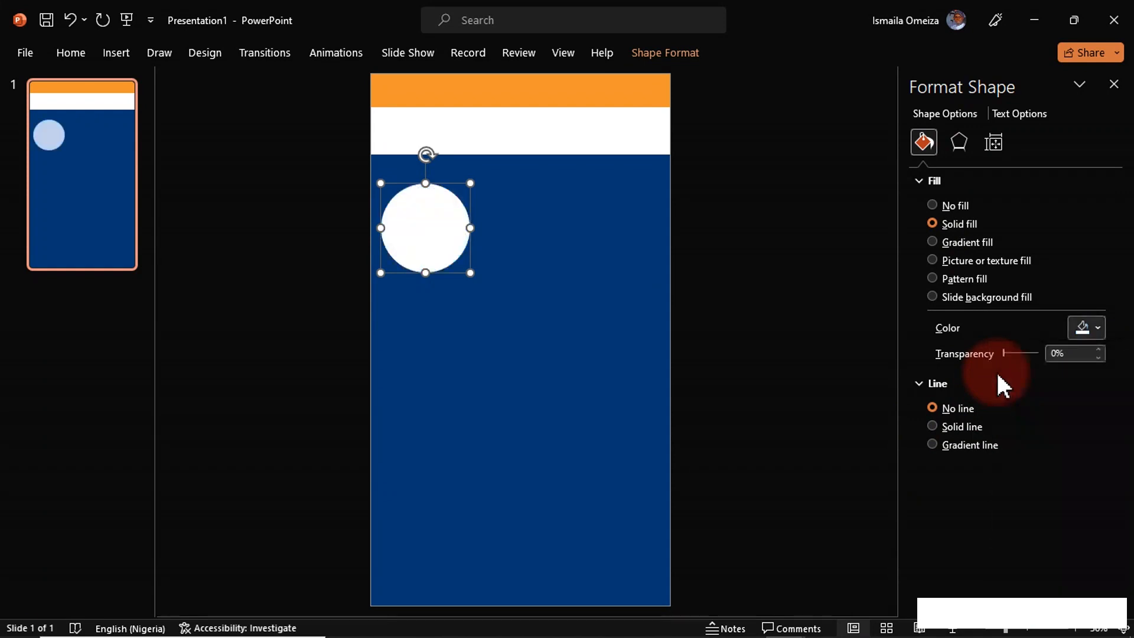
# Step: Duplicate the white circle and place the copy below and to the right, slightly overlapping the original
pyautogui.hotkey('ctrl', 'd')
pyautogui.moveTo(429, 262); pyautogui.dragTo(469, 316)
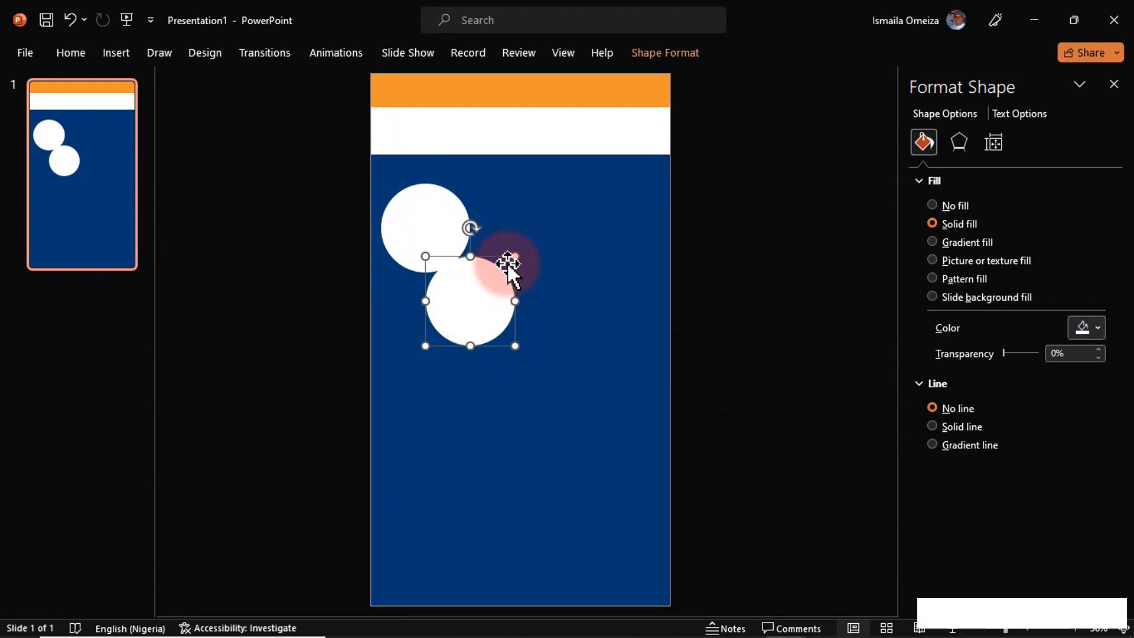
# Step: Fill the original upper-left circle with the standard light green
pyautogui.click(444, 232)
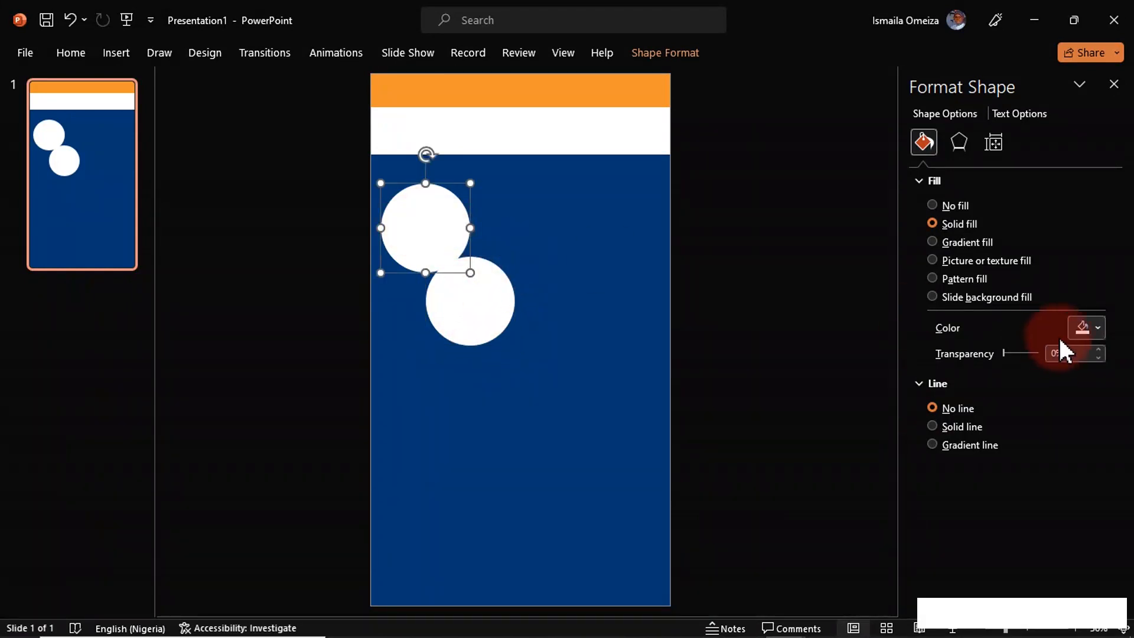
pyautogui.click(1082, 328)
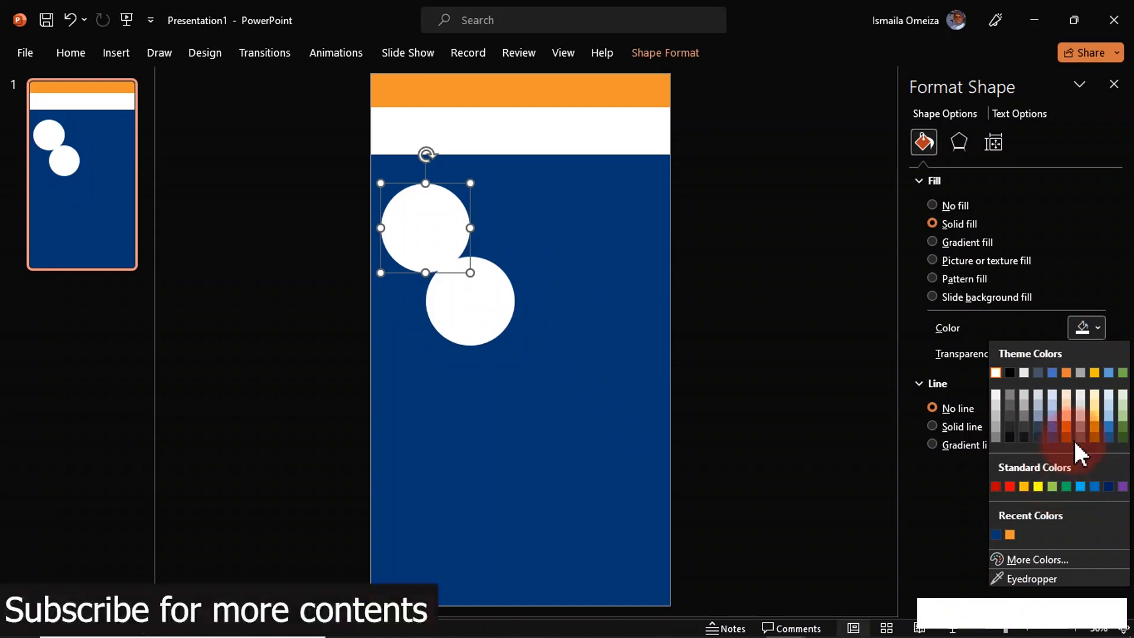
pyautogui.click(1051, 487)
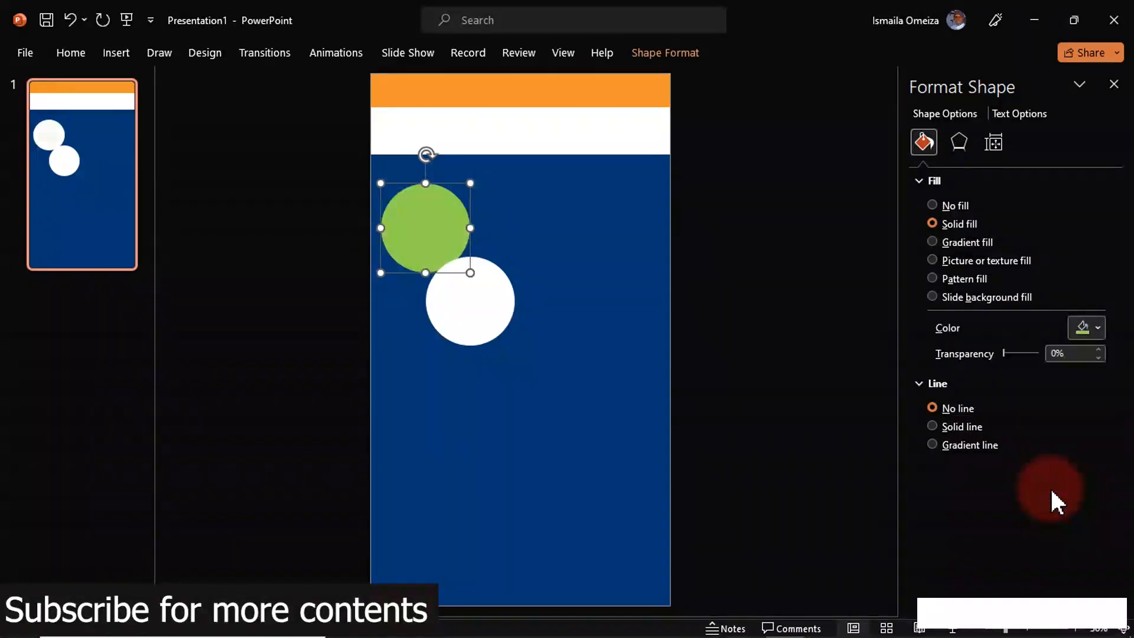
# Step: Fill the duplicated lower circle with the standard light green
pyautogui.click(493, 310)
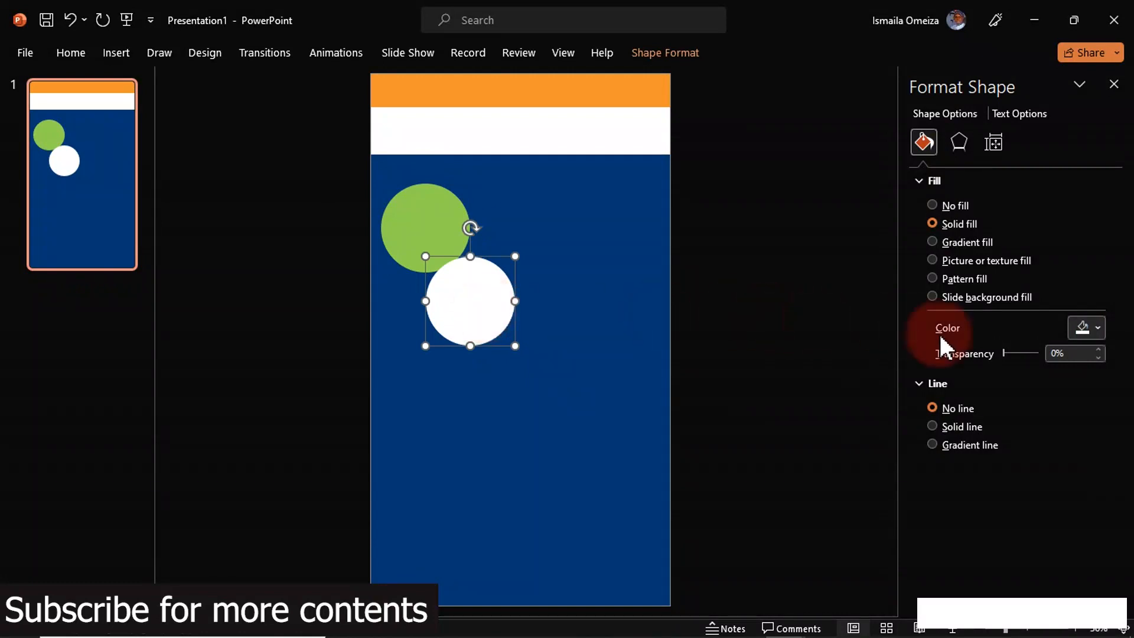
pyautogui.click(1081, 332)
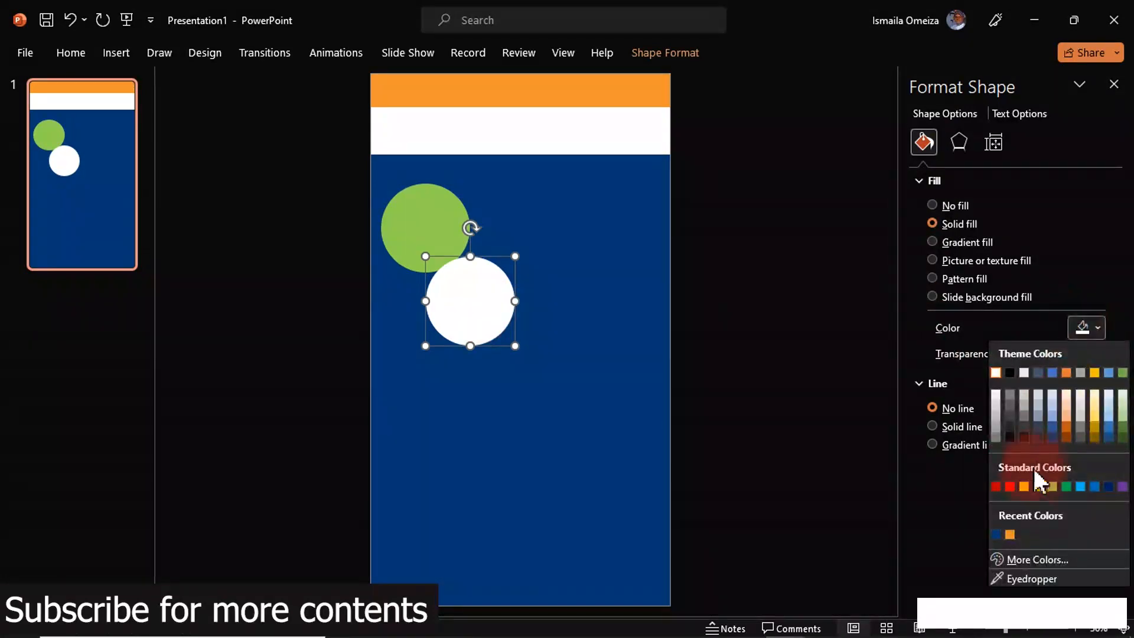
pyautogui.click(1051, 487)
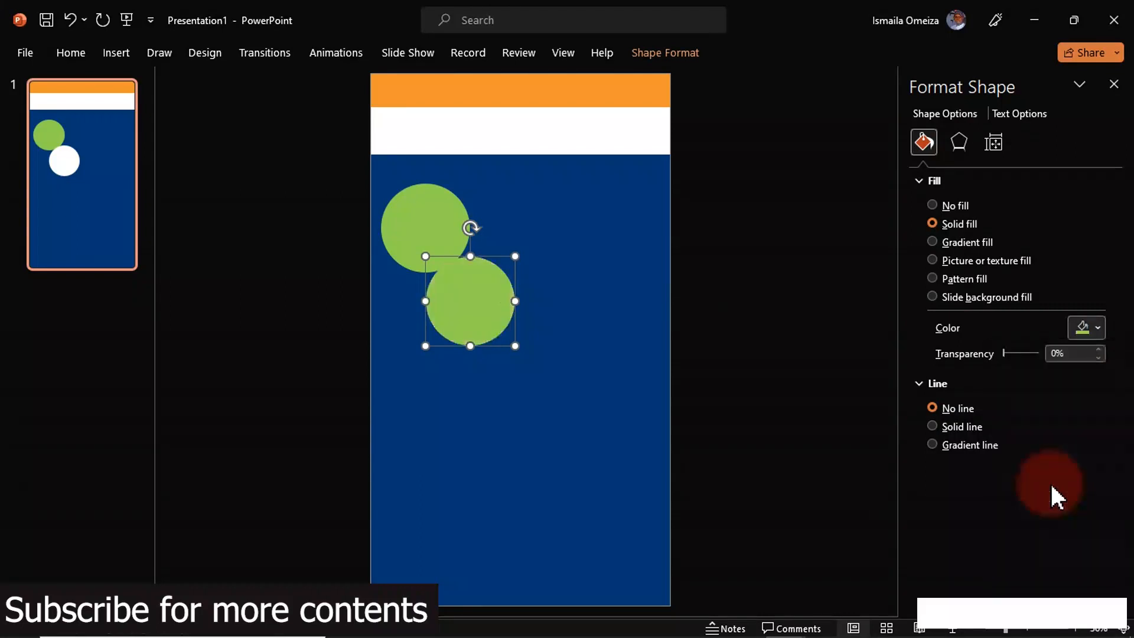
# Step: Set the original upper-left circle's fill back to white
pyautogui.click(398, 223)
pyautogui.click(1093, 328)
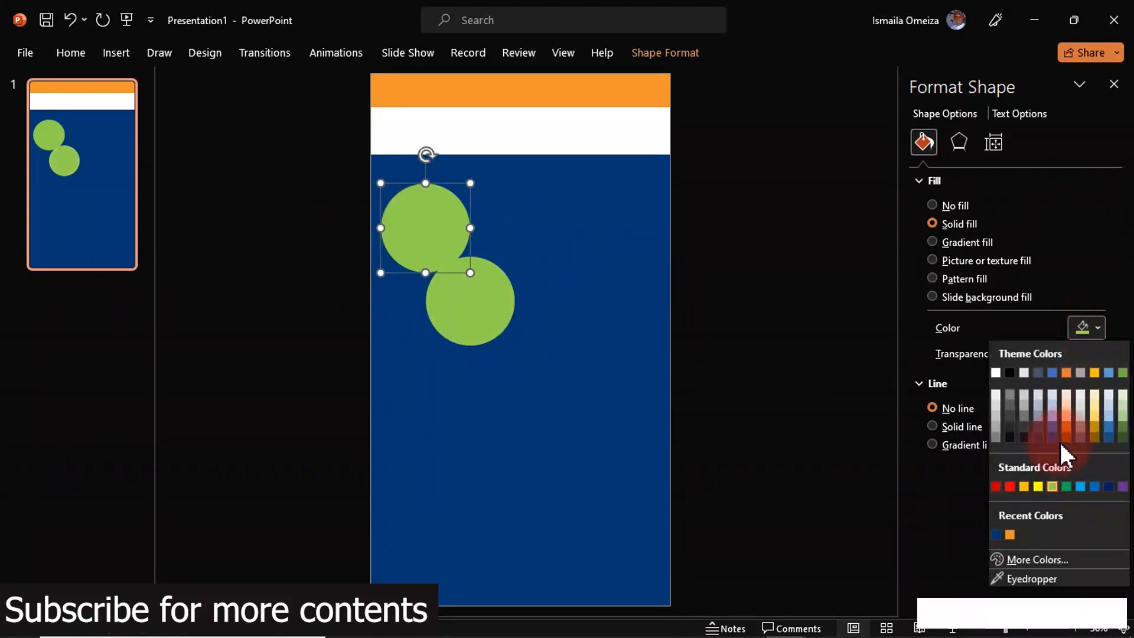
pyautogui.click(997, 373)
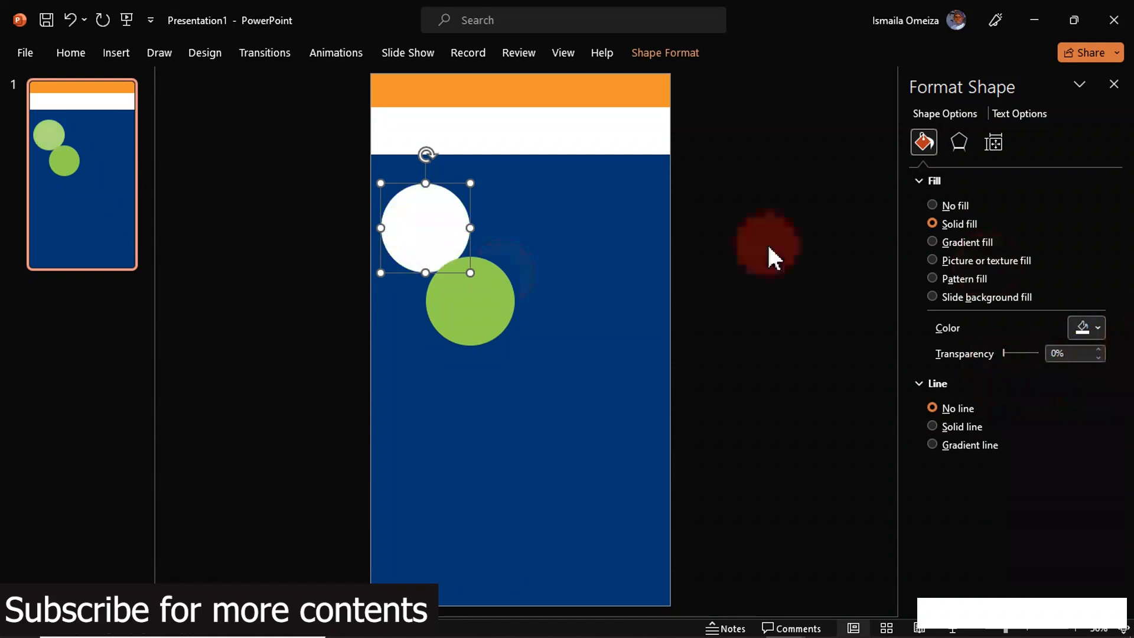
# Step: Move the green circle onto the white circle and adjust its size to almost cover it
pyautogui.click(468, 329)
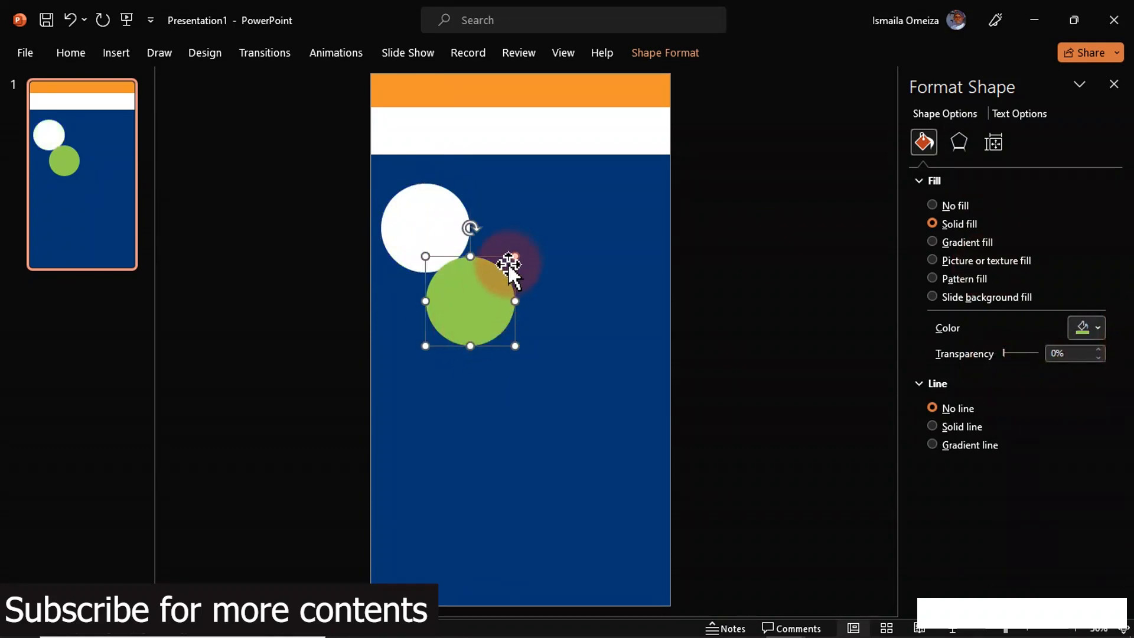
pyautogui.moveTo(508, 256); pyautogui.dragTo(483, 310)
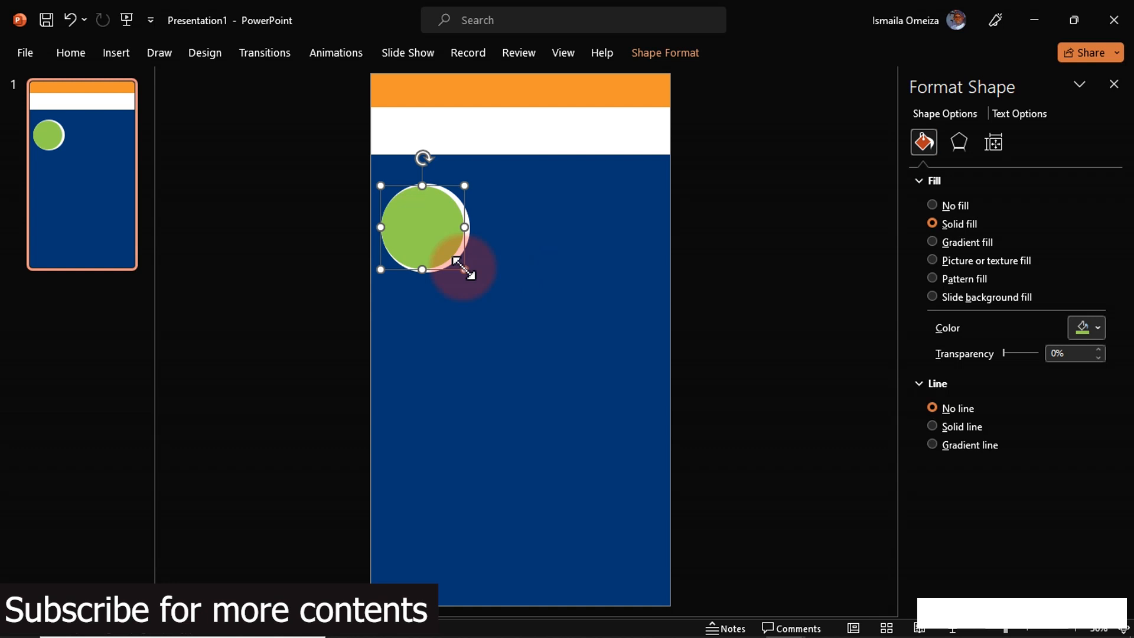
pyautogui.moveTo(465, 268); pyautogui.dragTo(468, 268)
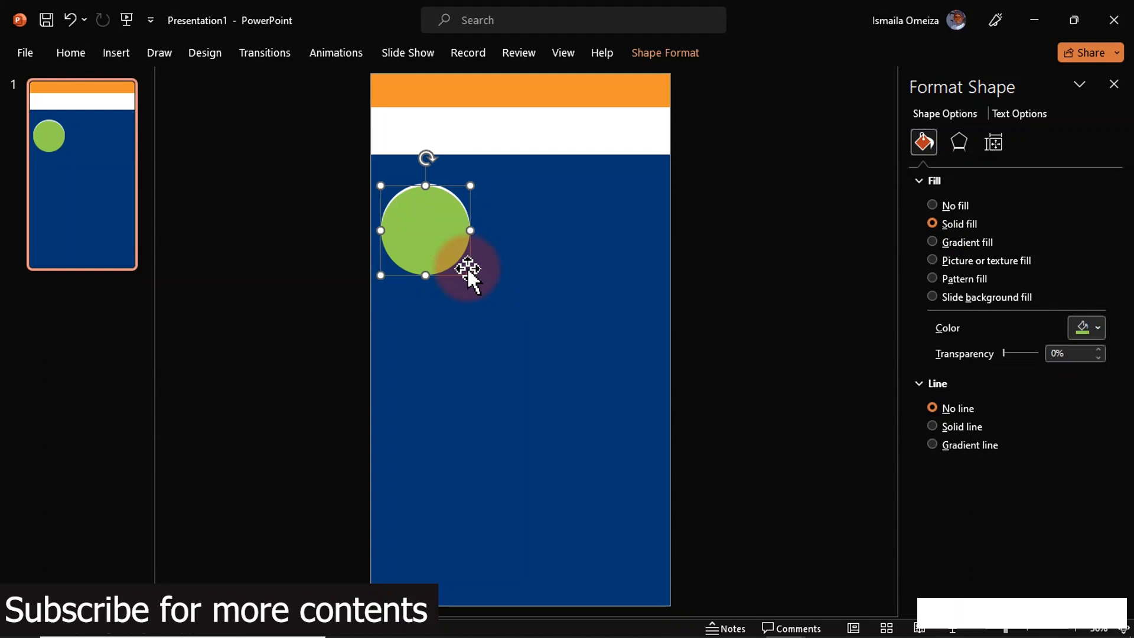
# Step: Fine-tune the green circle's position so a thin white crescent remains along its upper-right edge, and deselect it
pyautogui.hotkey('ctrl', 'z')
pyautogui.press('Down')
pyautogui.press('Down')
pyautogui.press('Down')
pyautogui.press('Left')
pyautogui.press('Left')
pyautogui.press('Up')
pyautogui.press('Up')
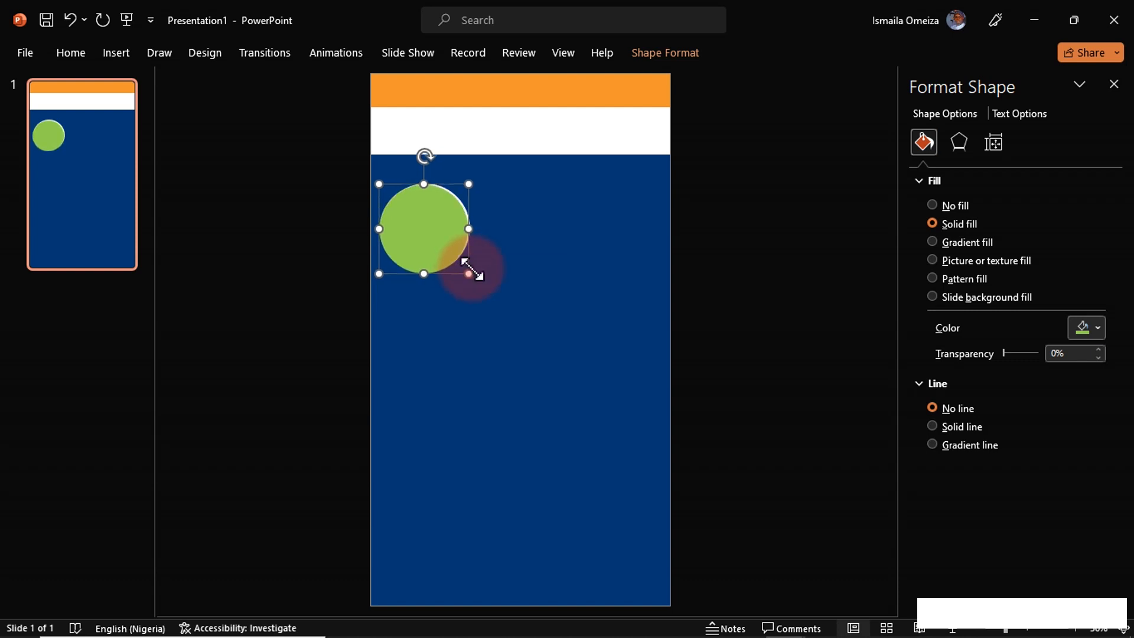
pyautogui.click(319, 270)
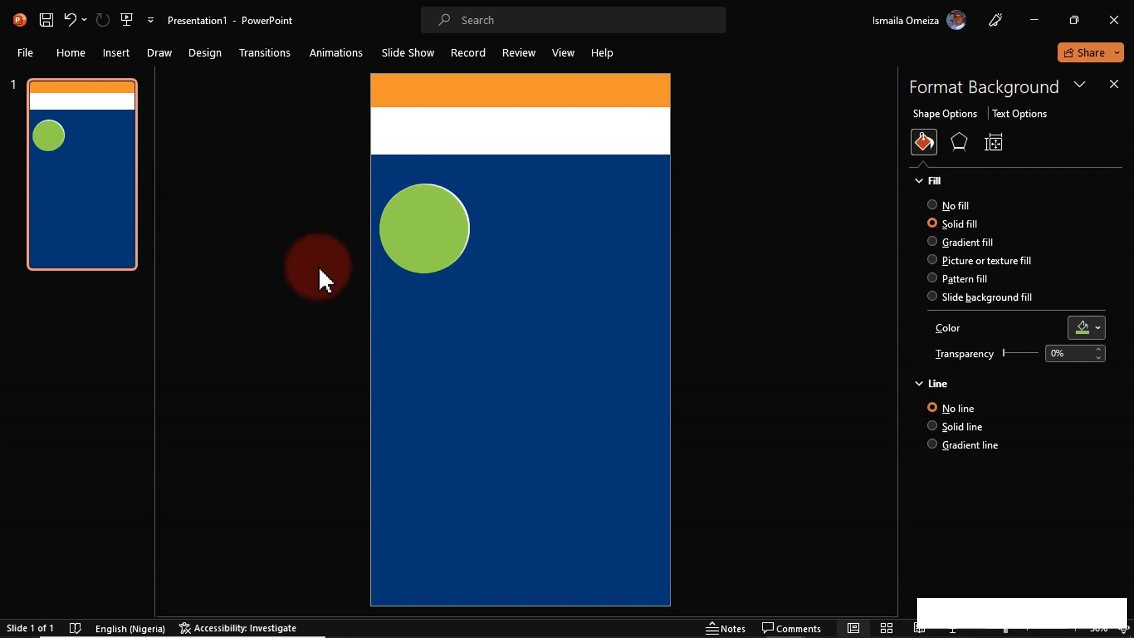
# Step: Select the green and white circles together and copy the pair to the right side of the dark blue area at mid-height
pyautogui.moveTo(312, 124); pyautogui.dragTo(517, 344)
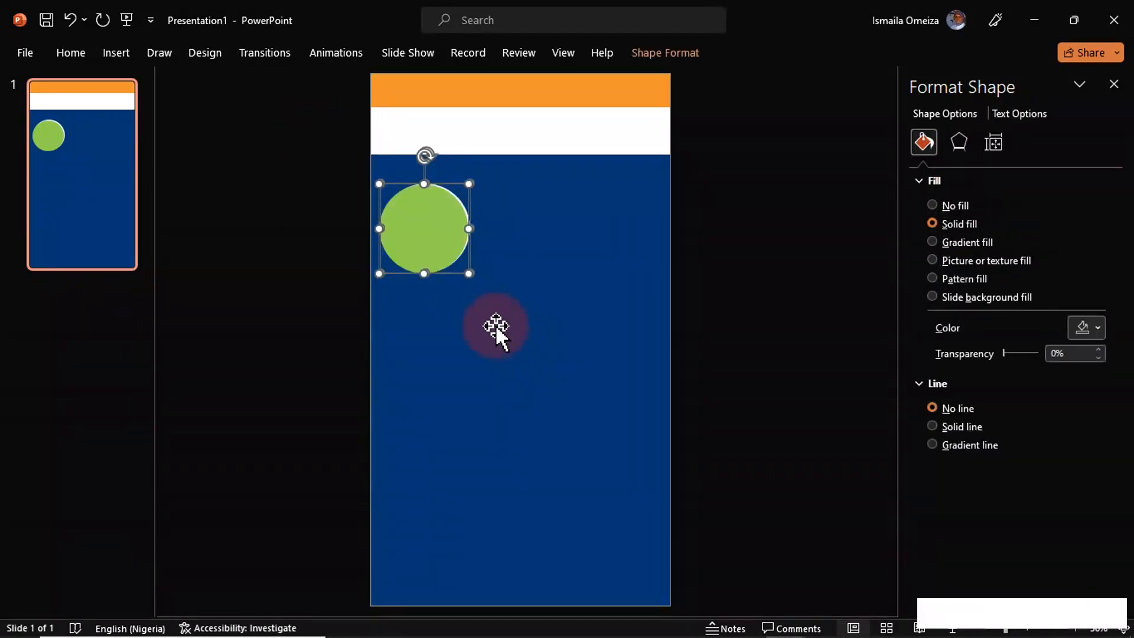
pyautogui.click(425, 239)
pyautogui.moveTo(425, 238); pyautogui.dragTo(606, 385)
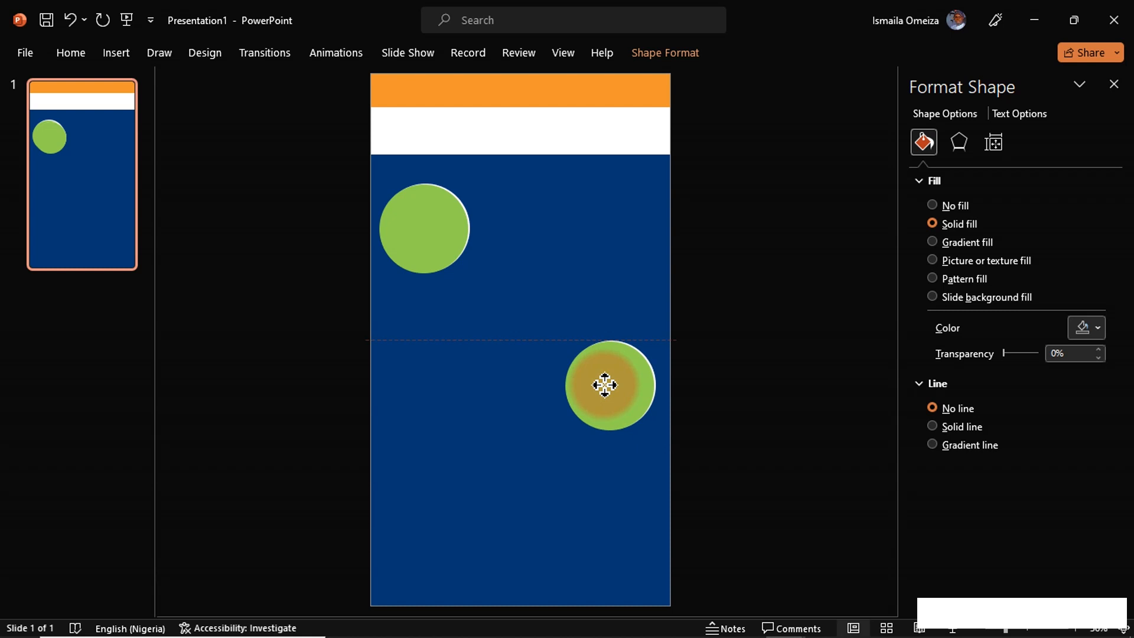
pyautogui.moveTo(605, 385); pyautogui.dragTo(605, 385)
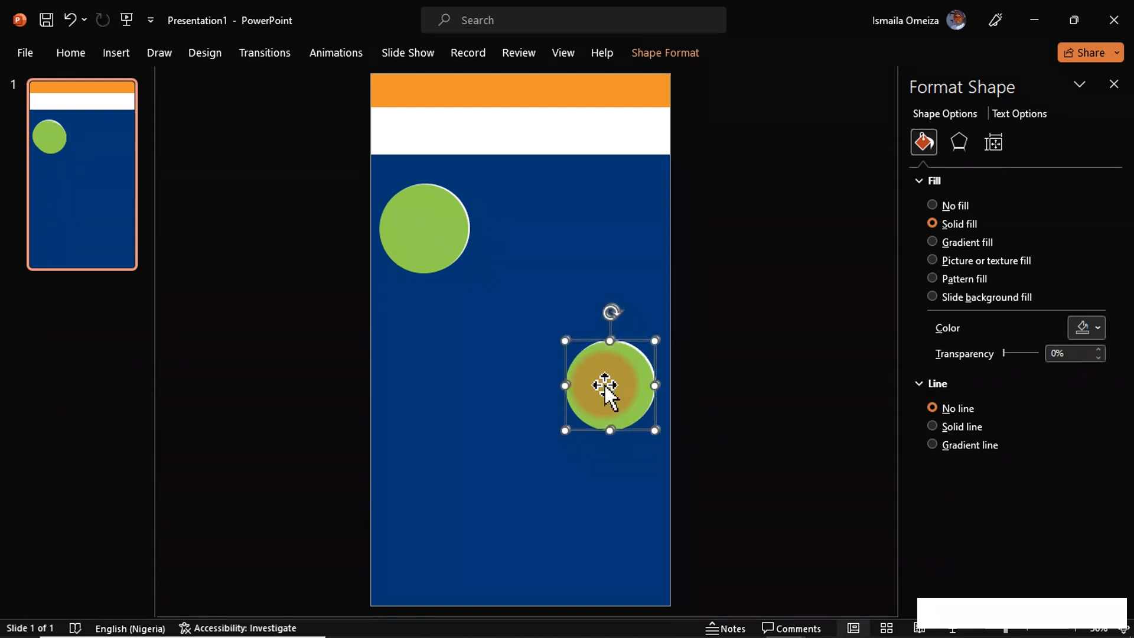
# Step: Duplicate the circle pair again, place the copy in the lower-left part of the dark blue area, and deselect it
pyautogui.hotkey('ctrl', 'd')
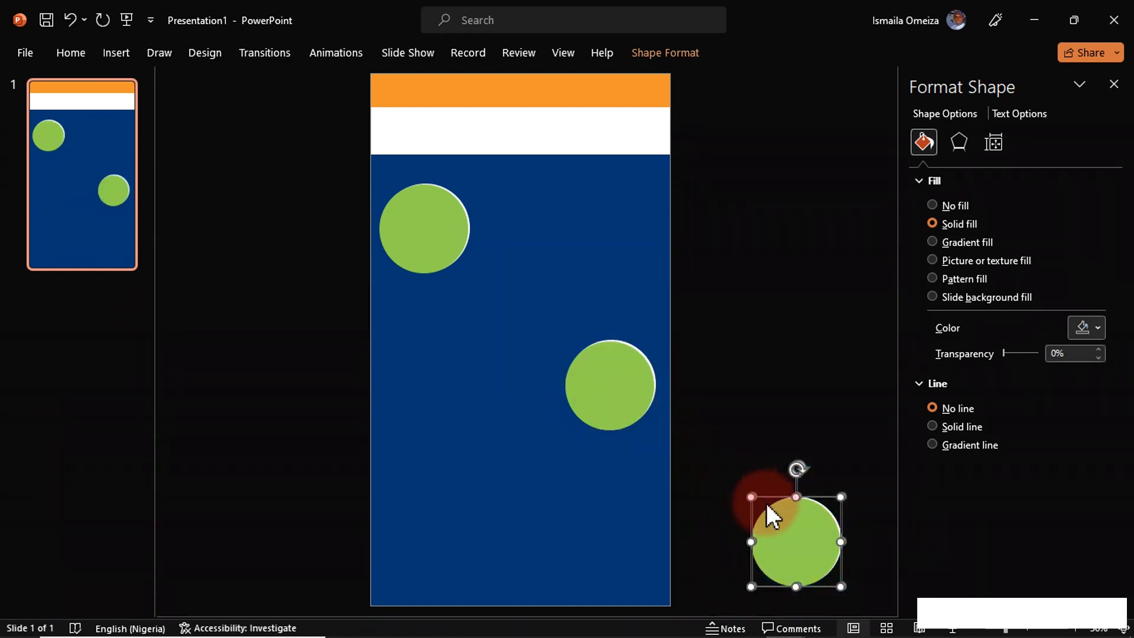
pyautogui.moveTo(797, 534); pyautogui.dragTo(427, 521)
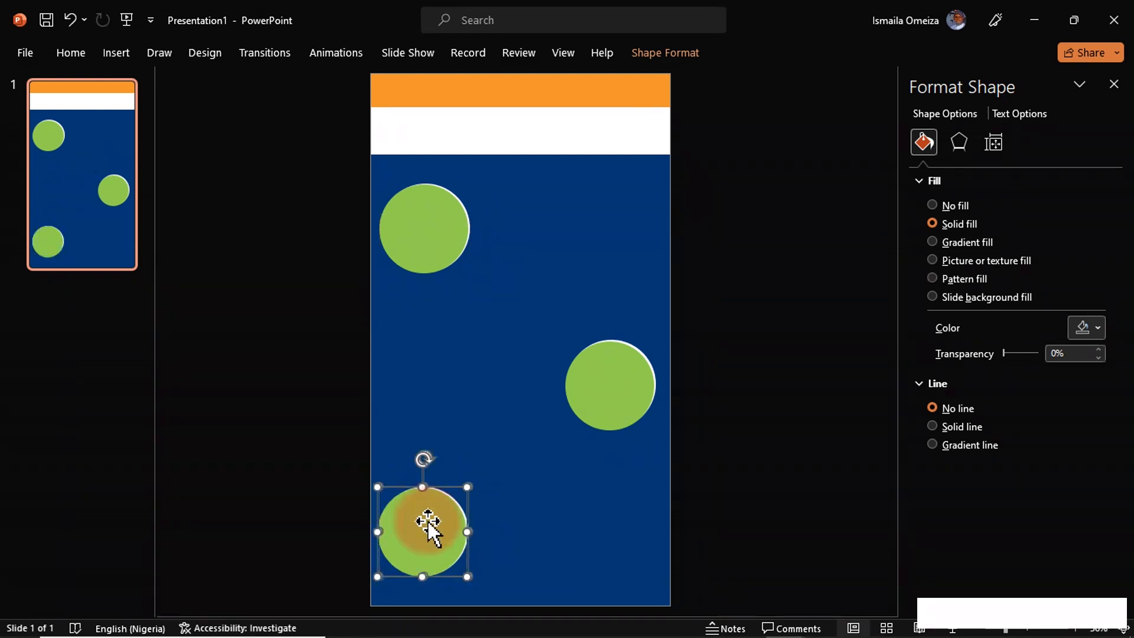
pyautogui.moveTo(427, 519); pyautogui.dragTo(425, 502)
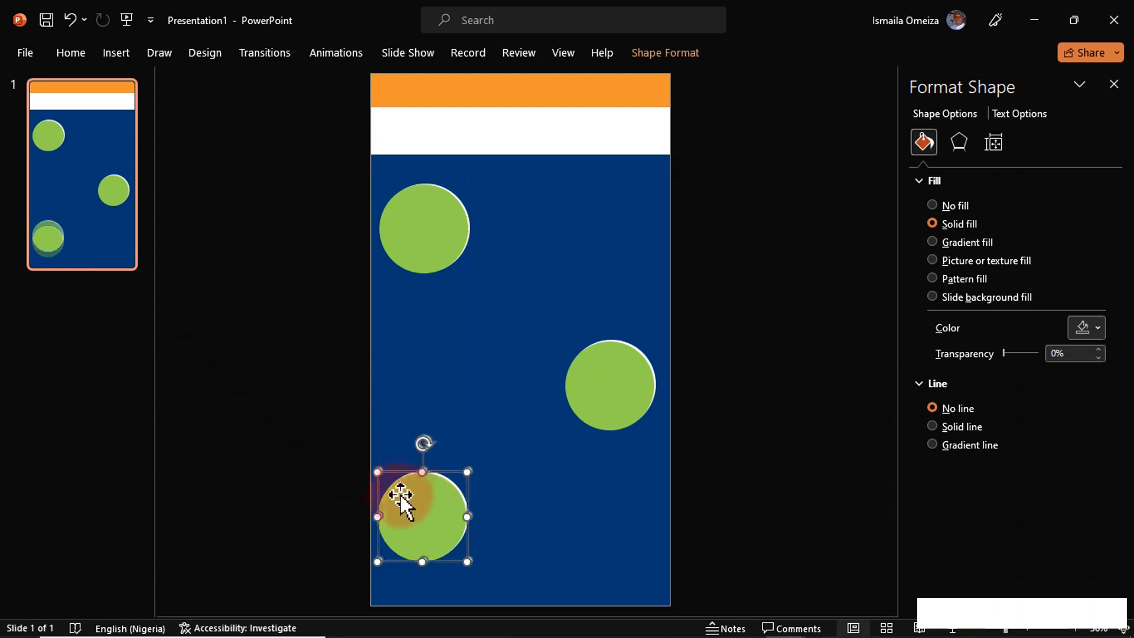
pyautogui.click(310, 413)
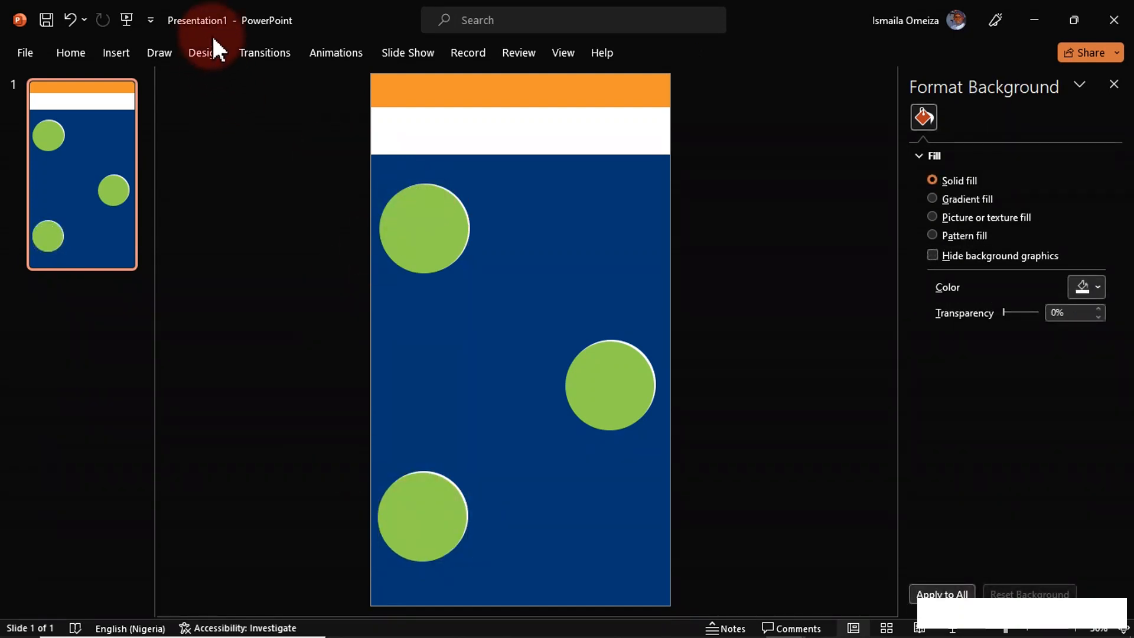
# Step: Copy the orange header bar beside the upper-left circle, make it taller, and fit it from behind the circle's right part to the slide's right edge
pyautogui.click(406, 89)
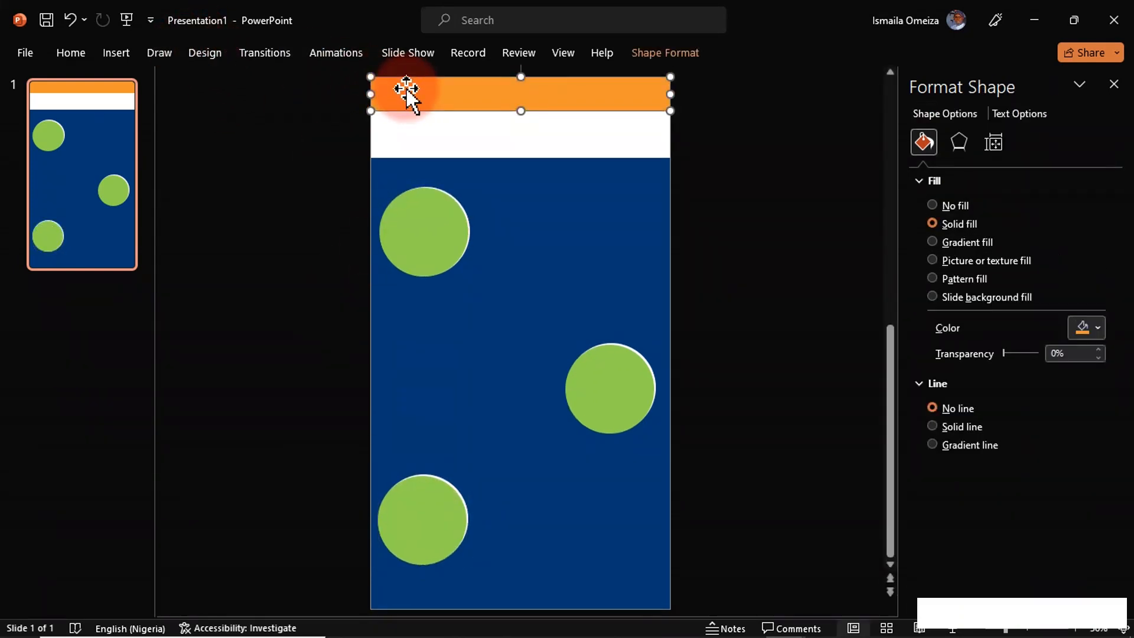
pyautogui.moveTo(445, 101); pyautogui.dragTo(537, 221)
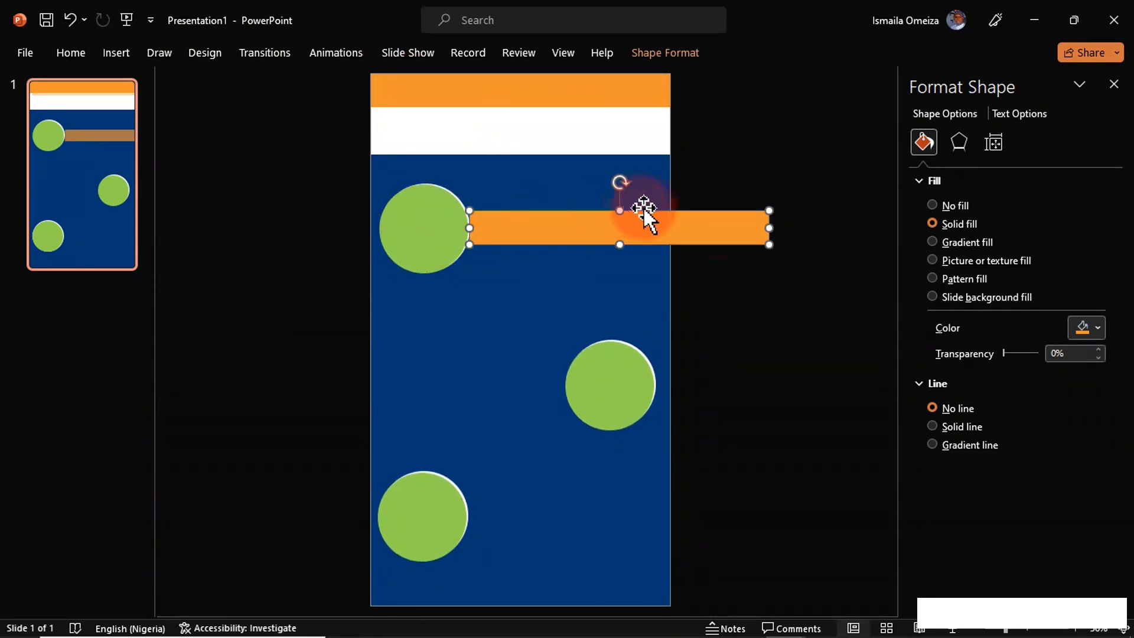
pyautogui.moveTo(769, 227); pyautogui.dragTo(666, 230)
pyautogui.moveTo(568, 211); pyautogui.dragTo(567, 184)
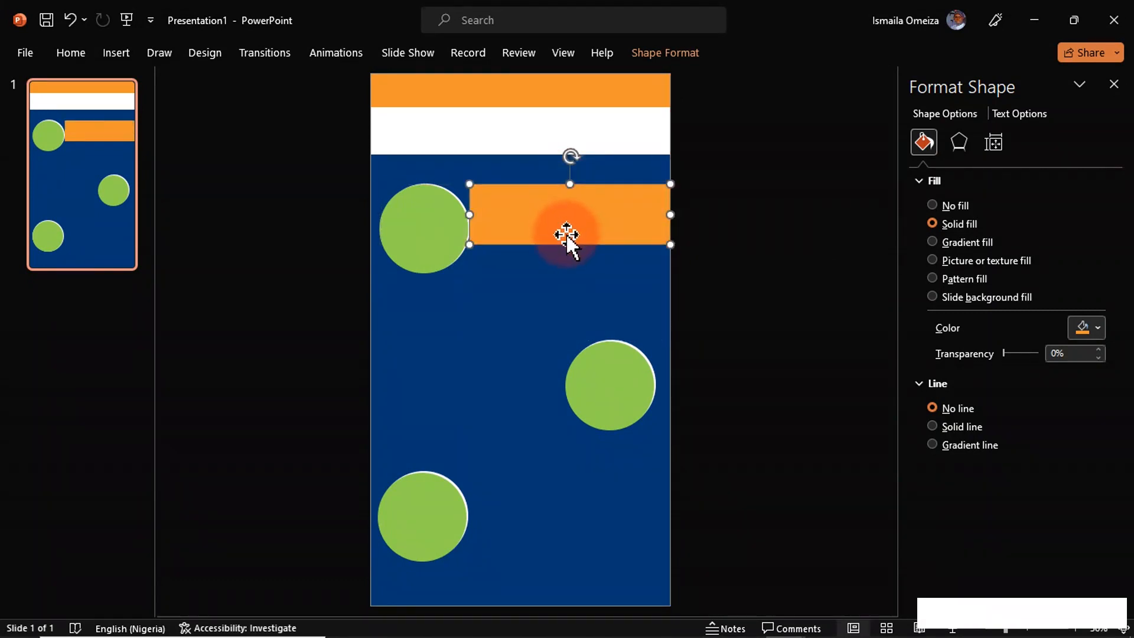
pyautogui.moveTo(567, 240)
pyautogui.mouseDown()
pyautogui.moveTo(567, 253)
pyautogui.moveTo(552, 232)
pyautogui.moveTo(539, 236)
pyautogui.moveTo(543, 261)
pyautogui.moveTo(548, 239)
pyautogui.mouseUp()
pyautogui.moveTo(638, 229); pyautogui.dragTo(670, 229)
pyautogui.click(619, 225)
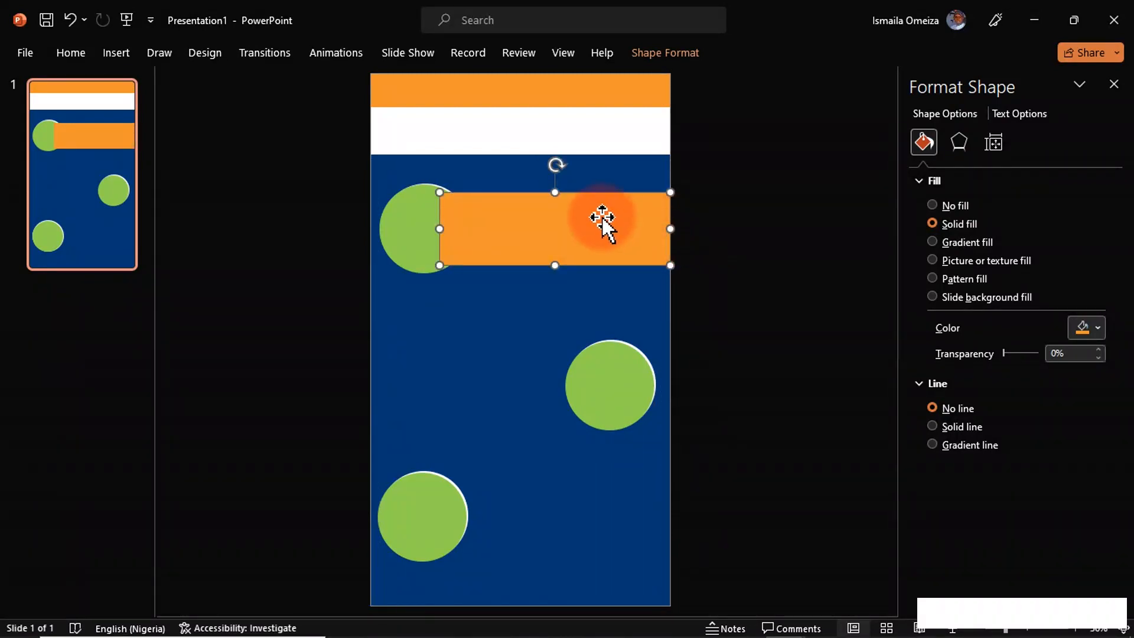
# Step: Send the copied orange bar to the back, followed by the dark blue rectangle, so the bar sits between the background and the circle
pyautogui.rightClick(601, 215)
pyautogui.click(578, 223)
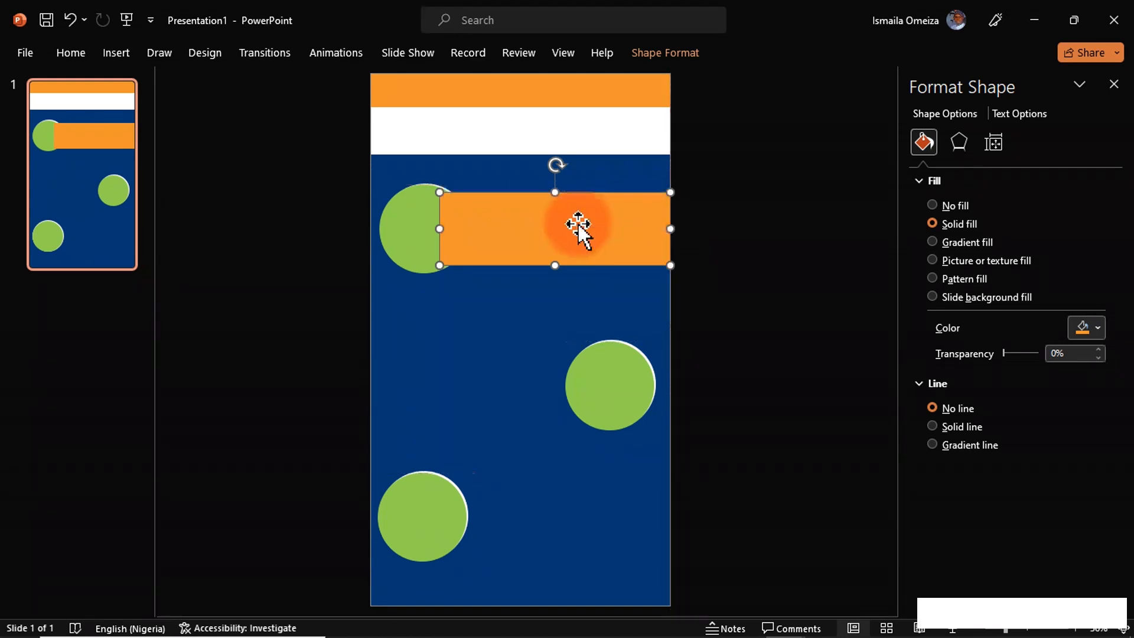
pyautogui.rightClick(577, 223)
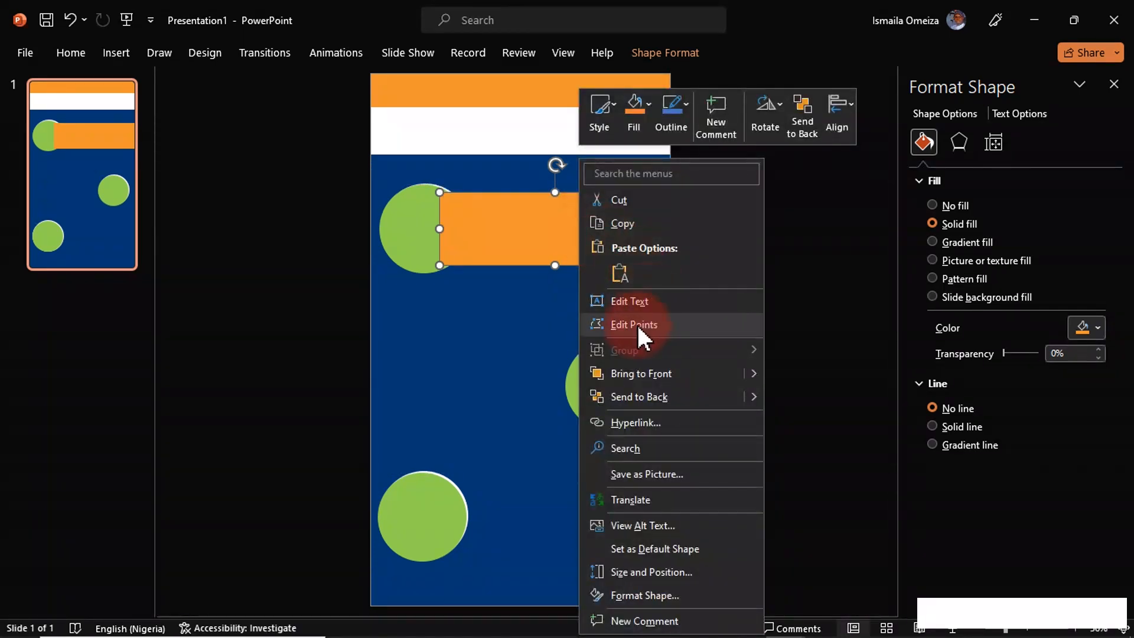
pyautogui.click(632, 397)
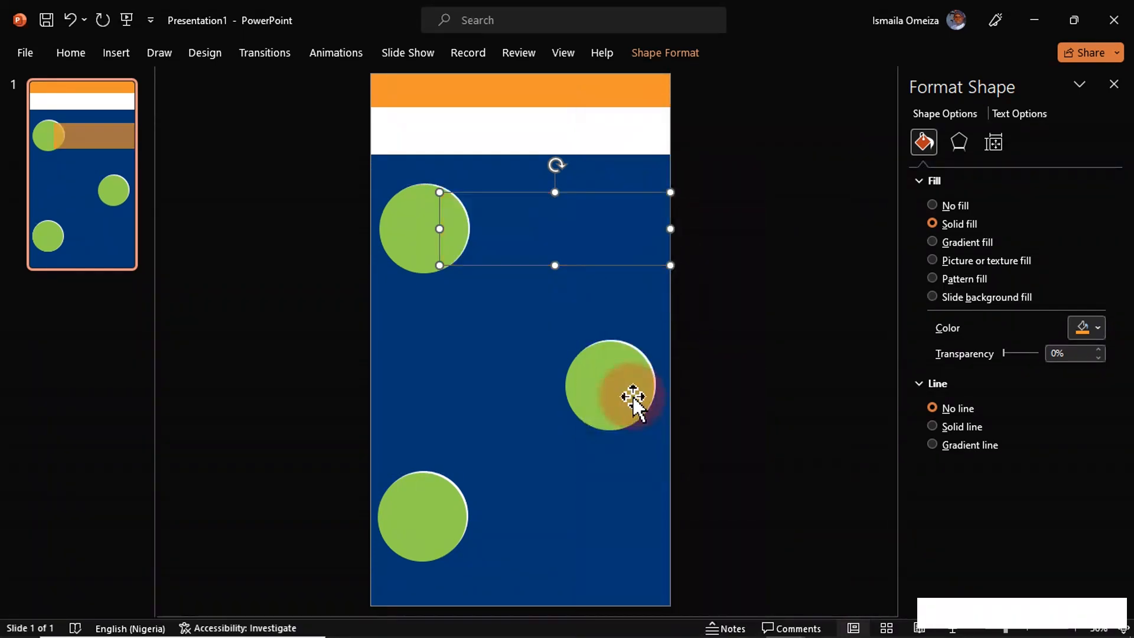
pyautogui.click(728, 343)
pyautogui.click(428, 322)
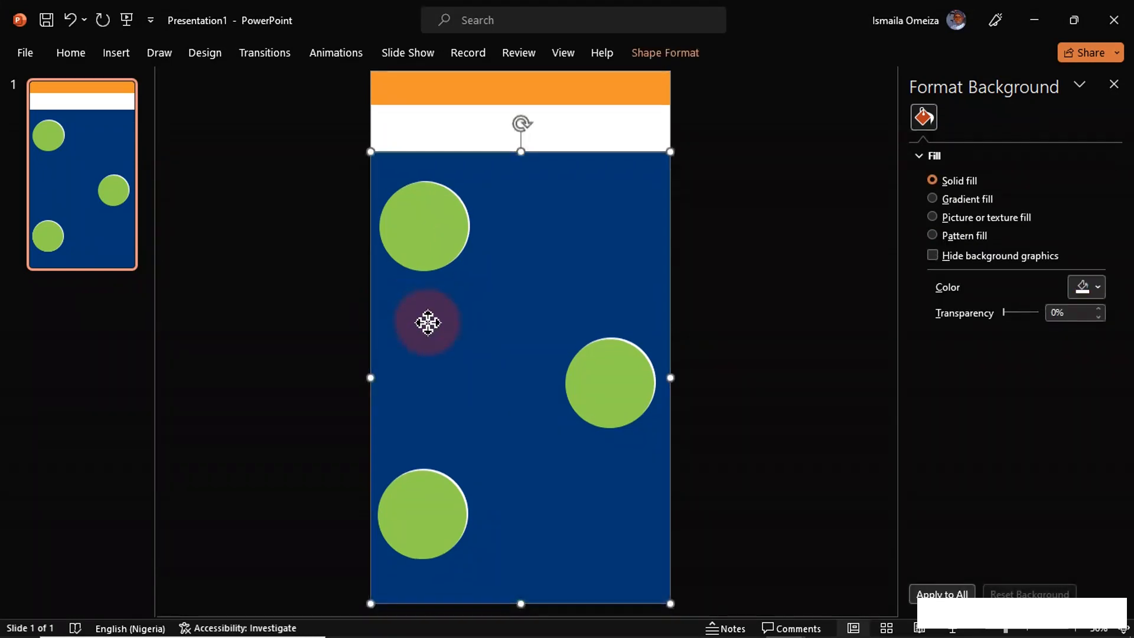
pyautogui.rightClick(428, 322)
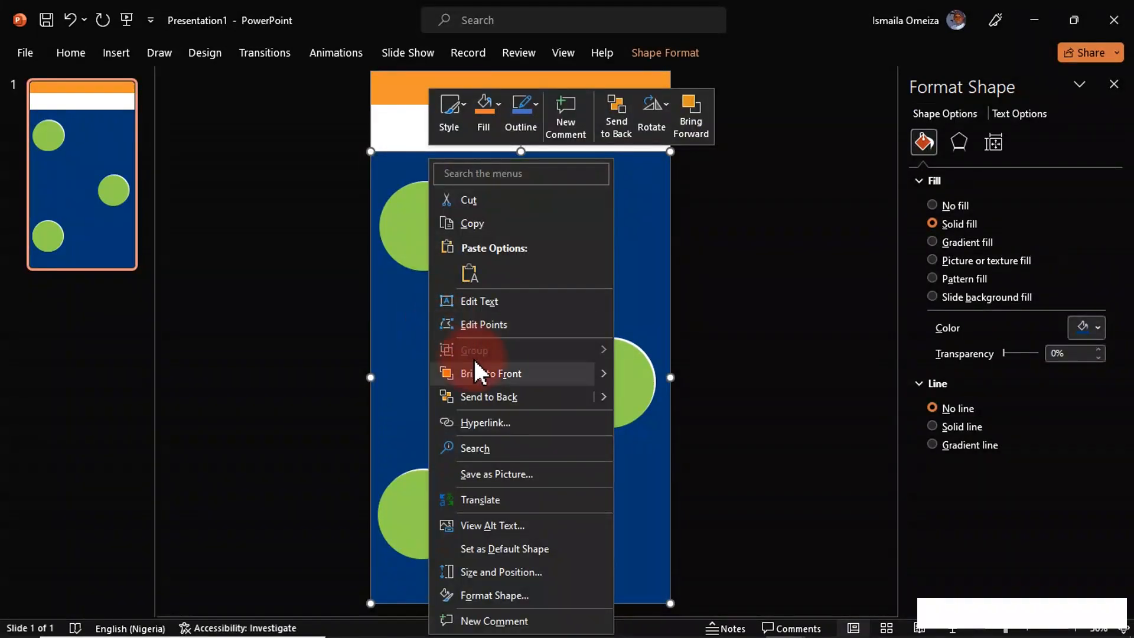
pyautogui.click(481, 397)
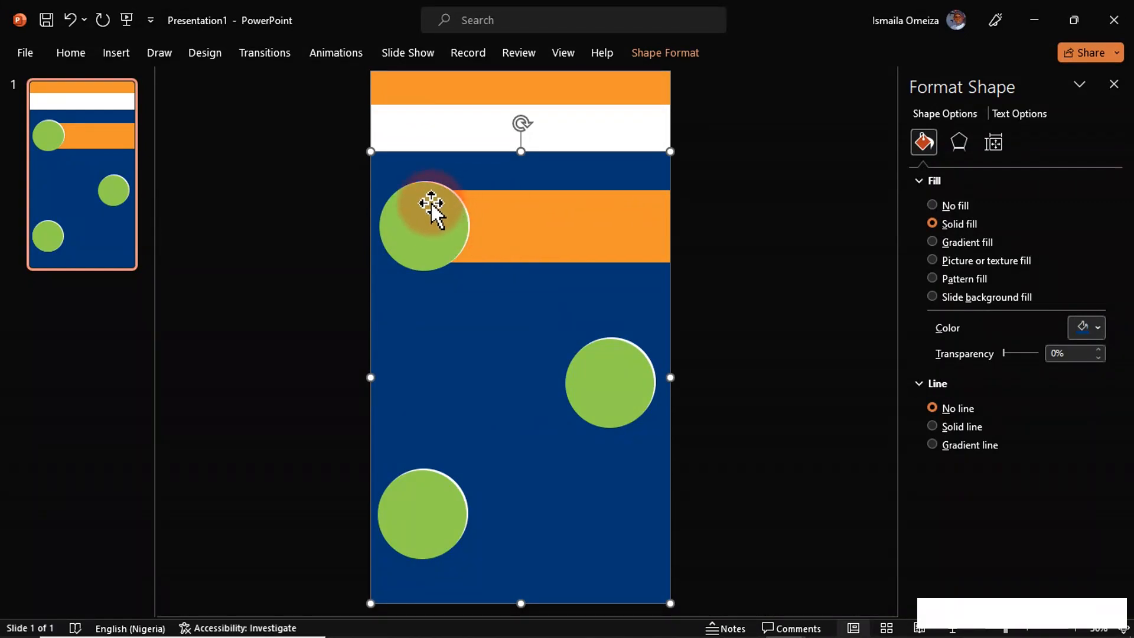
# Step: Give the orange bar beside the upper-left circle a 45° linear gradient fill and remove its two middle gradient stops
pyautogui.click(620, 248)
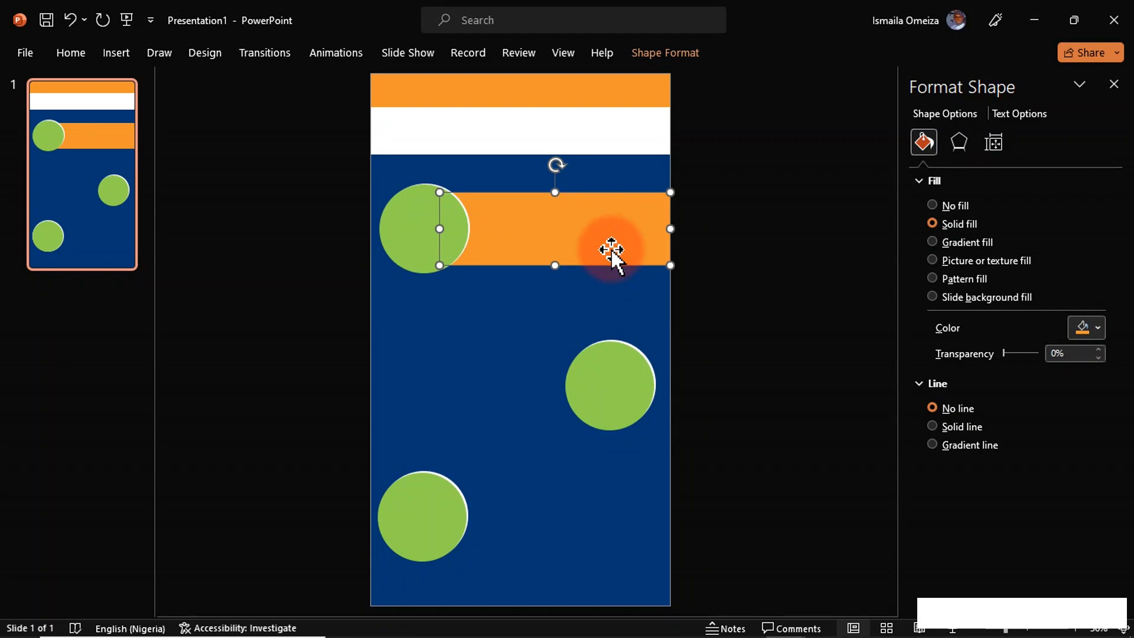
pyautogui.click(960, 241)
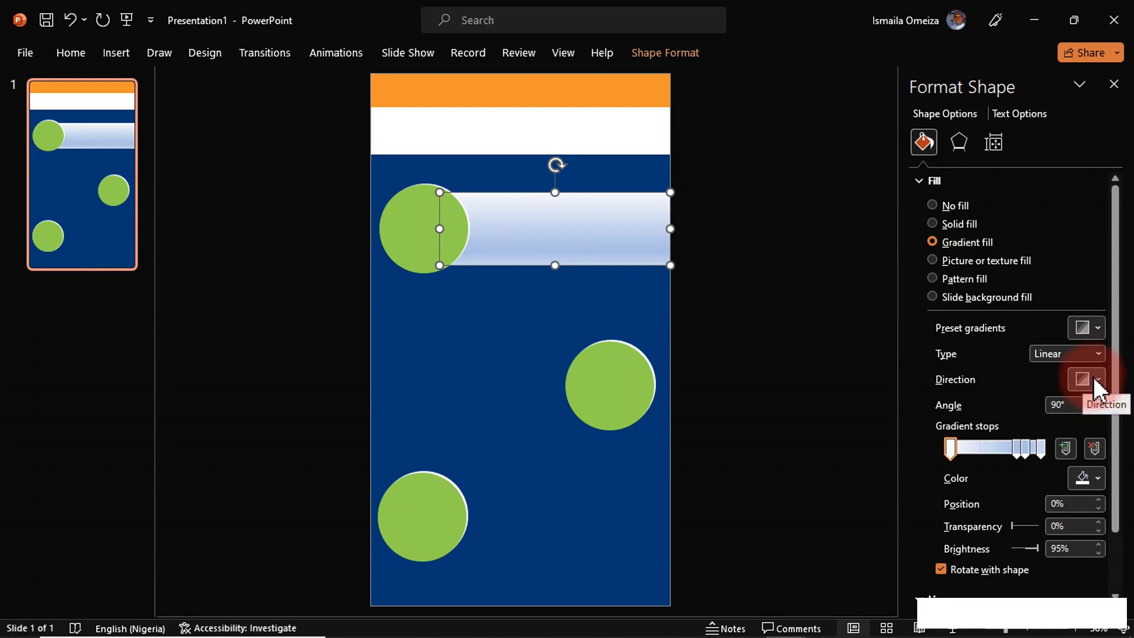
pyautogui.click(1093, 378)
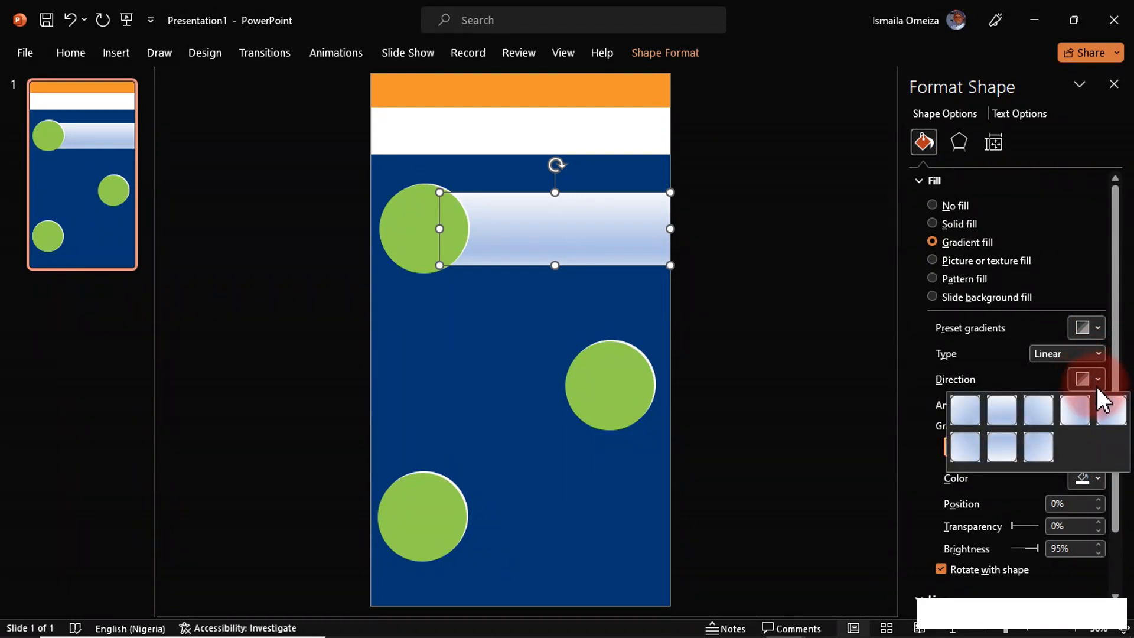
pyautogui.click(1082, 416)
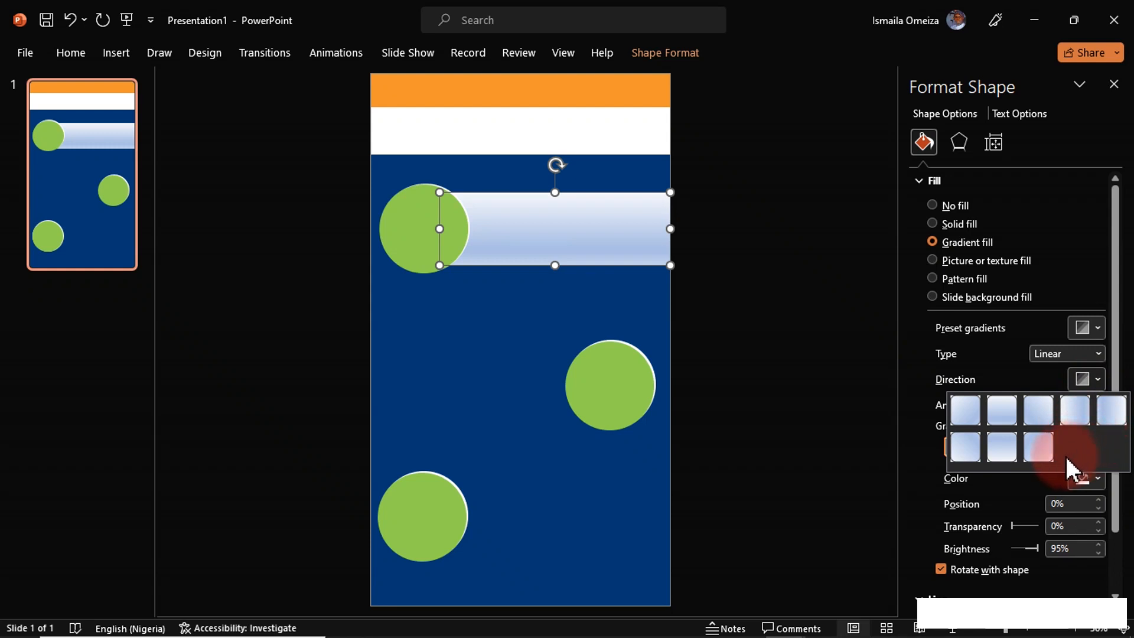
pyautogui.click(964, 408)
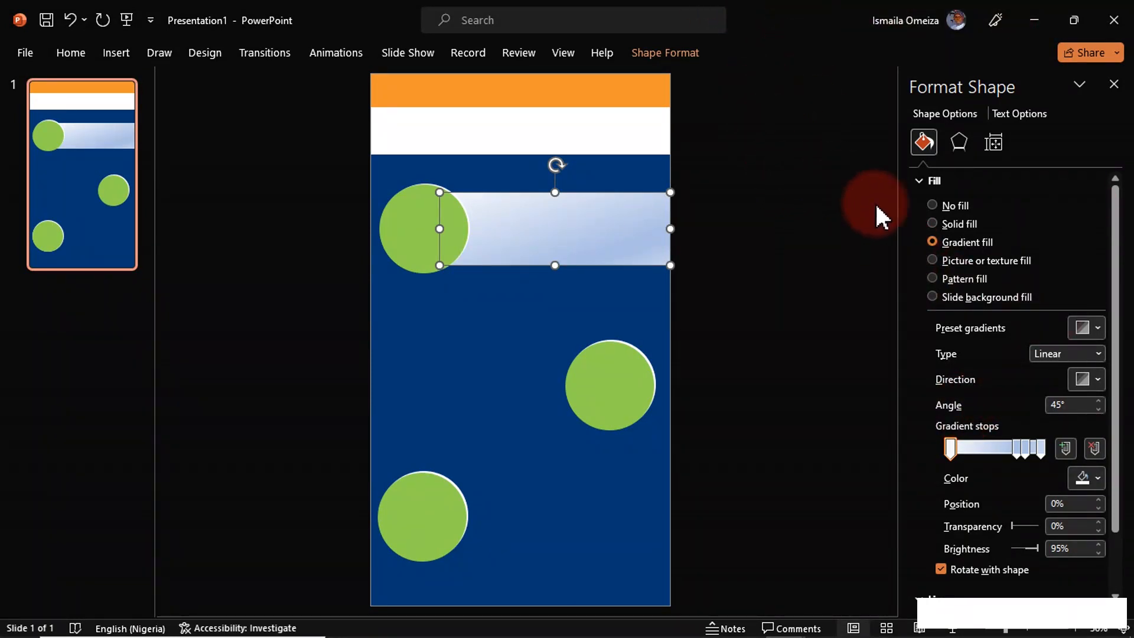
pyautogui.click(1023, 449)
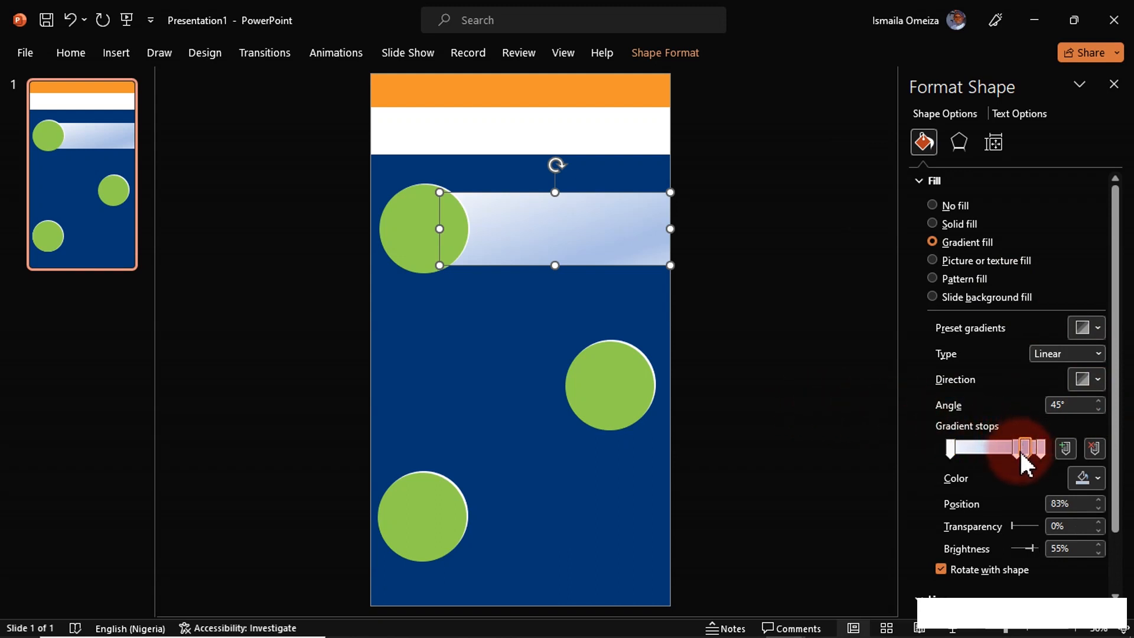
pyautogui.click(1091, 447)
pyautogui.click(1091, 447)
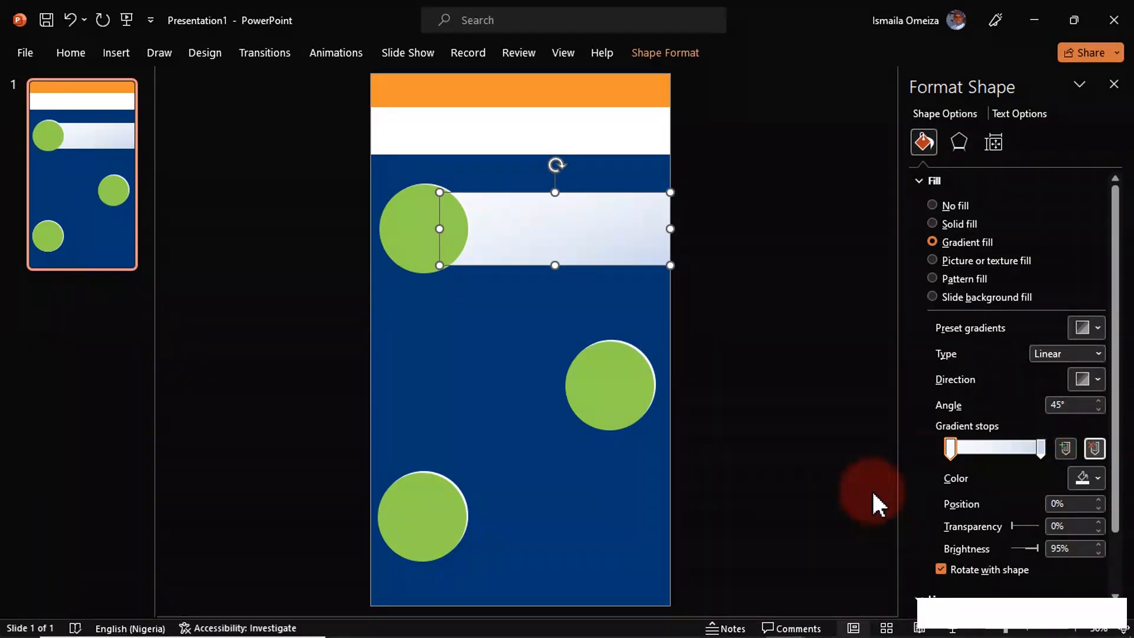
# Step: Color the bar's first gradient stop with the recently used dark blue
pyautogui.click(946, 447)
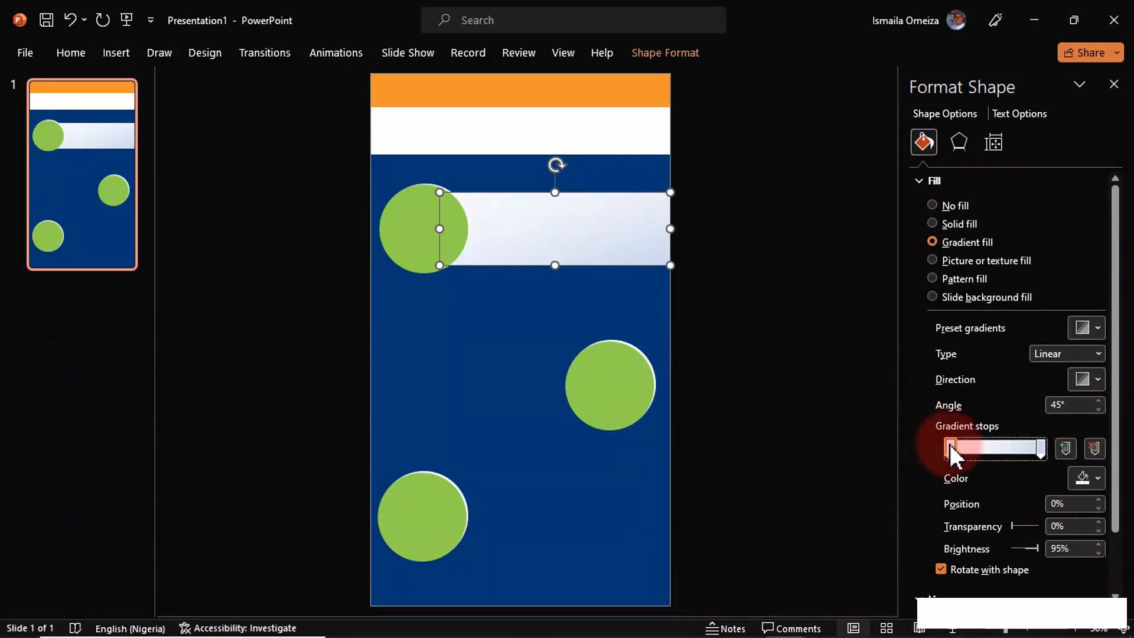
pyautogui.click(1096, 472)
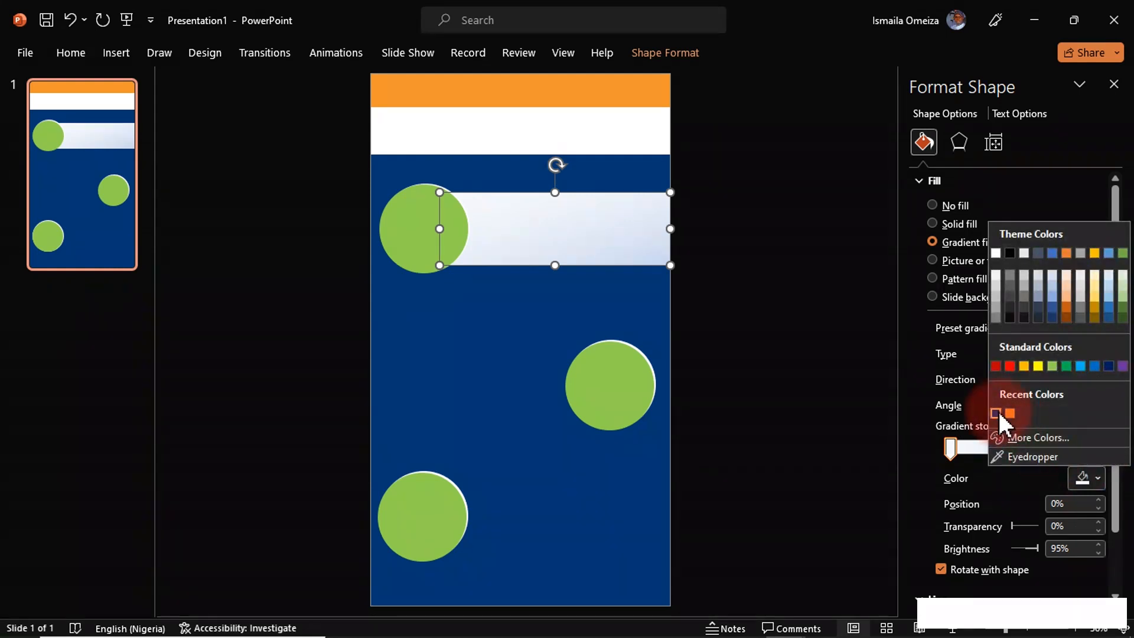
pyautogui.click(998, 410)
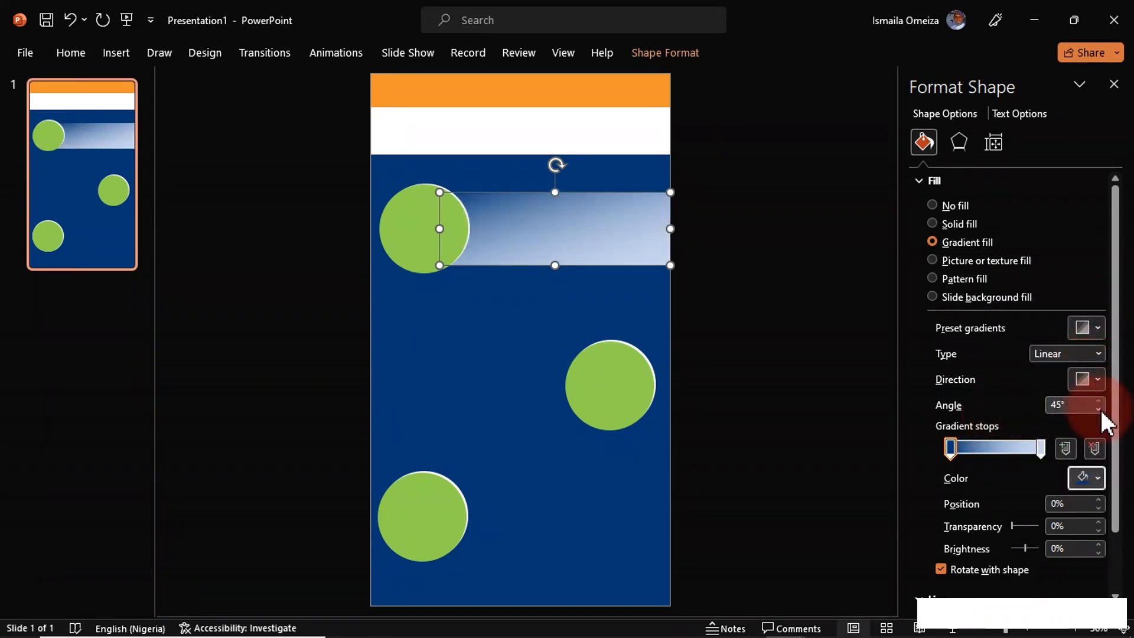
# Step: Set the gradient angle to 180° and reposition the stops with light blue at 0% and dark blue at 100%
pyautogui.click(1099, 381)
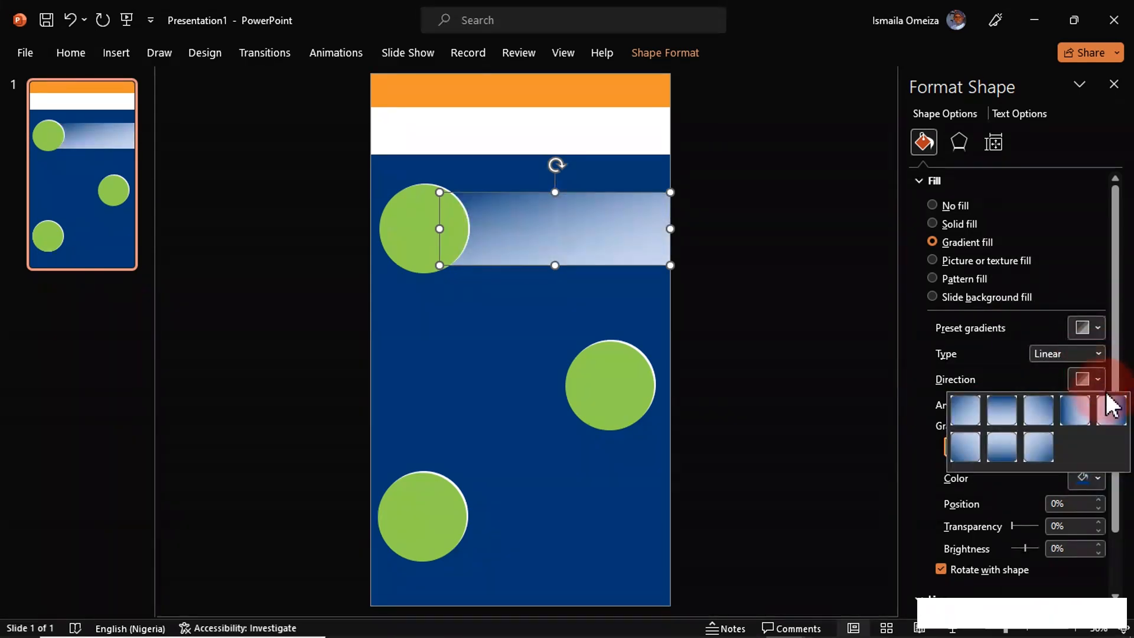
pyautogui.click(1115, 411)
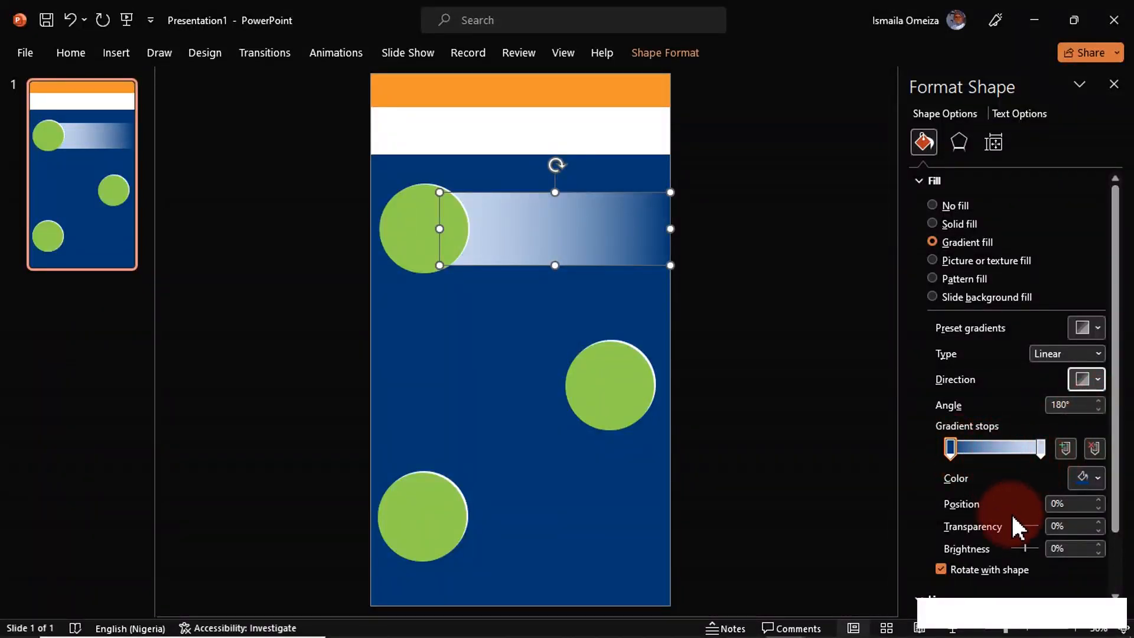
pyautogui.moveTo(1038, 445)
pyautogui.mouseDown()
pyautogui.moveTo(981, 445)
pyautogui.moveTo(1057, 445)
pyautogui.mouseUp()
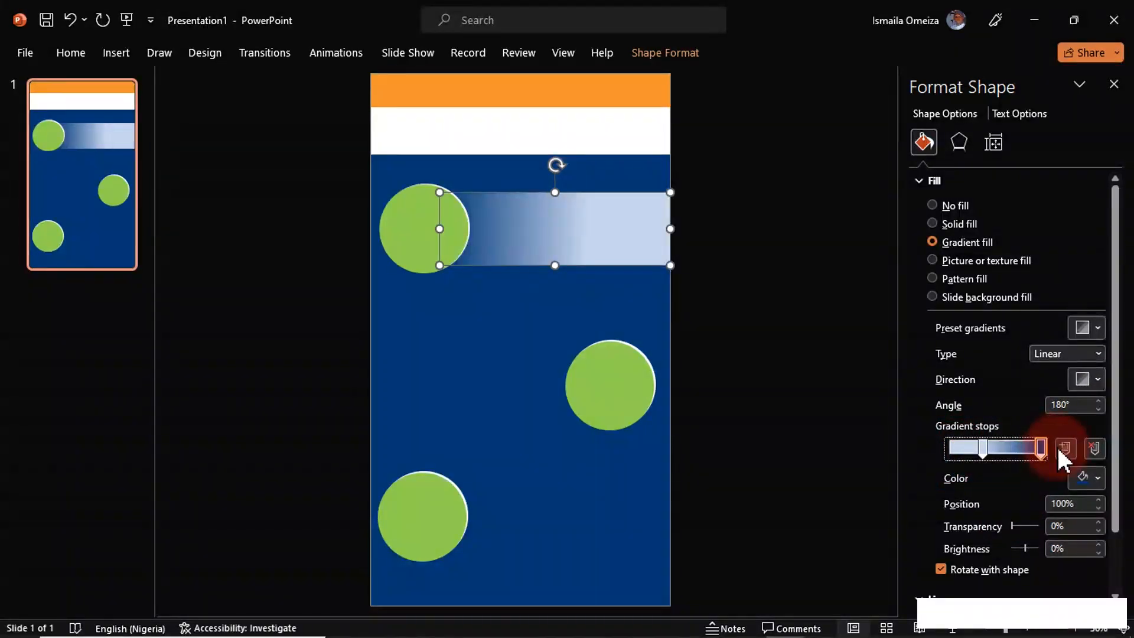
pyautogui.moveTo(980, 447); pyautogui.dragTo(920, 451)
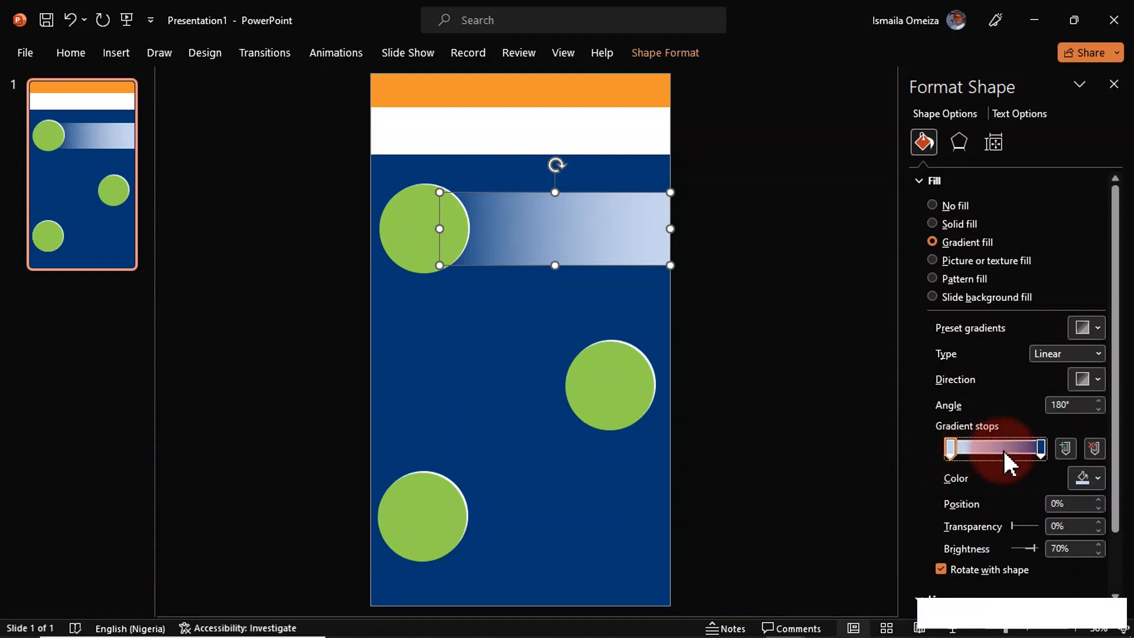
# Step: Set the dark blue stop's transparency to 35%, make the light blue stop partly transparent too, and deselect the bar
pyautogui.click(1040, 450)
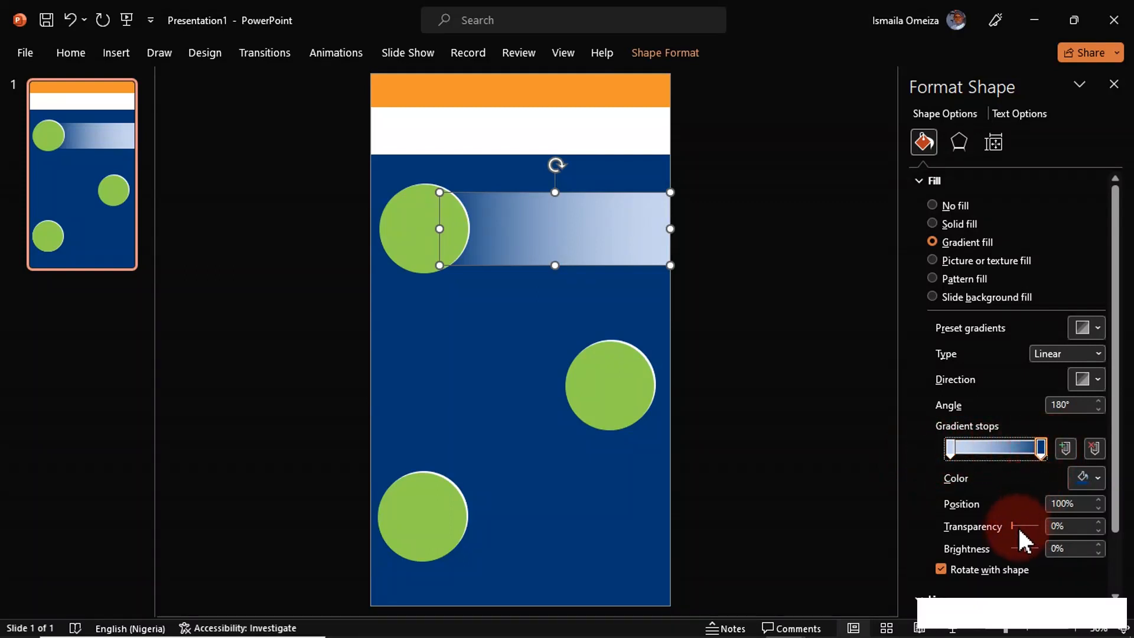
pyautogui.moveTo(1013, 523); pyautogui.dragTo(1022, 519)
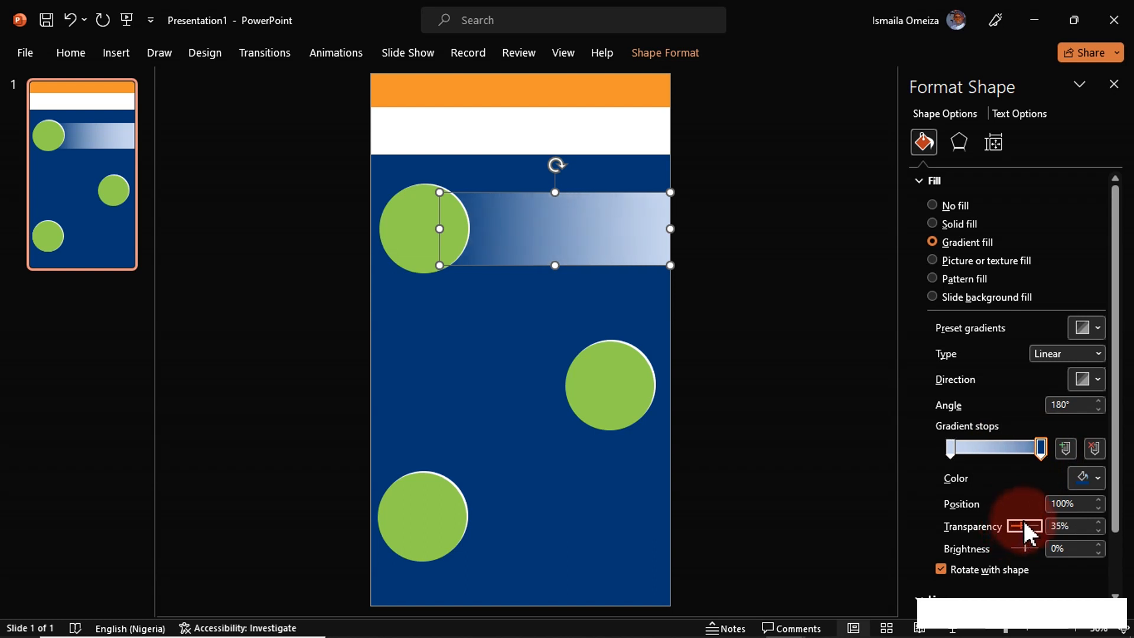
pyautogui.click(950, 447)
pyautogui.moveTo(1011, 519); pyautogui.dragTo(1023, 516)
pyautogui.click(825, 353)
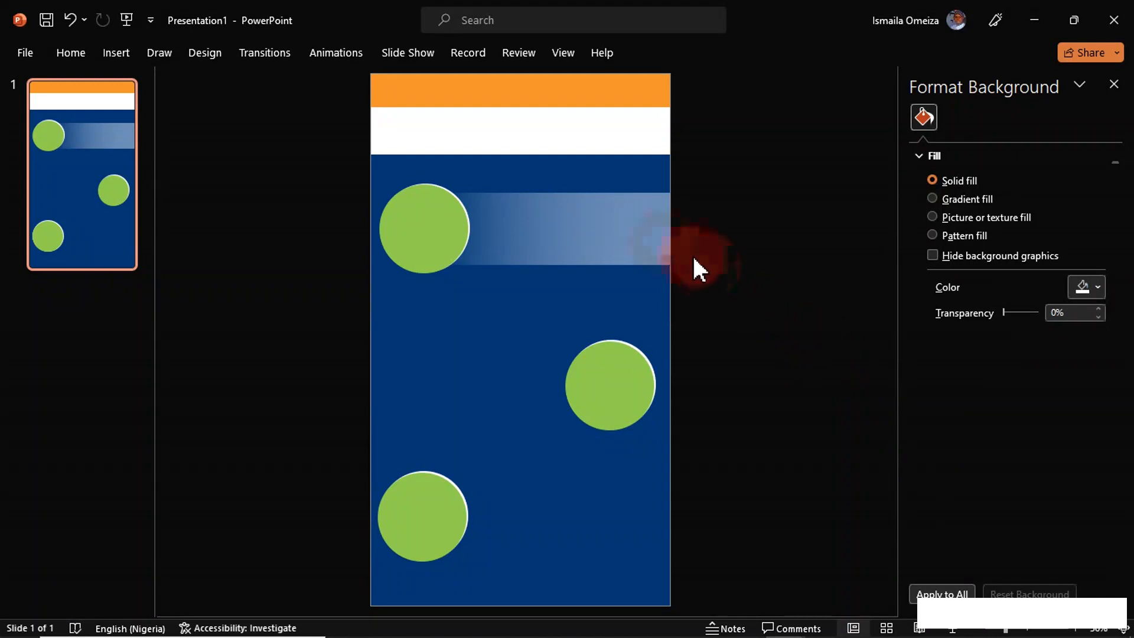
# Step: Duplicate the gradient bar, place the copy beside the lower-left circle up to the slide's right edge, and deselect it
pyautogui.click(657, 236)
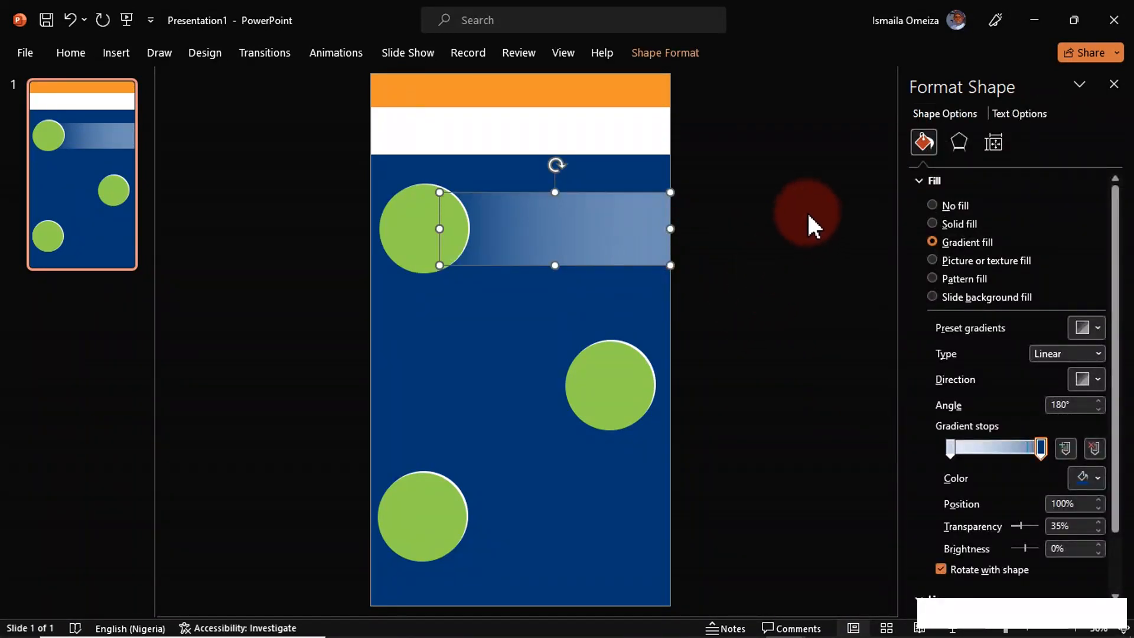
pyautogui.hotkey('ctrl', 'd')
pyautogui.moveTo(653, 240); pyautogui.dragTo(644, 512)
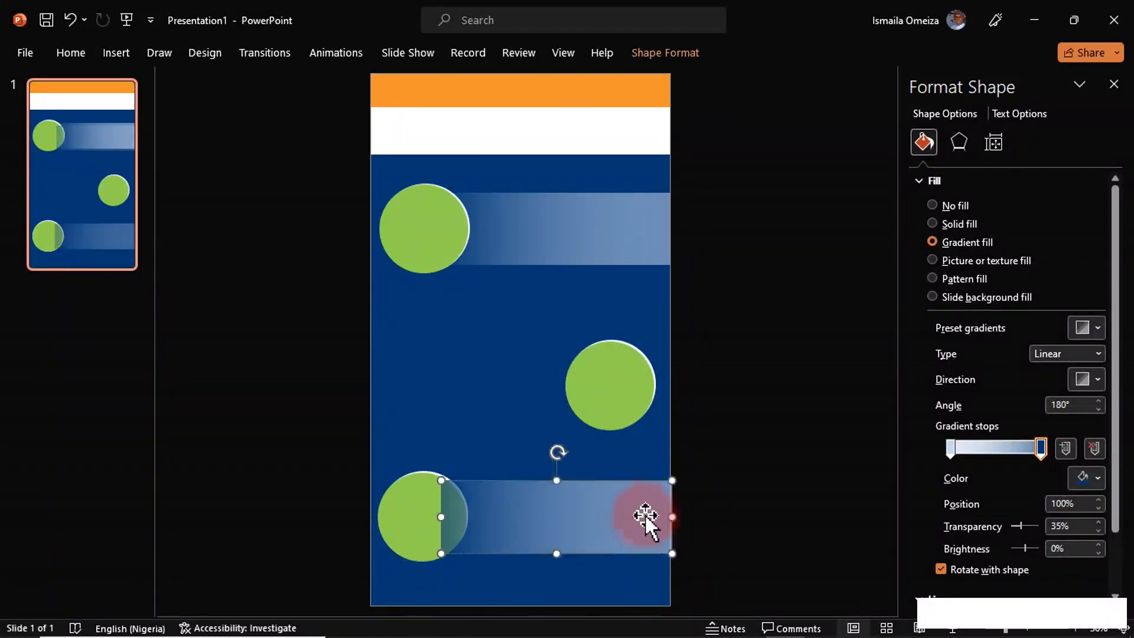
pyautogui.click(724, 369)
# Step: Copy the upper gradient bar to the middle row, overlapping the right-hand circle, and flip the copy horizontally
pyautogui.click(615, 224)
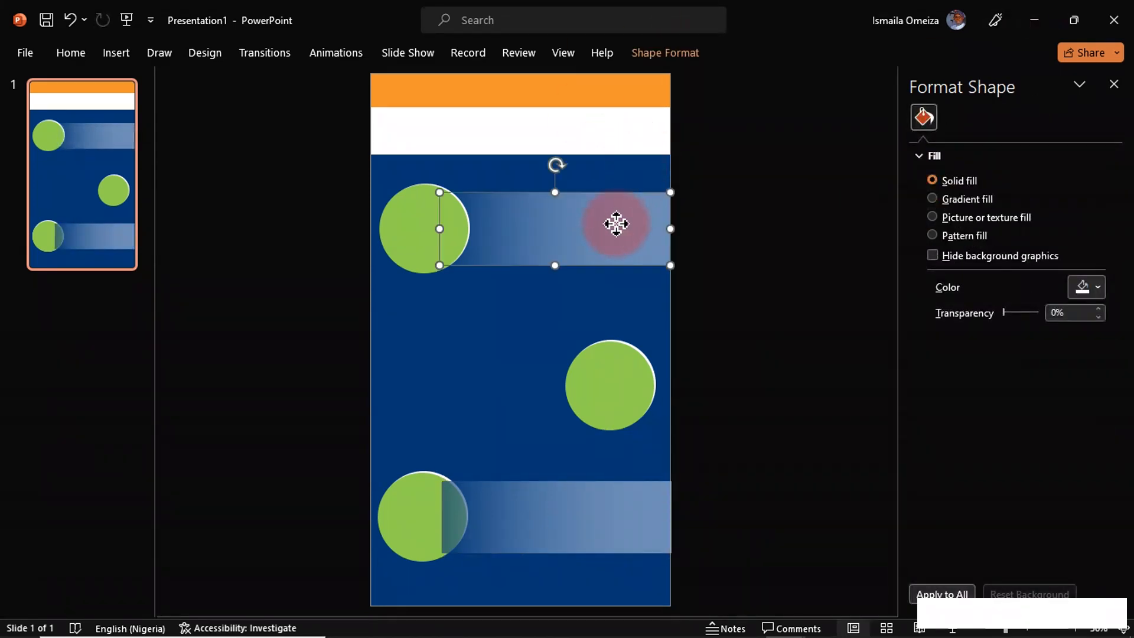
pyautogui.moveTo(615, 223); pyautogui.dragTo(538, 368)
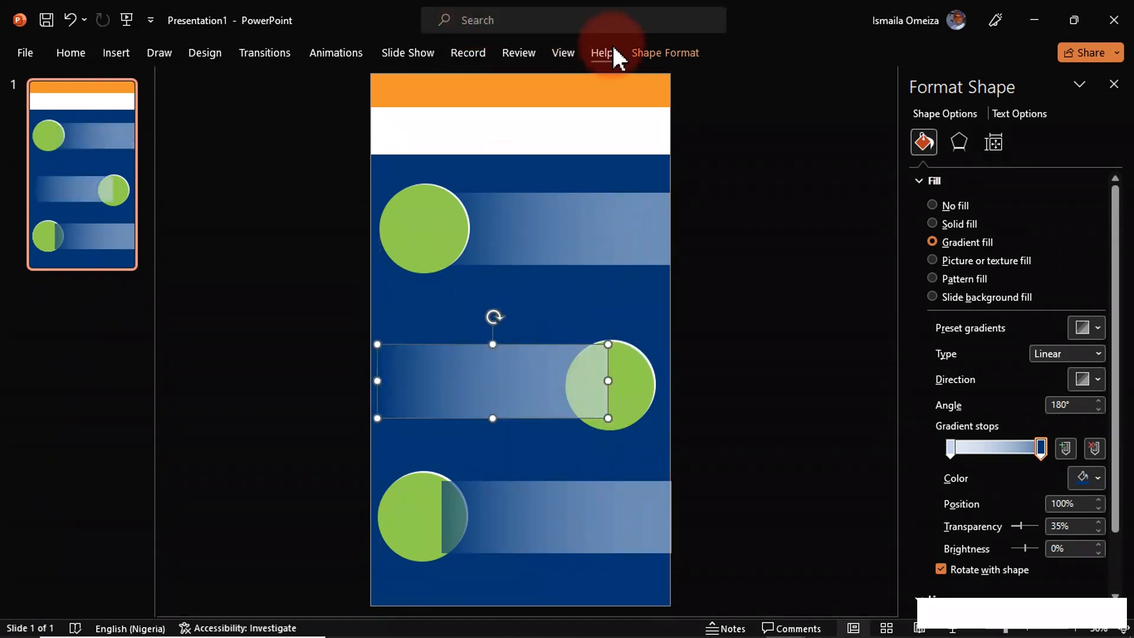
pyautogui.click(651, 52)
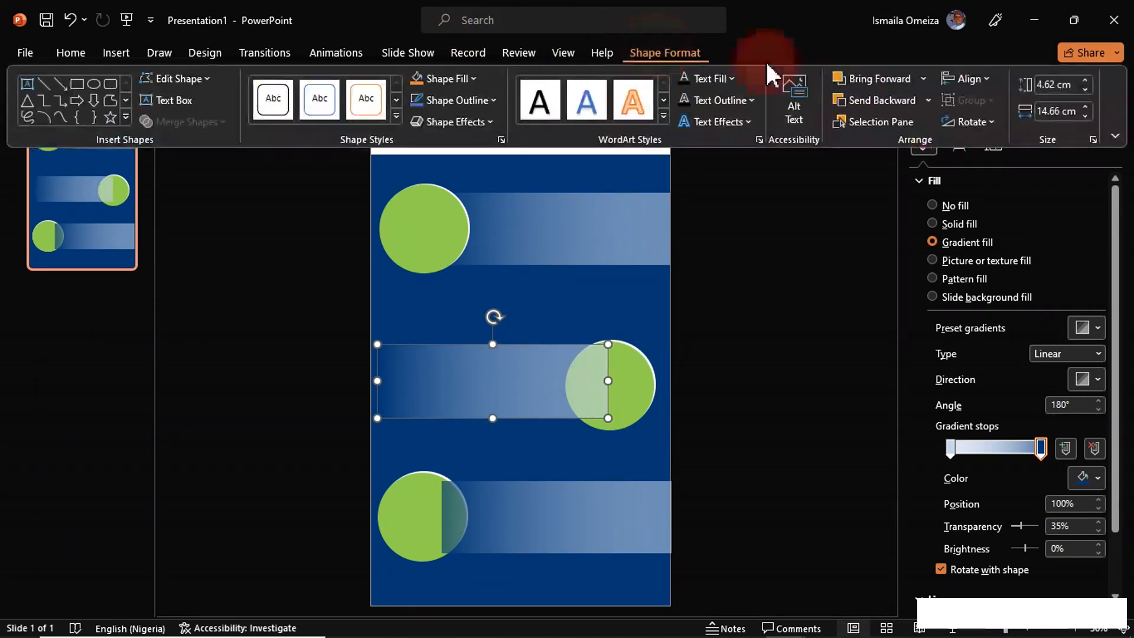
pyautogui.click(985, 117)
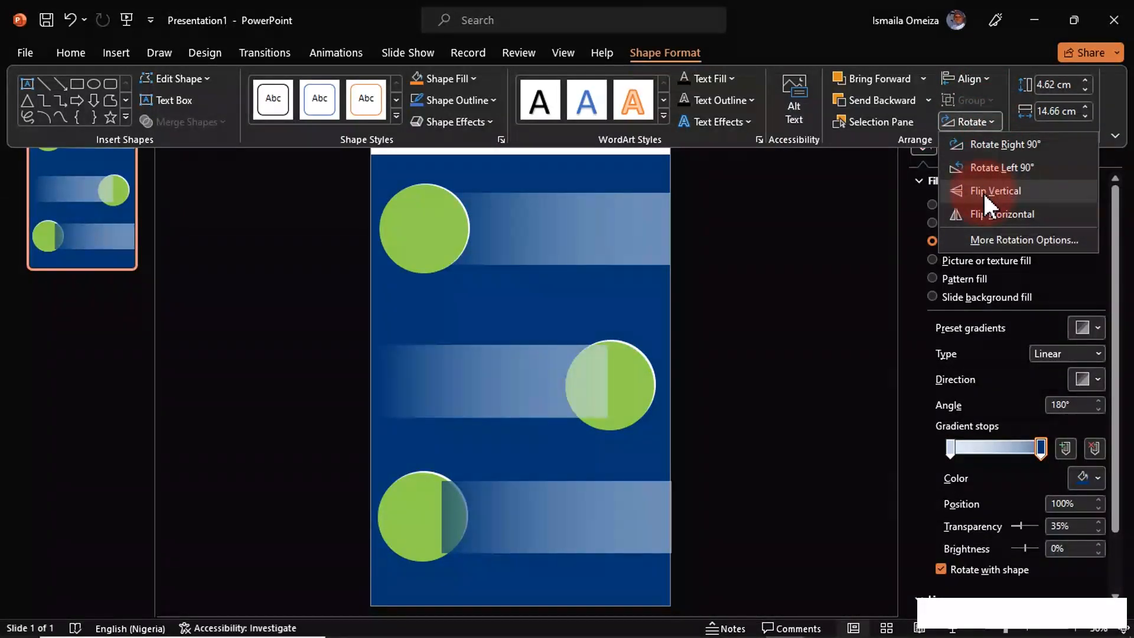
pyautogui.click(983, 213)
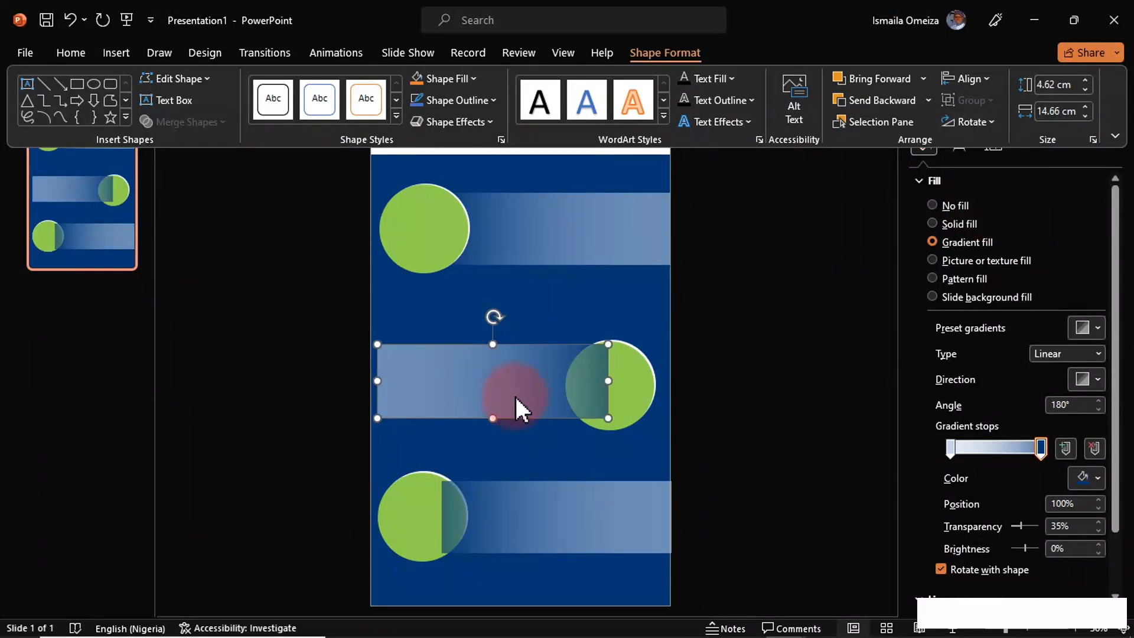
# Step: Align the flipped middle bar with the slide's left edge, center it vertically on the right-hand circle, and deselect it
pyautogui.click(512, 393)
pyautogui.moveTo(508, 395)
pyautogui.mouseDown()
pyautogui.moveTo(499, 398)
pyautogui.moveTo(511, 395)
pyautogui.mouseUp()
pyautogui.click(735, 377)
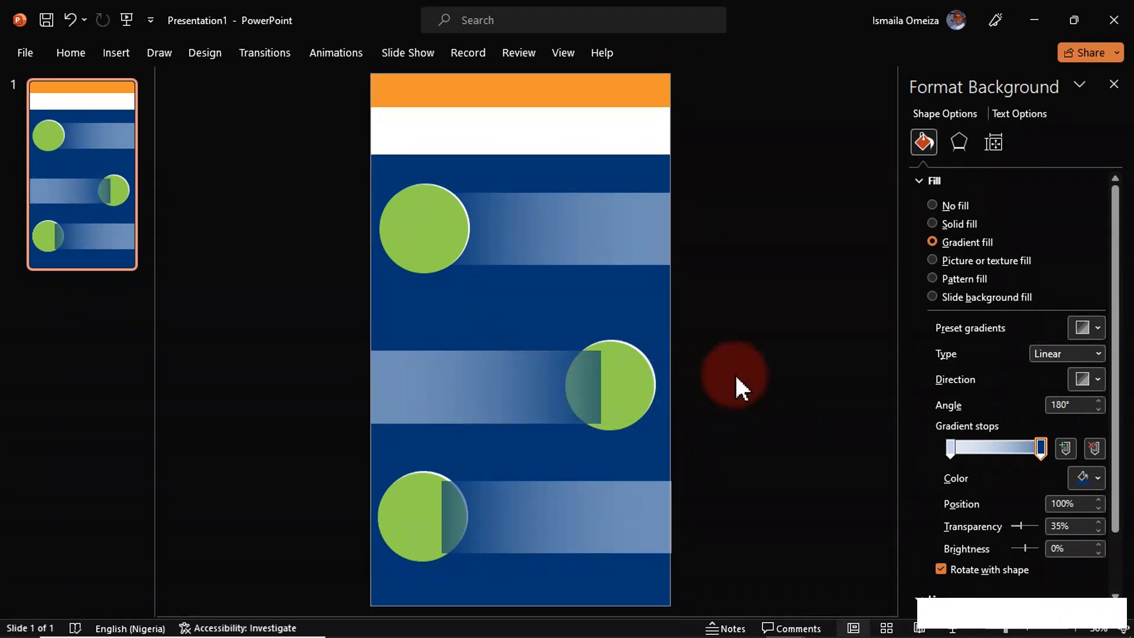
# Step: Send the middle gradient bar to the back and the blue background rectangle behind it, so the bar sits beneath the circle
pyautogui.click(522, 385)
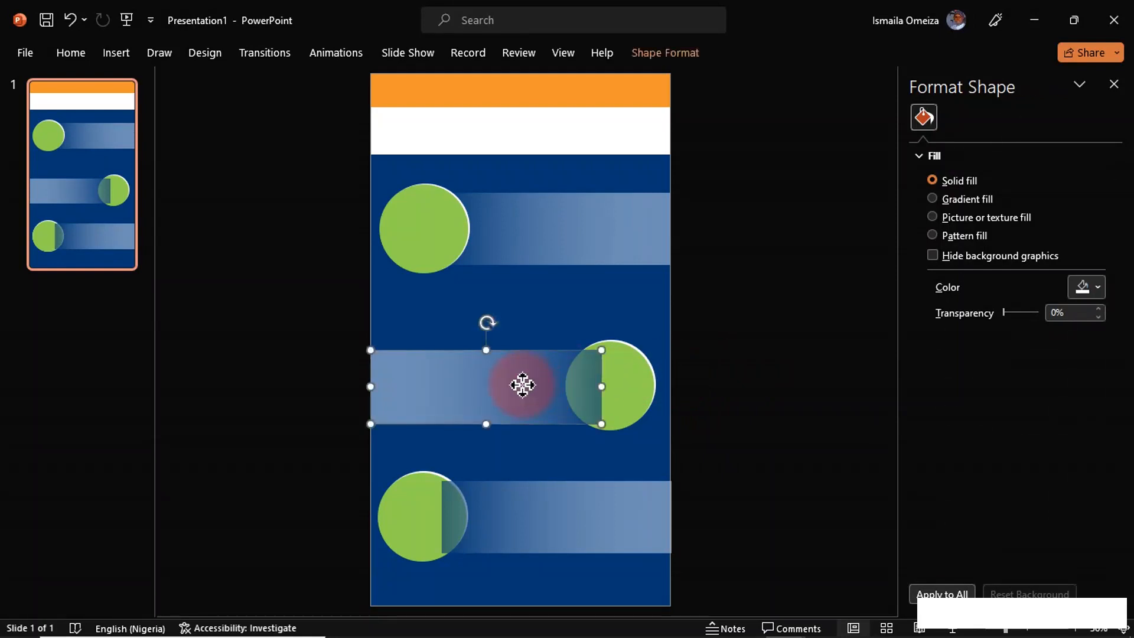
pyautogui.rightClick(531, 385)
pyautogui.click(578, 398)
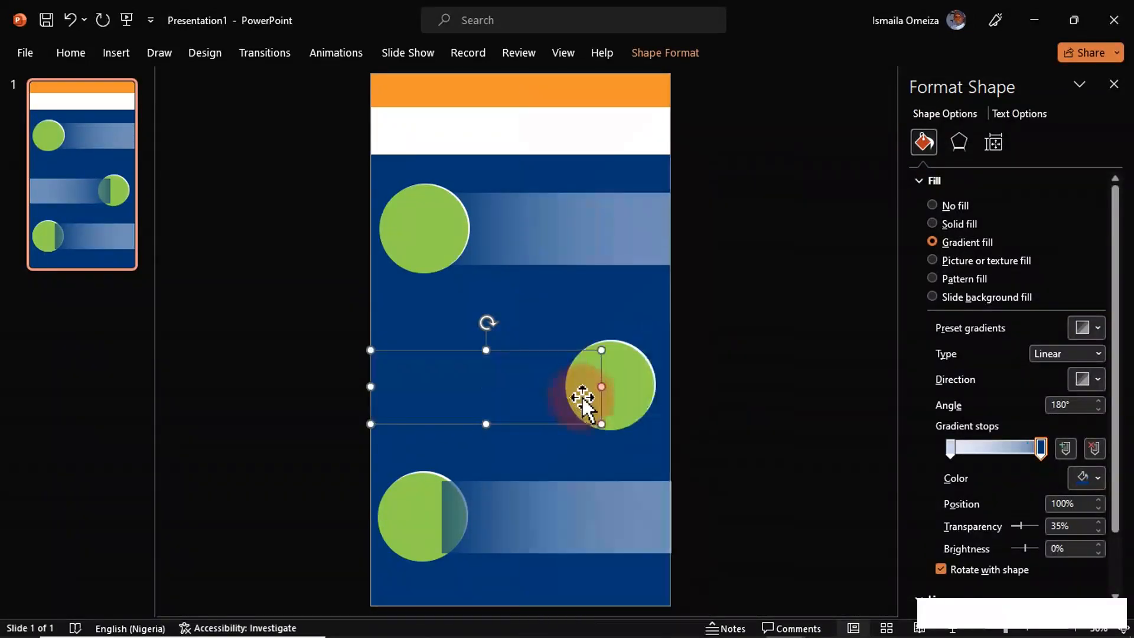
pyautogui.click(646, 450)
pyautogui.rightClick(645, 449)
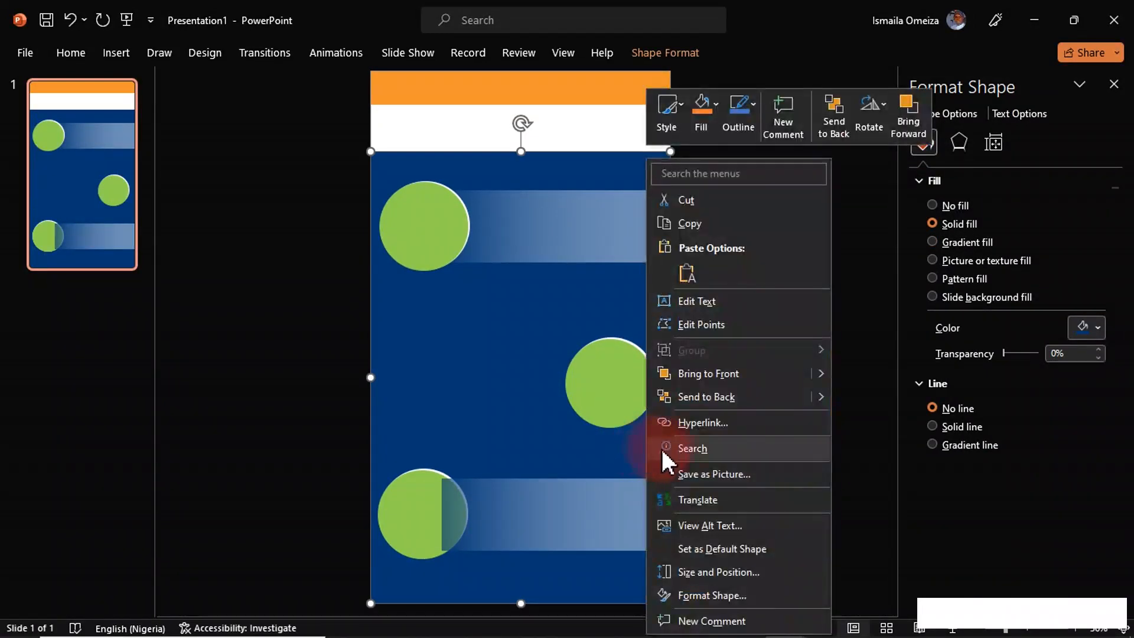
pyautogui.click(696, 397)
pyautogui.click(721, 370)
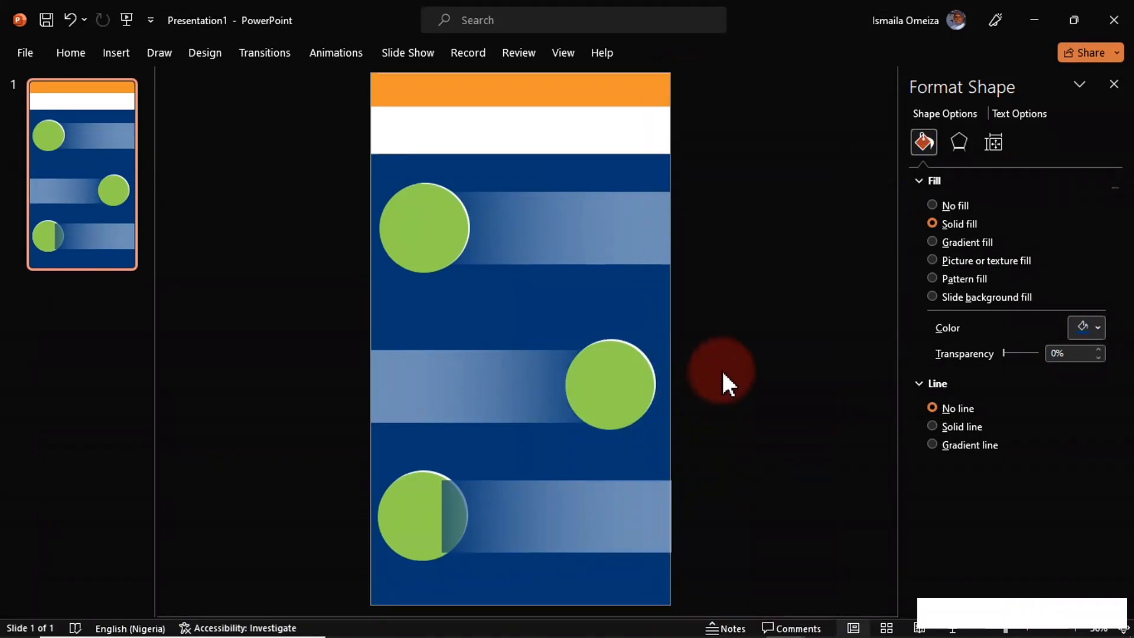
# Step: Send the bottom gradient bar to the back and the blue background rectangle behind it, so the bar sits beneath its circle
pyautogui.rightClick(609, 501)
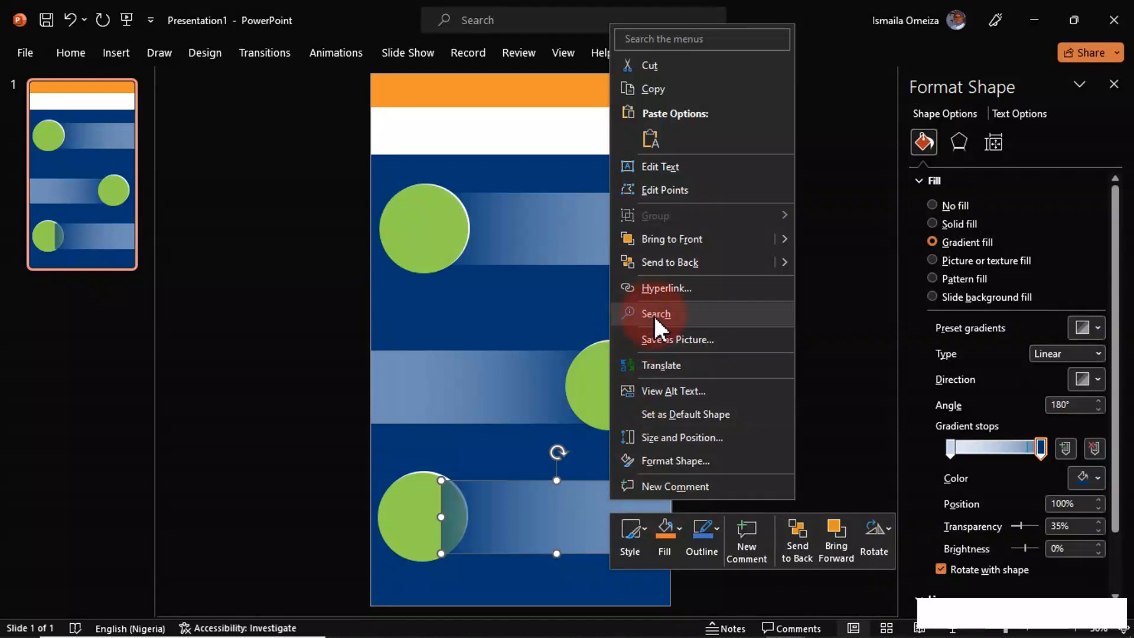
pyautogui.click(660, 262)
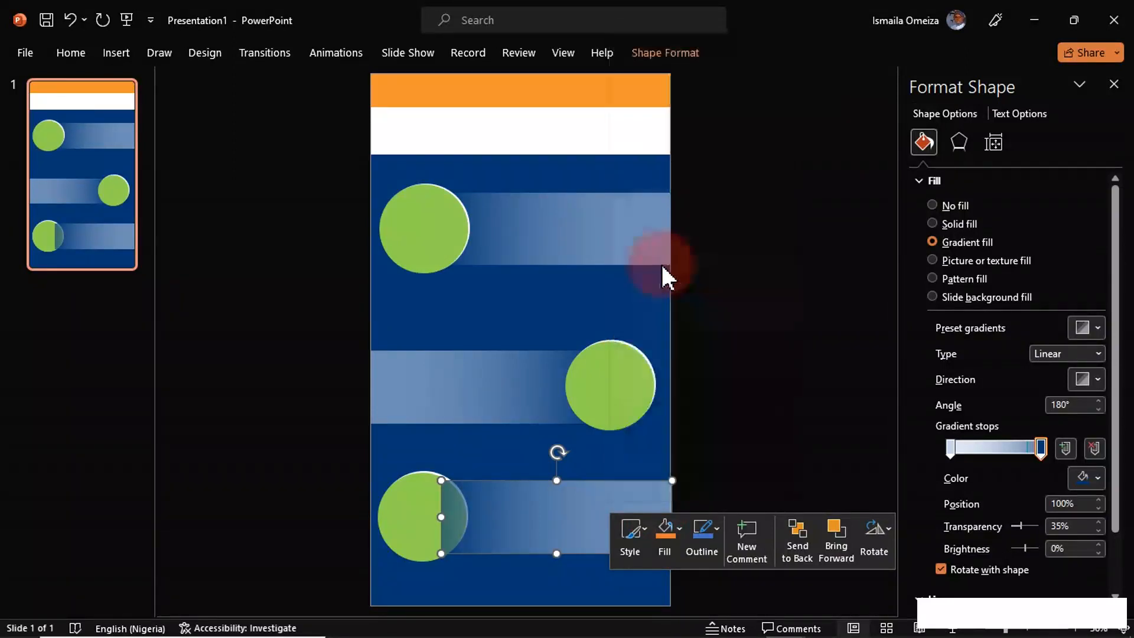
pyautogui.rightClick(645, 462)
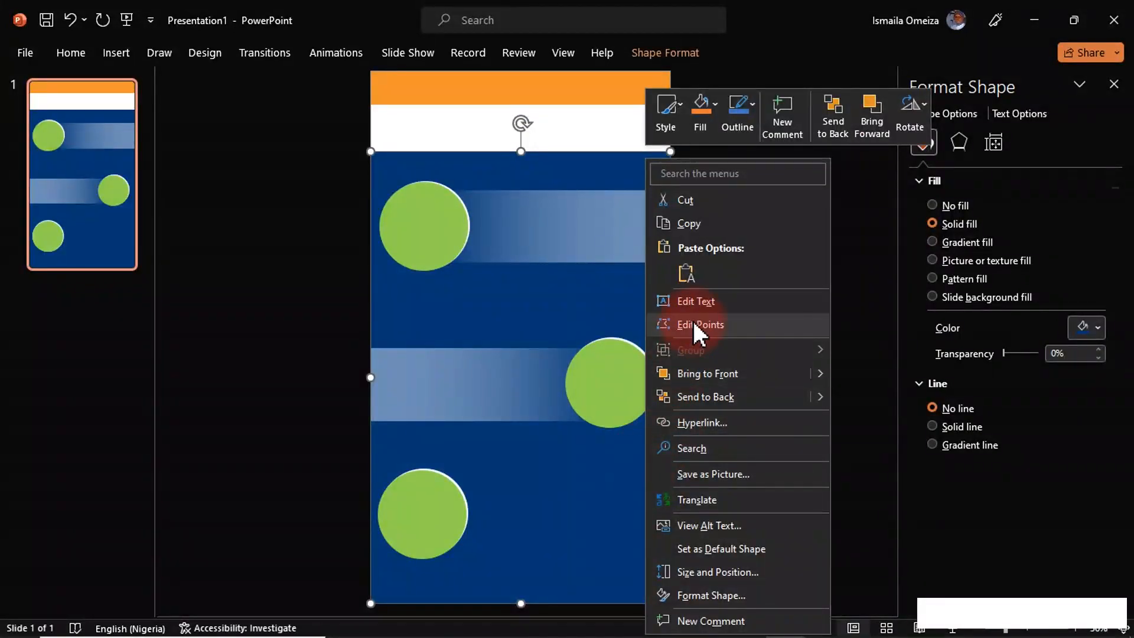
pyautogui.click(694, 393)
pyautogui.click(703, 390)
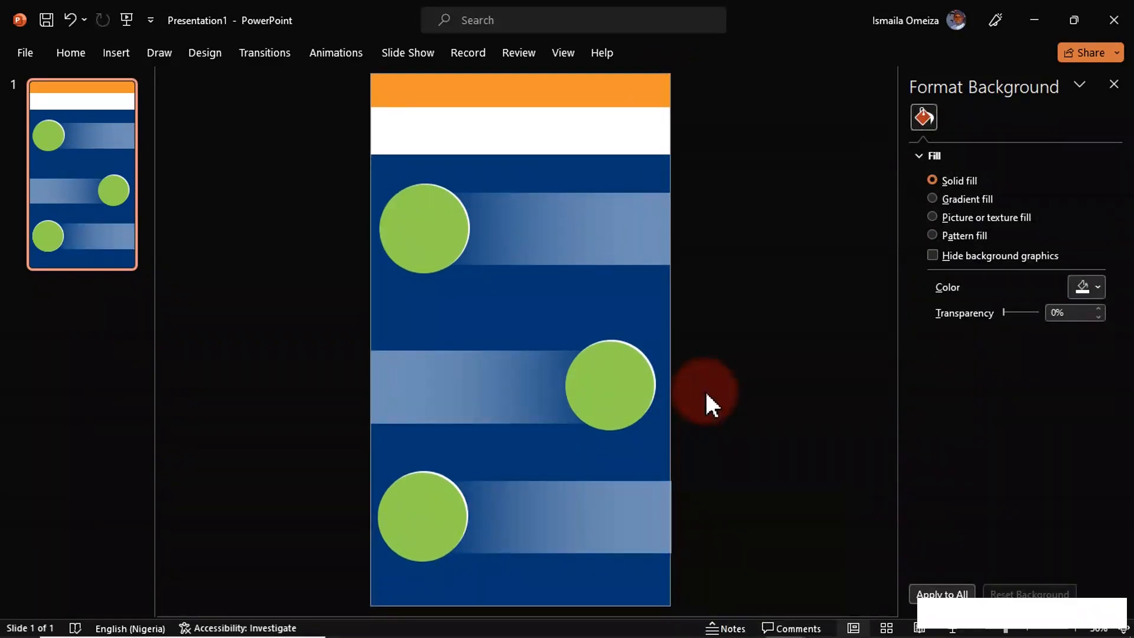
# Step: Widen the blue background rectangle slightly at its right edge
pyautogui.click(671, 396)
pyautogui.moveTo(670, 377); pyautogui.dragTo(677, 374)
pyautogui.click(719, 378)
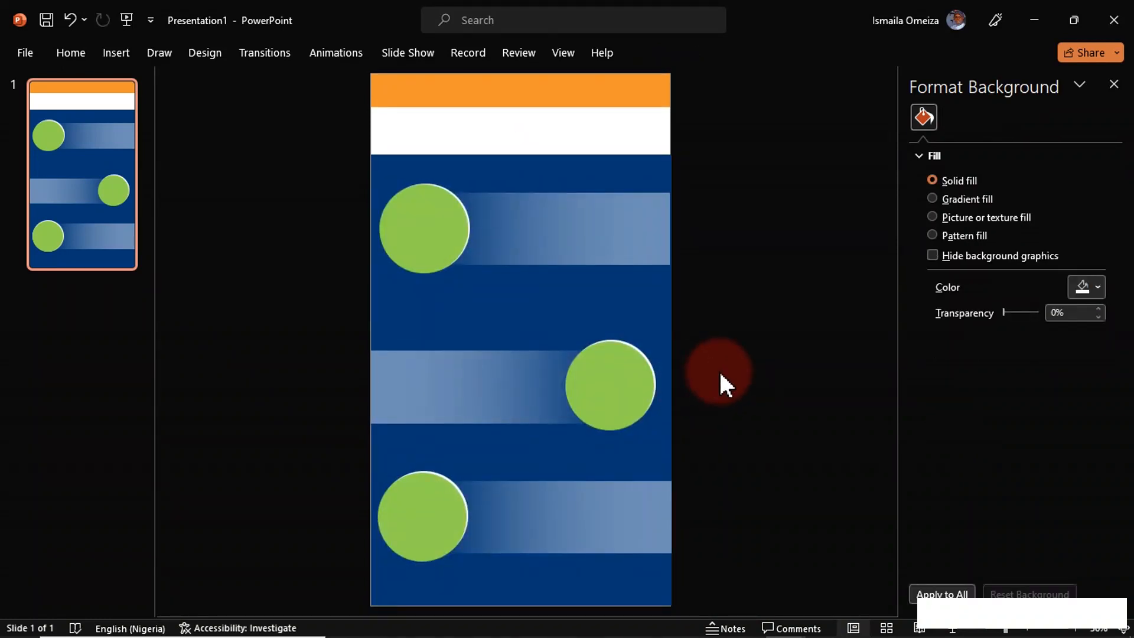
# Step: Shift the middle green circle slightly left and fill the white circle behind it with dark green
pyautogui.click(614, 393)
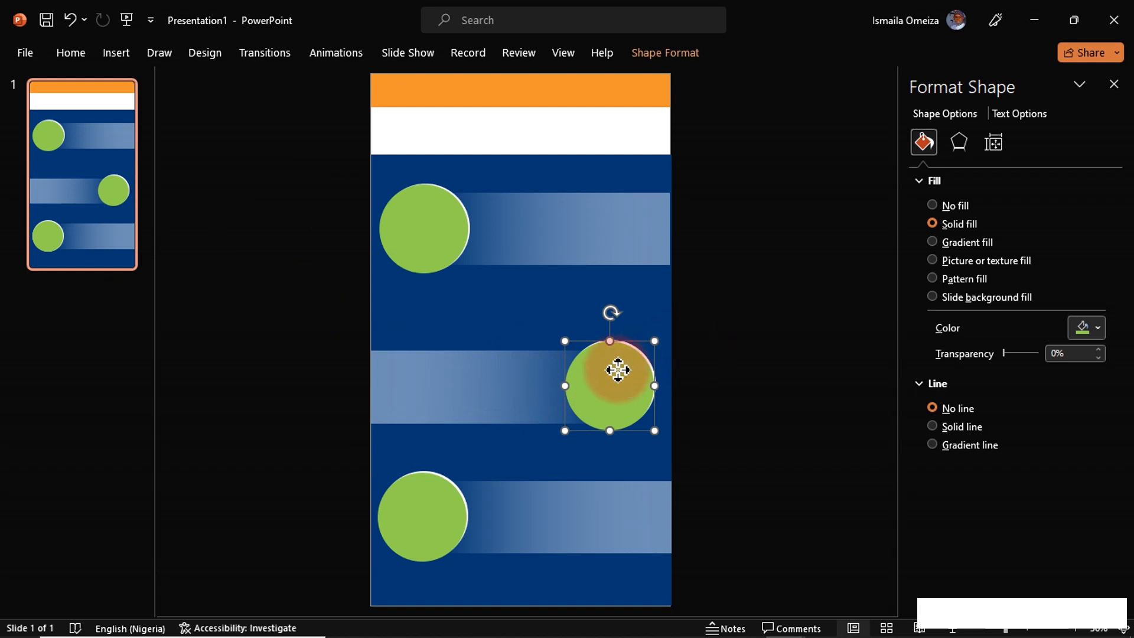
pyautogui.moveTo(616, 372); pyautogui.dragTo(608, 372)
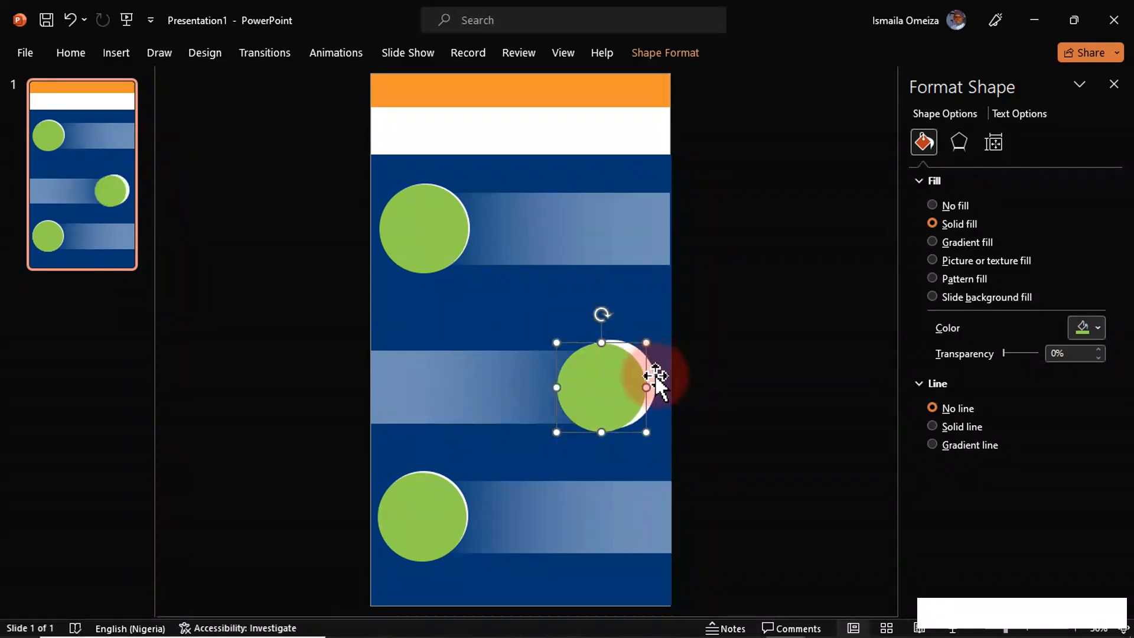
pyautogui.click(657, 379)
pyautogui.click(650, 378)
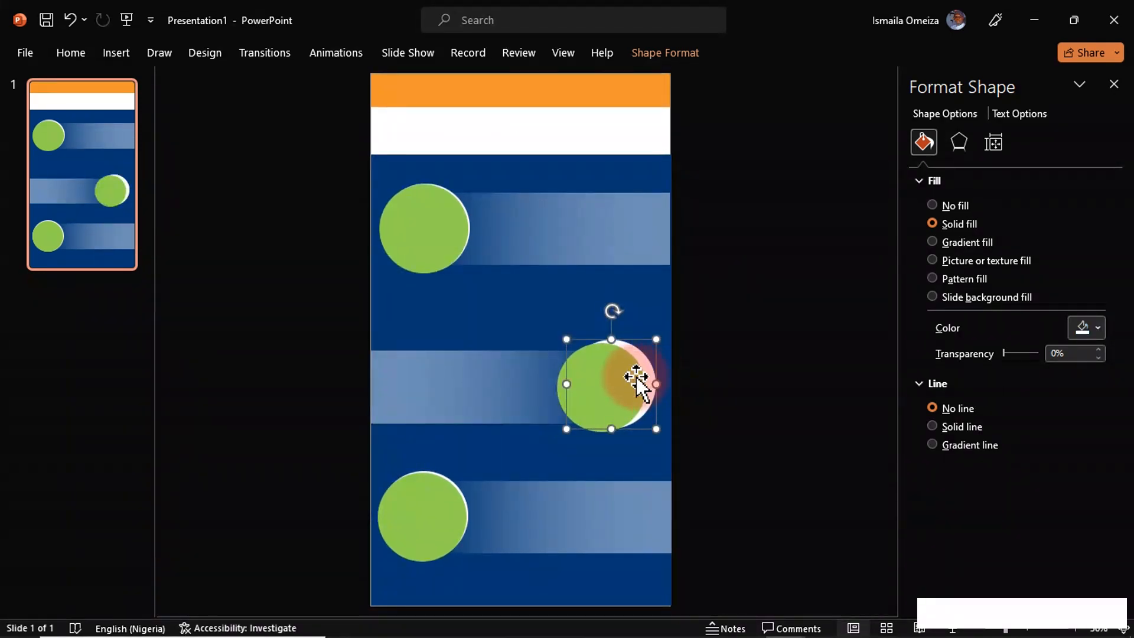
pyautogui.click(1078, 330)
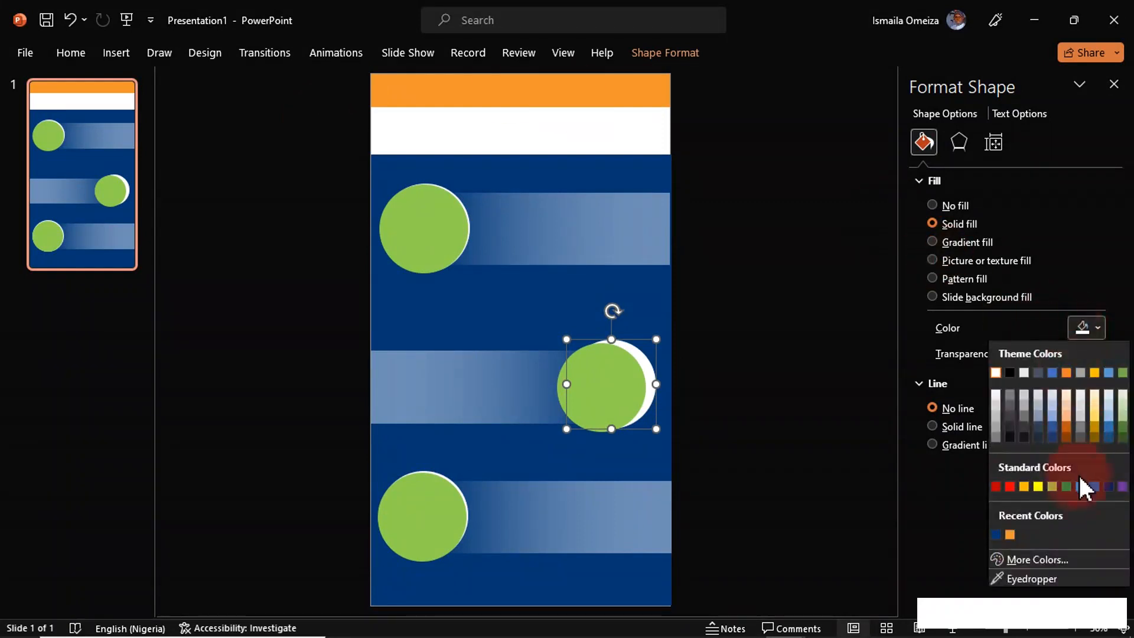
pyautogui.click(1122, 429)
# Step: Move the middle green circle back over the dark green one and fill it white
pyautogui.moveTo(625, 389)
pyautogui.mouseDown()
pyautogui.moveTo(615, 392)
pyautogui.moveTo(621, 384)
pyautogui.mouseUp()
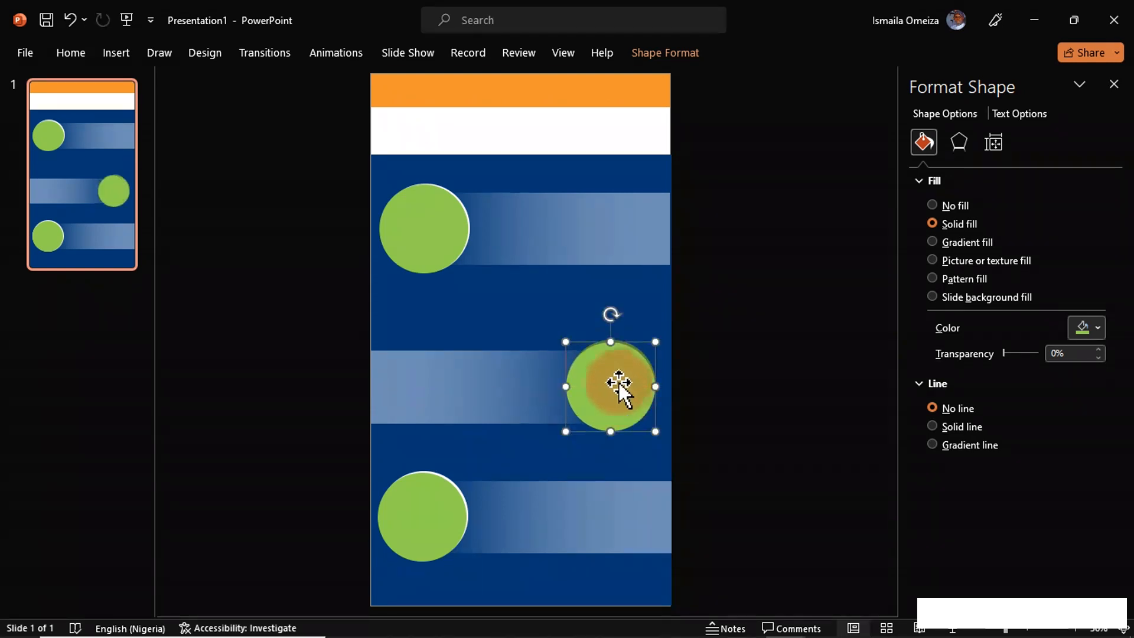
pyautogui.click(1098, 327)
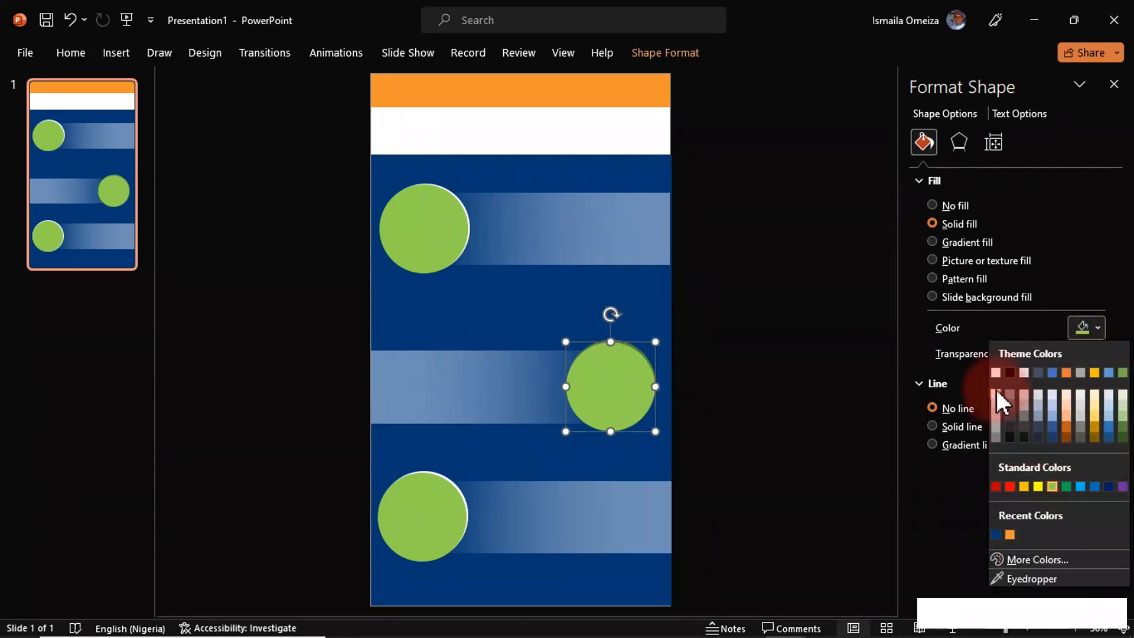
pyautogui.click(997, 373)
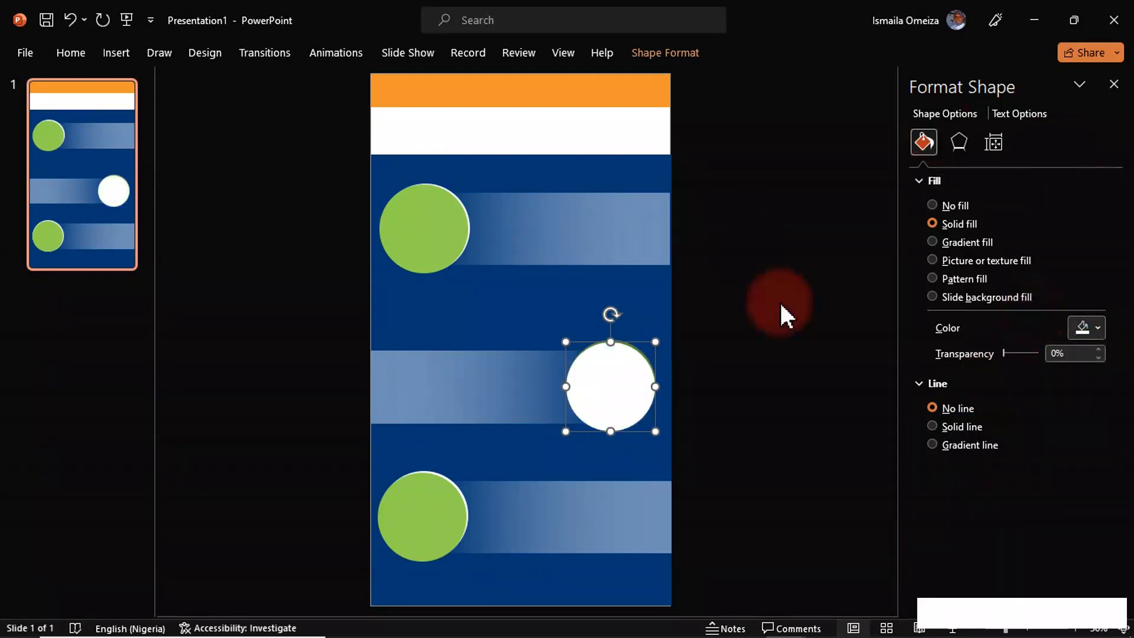
# Step: Move the bottom green circle aside and fill the white circle behind it with red
pyautogui.click(427, 523)
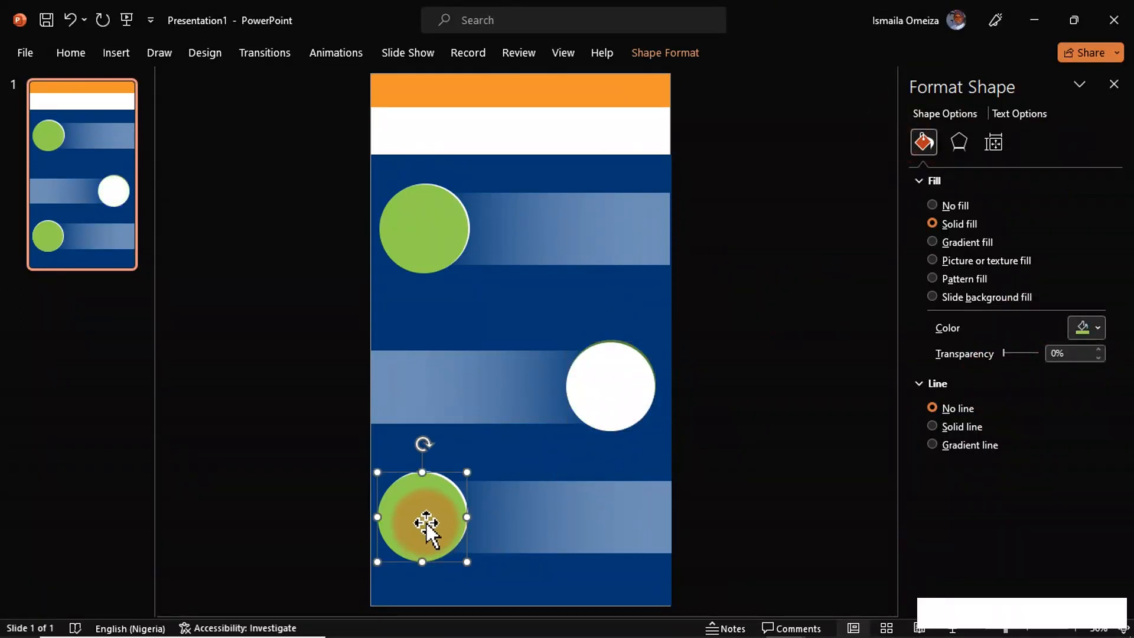
pyautogui.moveTo(427, 523); pyautogui.dragTo(437, 540)
pyautogui.click(416, 477)
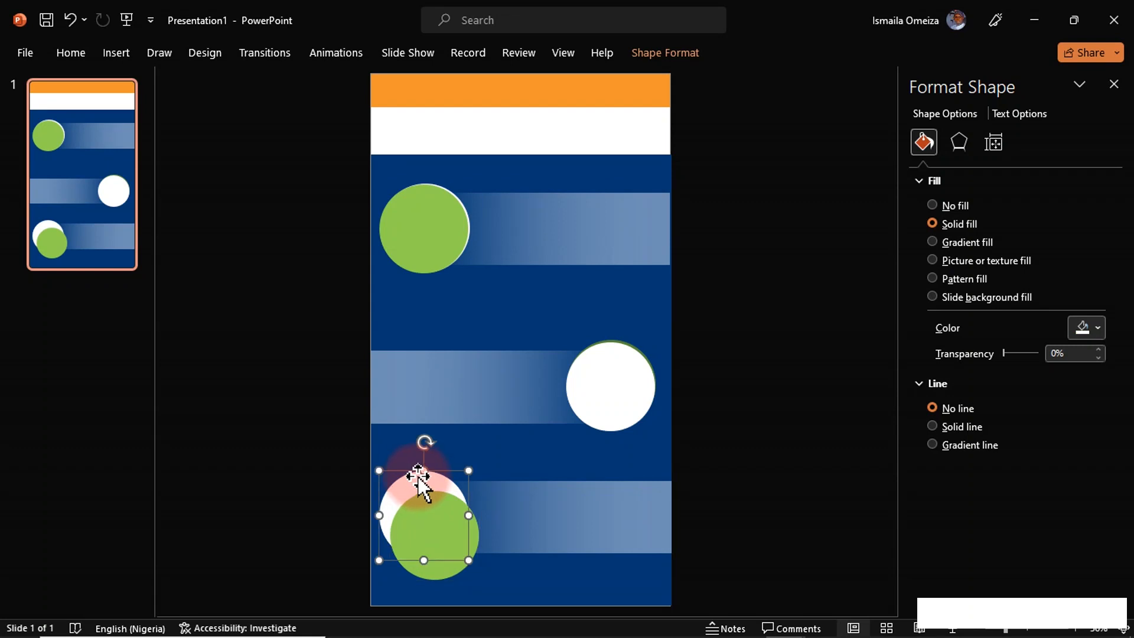
pyautogui.click(1097, 328)
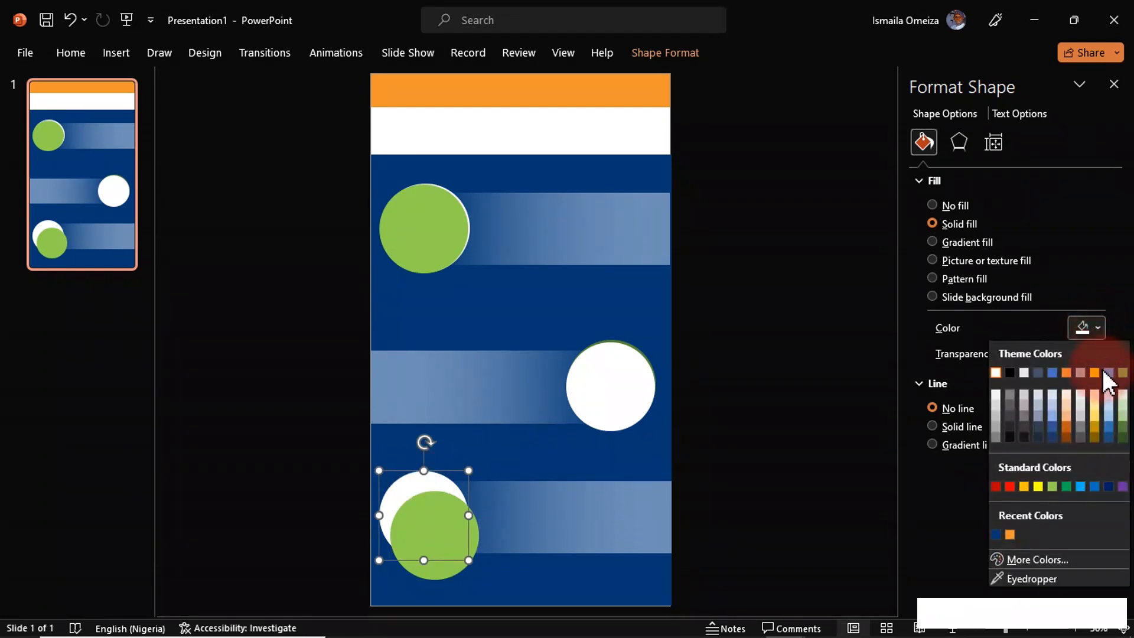
pyautogui.click(1010, 486)
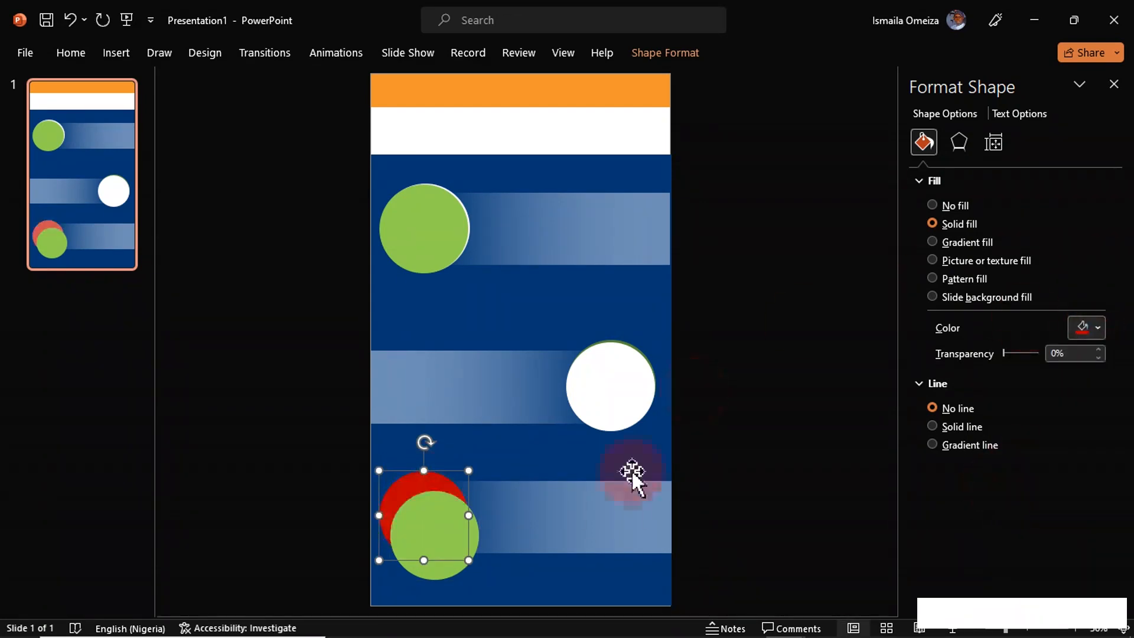
# Step: Move the bottom green circle back over the red one, leaving a thin red rim, and fill it light grey
pyautogui.moveTo(422, 540); pyautogui.dragTo(422, 522)
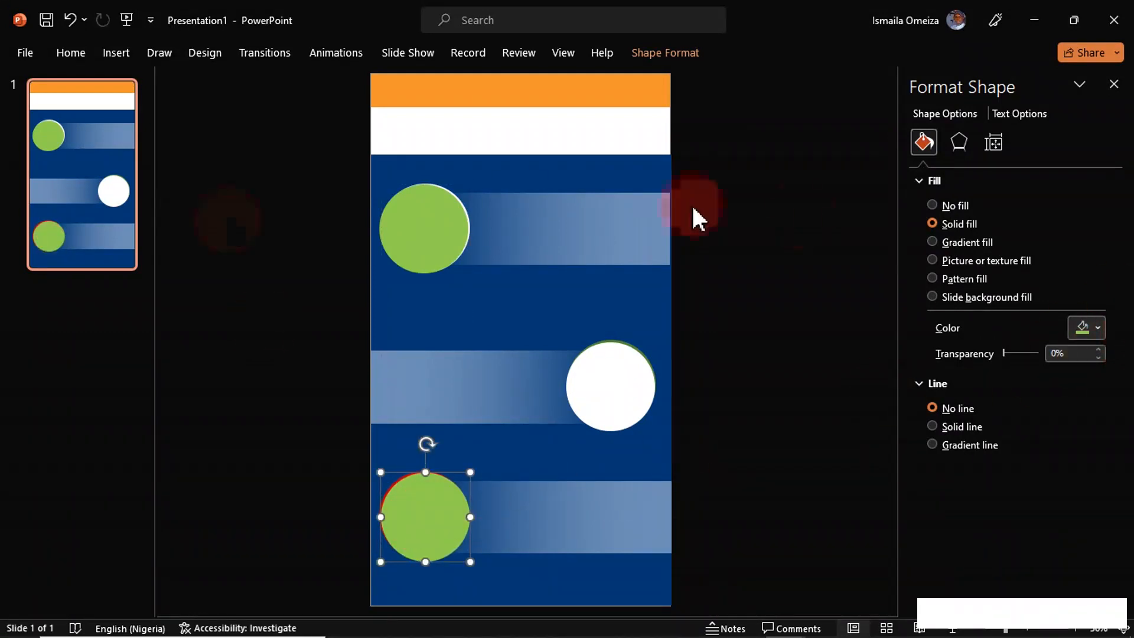
pyautogui.click(1099, 330)
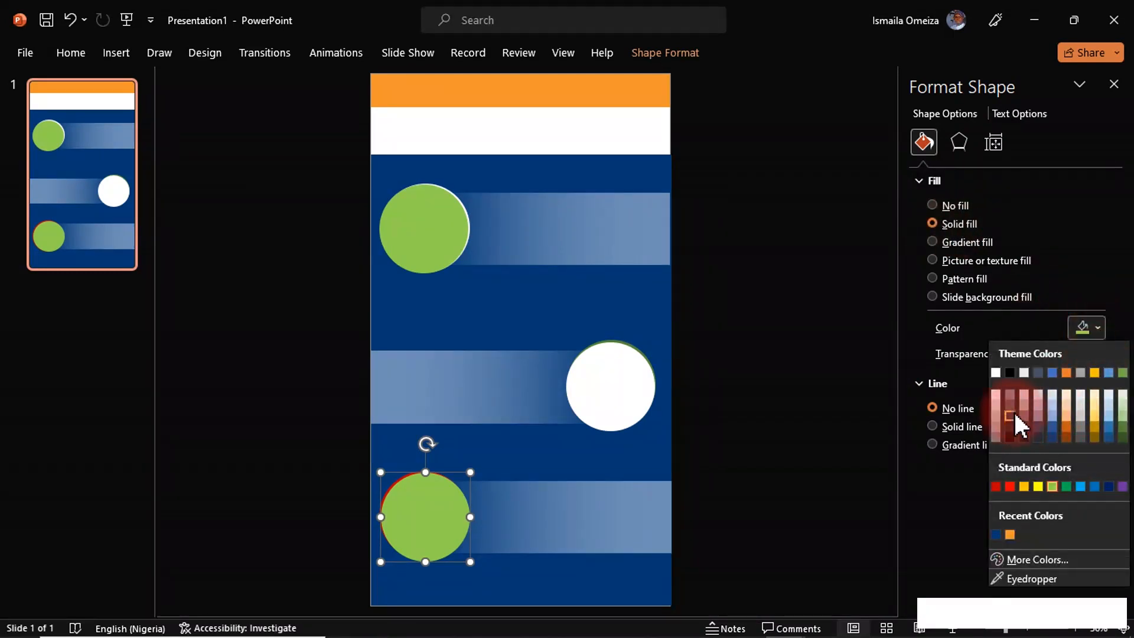
pyautogui.click(998, 413)
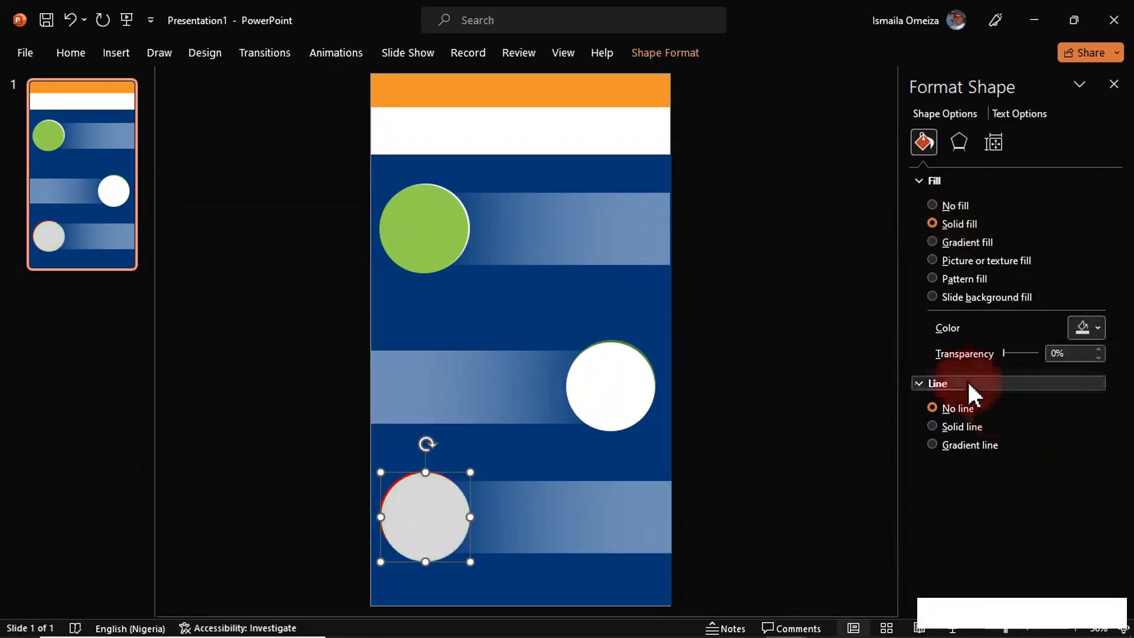
pyautogui.click(760, 358)
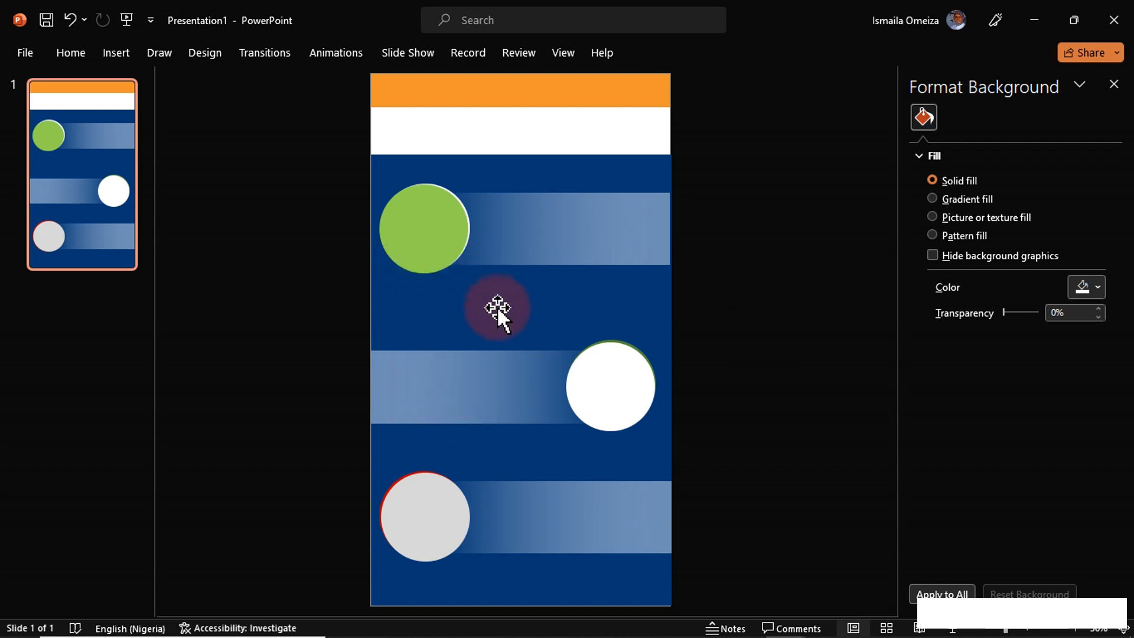
# Step: Duplicate the top green circle to its right over the gradient bar and fill the copy white
pyautogui.click(410, 219)
pyautogui.moveTo(413, 230); pyautogui.dragTo(507, 221)
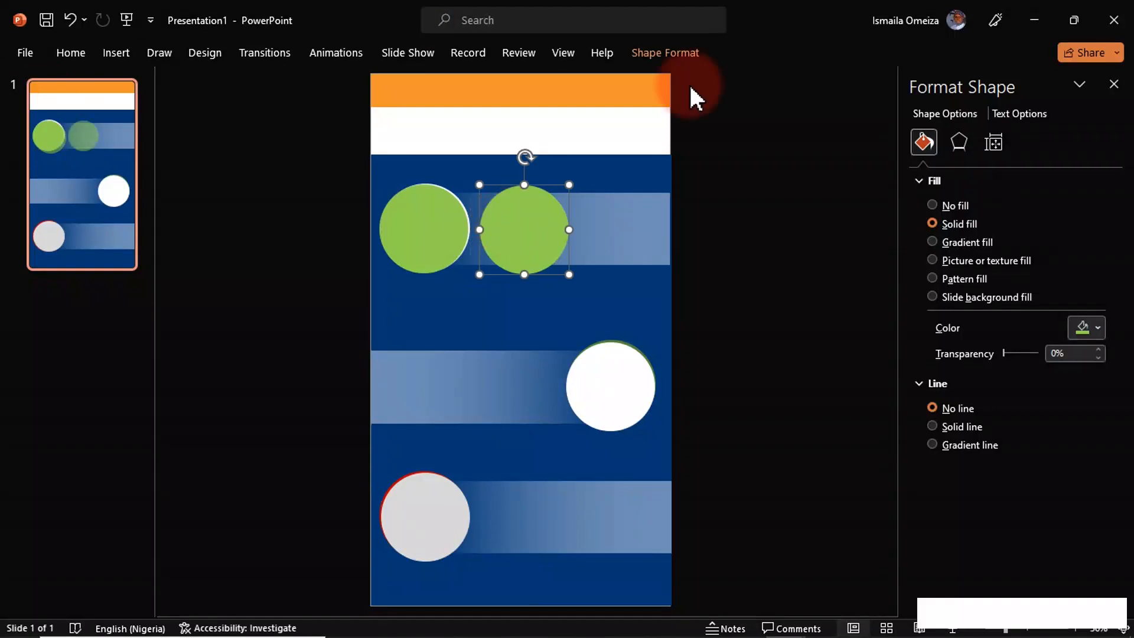
pyautogui.click(1097, 328)
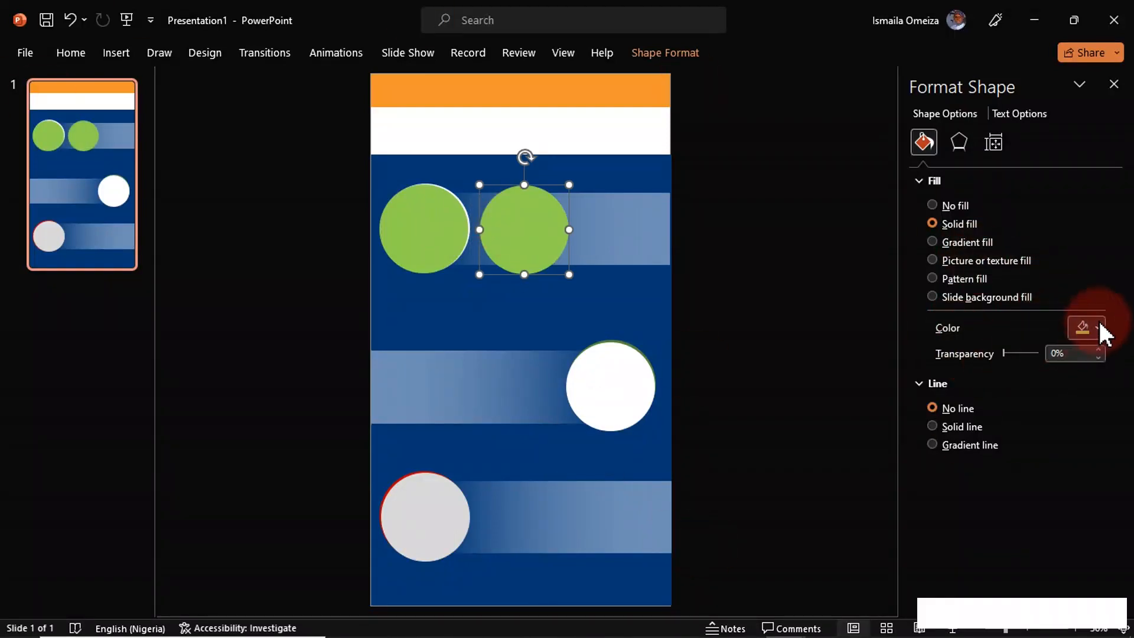
pyautogui.click(995, 372)
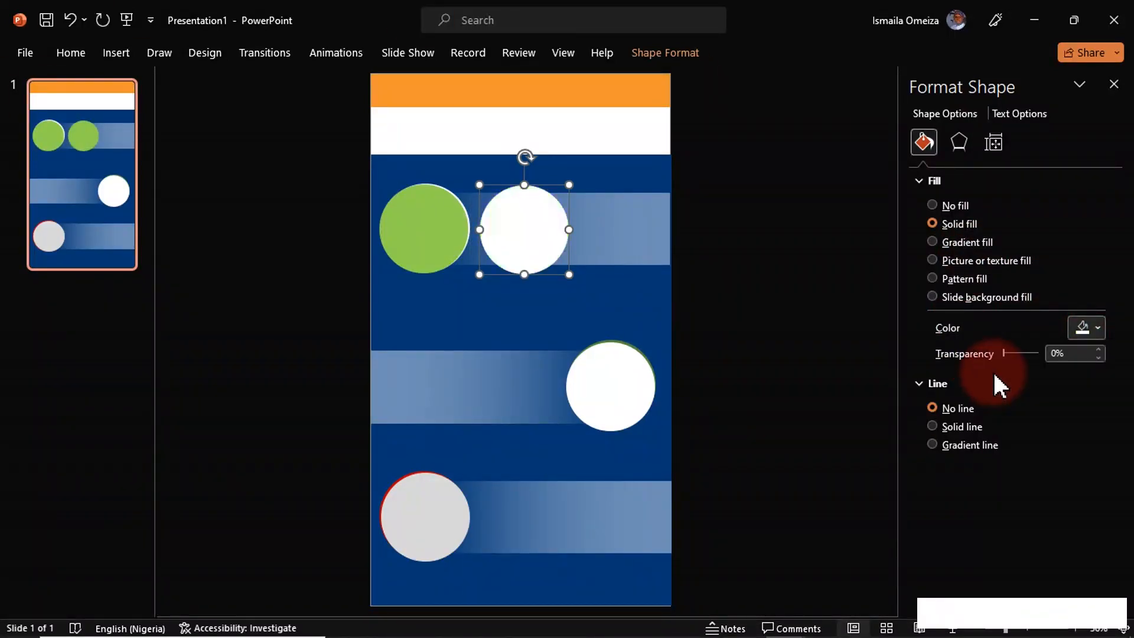
# Step: Give the white circle copy in the top row a solid light green outline 4.5 pt wide
pyautogui.click(941, 424)
pyautogui.click(1097, 476)
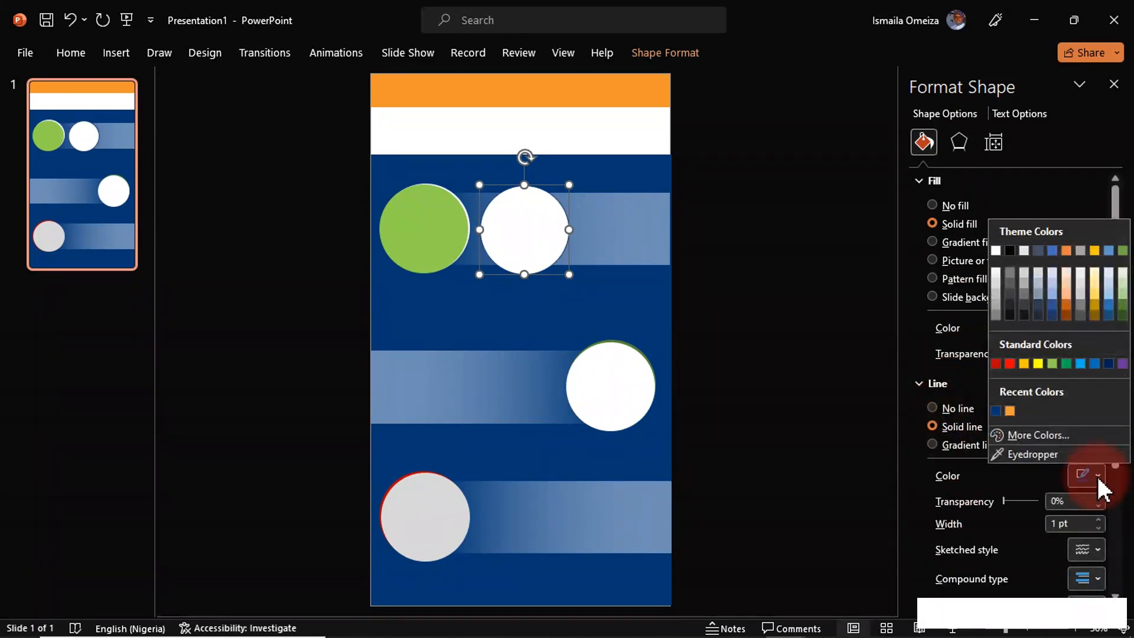
pyautogui.click(1052, 361)
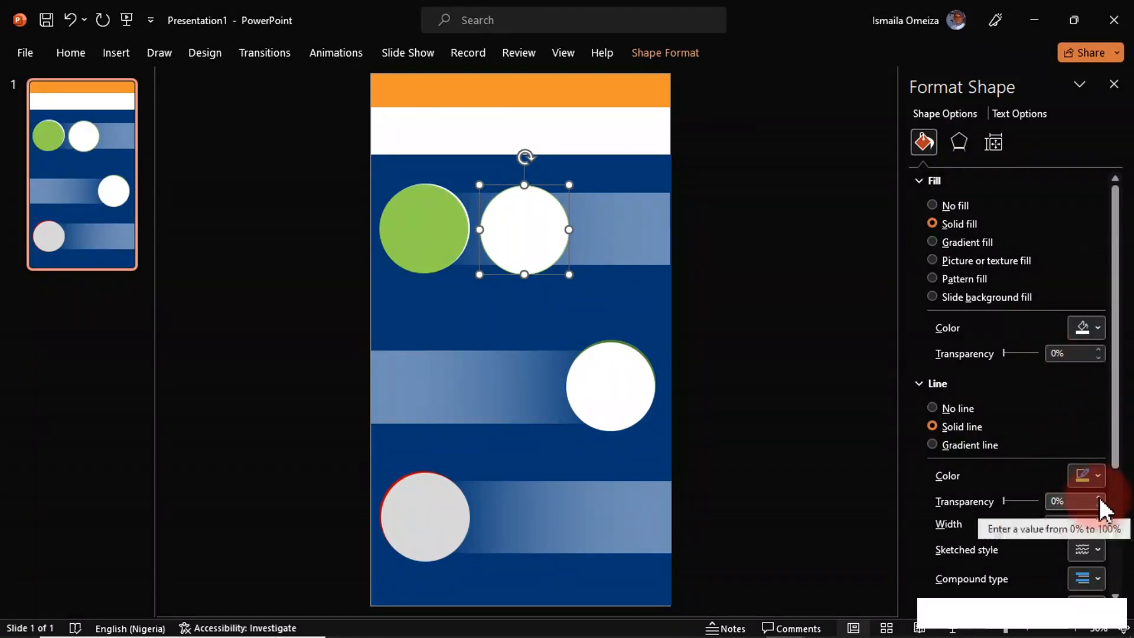
pyautogui.click(1098, 519)
pyautogui.click(1099, 520)
pyautogui.click(1098, 520)
pyautogui.click(1099, 519)
pyautogui.click(1098, 520)
pyautogui.click(1098, 520)
pyautogui.click(1098, 520)
pyautogui.click(1099, 519)
pyautogui.click(1098, 519)
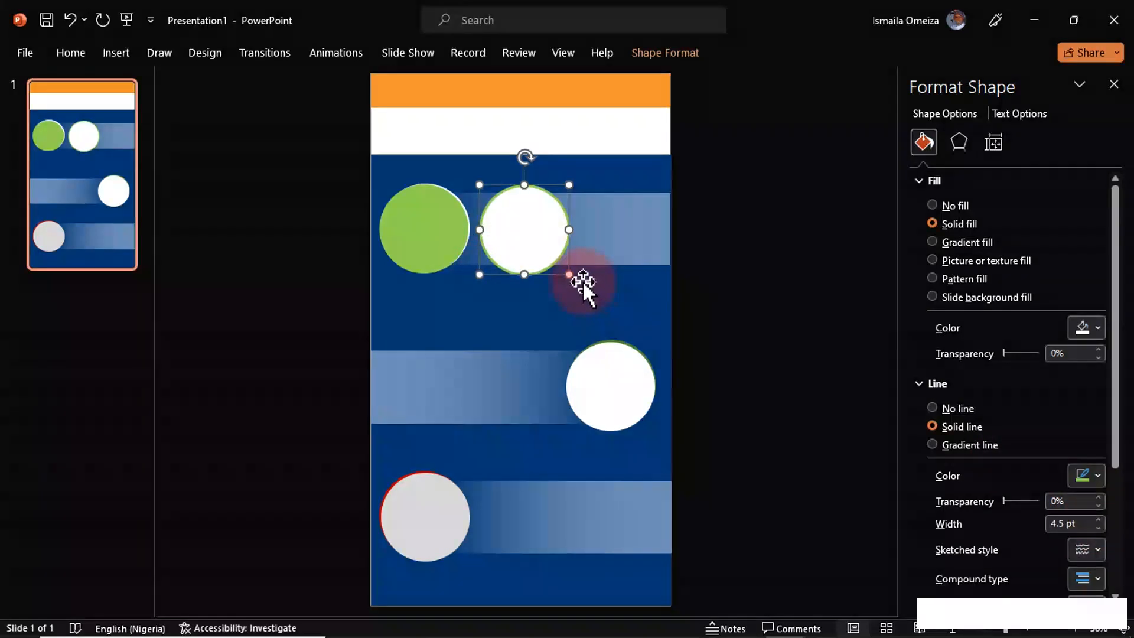
# Step: Shrink the outlined white circle onto the top green circle's upper-right edge and place a copy at the middle circle's lower-left edge
pyautogui.moveTo(568, 274); pyautogui.dragTo(506, 210)
pyautogui.moveTo(497, 251); pyautogui.dragTo(572, 471)
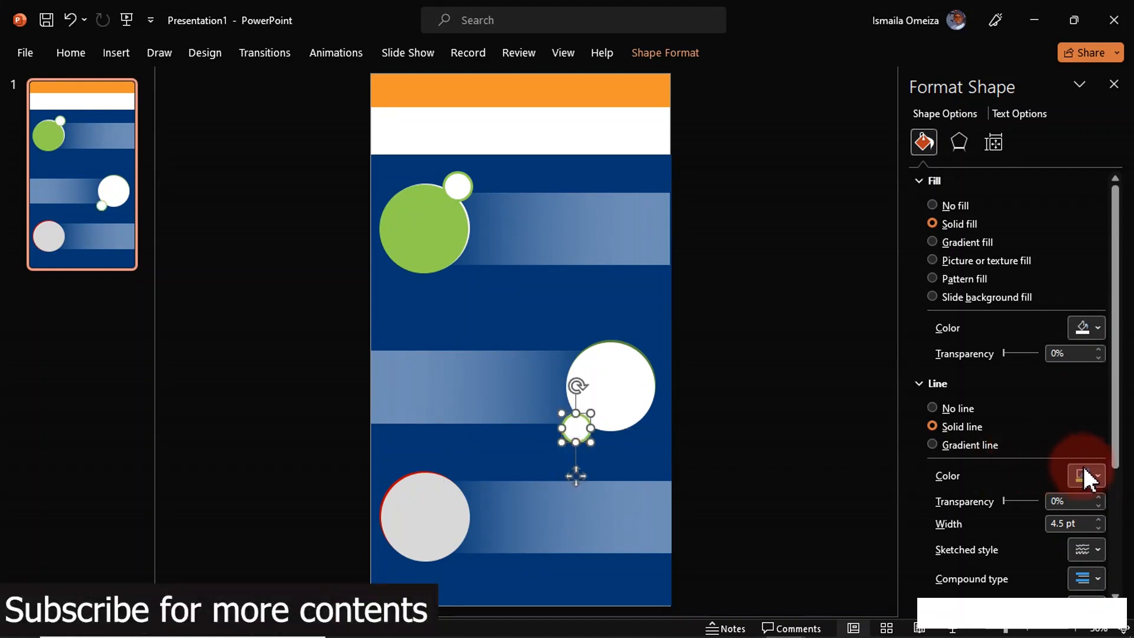
# Step: Change the outline of the small circle beside the middle circle to dark green
pyautogui.click(1085, 475)
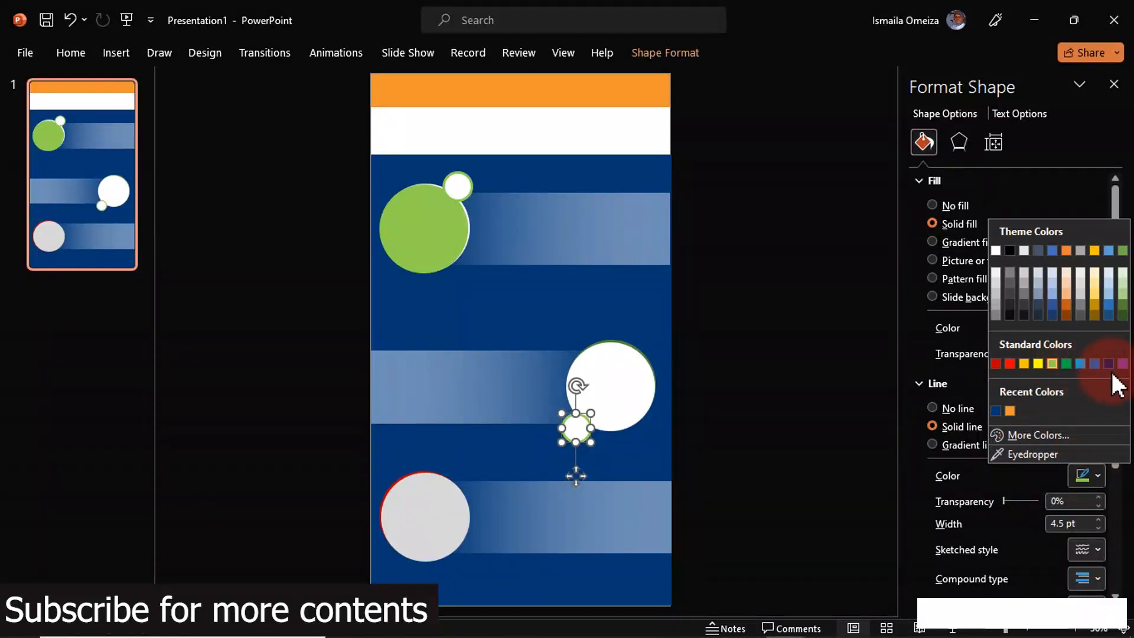
pyautogui.click(1121, 305)
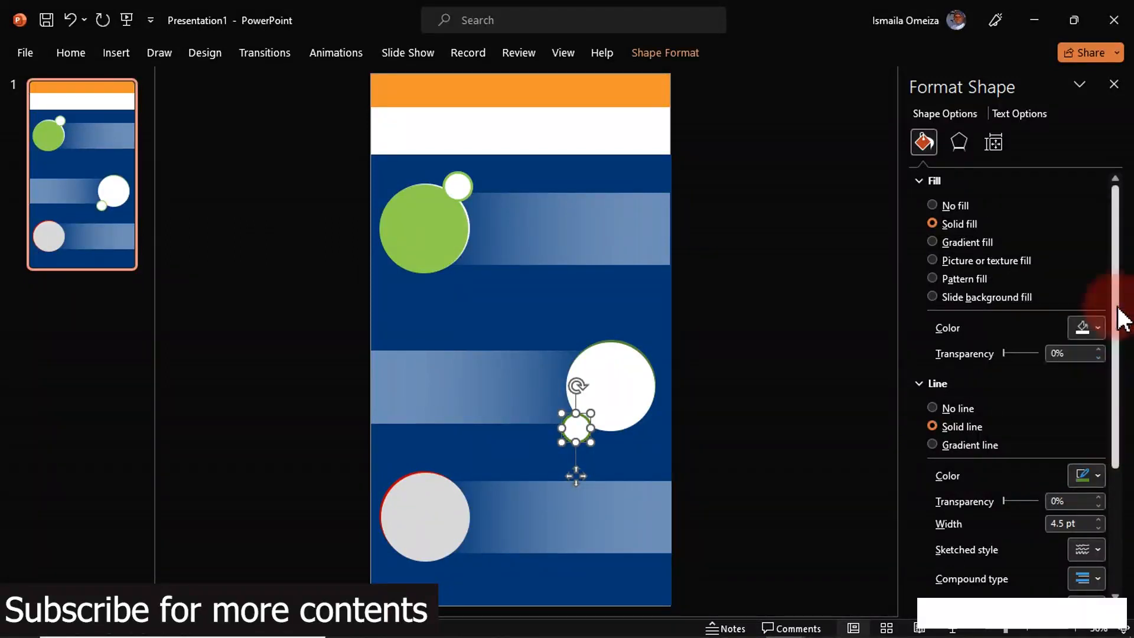
pyautogui.click(716, 394)
# Step: Place a copy of the middle row's small outlined circle at the grey circle's lower-right edge and change its outline to dark red
pyautogui.click(586, 427)
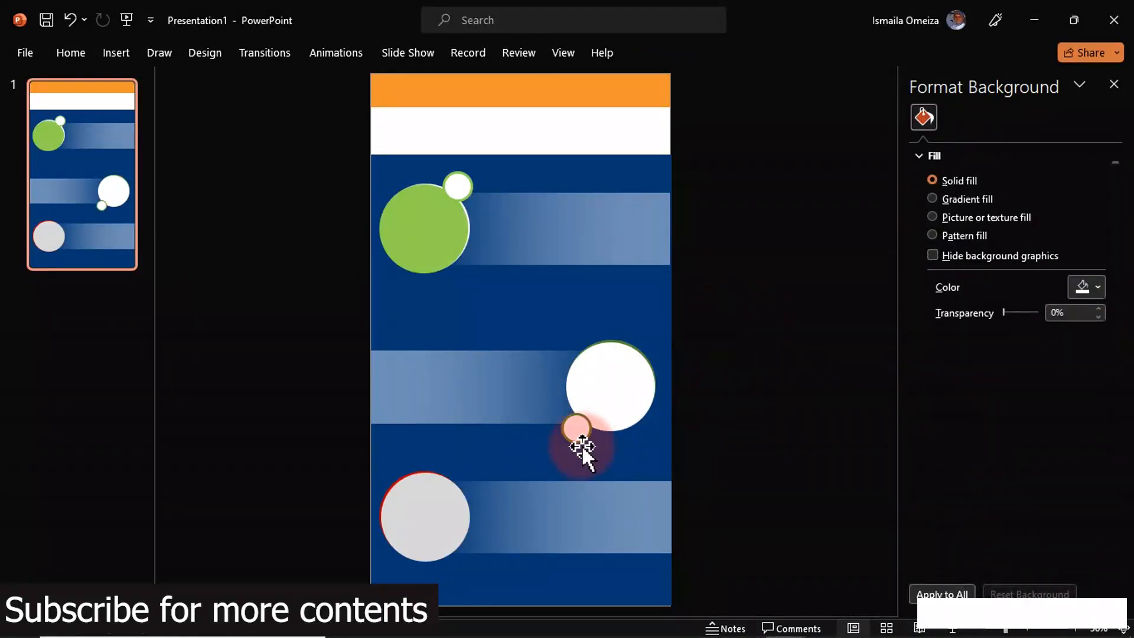
pyautogui.click(578, 436)
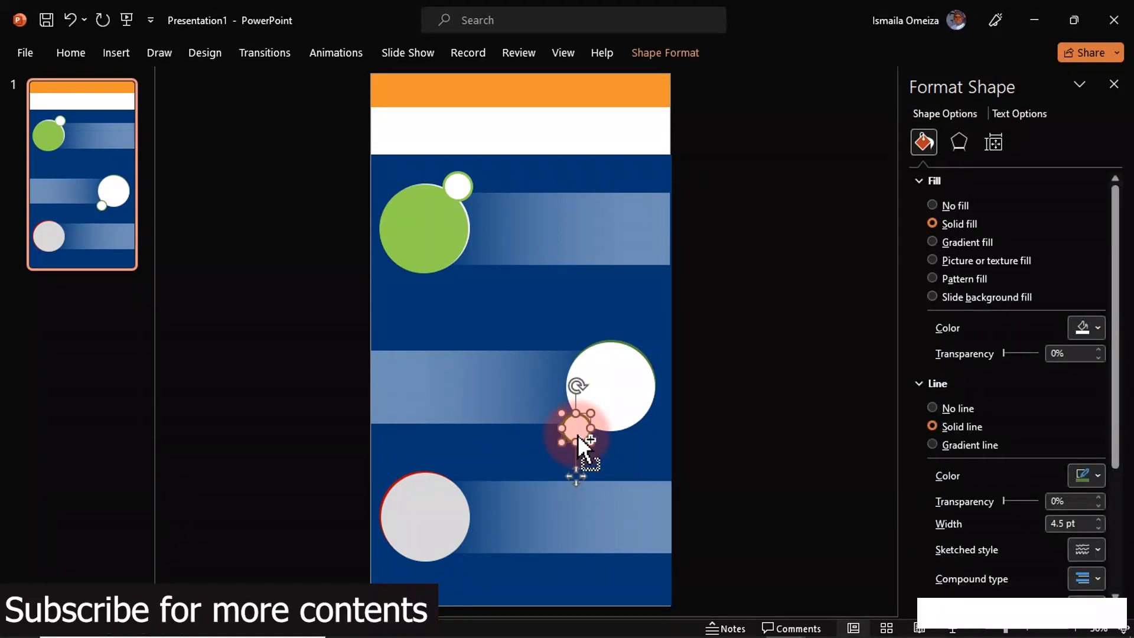
pyautogui.hotkey('ctrl', 'd')
pyautogui.moveTo(577, 436); pyautogui.dragTo(455, 608)
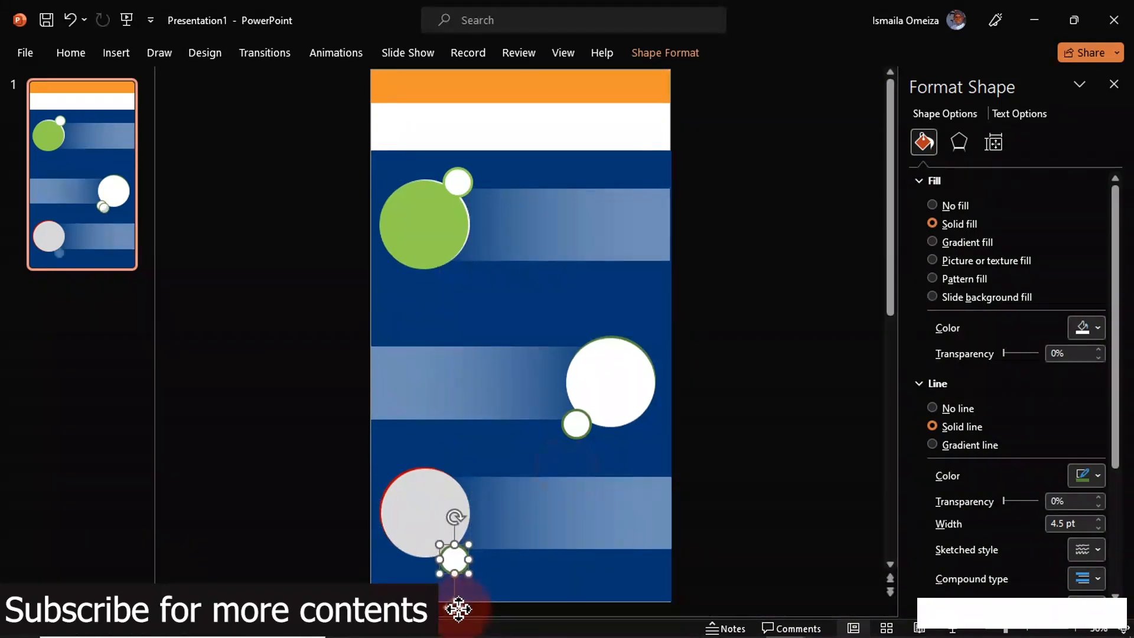
pyautogui.click(1094, 474)
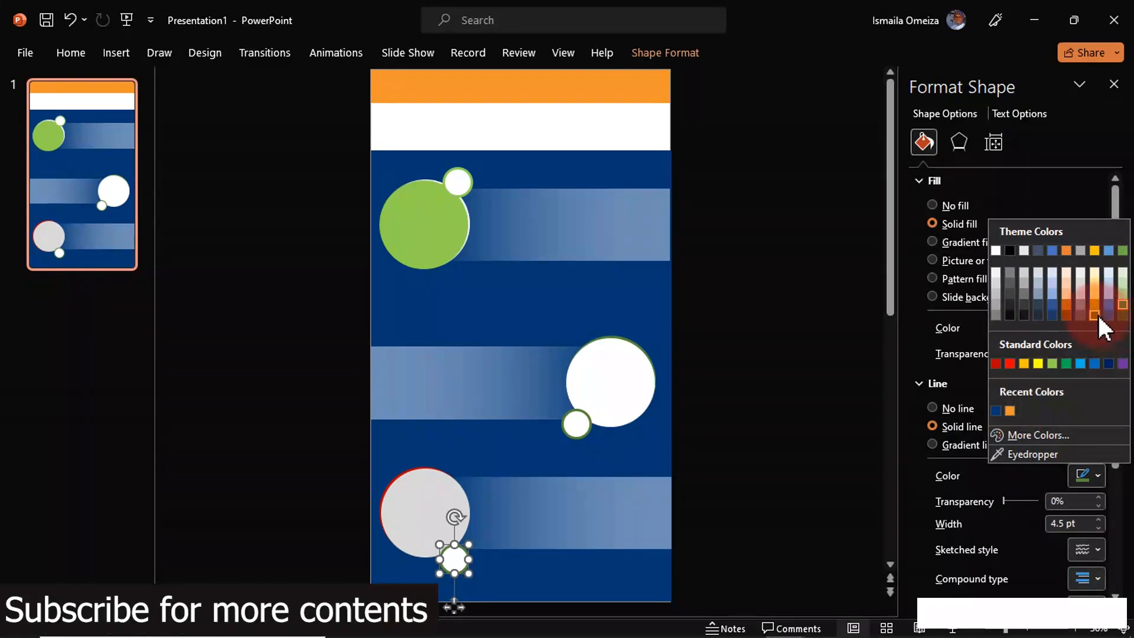
pyautogui.click(999, 365)
pyautogui.click(727, 418)
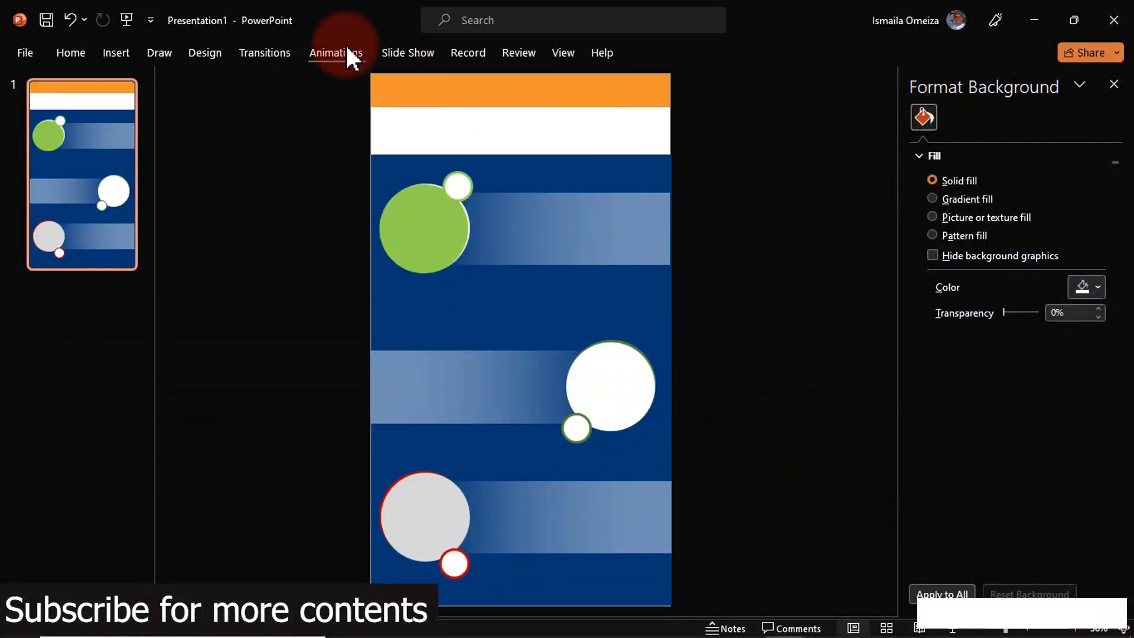
# Step: Add a text box reading "1st" in the blue gap between the top and middle rows
pyautogui.click(116, 51)
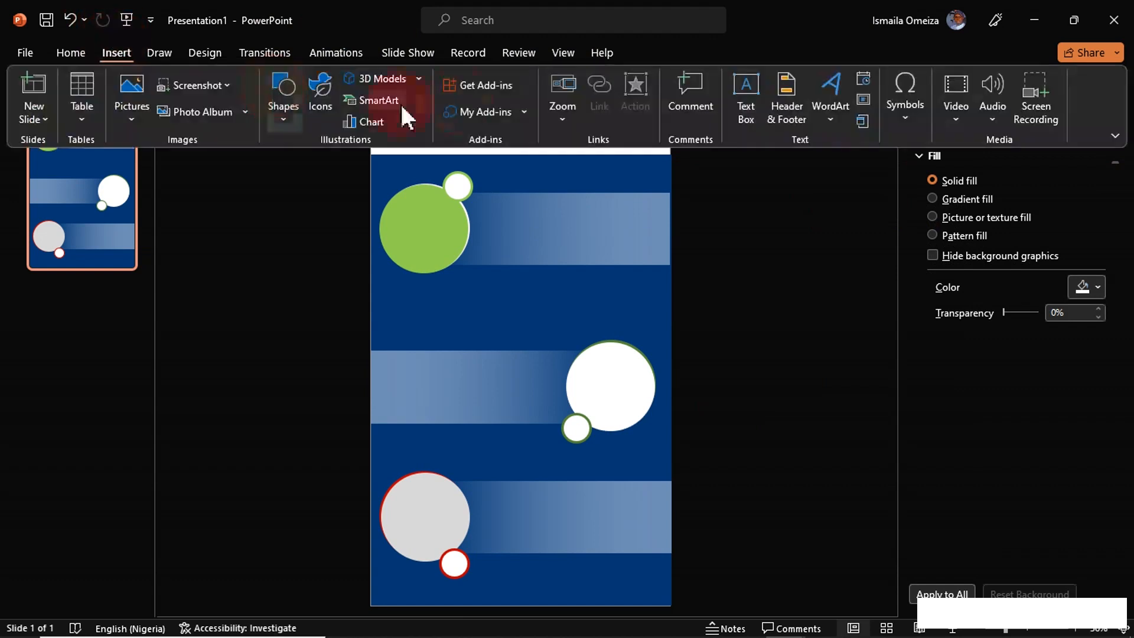
pyautogui.click(750, 97)
pyautogui.moveTo(440, 299); pyautogui.dragTo(491, 329)
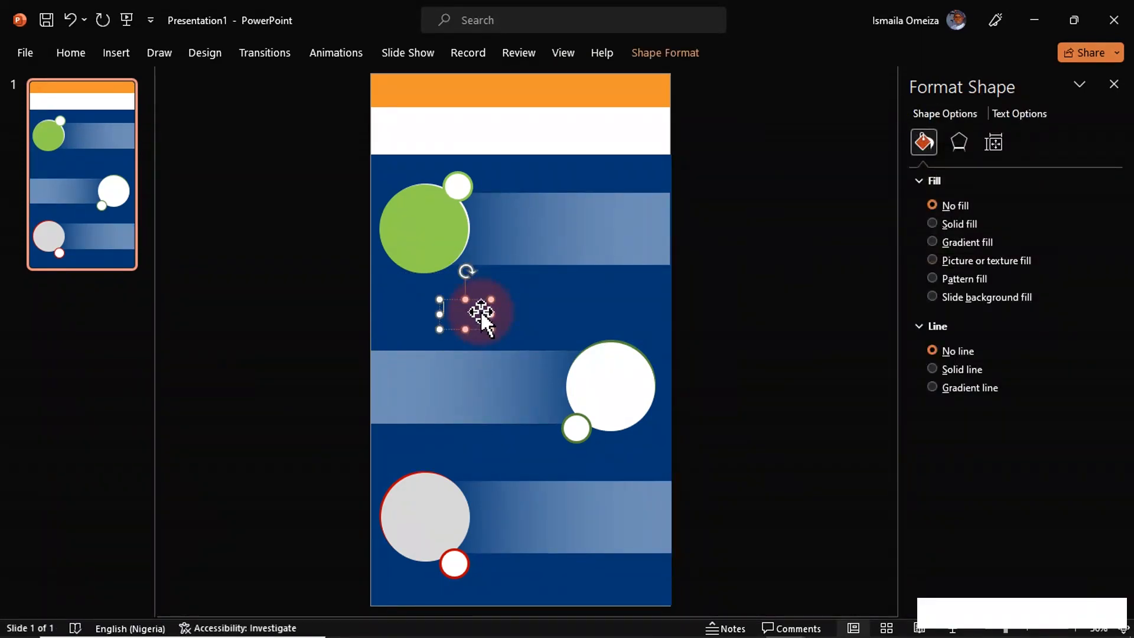
pyautogui.write('1st')
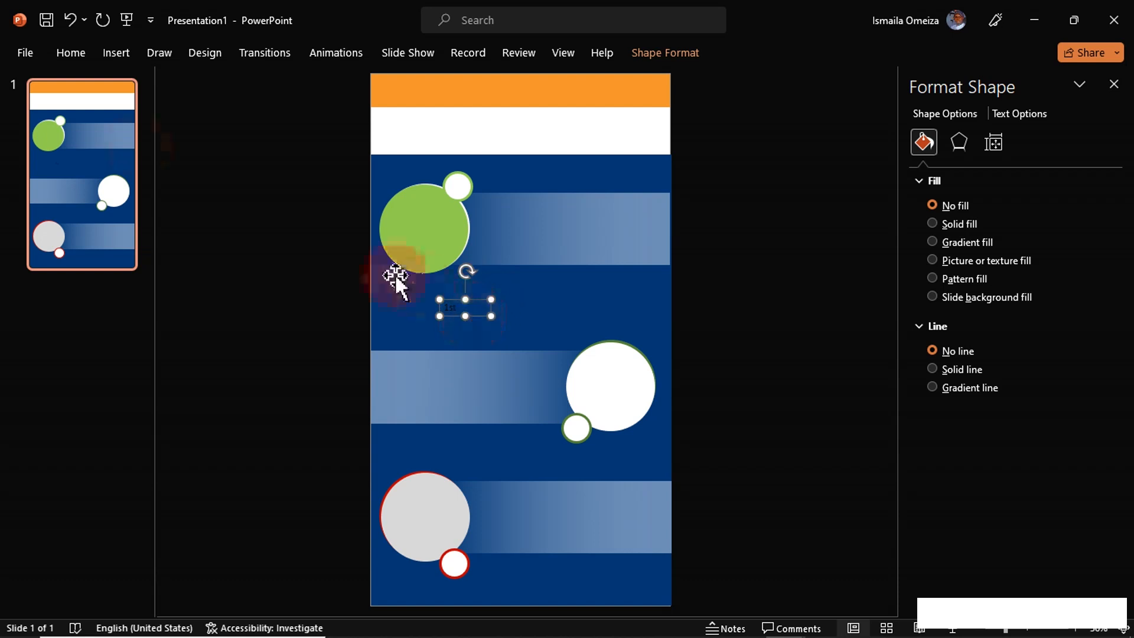
# Step: Set the "1st" label's font size to 36 and its text color to dark grey
pyautogui.click(72, 53)
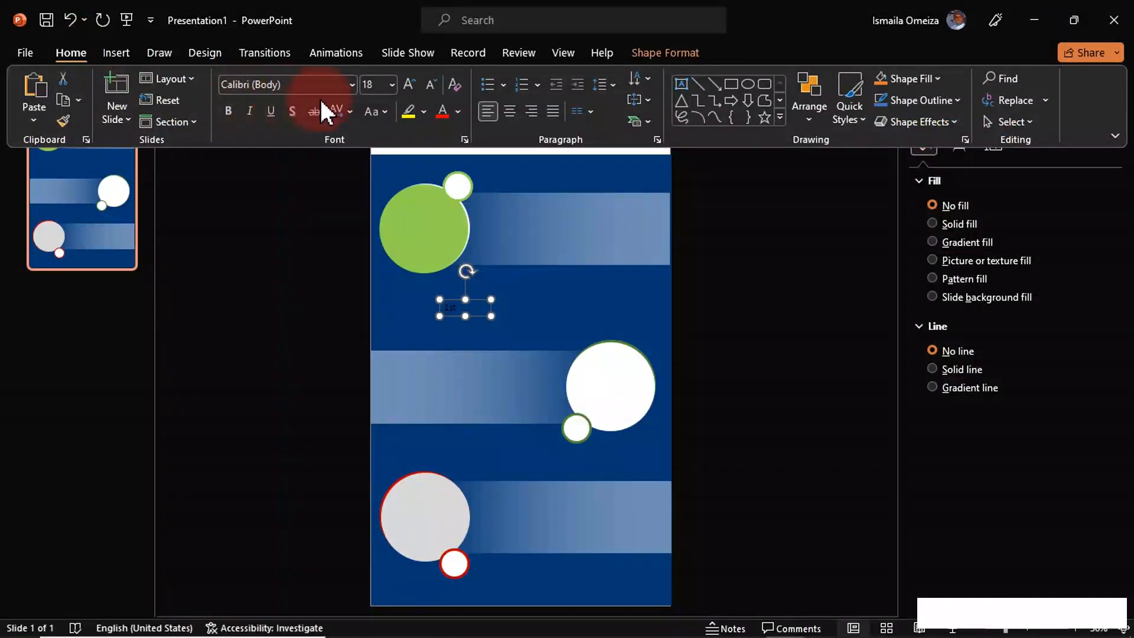
pyautogui.click(408, 85)
pyautogui.click(408, 84)
pyautogui.click(408, 84)
pyautogui.click(407, 84)
pyautogui.click(407, 85)
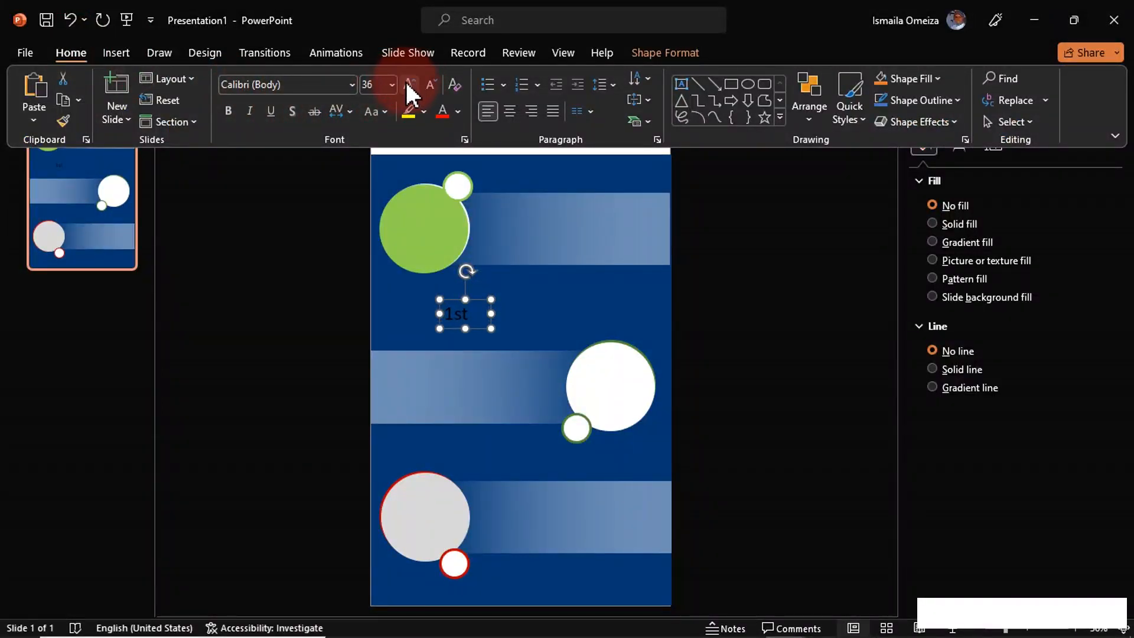
pyautogui.click(459, 112)
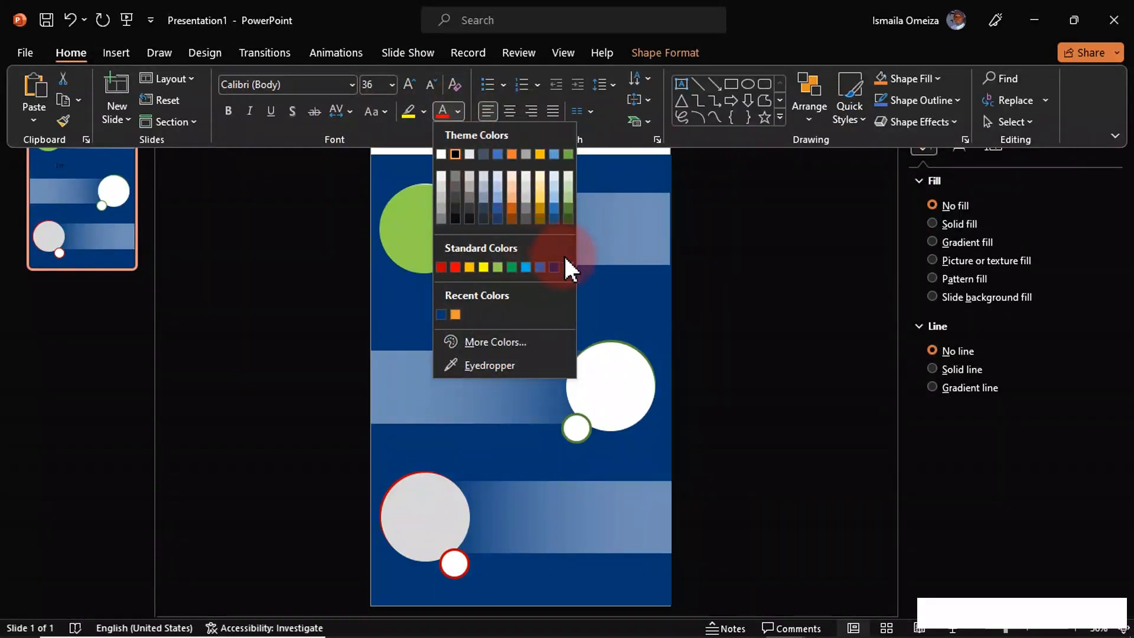
pyautogui.click(456, 196)
# Step: Move the "1st" label onto the small circle in the top row and set its font size to 32
pyautogui.click(473, 322)
pyautogui.moveTo(476, 326); pyautogui.dragTo(480, 202)
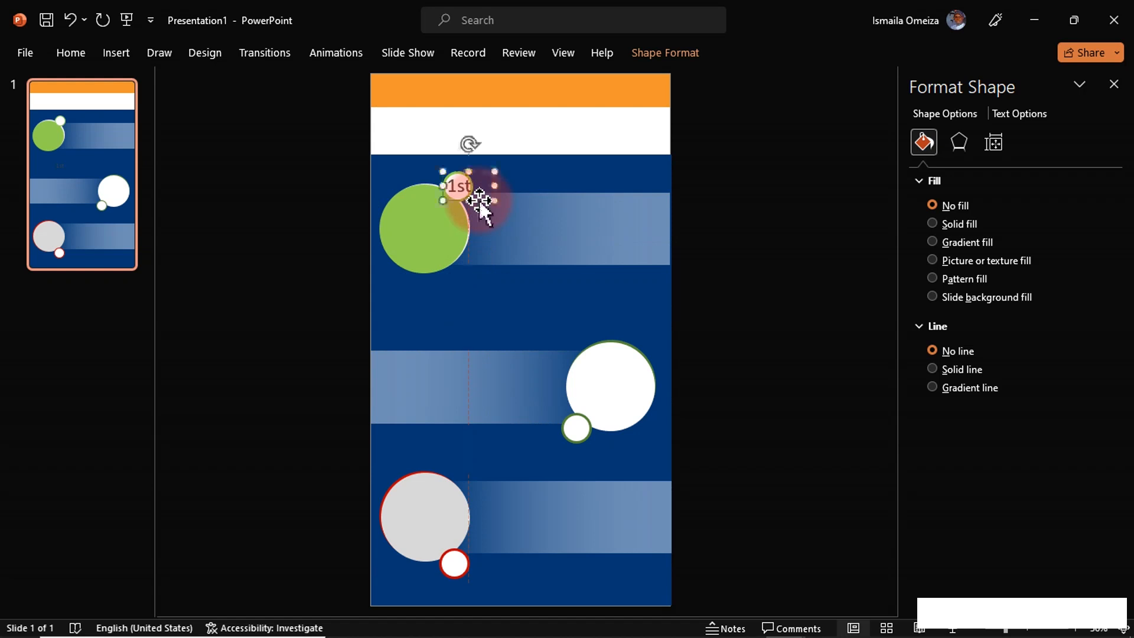
pyautogui.click(72, 52)
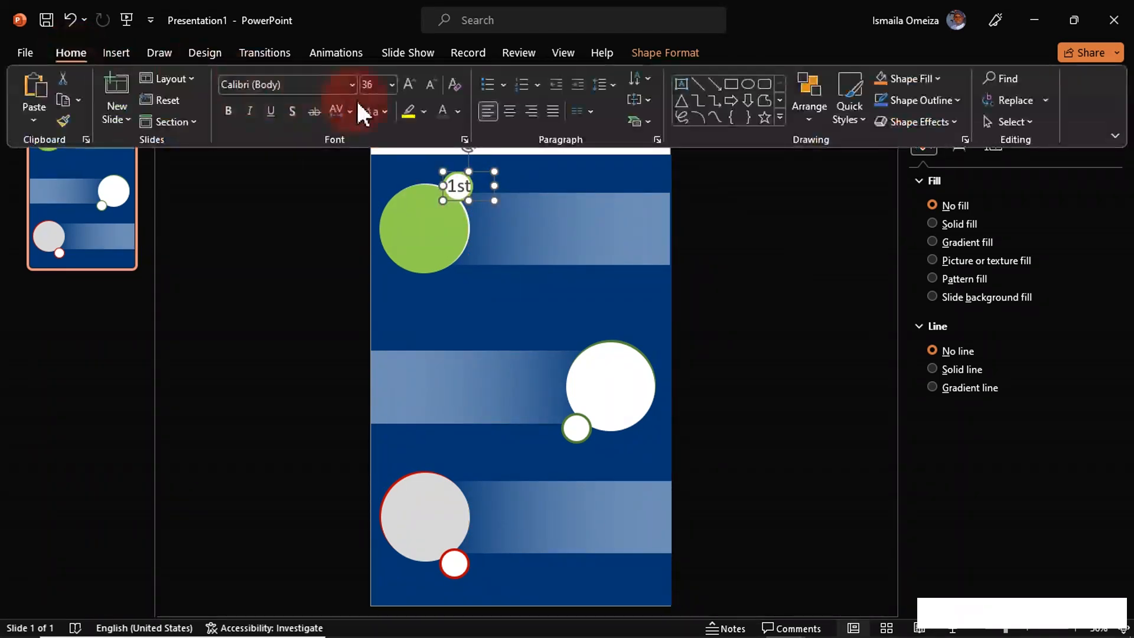
pyautogui.click(430, 83)
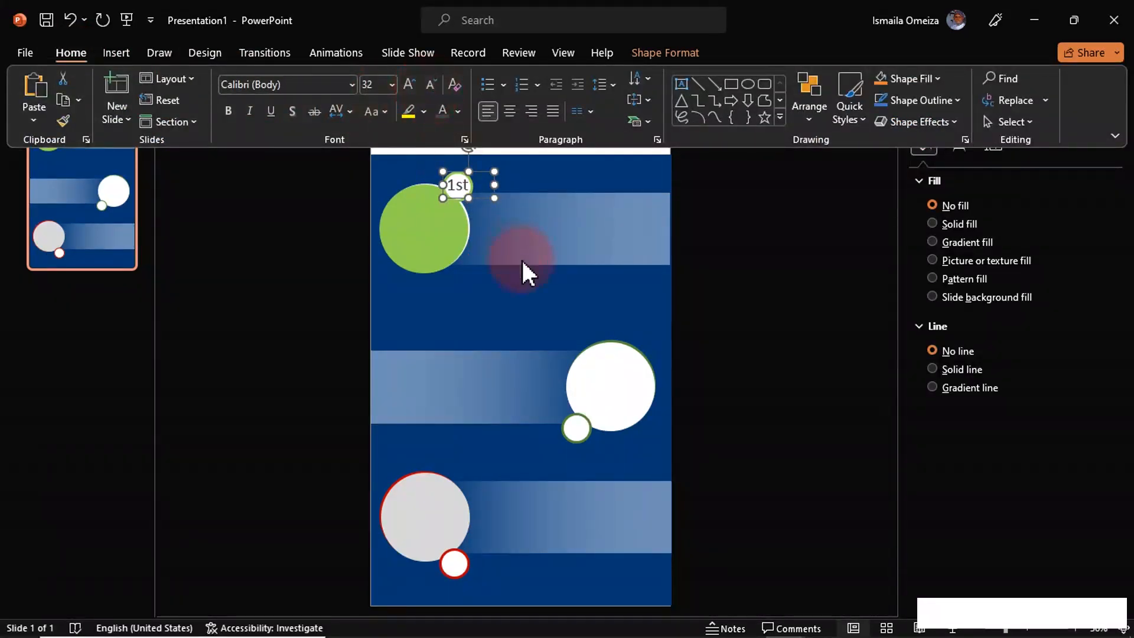
# Step: Place a copy of the "1st" label on the middle row's small circle and change its text to "2nd"
pyautogui.click(477, 189)
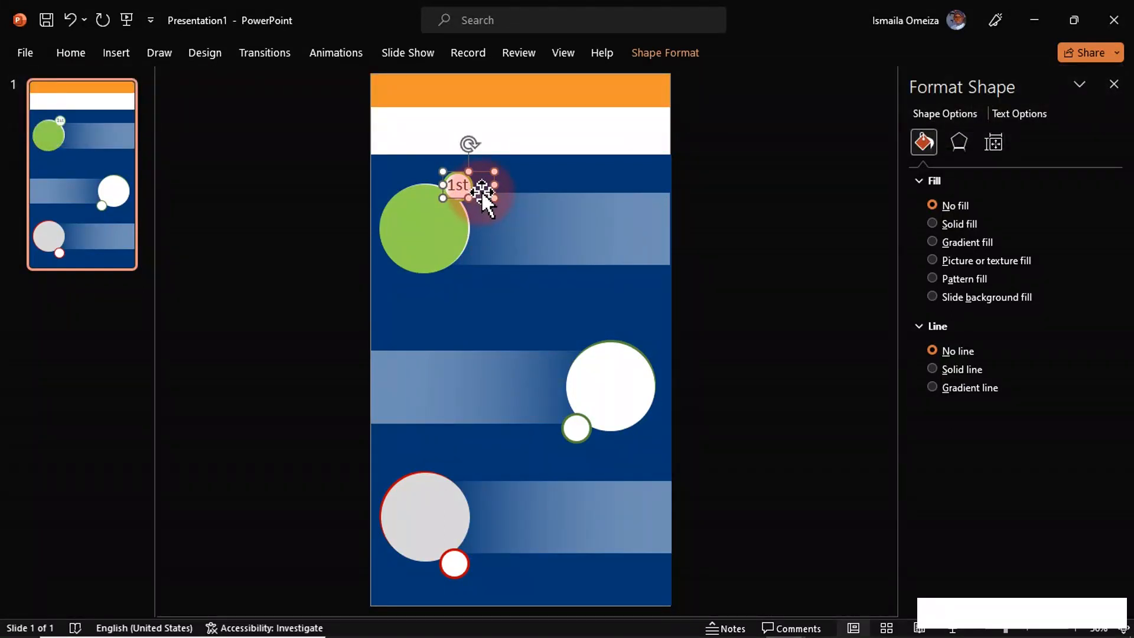
pyautogui.moveTo(481, 190); pyautogui.dragTo(580, 427)
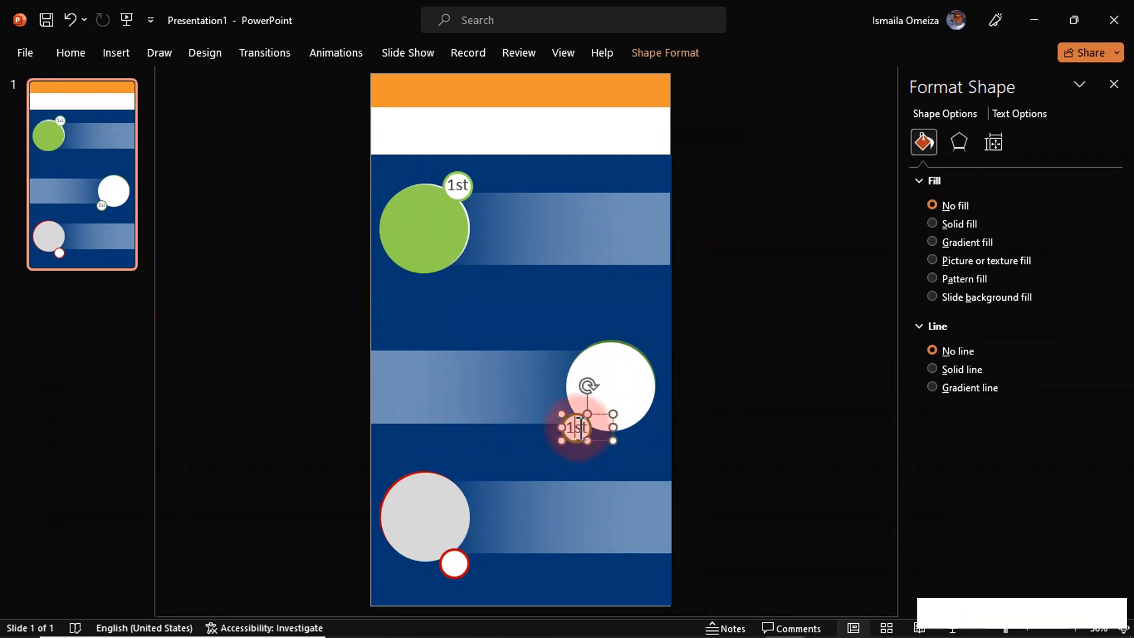
pyautogui.press('BackSpace')
pyautogui.write('2')
pyautogui.press('Delete')
pyautogui.press('Delete')
pyautogui.write('nd')
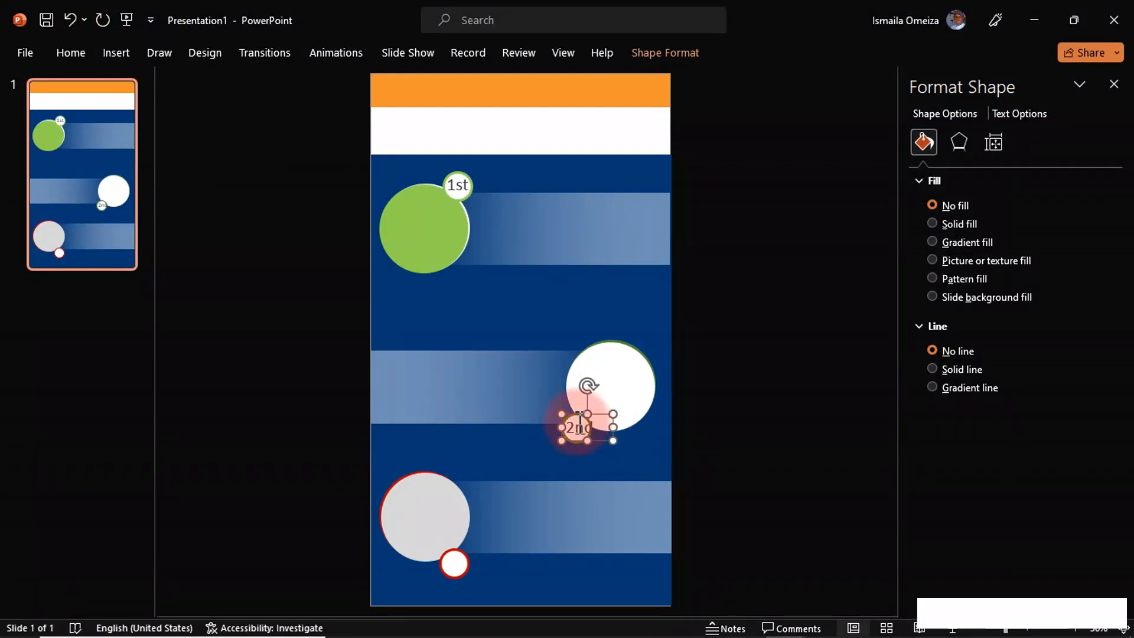
# Step: Format the "1st" and "2nd" labels together in Arial Black at font size 20
pyautogui.keyDown('shift'); pyautogui.click(459, 186); pyautogui.keyUp('shift')
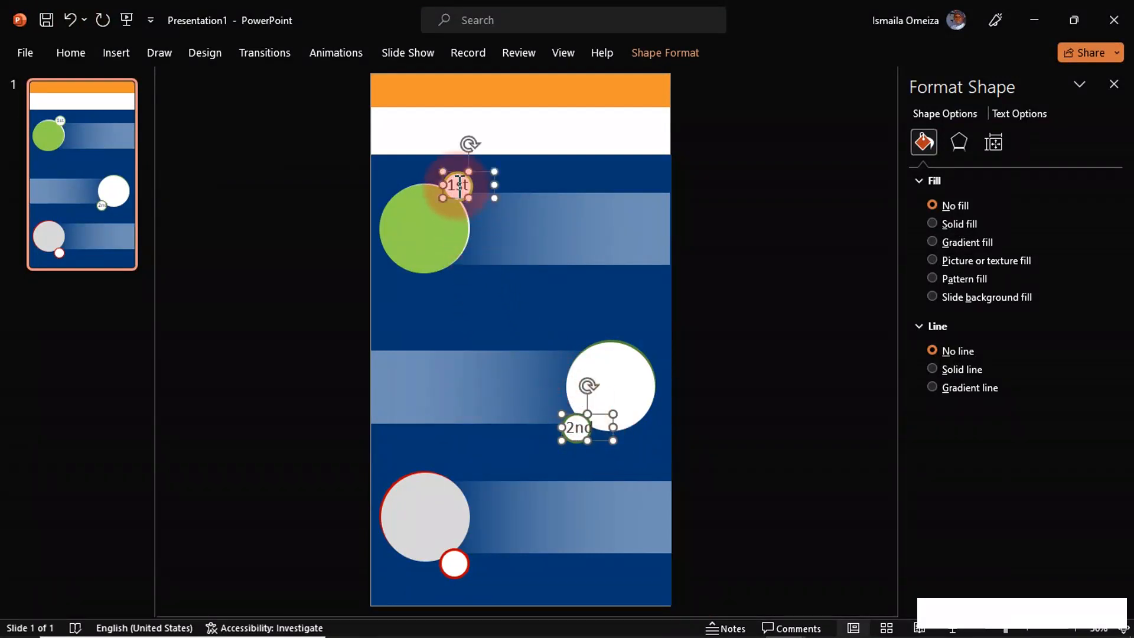
pyautogui.click(77, 52)
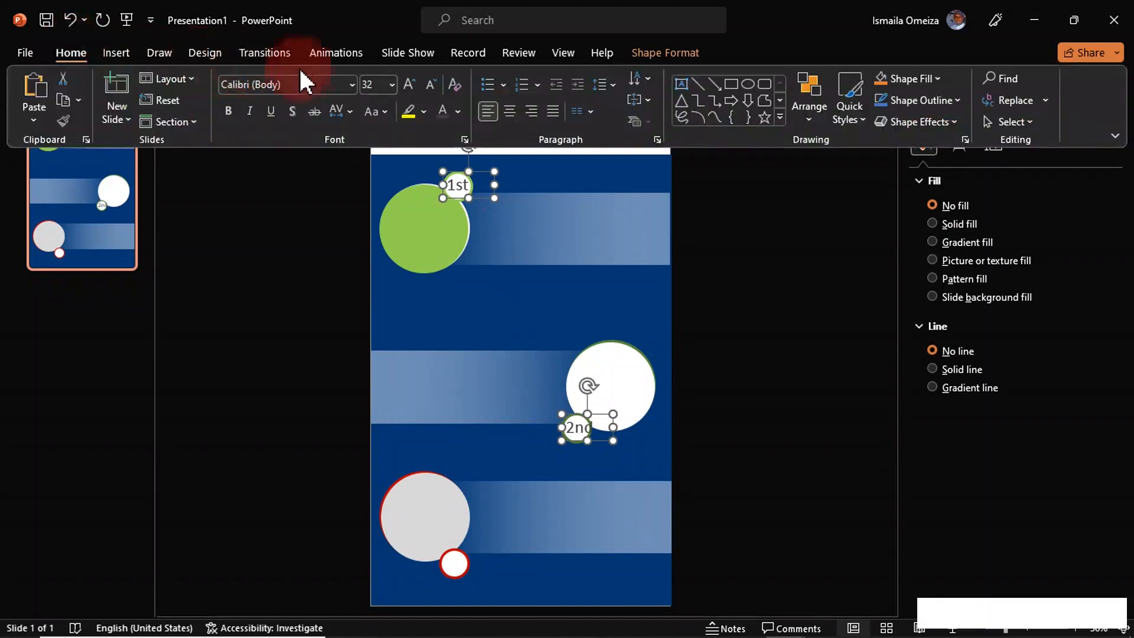
pyautogui.click(432, 86)
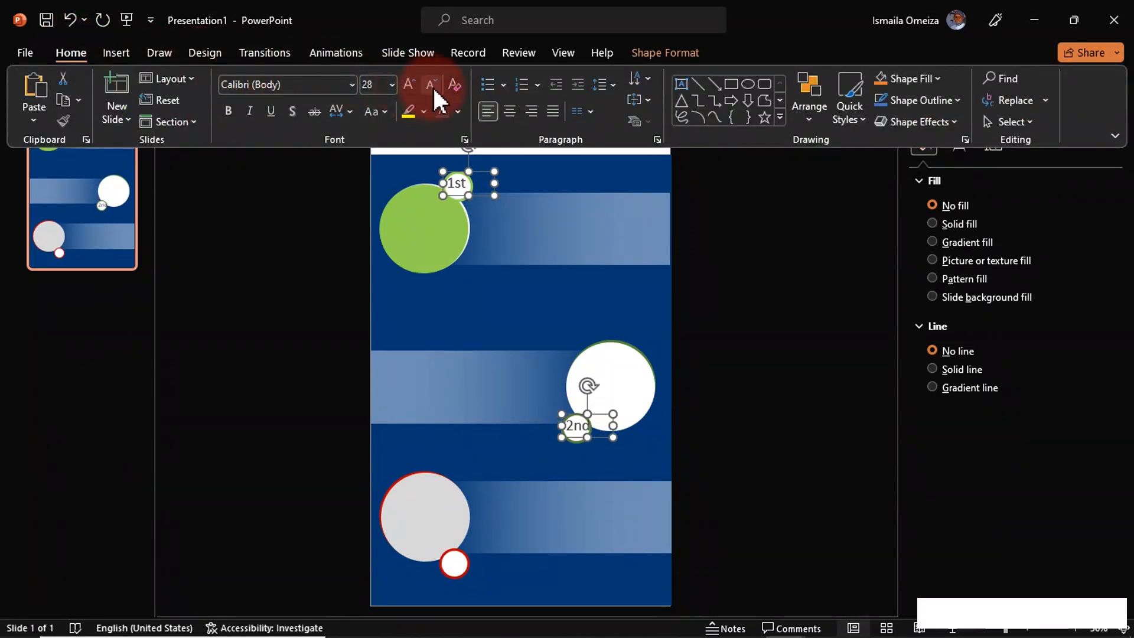
pyautogui.click(433, 86)
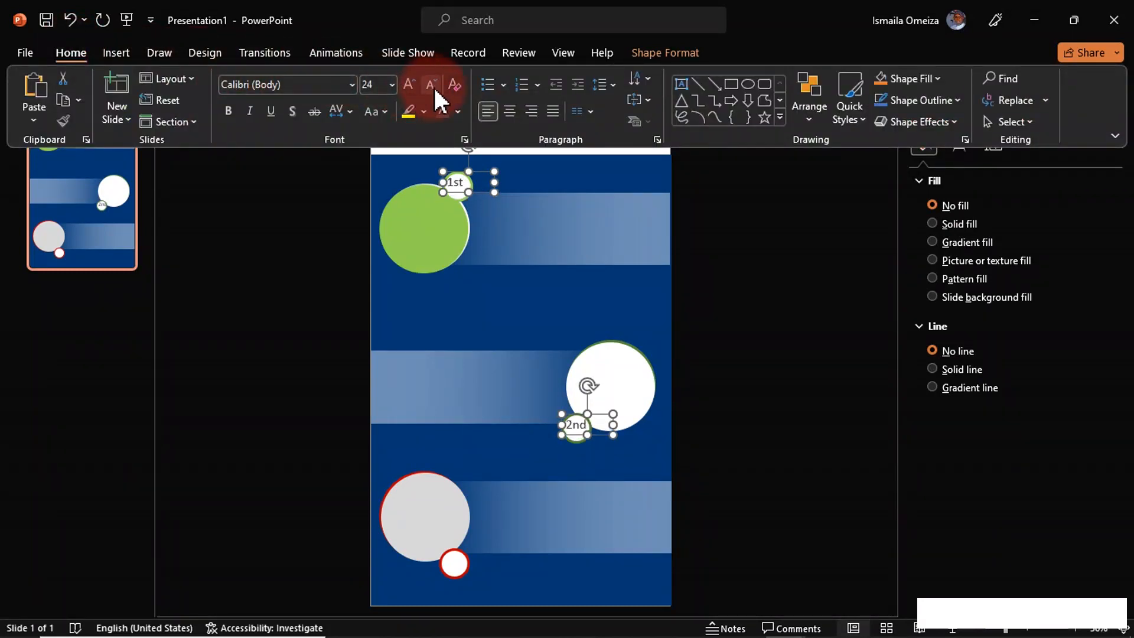
pyautogui.click(353, 85)
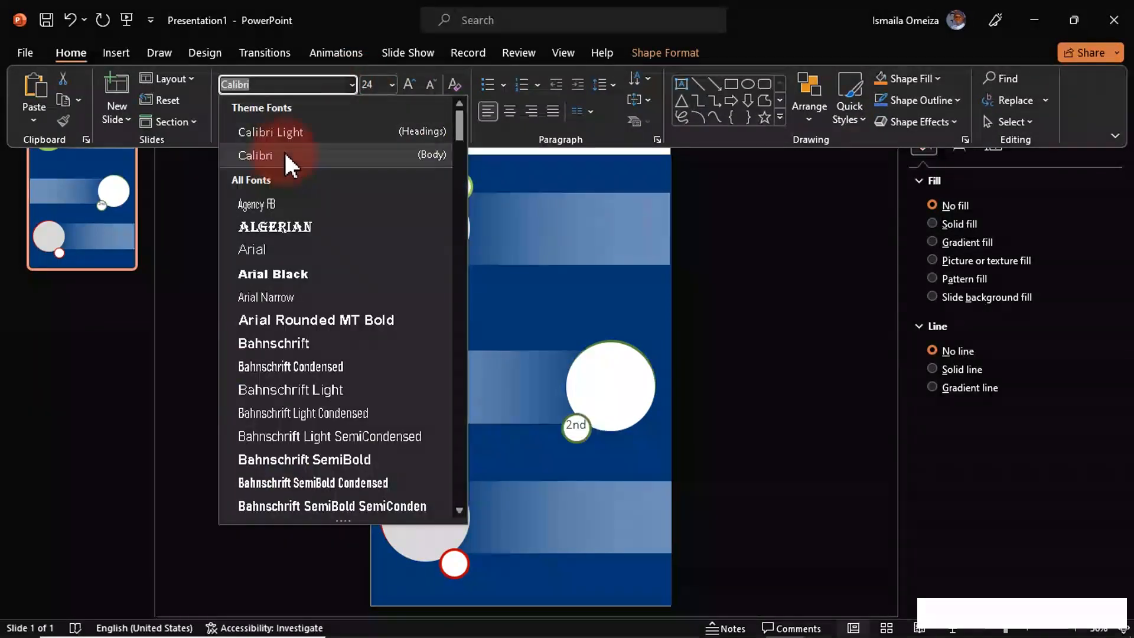
pyautogui.click(275, 274)
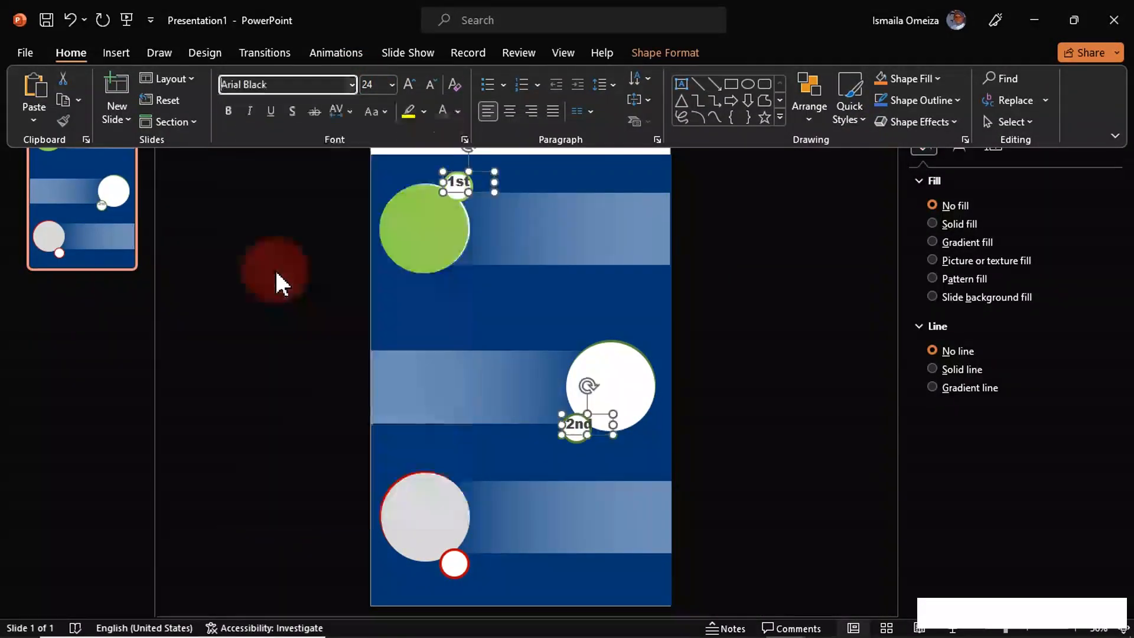
pyautogui.click(432, 84)
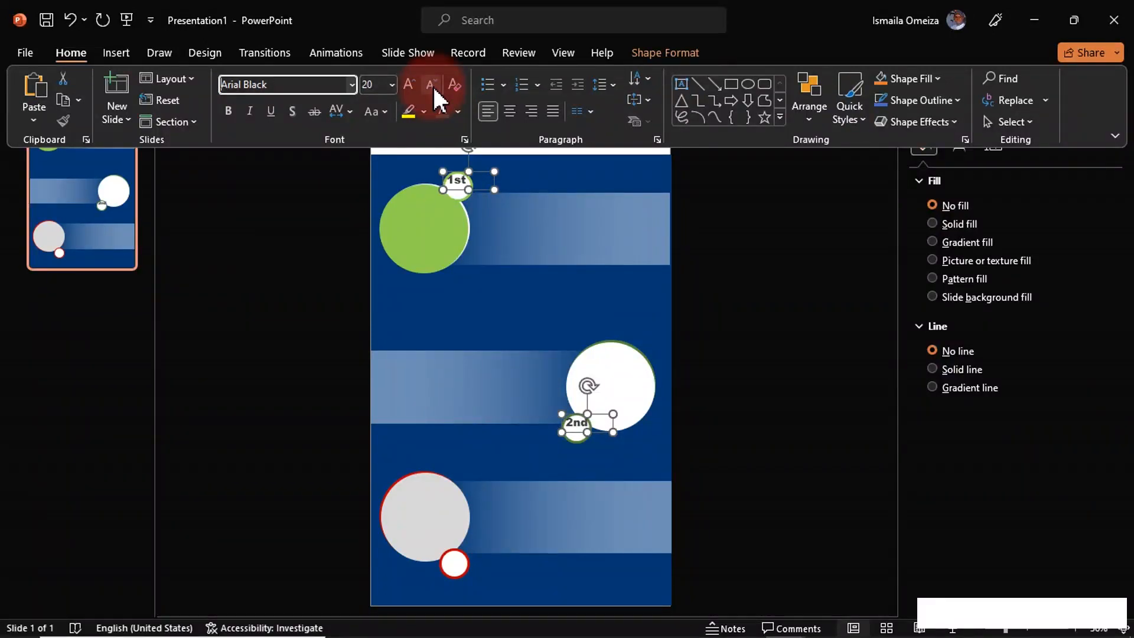
# Step: Move both labels down to centre them in their small circles, then adjust the "2nd" label slightly upward
pyautogui.click(456, 181)
pyautogui.moveTo(470, 188); pyautogui.dragTo(480, 196)
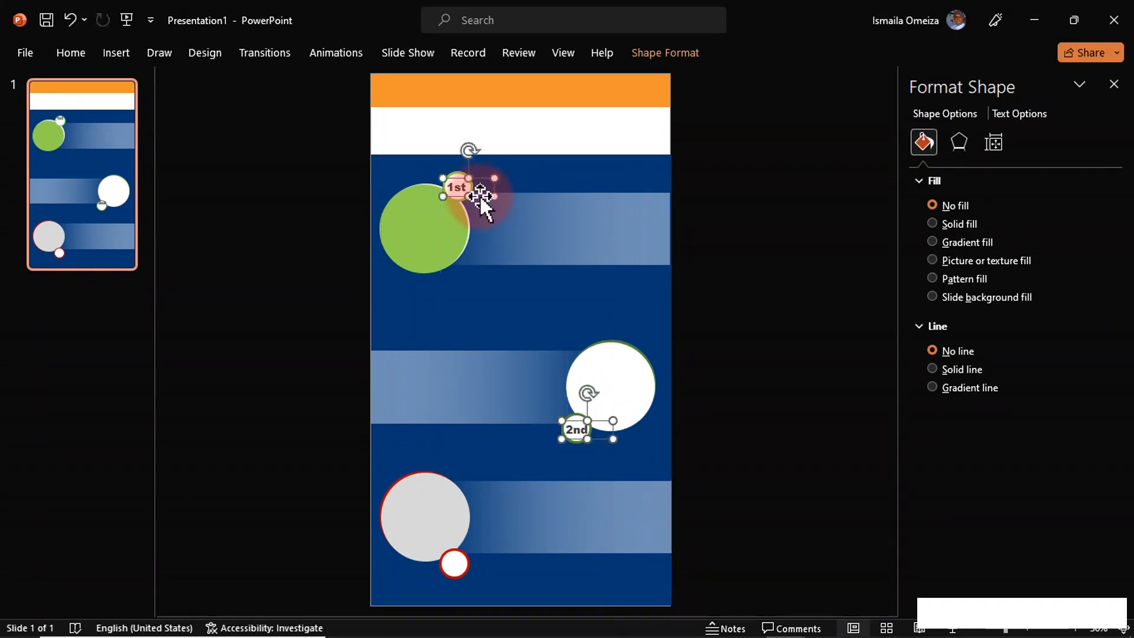
pyautogui.click(631, 484)
pyautogui.click(577, 427)
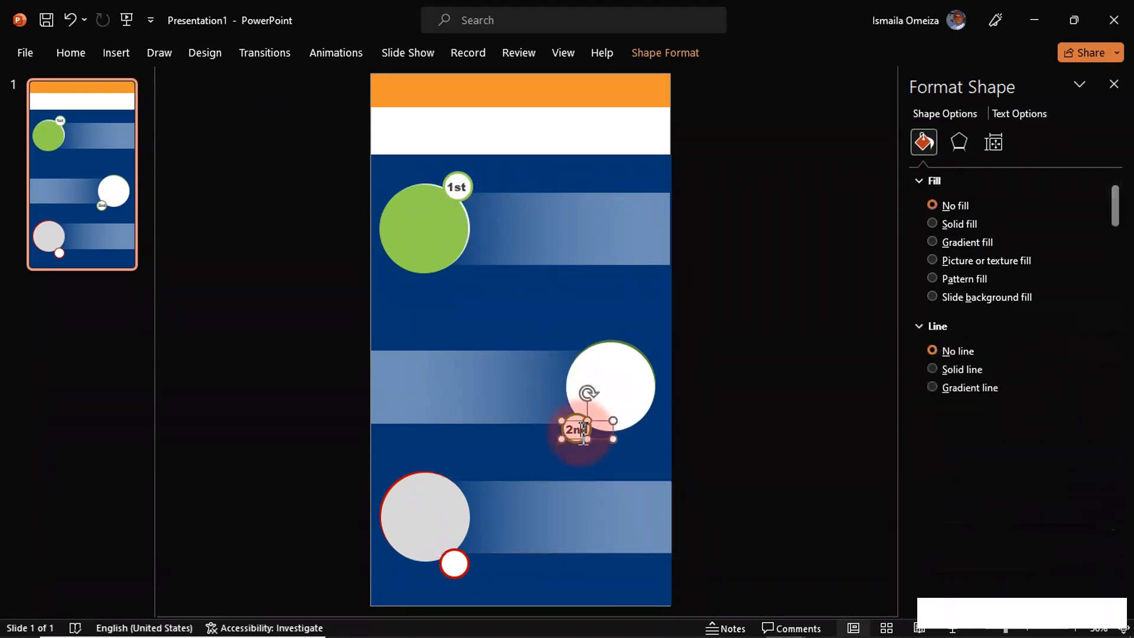
pyautogui.moveTo(597, 438); pyautogui.dragTo(596, 435)
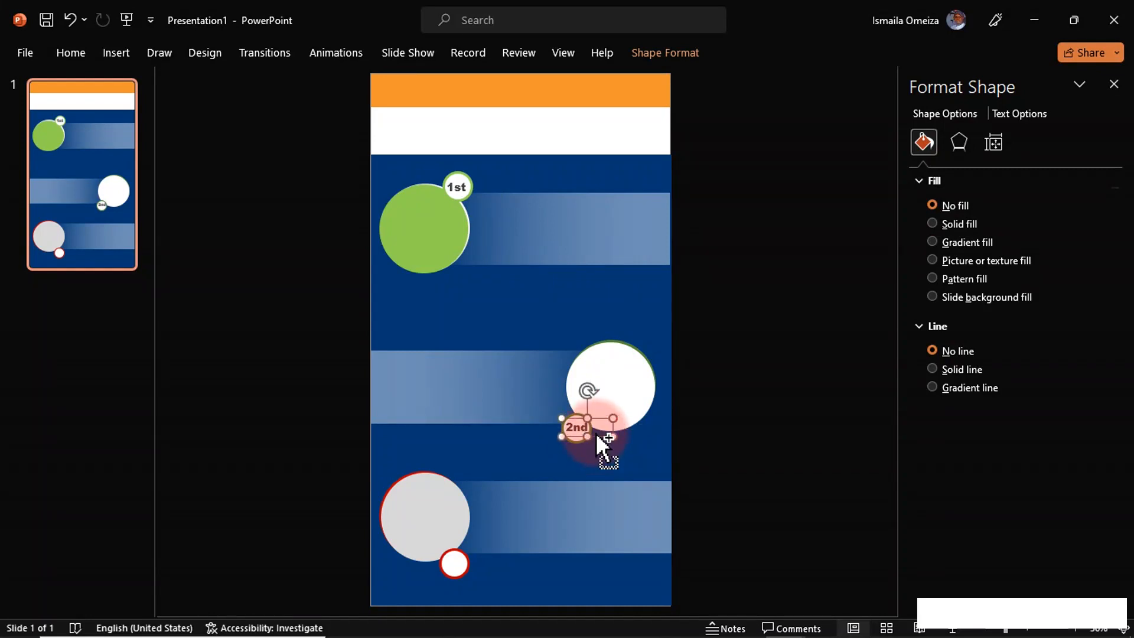
# Step: Place a copy of the "2nd" label on the bottom row's small red-outlined circle and change its text to "3rd"
pyautogui.hotkey('ctrl', 'd')
pyautogui.moveTo(600, 444); pyautogui.dragTo(473, 571)
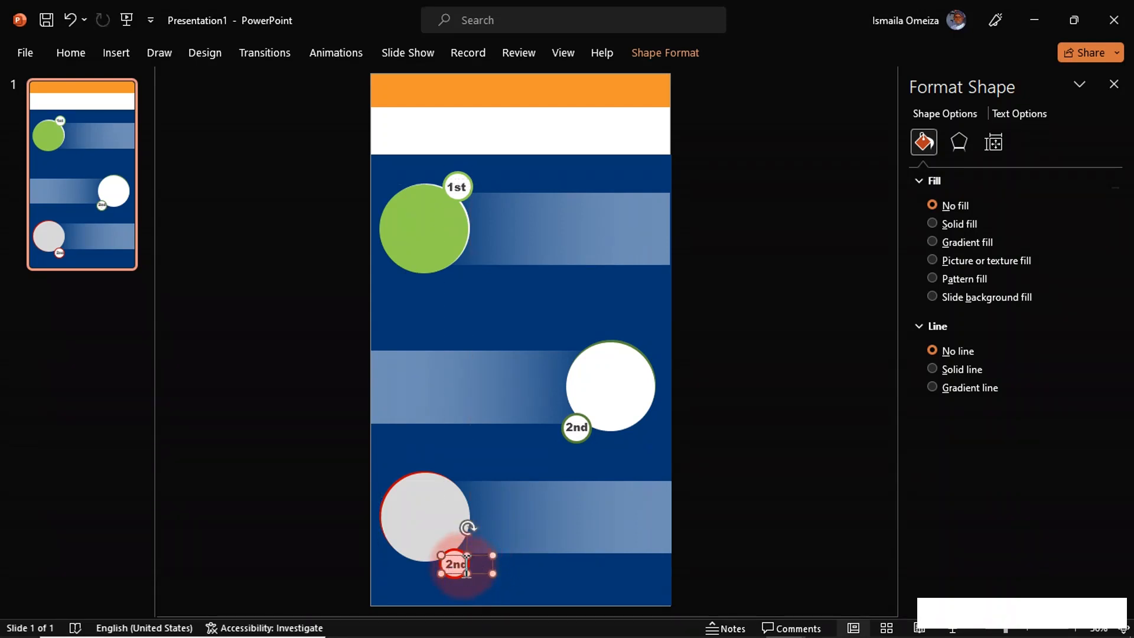
pyautogui.hotkey('ctrl', 'a')
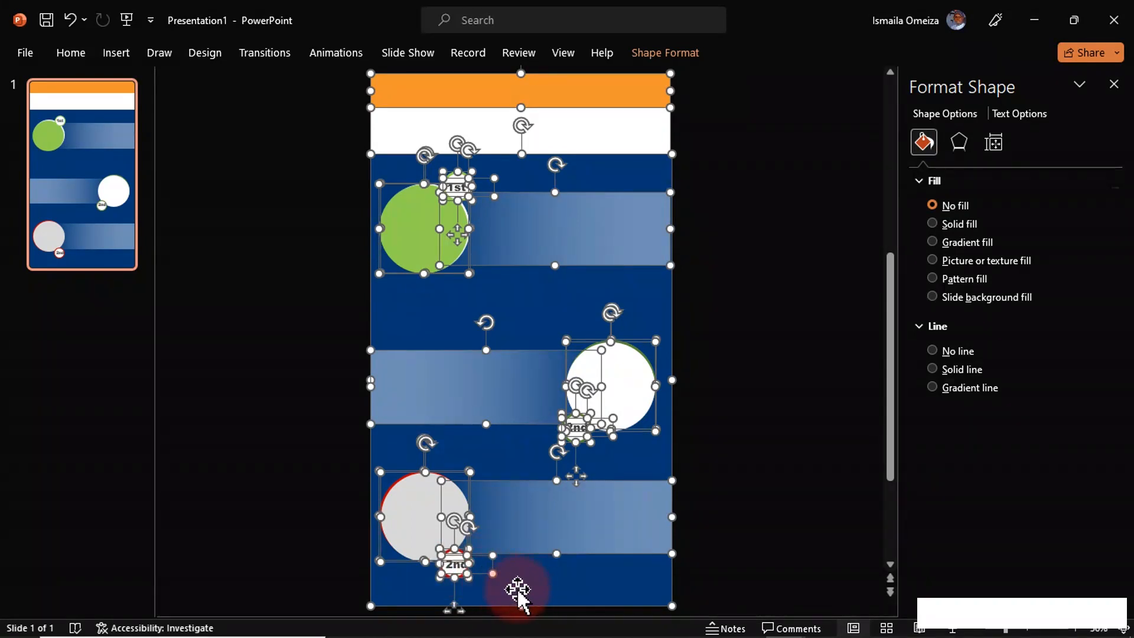
pyautogui.click(848, 558)
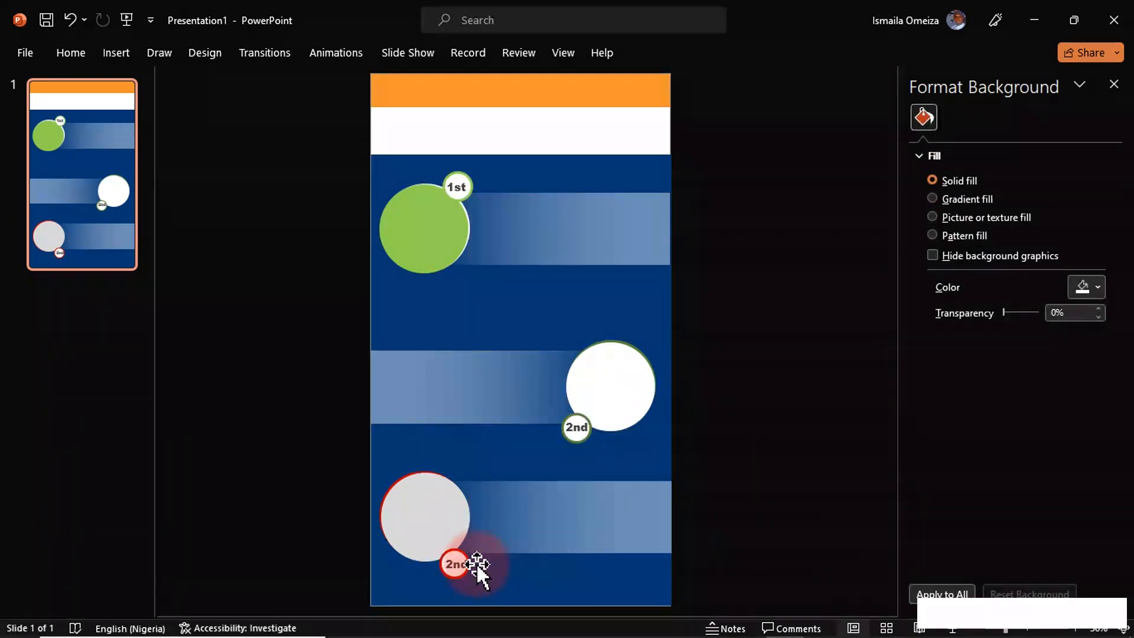
pyautogui.click(459, 565)
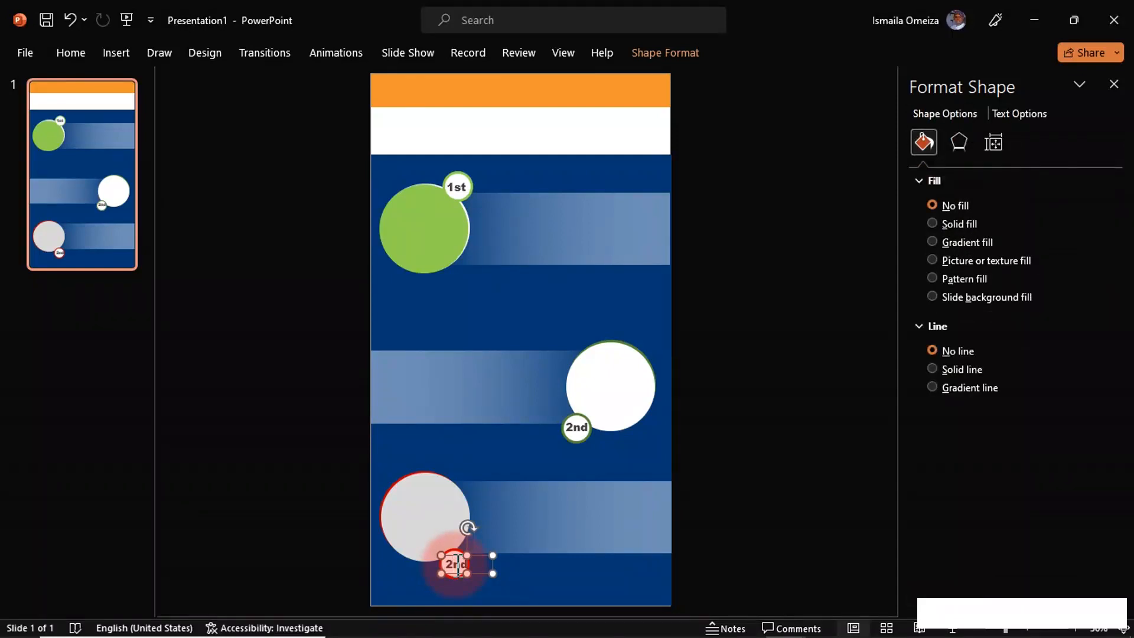
pyautogui.doubleClick(458, 564)
pyautogui.write('3rd')
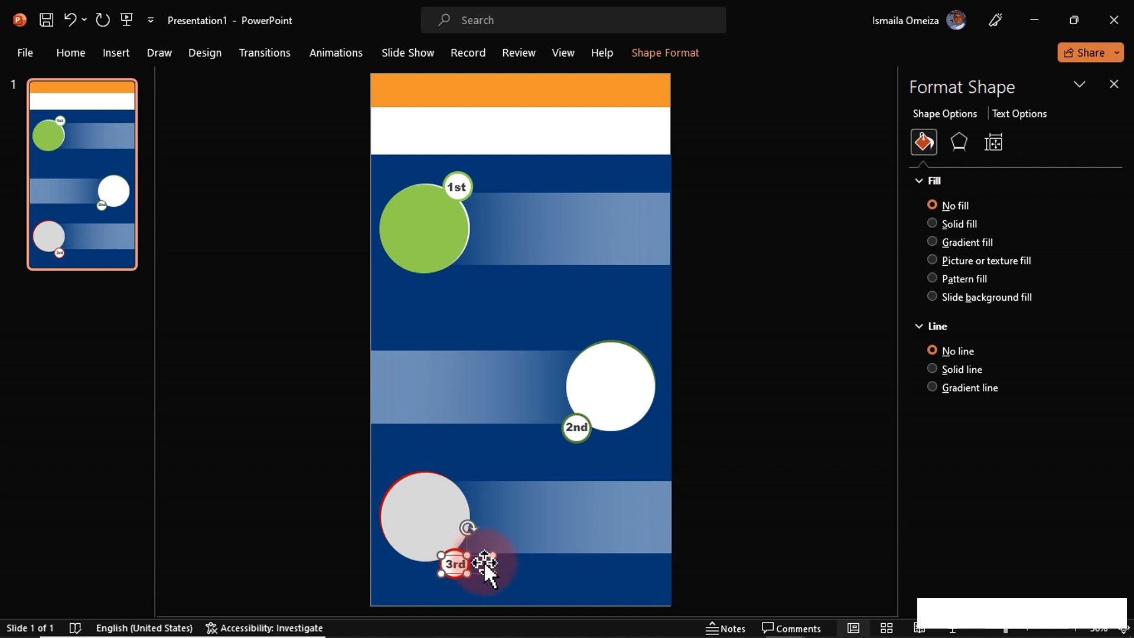
pyautogui.moveTo(477, 573); pyautogui.dragTo(480, 576)
pyautogui.click(730, 276)
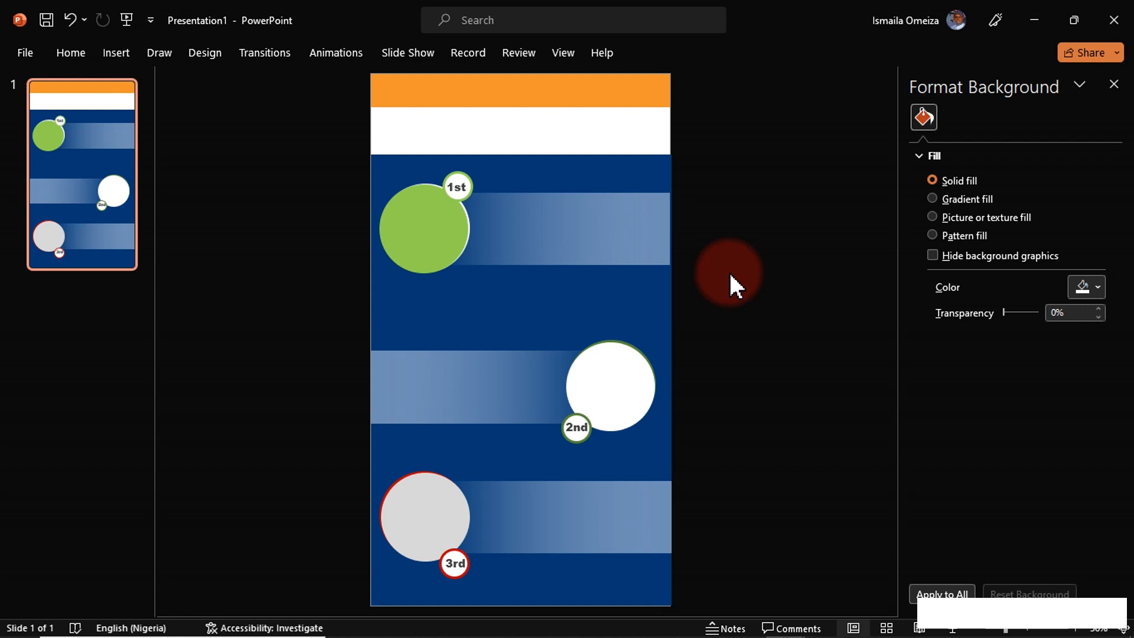
# Step: Darken the fill of the large blue background rectangle to the custom colour #022856
pyautogui.click(650, 295)
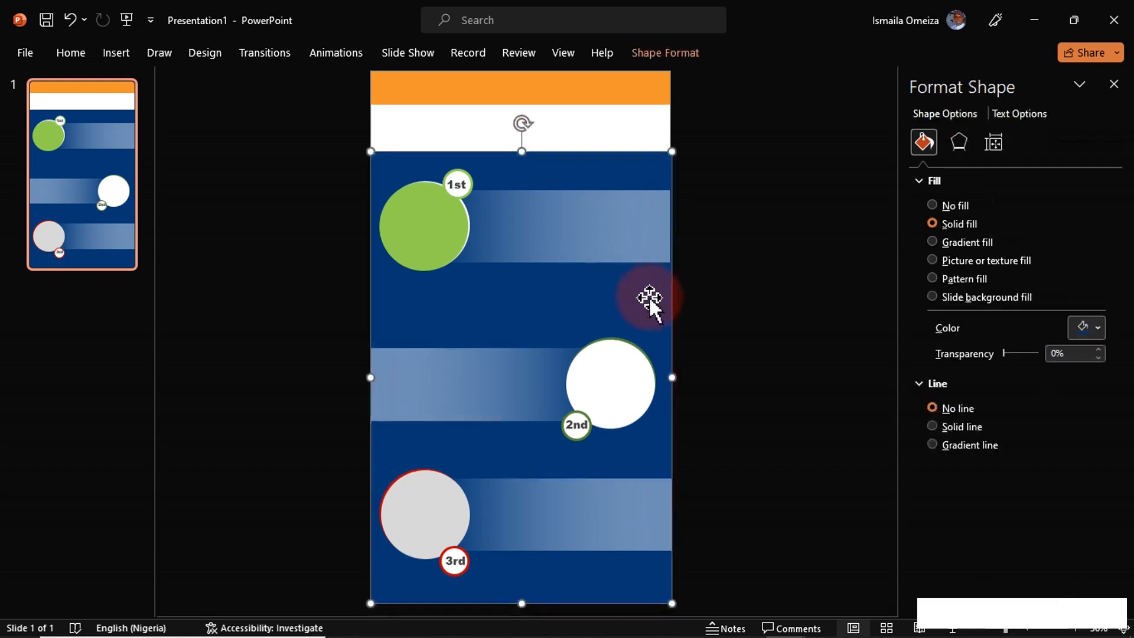
pyautogui.click(1096, 329)
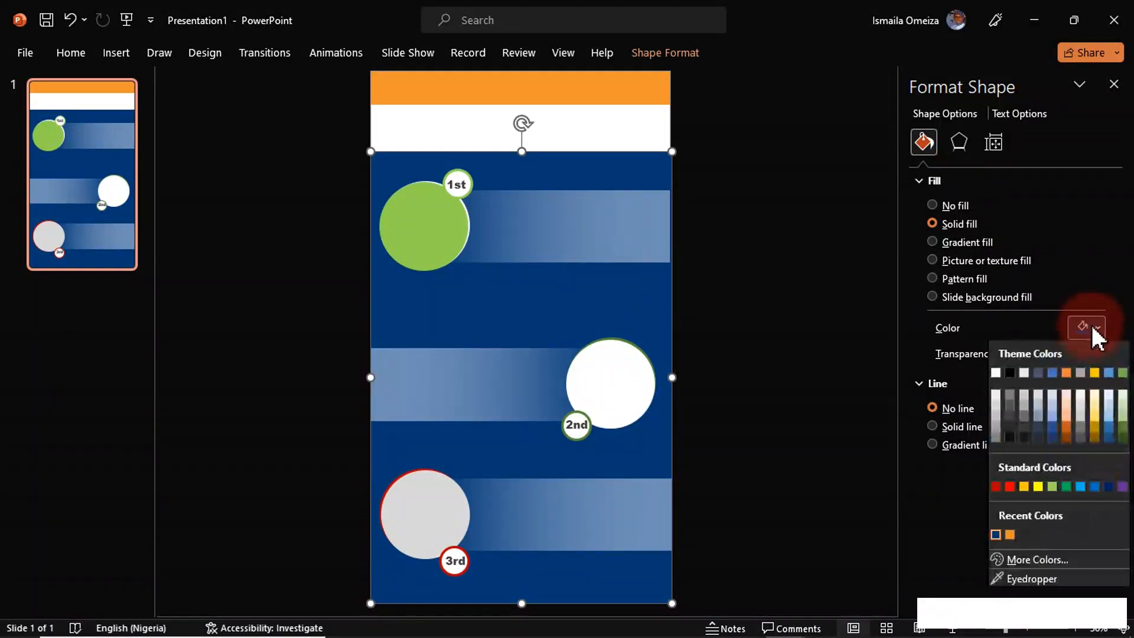
pyautogui.click(1042, 561)
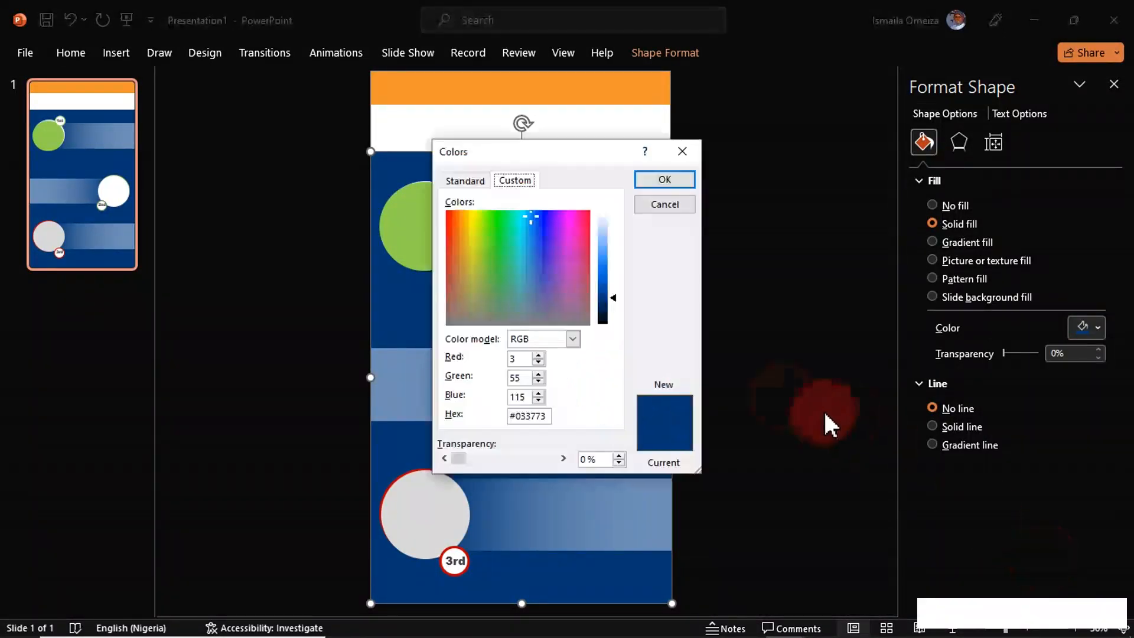
pyautogui.moveTo(613, 296); pyautogui.dragTo(611, 304)
pyautogui.click(661, 182)
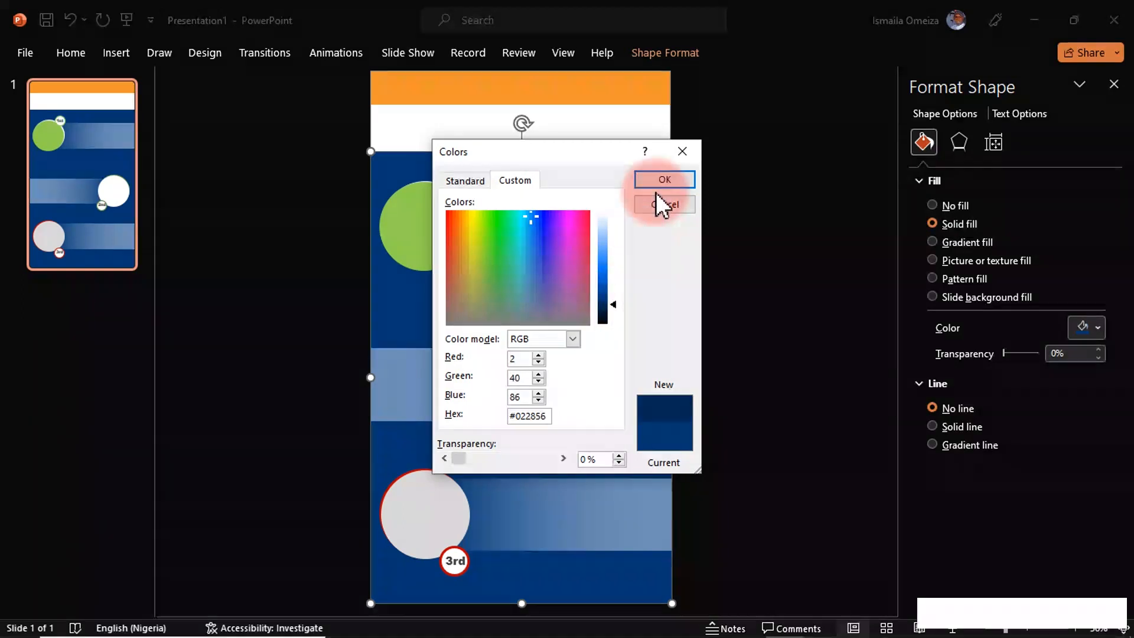
pyautogui.click(768, 219)
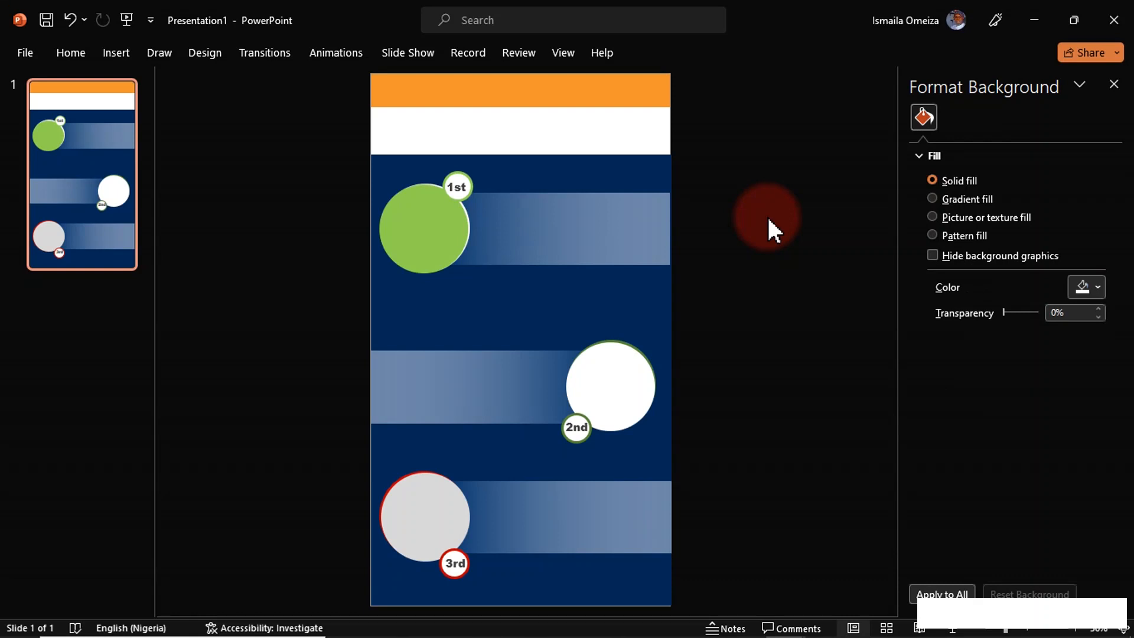
# Step: Export only the current slide as a PNG image named "Tooltip 1" in the Sales people Dashboard folder
pyautogui.click(26, 52)
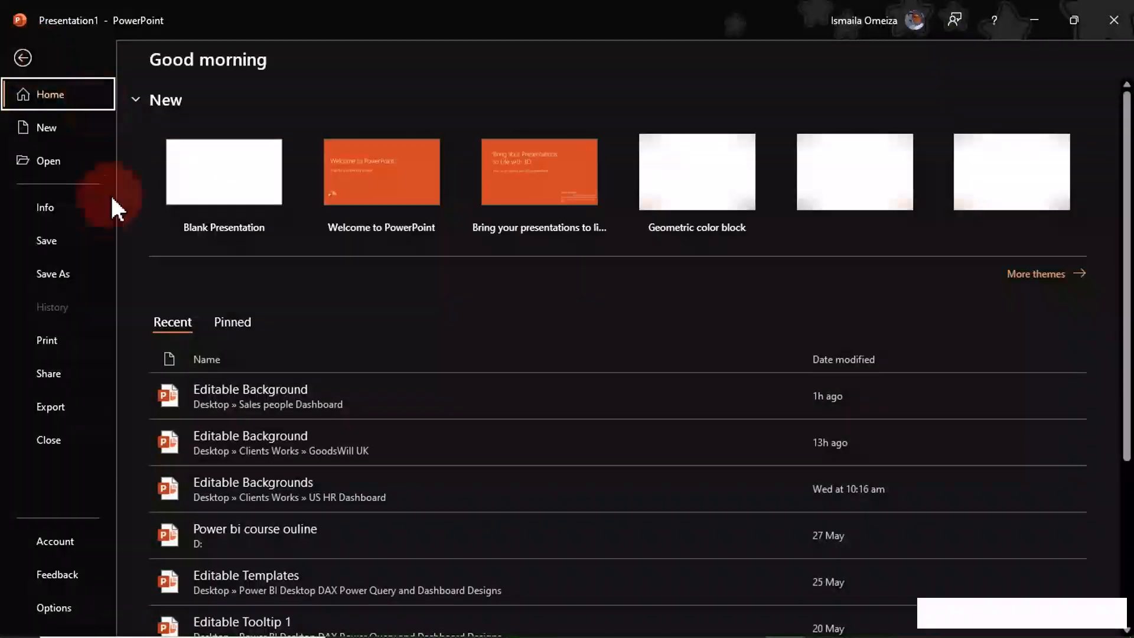
pyautogui.click(65, 406)
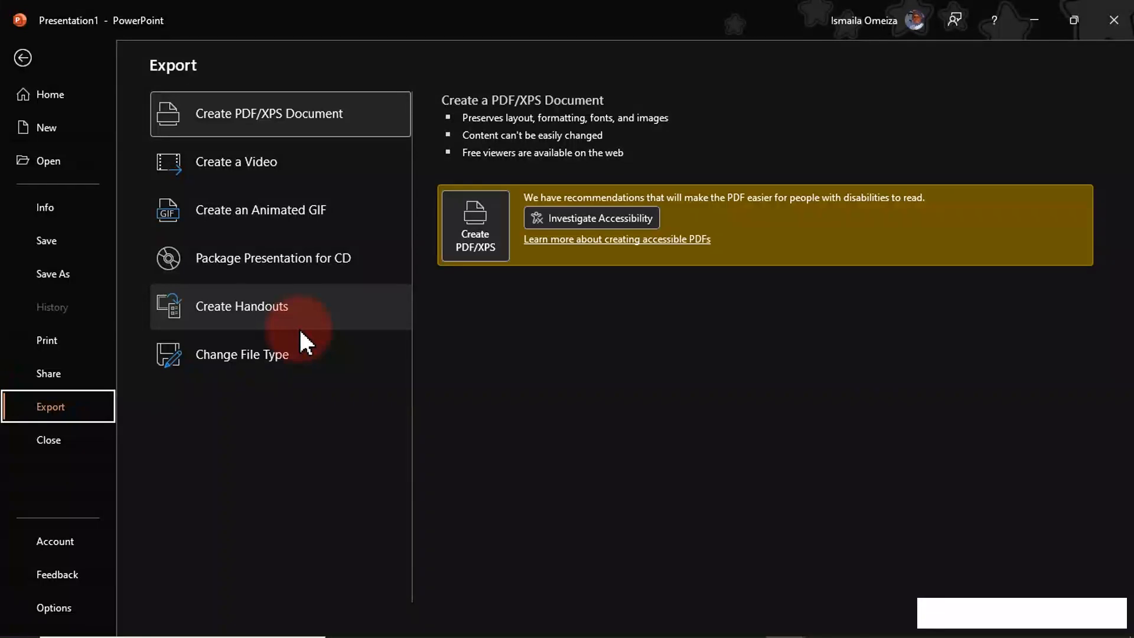
pyautogui.click(225, 360)
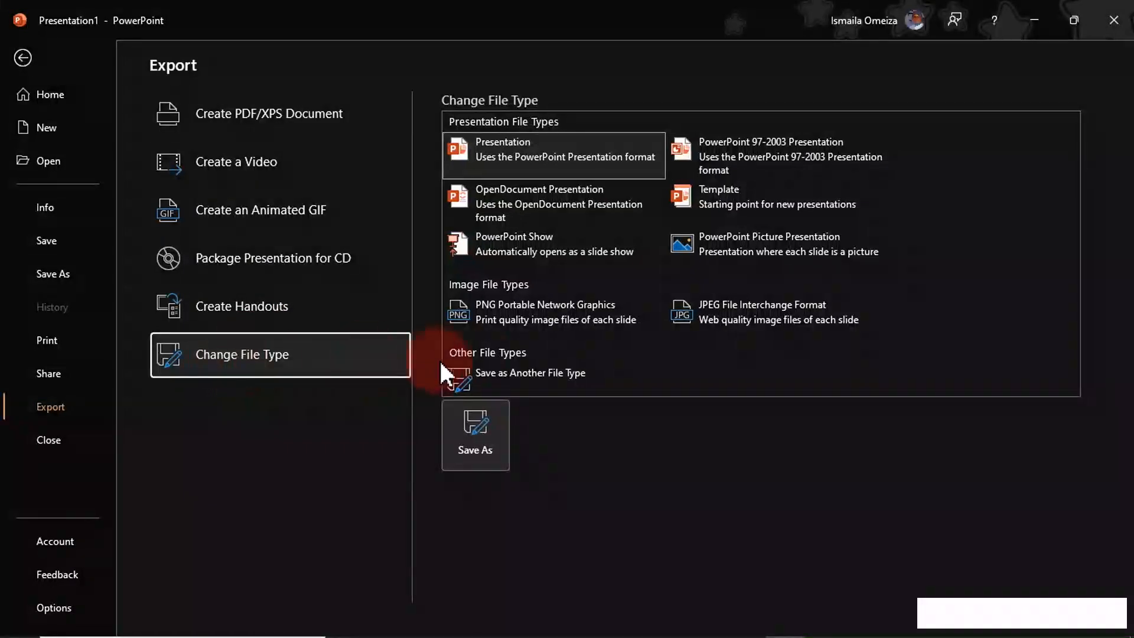
pyautogui.click(517, 312)
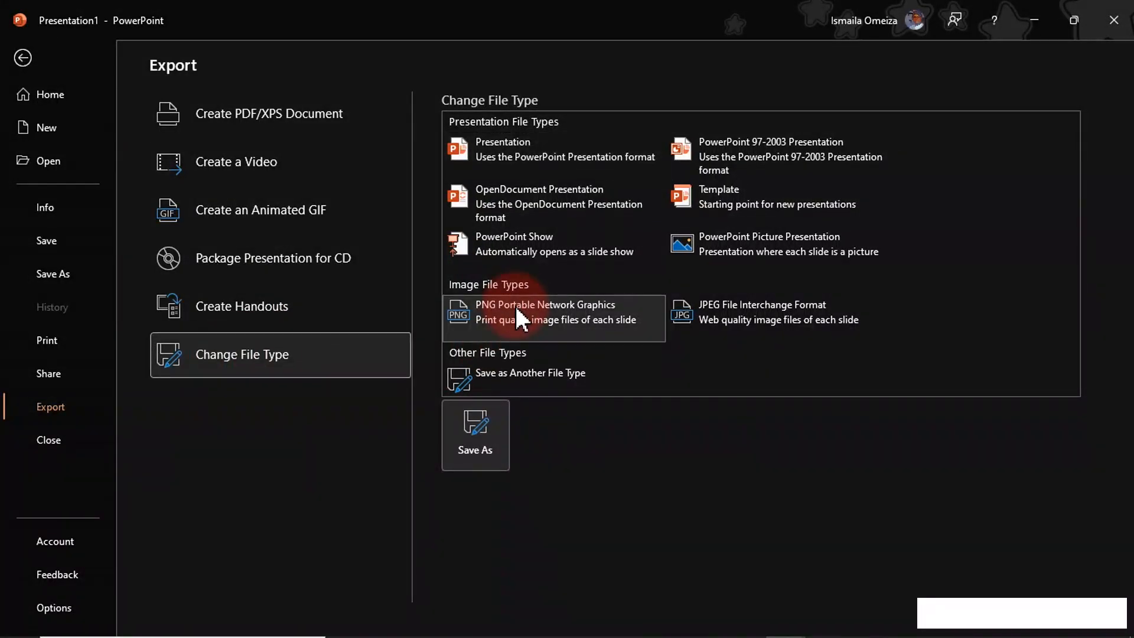
pyautogui.doubleClick(547, 310)
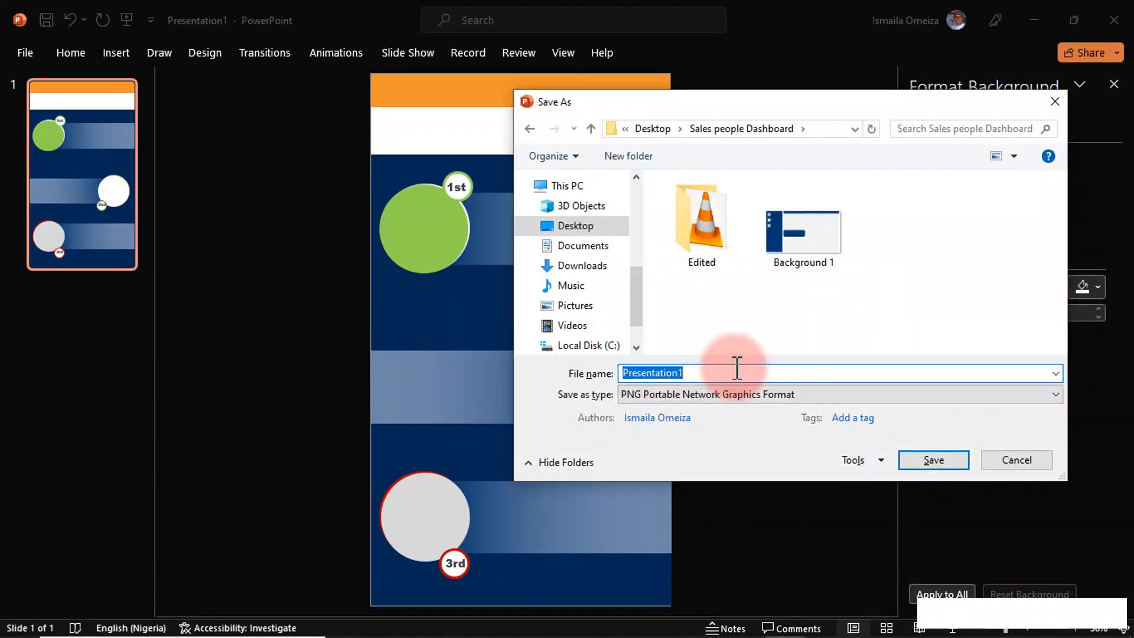
pyautogui.write('T')
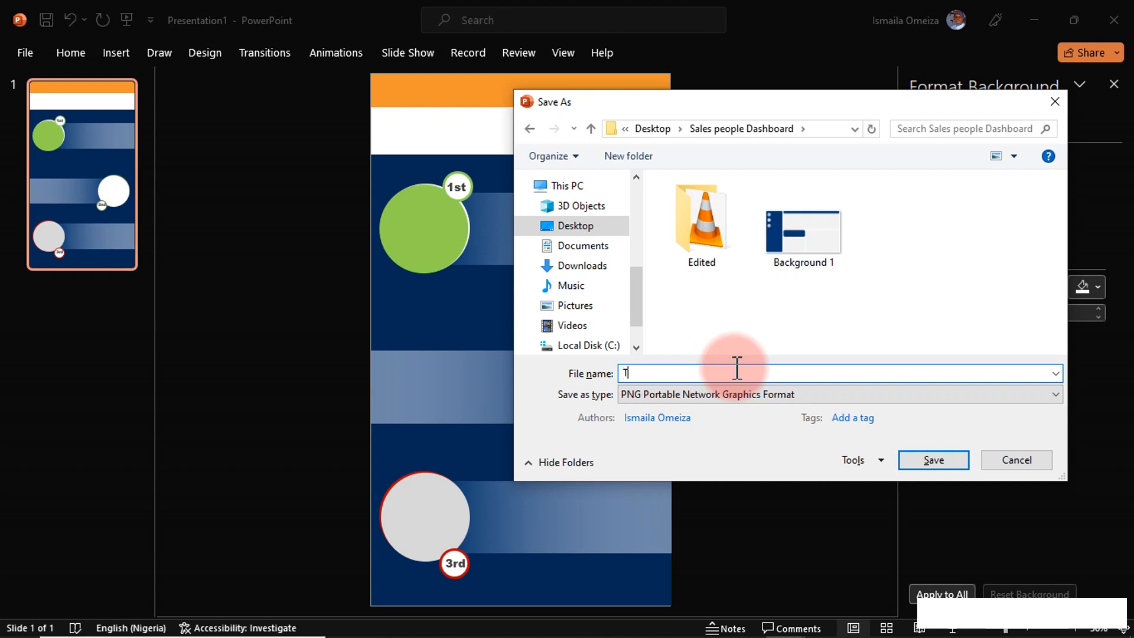
pyautogui.write('ool')
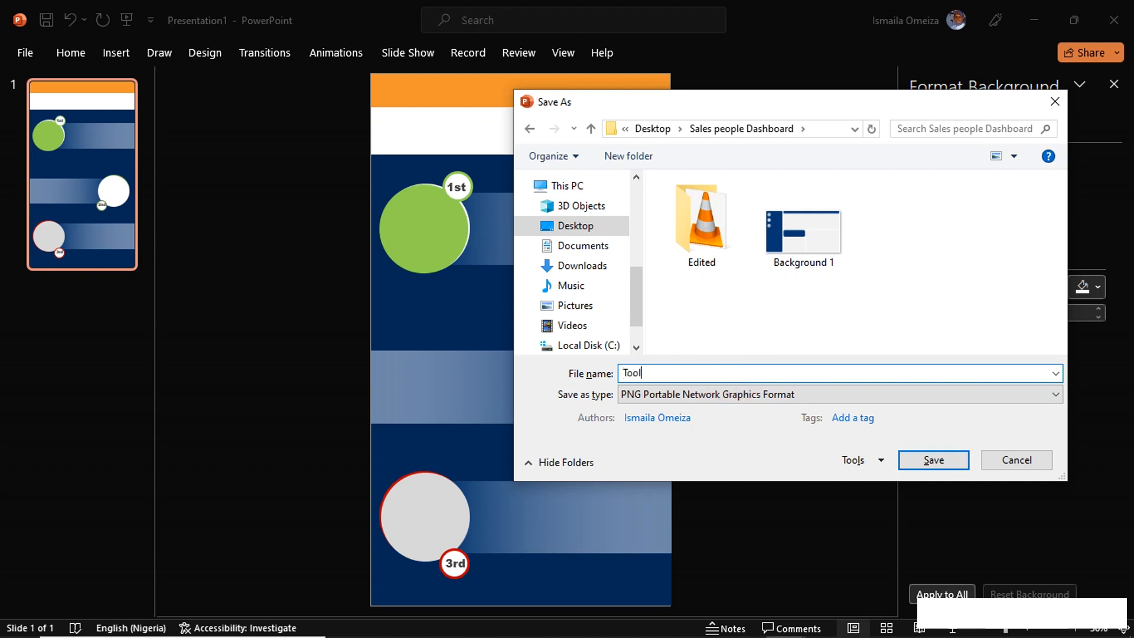
pyautogui.write('tip 1')
pyautogui.press('Return')
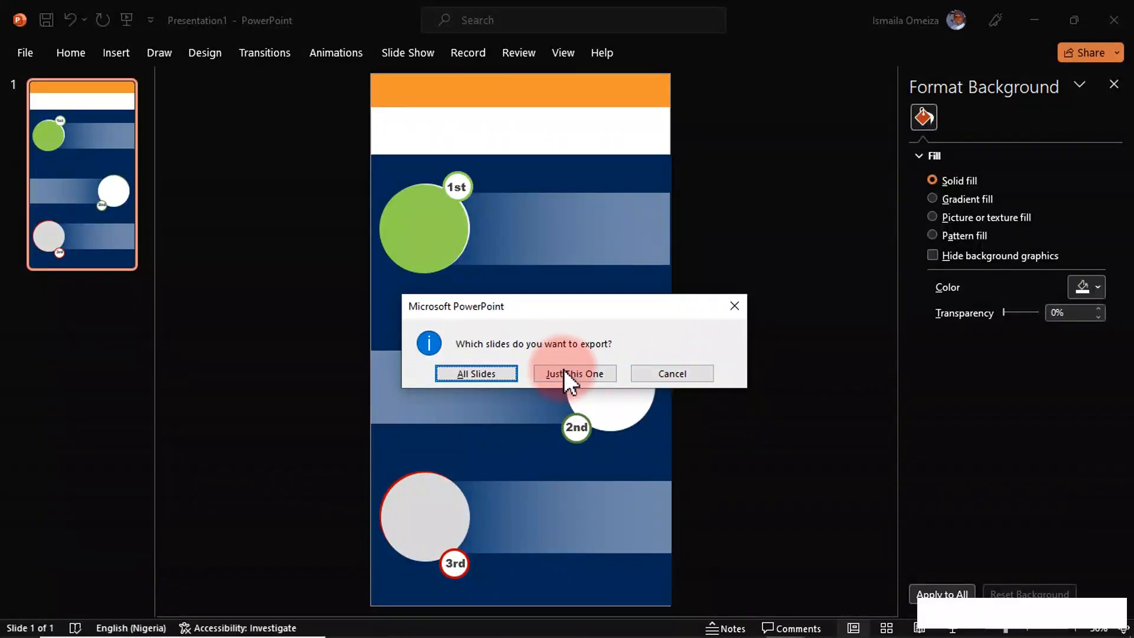
pyautogui.click(564, 371)
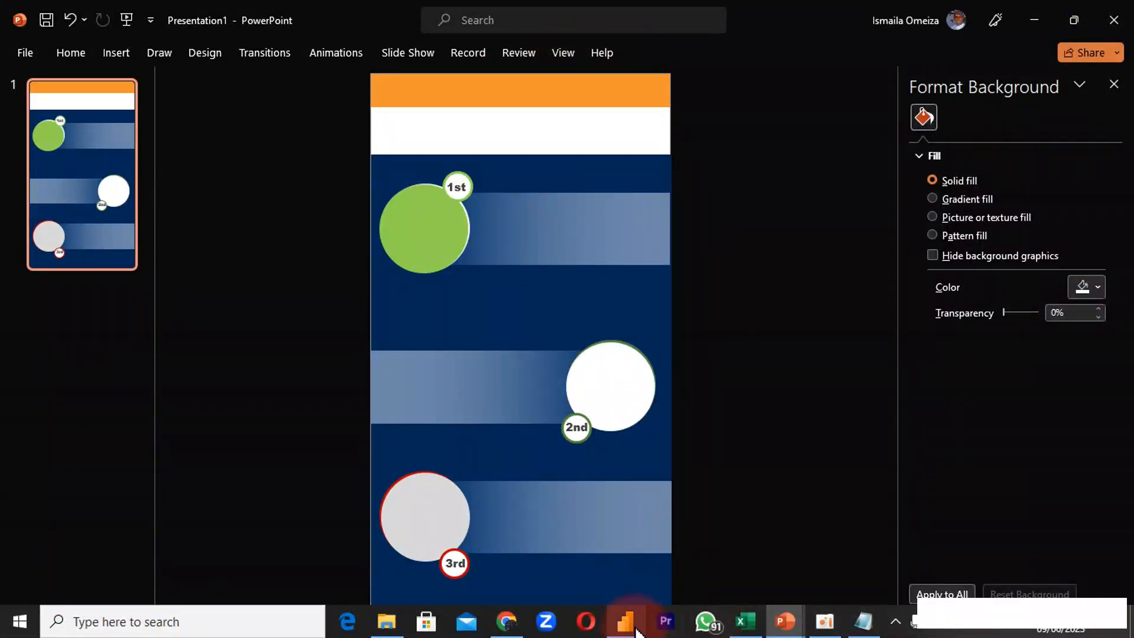
# Step: Switch to Power BI Desktop and set the canvas background transparency of the Sales Person Tooltip page to 0%
pyautogui.click(627, 626)
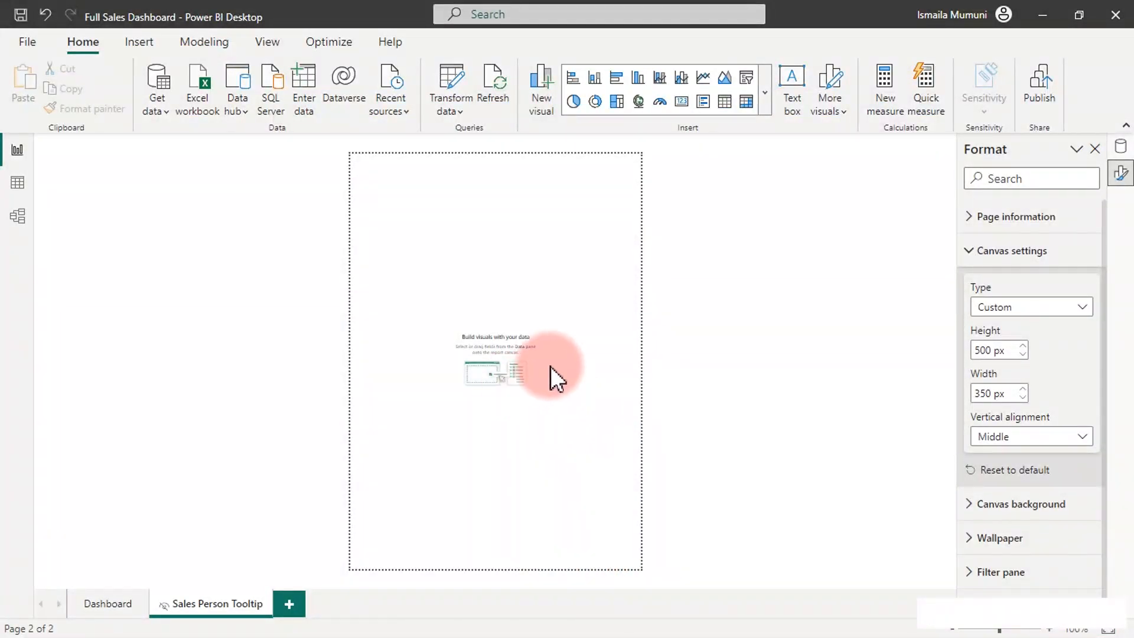
pyautogui.click(969, 252)
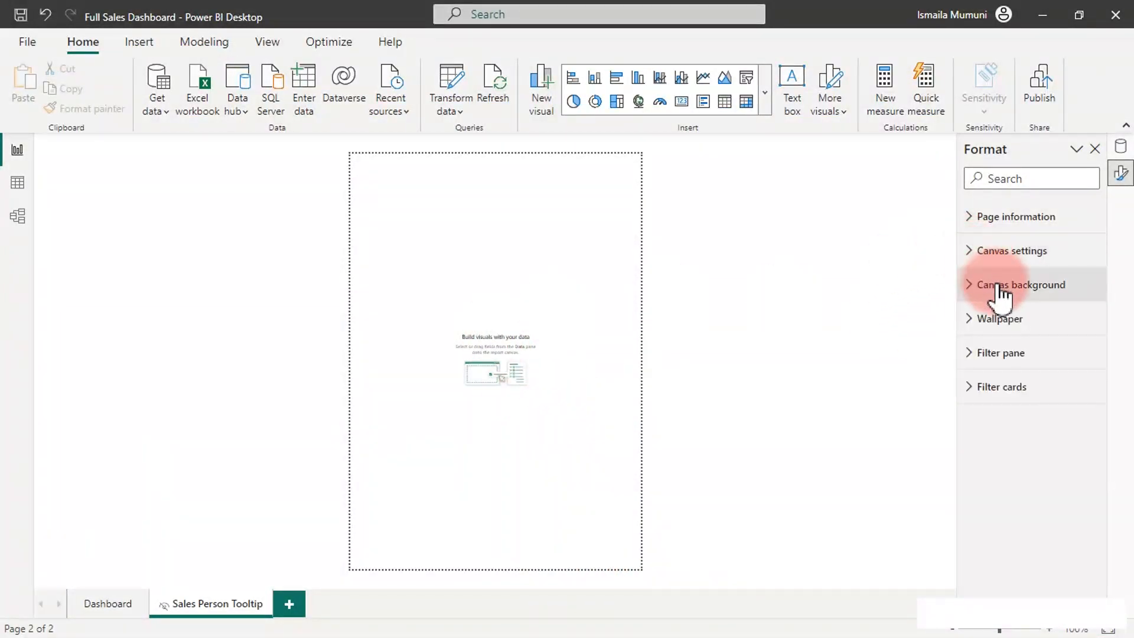
pyautogui.click(978, 286)
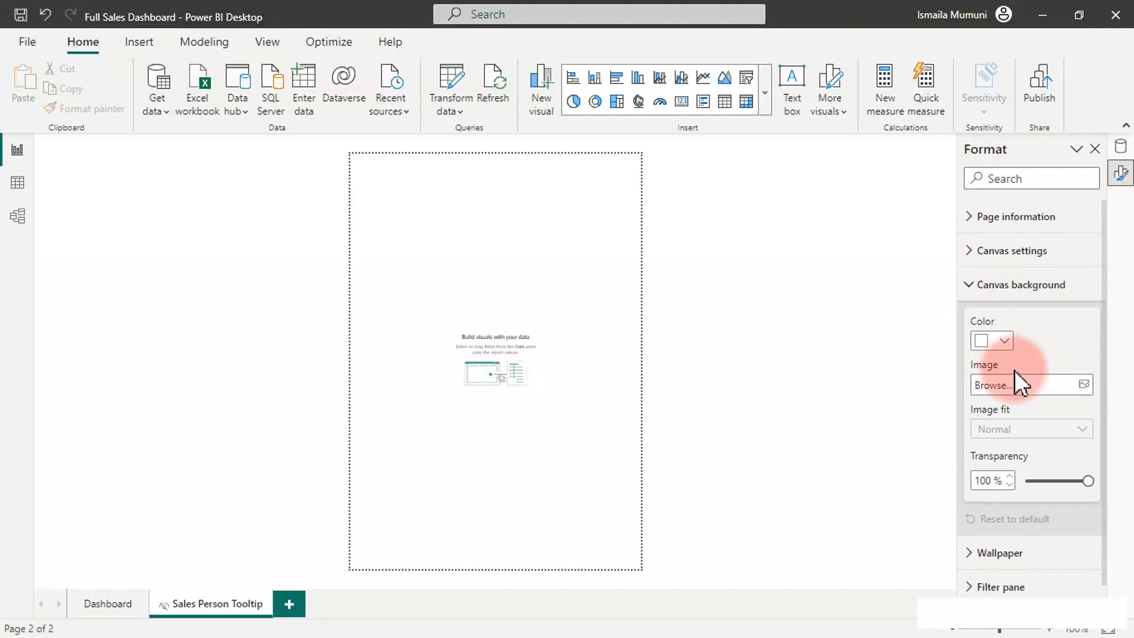
pyautogui.click(1088, 480)
pyautogui.moveTo(1090, 478); pyautogui.dragTo(1005, 494)
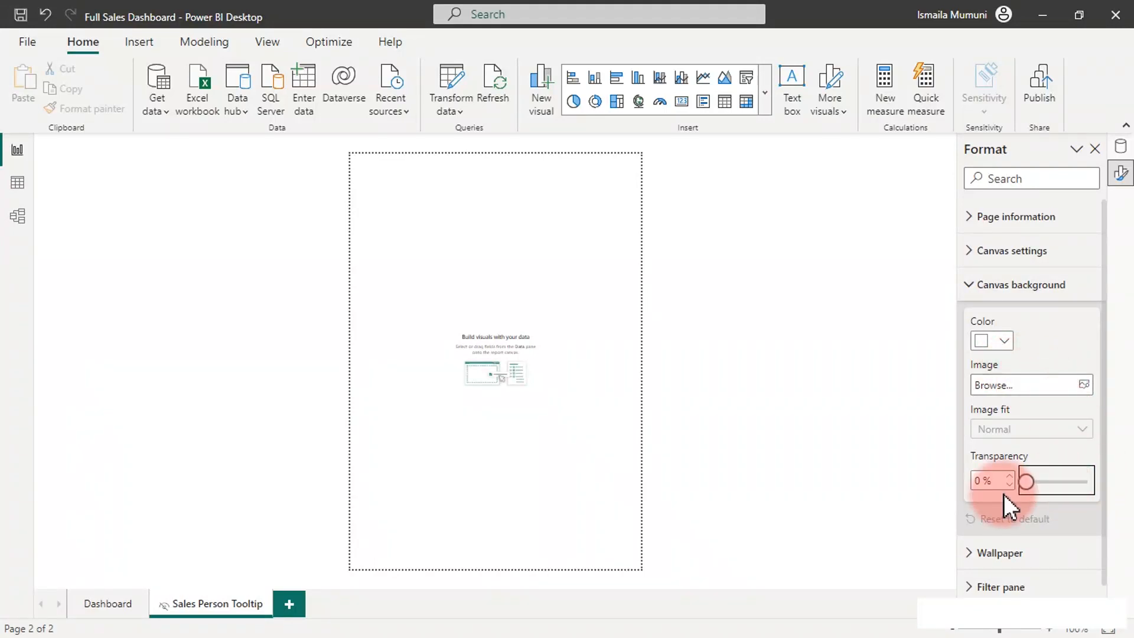
# Step: Load Tooltip 1.png from the Sales people Dashboard folder on the Desktop as the canvas background image
pyautogui.click(1029, 388)
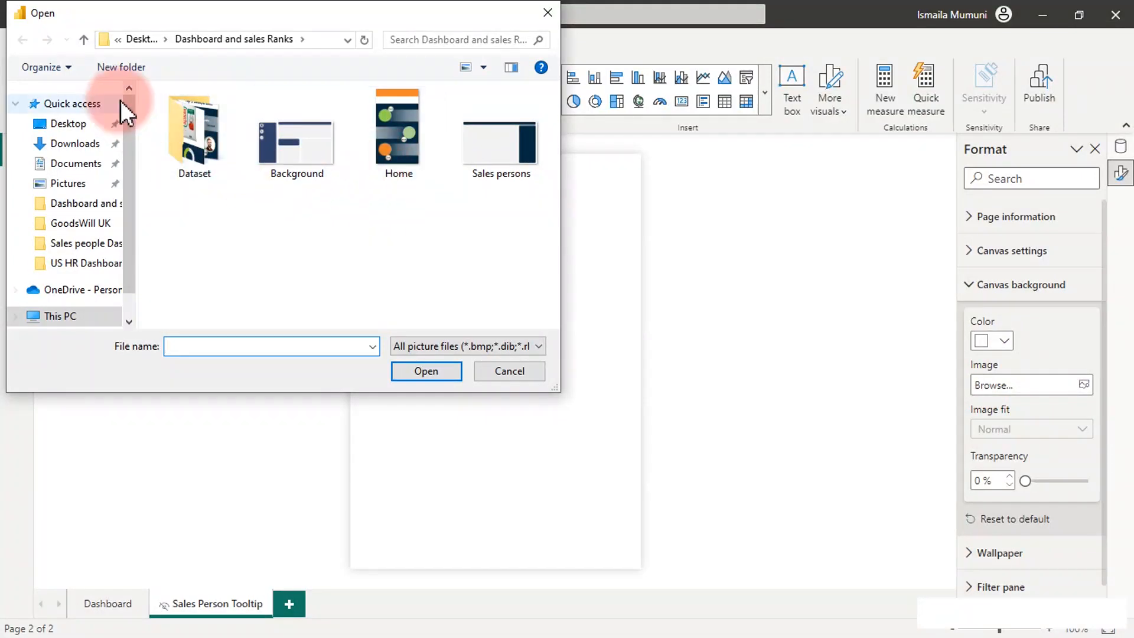
pyautogui.click(75, 131)
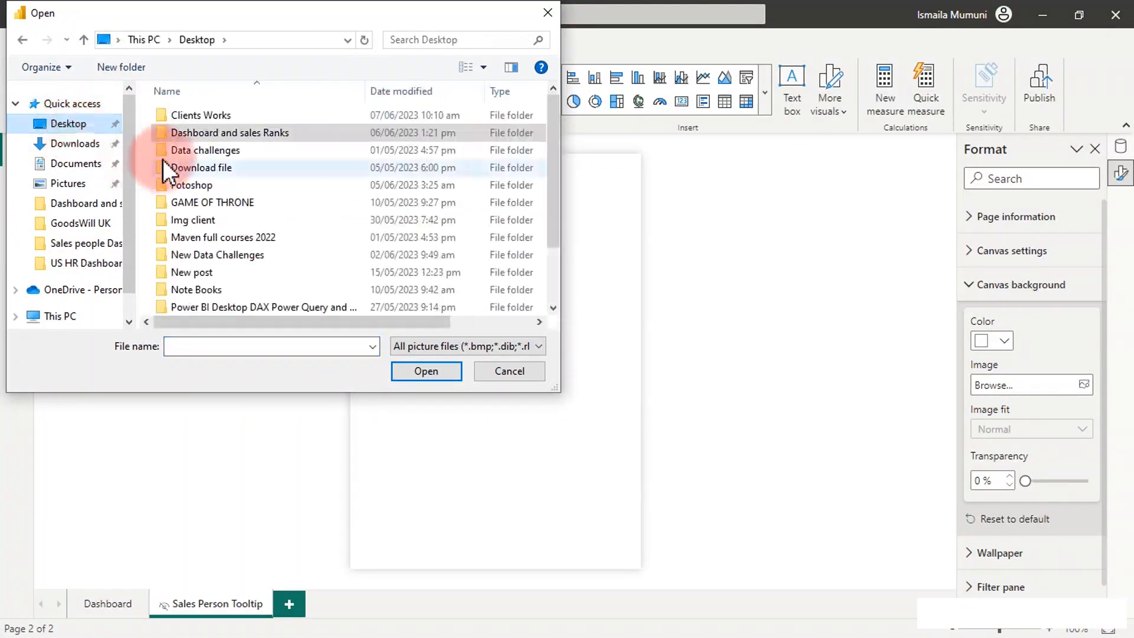
pyautogui.click(211, 152)
pyautogui.scroll(-2, 225, 254)
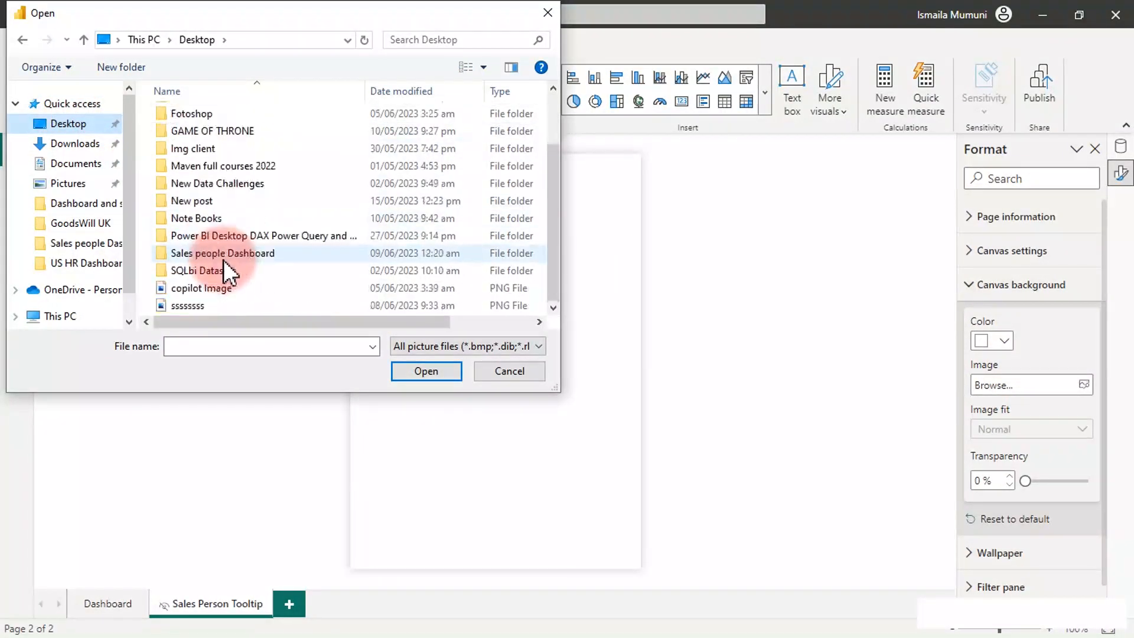
pyautogui.click(228, 253)
pyautogui.doubleClick(228, 253)
pyautogui.click(392, 169)
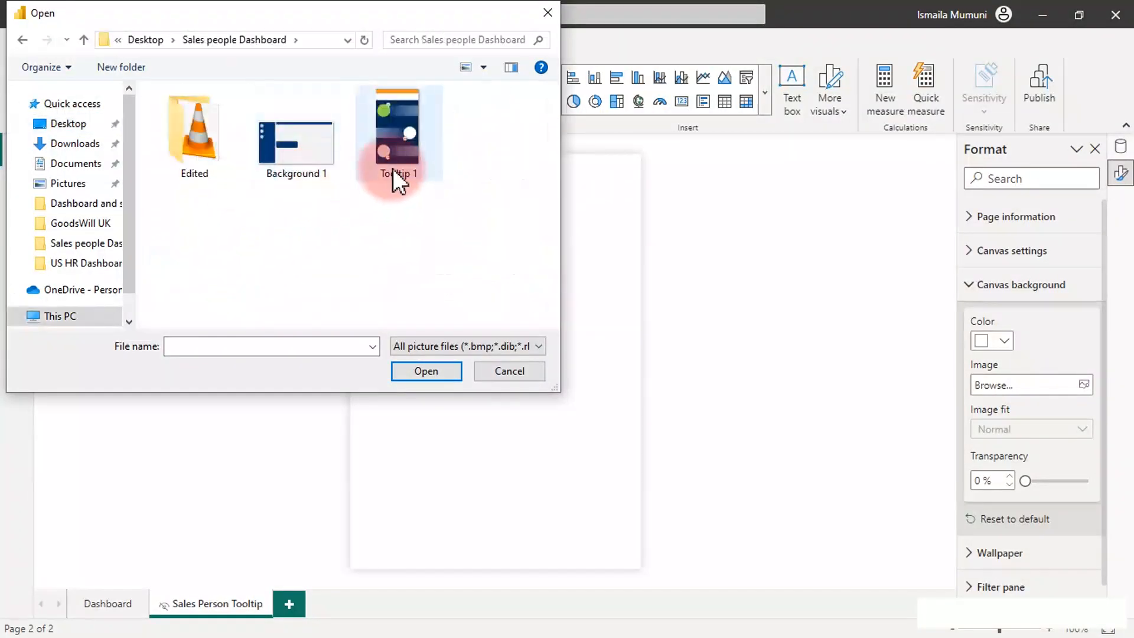
pyautogui.doubleClick(402, 137)
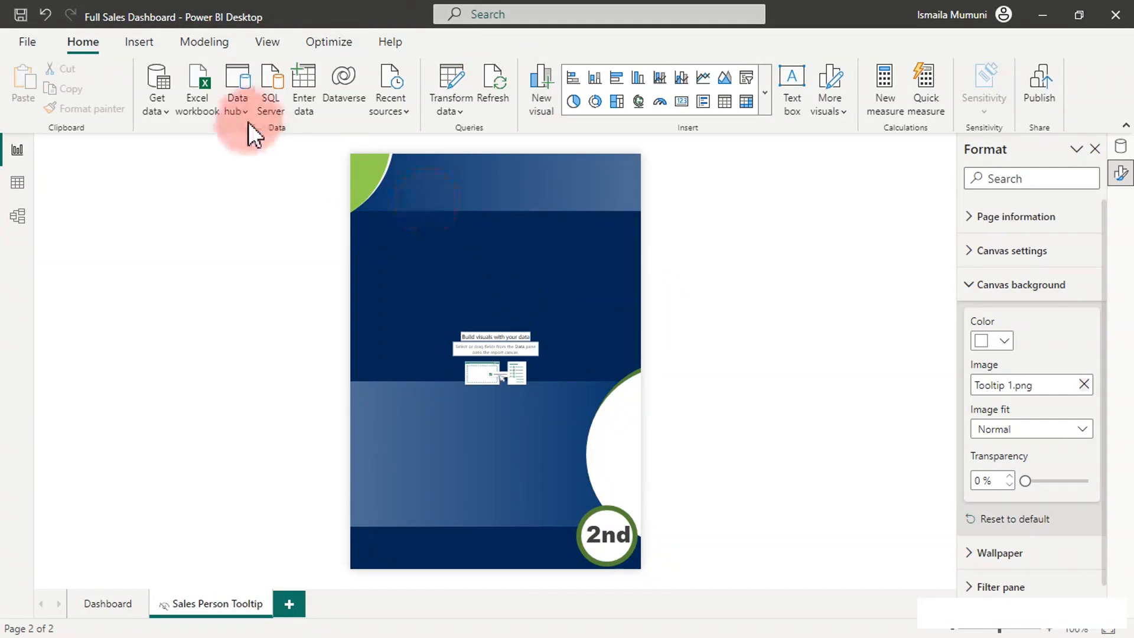
# Step: Set the canvas background's image fit to Fit, and try the Fill option as well
pyautogui.click(1040, 436)
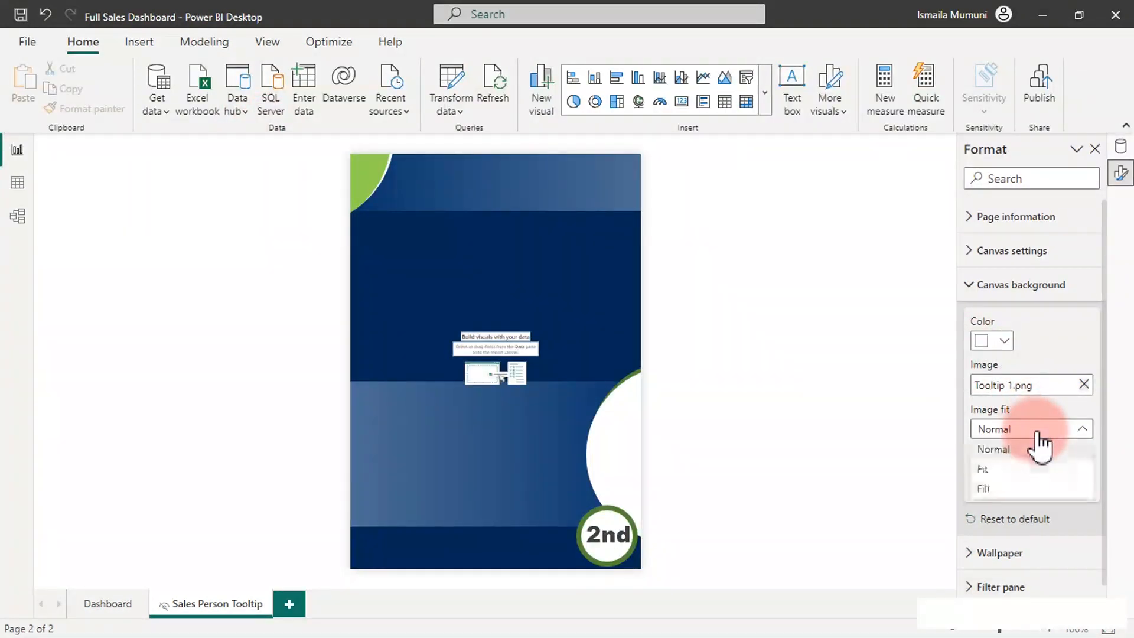
pyautogui.click(996, 470)
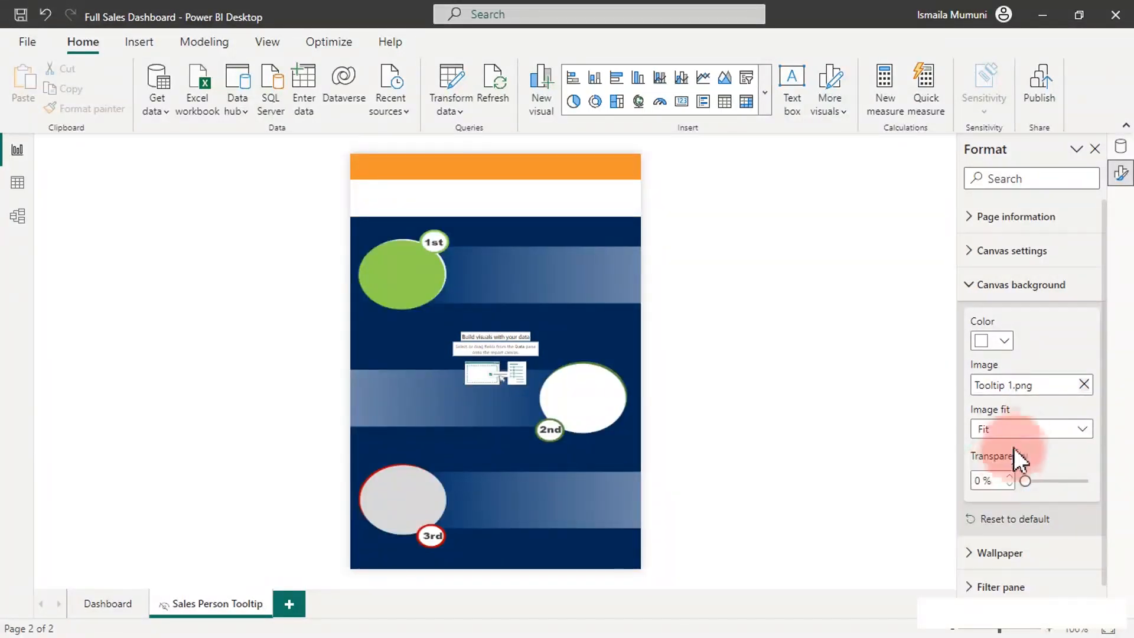
pyautogui.click(1018, 431)
pyautogui.click(992, 489)
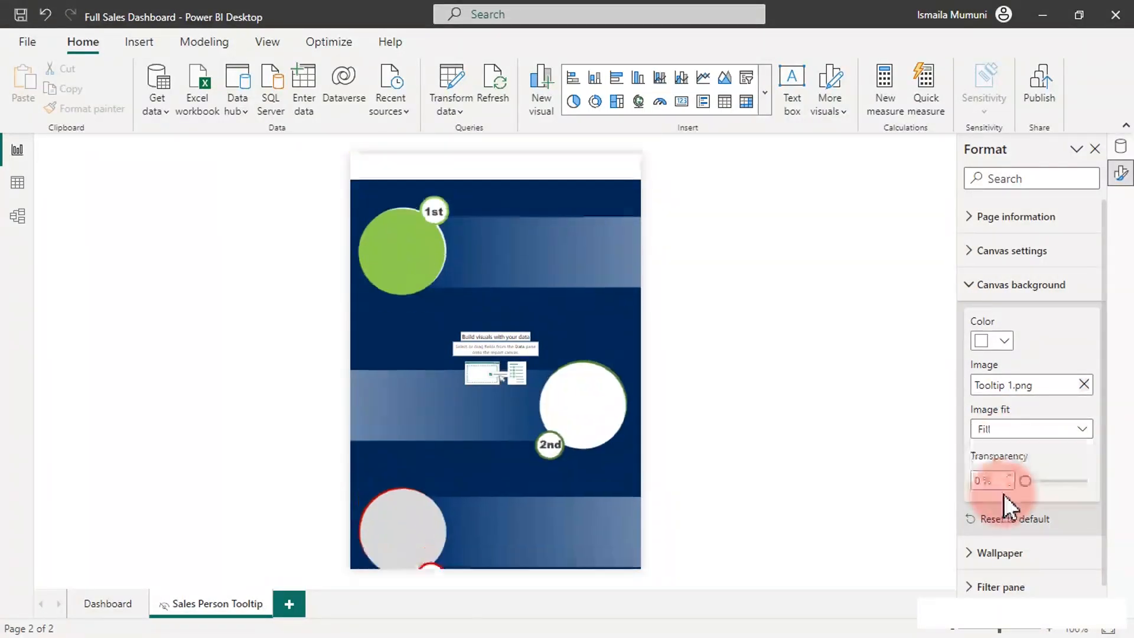
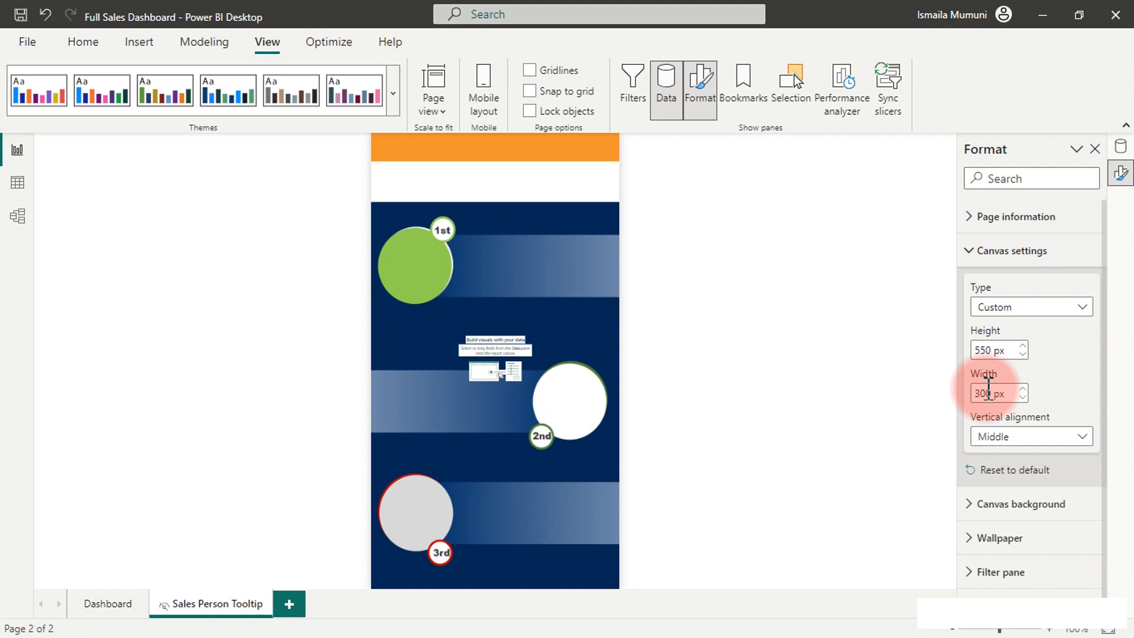
# Step: Set the canvas width of the Sales Person Tooltip page to 320 px
pyautogui.press('BackSpace')
pyautogui.press('BackSpace')
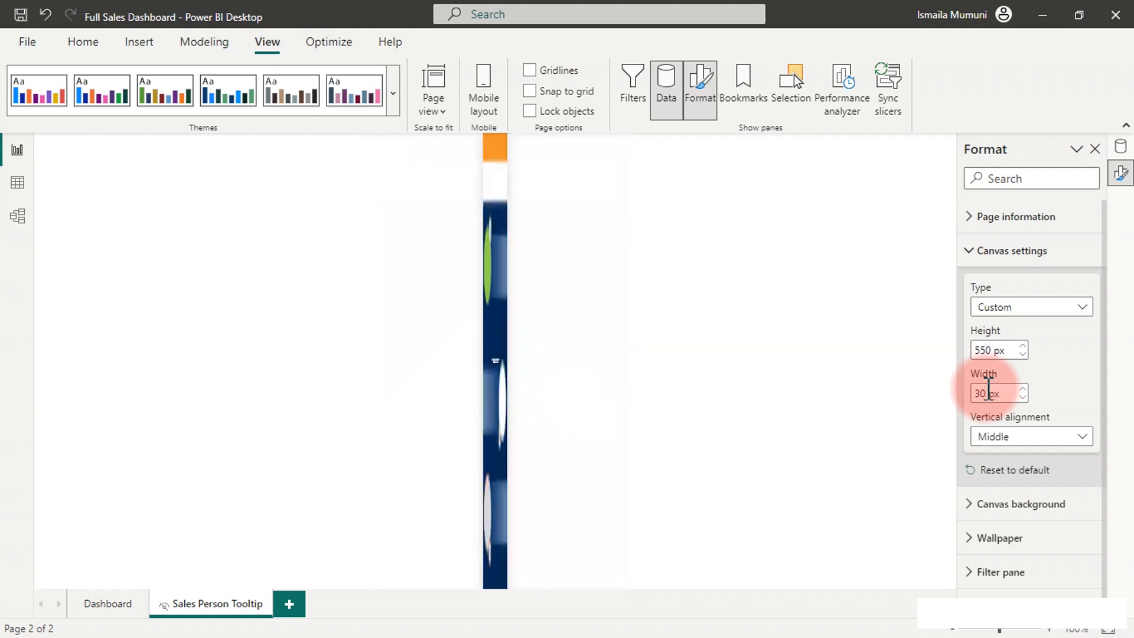
pyautogui.write('20')
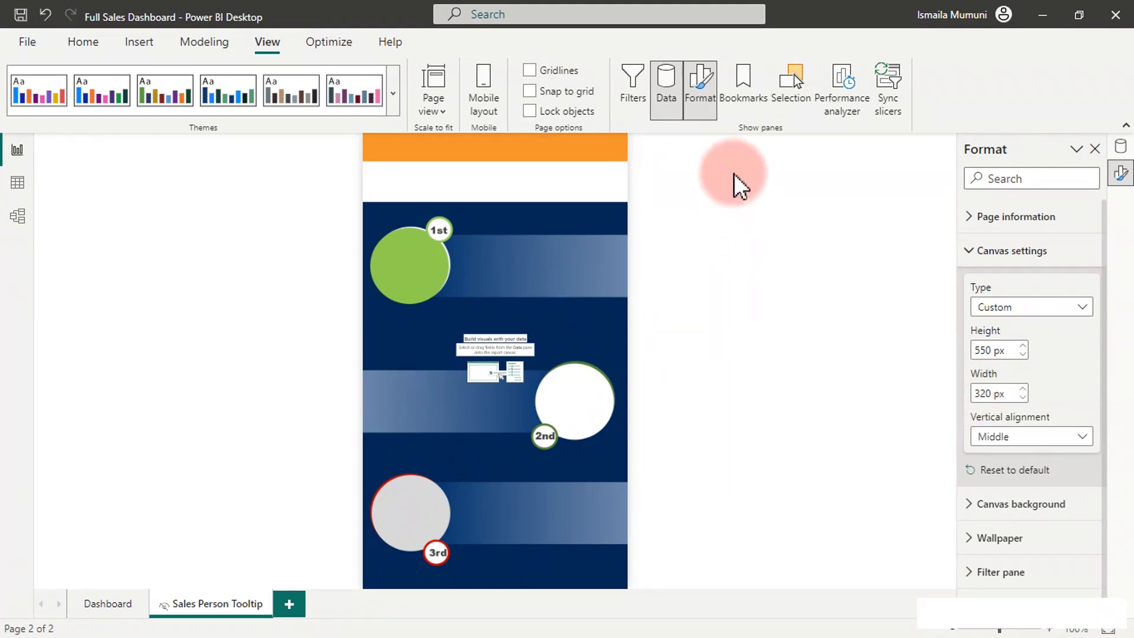
# Step: Add a new report page with a table of the Salesperson field from Dim_SalesPerson, and enlarge the table
pyautogui.click(289, 605)
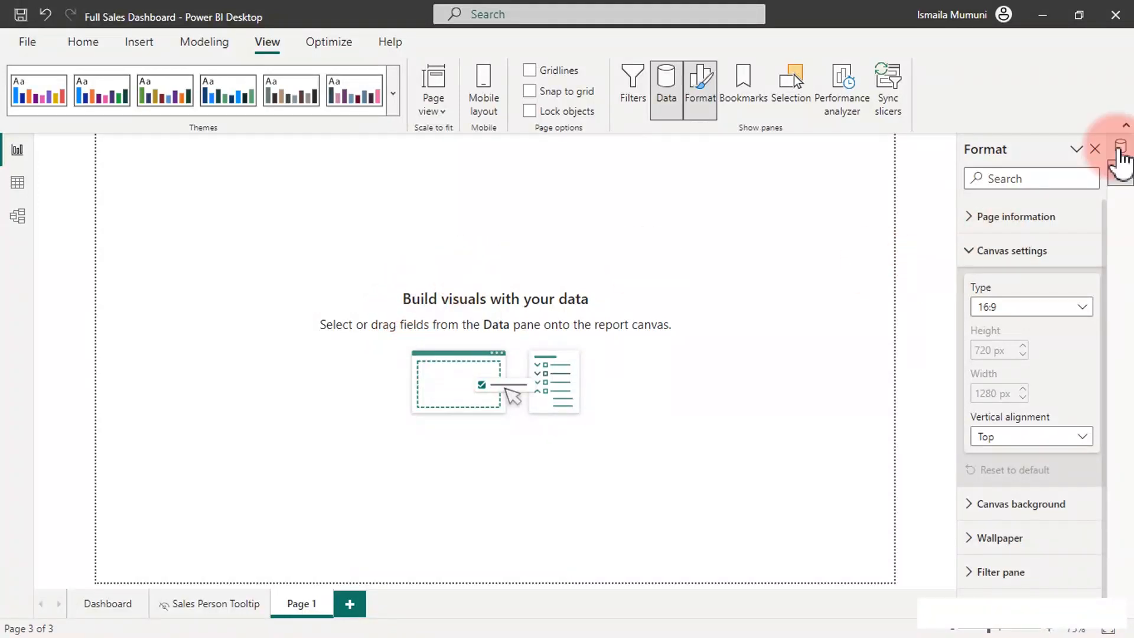
pyautogui.click(1119, 151)
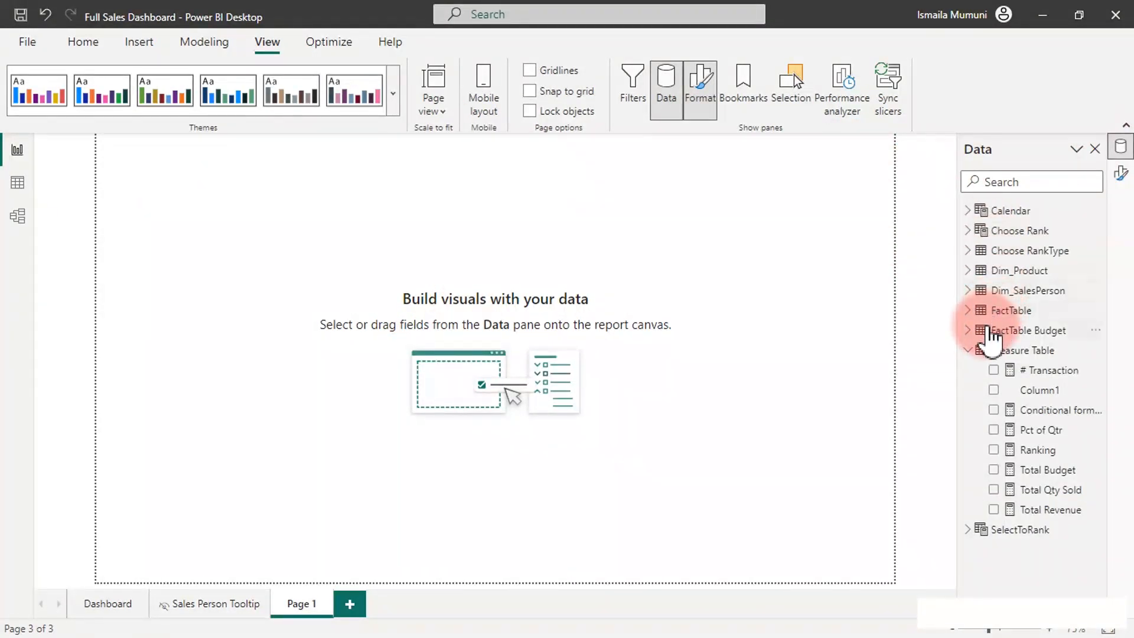
pyautogui.click(972, 350)
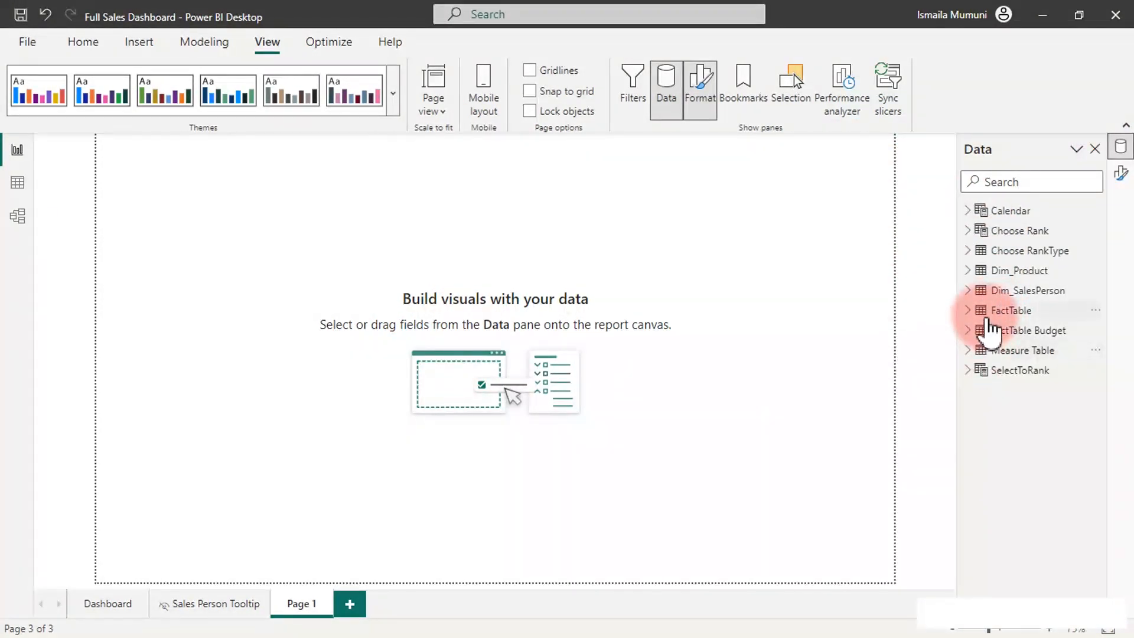
pyautogui.click(980, 293)
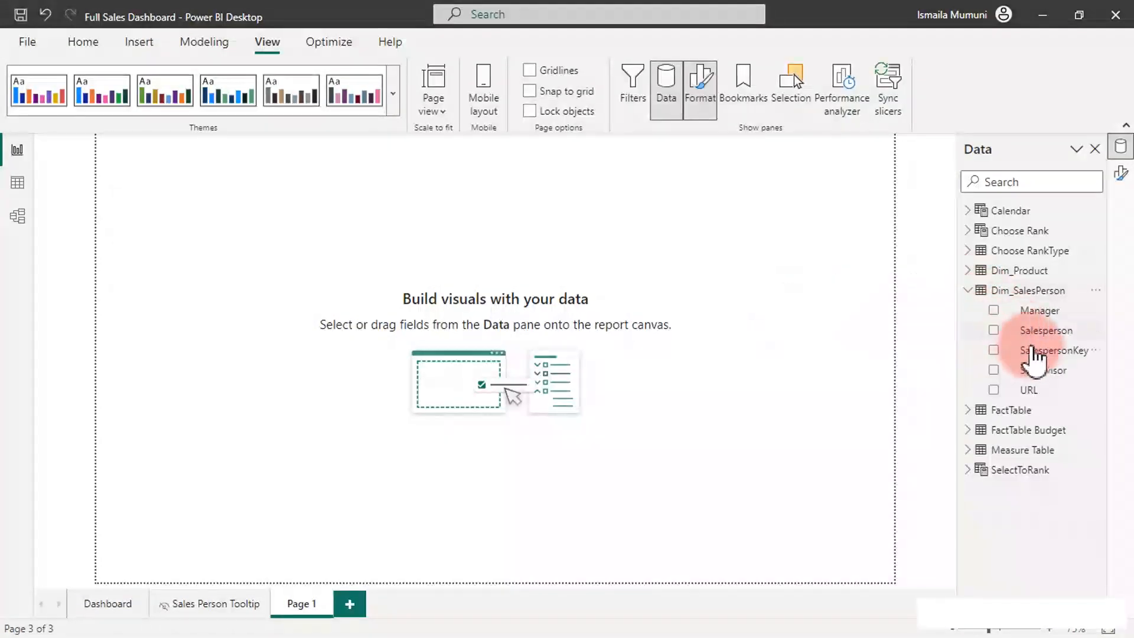
pyautogui.click(994, 330)
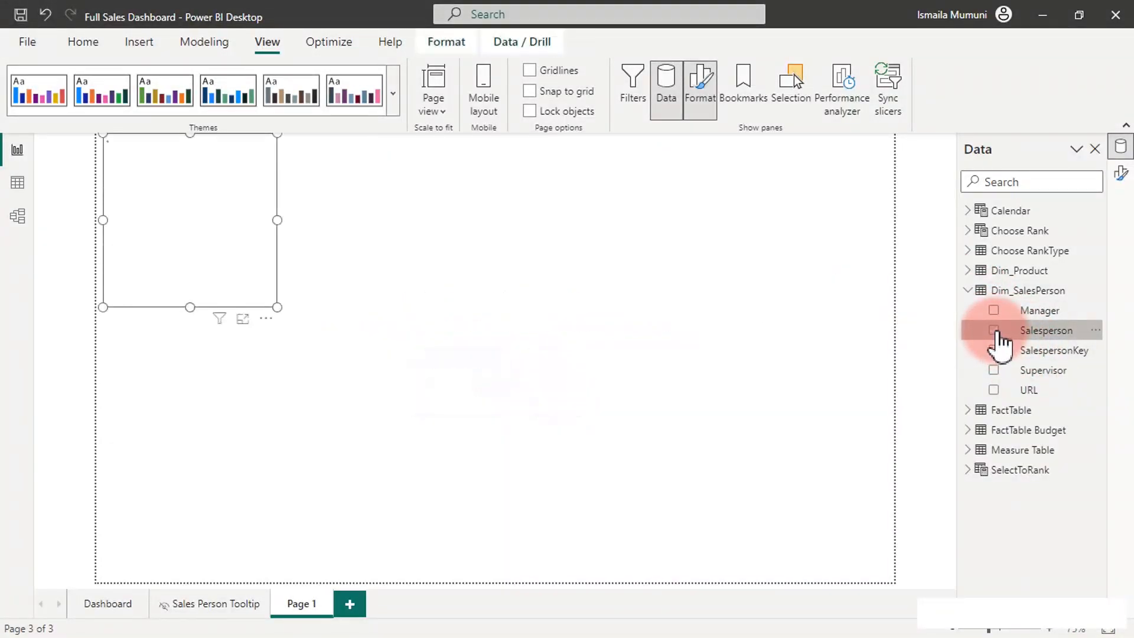
pyautogui.moveTo(275, 308); pyautogui.dragTo(386, 465)
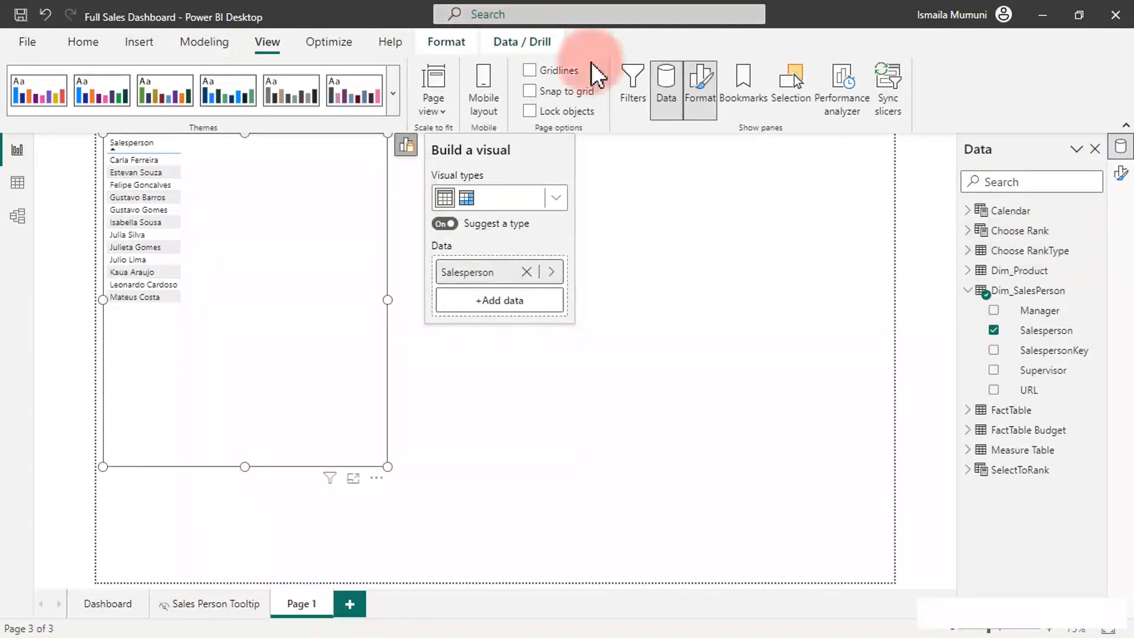
# Step: Set the font size of the Salesperson table's values to 20 and enlarge the table
pyautogui.click(1120, 173)
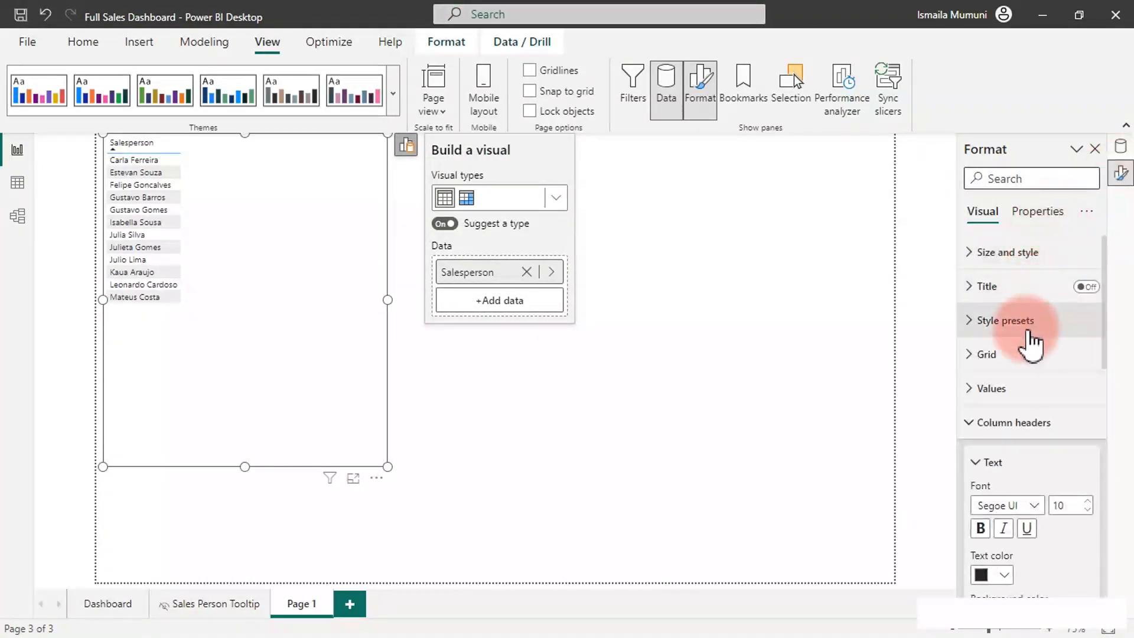
pyautogui.click(993, 424)
pyautogui.click(992, 424)
pyautogui.click(986, 388)
pyautogui.click(1069, 471)
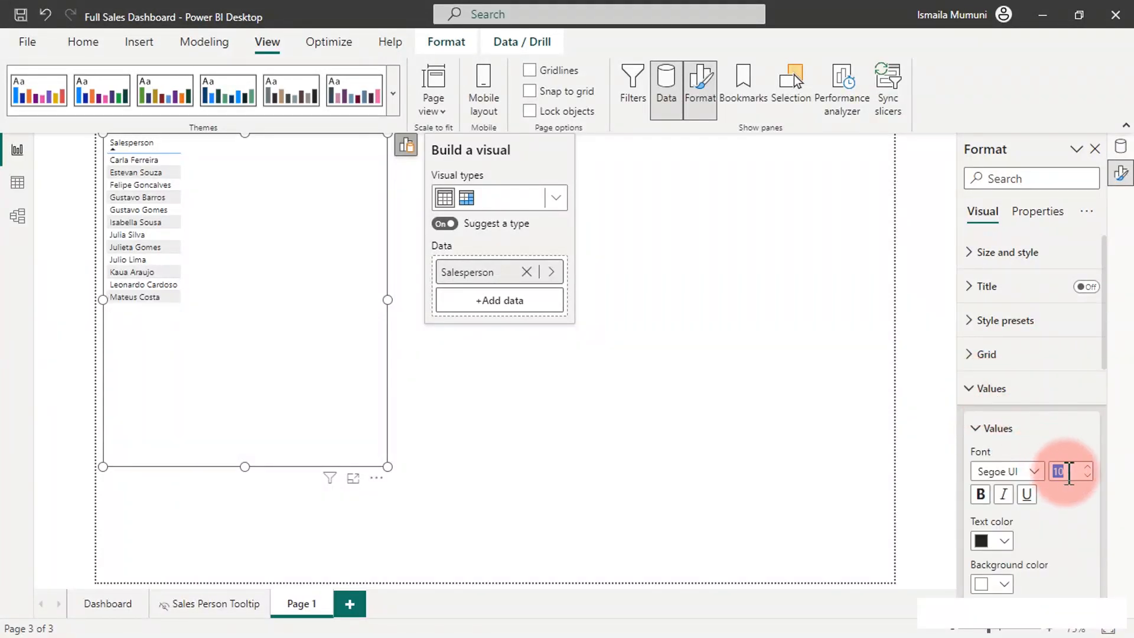
pyautogui.write('20')
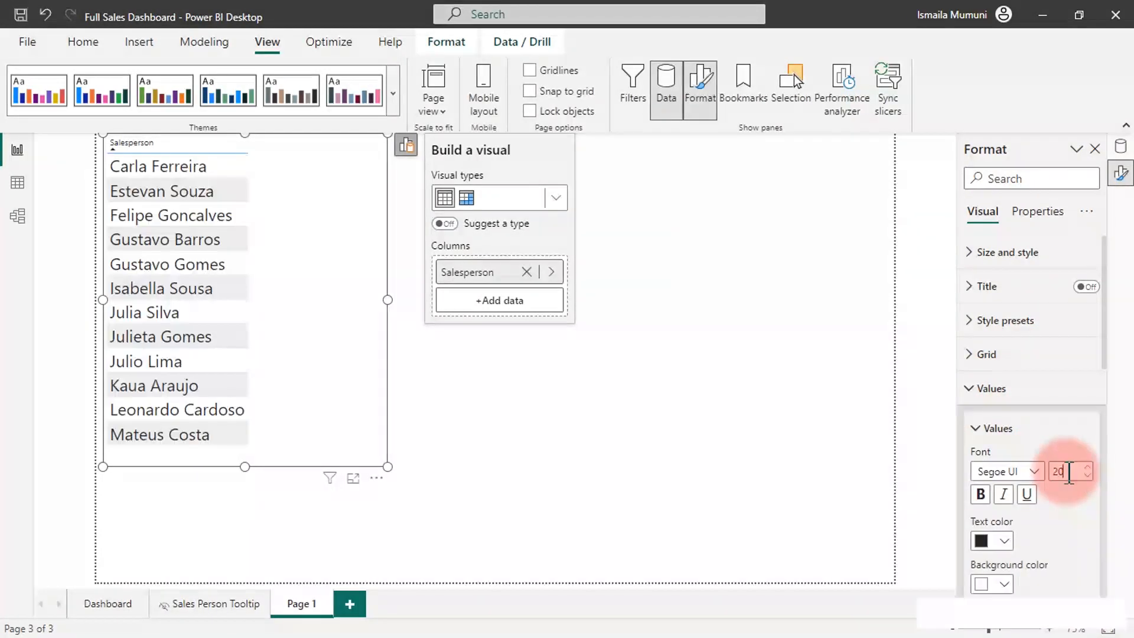
pyautogui.moveTo(385, 466); pyautogui.dragTo(414, 506)
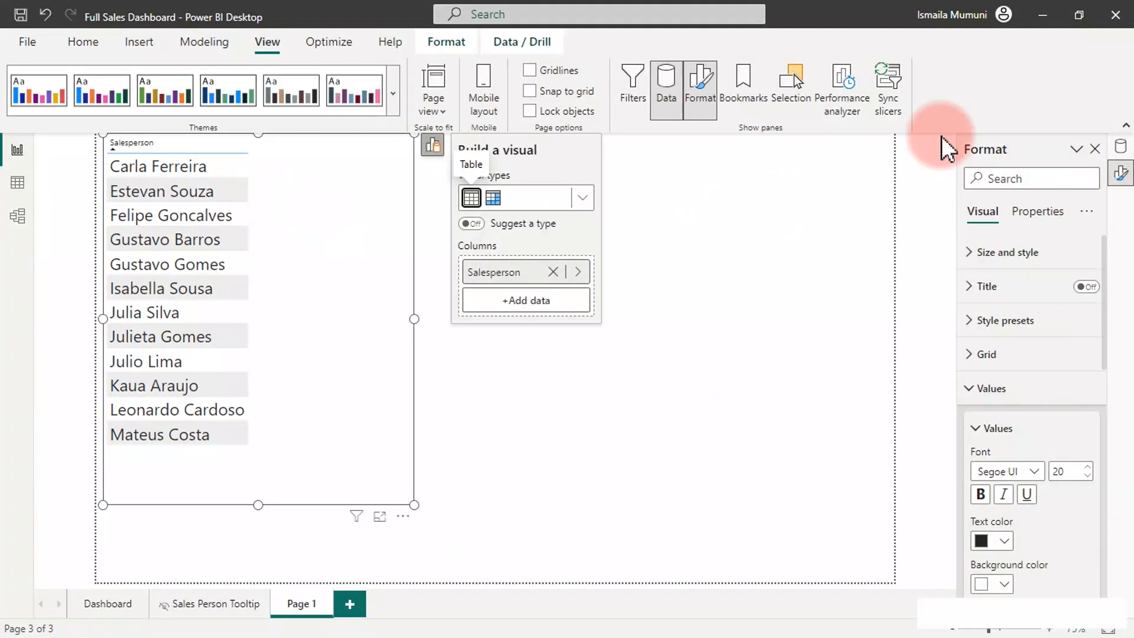
# Step: Create a new measure in the Measure Table
pyautogui.click(1120, 147)
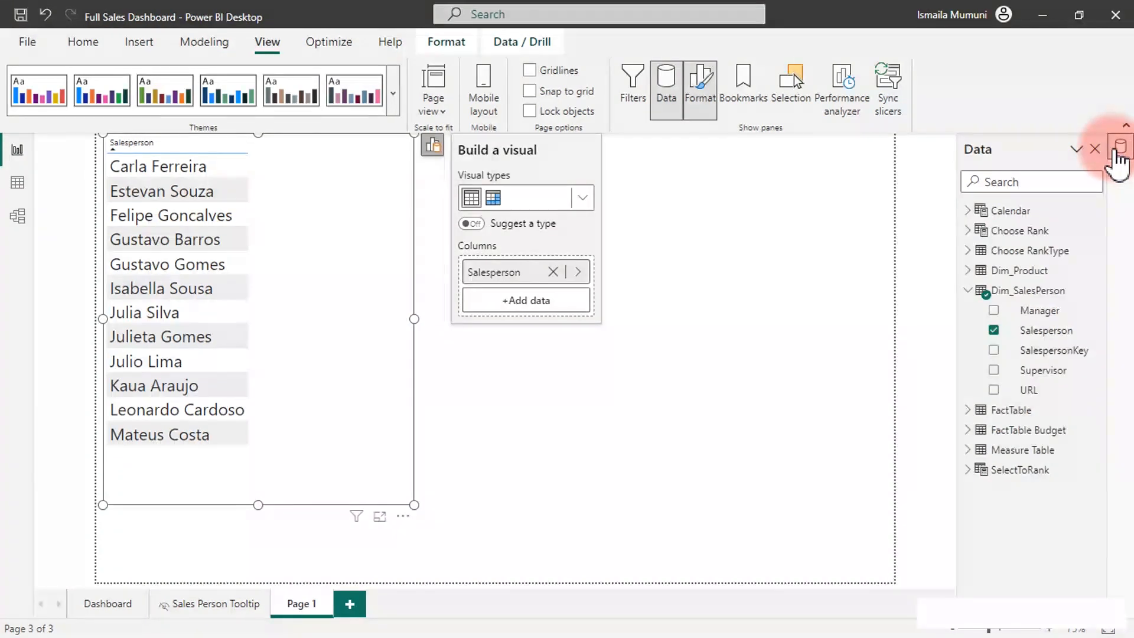
pyautogui.click(967, 291)
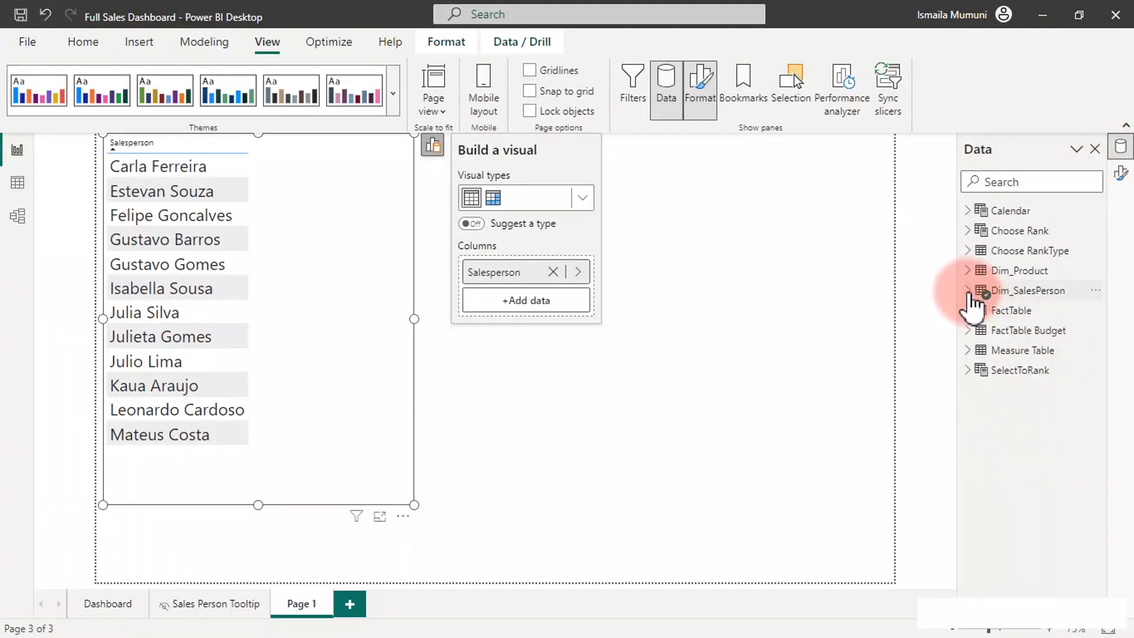
pyautogui.click(968, 351)
pyautogui.click(1031, 397)
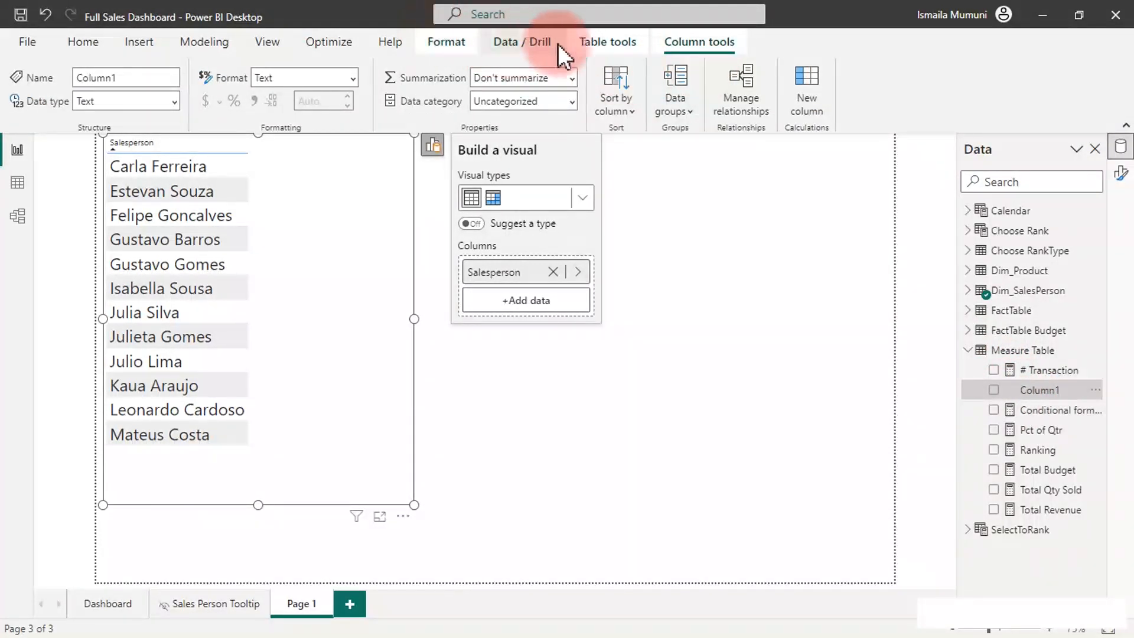
pyautogui.click(588, 37)
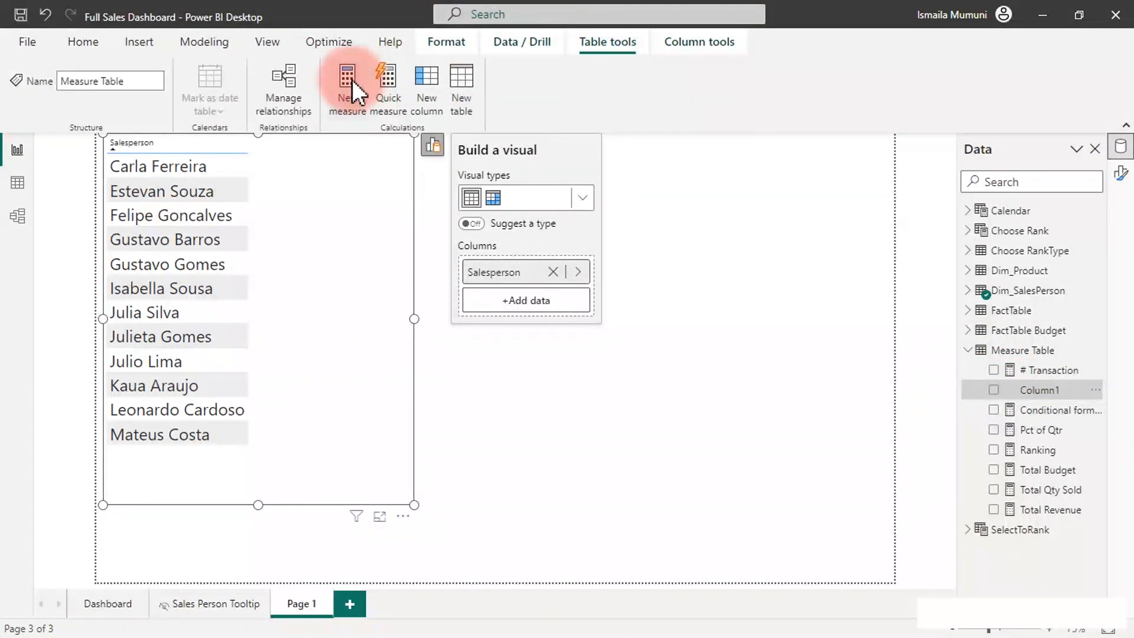
pyautogui.click(387, 99)
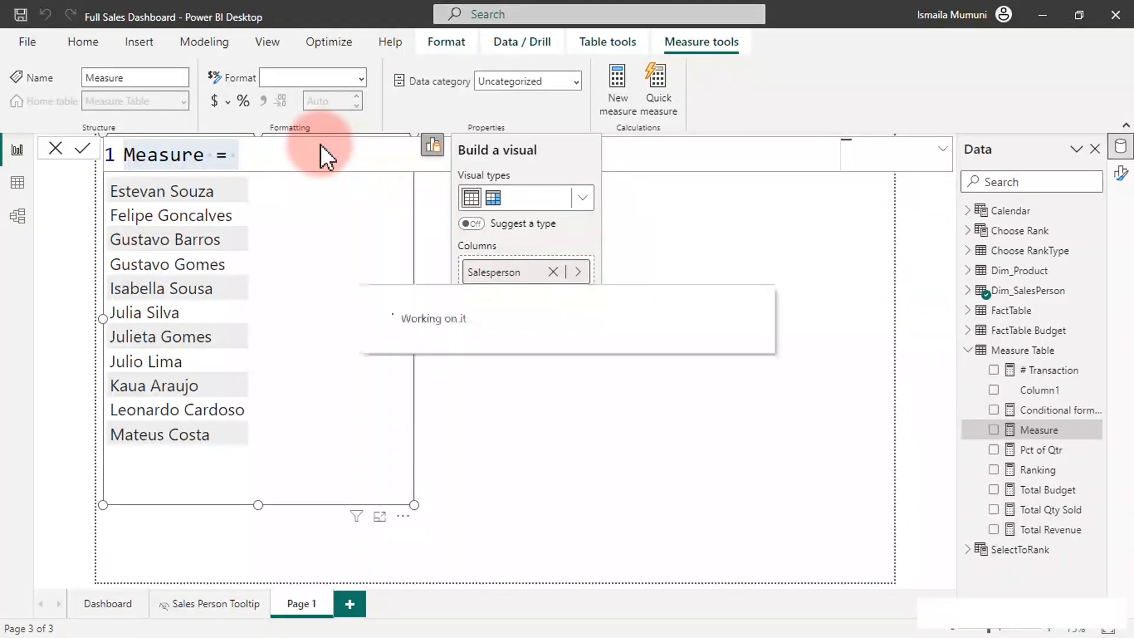
pyautogui.click(516, 379)
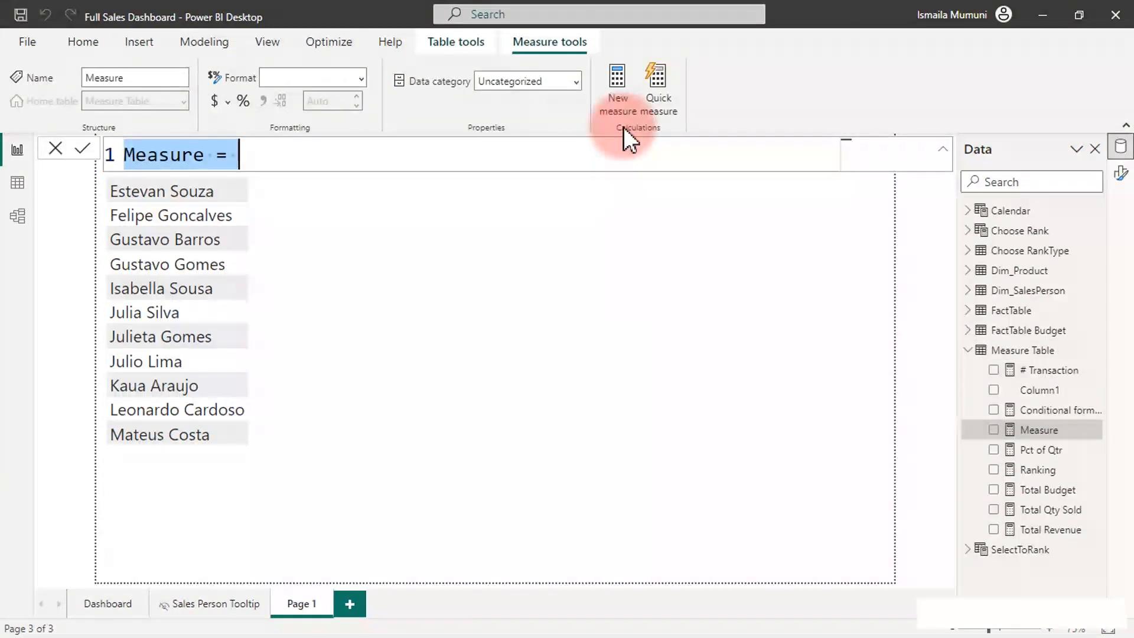
# Step: Name the measure Ranking Salesperson and start an indented second line for its formula
pyautogui.write('Ran')
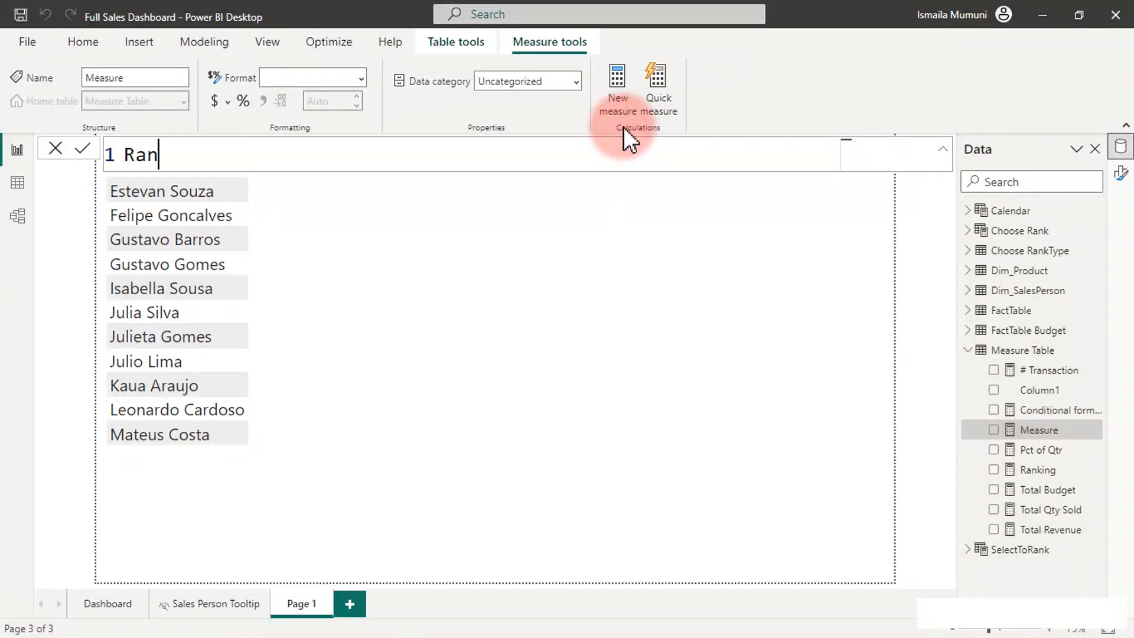
pyautogui.write('king Sale')
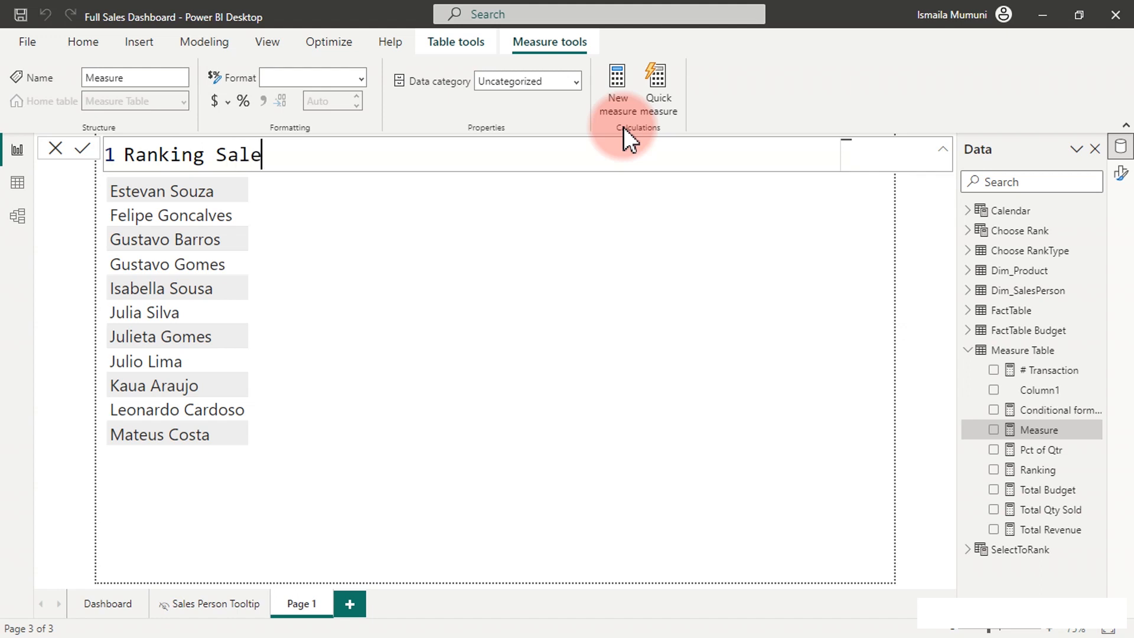
pyautogui.write('sperson')
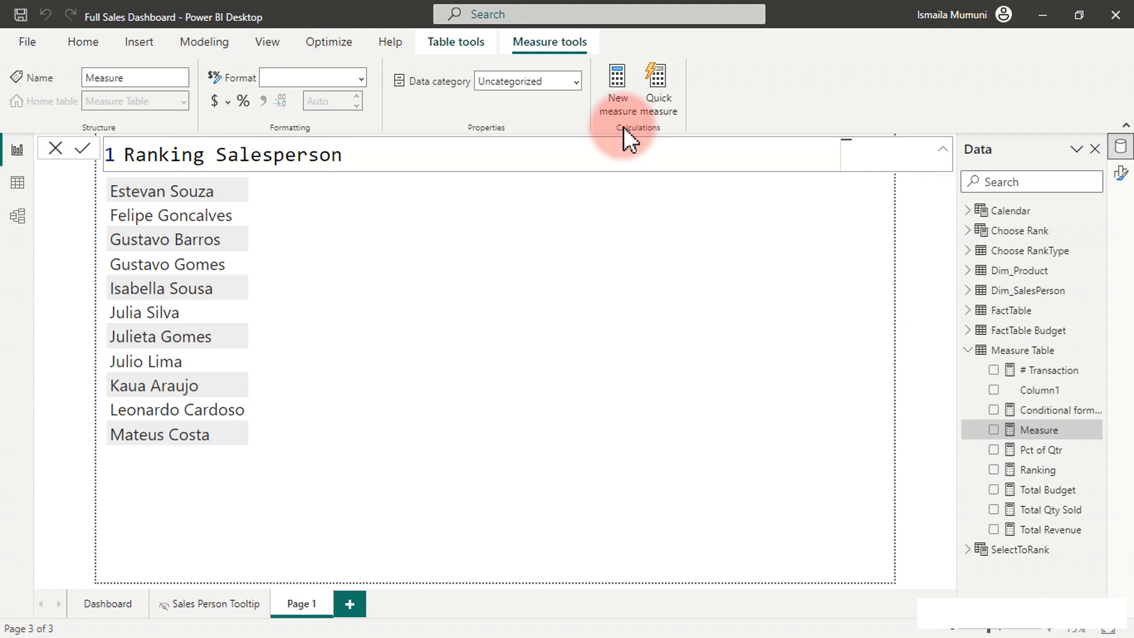
pyautogui.write(' =')
pyautogui.hotkey('shift', 'Return')
pyautogui.press('Tab')
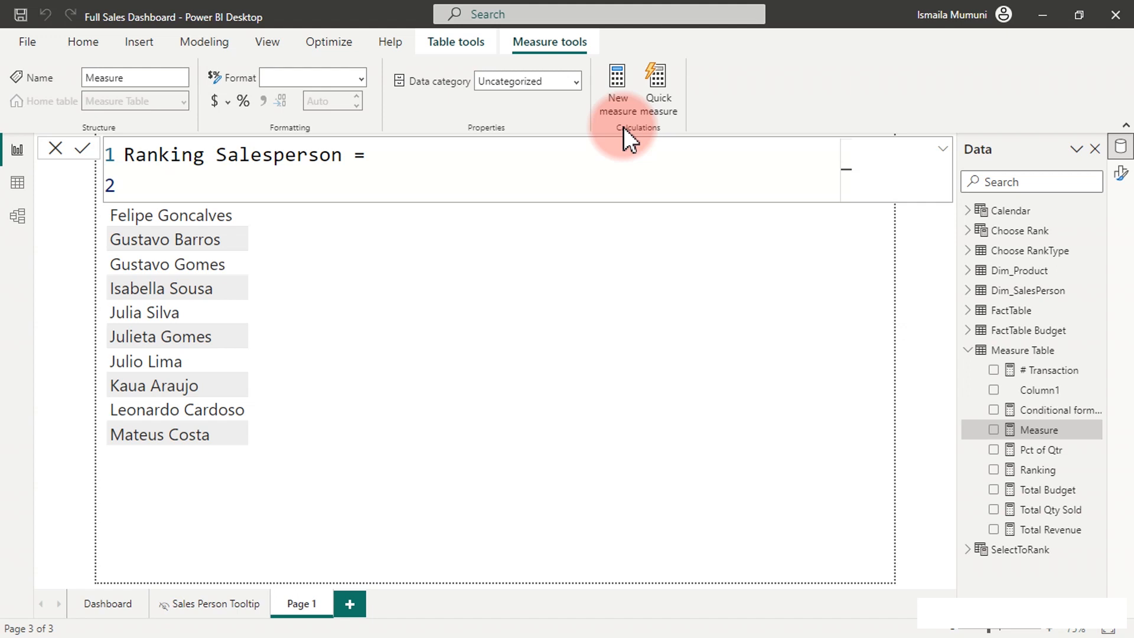
# Step: Begin the formula with RANKX over all rows of the salesperson table: RANKX( ALL( Dim_SalesPerson ),
pyautogui.write('rankx')
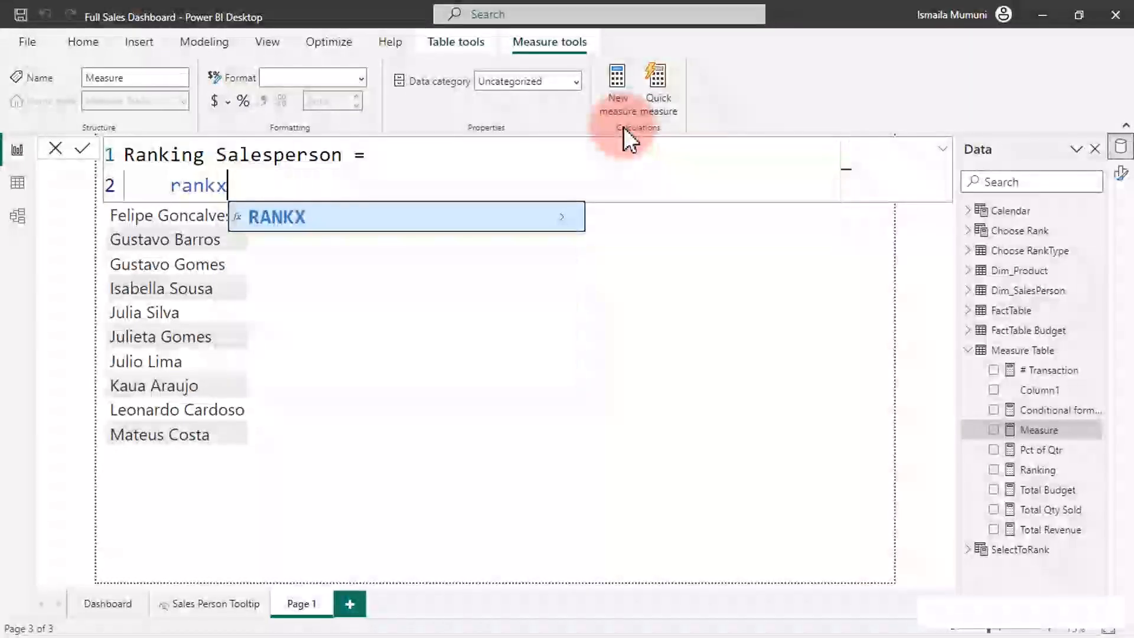
pyautogui.press('Tab')
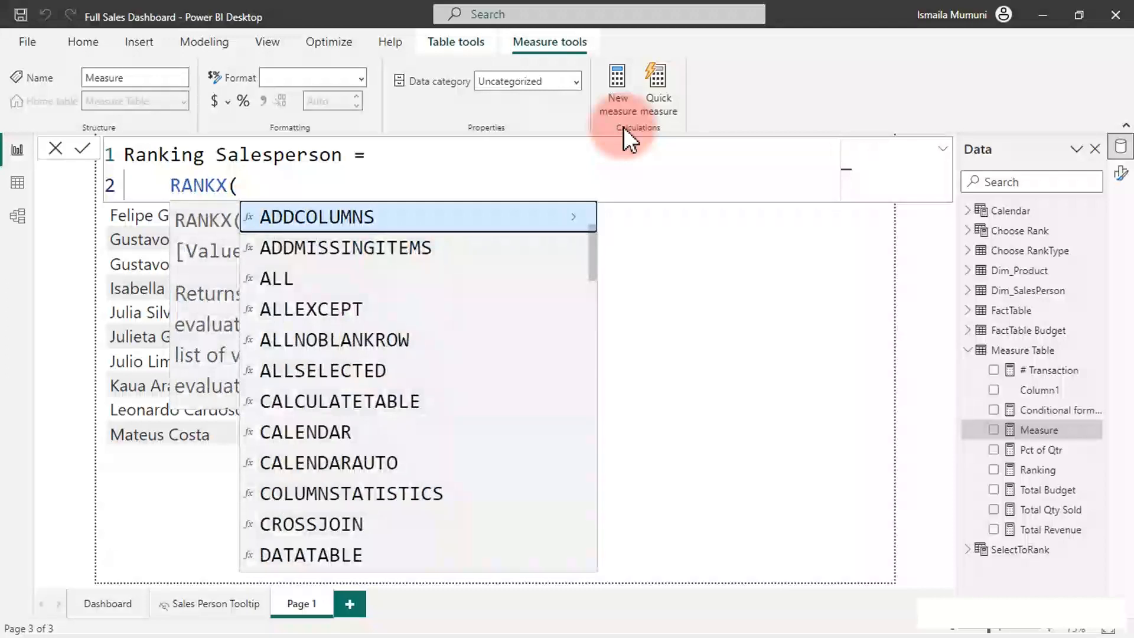
pyautogui.write('all')
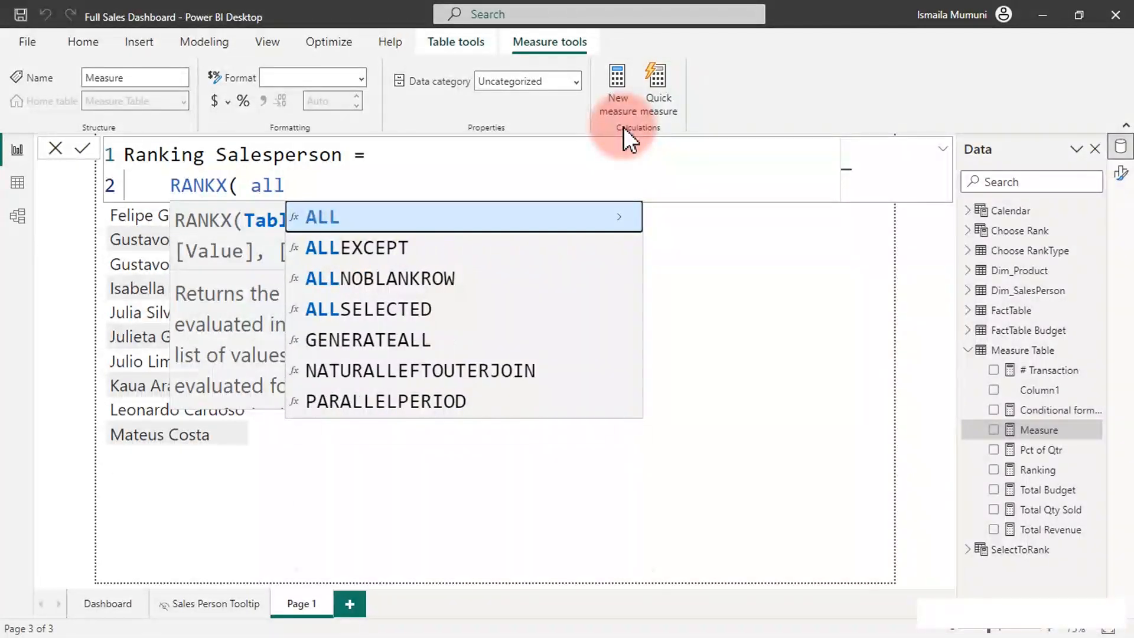
pyautogui.press('Tab')
pyautogui.write('sal')
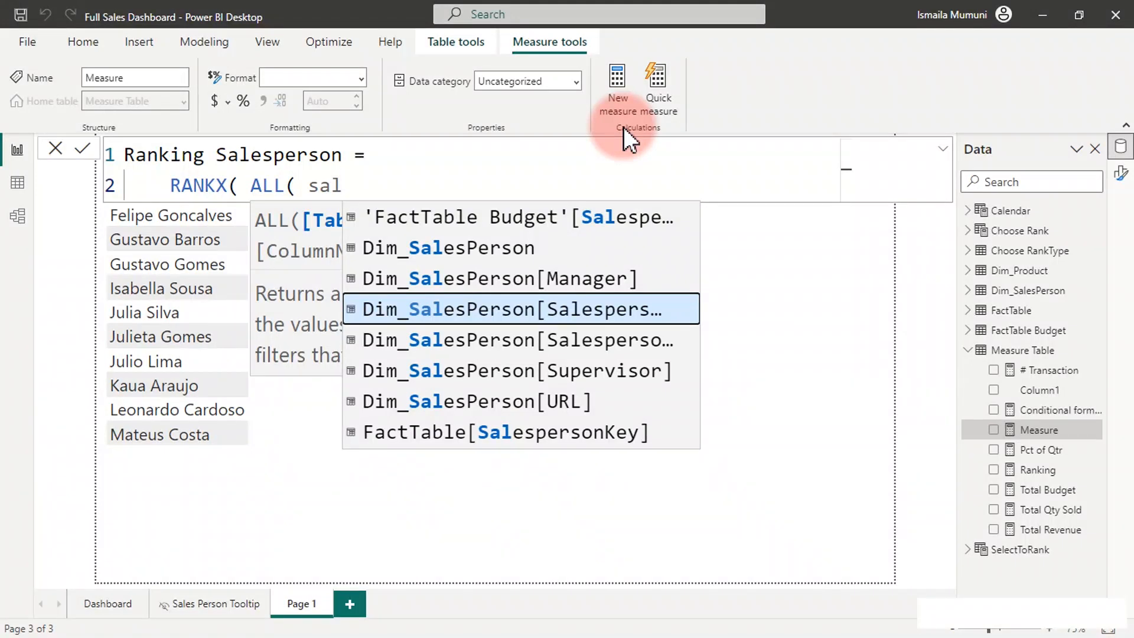
pyautogui.press('Up')
pyautogui.press('Up')
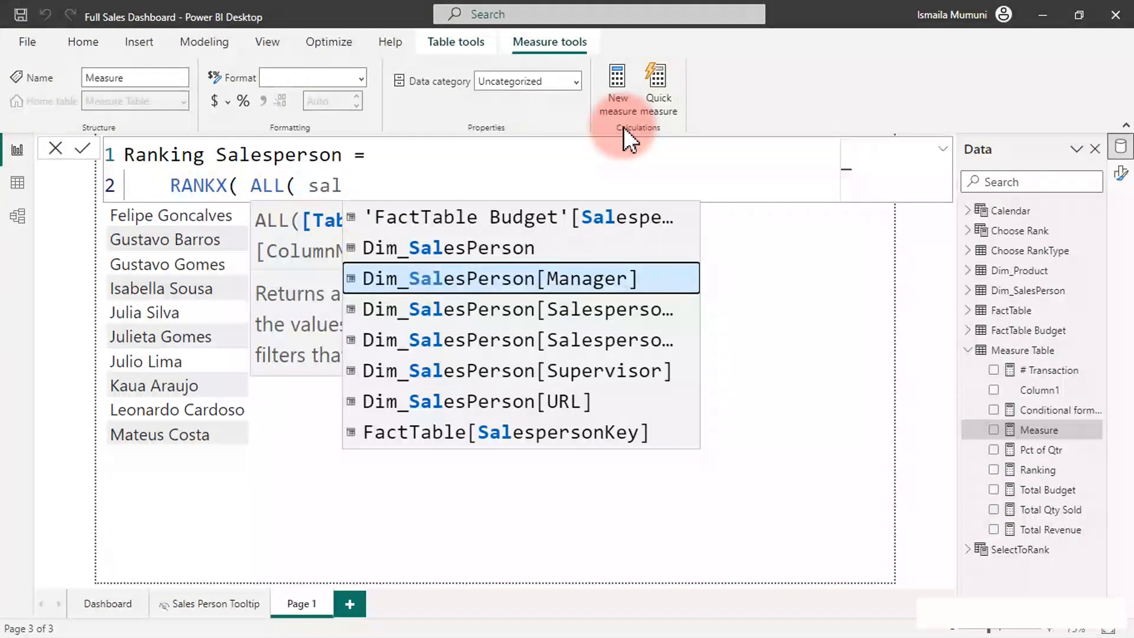
pyautogui.press('Tab')
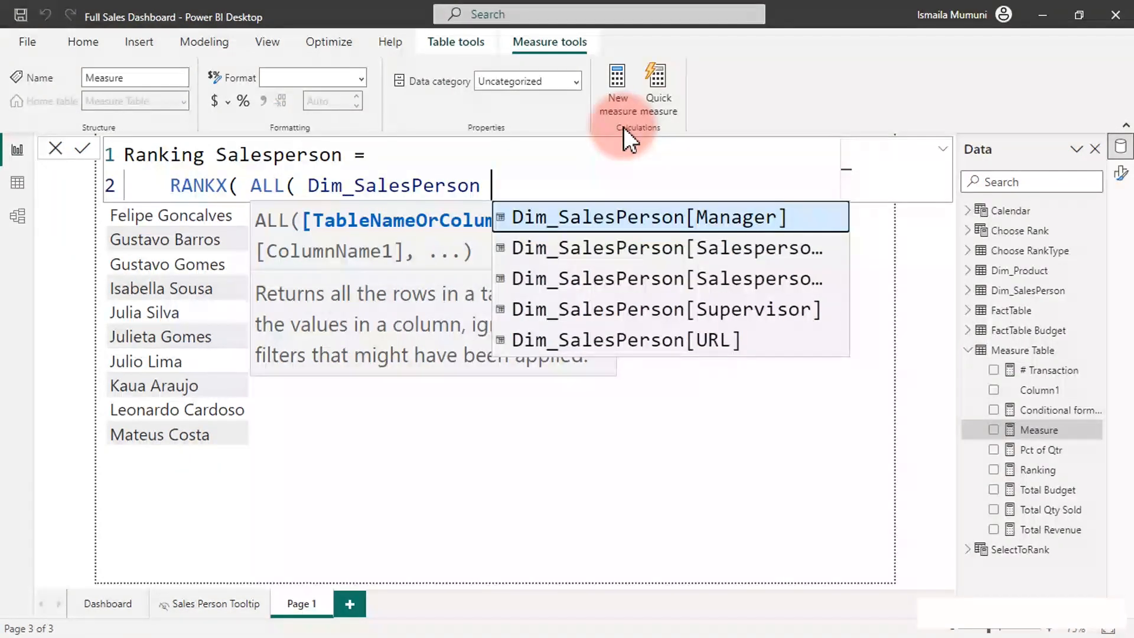
pyautogui.write('),')
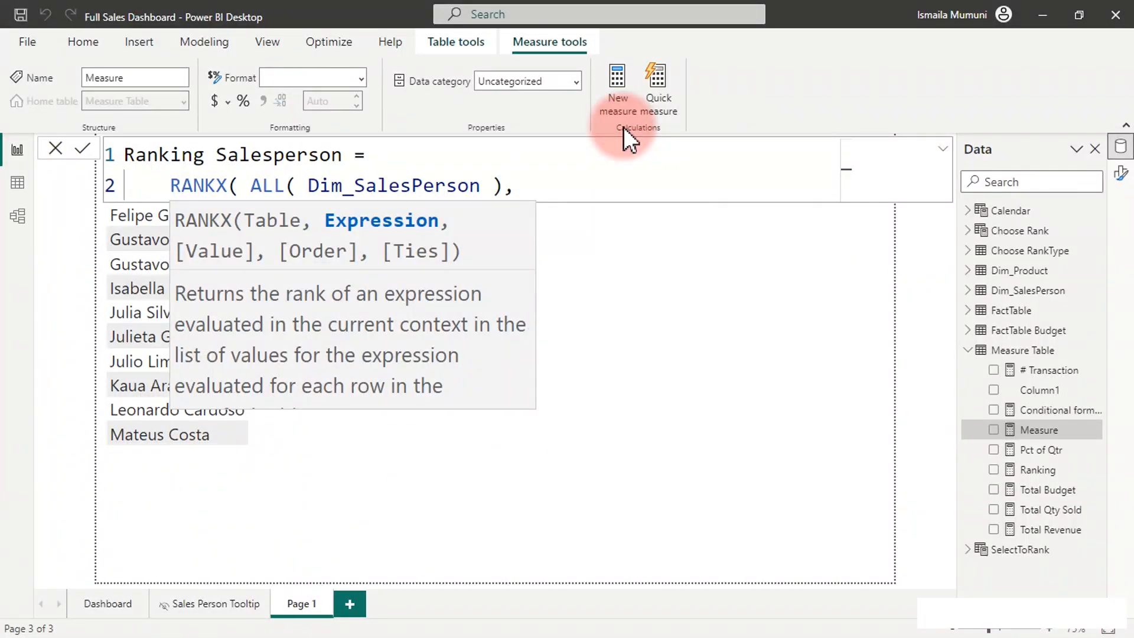
# Step: Complete the RANKX formula with [Total Revenue] as the expression, an empty value argument and DESC order, and commit the measure
pyautogui.write('[tot')
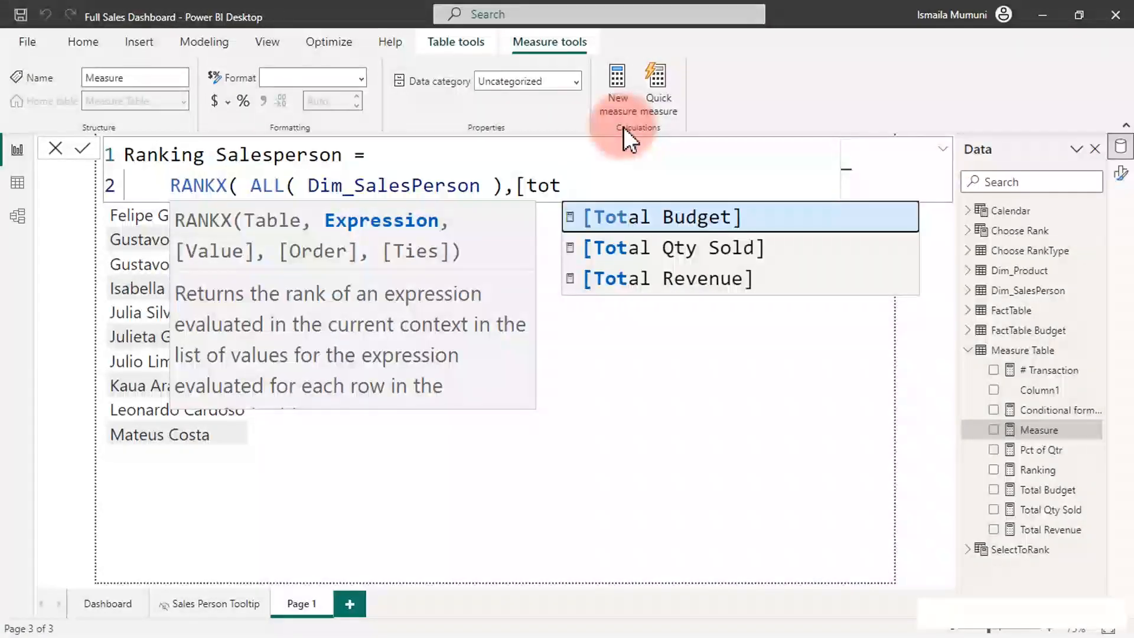
pyautogui.press('Down')
pyautogui.press('Down')
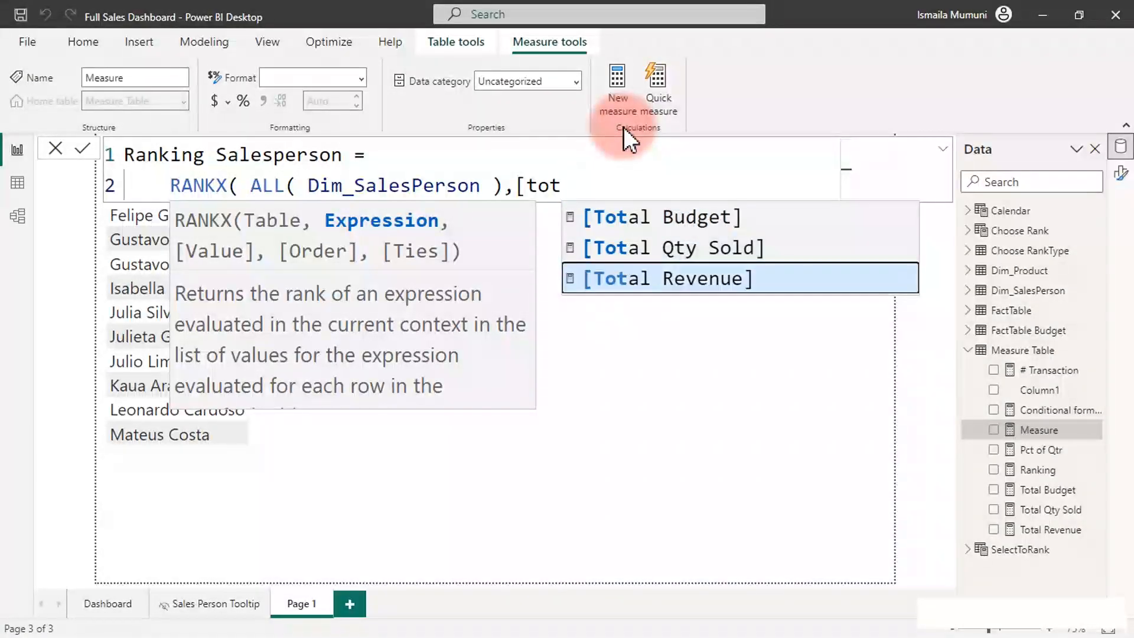
pyautogui.press('Tab')
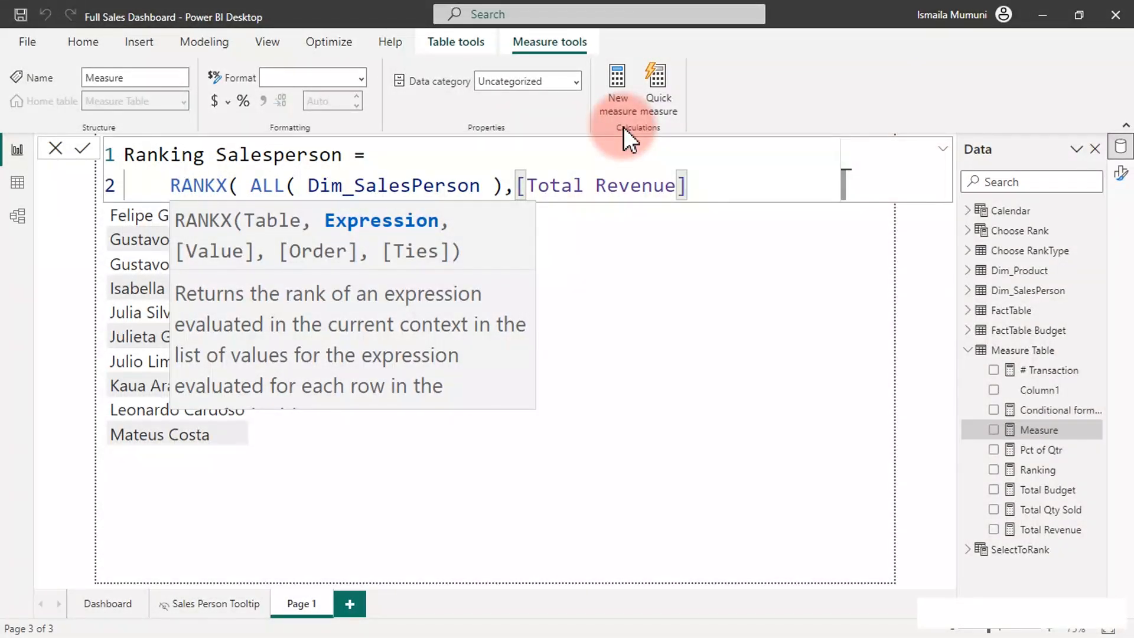
pyautogui.write(',')
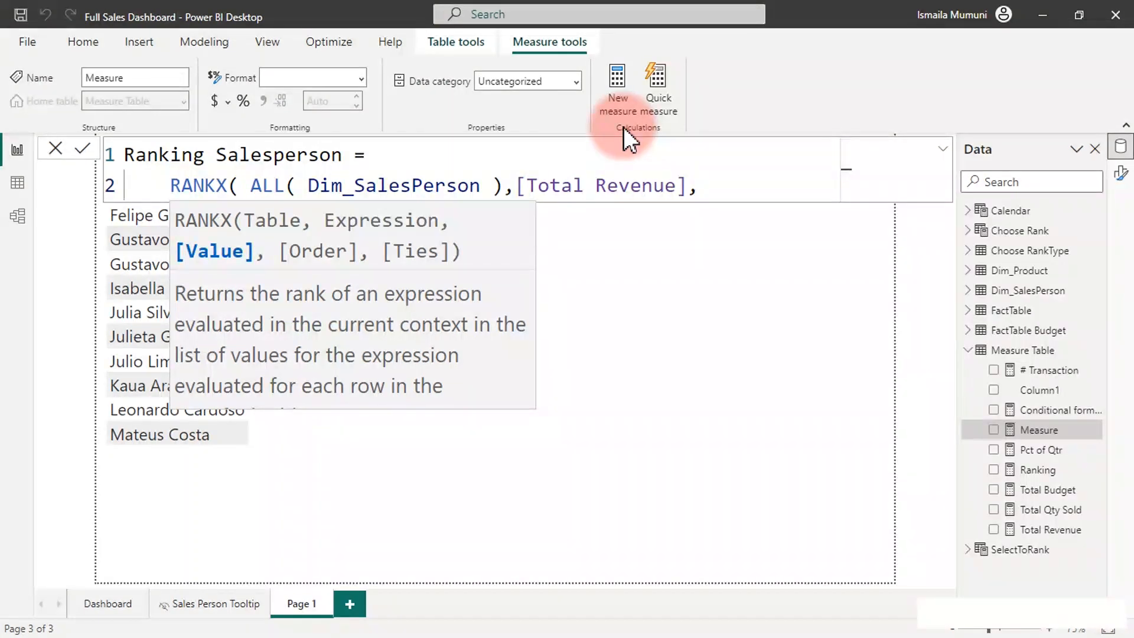
pyautogui.write(',')
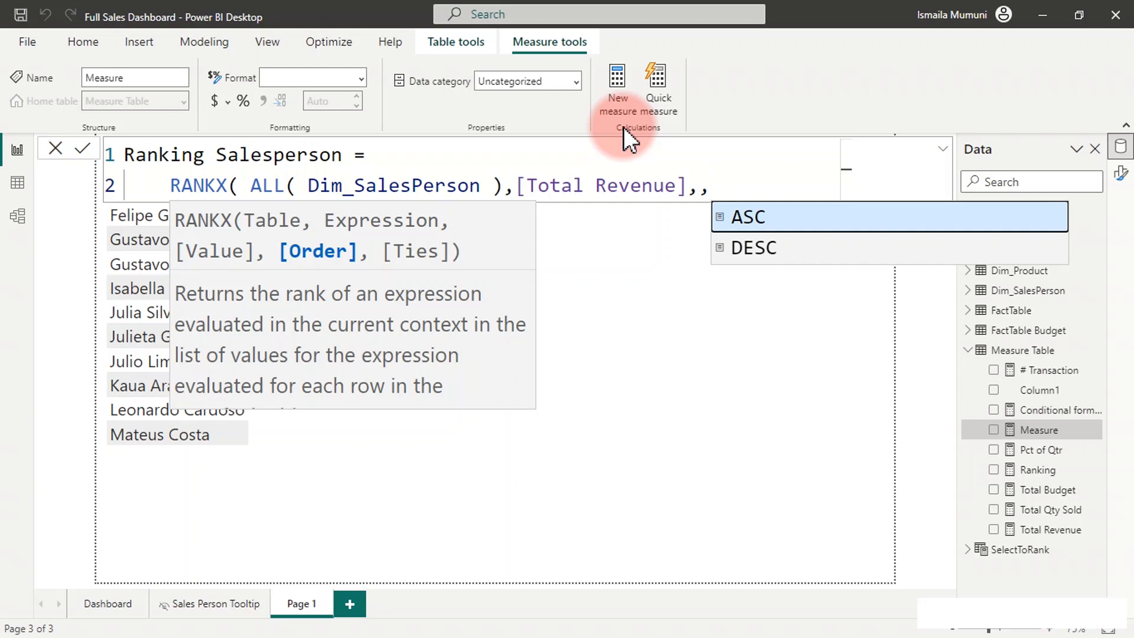
pyautogui.press('Down')
pyautogui.press('Tab')
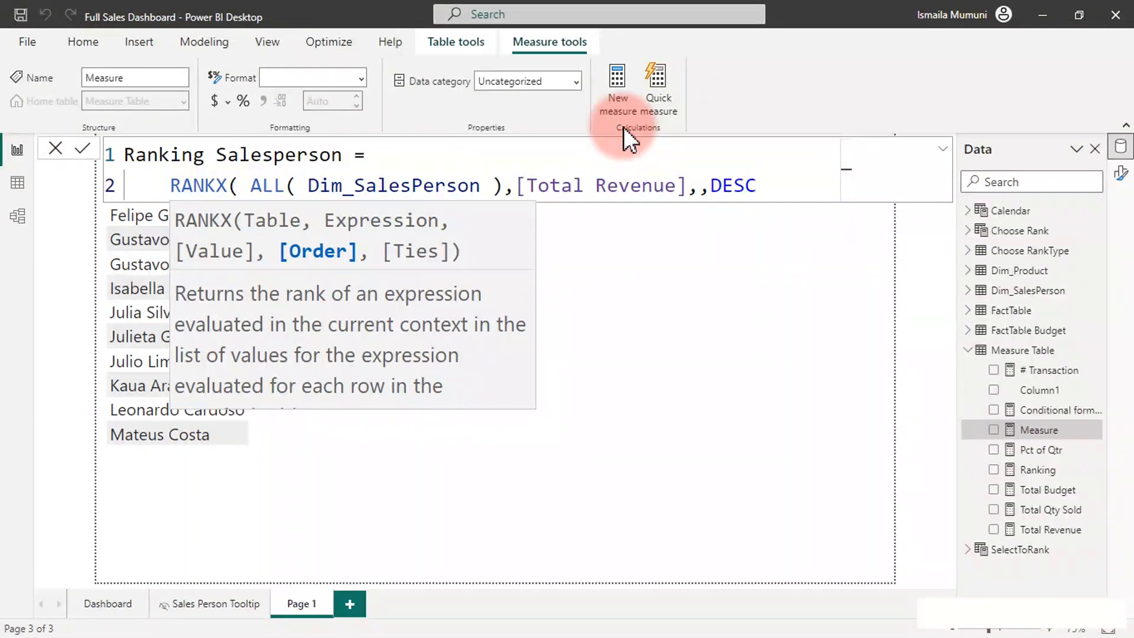
pyautogui.write(')')
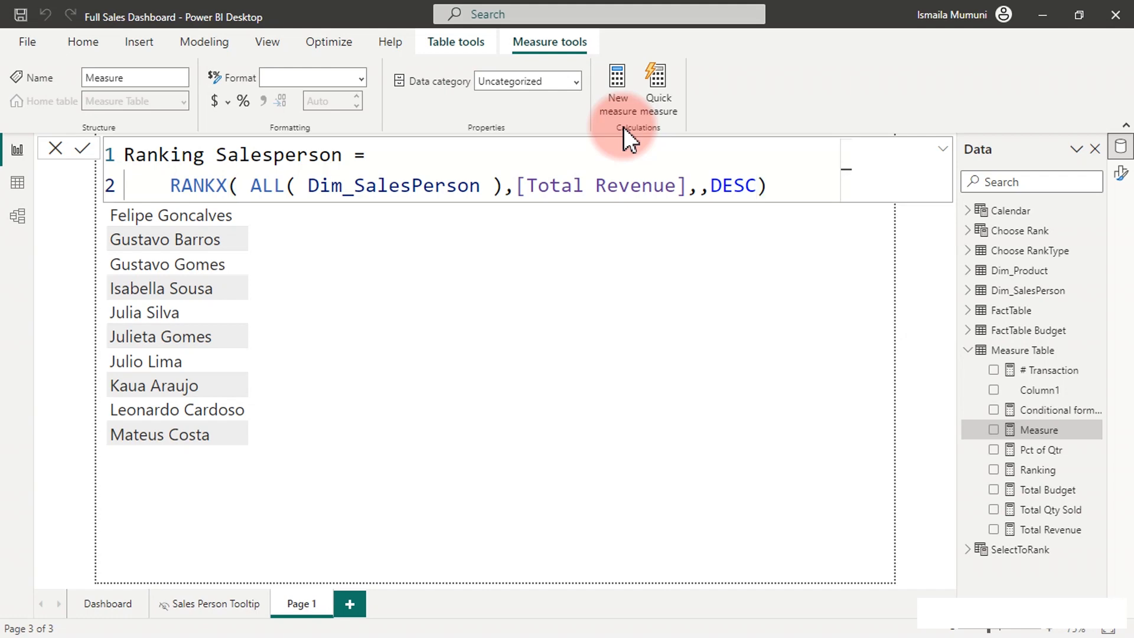
pyautogui.click(623, 126)
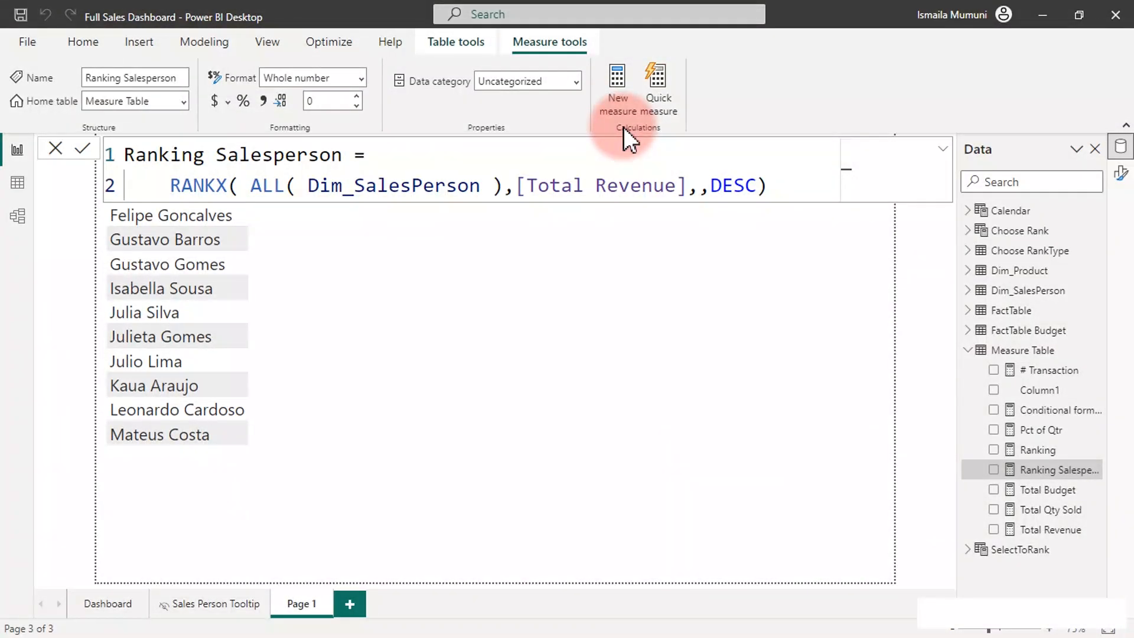
pyautogui.click(994, 471)
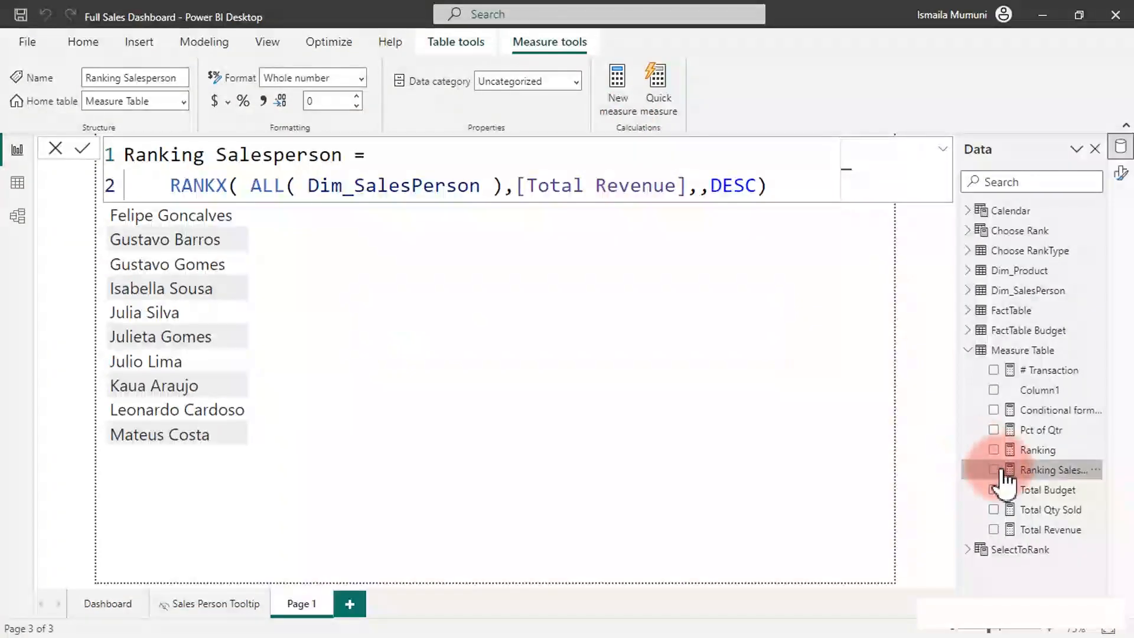
pyautogui.click(993, 469)
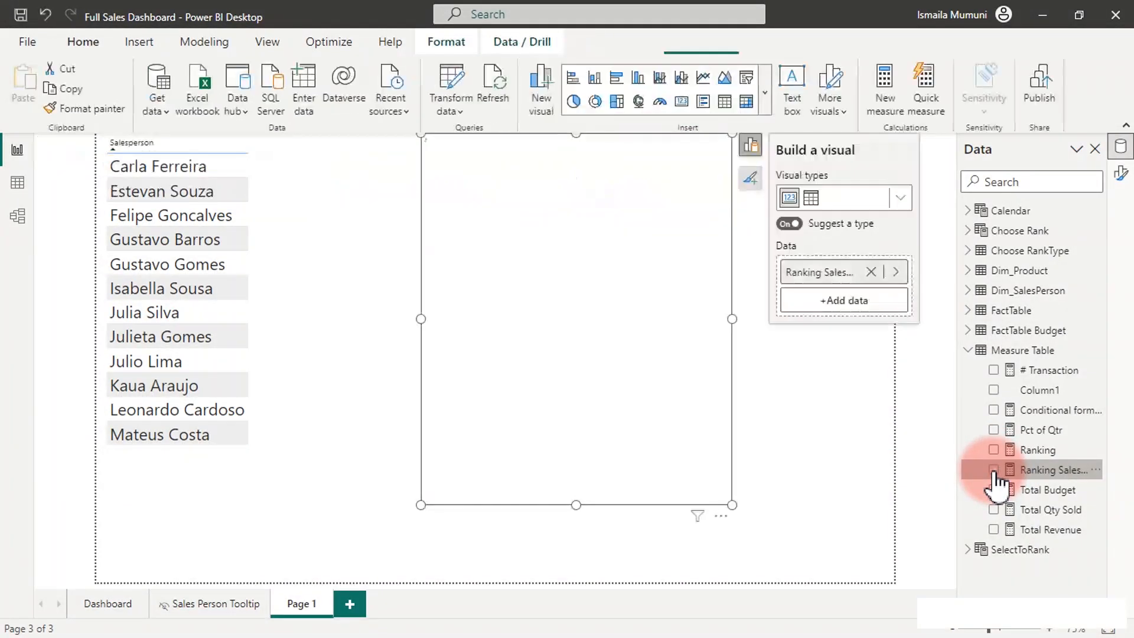
pyautogui.click(688, 331)
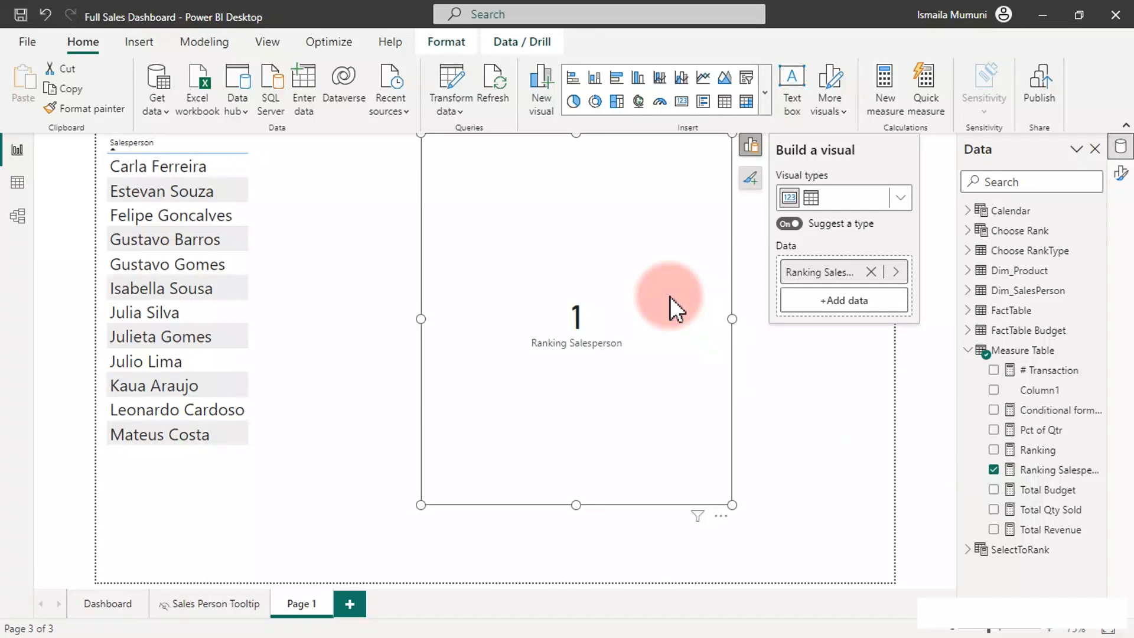
pyautogui.press('Delete')
# Step: Add the Ranking Salesperson and Total Revenue measures to the Salesperson table
pyautogui.click(384, 262)
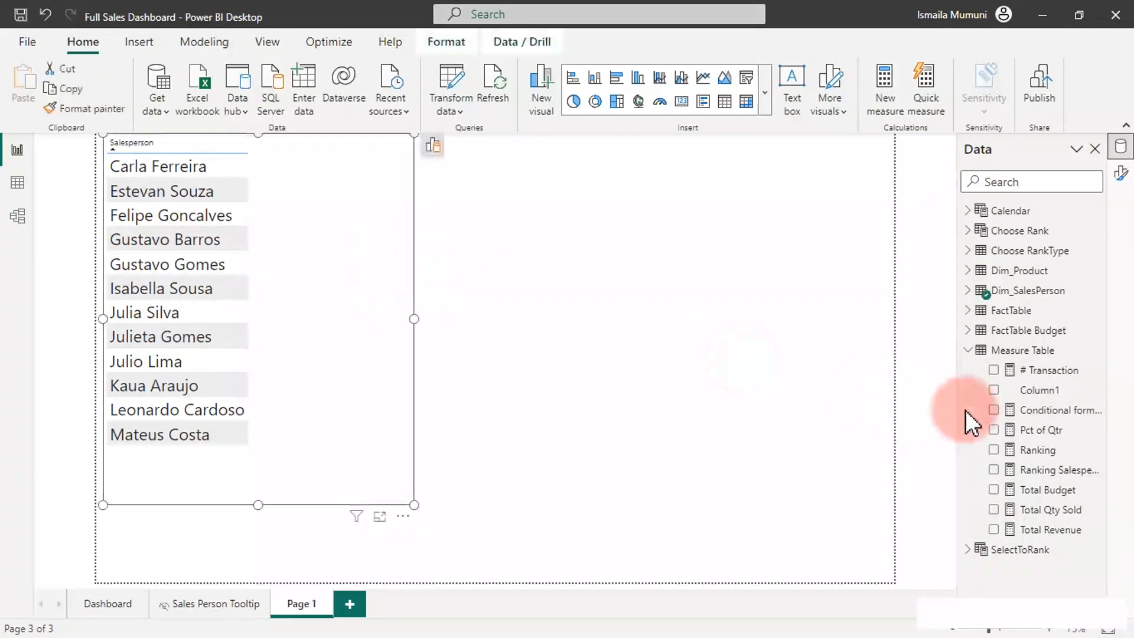
pyautogui.click(995, 472)
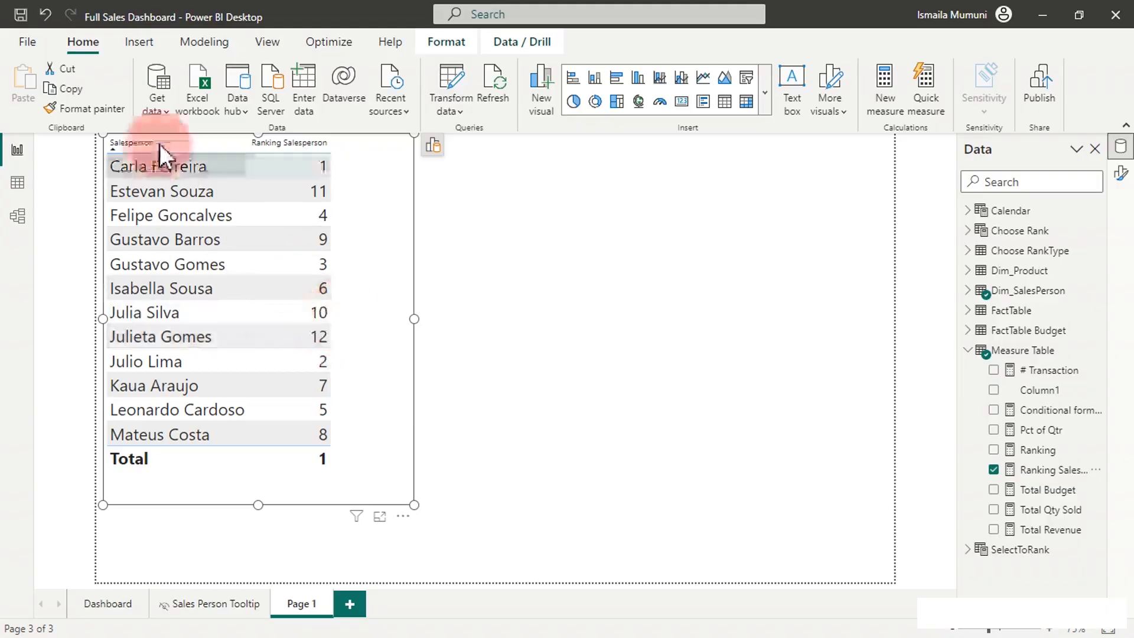
pyautogui.click(994, 530)
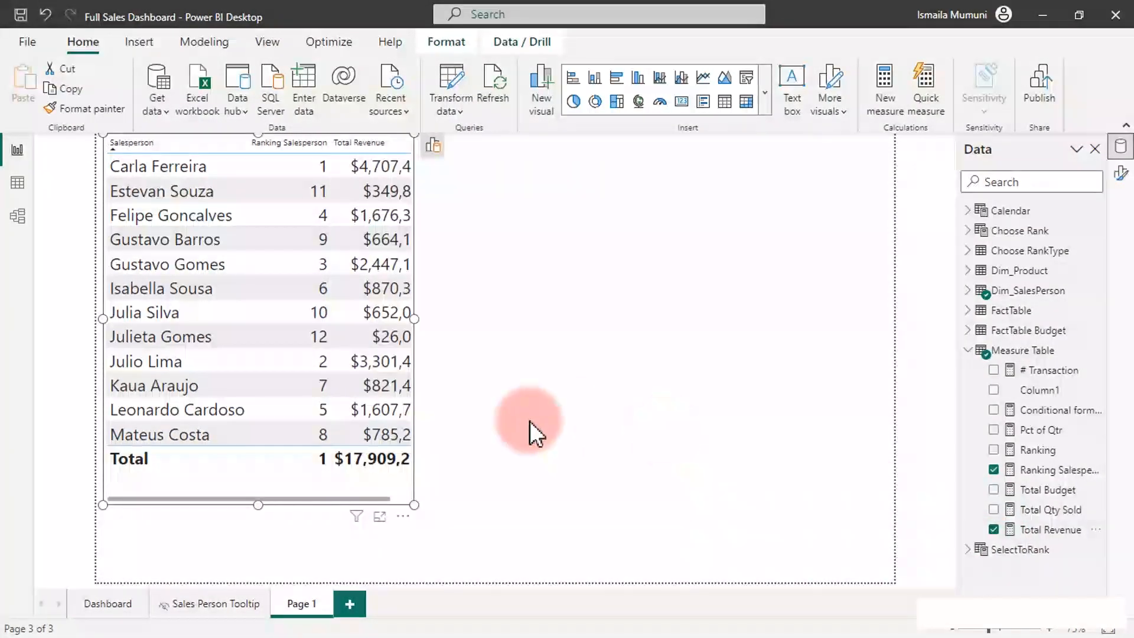
# Step: Widen the salesperson table so the revenue column fits, and sort it by Total Revenue in descending order
pyautogui.moveTo(409, 507); pyautogui.dragTo(511, 516)
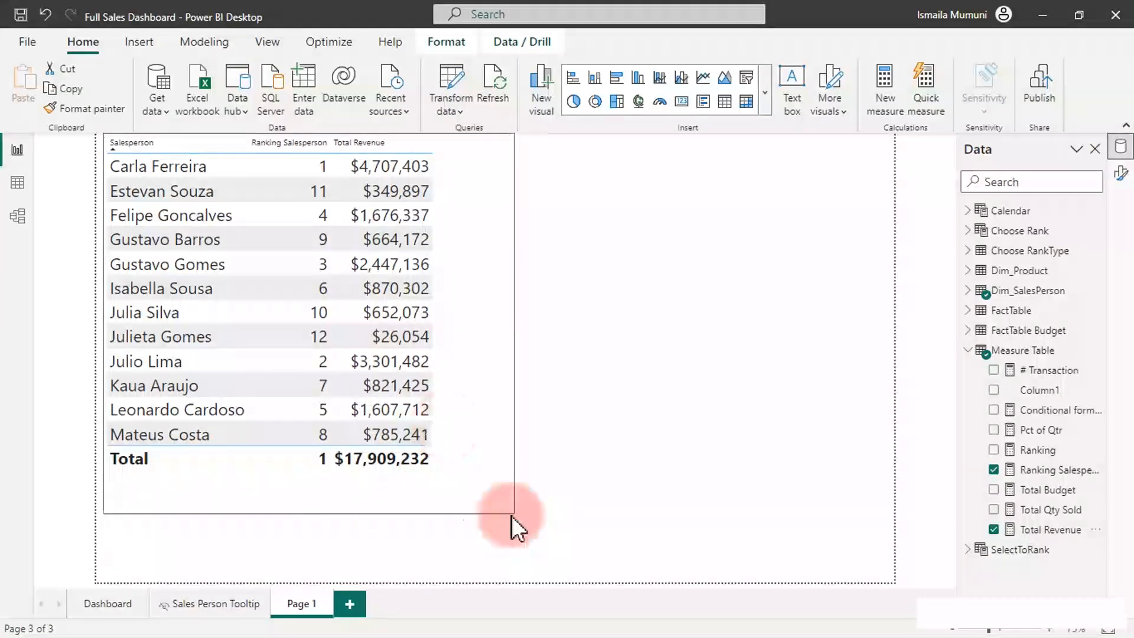
pyautogui.click(338, 142)
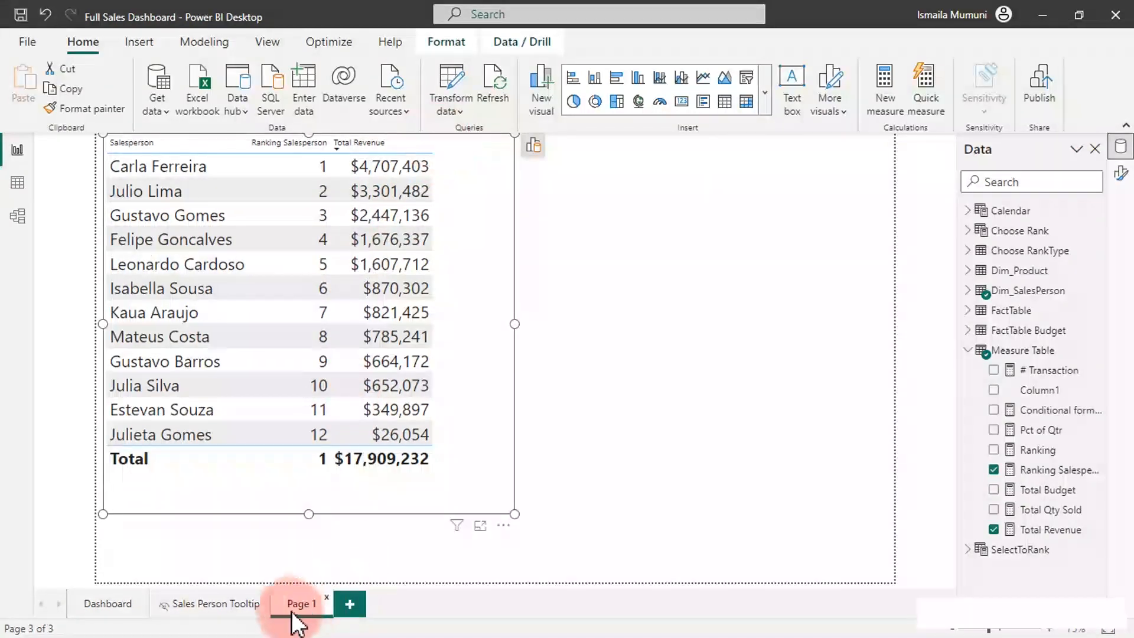
# Step: On the Sales Person Tooltip page, search the available Power BI visuals for "simple" and import the Simple Image visual
pyautogui.click(232, 604)
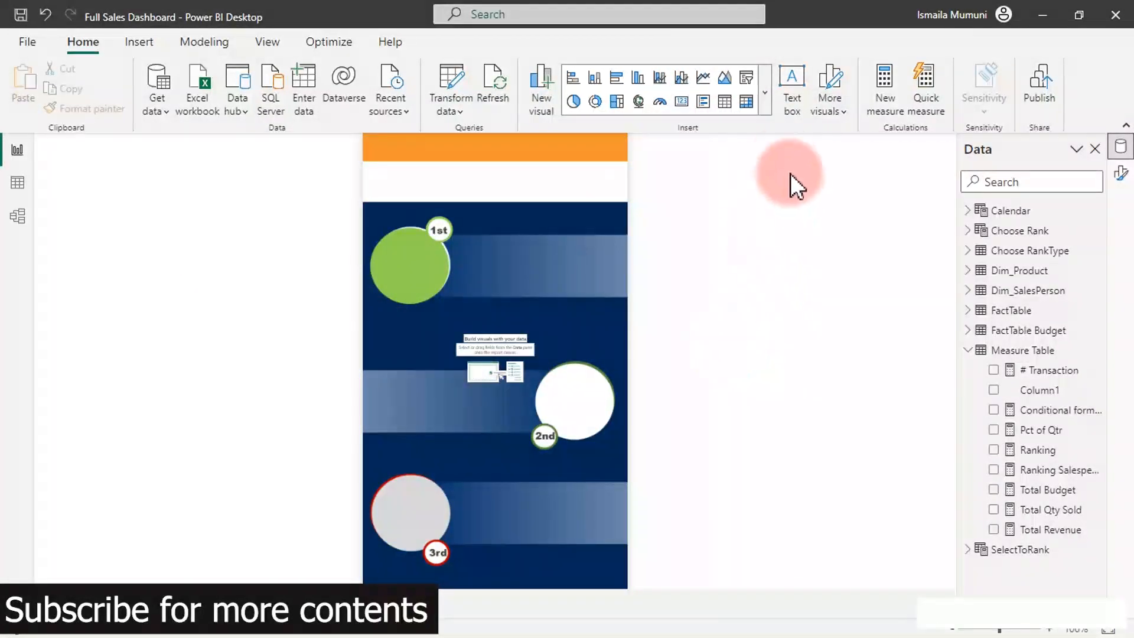
pyautogui.click(765, 97)
pyautogui.scroll(-8, 731, 282)
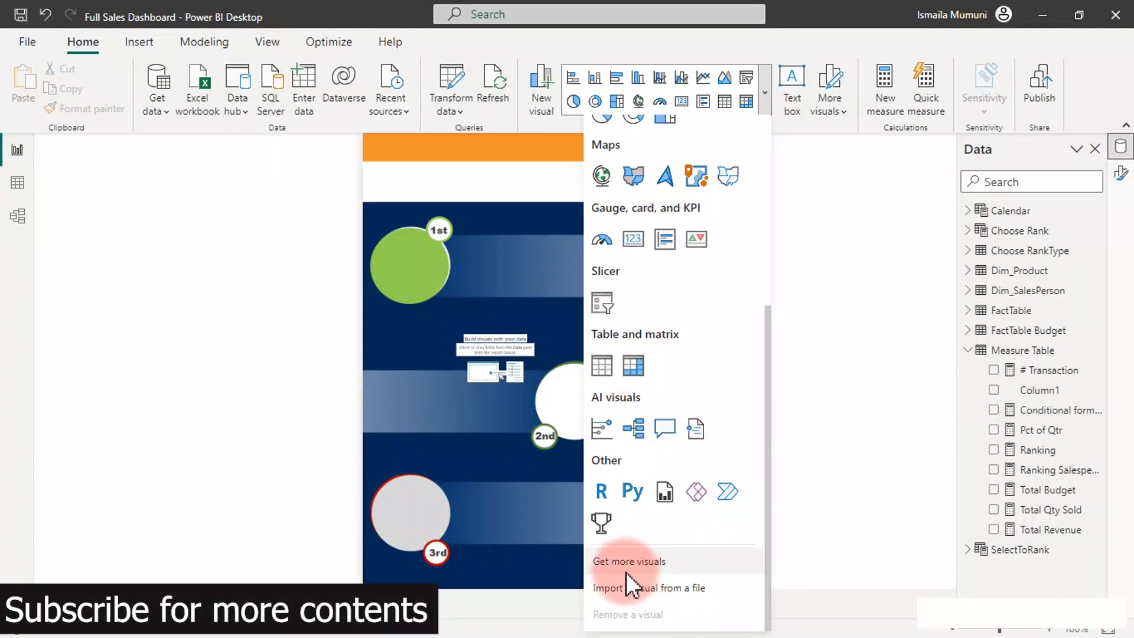
pyautogui.click(630, 564)
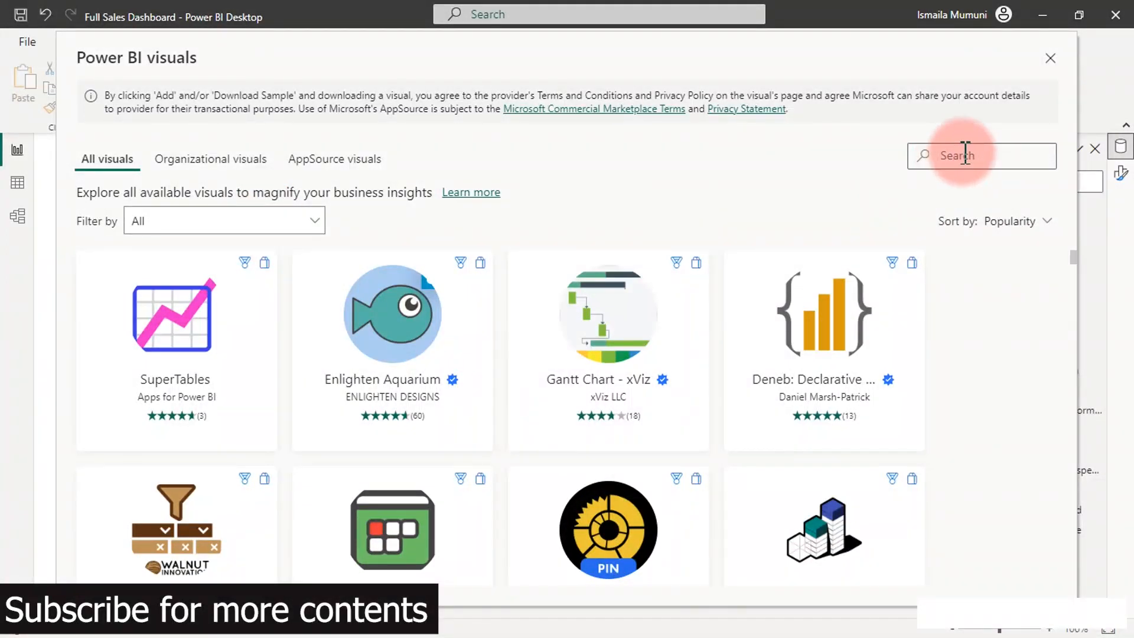
pyautogui.write('sim')
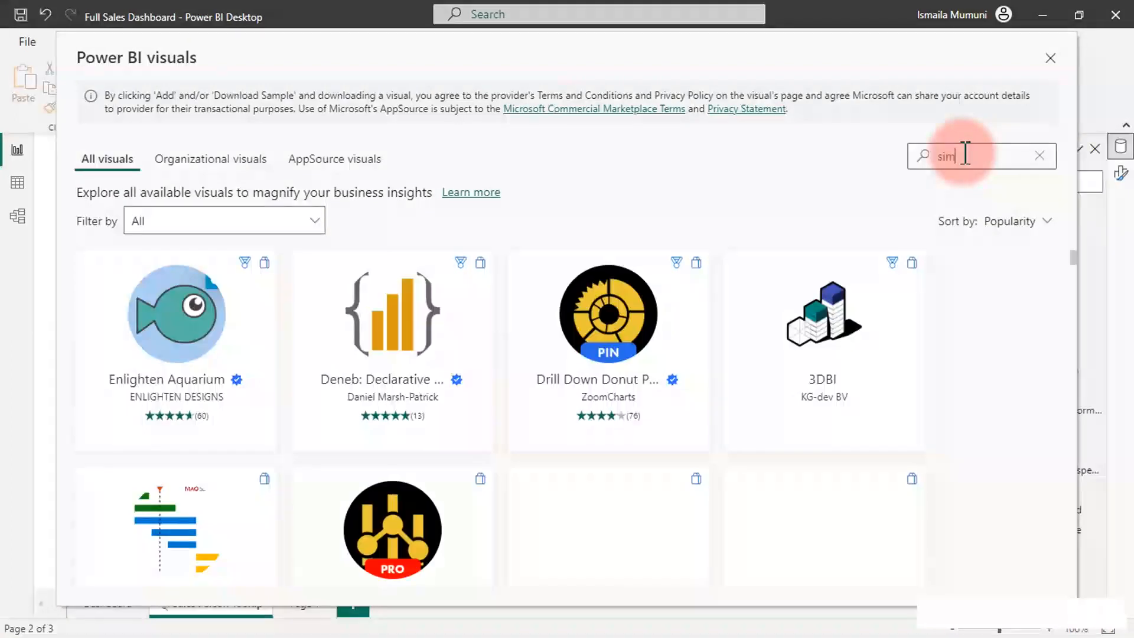
pyautogui.write('plei')
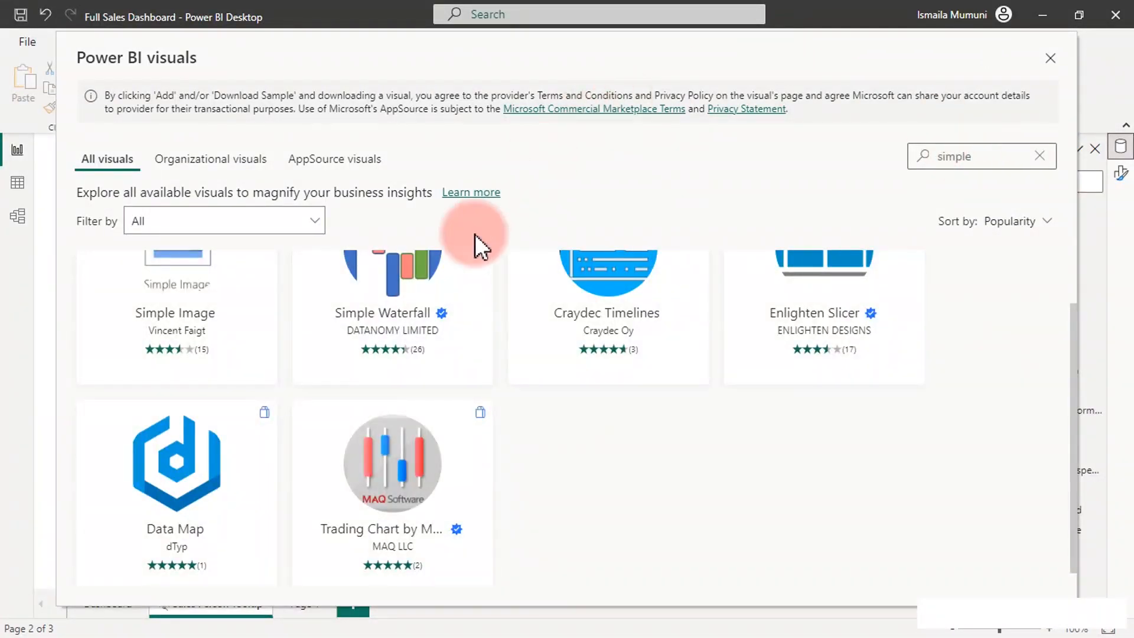
pyautogui.click(216, 287)
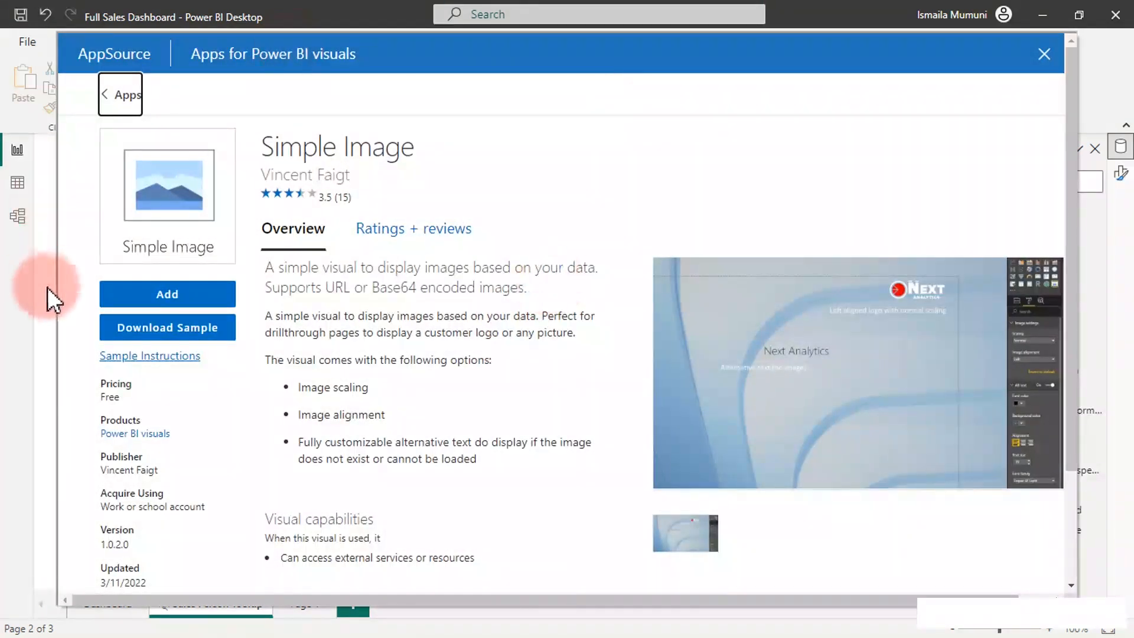
pyautogui.click(135, 300)
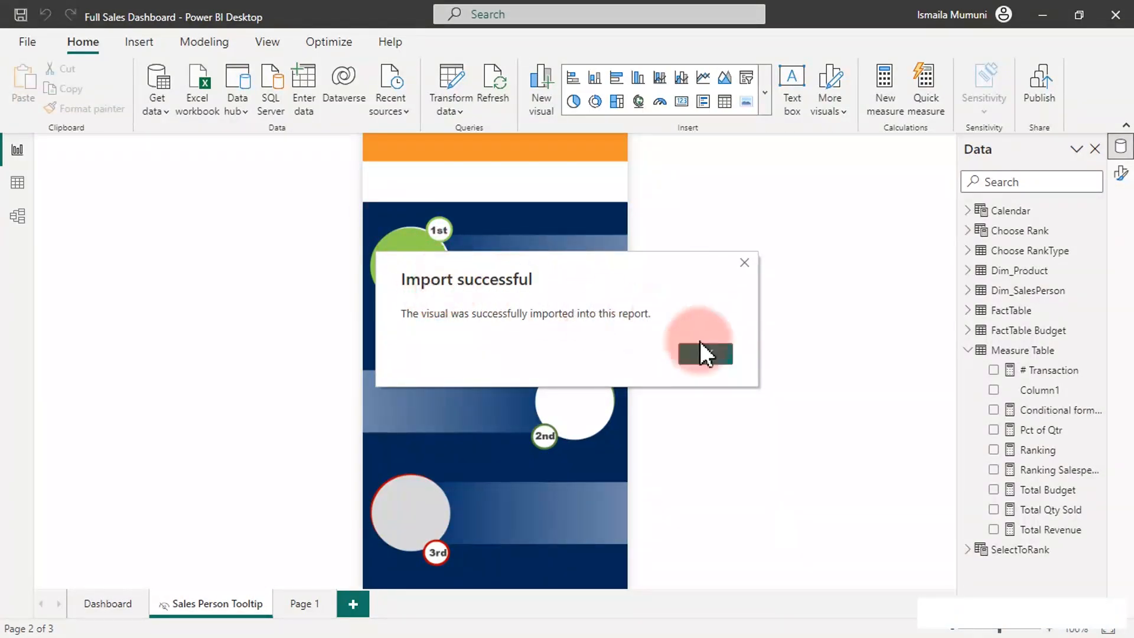
pyautogui.click(706, 355)
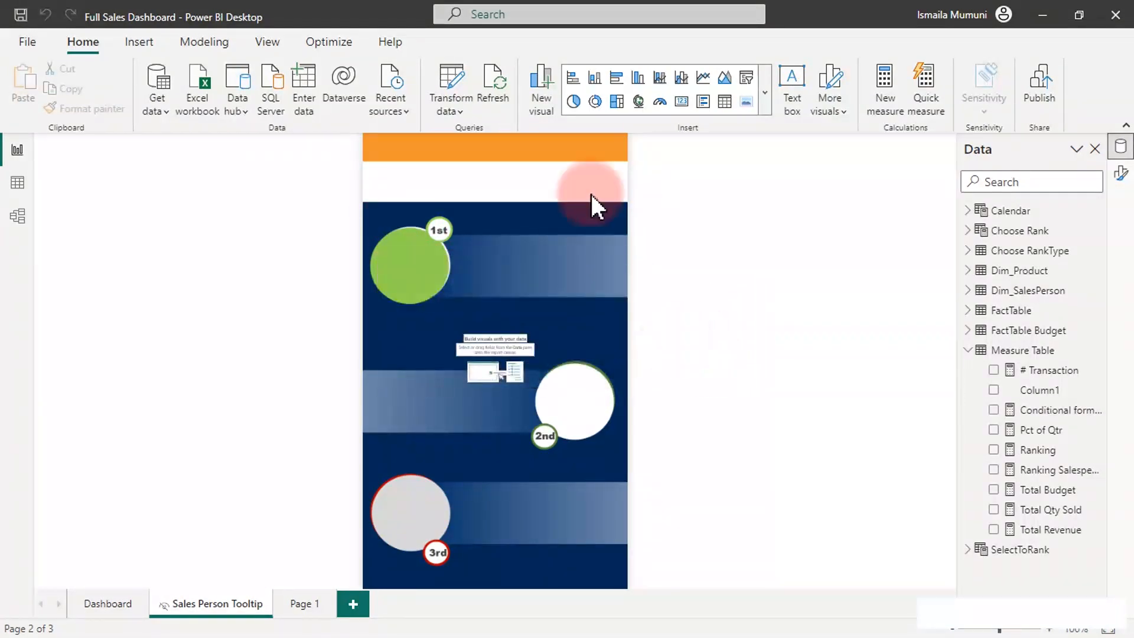
# Step: Insert a Simple Image visual on the tooltip page with the URL field of Dim_SalesPerson as its Image URL
pyautogui.click(748, 102)
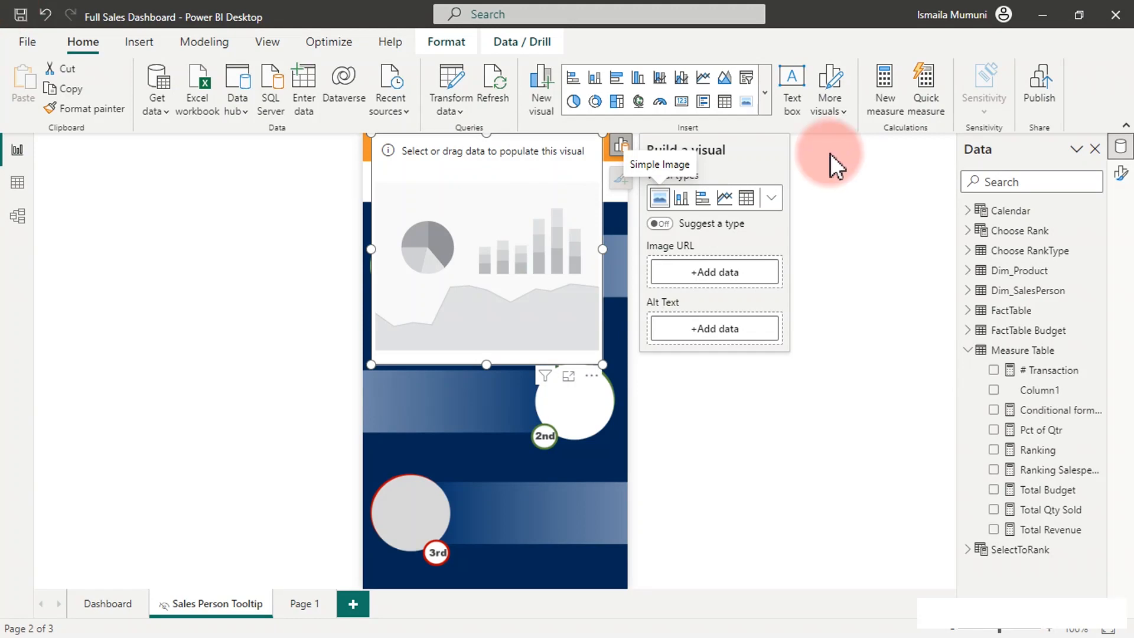
pyautogui.click(734, 277)
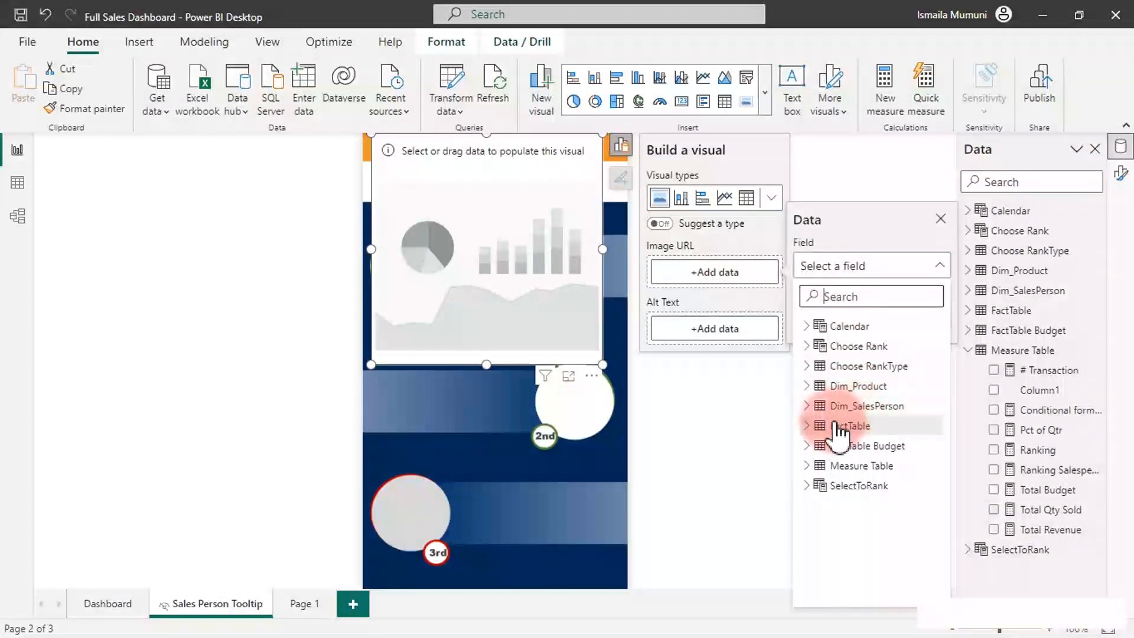
pyautogui.click(808, 406)
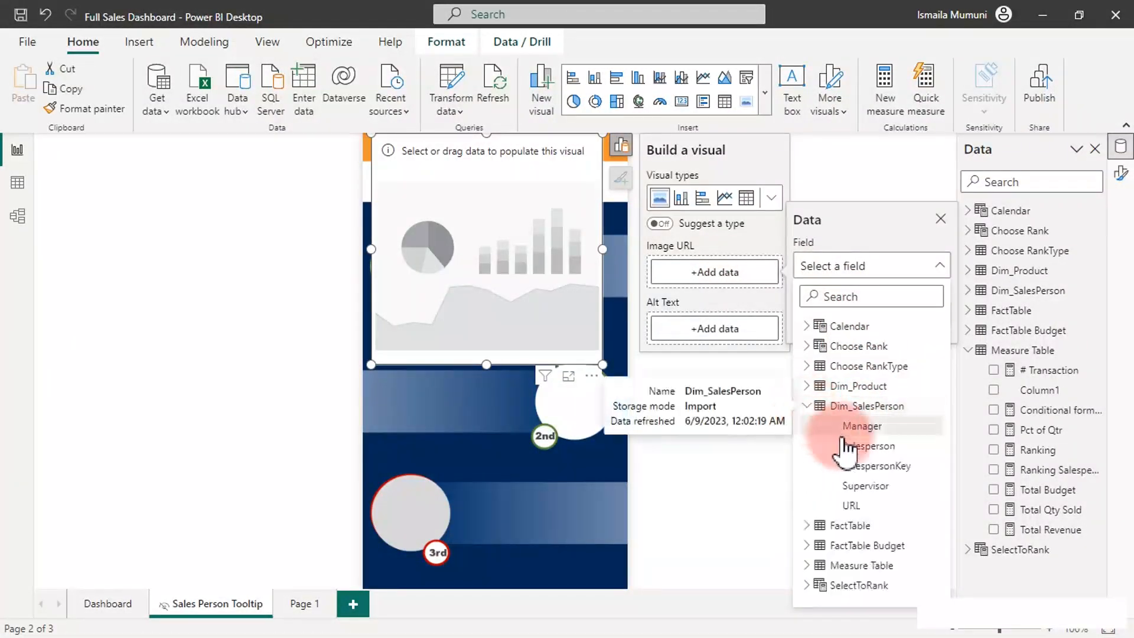
pyautogui.click(856, 506)
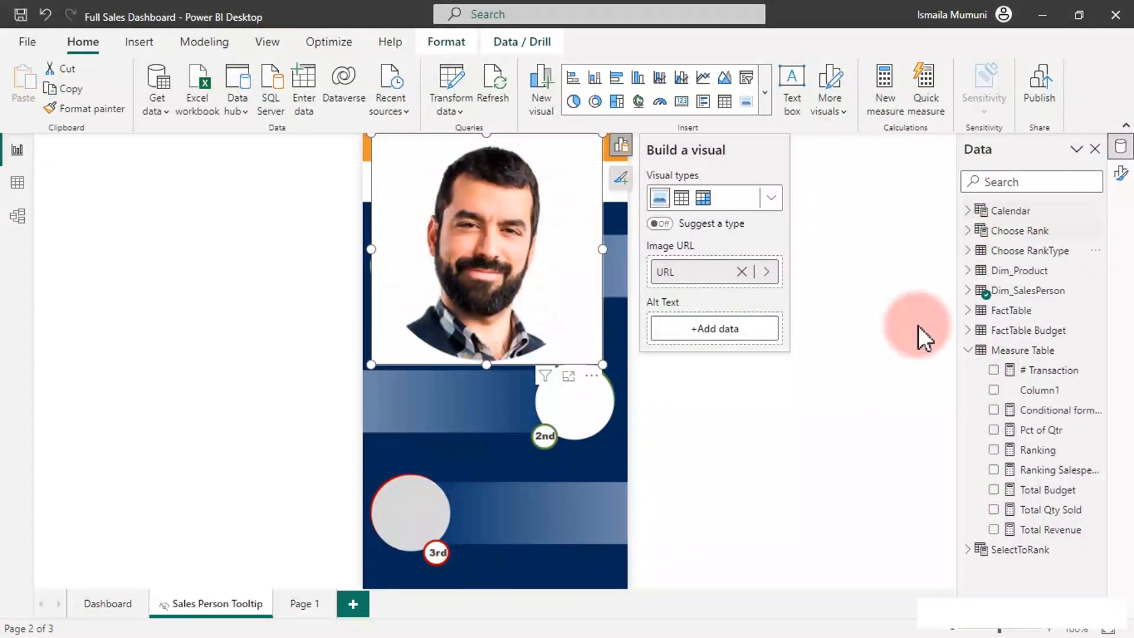
# Step: Turn off the background of the Simple Image visual
pyautogui.click(1120, 173)
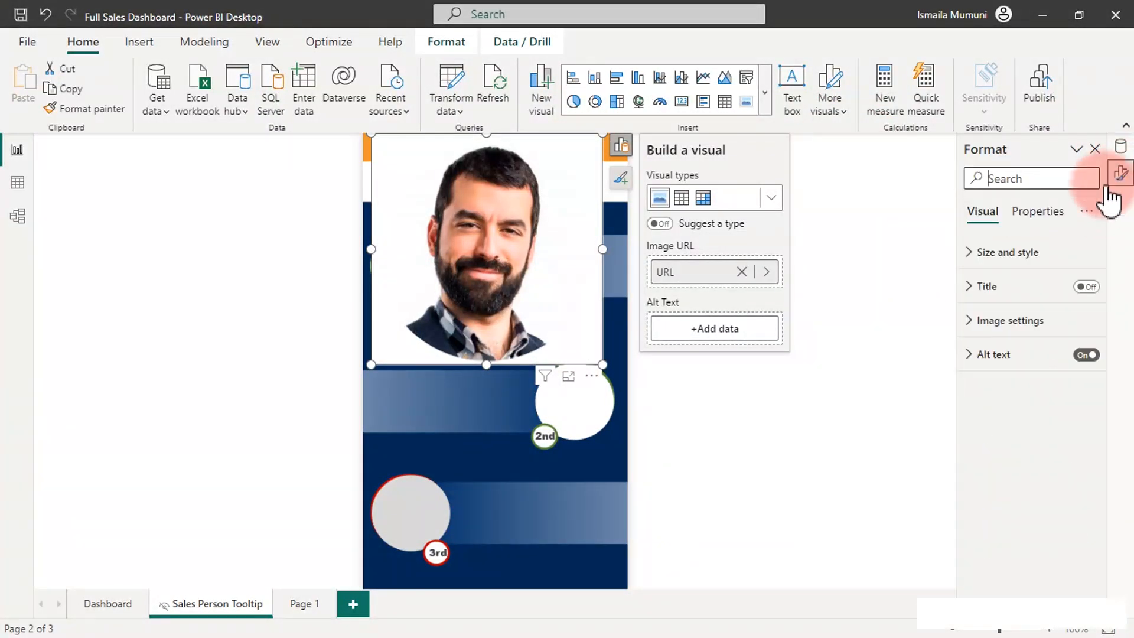
pyautogui.click(998, 254)
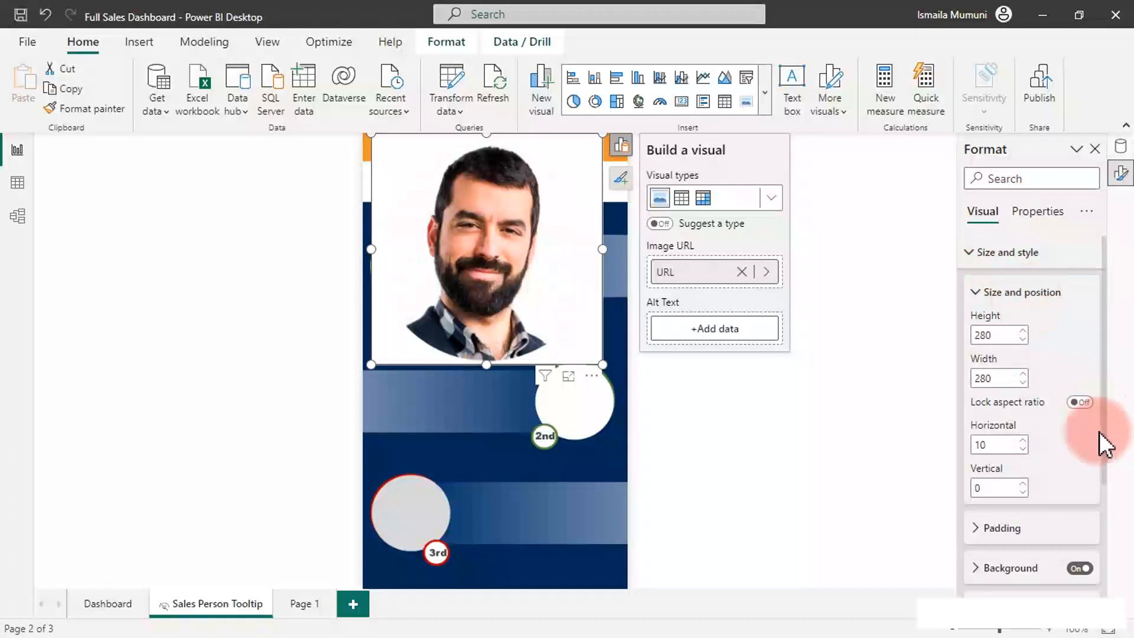
pyautogui.click(1081, 568)
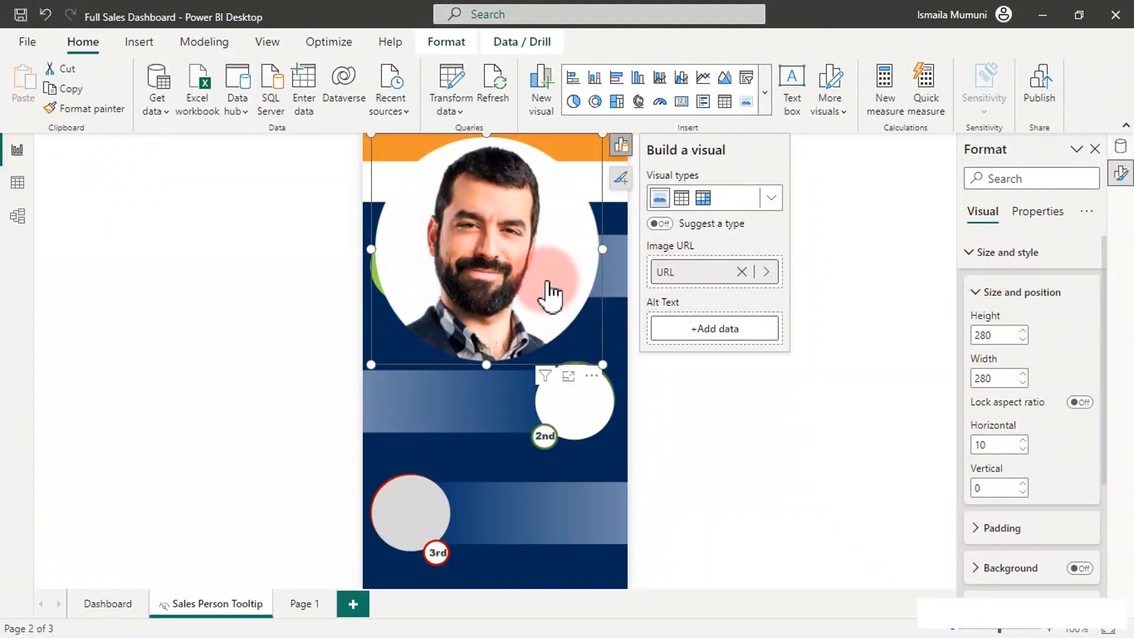
# Step: Shrink the image visual to about 98 wide by 109 high and place it over the green 1st-place circle
pyautogui.moveTo(602, 364); pyautogui.dragTo(444, 311)
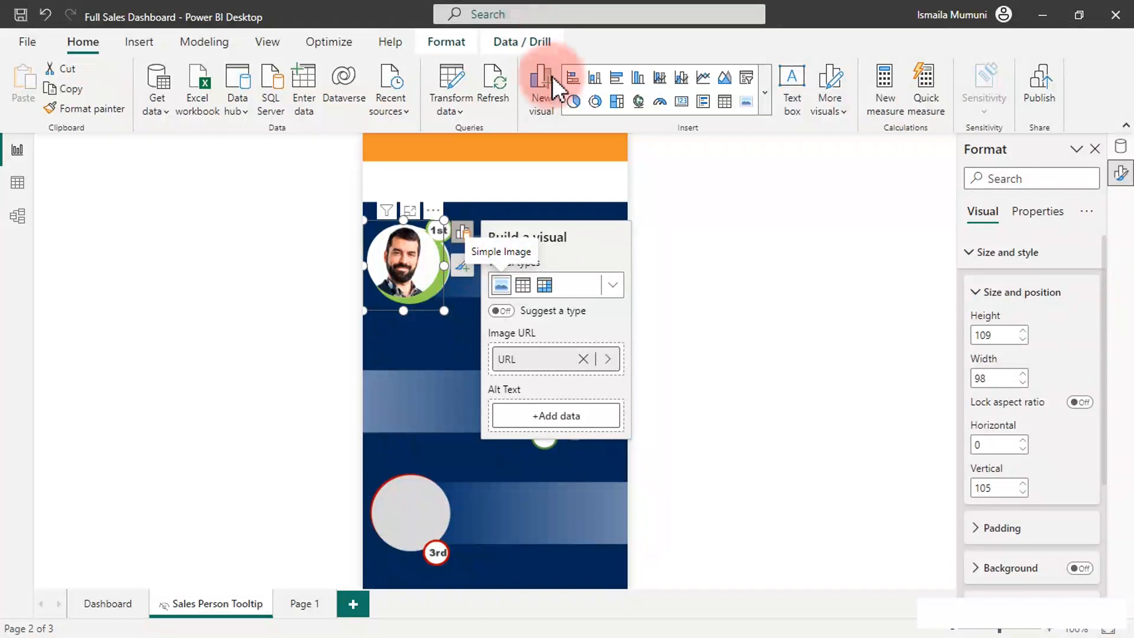
pyautogui.click(440, 214)
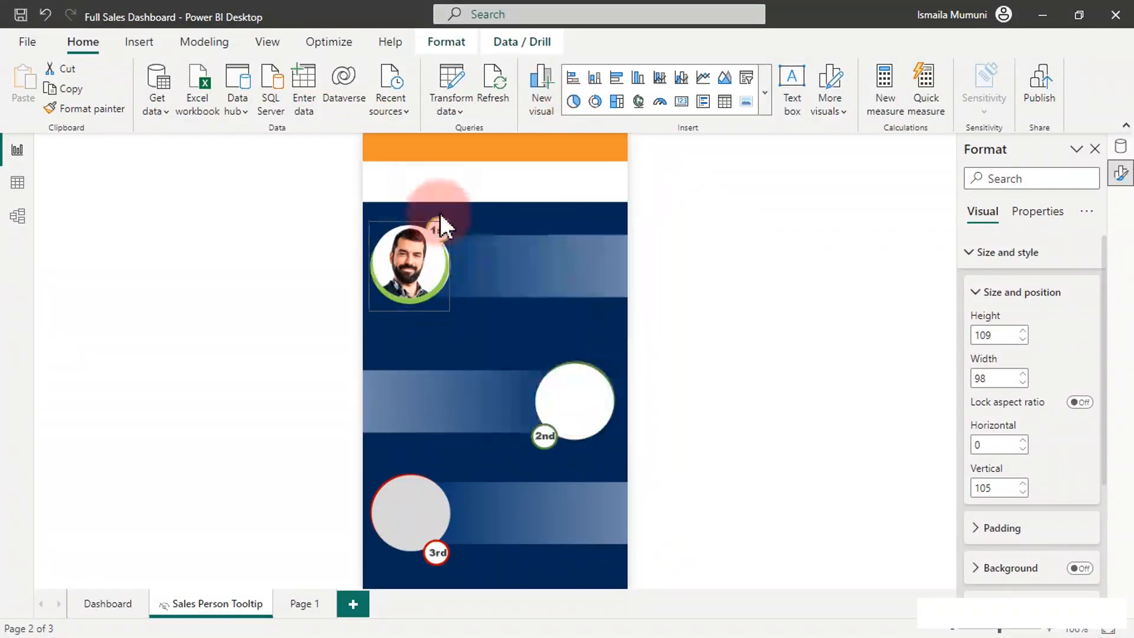
pyautogui.moveTo(441, 214); pyautogui.dragTo(441, 218)
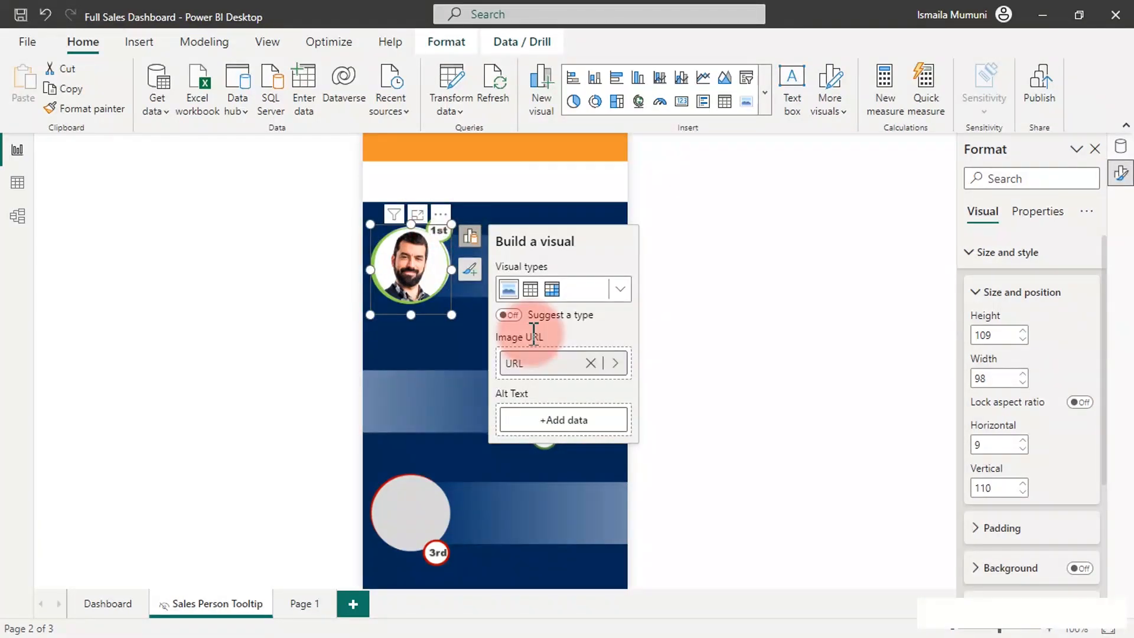
pyautogui.click(565, 190)
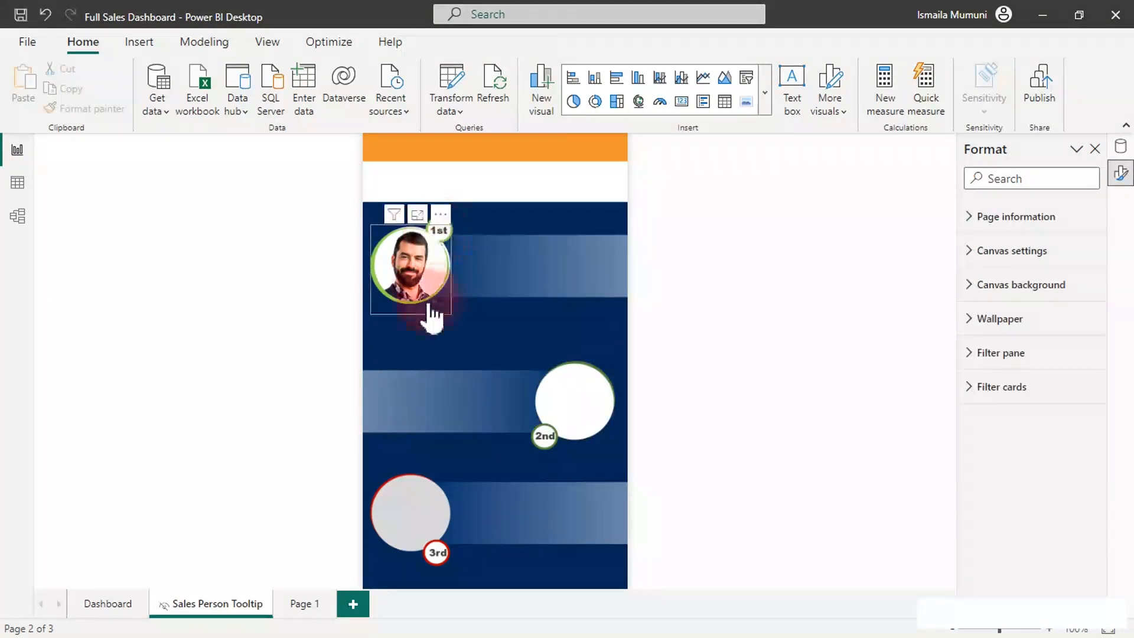
pyautogui.click(448, 313)
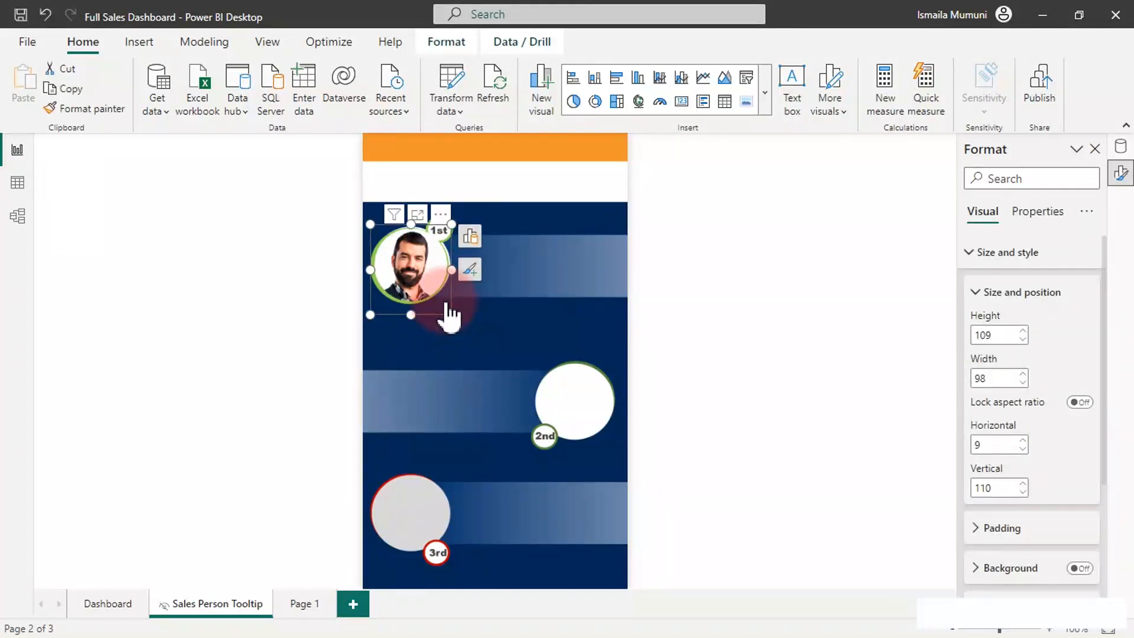
# Step: Filter the 1st-place image visual to show only items whose Ranking Salesperson value is 1
pyautogui.click(260, 37)
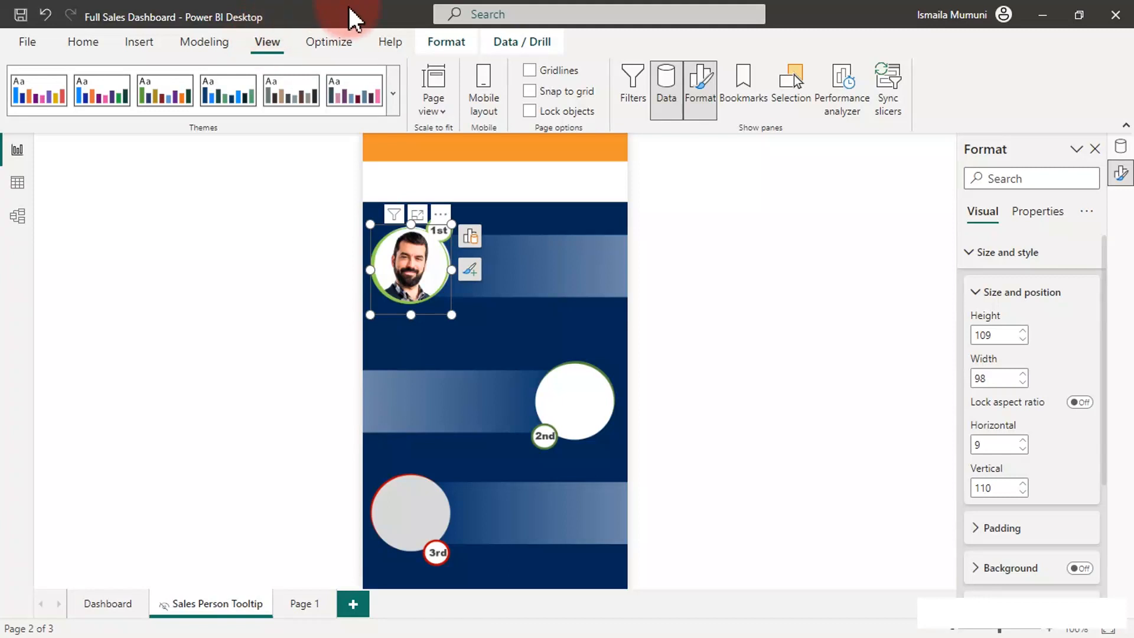
pyautogui.click(630, 81)
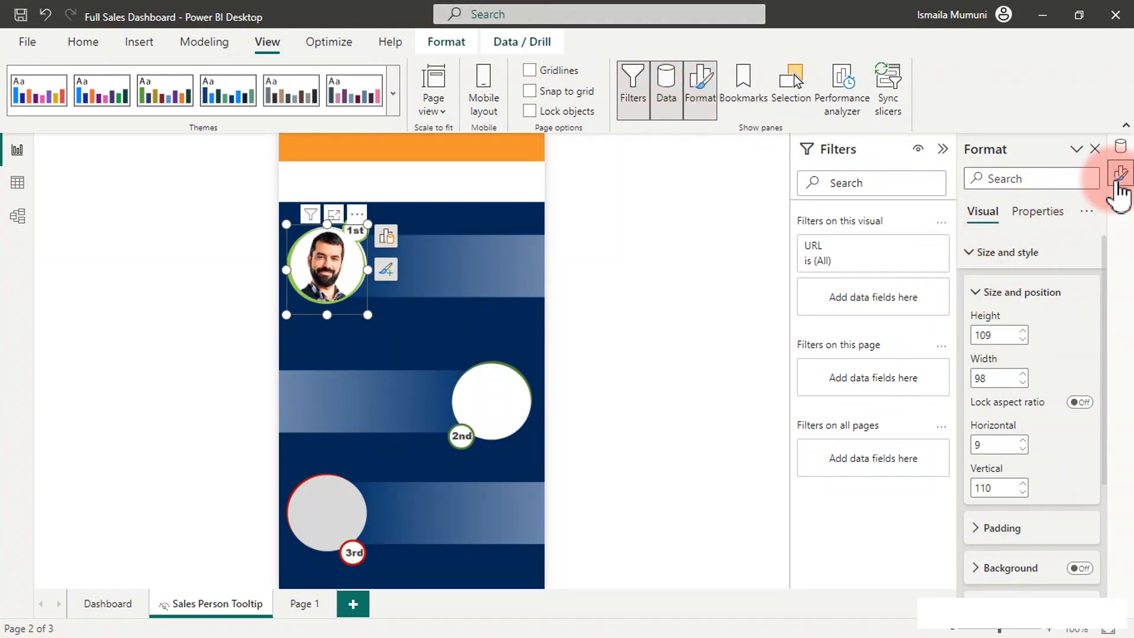
pyautogui.click(1120, 148)
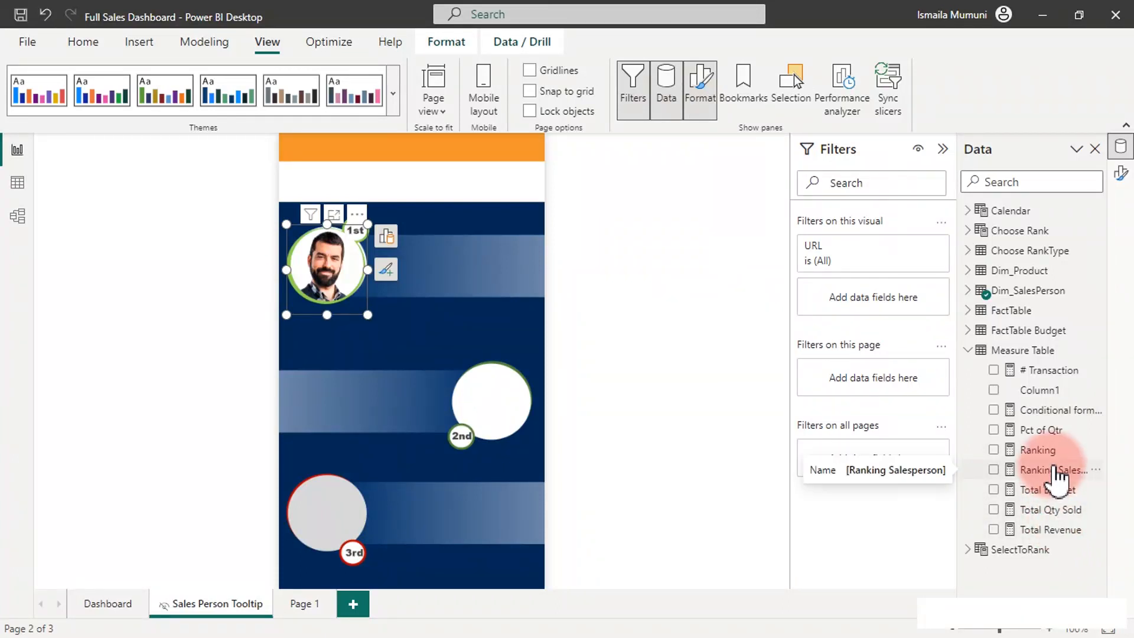
pyautogui.moveTo(1055, 471); pyautogui.dragTo(884, 288)
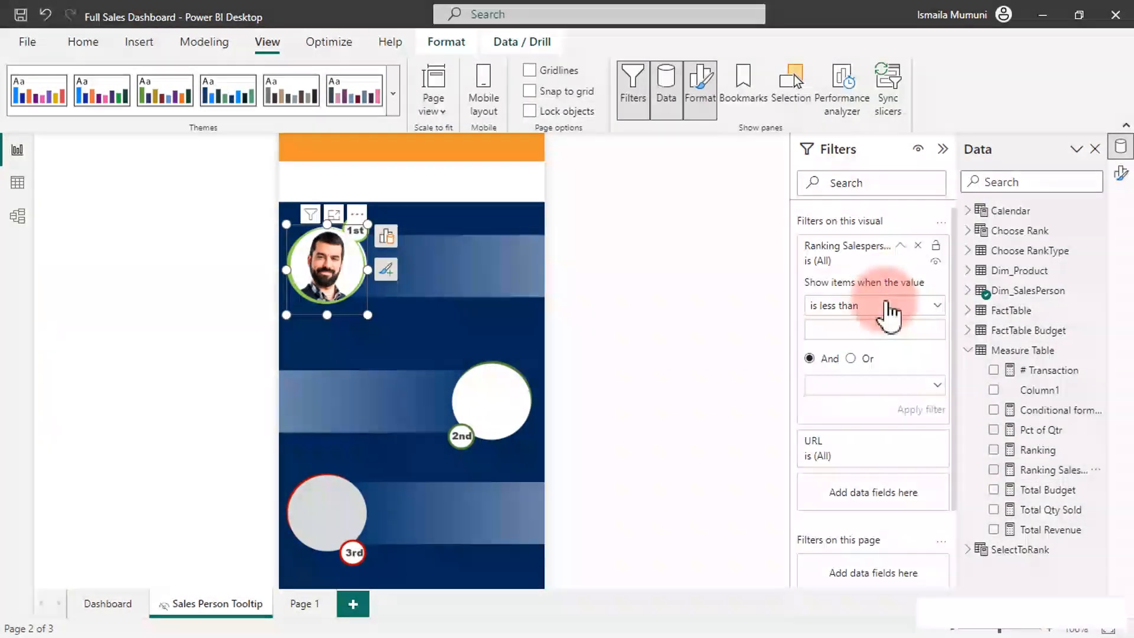
pyautogui.click(877, 305)
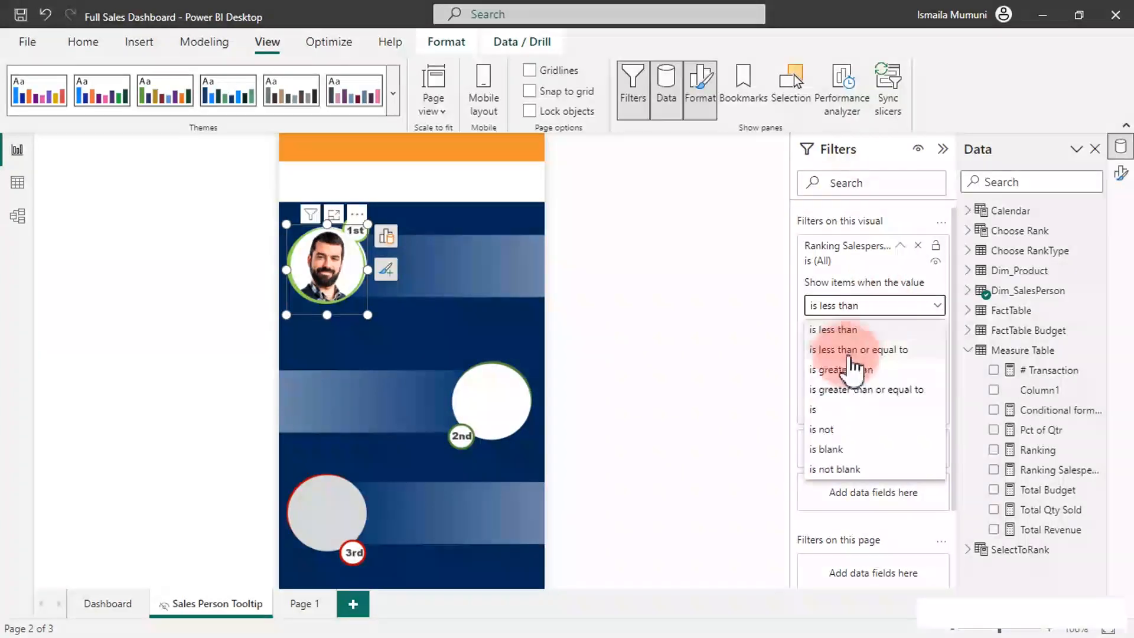
pyautogui.click(824, 410)
pyautogui.click(845, 330)
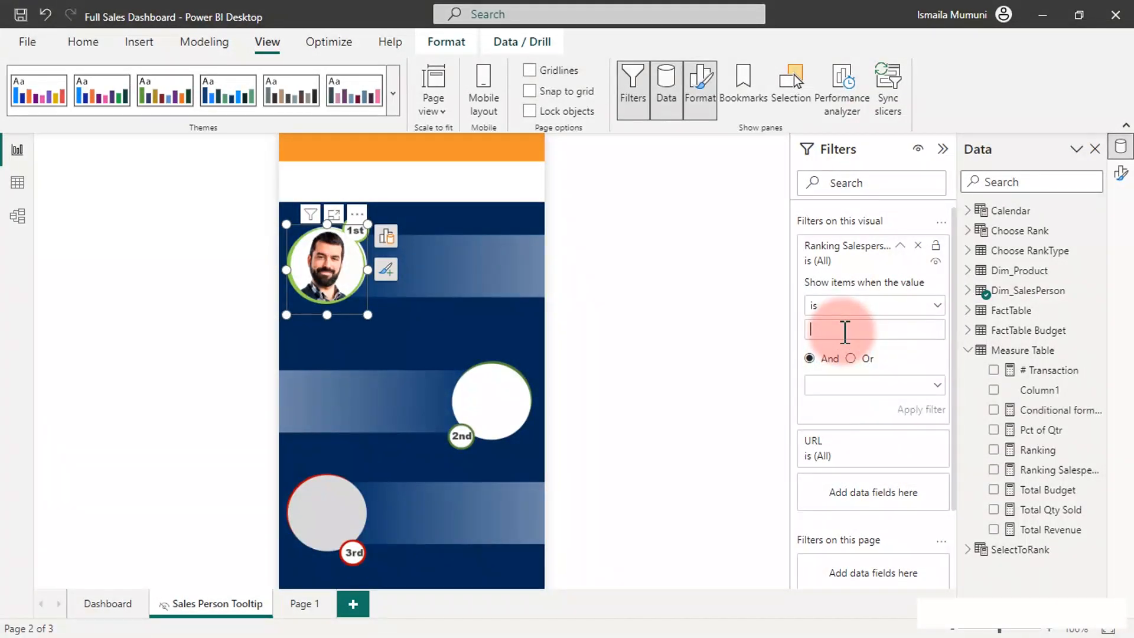
pyautogui.write('1')
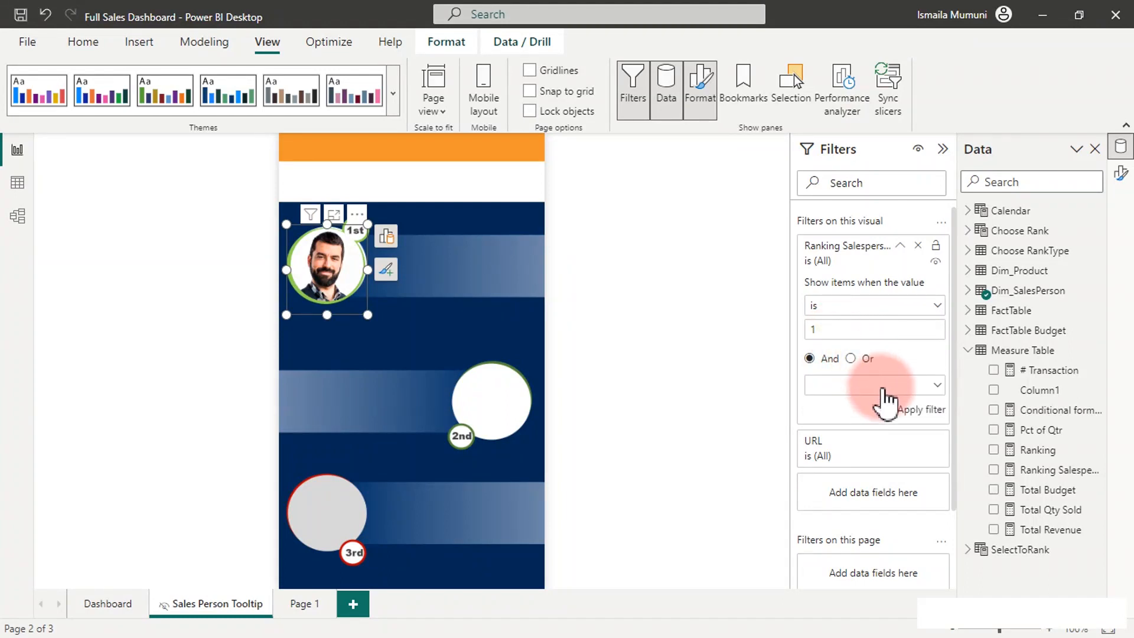
pyautogui.click(916, 410)
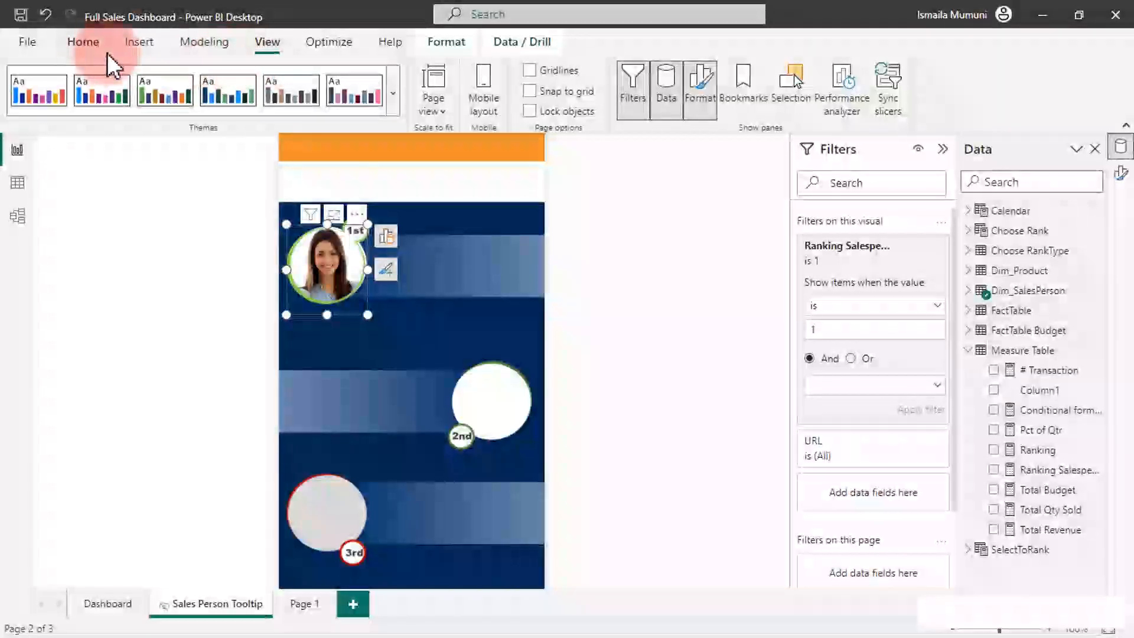
# Step: Duplicate the 1st-place image visual and position the copy over the white 2nd-place circle
pyautogui.click(87, 48)
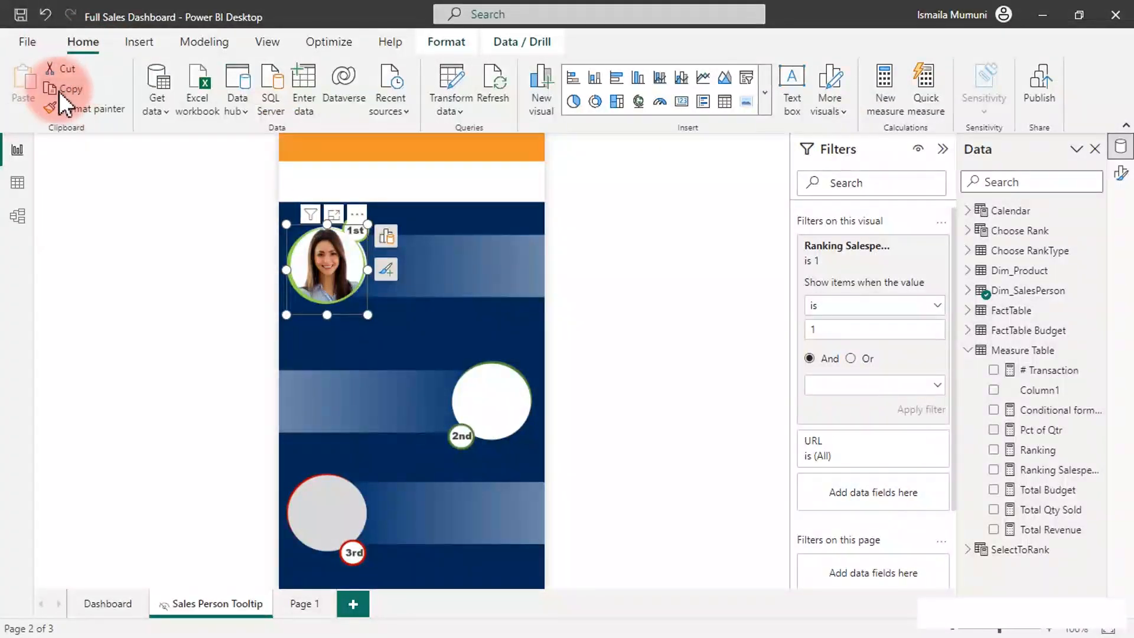
pyautogui.click(23, 83)
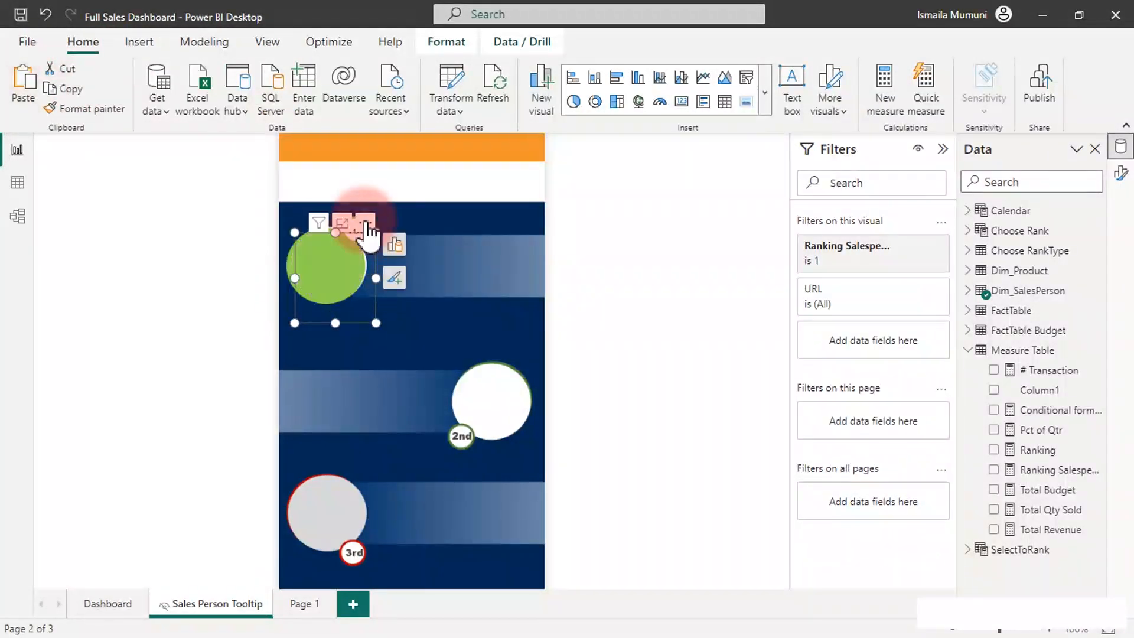
pyautogui.click(509, 370)
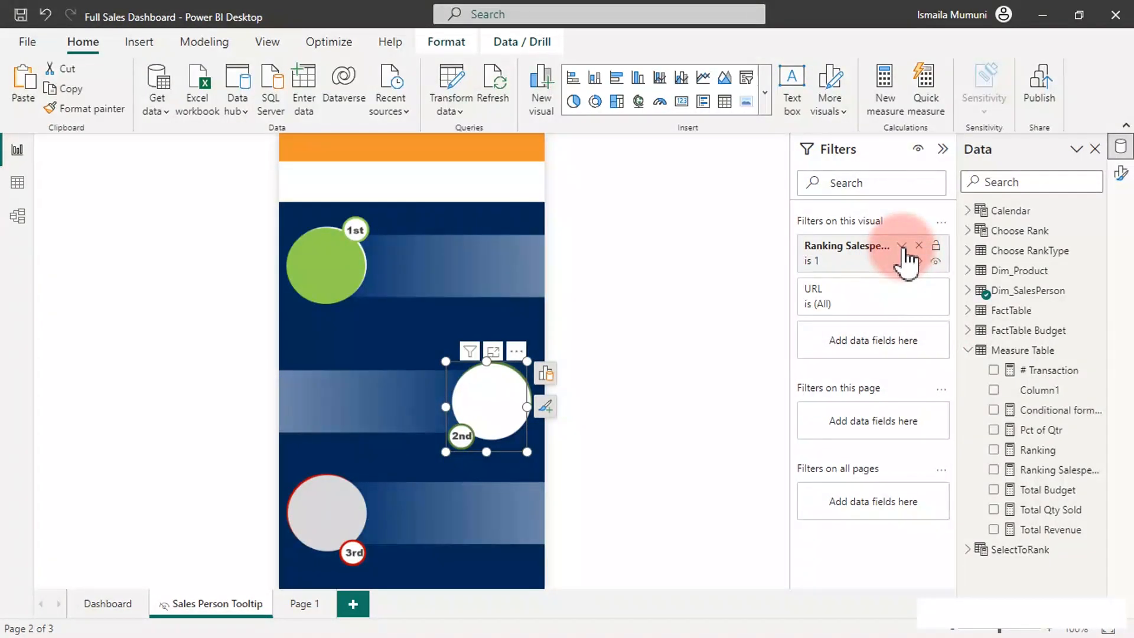
# Step: Change the Ranking Salesperson filter of the 2nd-place image visual to "is 2" and apply it
pyautogui.click(902, 245)
pyautogui.click(867, 326)
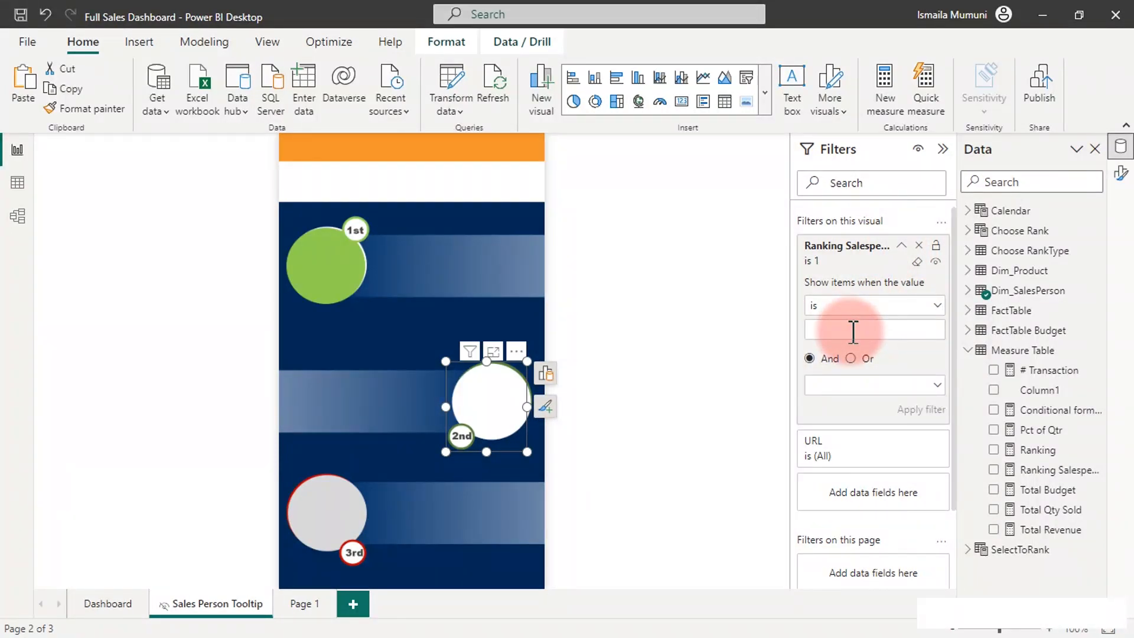
pyautogui.write('2')
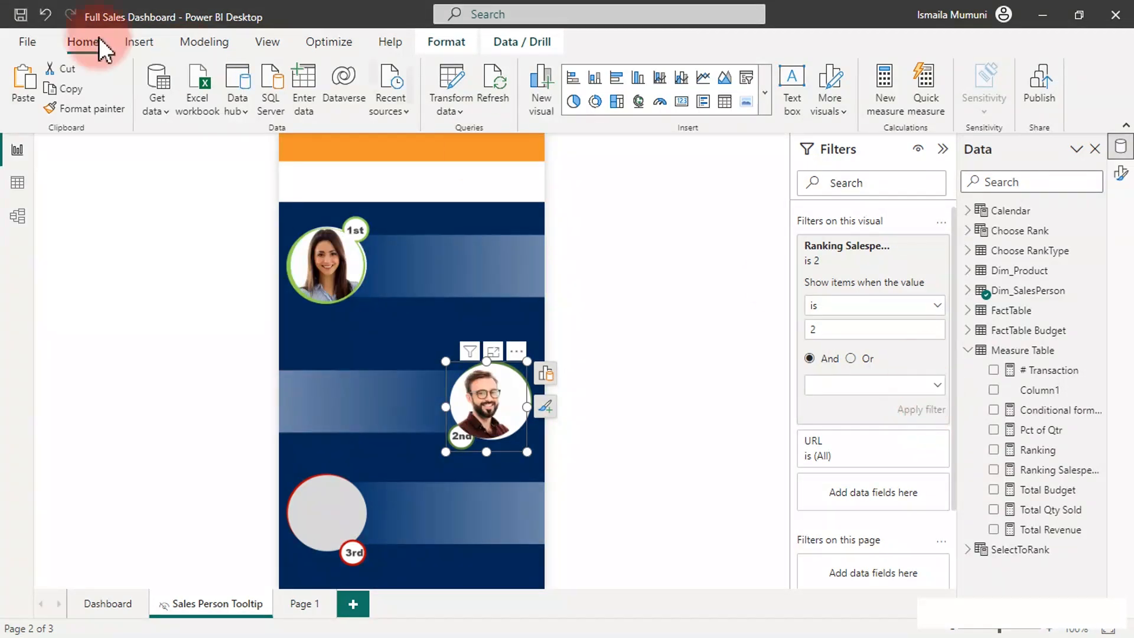
# Step: Paste a copy of the 1st-place image visual over the 3rd-place circle and set its Ranking Salesperson filter to "is 3"
pyautogui.click(24, 83)
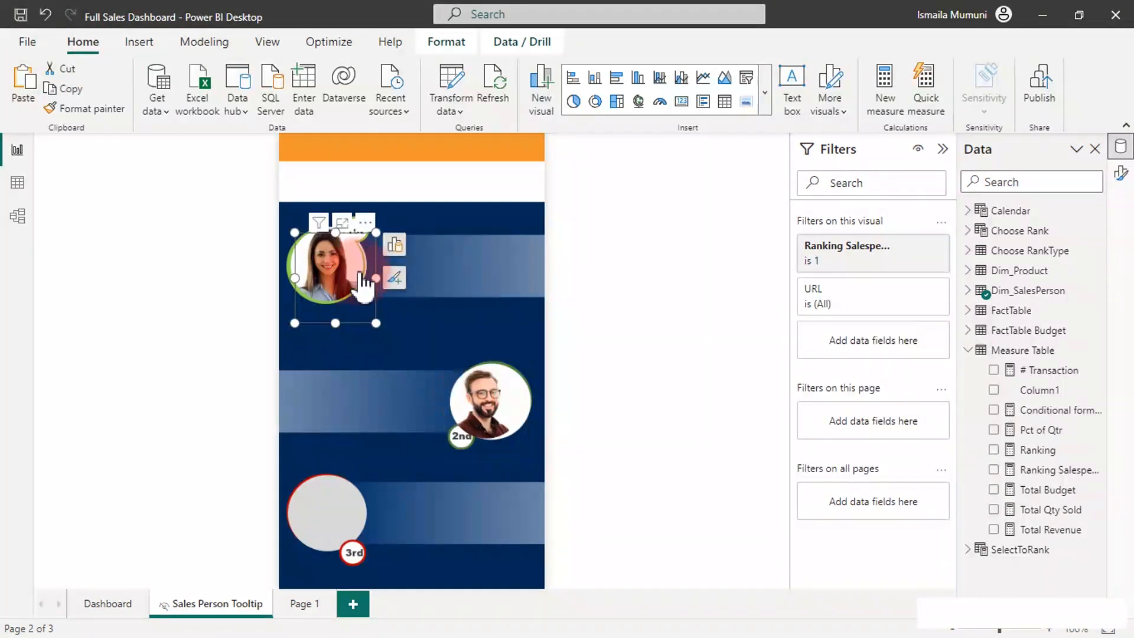
pyautogui.moveTo(366, 222); pyautogui.dragTo(363, 460)
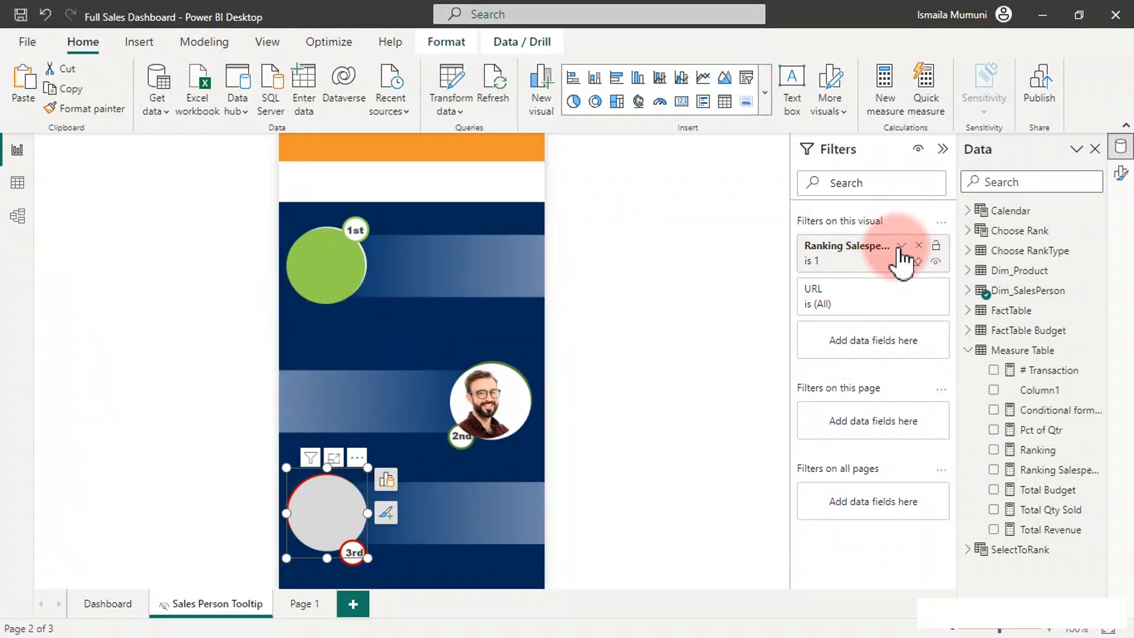
pyautogui.click(901, 246)
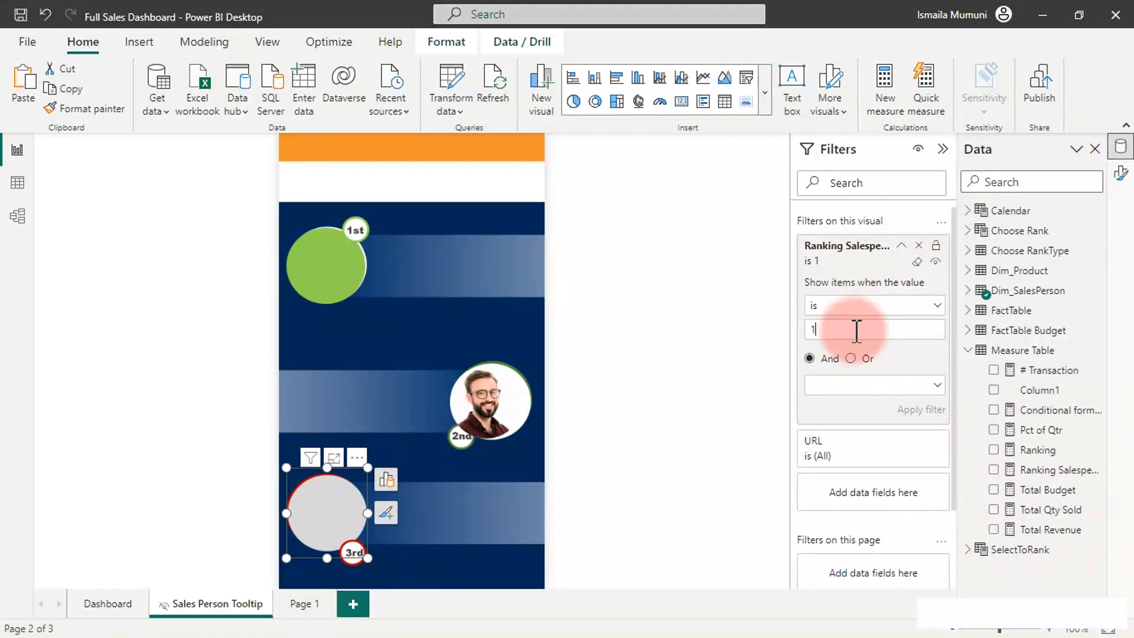
pyautogui.press('BackSpace')
pyautogui.write('3')
pyautogui.click(933, 410)
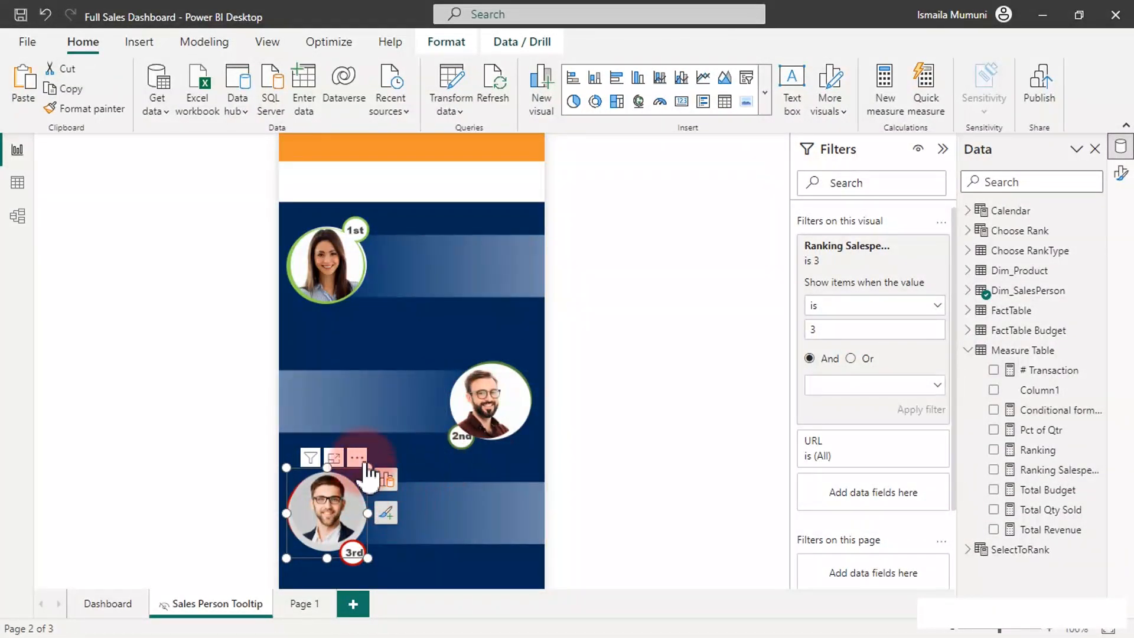
# Step: Nudge the 3rd-place and 2nd-place image visuals so each photo lines up with its circle
pyautogui.moveTo(359, 462); pyautogui.dragTo(356, 455)
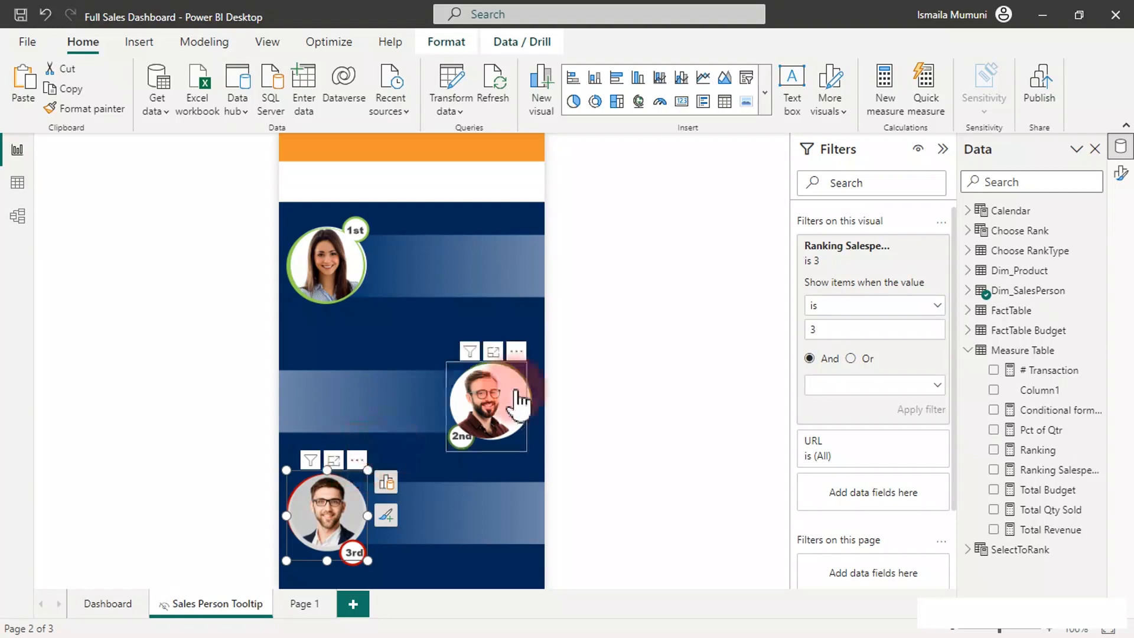
pyautogui.click(516, 351)
pyautogui.click(523, 335)
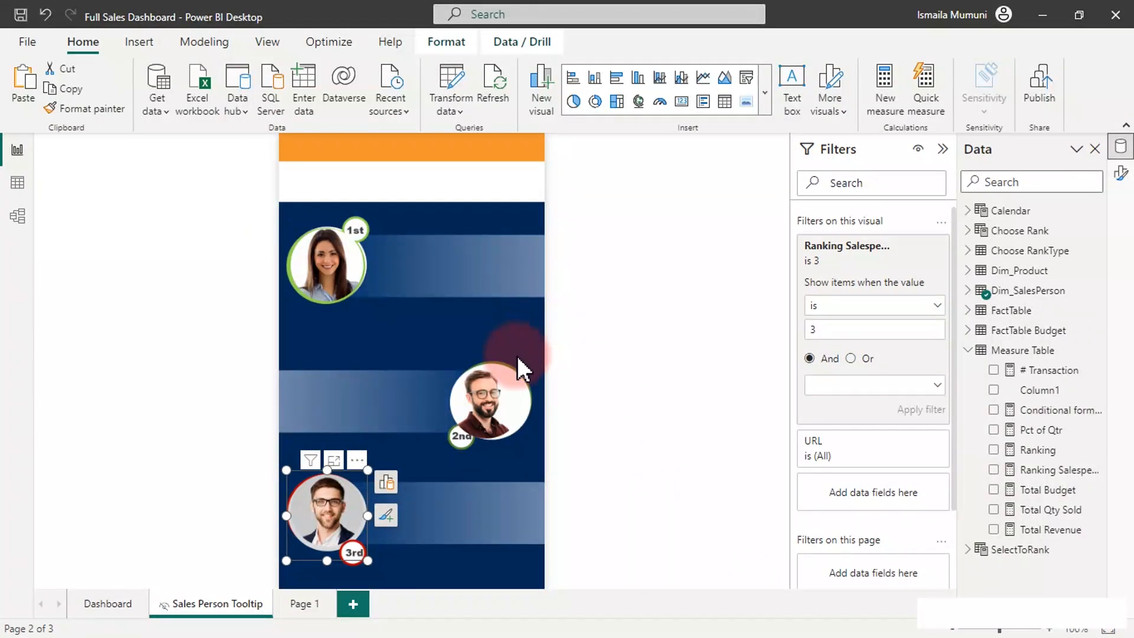
pyautogui.moveTo(519, 350); pyautogui.dragTo(524, 351)
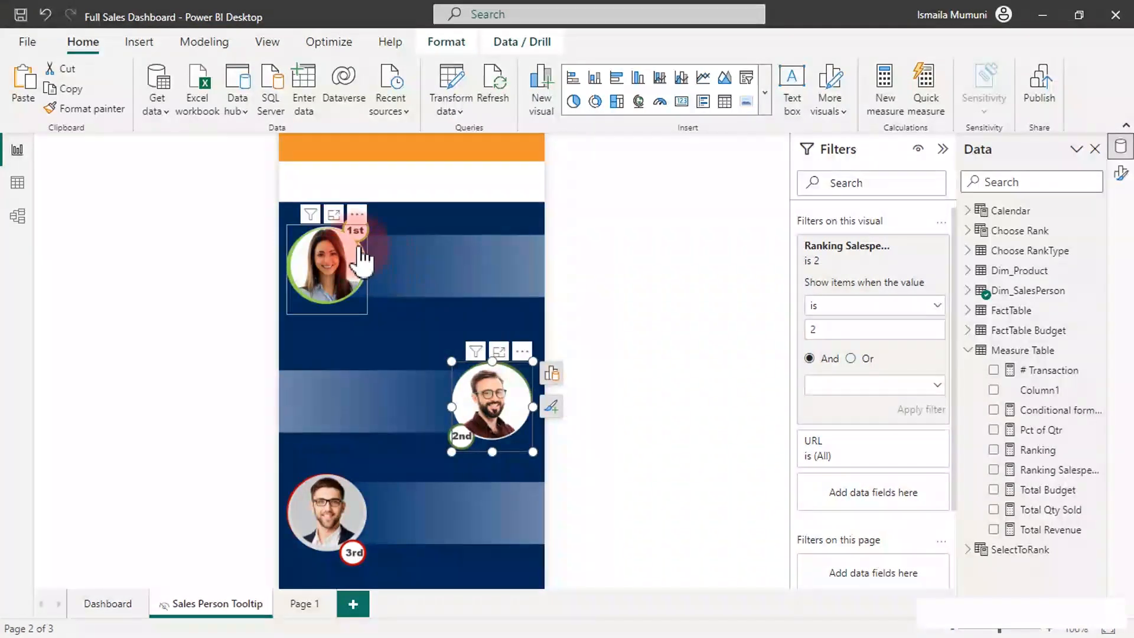
pyautogui.click(555, 245)
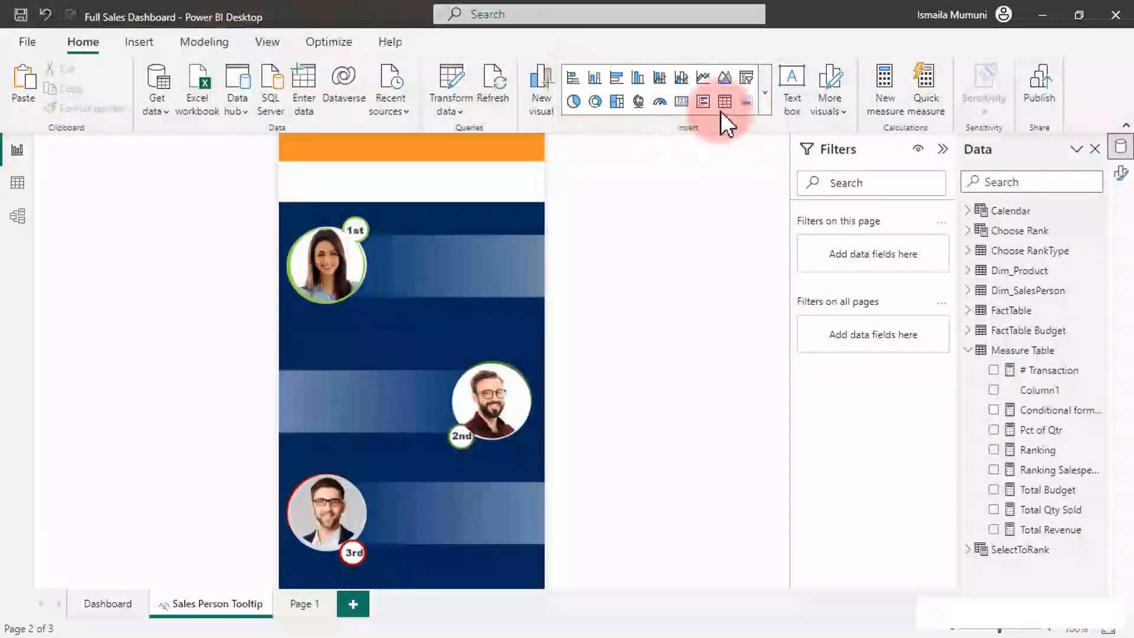
# Step: Insert a multi-row card and fit it on the gradient bar beside the 1st-place image, about 211 wide by 72 high
pyautogui.click(764, 94)
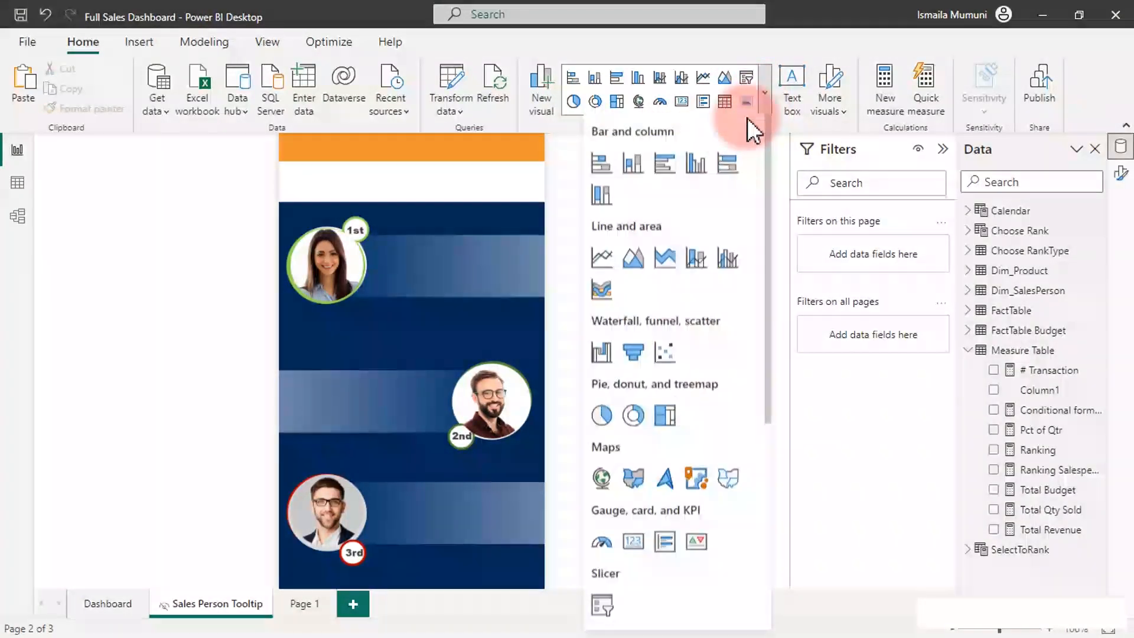
pyautogui.scroll(-3, 700, 391)
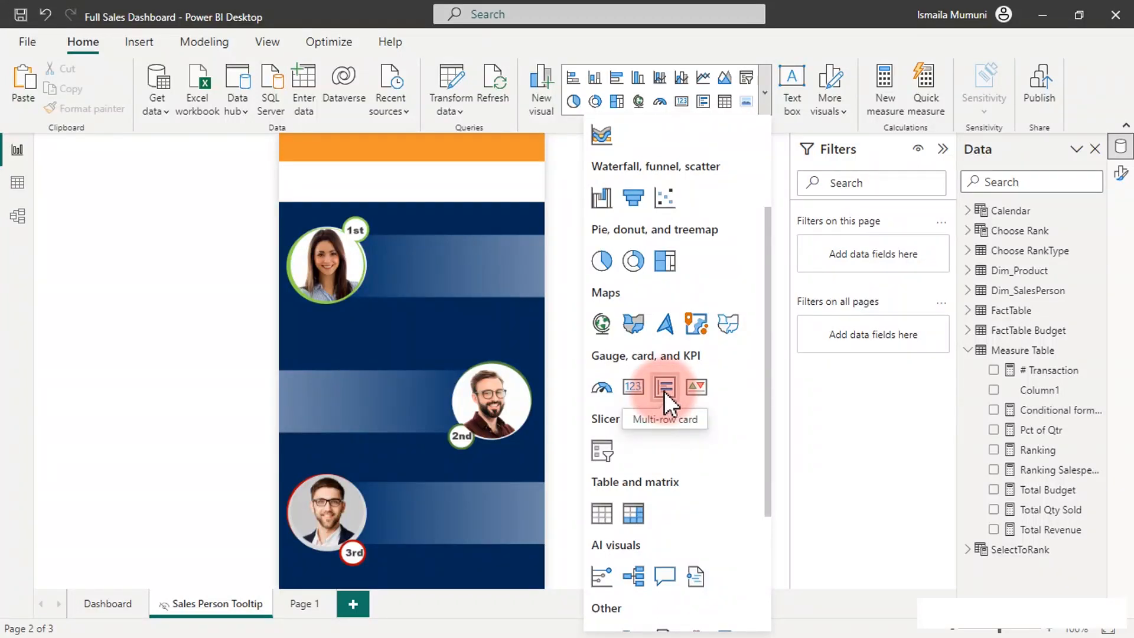
pyautogui.click(664, 387)
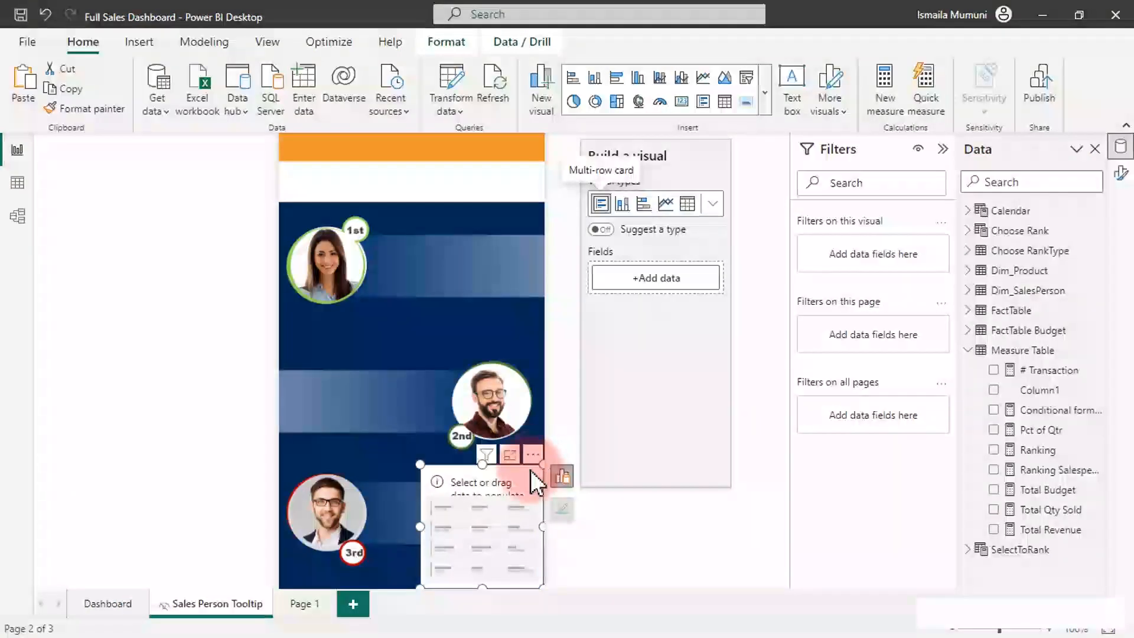
pyautogui.moveTo(530, 469); pyautogui.dragTo(494, 231)
pyautogui.moveTo(492, 360); pyautogui.dragTo(541, 296)
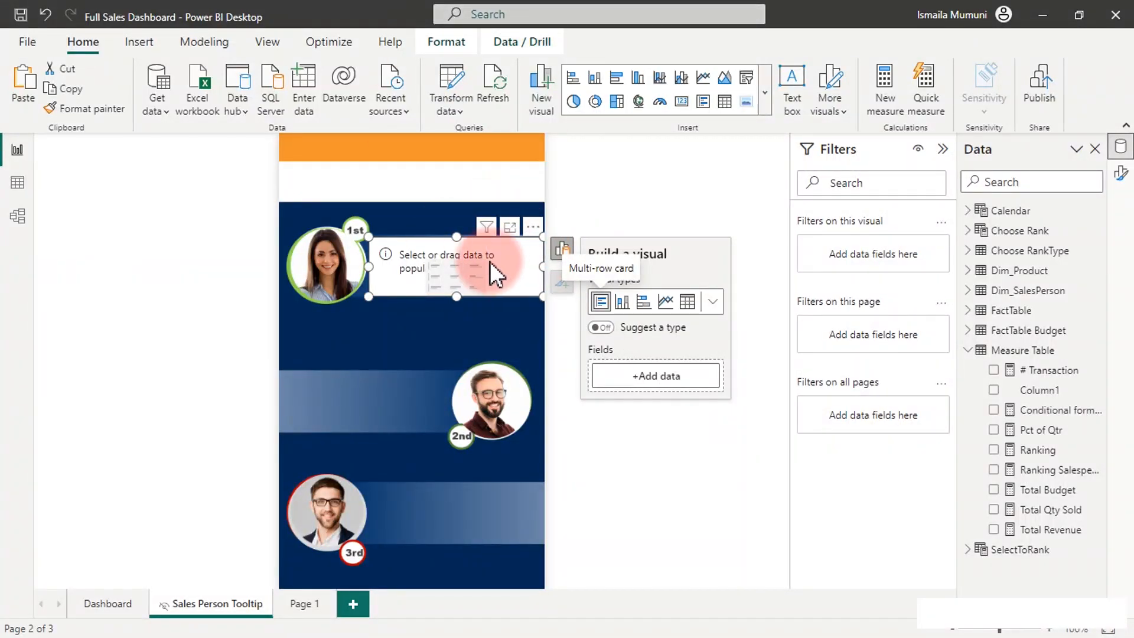
pyautogui.moveTo(487, 236)
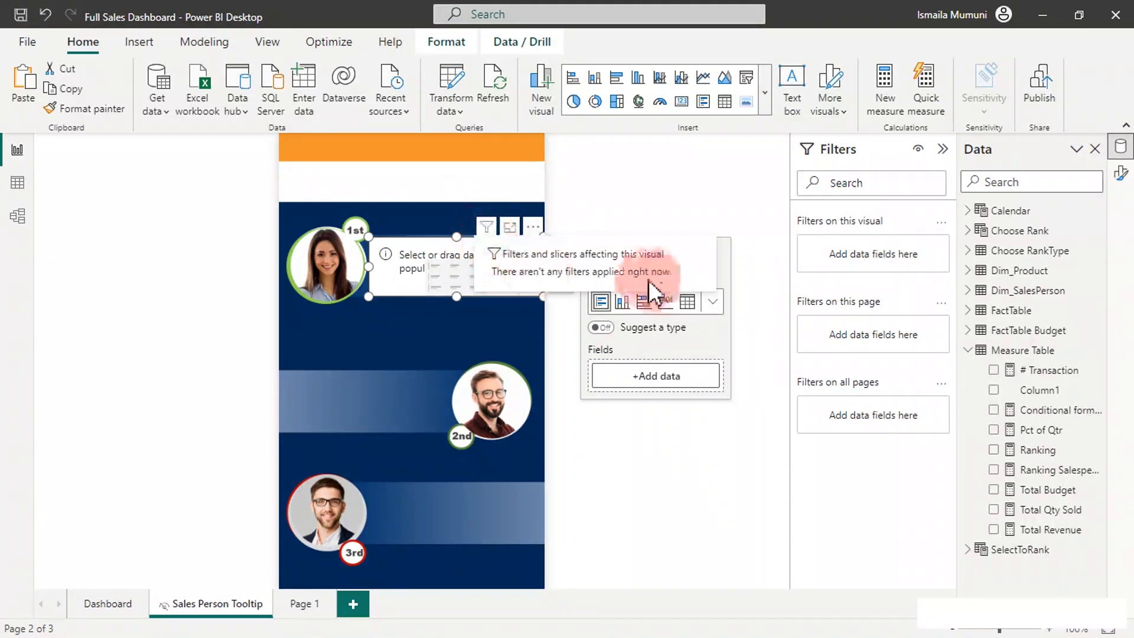
# Step: Add the Salesperson field from Dim_SalesPerson and the Total Revenue measure from Measure Table to the multi-row card
pyautogui.click(668, 374)
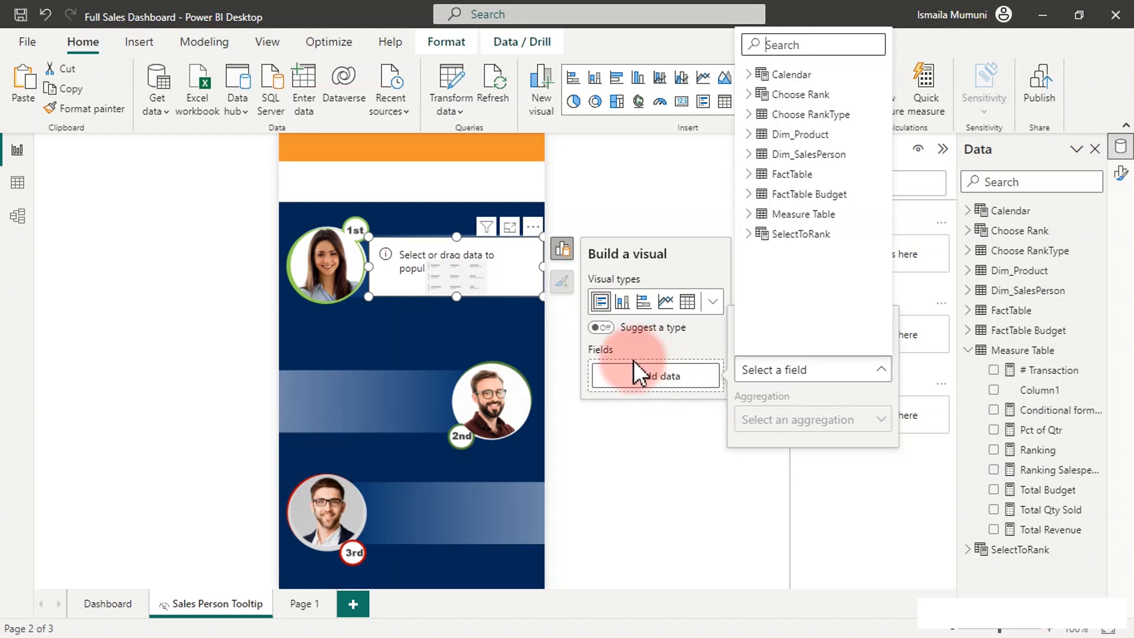
pyautogui.click(749, 154)
pyautogui.click(788, 194)
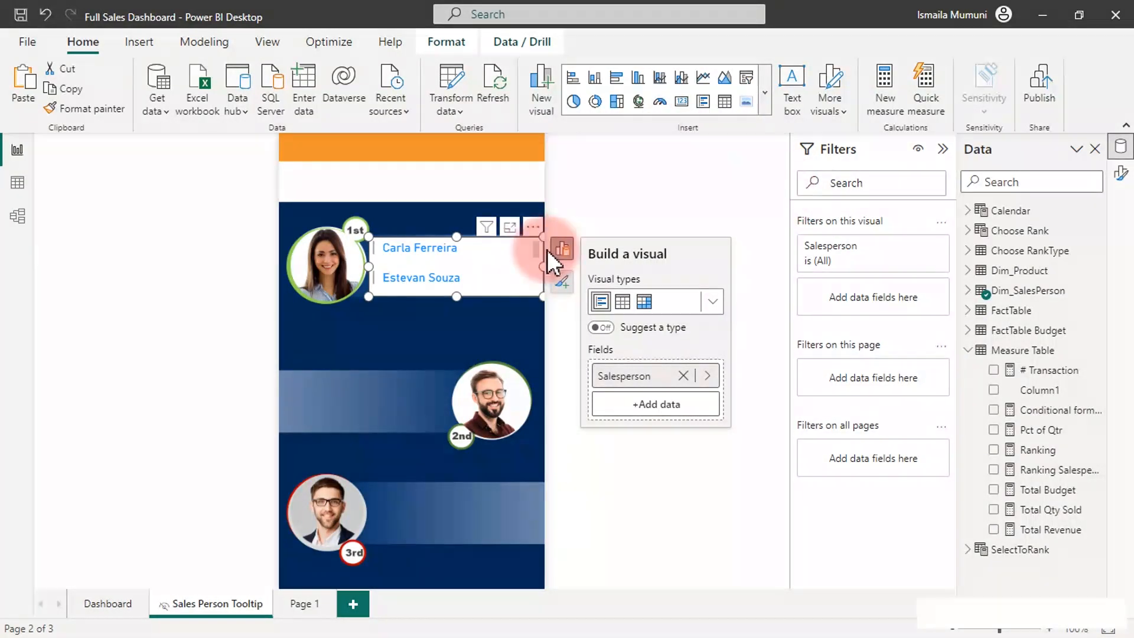
pyautogui.click(699, 410)
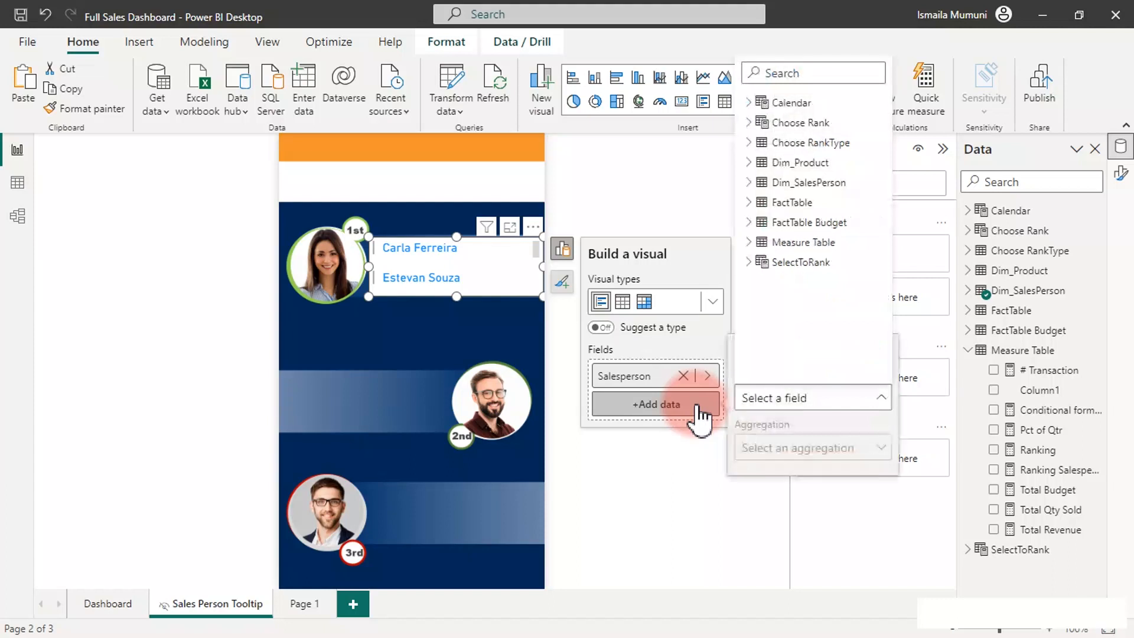
pyautogui.click(751, 241)
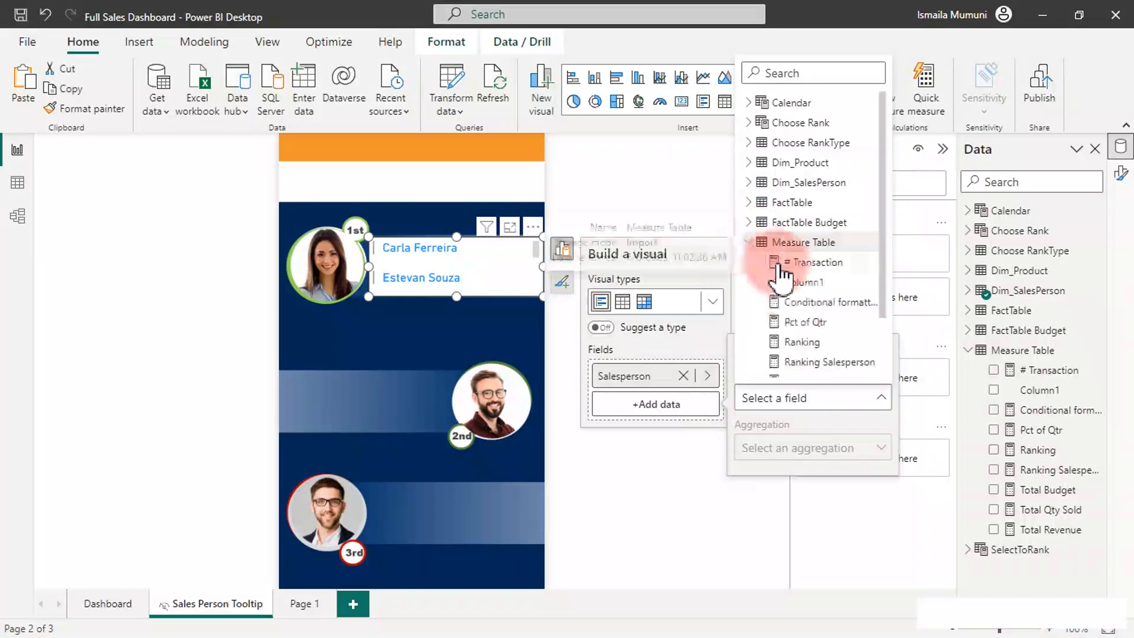
pyautogui.scroll(-3, 823, 349)
pyautogui.click(814, 354)
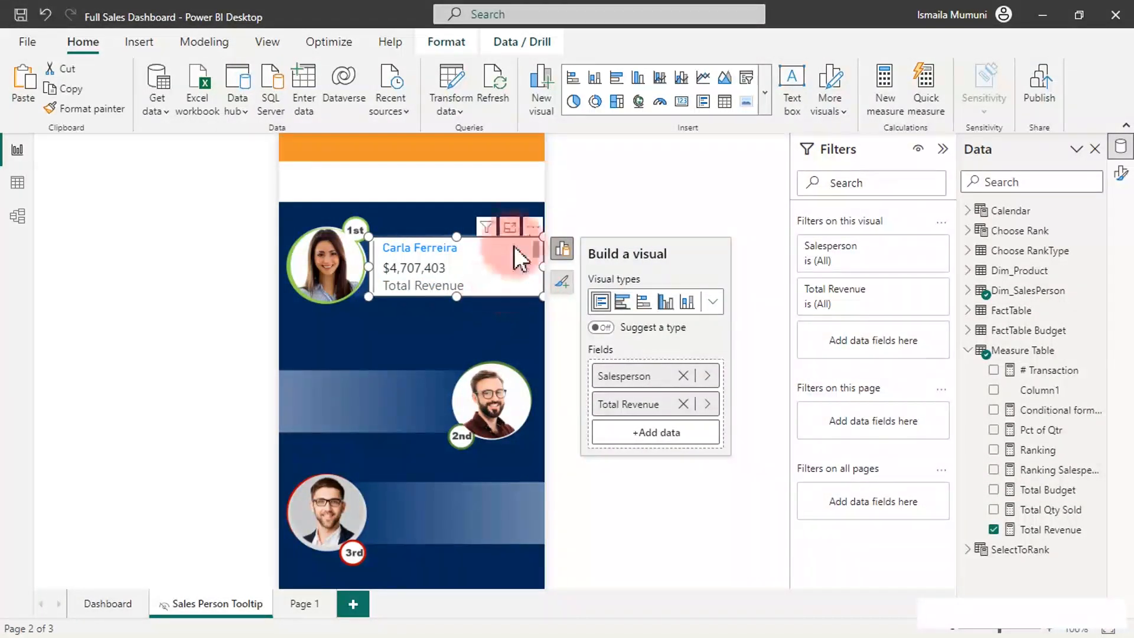
# Step: Filter the multi-row card to show only items whose Ranking Salesperson value is 1, using focus mode, and return to the report
pyautogui.click(511, 227)
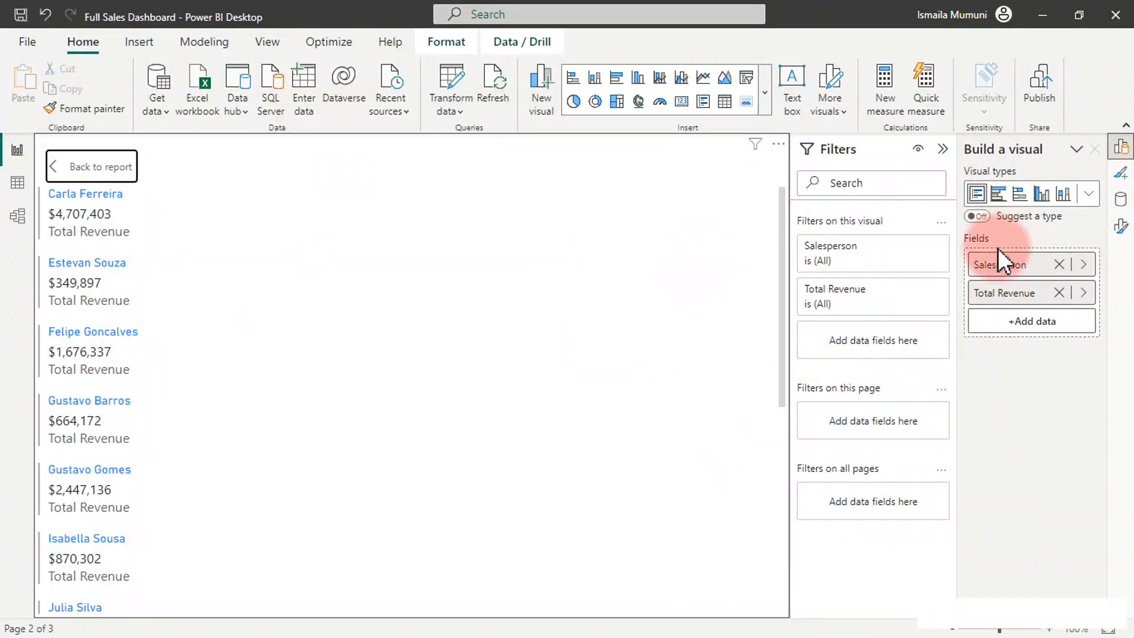
pyautogui.click(1120, 199)
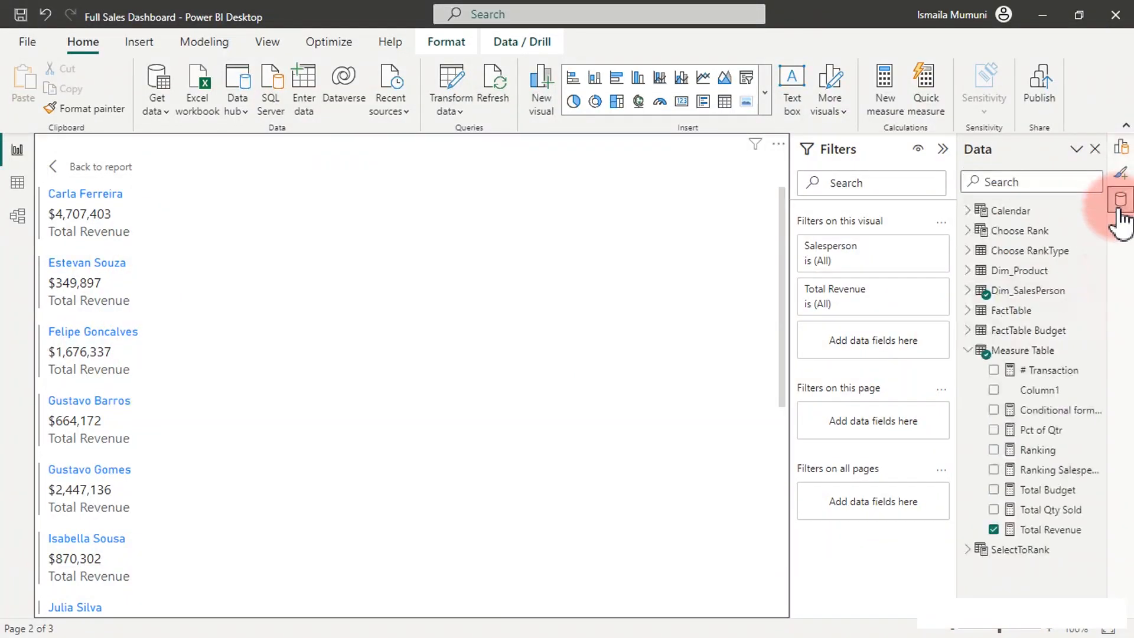
pyautogui.moveTo(1072, 470); pyautogui.dragTo(911, 356)
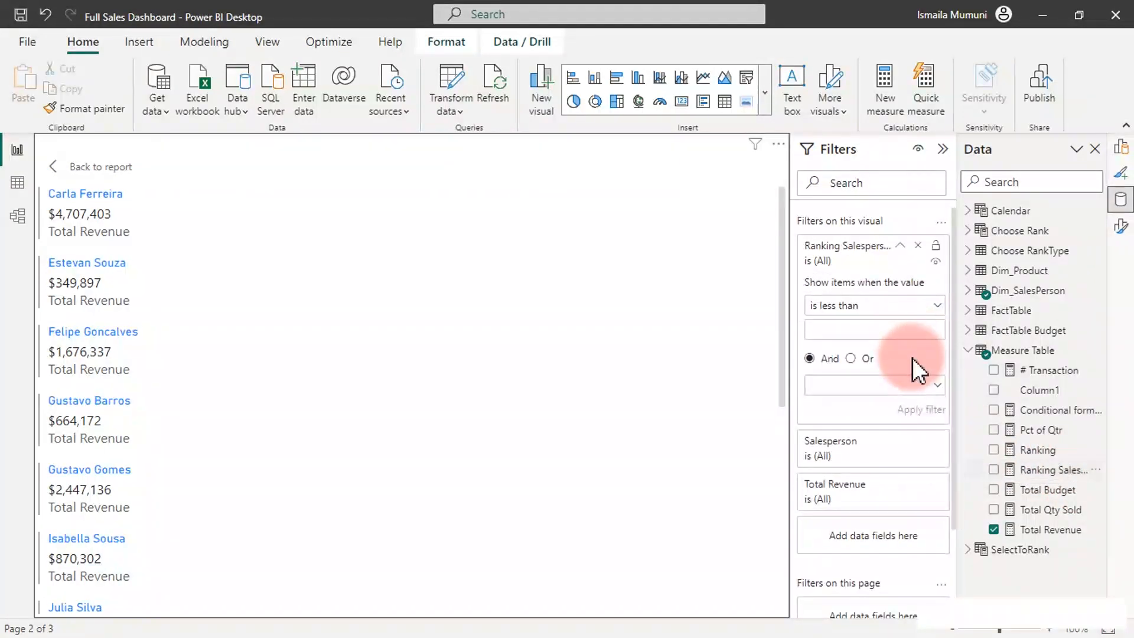
pyautogui.click(853, 307)
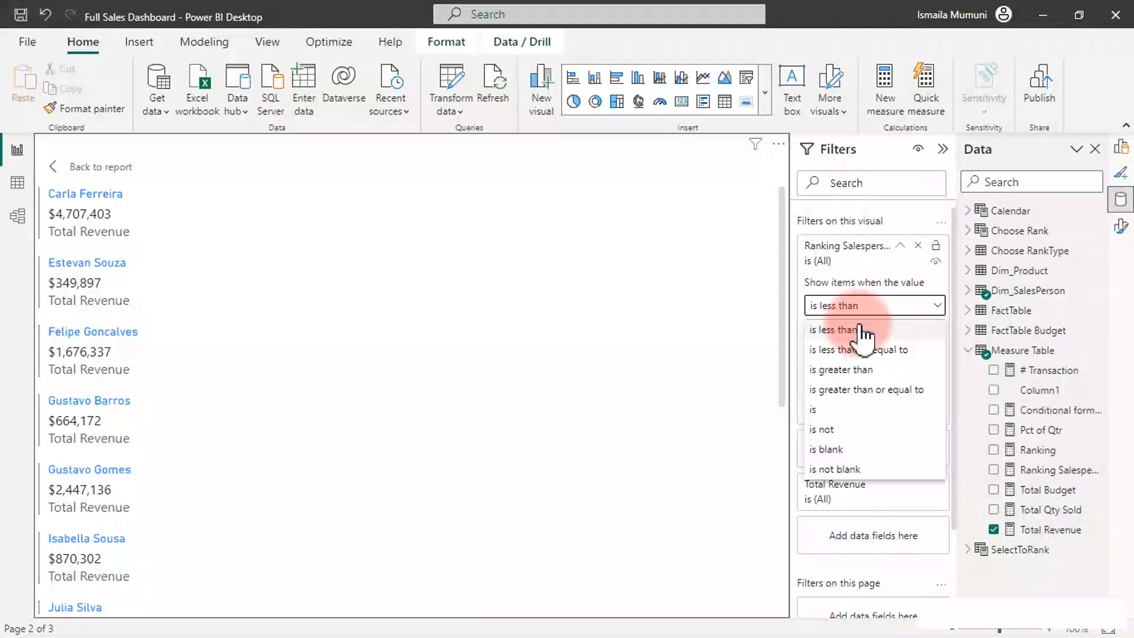
pyautogui.click(844, 411)
pyautogui.click(826, 329)
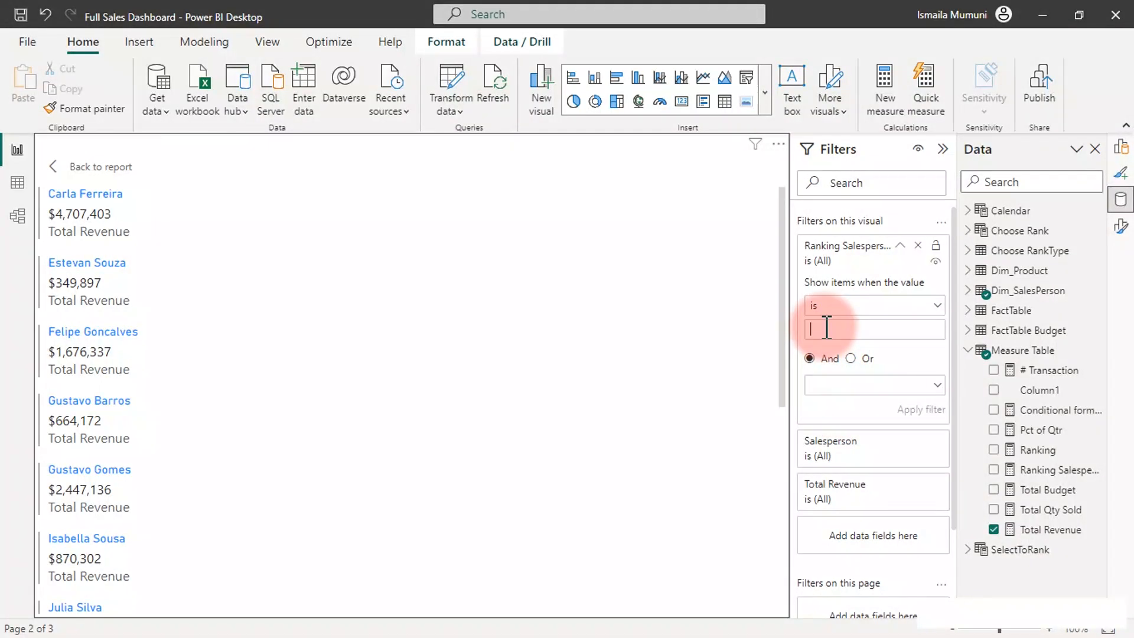
pyautogui.write('1')
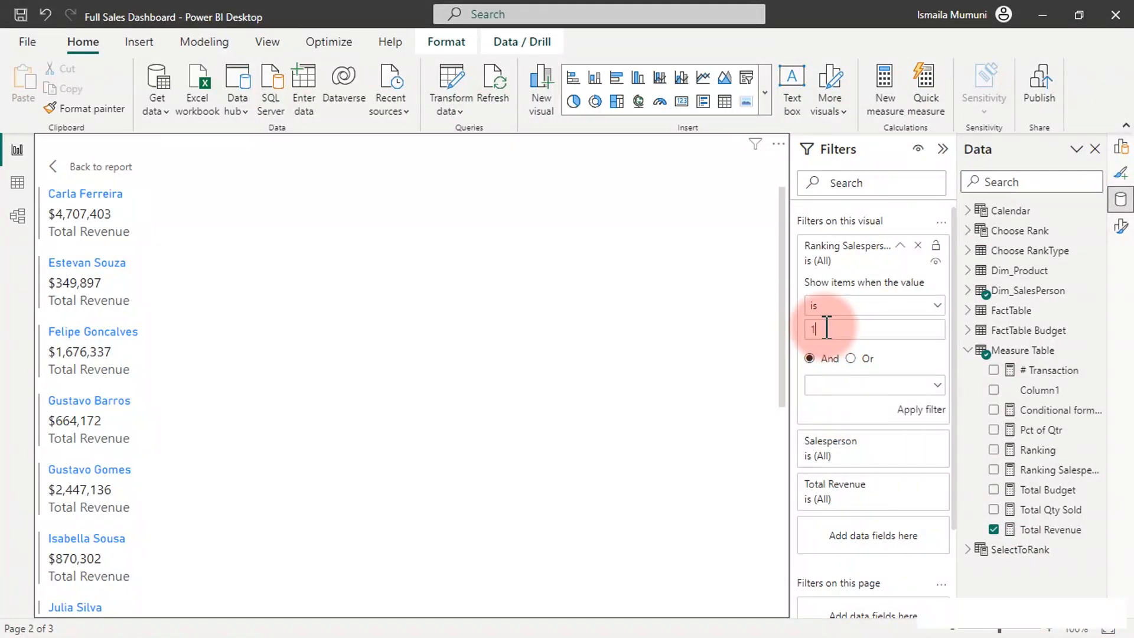
pyautogui.click(905, 409)
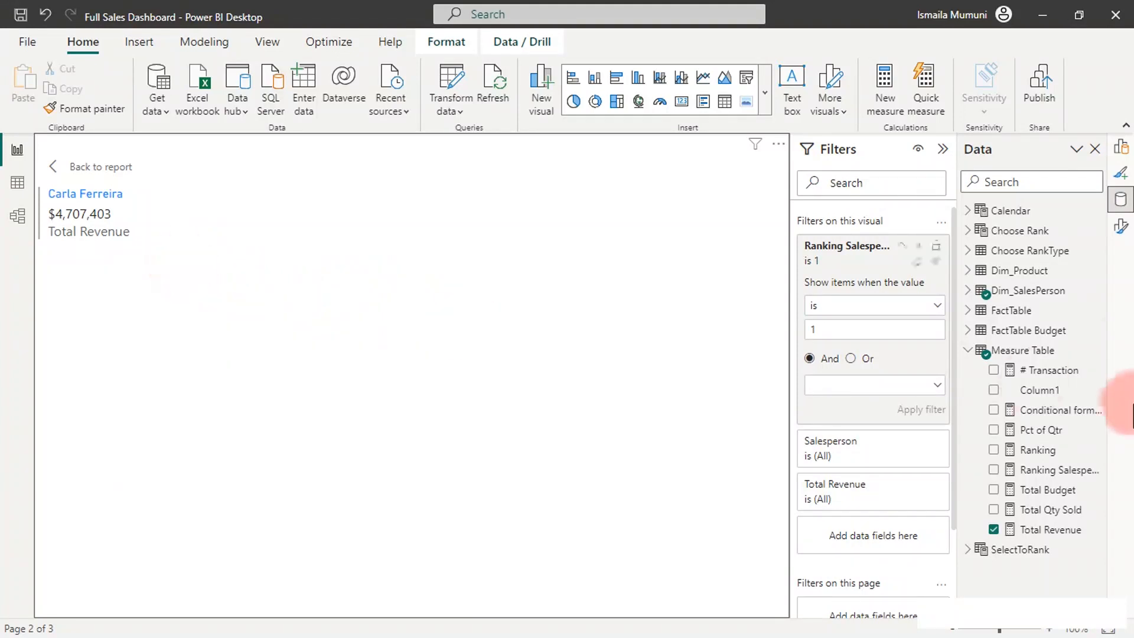
pyautogui.click(100, 169)
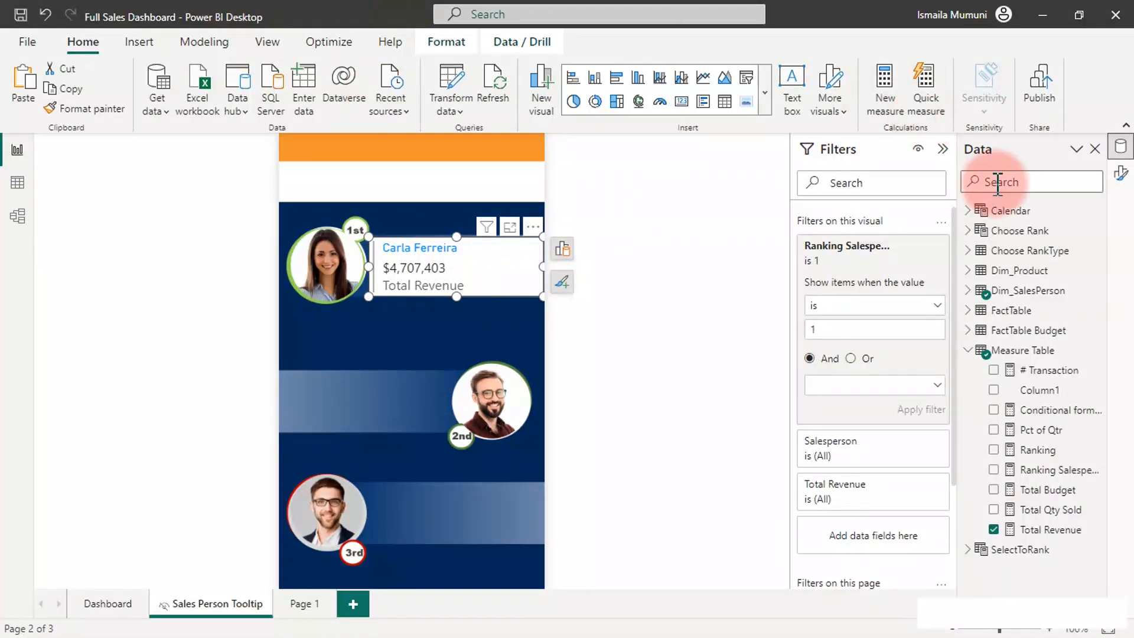
# Step: Turn off the background of the 1st-place multi-row card
pyautogui.click(1121, 173)
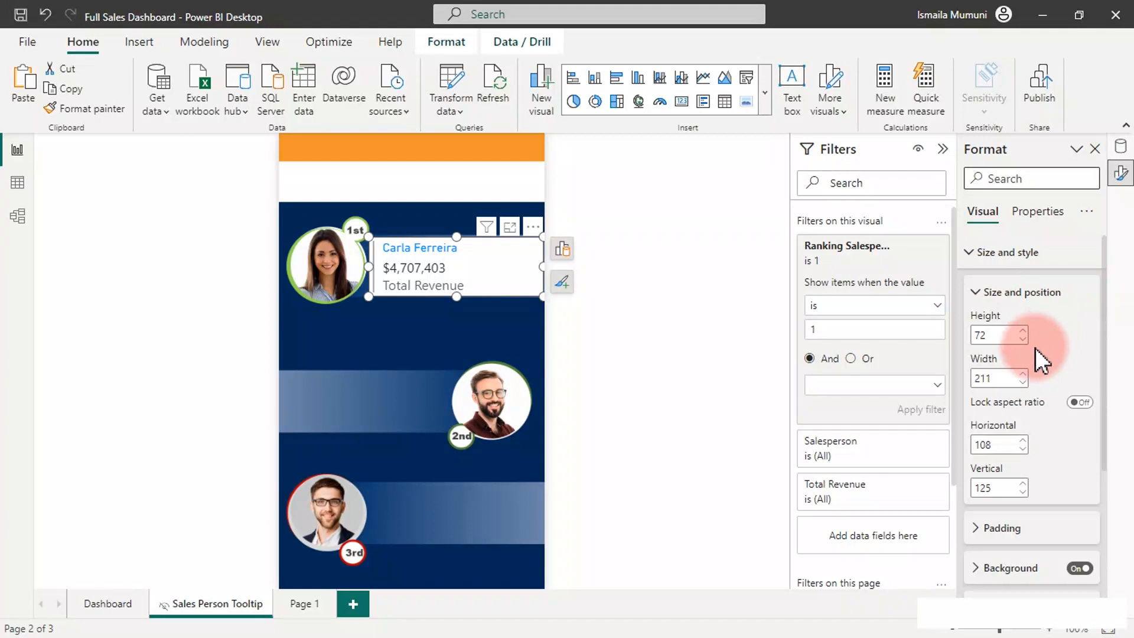
pyautogui.click(1080, 568)
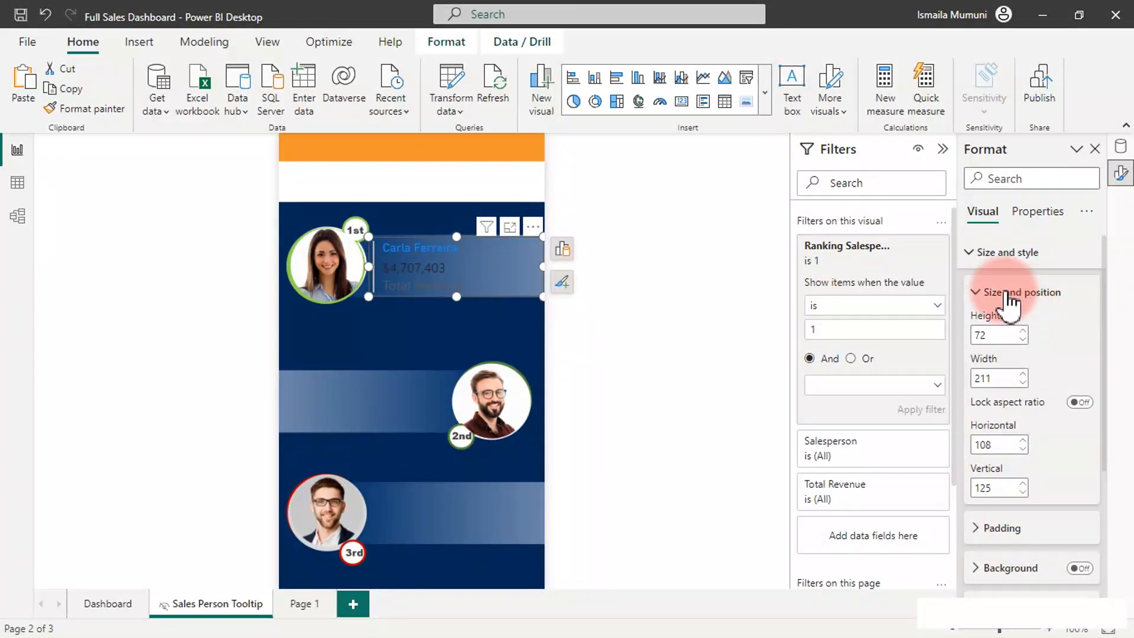
pyautogui.click(999, 260)
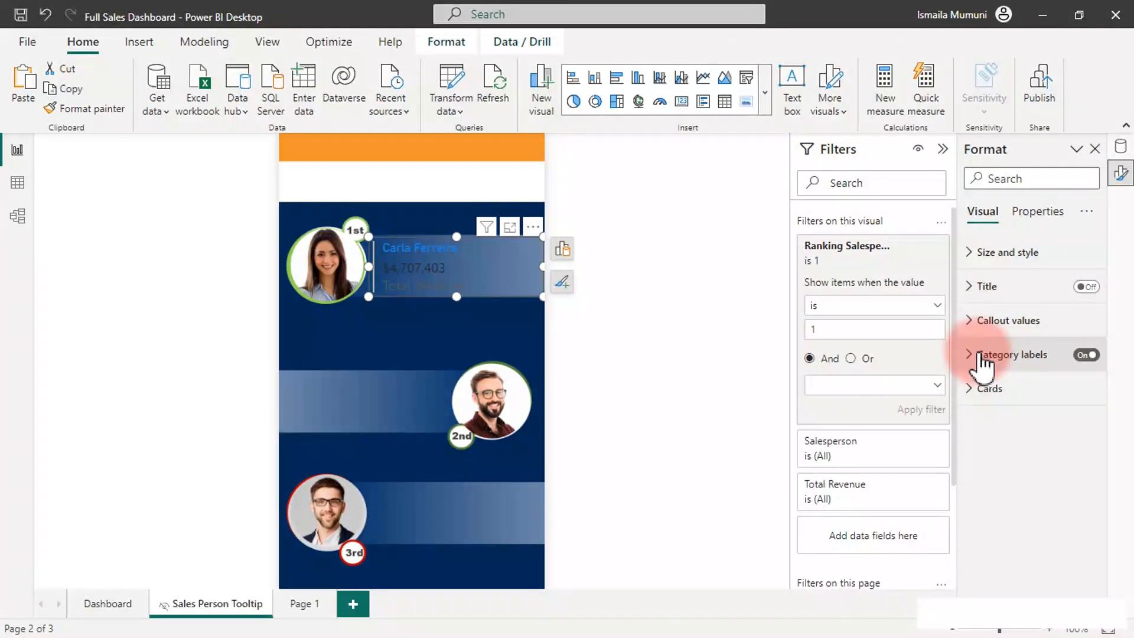
# Step: Set the color of the multi-row card's callout values to white
pyautogui.click(995, 322)
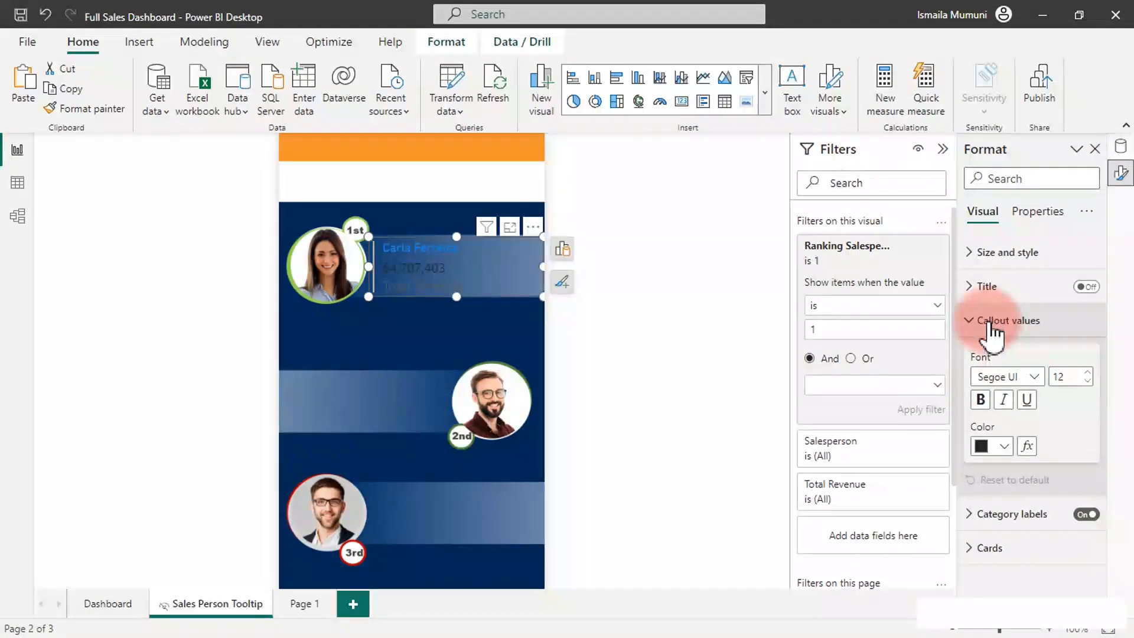
pyautogui.click(1005, 447)
pyautogui.click(885, 183)
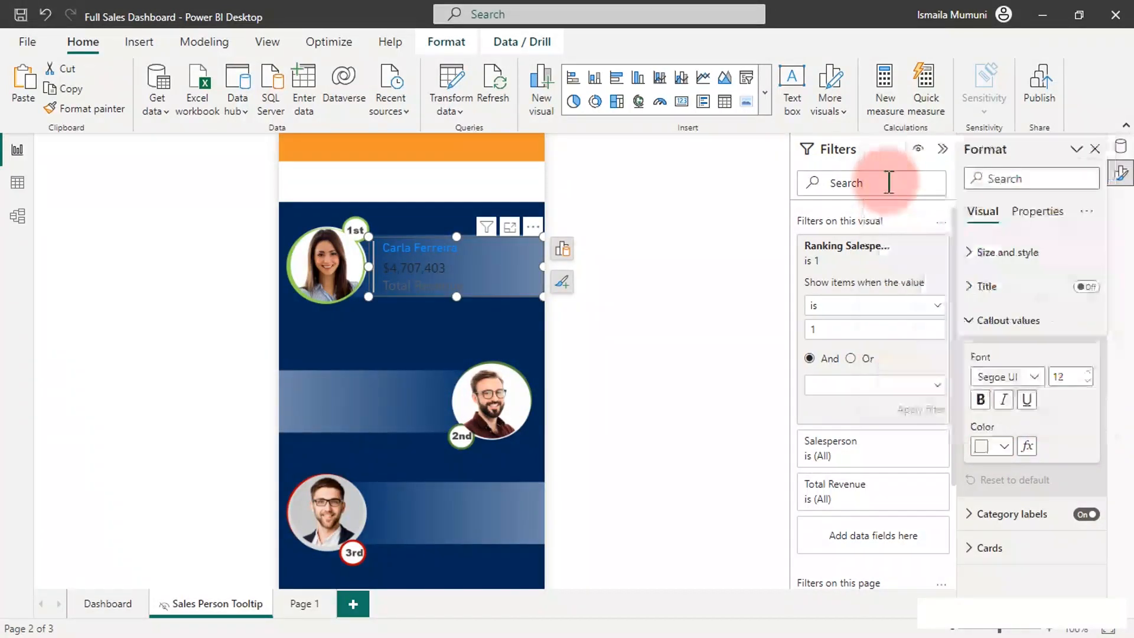
pyautogui.click(503, 288)
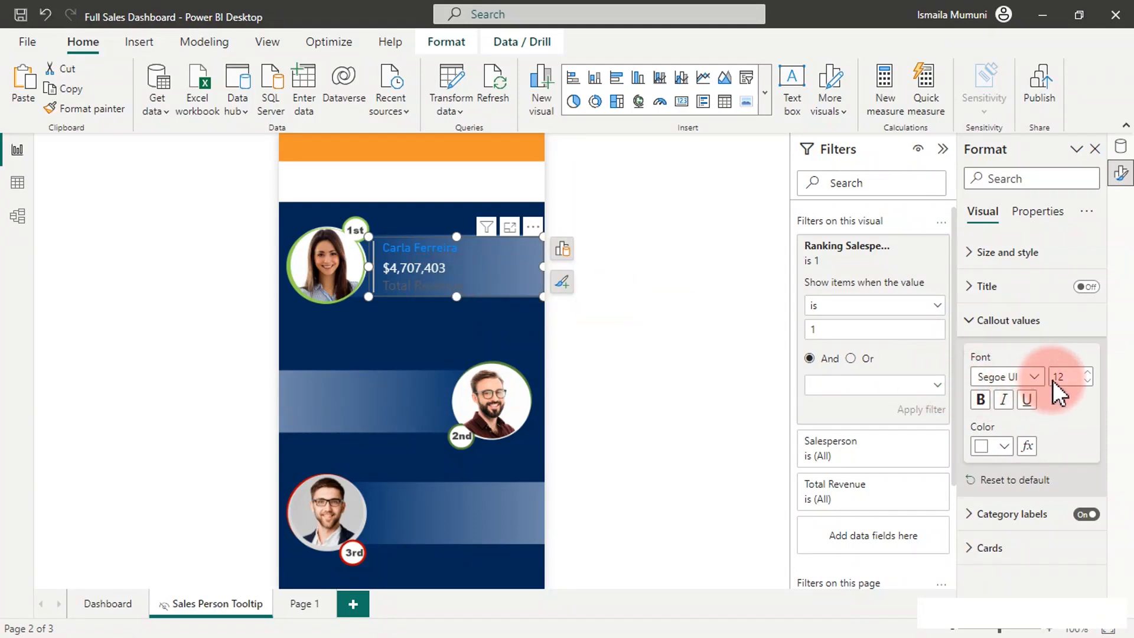
# Step: Set the color of the 1st-place multi-row card's category labels to light gray after trying orange
pyautogui.click(987, 335)
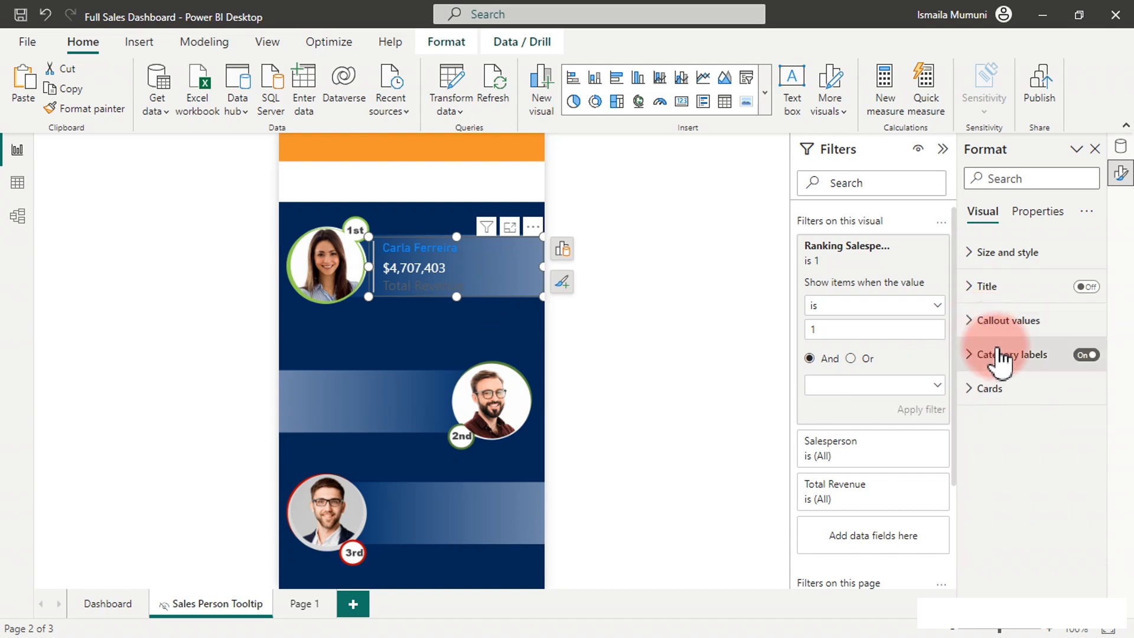
pyautogui.click(1000, 361)
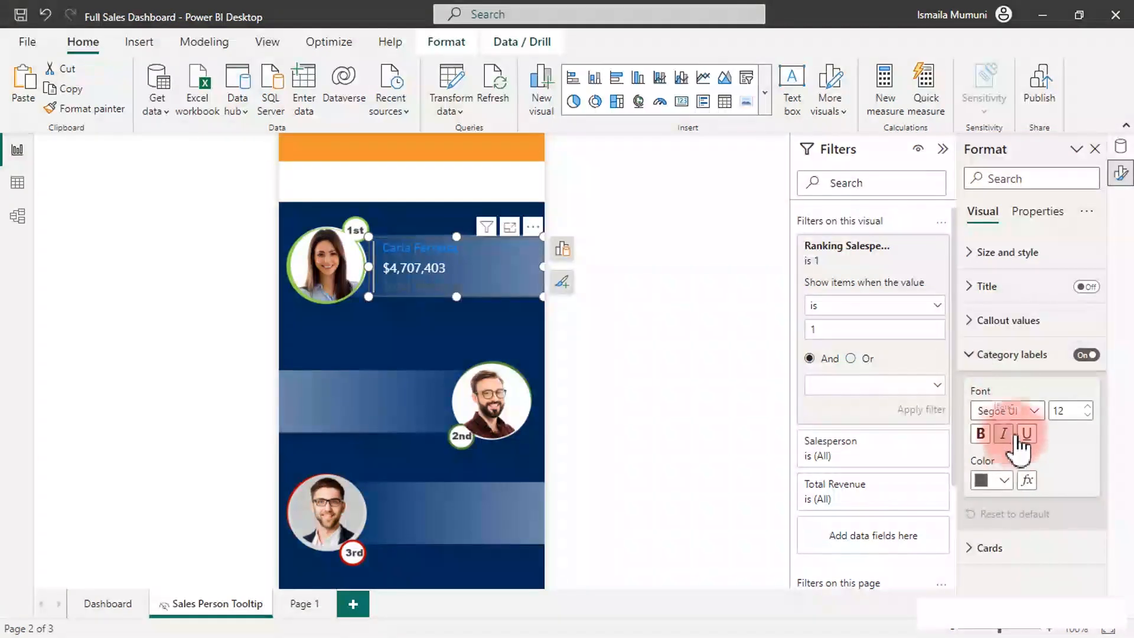
pyautogui.click(1002, 480)
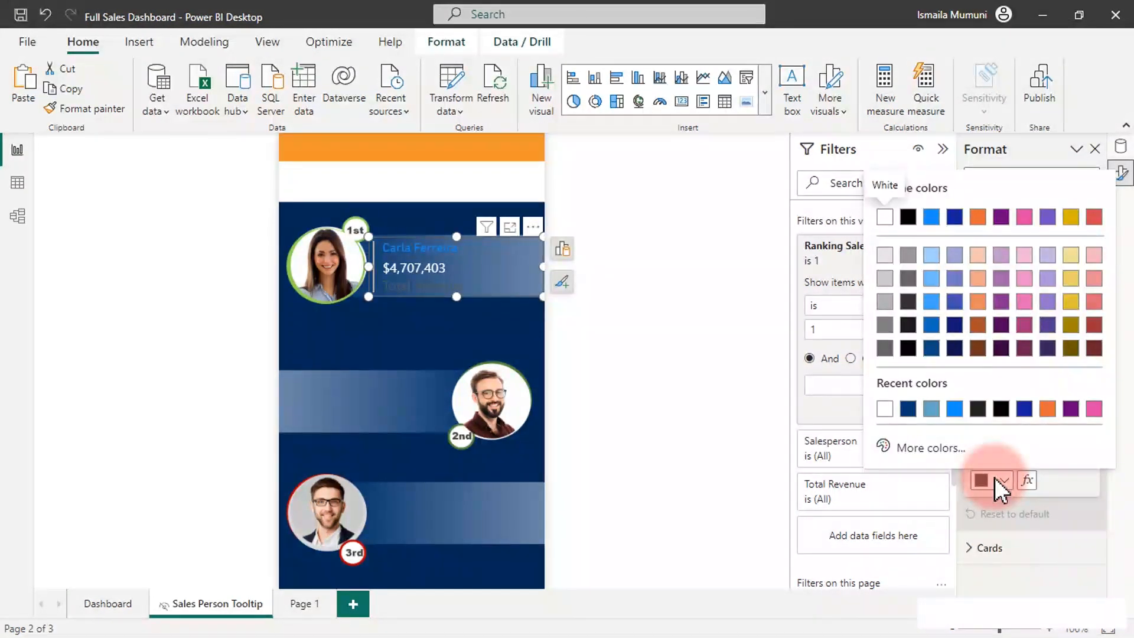
pyautogui.click(1047, 408)
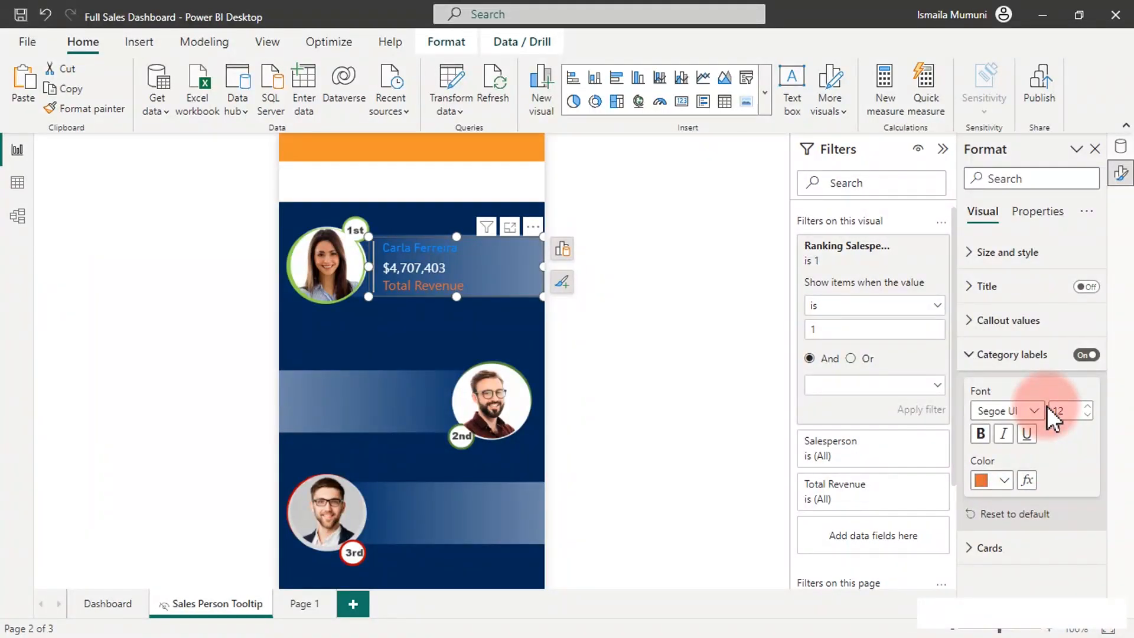
pyautogui.click(1005, 477)
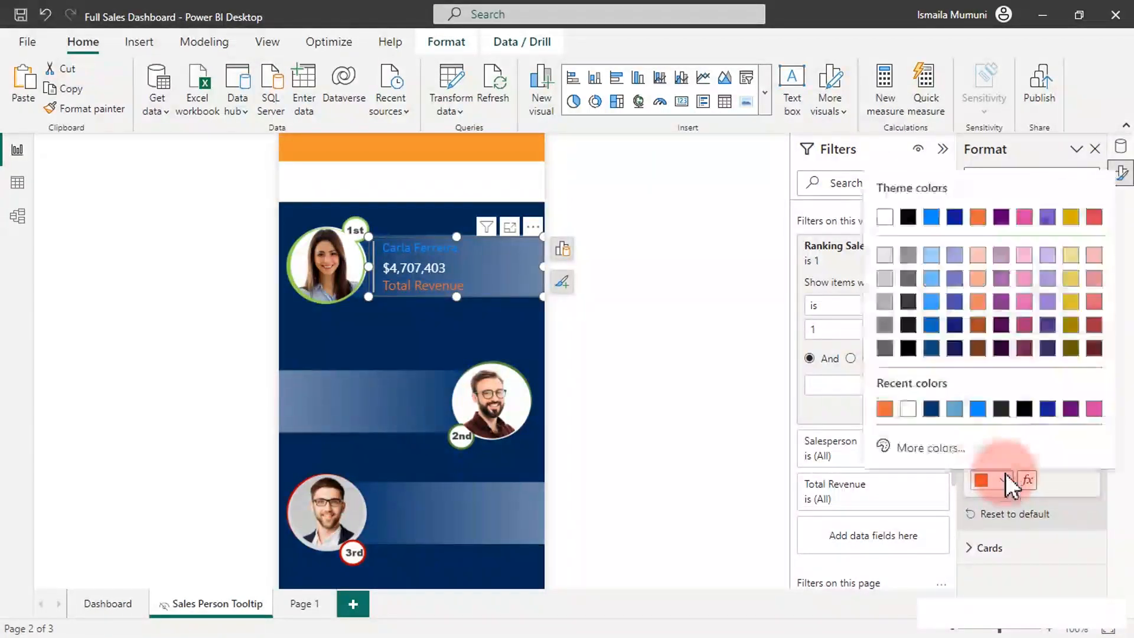
pyautogui.click(886, 258)
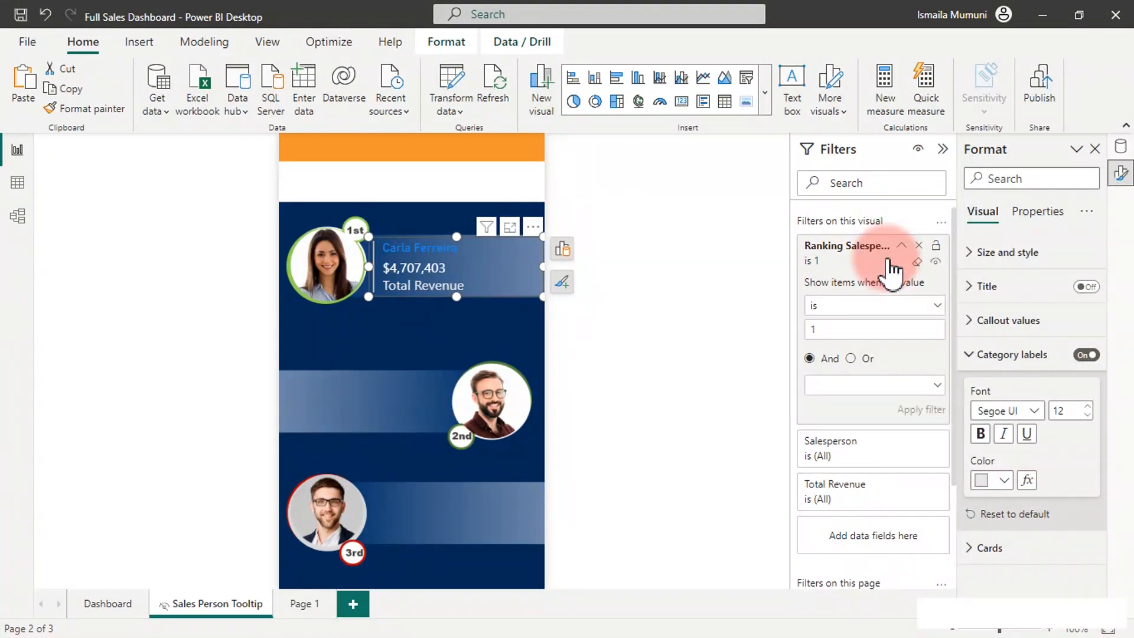
pyautogui.click(988, 356)
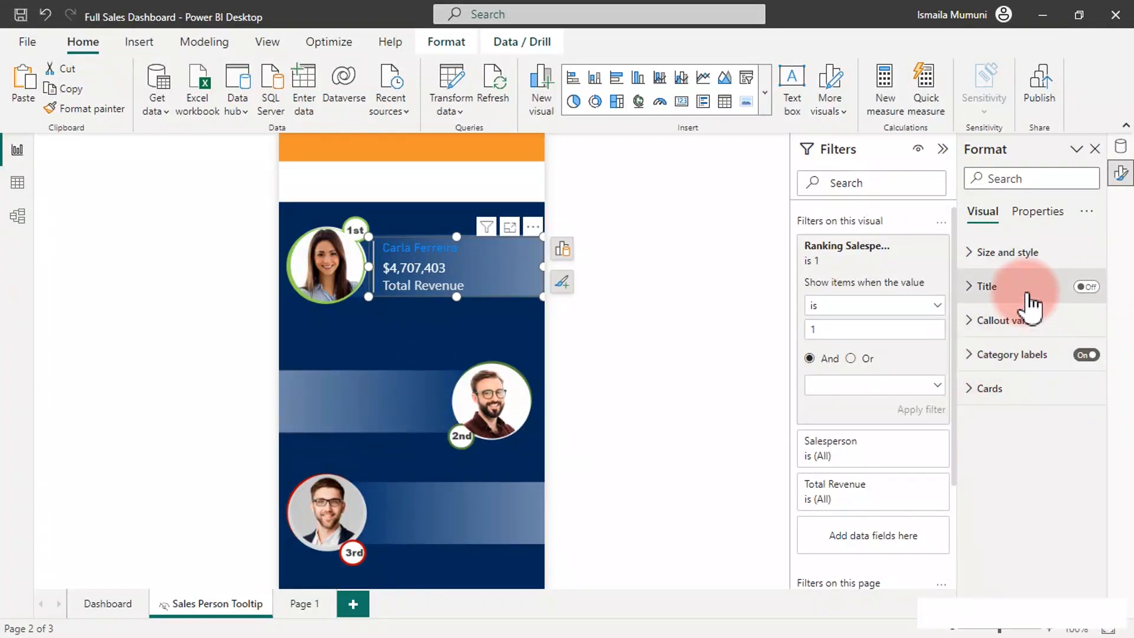
# Step: Set the card title of the 1st-place multi-row card to orange and its font to Arial Black
pyautogui.click(1030, 223)
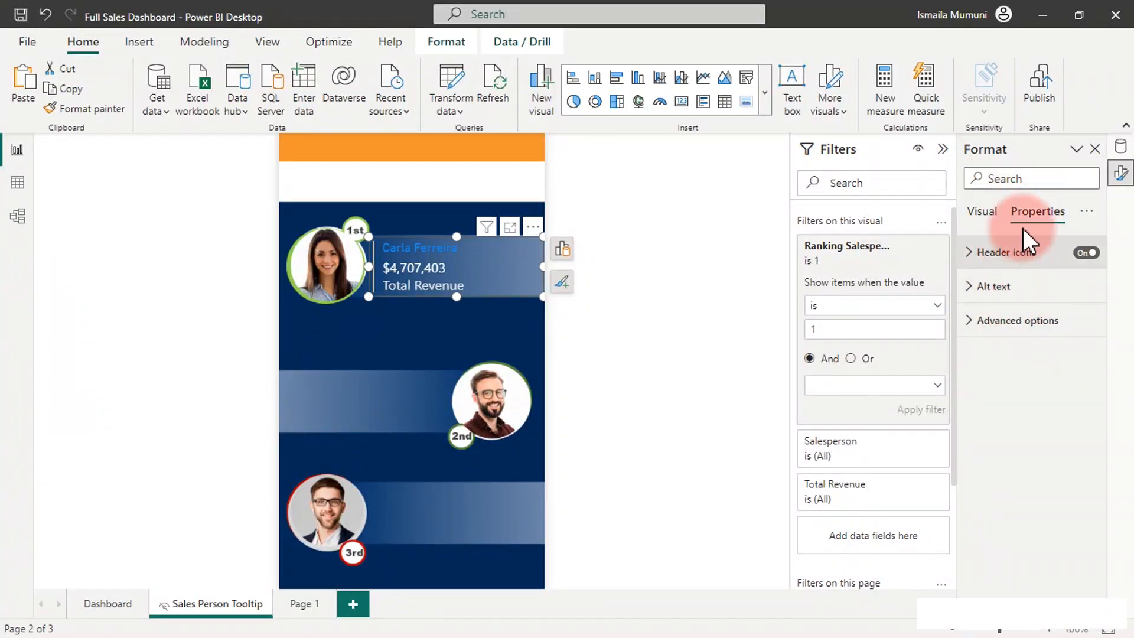
pyautogui.click(992, 213)
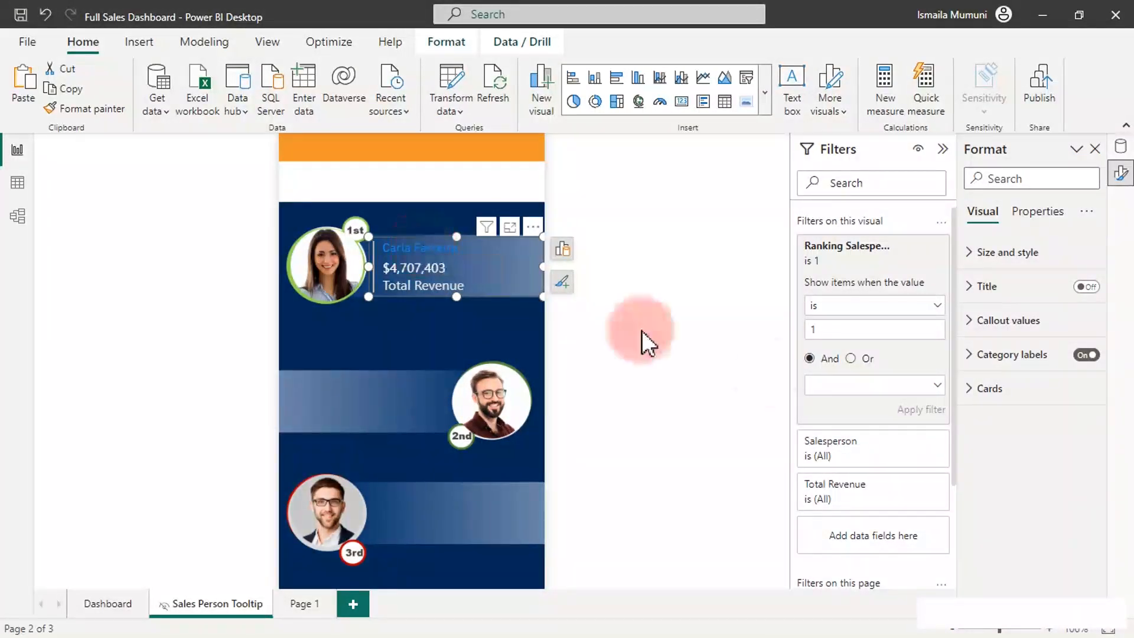
pyautogui.click(1013, 394)
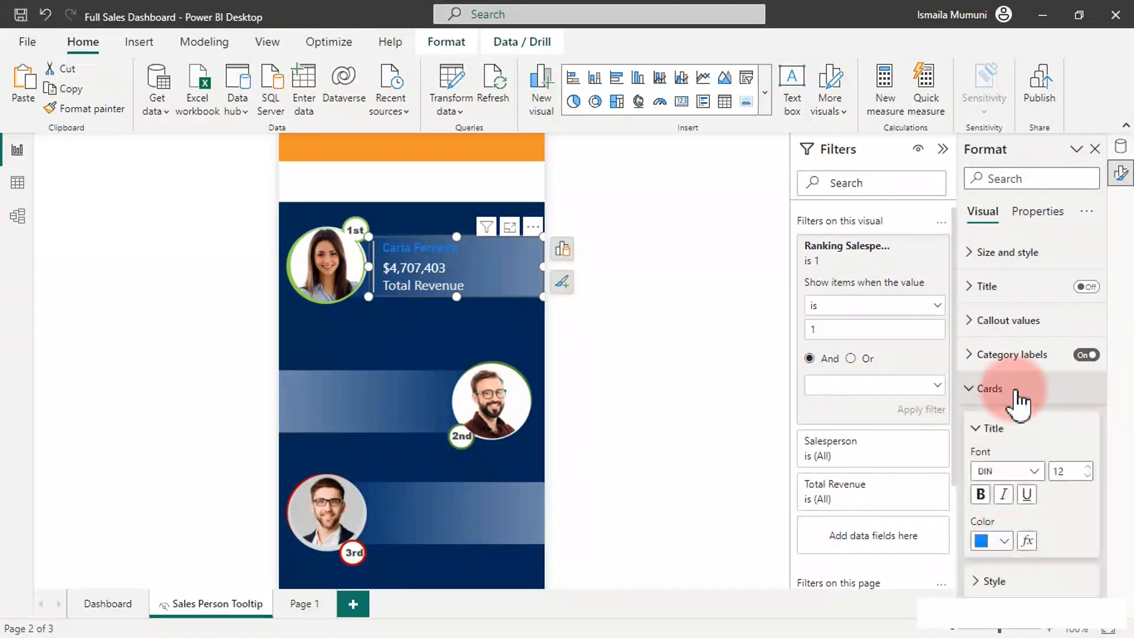
pyautogui.click(1004, 541)
pyautogui.click(913, 327)
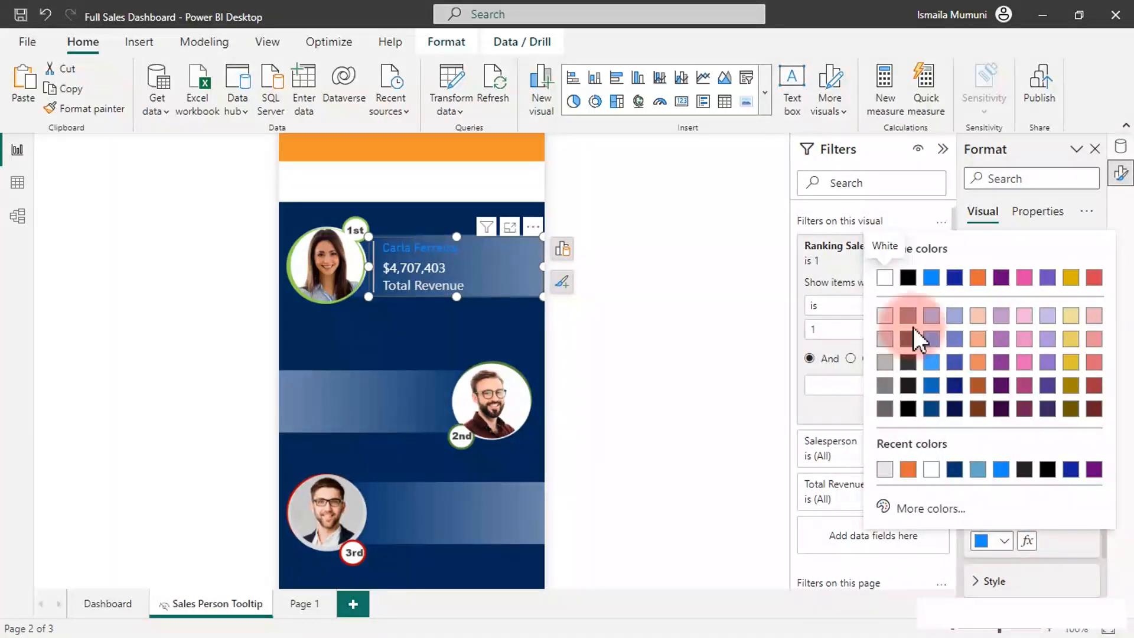
pyautogui.click(979, 279)
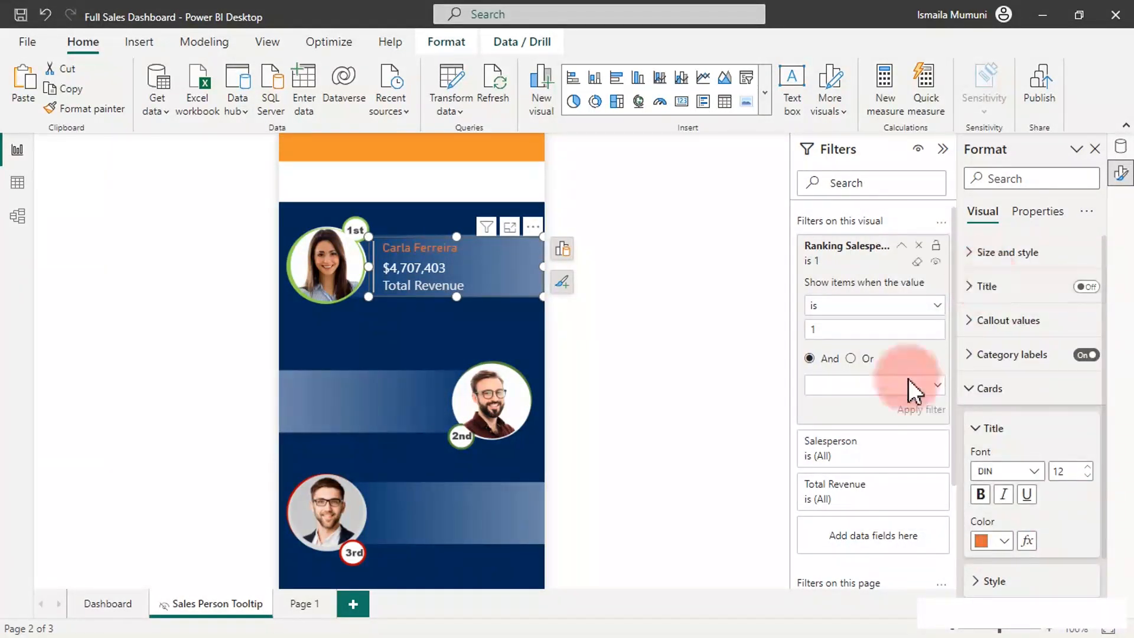
pyautogui.click(1033, 471)
pyautogui.click(1011, 223)
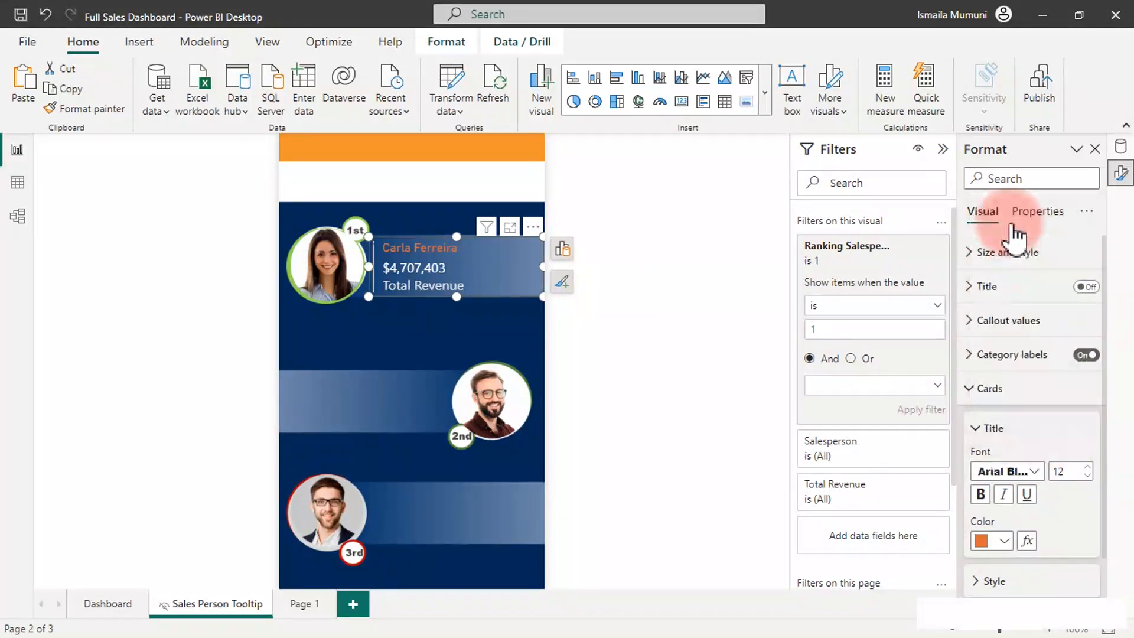
# Step: Make the 1st-place multi-row card slightly taller and nudge it up to line up with the banner beside the first image
pyautogui.moveTo(460, 295); pyautogui.dragTo(454, 304)
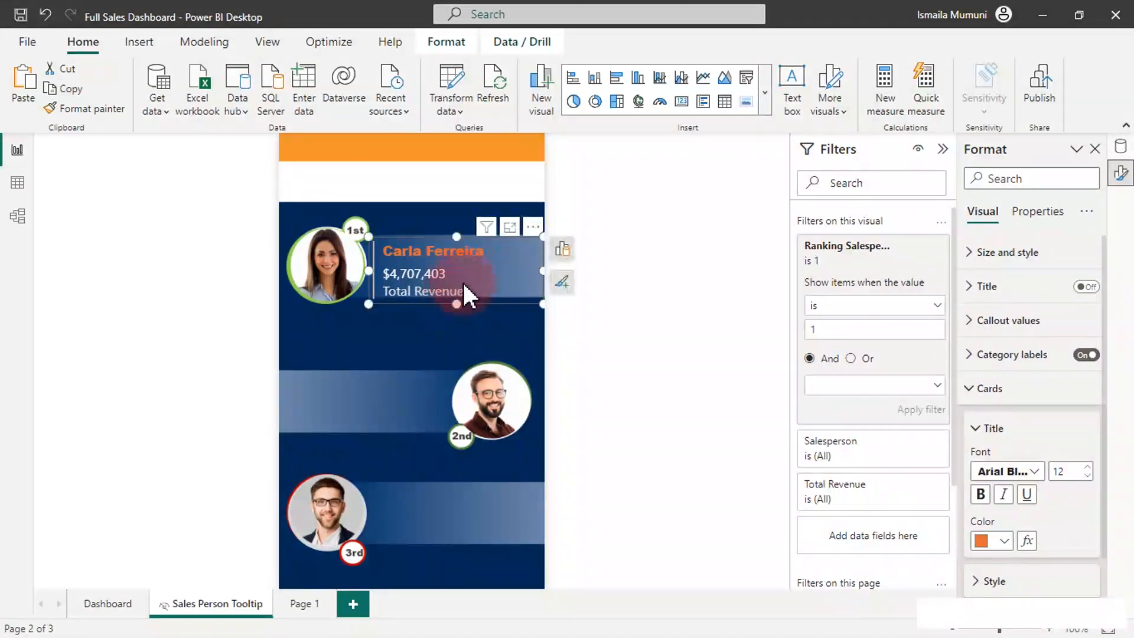
pyautogui.moveTo(533, 226); pyautogui.dragTo(531, 225)
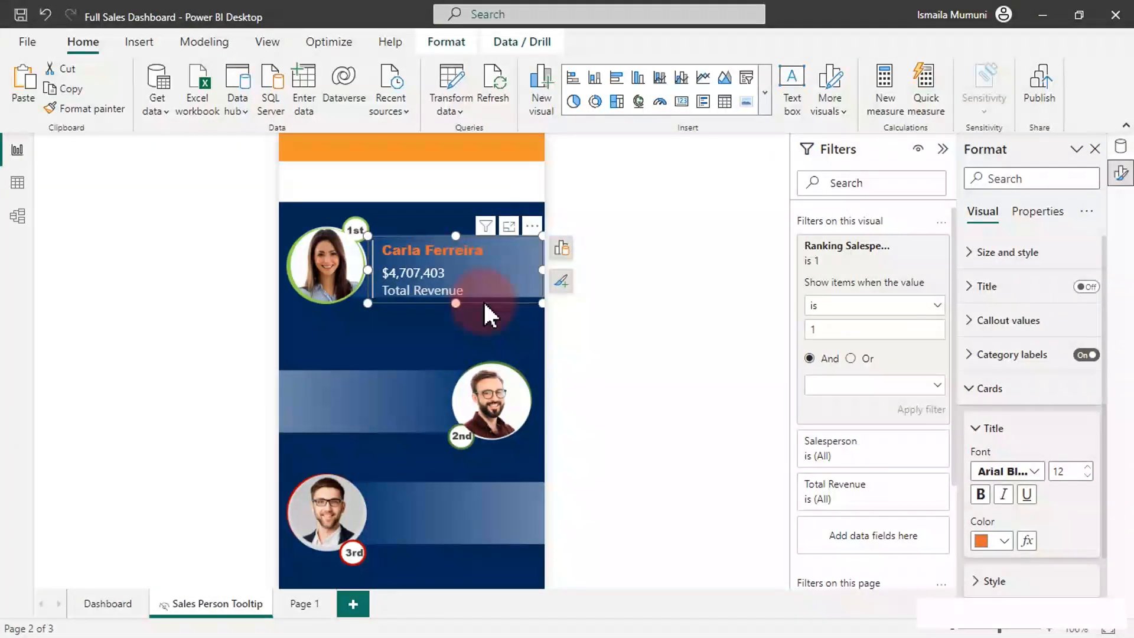
pyautogui.press('Up')
pyautogui.press('Up')
pyautogui.press('Up')
pyautogui.press('Up')
pyautogui.press('Up')
pyautogui.press('Up')
pyautogui.press('Up')
pyautogui.press('Up')
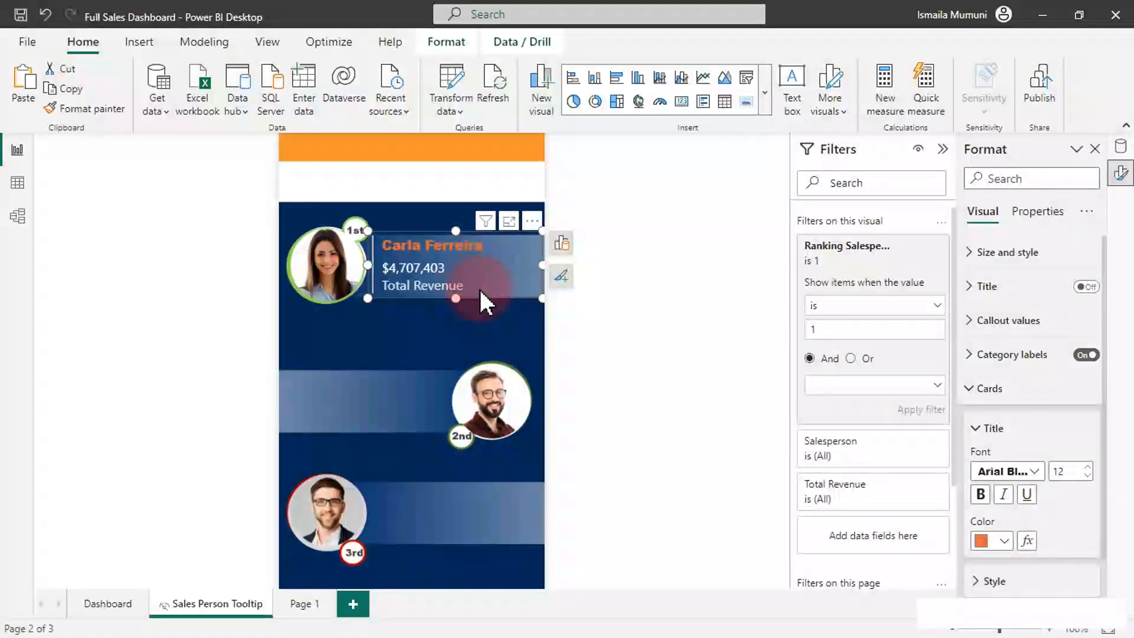
pyautogui.click(483, 339)
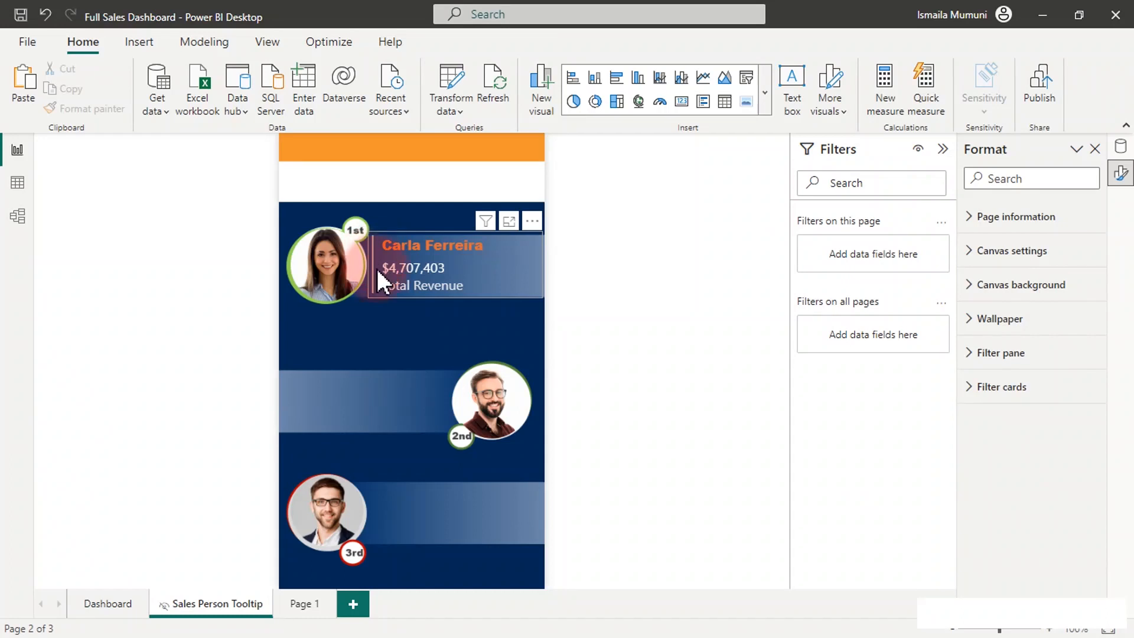
# Step: Set the 1st-place card's title color to white and its font size to 13
pyautogui.click(494, 291)
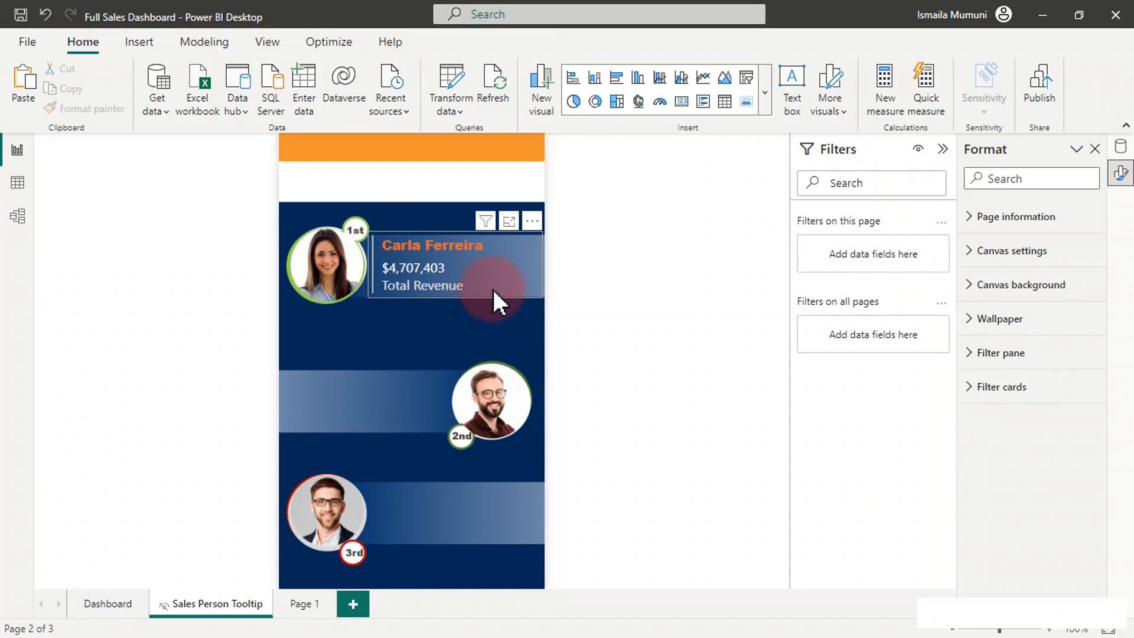
pyautogui.click(1021, 429)
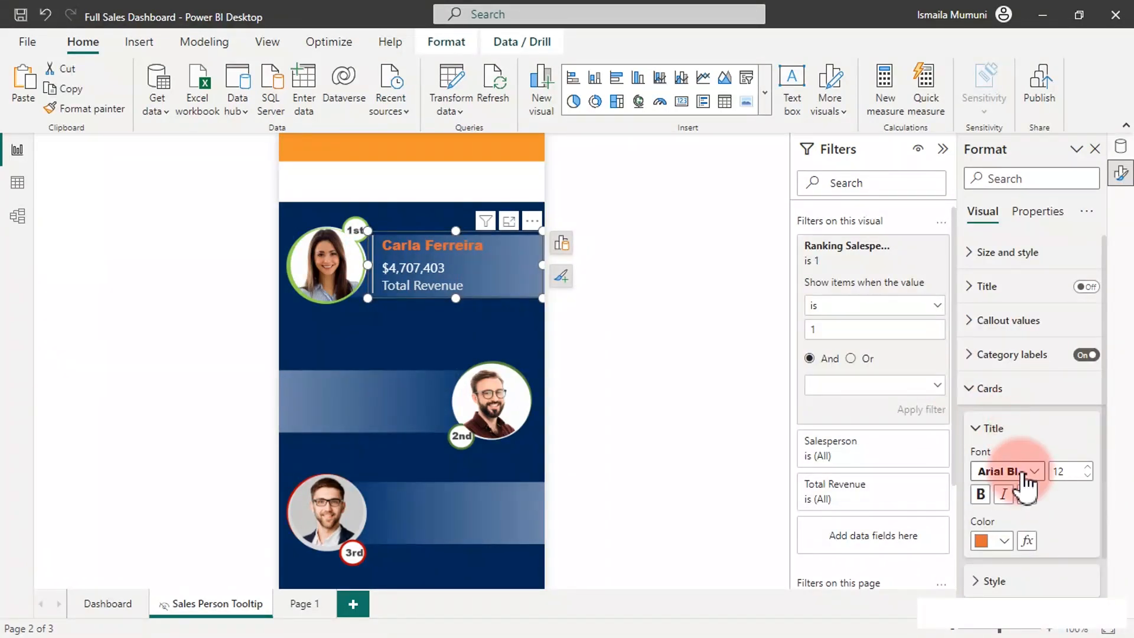
pyautogui.click(1004, 542)
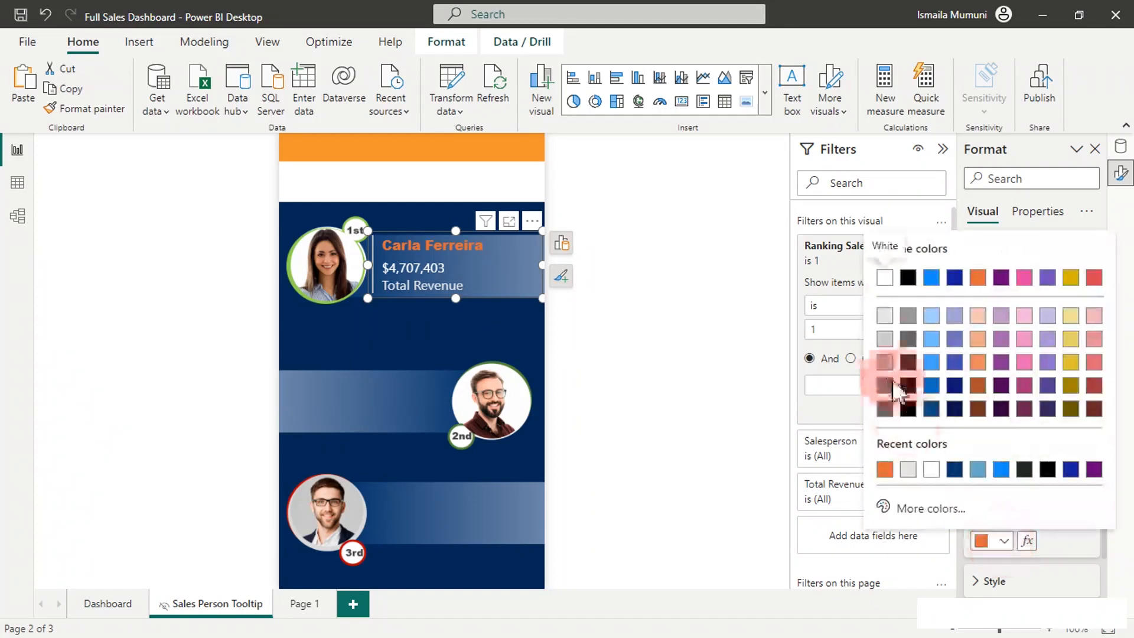
pyautogui.click(888, 285)
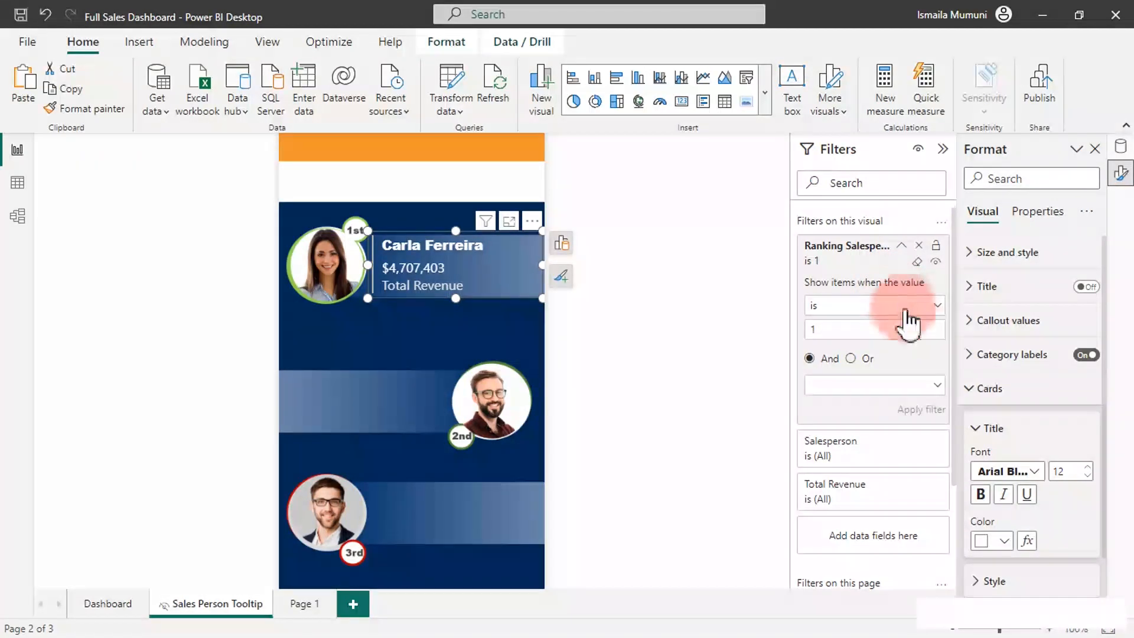
pyautogui.click(1087, 467)
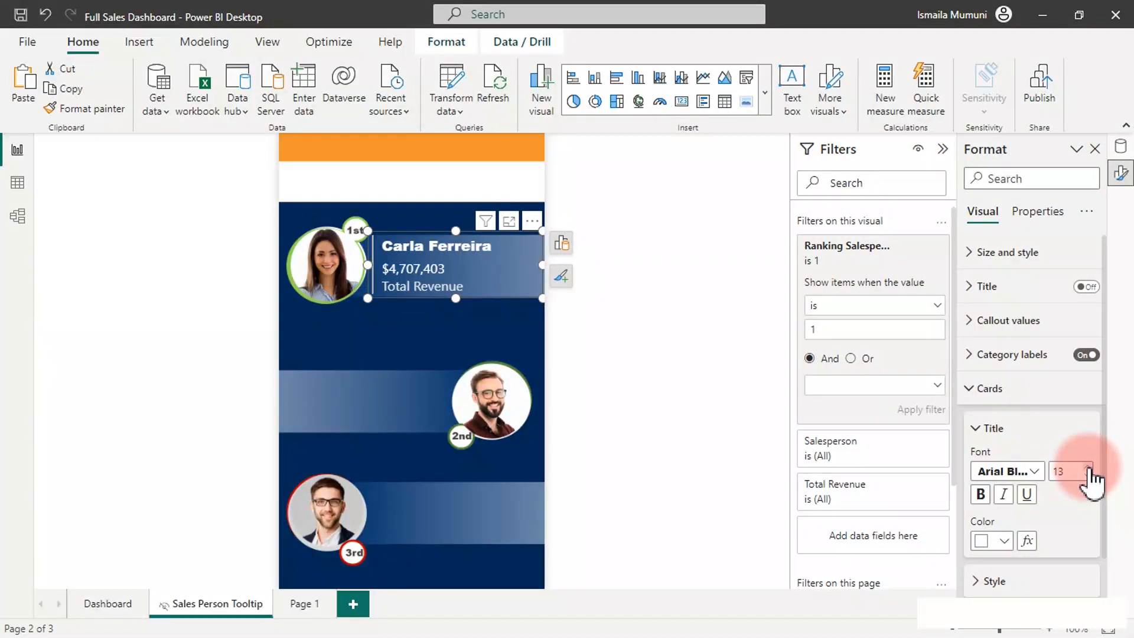
pyautogui.click(1087, 466)
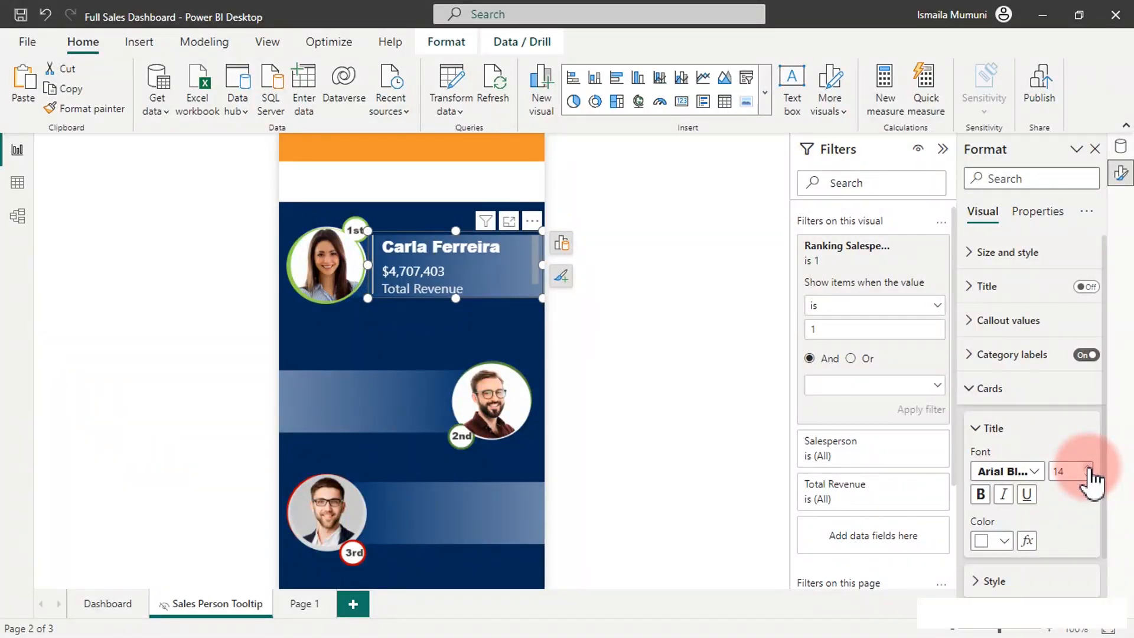
pyautogui.click(1088, 475)
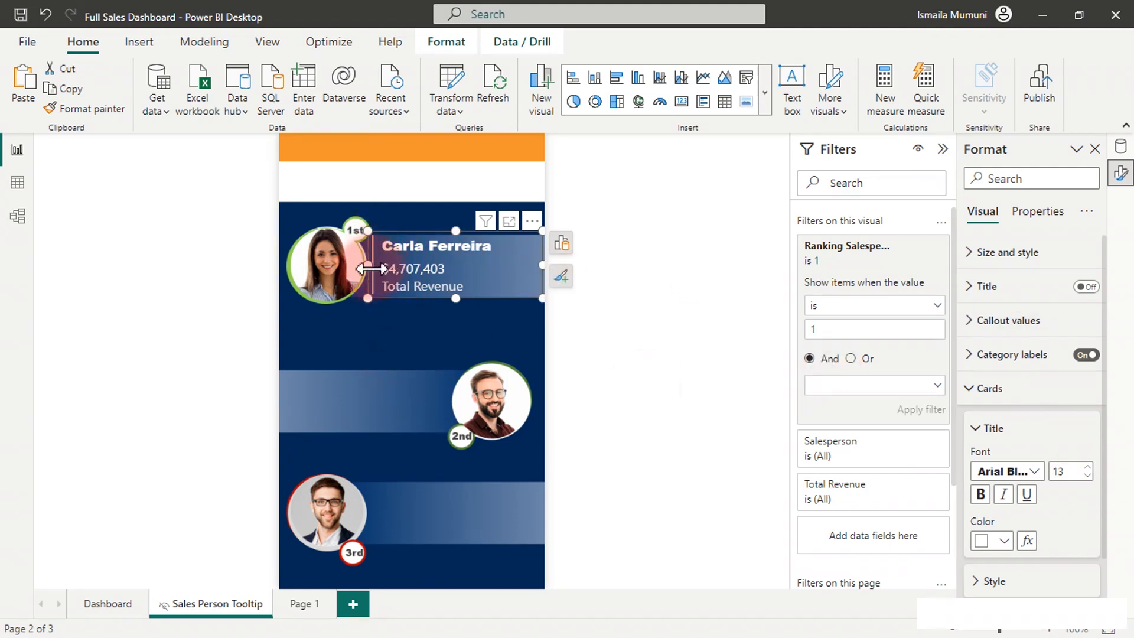
pyautogui.scroll(-2, 1004, 472)
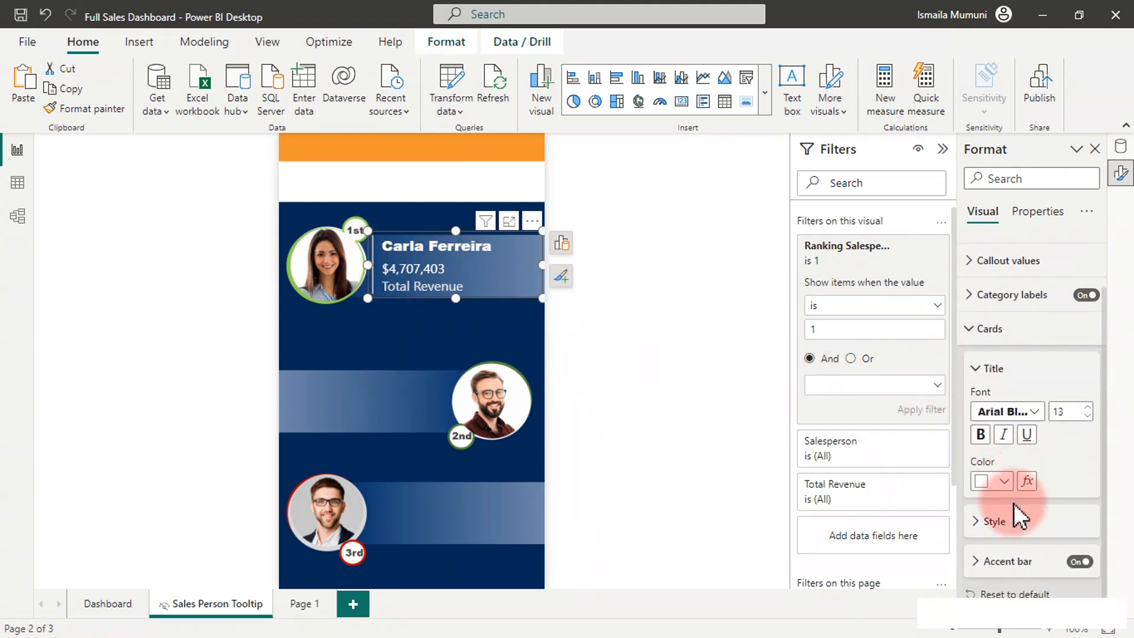
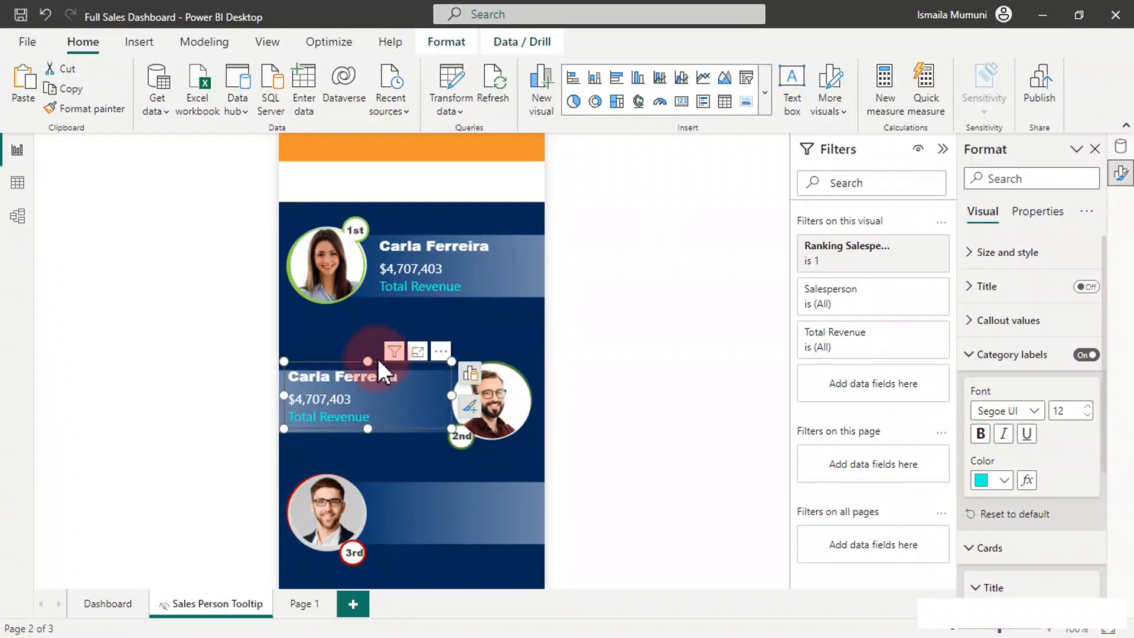
# Step: Align the copied card with the 2nd-place banner and place another copy of the 1st-place card on the 3rd-place banner
pyautogui.moveTo(378, 364); pyautogui.dragTo(379, 368)
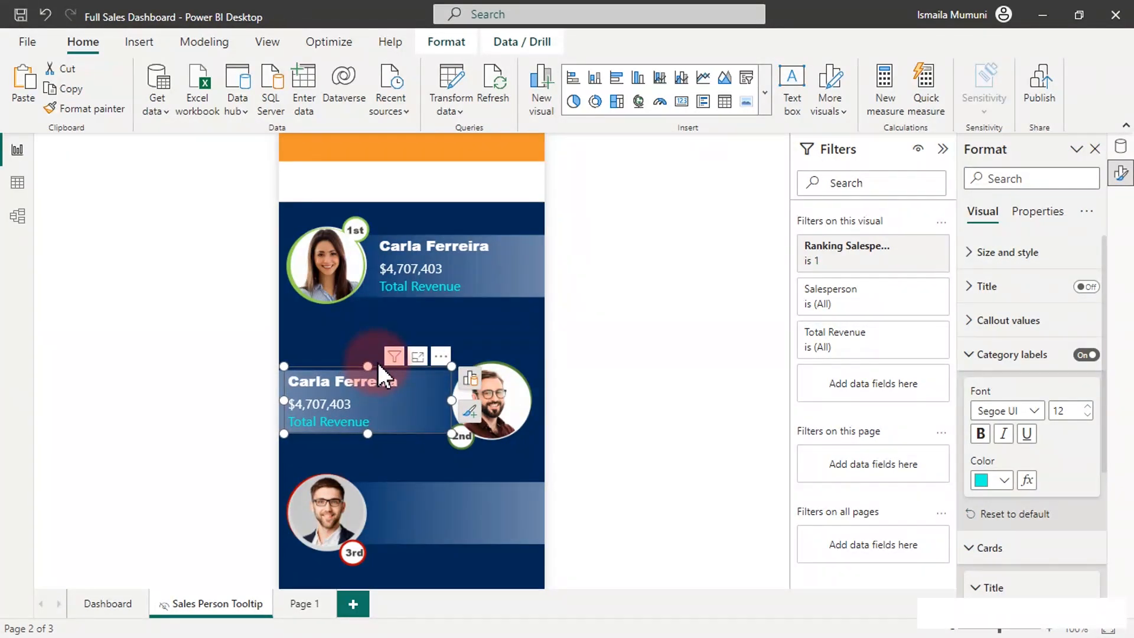
pyautogui.click(483, 287)
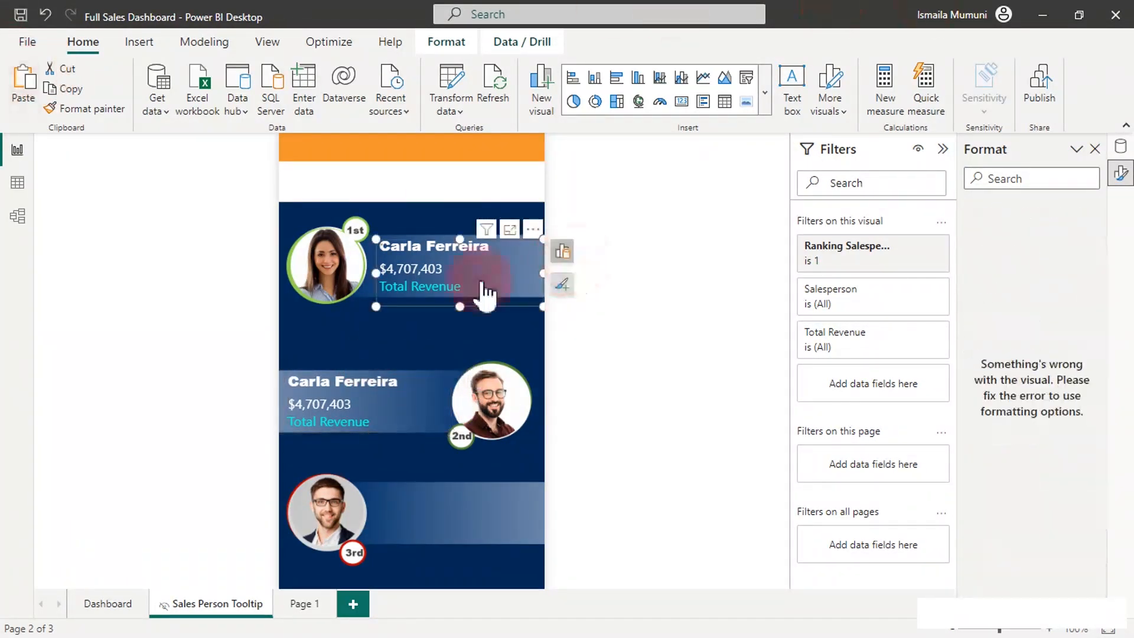
pyautogui.moveTo(477, 262); pyautogui.dragTo(468, 505)
pyautogui.press('Up')
pyautogui.press('Up')
pyautogui.press('Up')
pyautogui.press('Up')
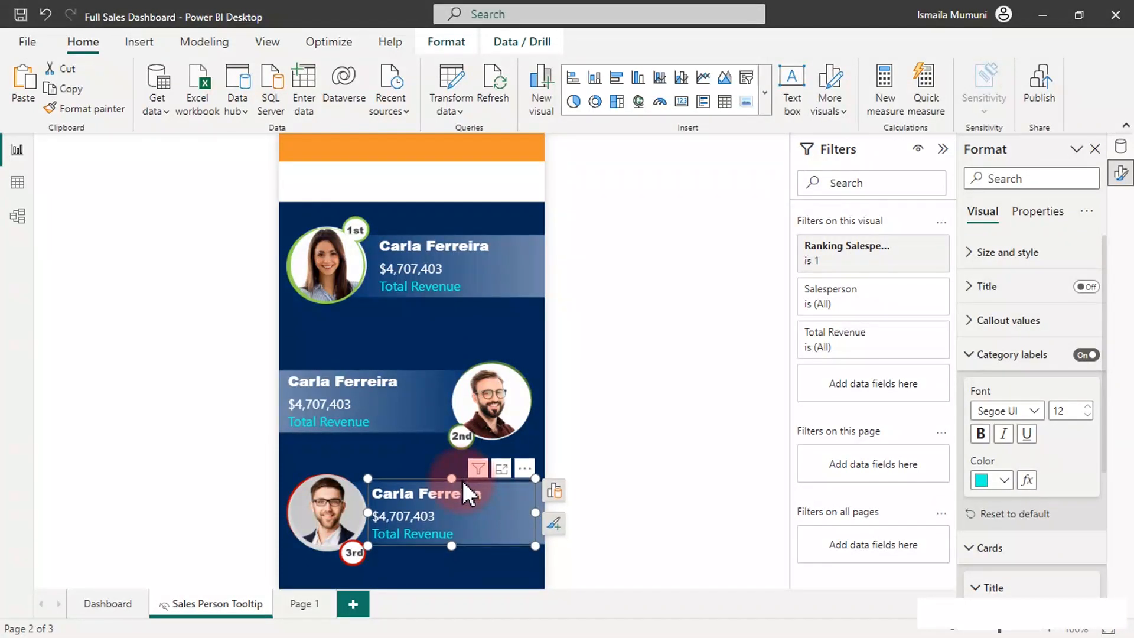
pyautogui.click(416, 453)
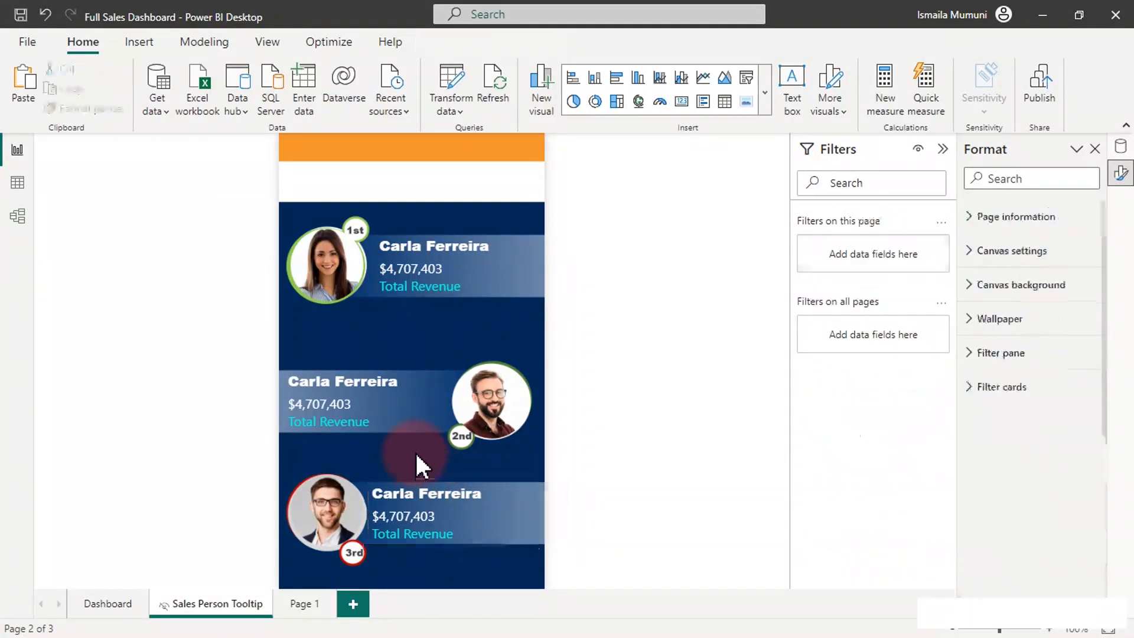
# Step: Change the 2nd-place card's Ranking Salesperson filter to show items whose value is 2
pyautogui.click(365, 406)
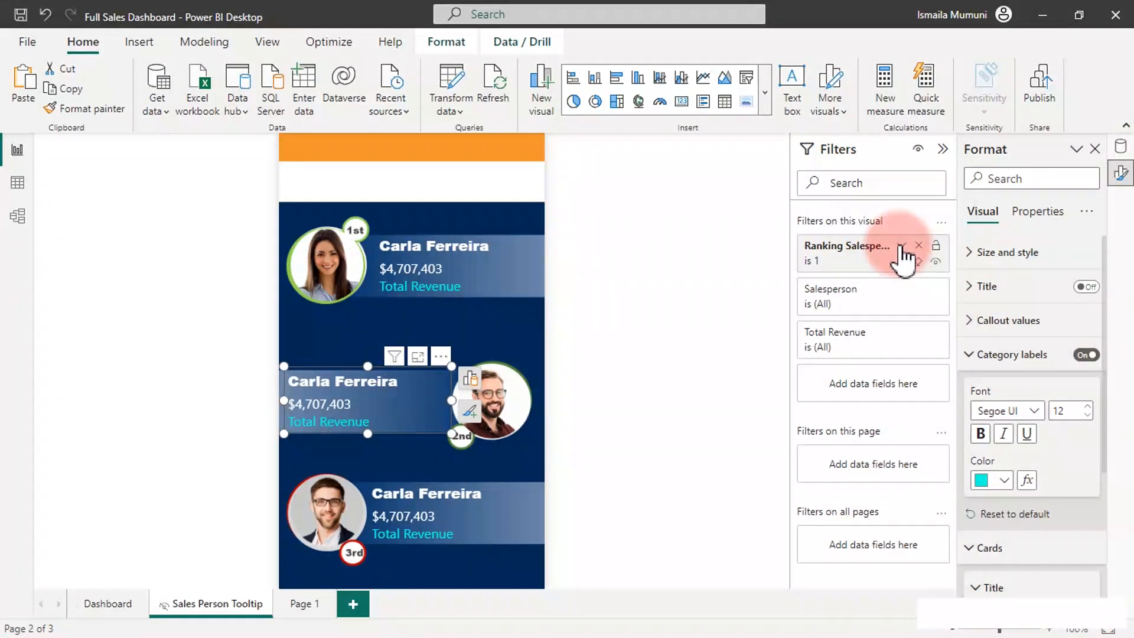
pyautogui.click(894, 267)
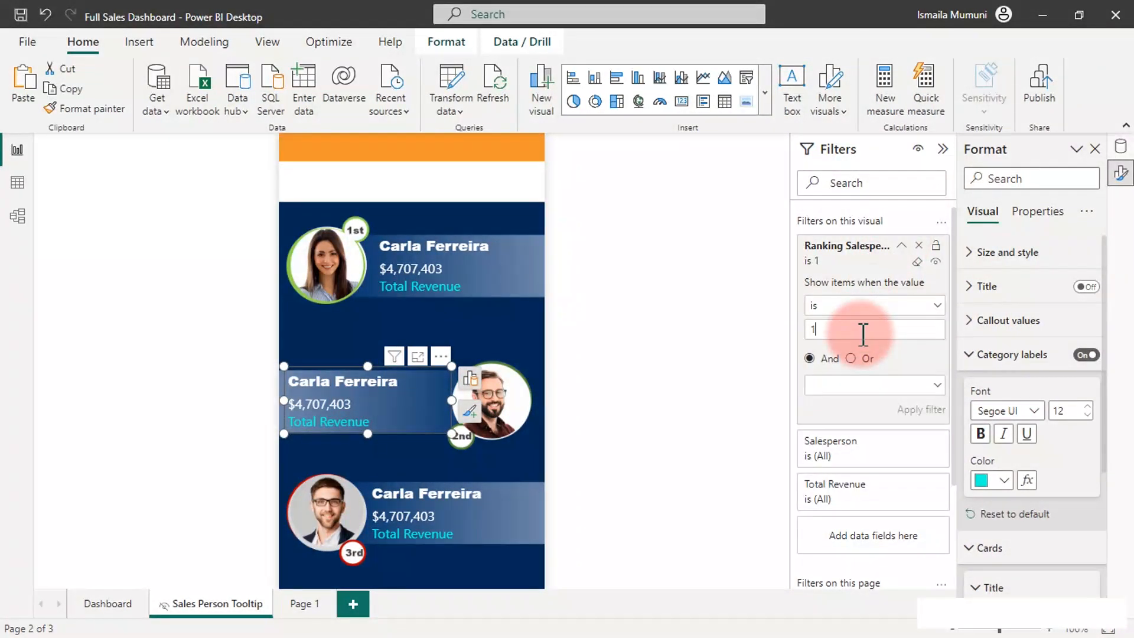
pyautogui.press('BackSpace')
pyautogui.write('2')
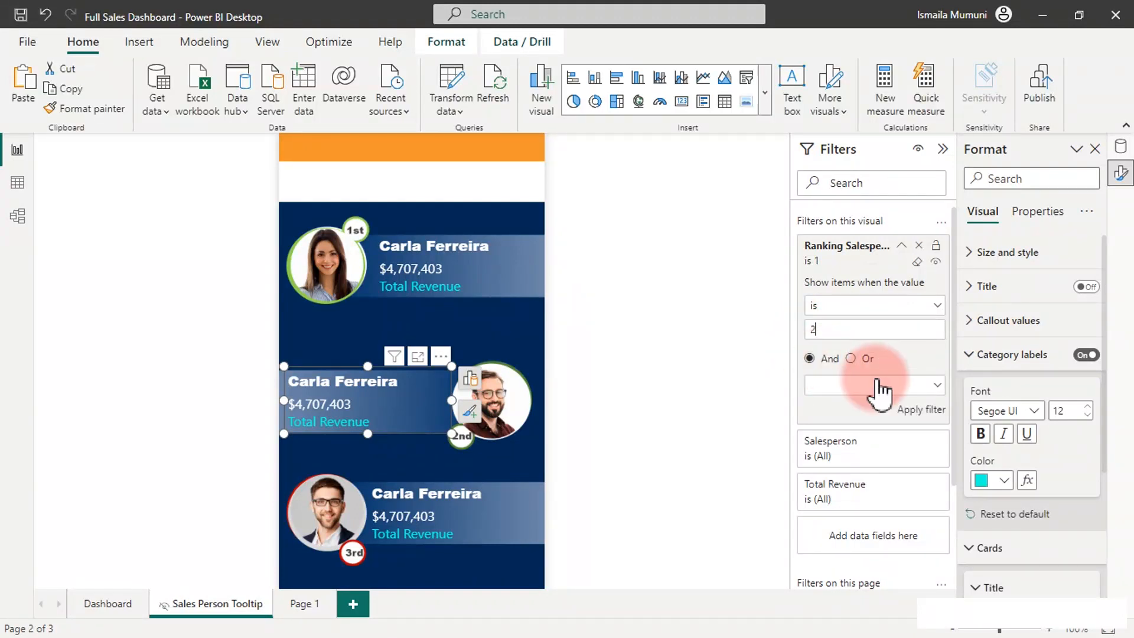
pyautogui.click(912, 411)
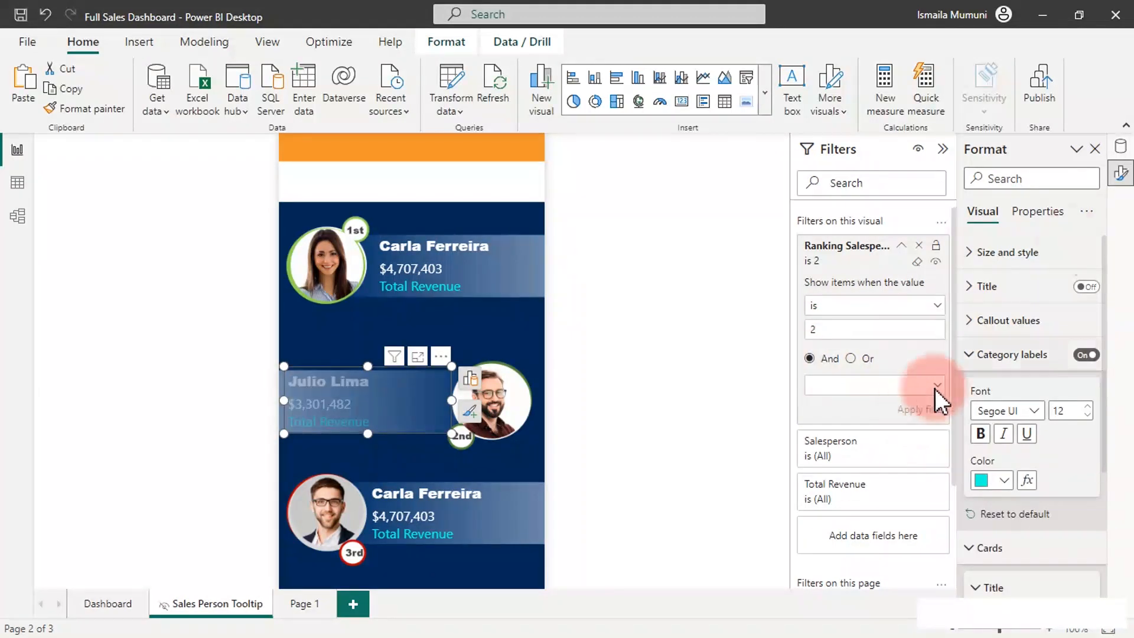
pyautogui.click(504, 336)
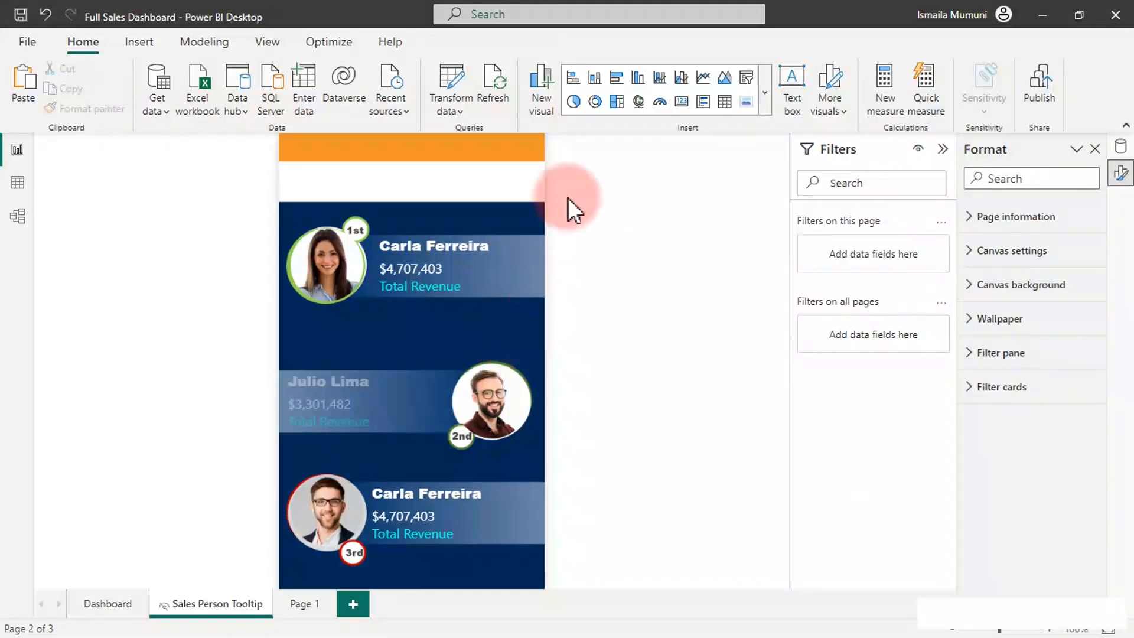
# Step: Change the 3rd-place card's Ranking Salesperson filter to show items whose value is 3
pyautogui.click(407, 385)
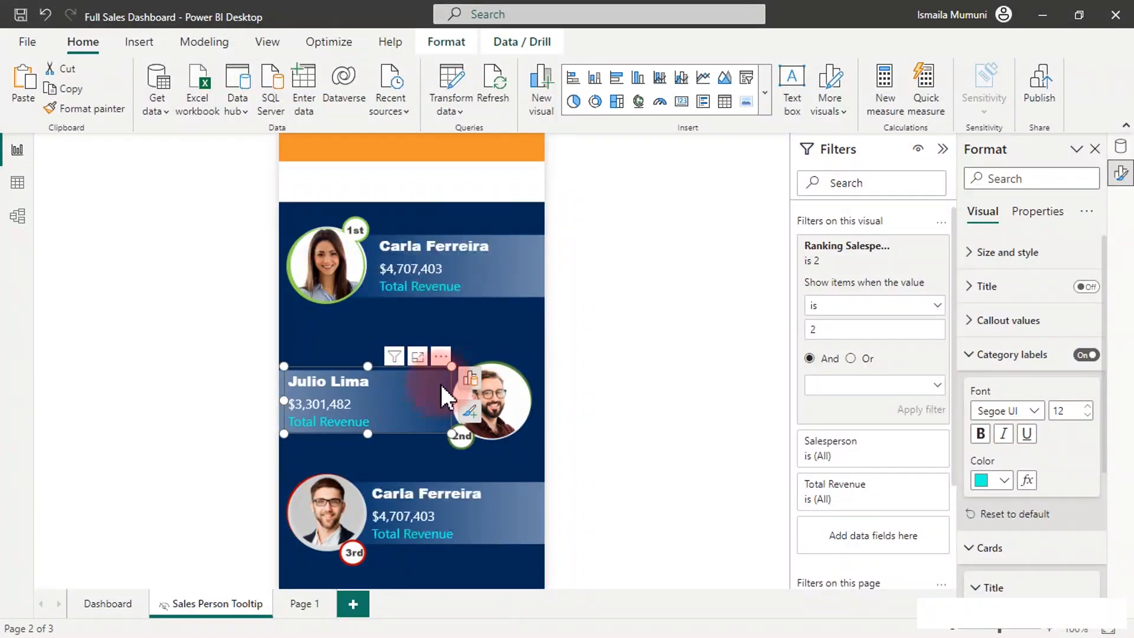
pyautogui.click(508, 508)
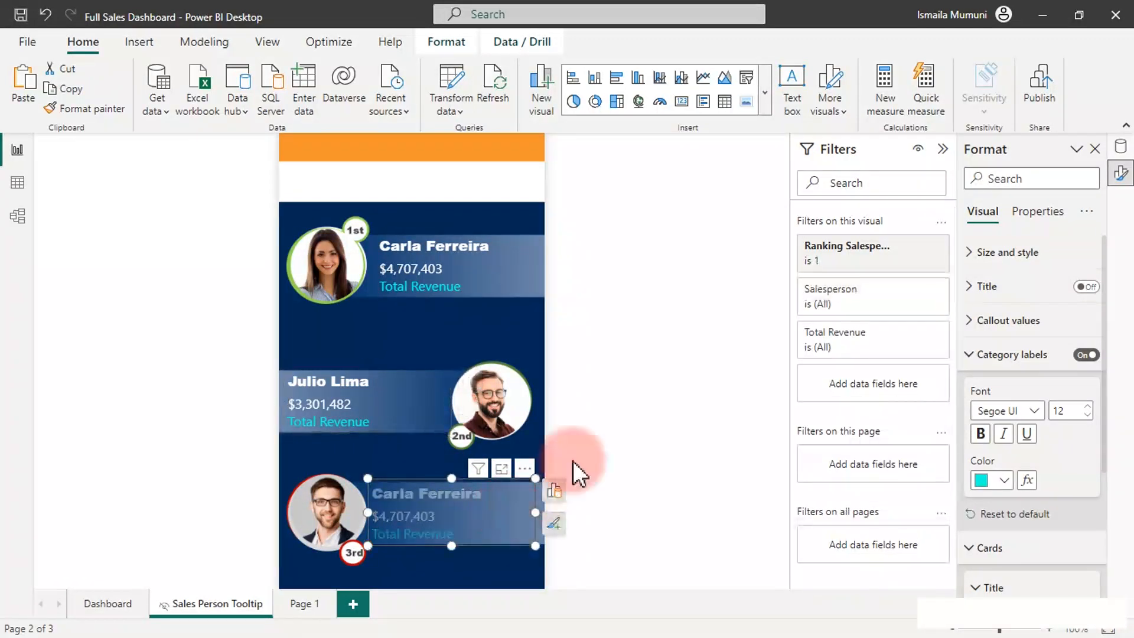
pyautogui.click(864, 298)
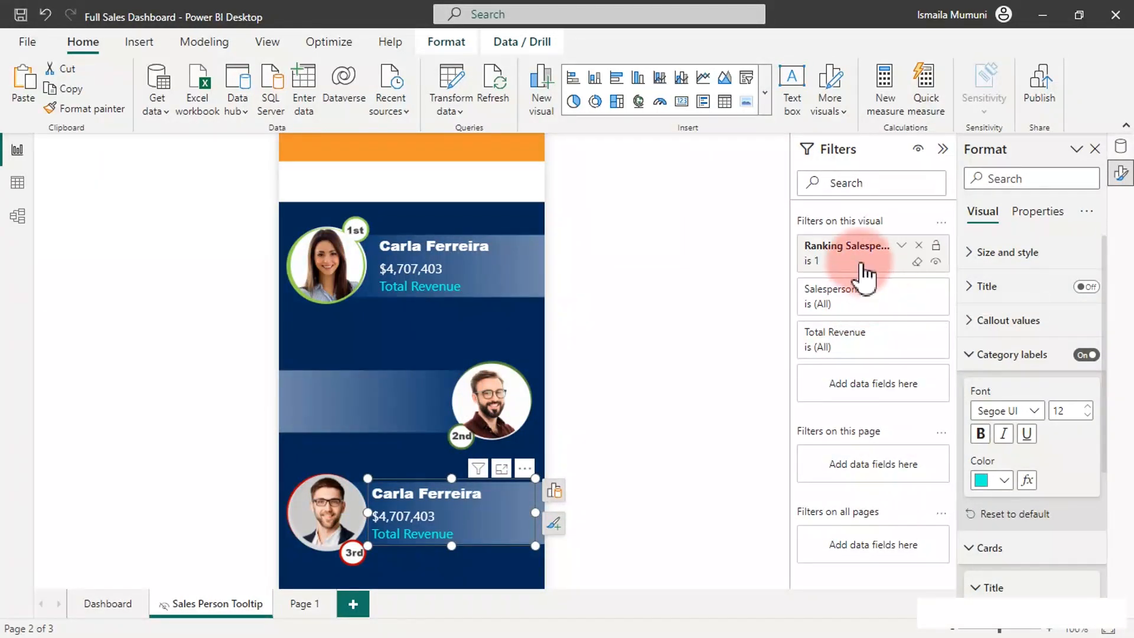
pyautogui.click(900, 245)
pyautogui.moveTo(853, 328); pyautogui.dragTo(787, 328)
pyautogui.write('3')
pyautogui.click(917, 410)
pyautogui.click(470, 509)
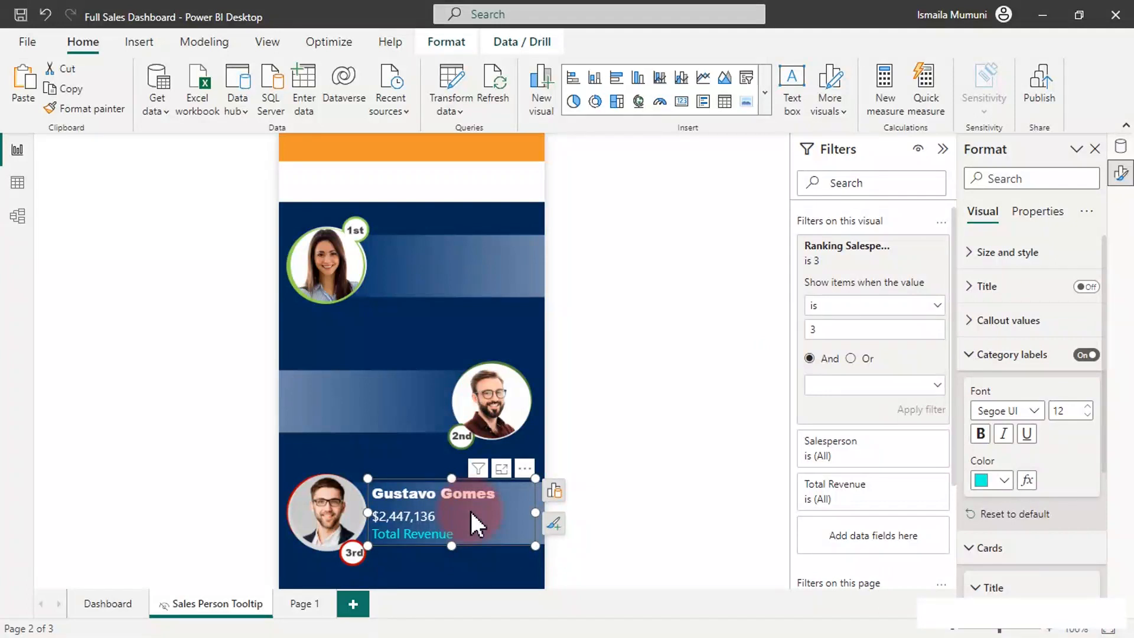
pyautogui.click(482, 351)
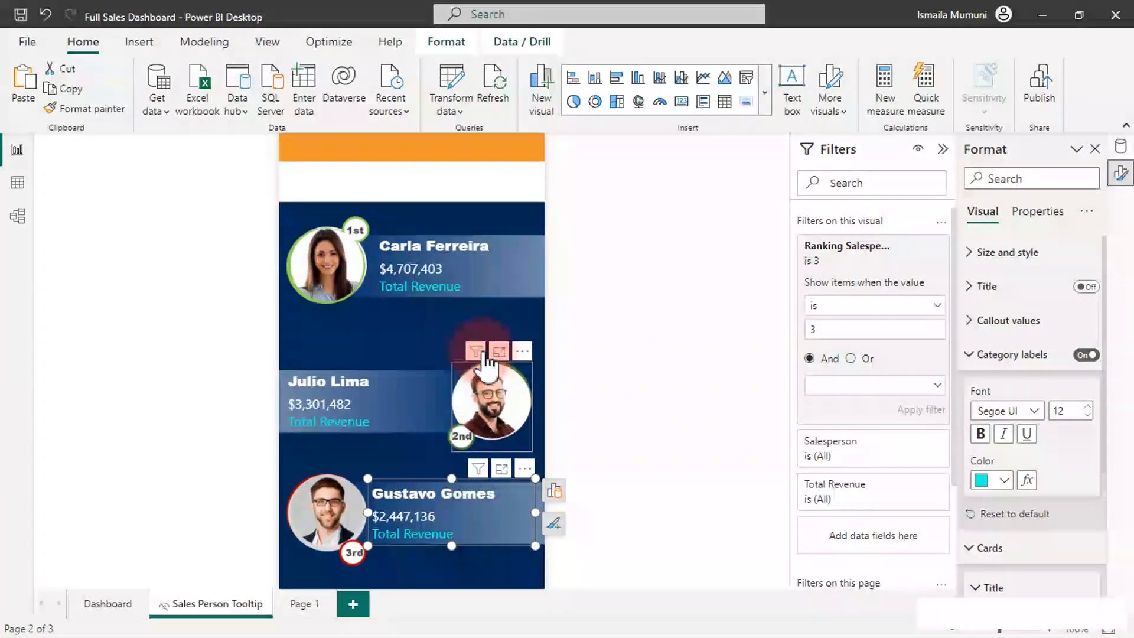
pyautogui.click(442, 324)
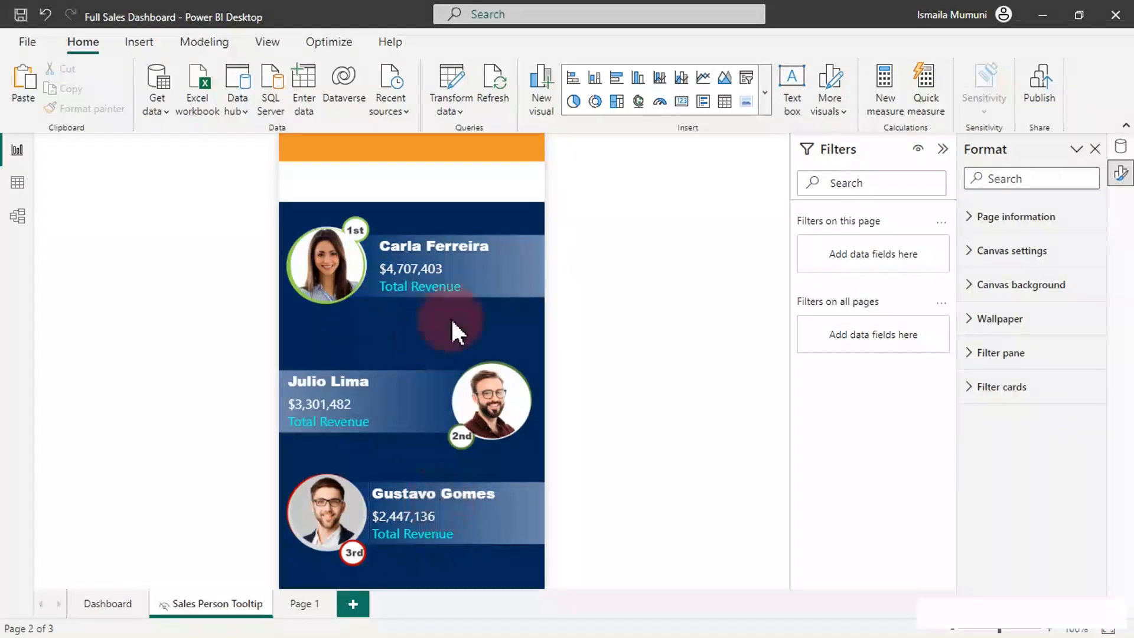
# Step: Change the 2nd-place card's title font from Arial Black to a bold Segoe UI variant
pyautogui.click(407, 384)
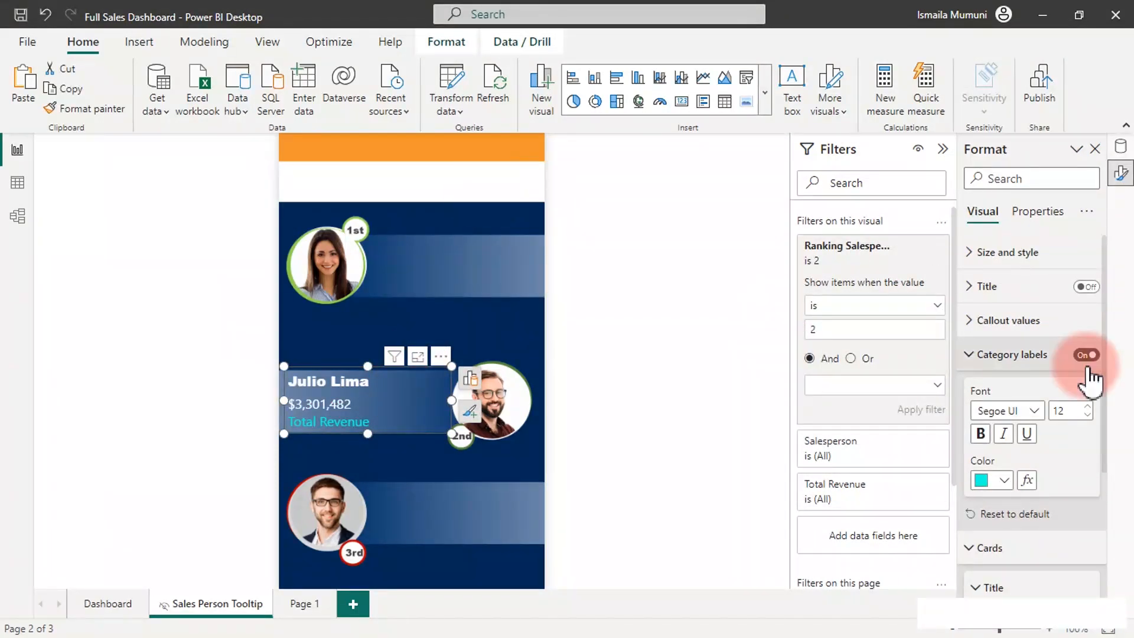
pyautogui.click(1014, 355)
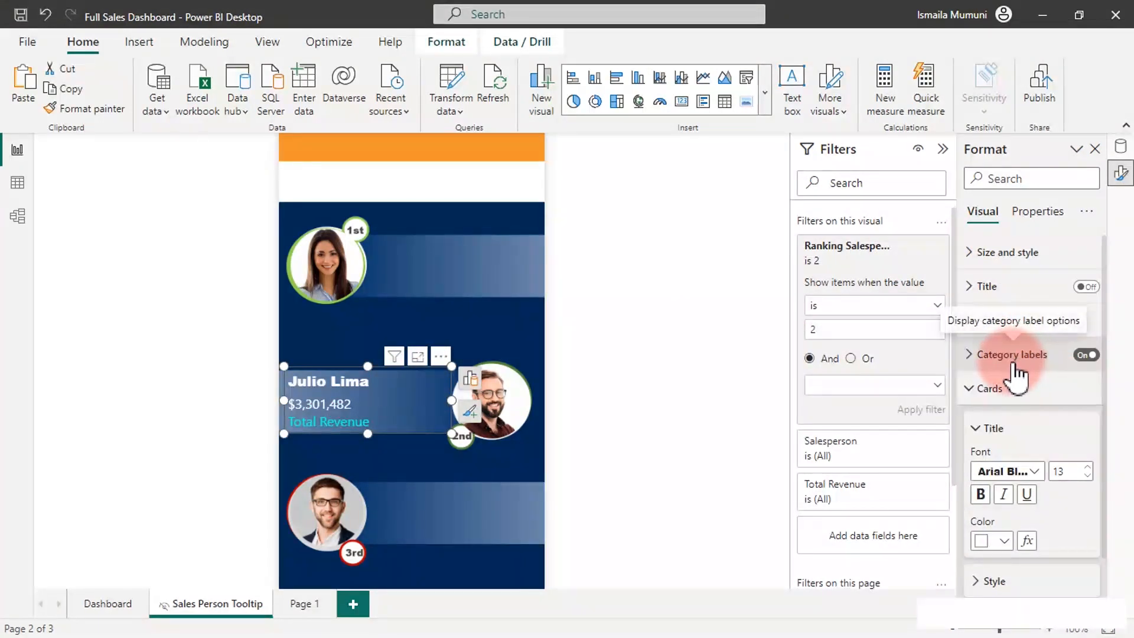
pyautogui.click(1010, 361)
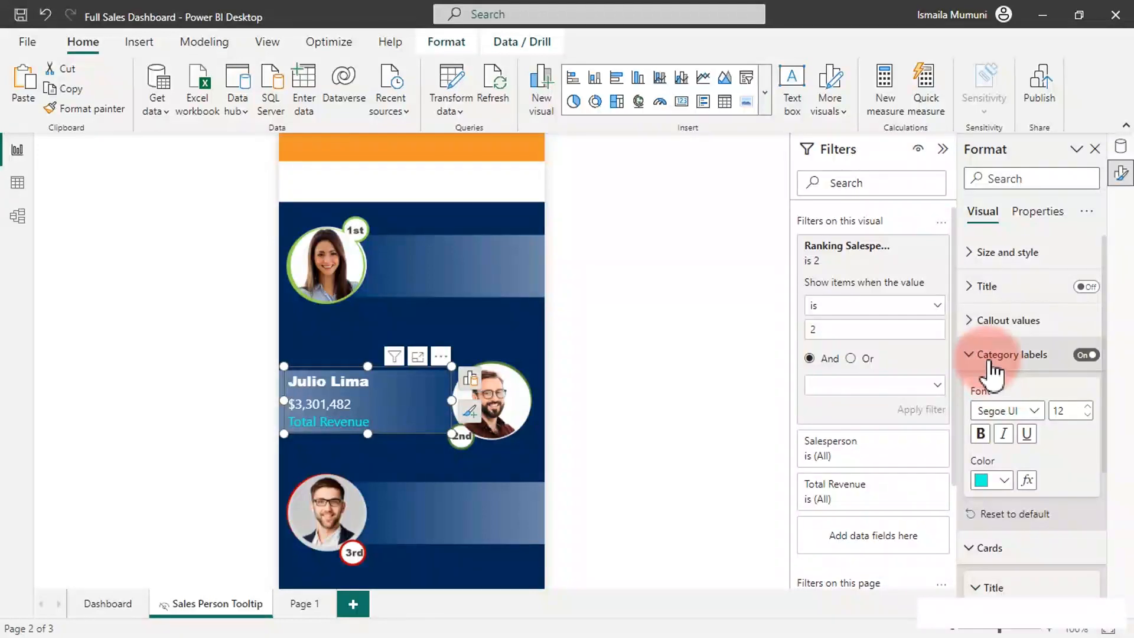
pyautogui.click(993, 365)
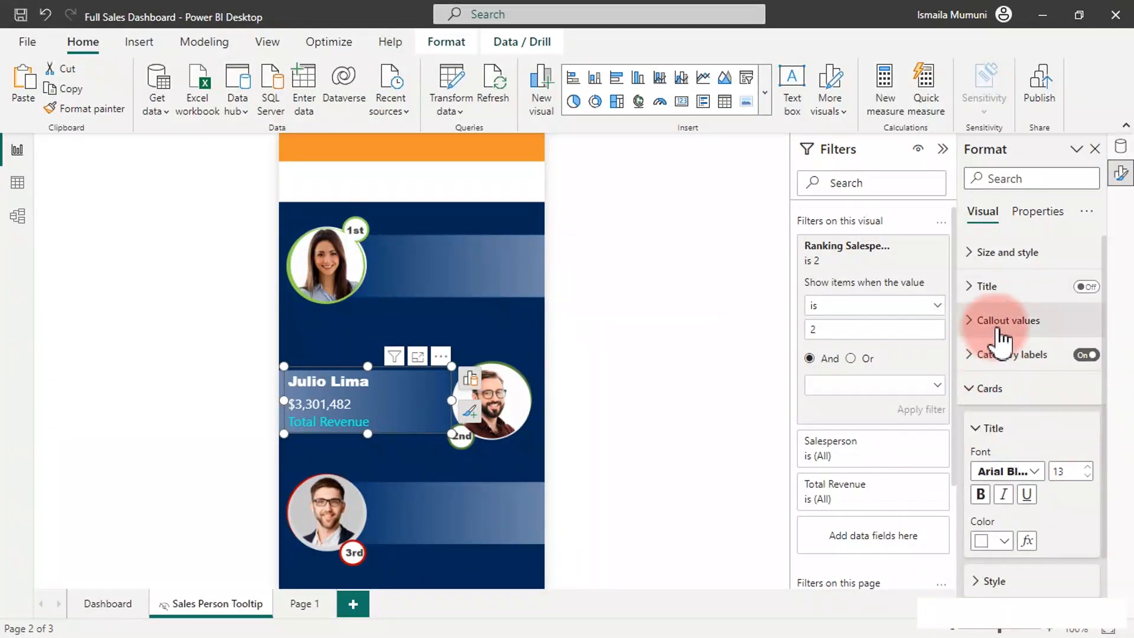
pyautogui.click(1002, 323)
pyautogui.click(998, 329)
pyautogui.scroll(-1, 1019, 378)
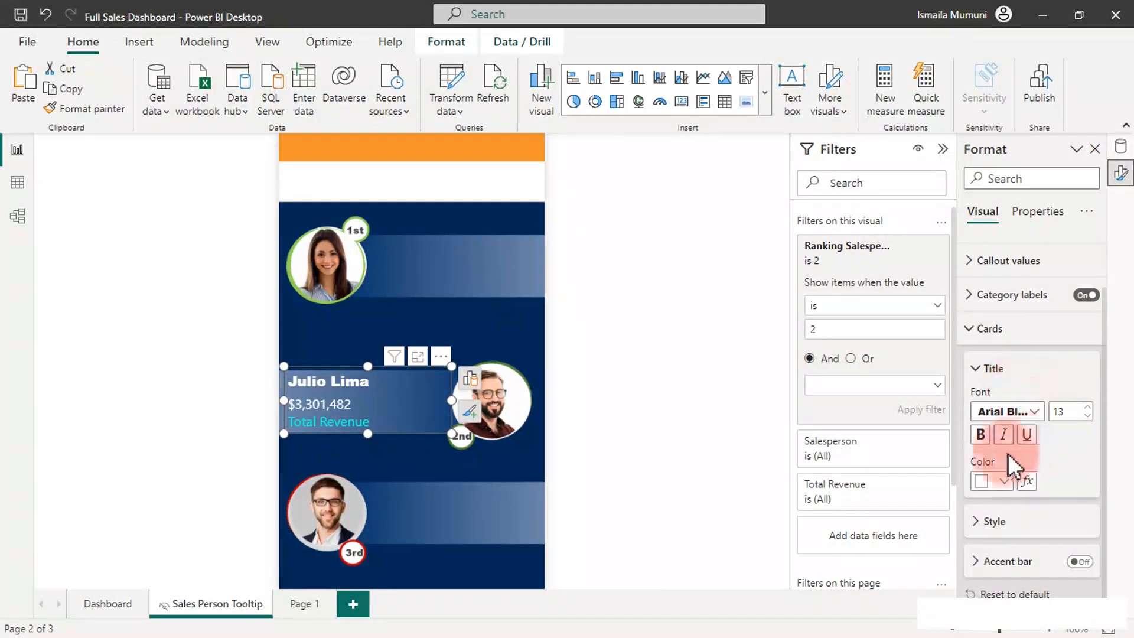
pyautogui.click(979, 329)
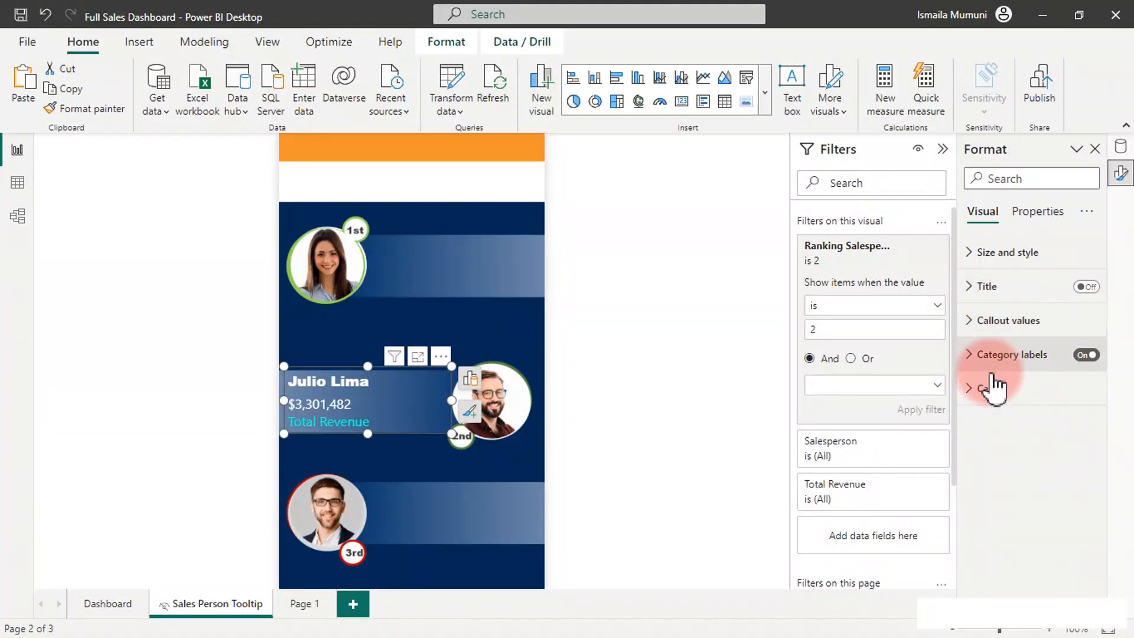
pyautogui.click(992, 405)
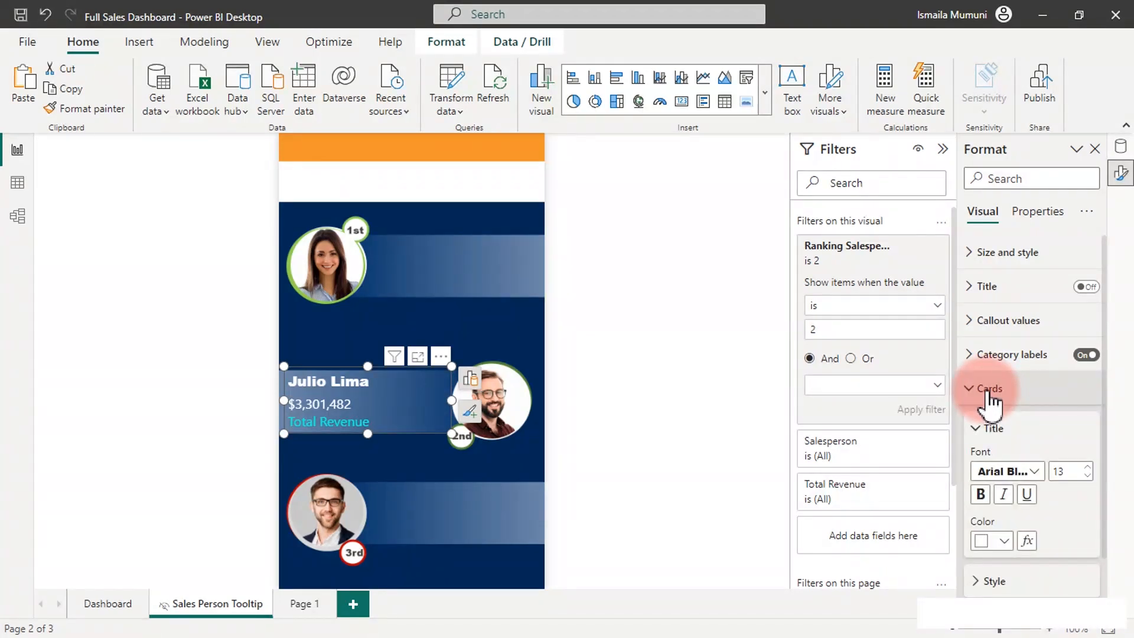
pyautogui.click(1034, 471)
pyautogui.scroll(-3, 1024, 395)
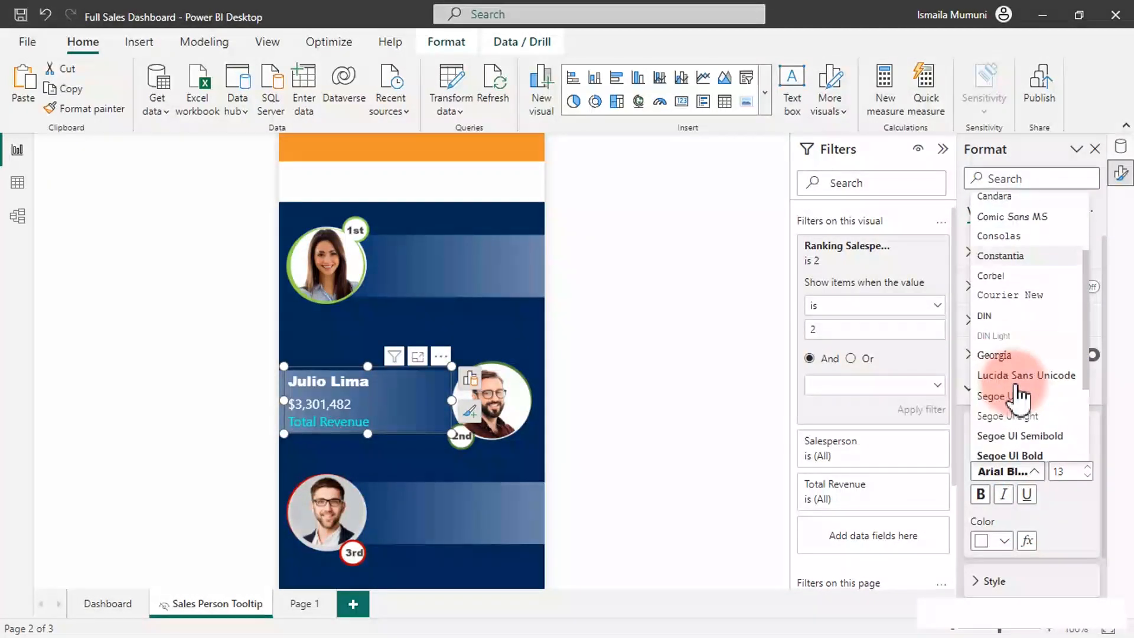
pyautogui.click(1027, 421)
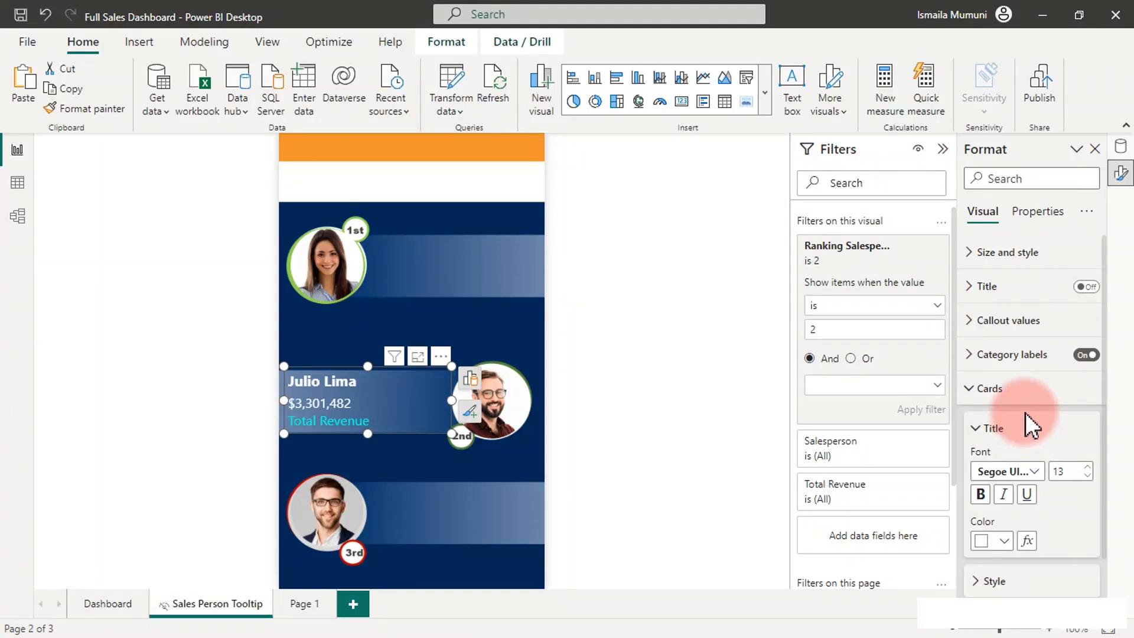
# Step: Check the 3rd-place card's callout value, category label and card formatting options
pyautogui.click(413, 497)
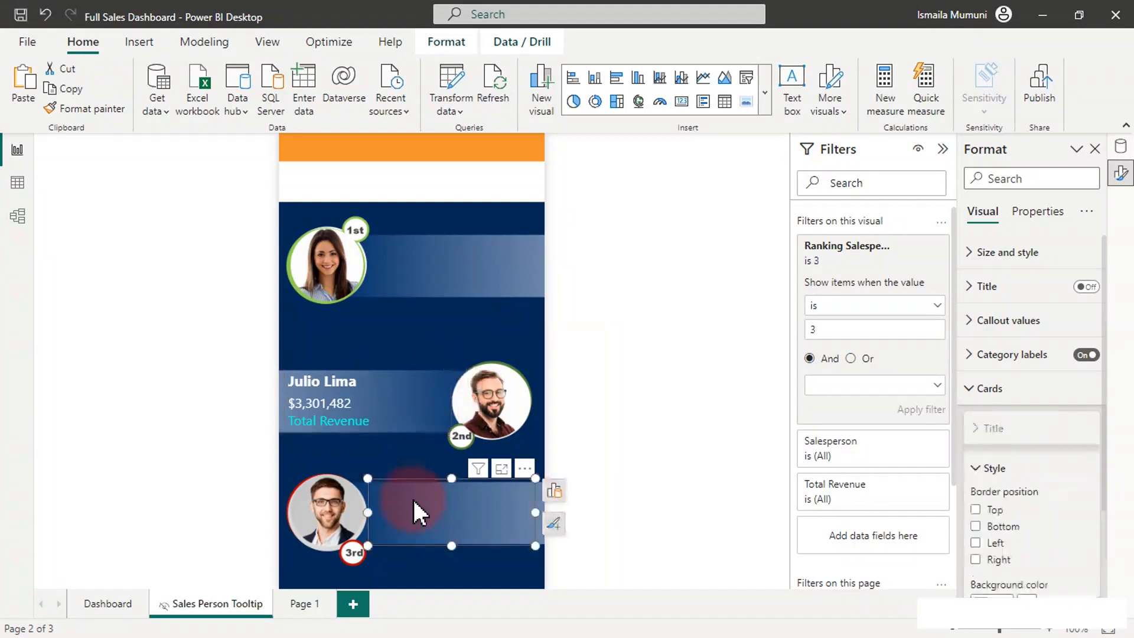
pyautogui.click(1007, 388)
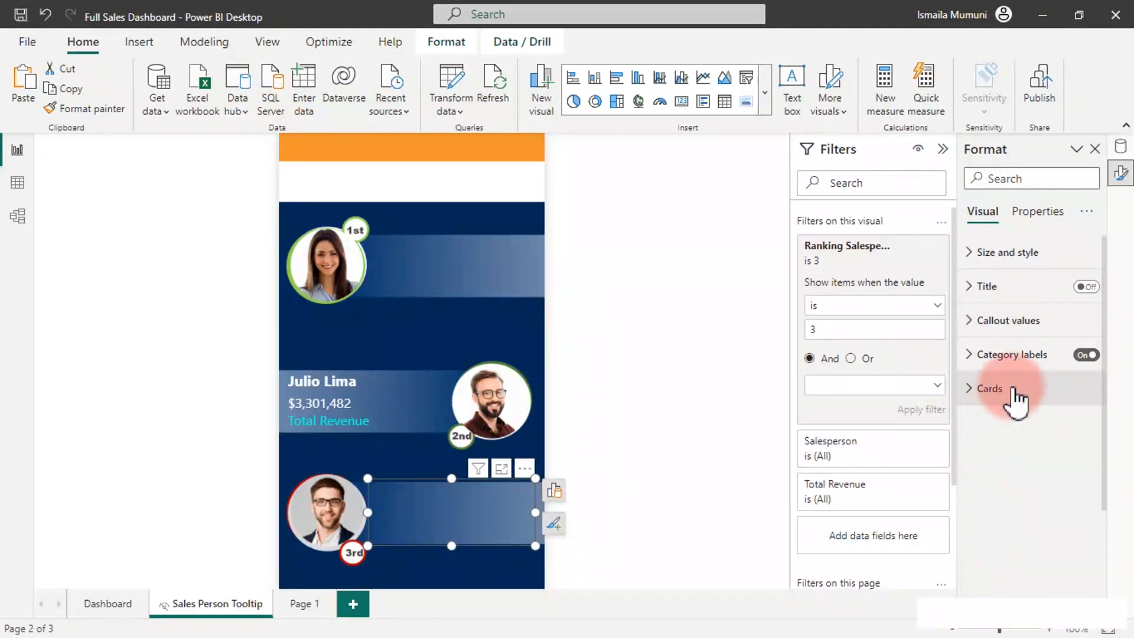
pyautogui.click(1007, 333)
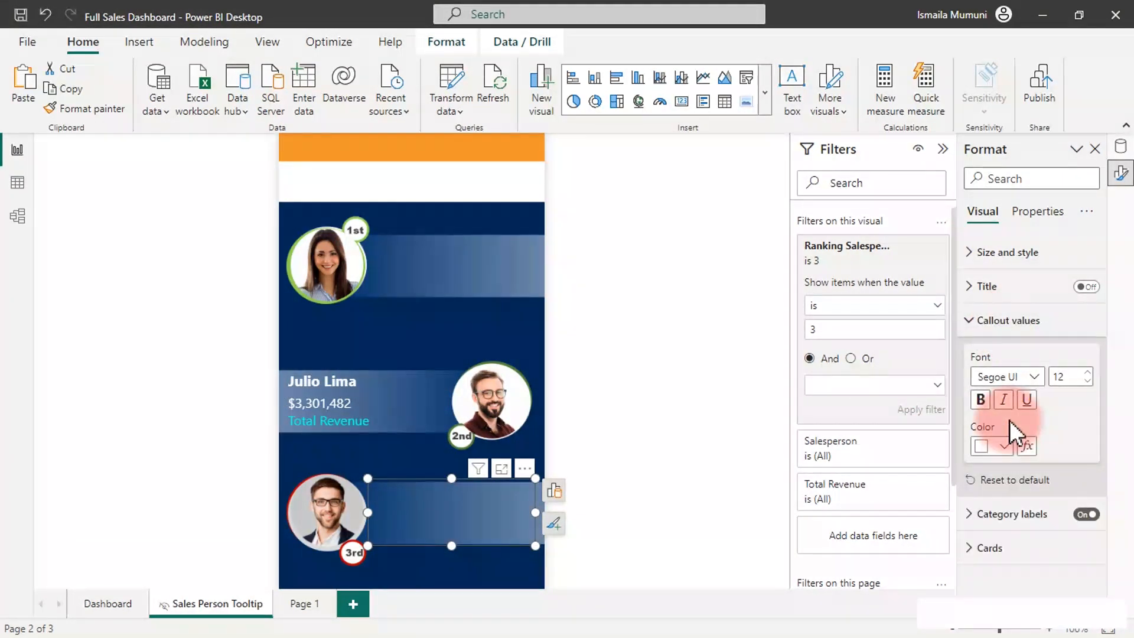
pyautogui.click(1009, 324)
pyautogui.click(1024, 356)
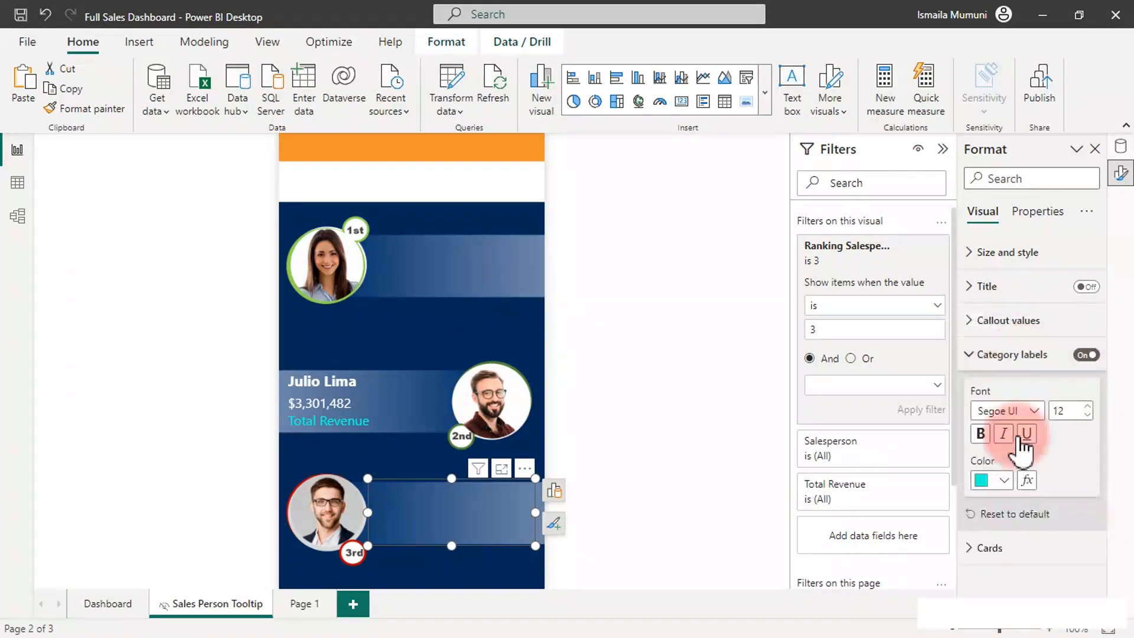
pyautogui.click(1011, 361)
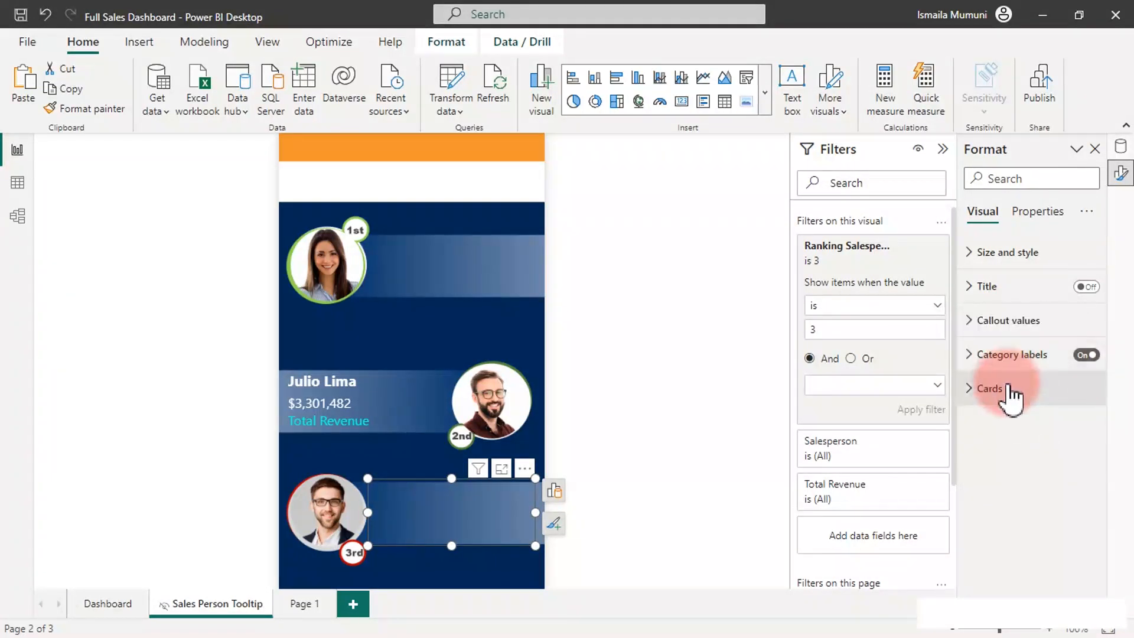
pyautogui.click(1009, 391)
pyautogui.click(1010, 393)
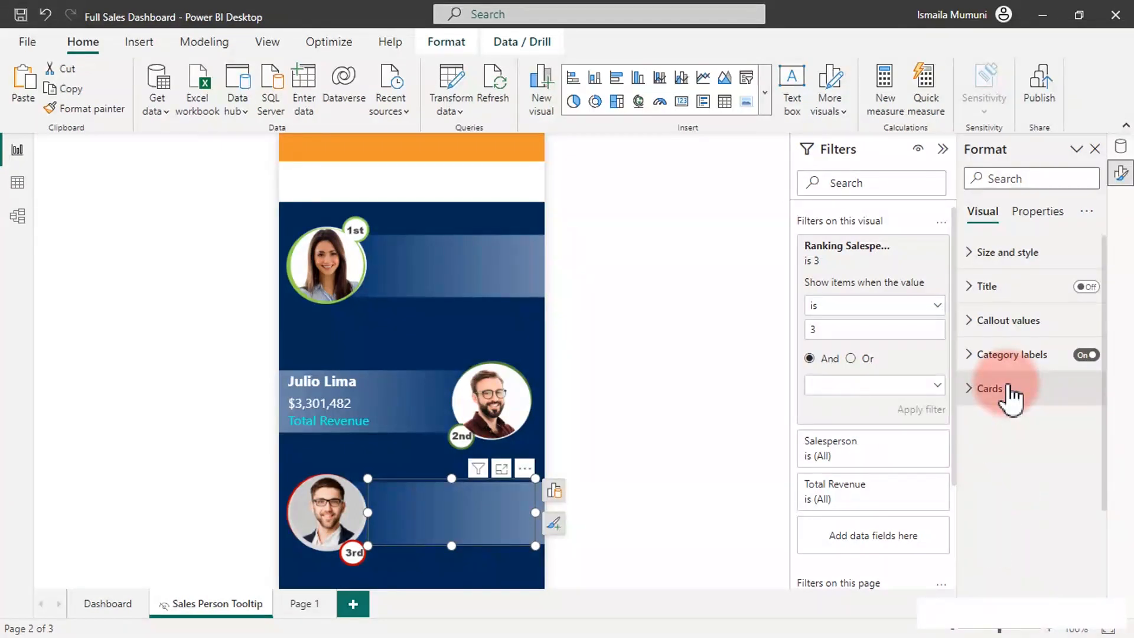
# Step: Apply the 2nd-place card's formatting to the 3rd-place card with Format Painter
pyautogui.click(391, 392)
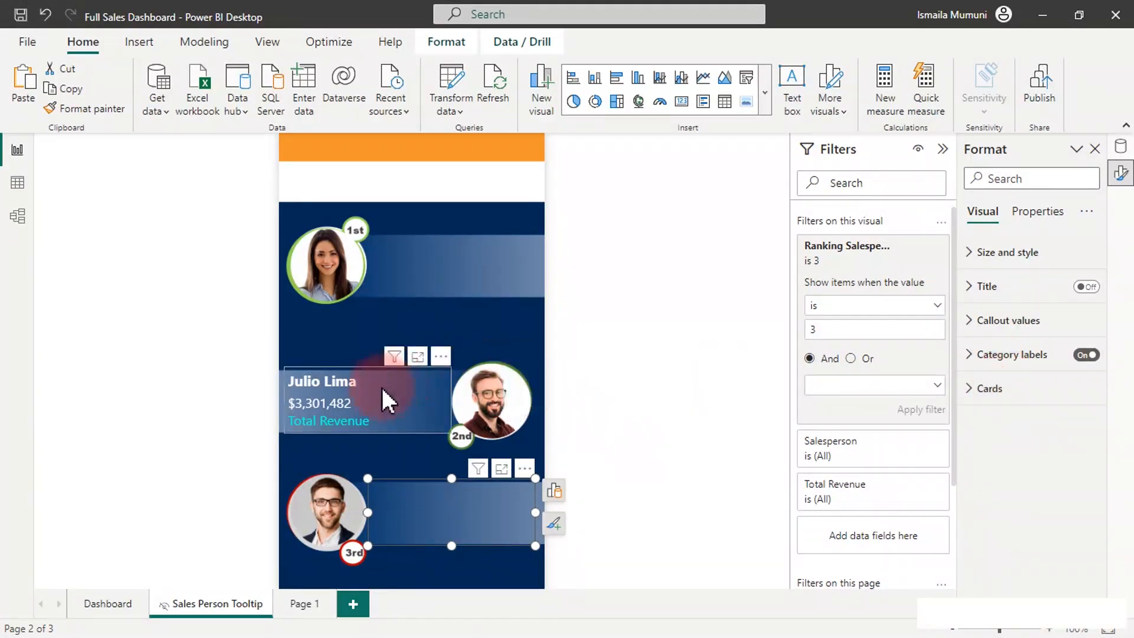
pyautogui.click(92, 112)
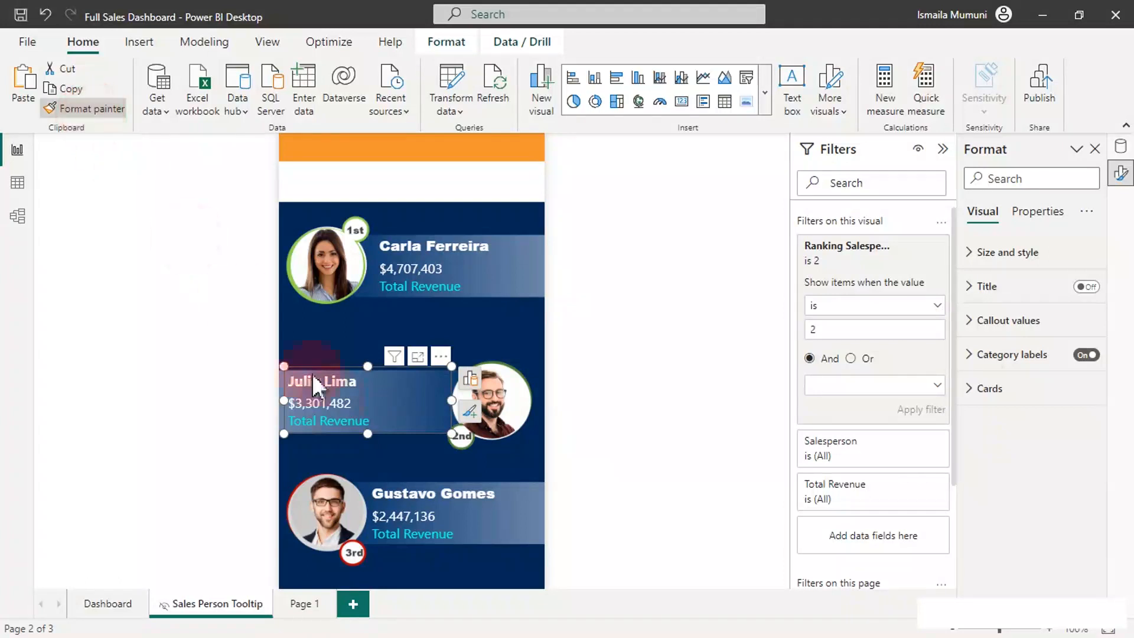
pyautogui.click(481, 522)
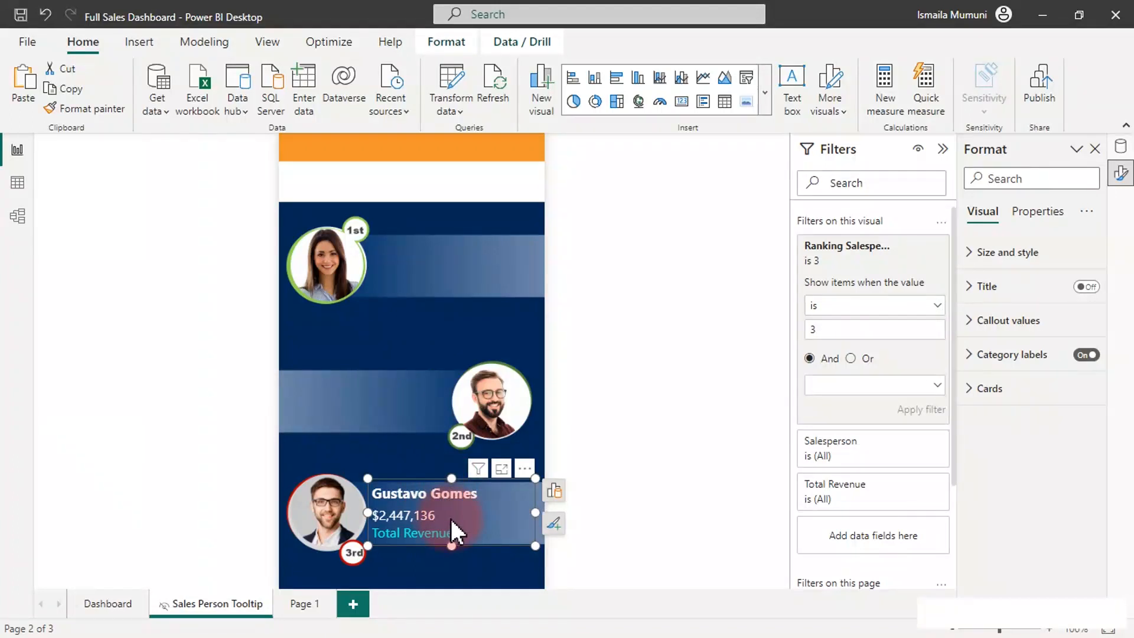
pyautogui.click(483, 322)
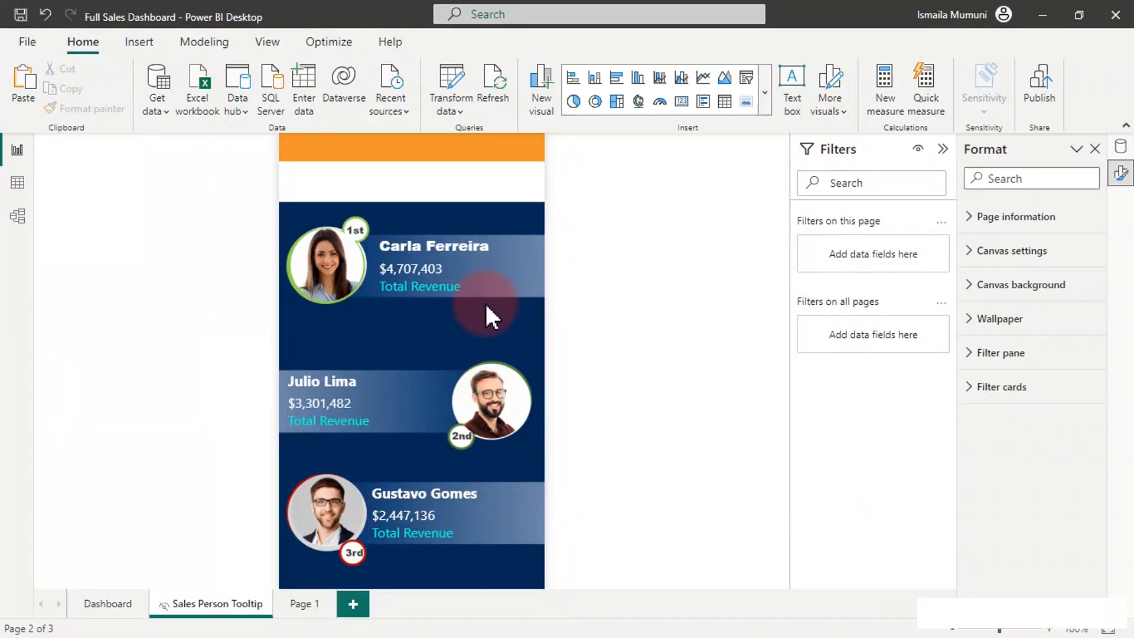
# Step: Reduce the 2nd-place card's title font size to 11
pyautogui.click(402, 407)
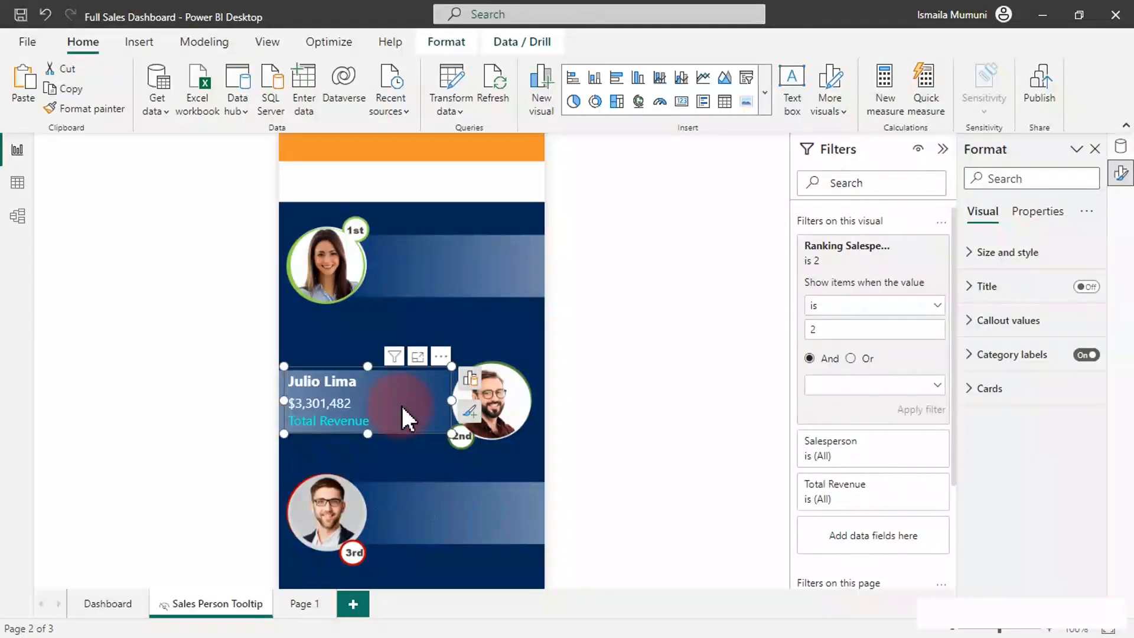
pyautogui.click(1004, 329)
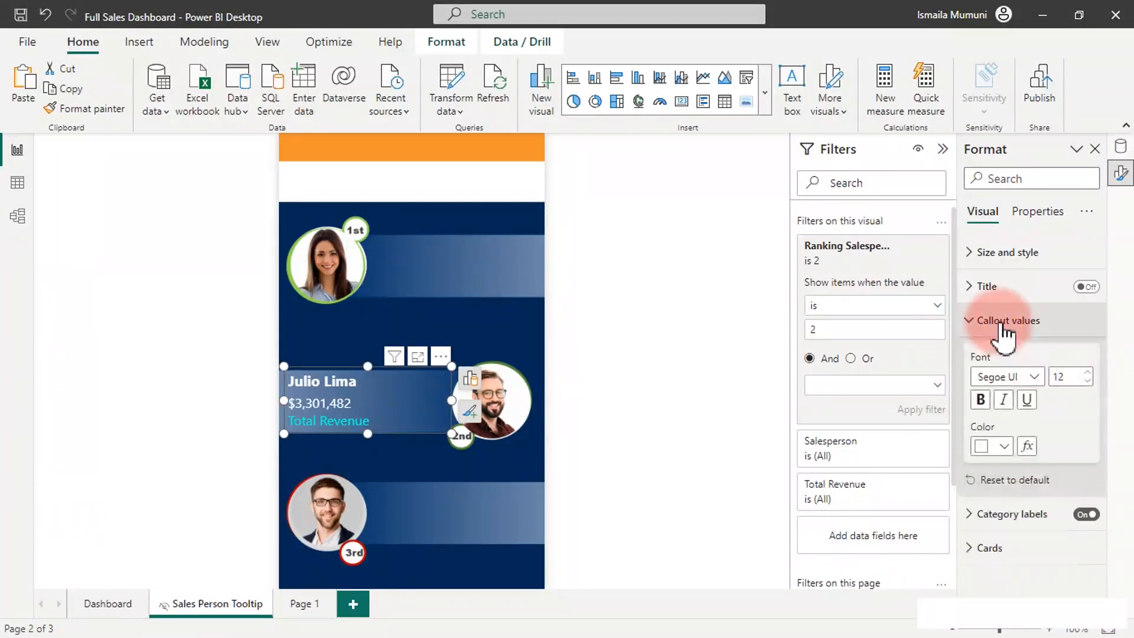
pyautogui.click(1004, 331)
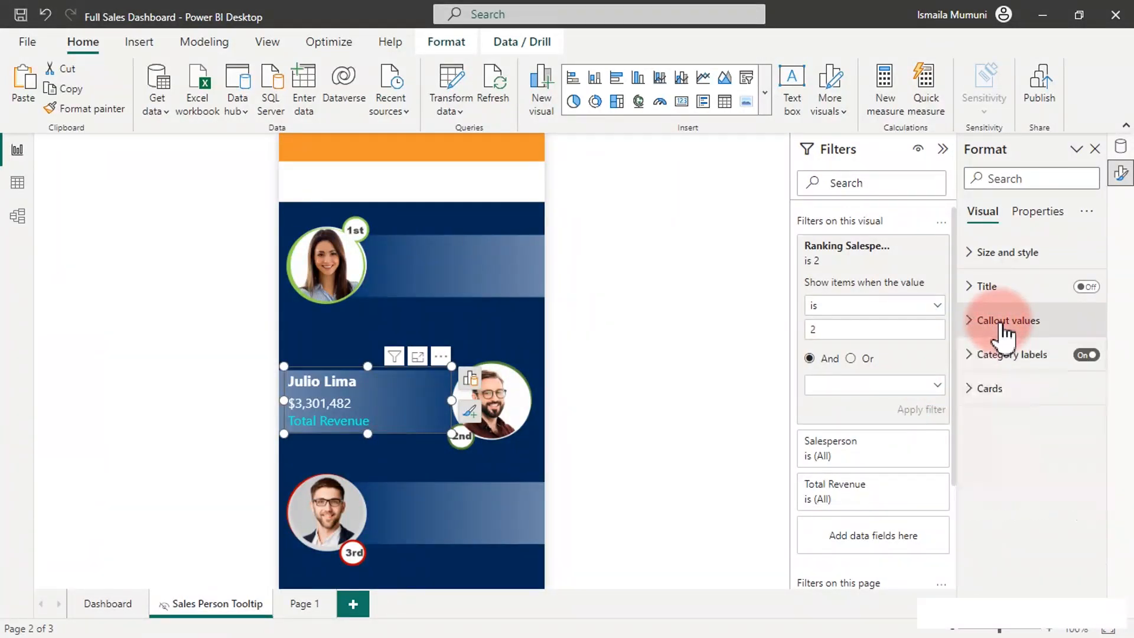
pyautogui.click(998, 356)
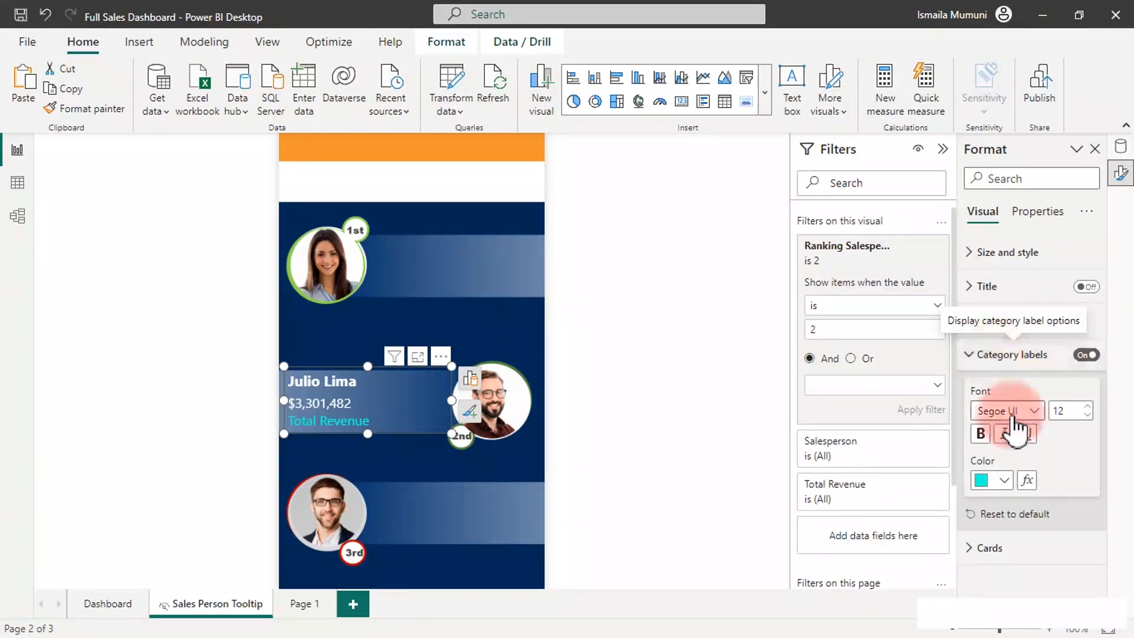
pyautogui.click(999, 366)
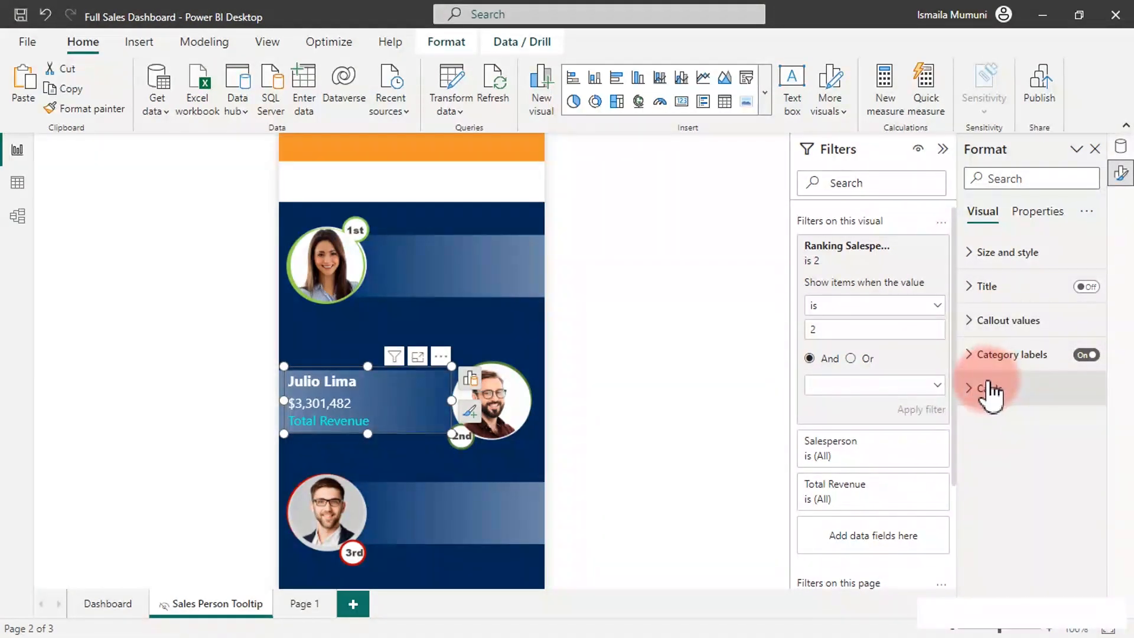
pyautogui.click(991, 390)
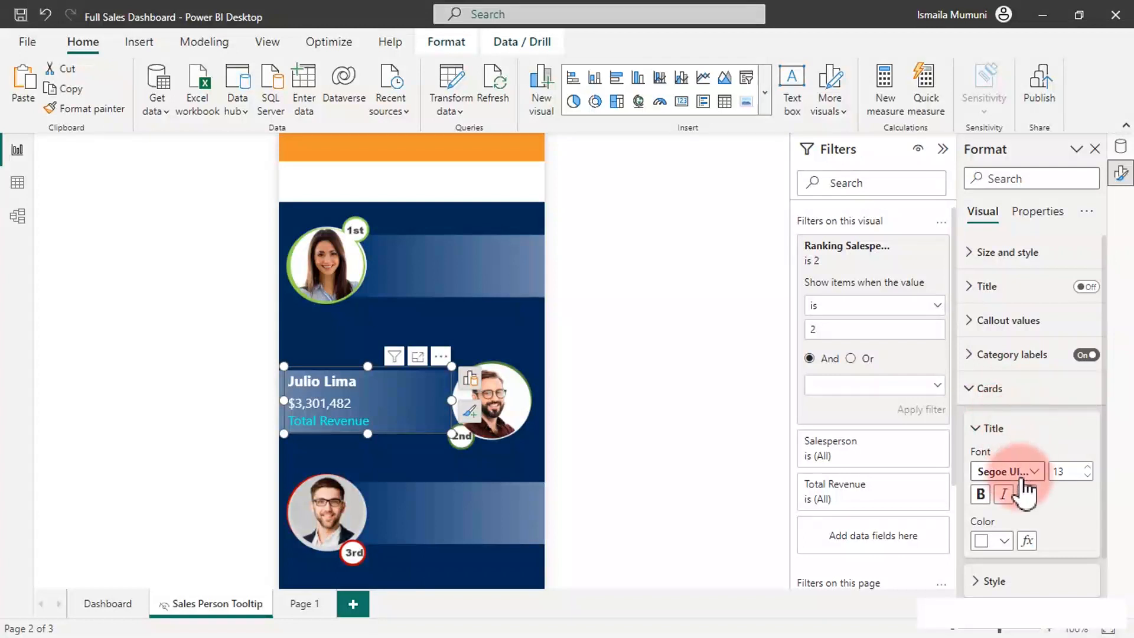
pyautogui.scroll(-1, 1026, 507)
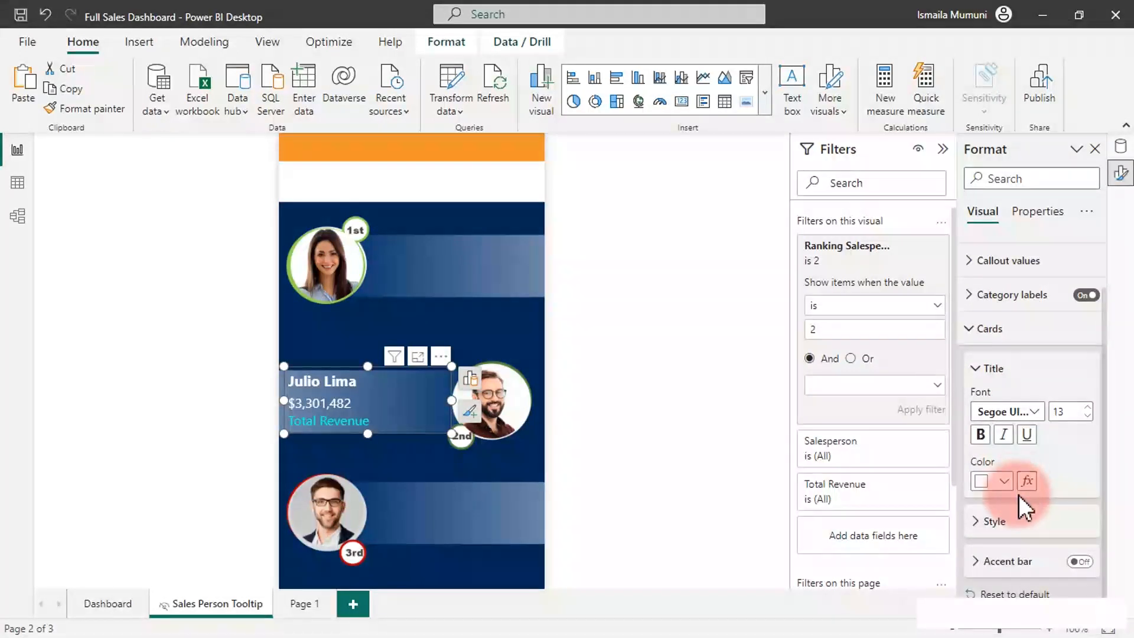
pyautogui.click(1090, 419)
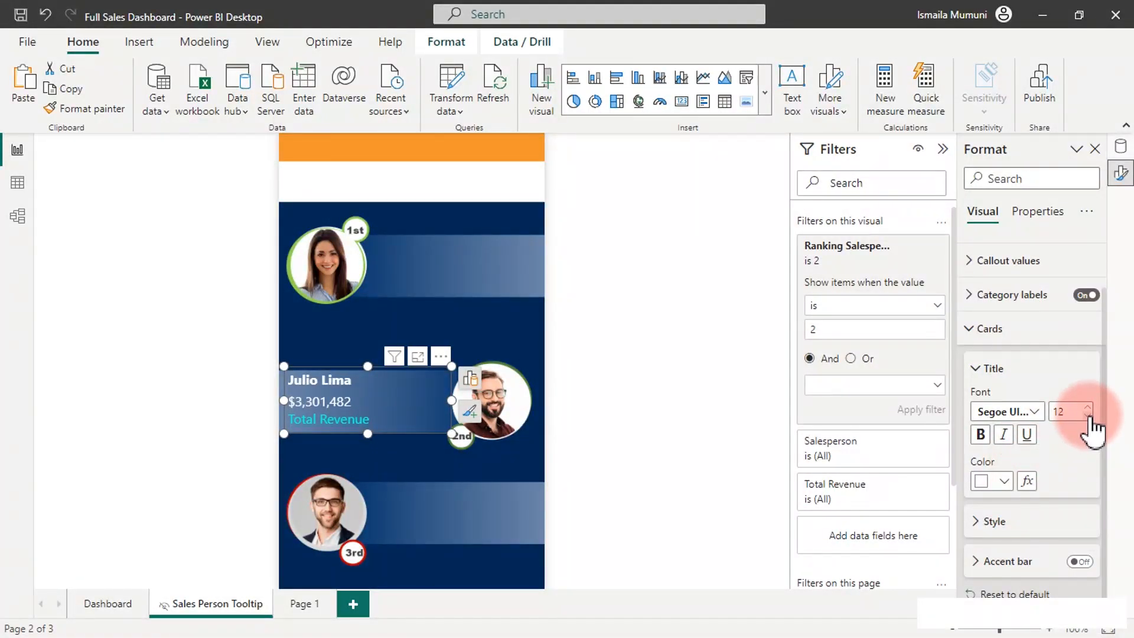
pyautogui.click(1090, 418)
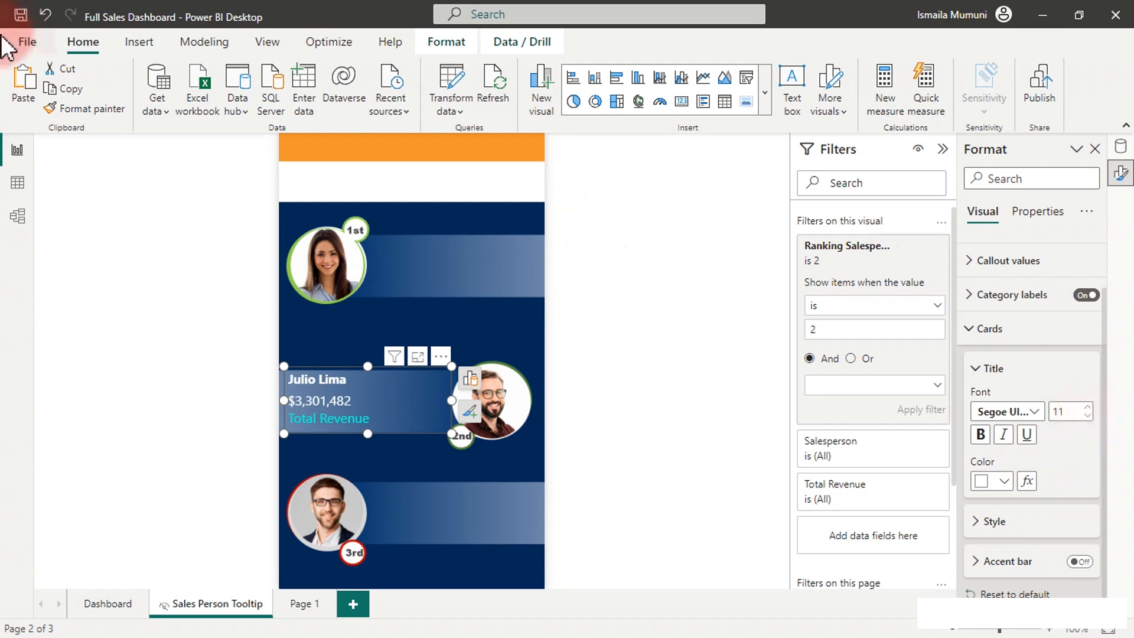
# Step: Copy the 2nd-place card's updated title formatting onto the 3rd-place card with Format Painter
pyautogui.click(89, 109)
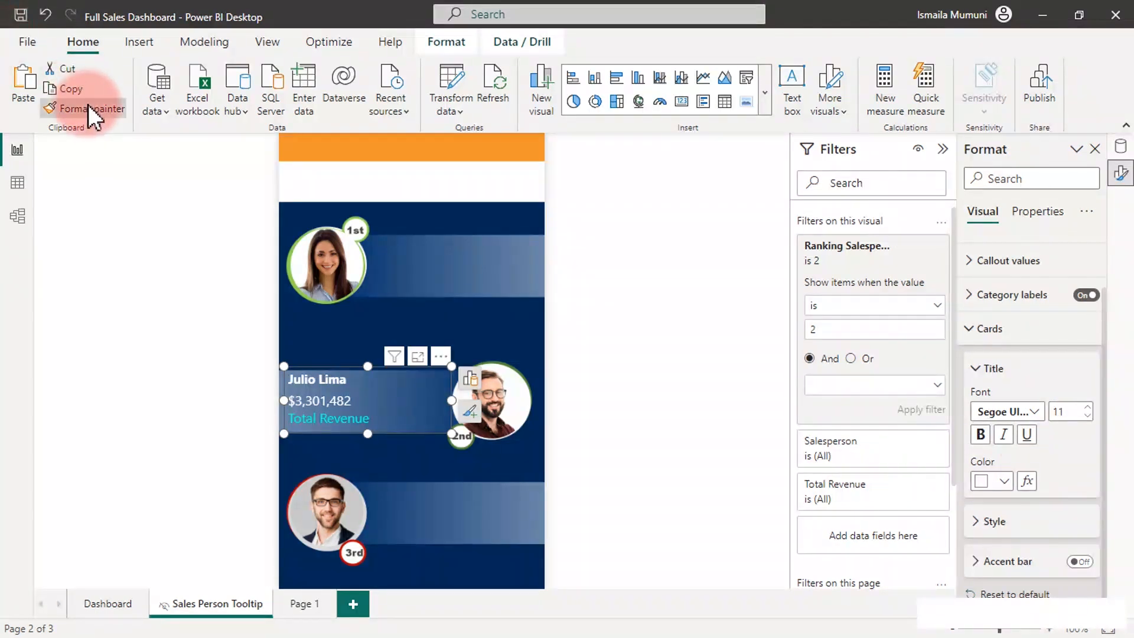
pyautogui.click(421, 510)
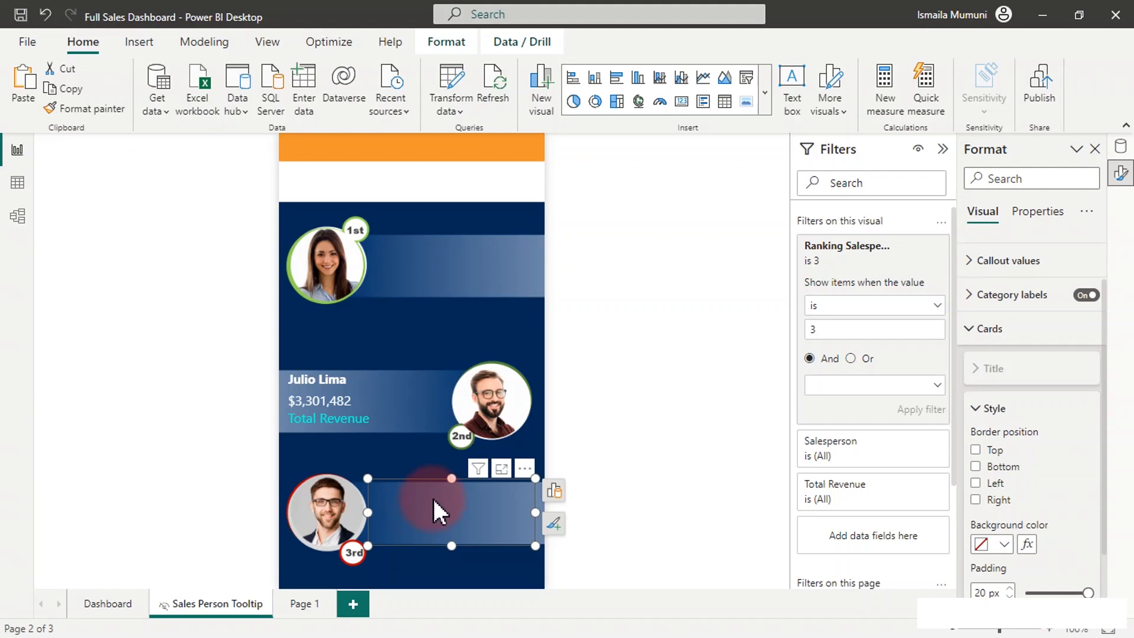
pyautogui.click(366, 397)
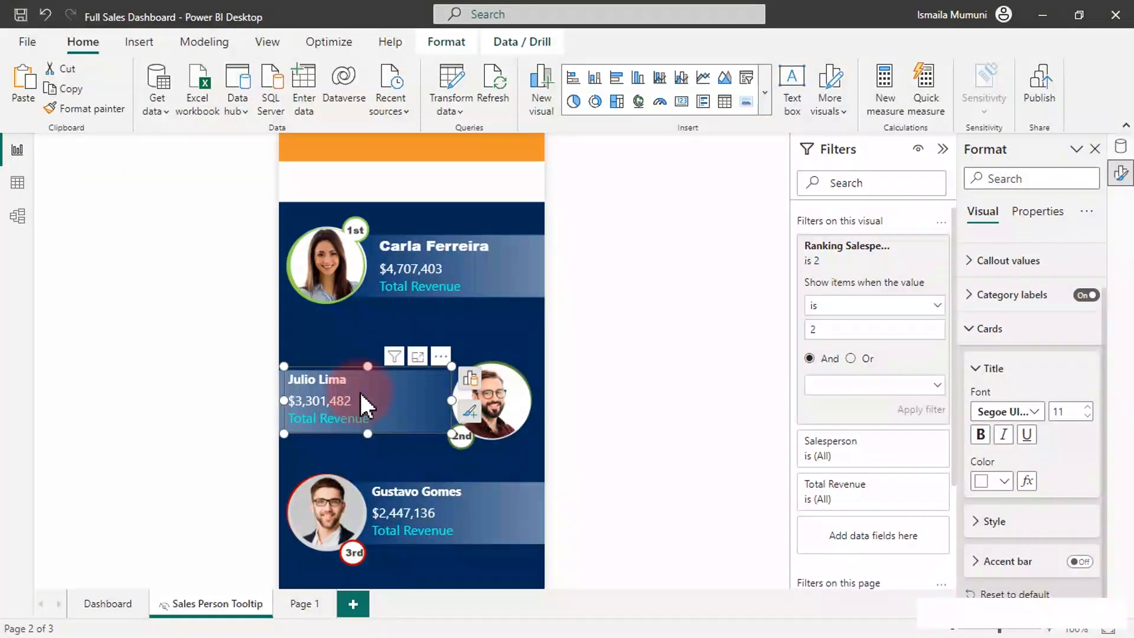
pyautogui.click(356, 334)
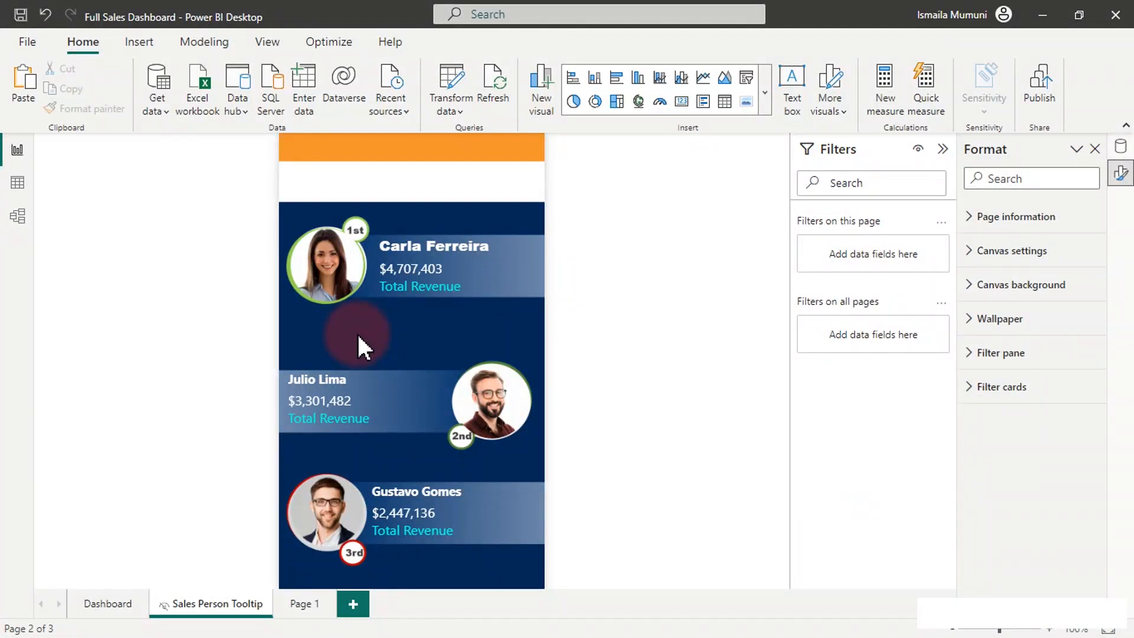
# Step: Insert a text box and fit it to the white band above the 1st-place card, about 313 wide by 49 high
pyautogui.click(791, 75)
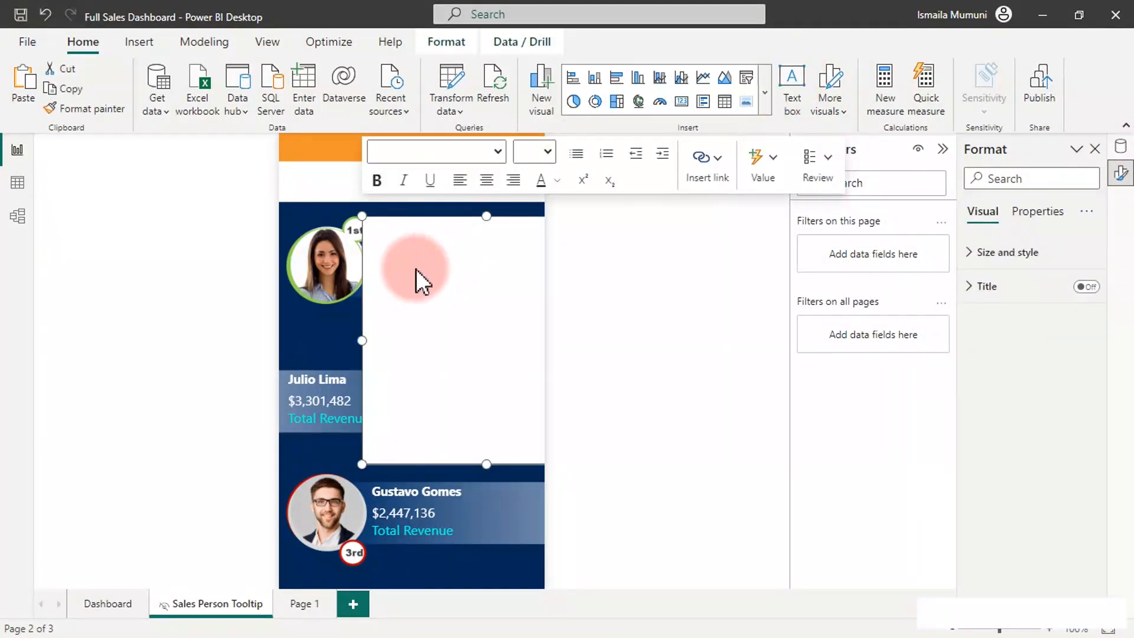
pyautogui.moveTo(362, 215); pyautogui.dragTo(454, 369)
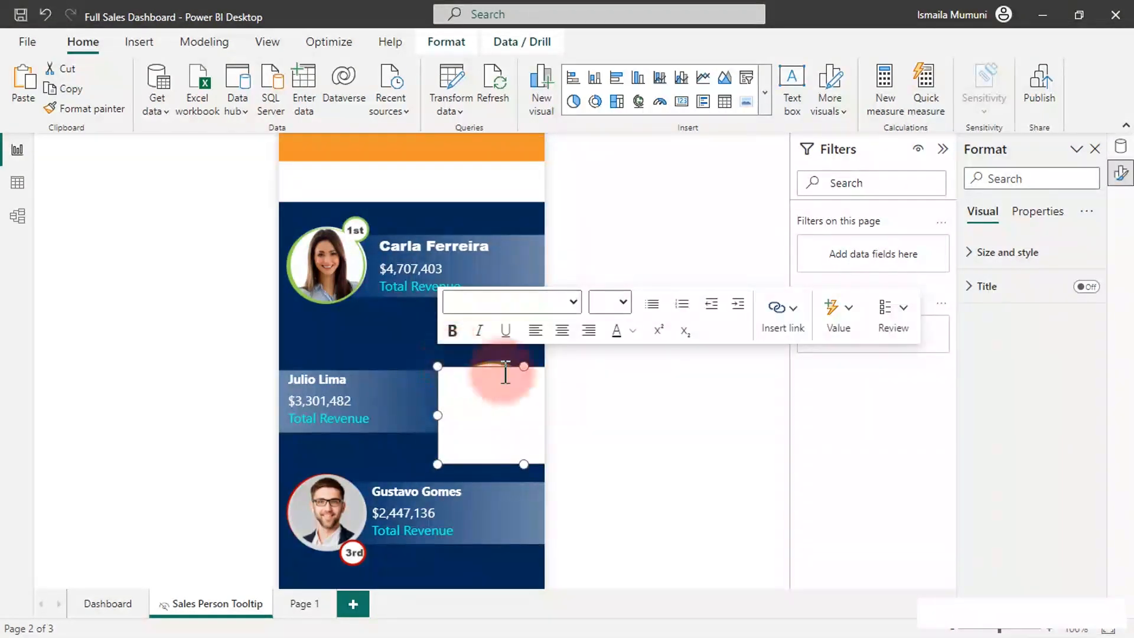
pyautogui.click(440, 371)
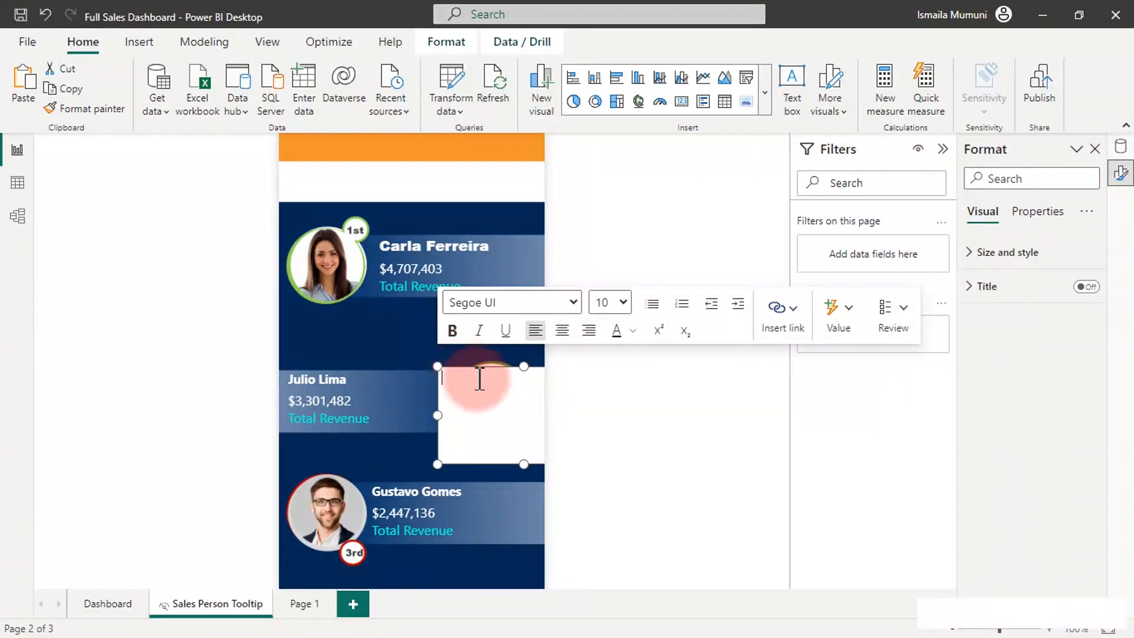
pyautogui.click(534, 364)
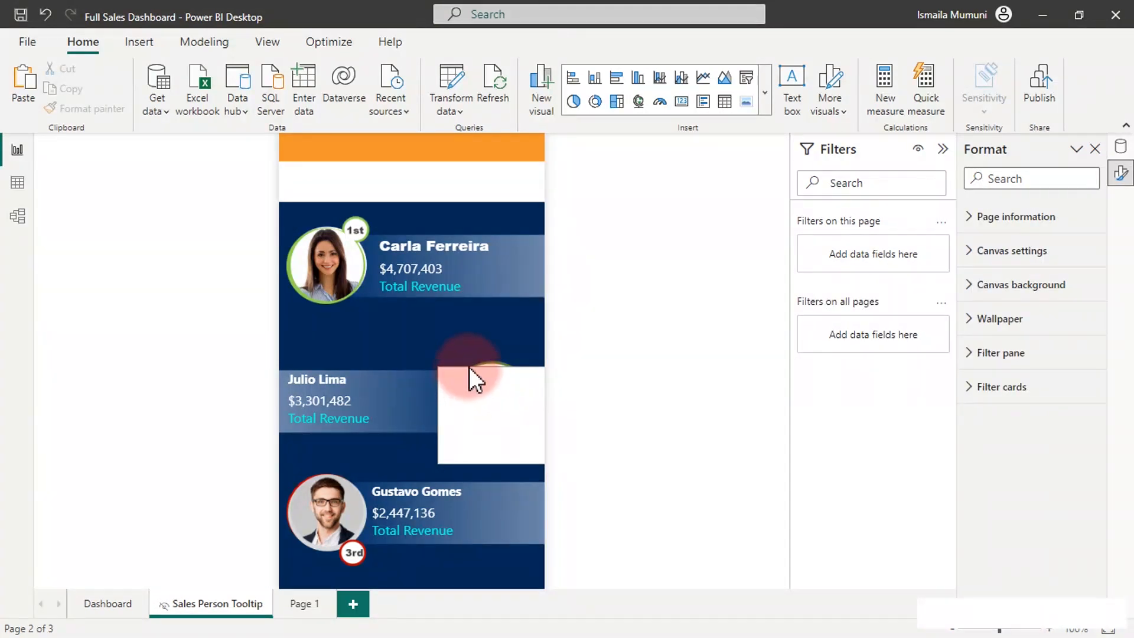
pyautogui.click(469, 367)
pyautogui.moveTo(469, 367); pyautogui.dragTo(313, 162)
pyautogui.moveTo(452, 258); pyautogui.dragTo(547, 164)
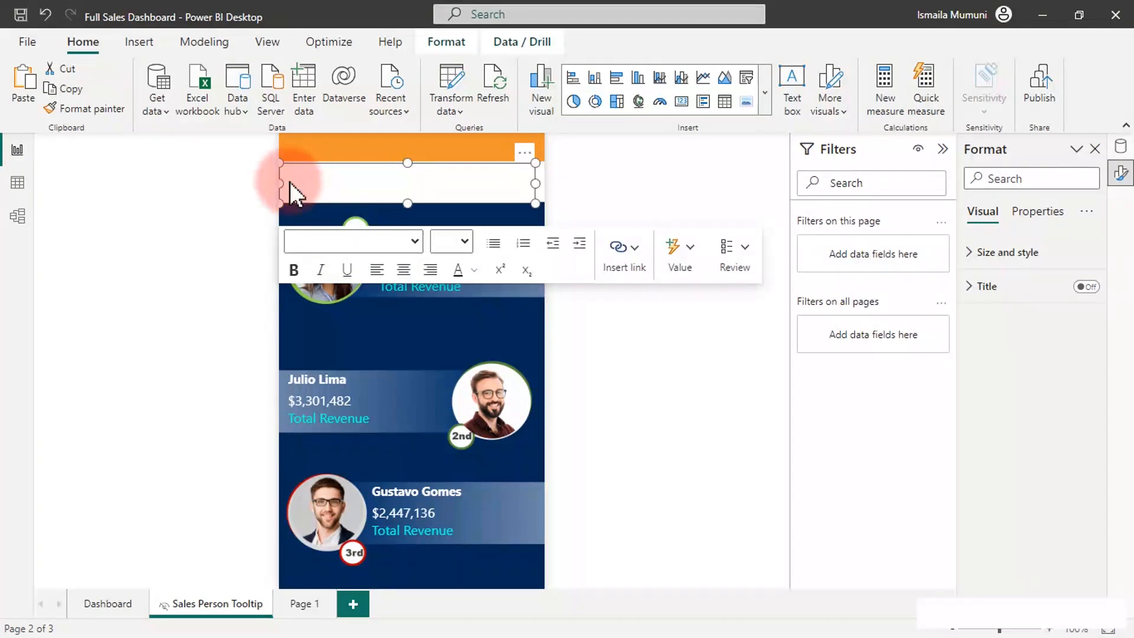
pyautogui.moveTo(282, 180)
pyautogui.mouseDown()
pyautogui.moveTo(318, 183)
pyautogui.moveTo(359, 164)
pyautogui.moveTo(274, 182)
pyautogui.mouseUp()
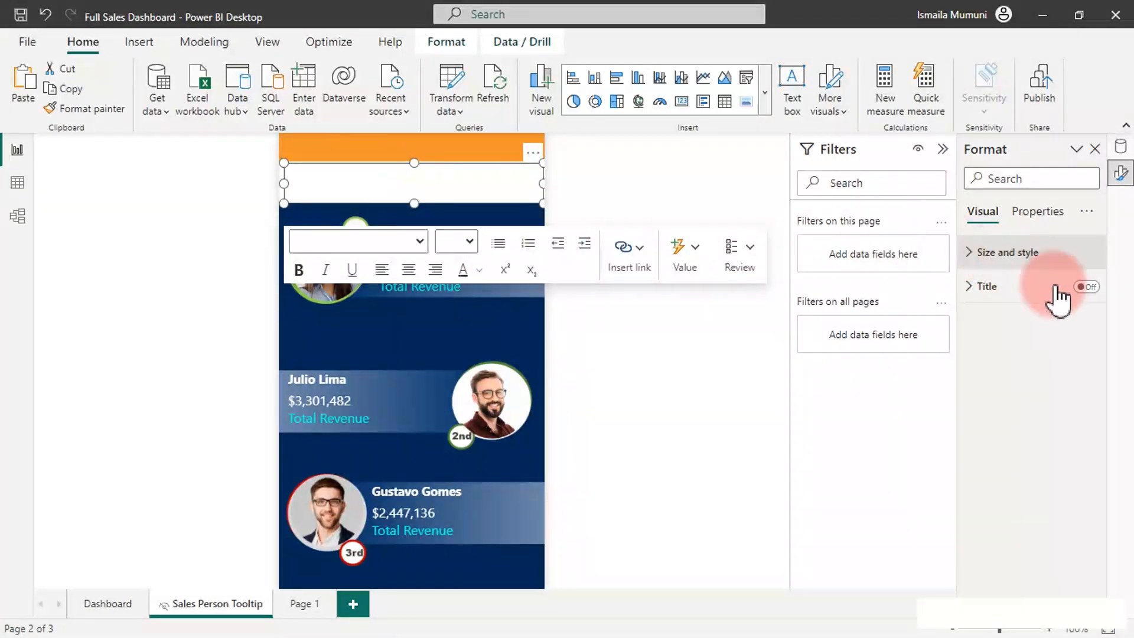
pyautogui.click(1008, 254)
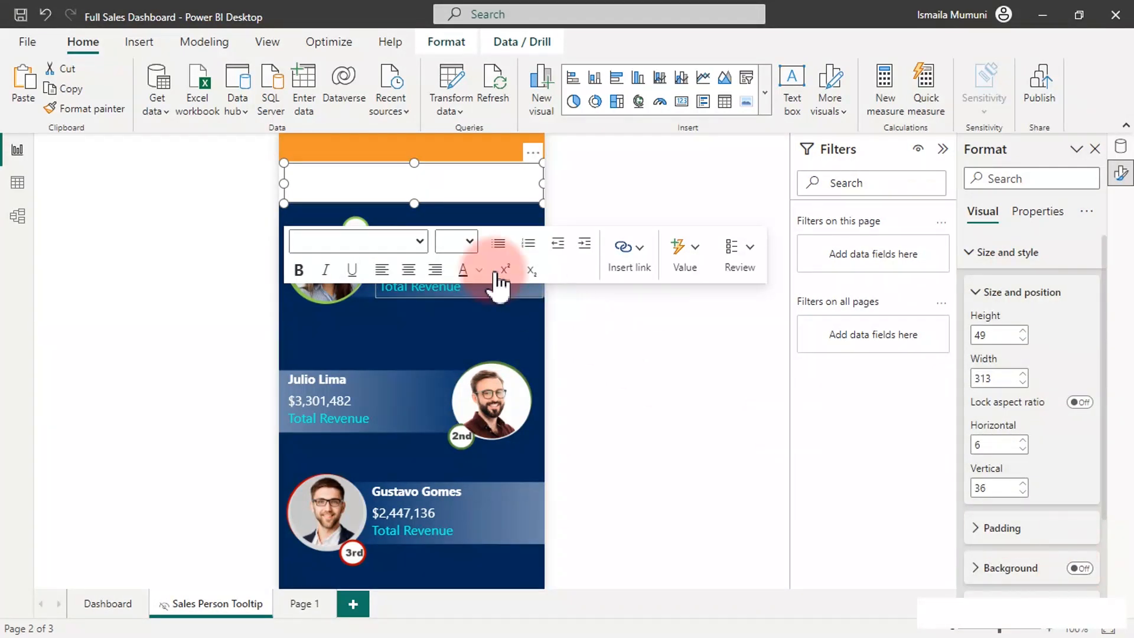
# Step: Enter "Top-3 Sales Person" in the new text box and center the text
pyautogui.click(342, 172)
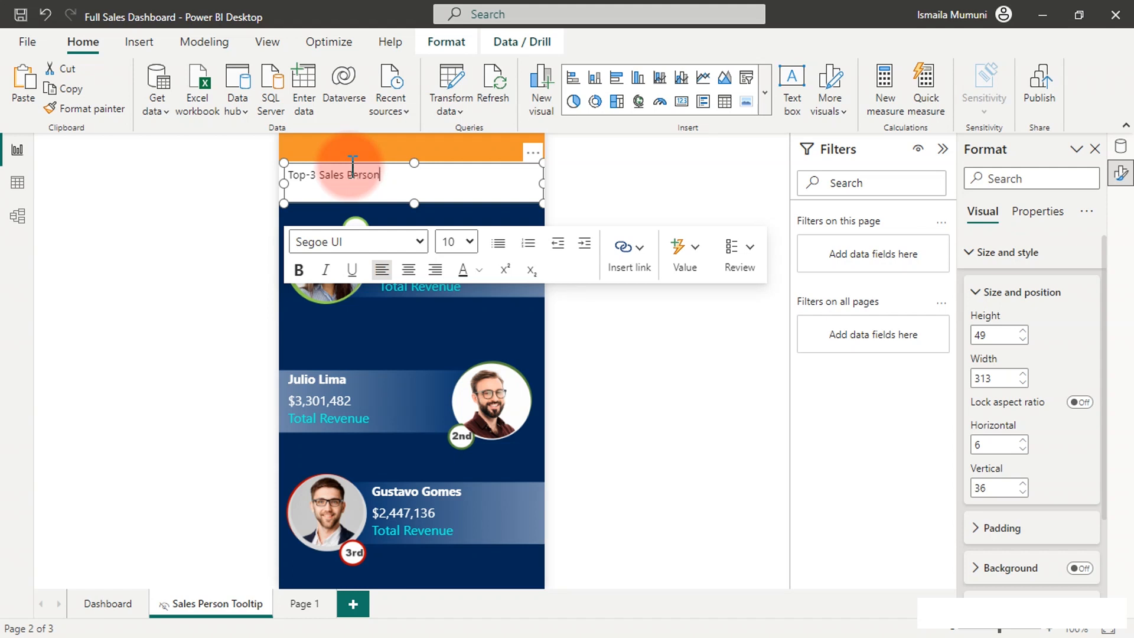
pyautogui.tripleClick(353, 172)
pyautogui.click(408, 270)
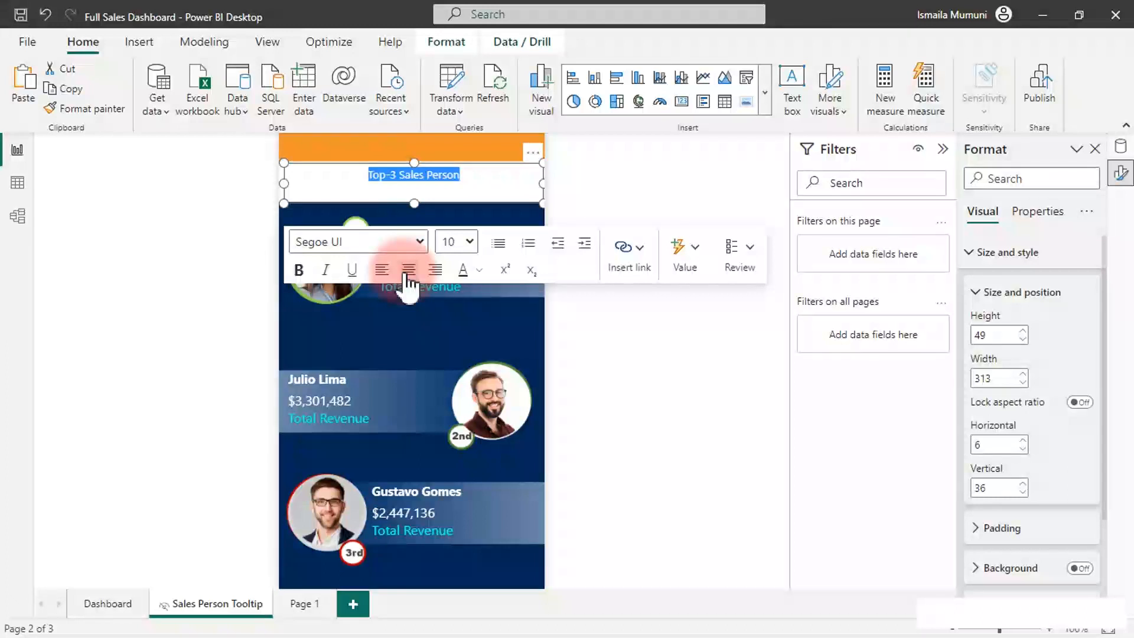
# Step: Format the "Top-3 Sales Person" heading in Segoe (Bold), size 20, with a gray font color
pyautogui.click(472, 239)
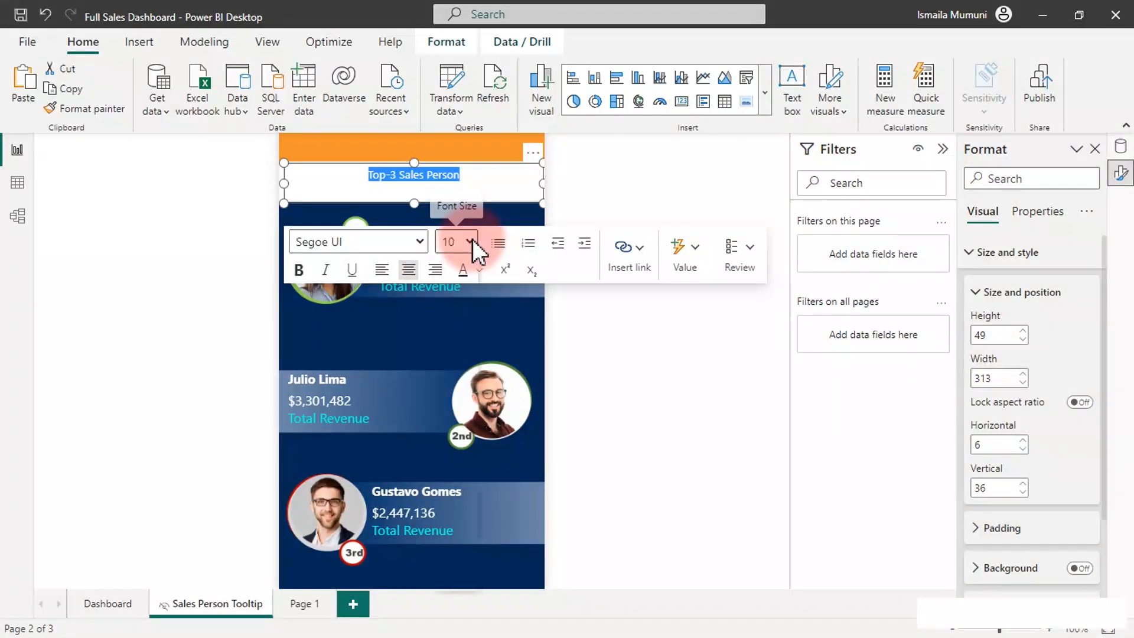
pyautogui.click(455, 415)
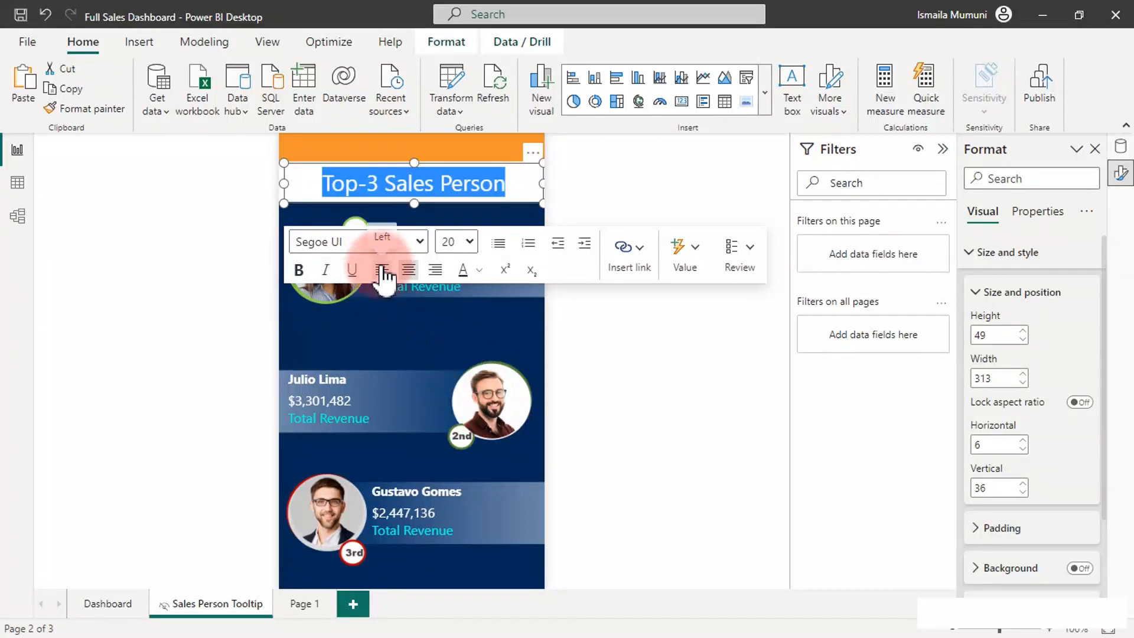
pyautogui.click(411, 241)
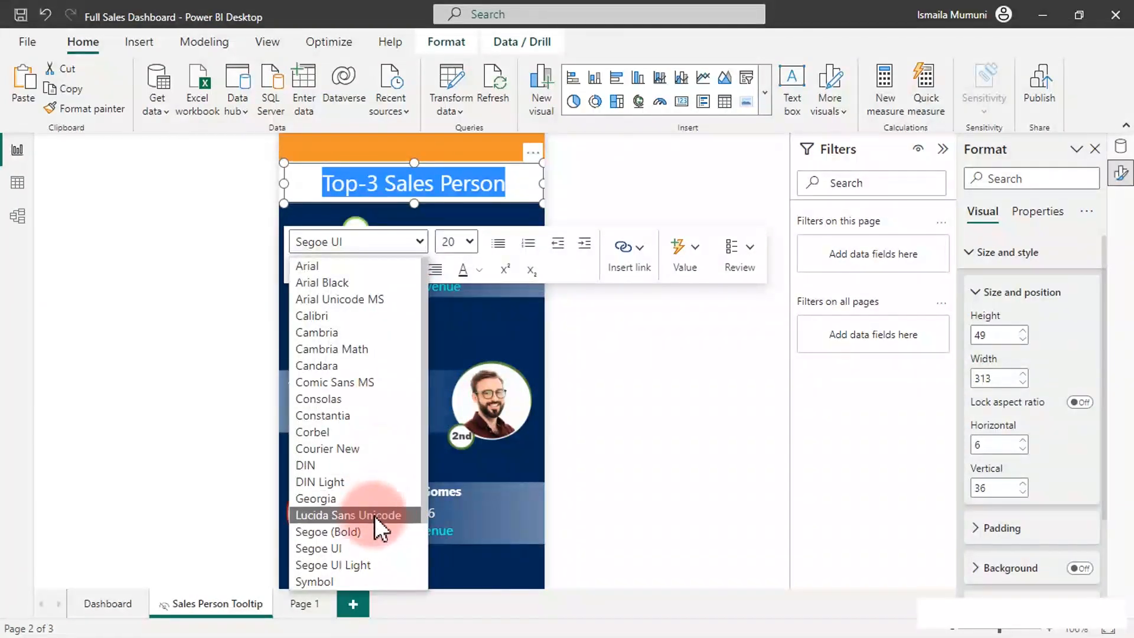
pyautogui.click(365, 531)
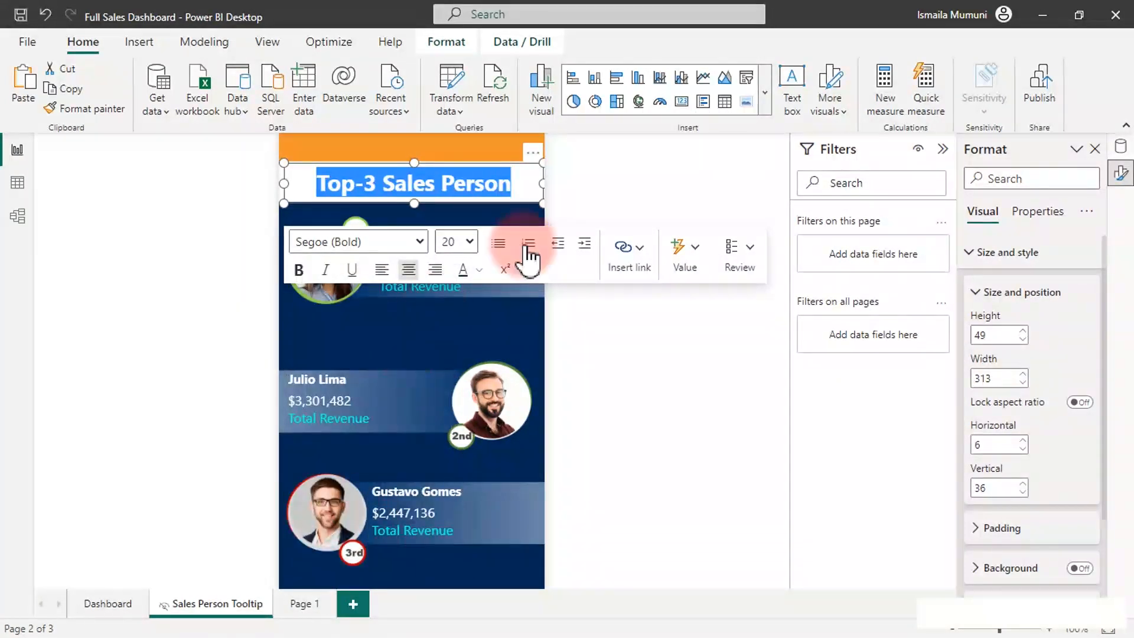
pyautogui.click(480, 270)
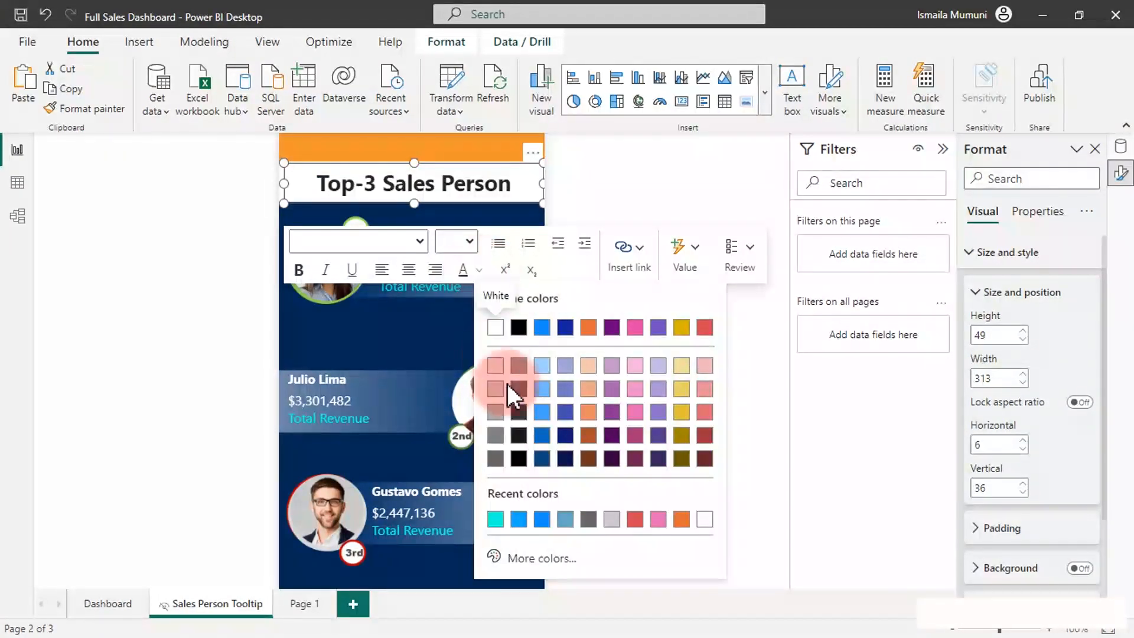
pyautogui.click(519, 411)
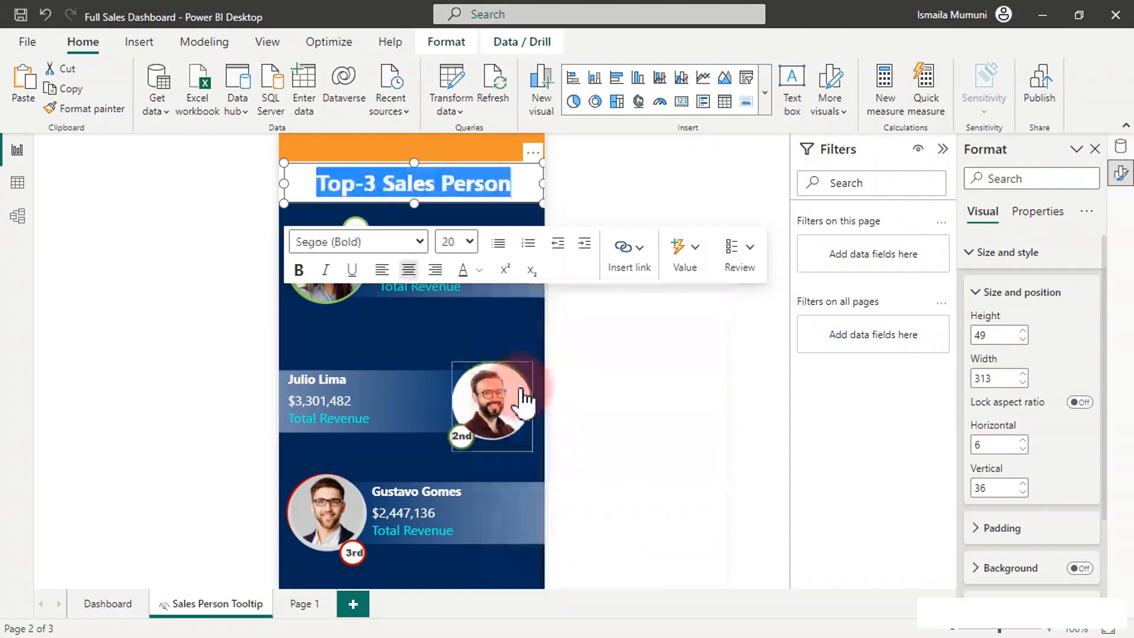
pyautogui.click(653, 183)
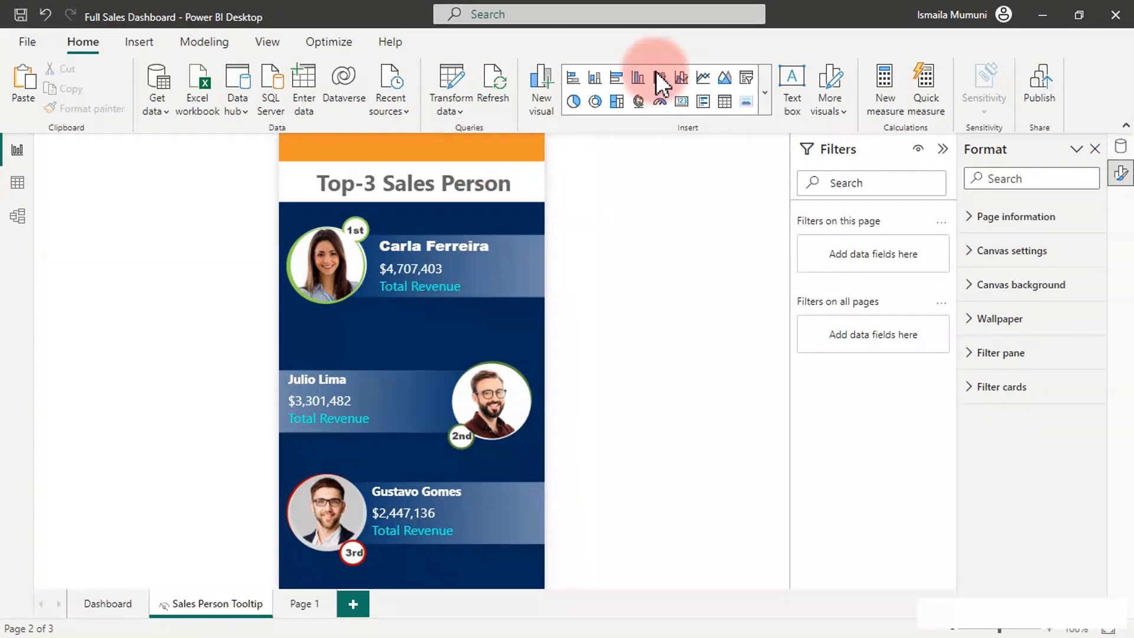
# Step: Insert a card about 193 by 85 at the page's upper-left corner, showing Total Revenue from the Measure Table
pyautogui.click(682, 102)
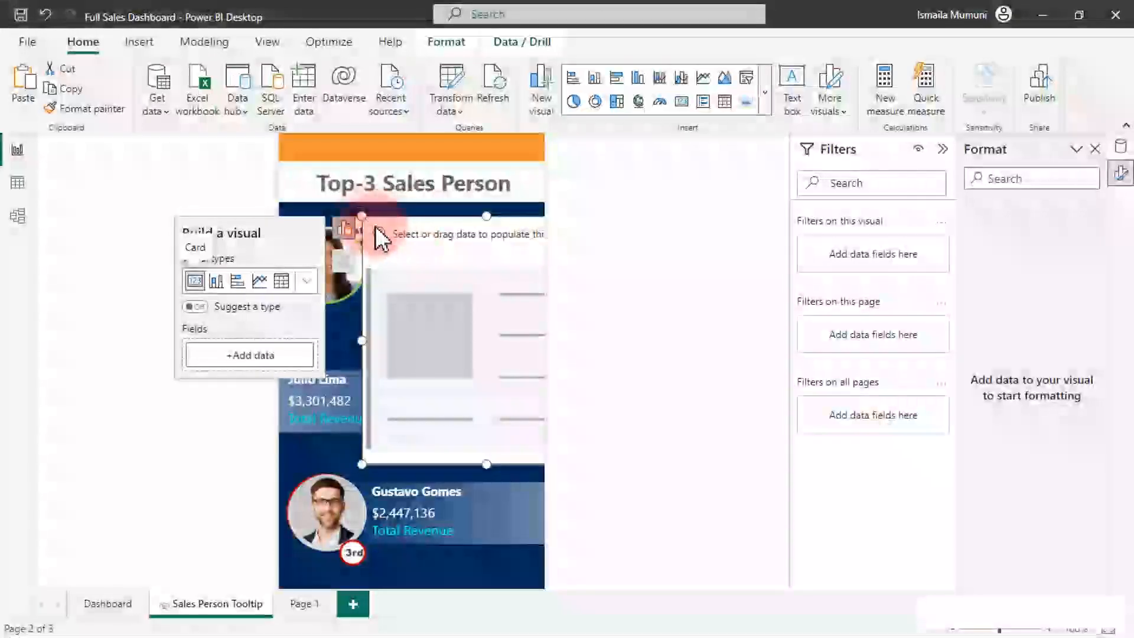
pyautogui.moveTo(375, 226); pyautogui.dragTo(324, 133)
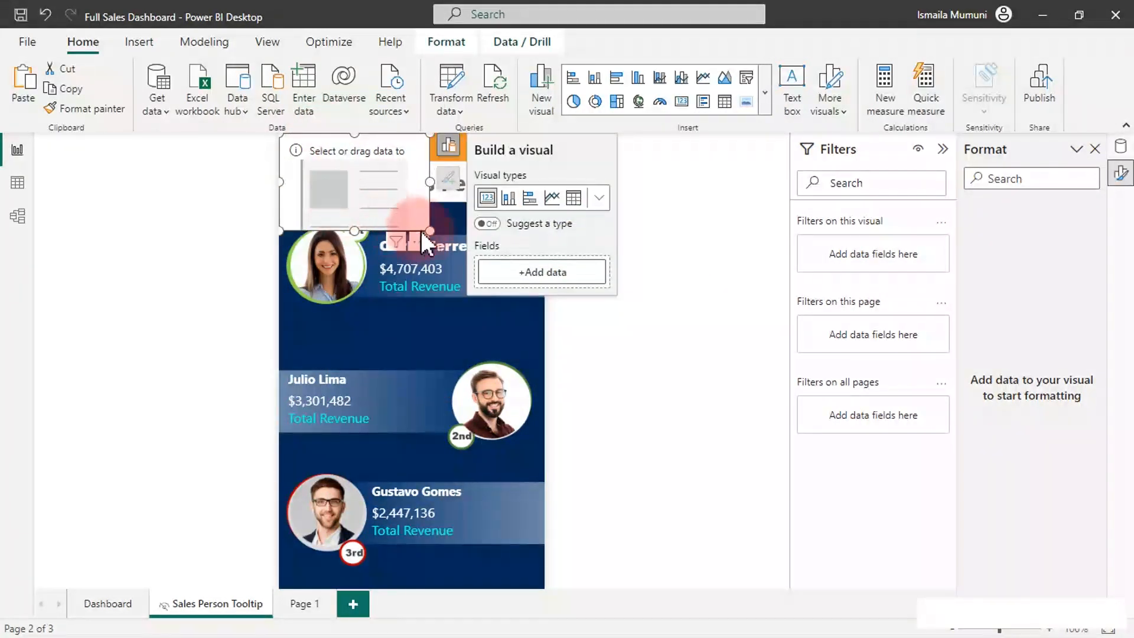
pyautogui.moveTo(430, 230); pyautogui.dragTo(438, 203)
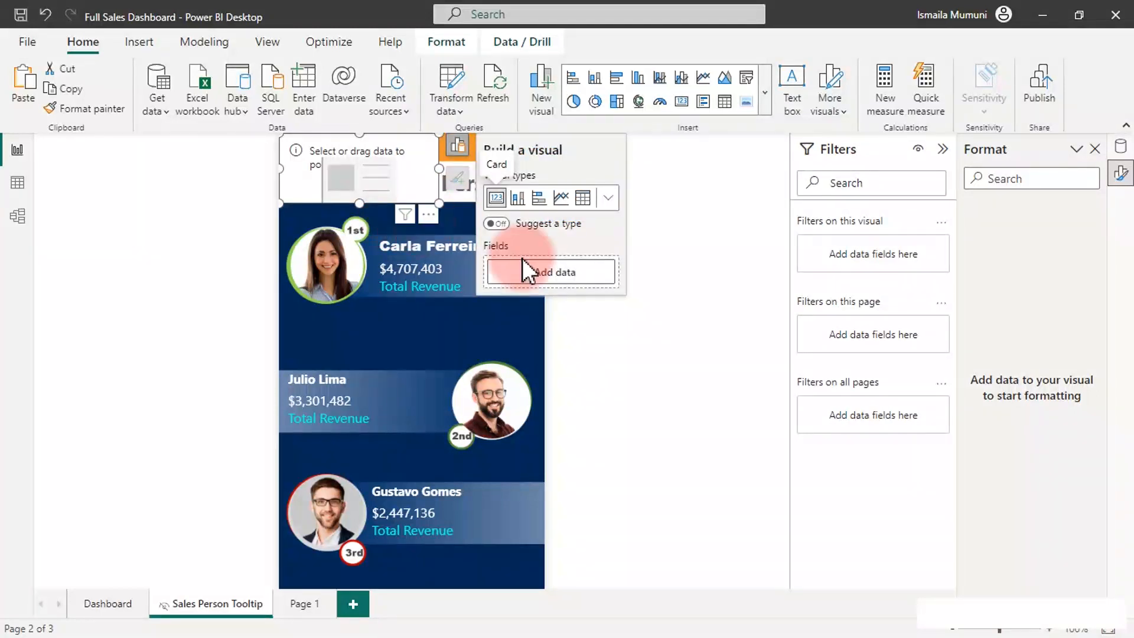
pyautogui.click(544, 273)
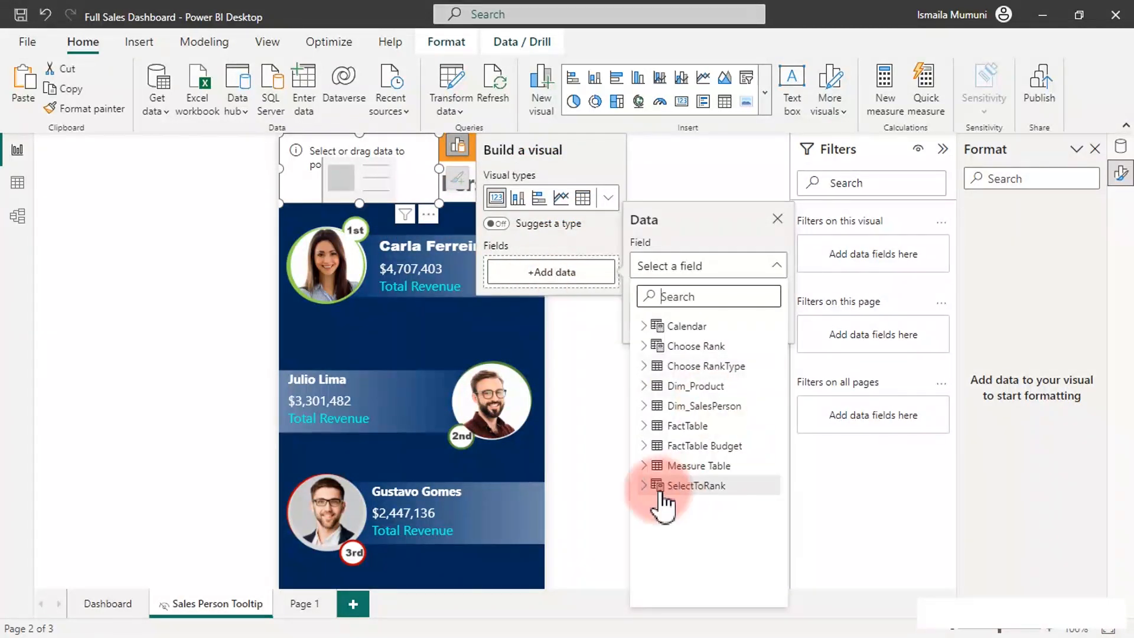
pyautogui.click(645, 468)
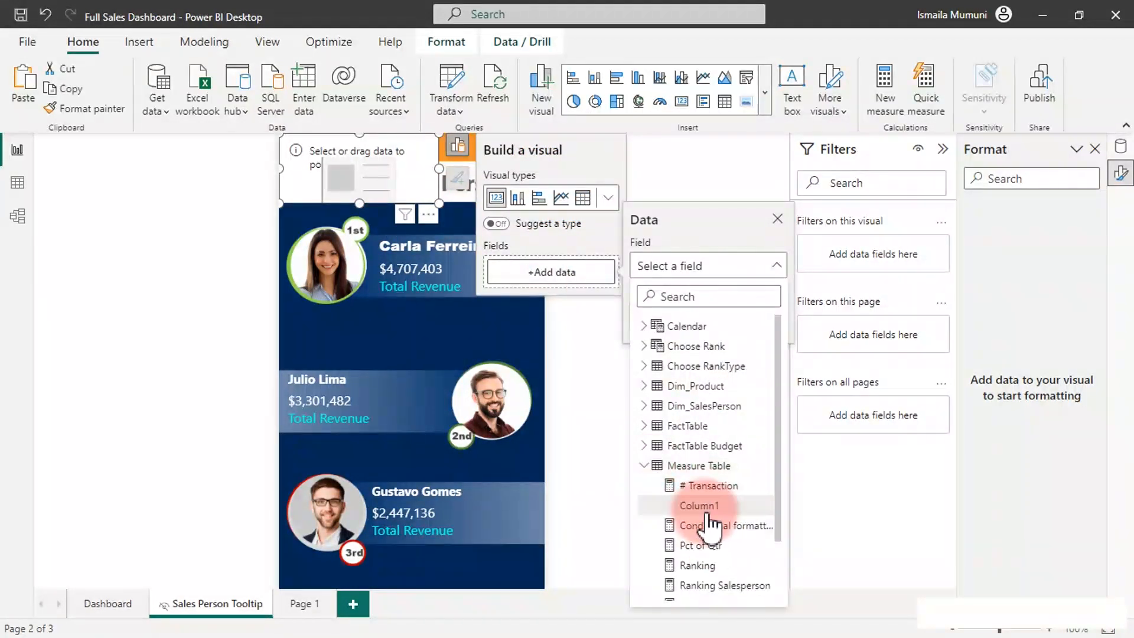
pyautogui.scroll(-3, 716, 561)
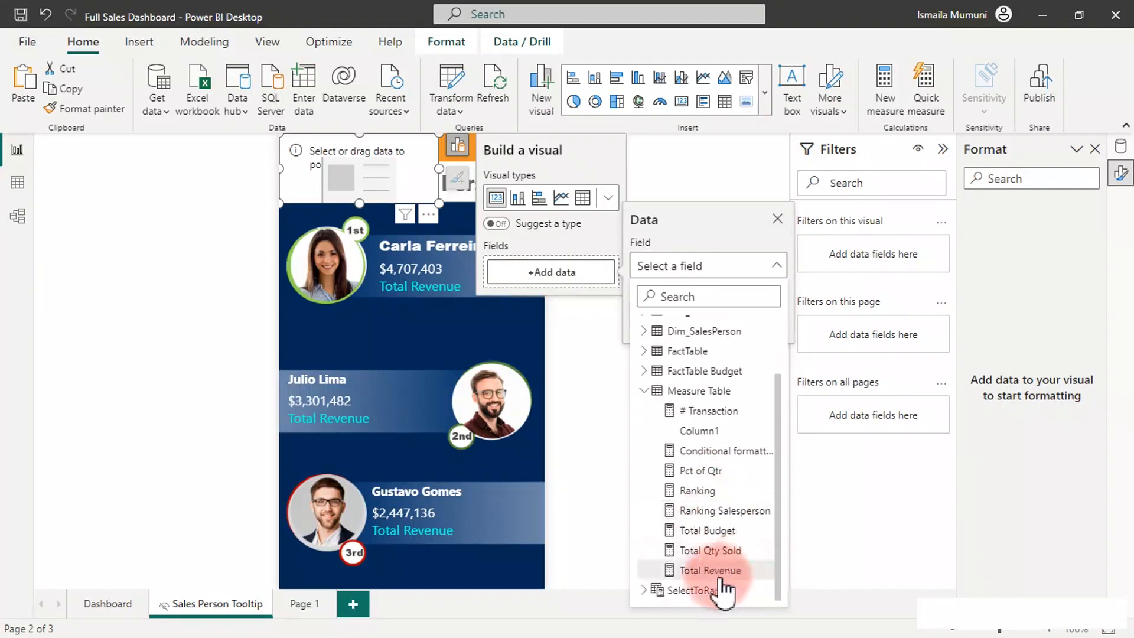
pyautogui.click(716, 569)
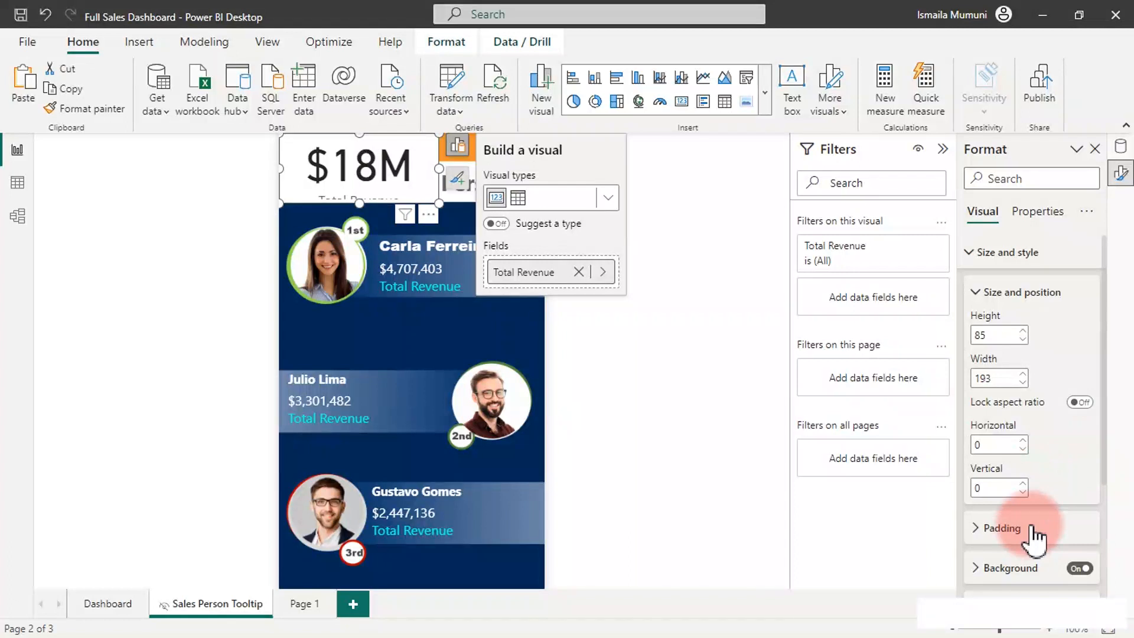
# Step: Turn off the Total Revenue card's background and set its callout value font size to 20
pyautogui.click(1079, 568)
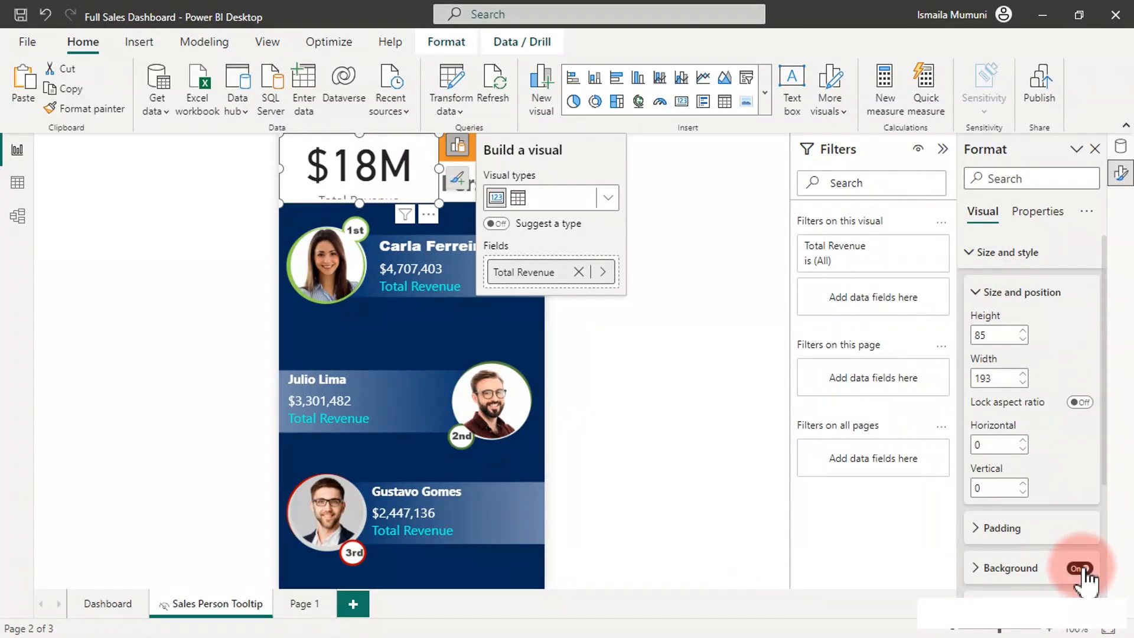
pyautogui.click(973, 252)
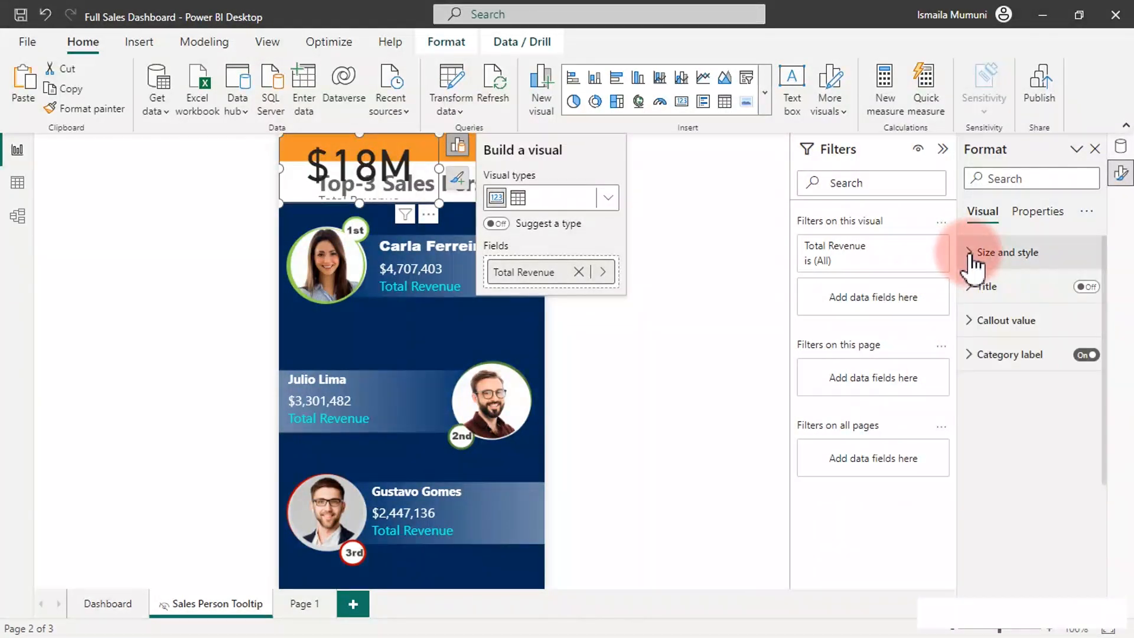
pyautogui.click(1011, 324)
pyautogui.moveTo(1066, 376); pyautogui.dragTo(1042, 390)
pyautogui.write('2')
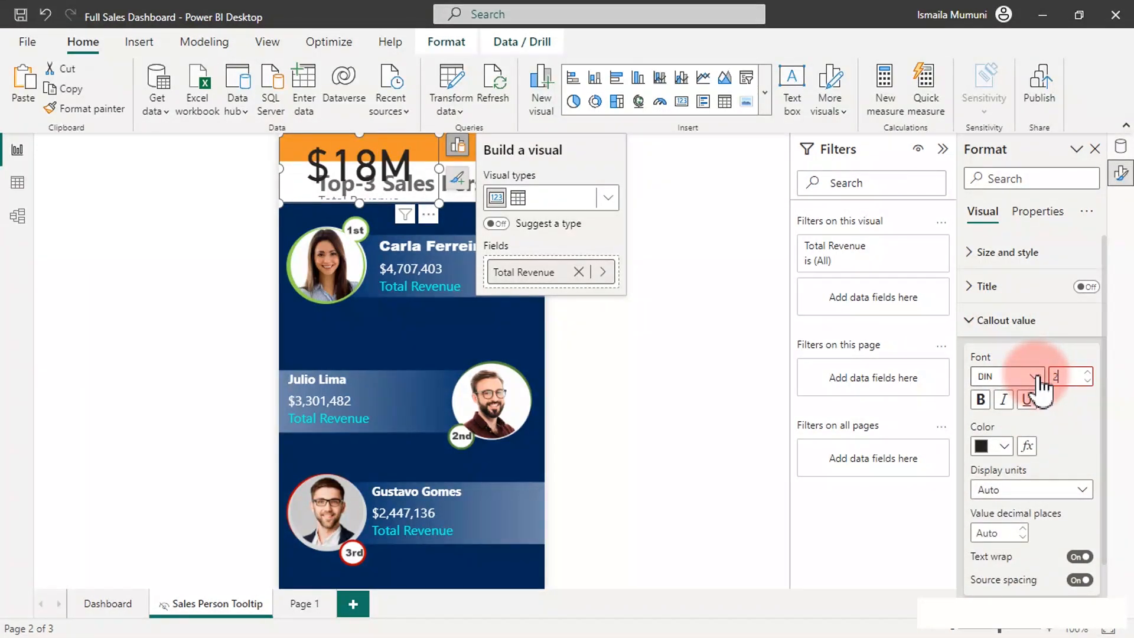
pyautogui.write('0')
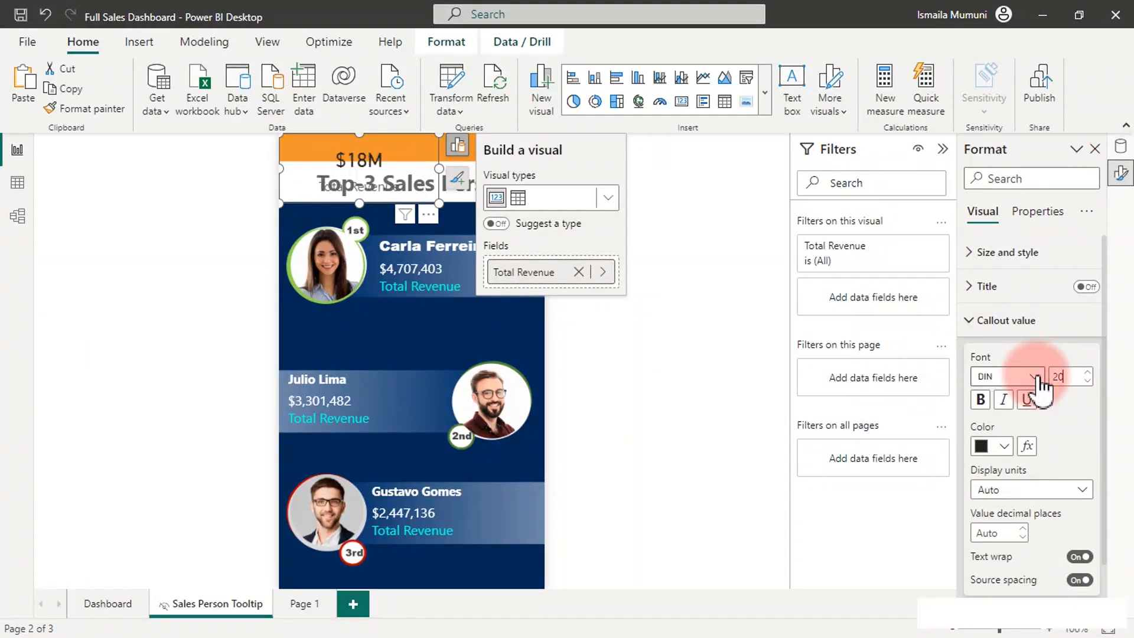
# Step: Set the callout value's display units to None and turn off the card's category label
pyautogui.click(1039, 508)
pyautogui.click(1006, 531)
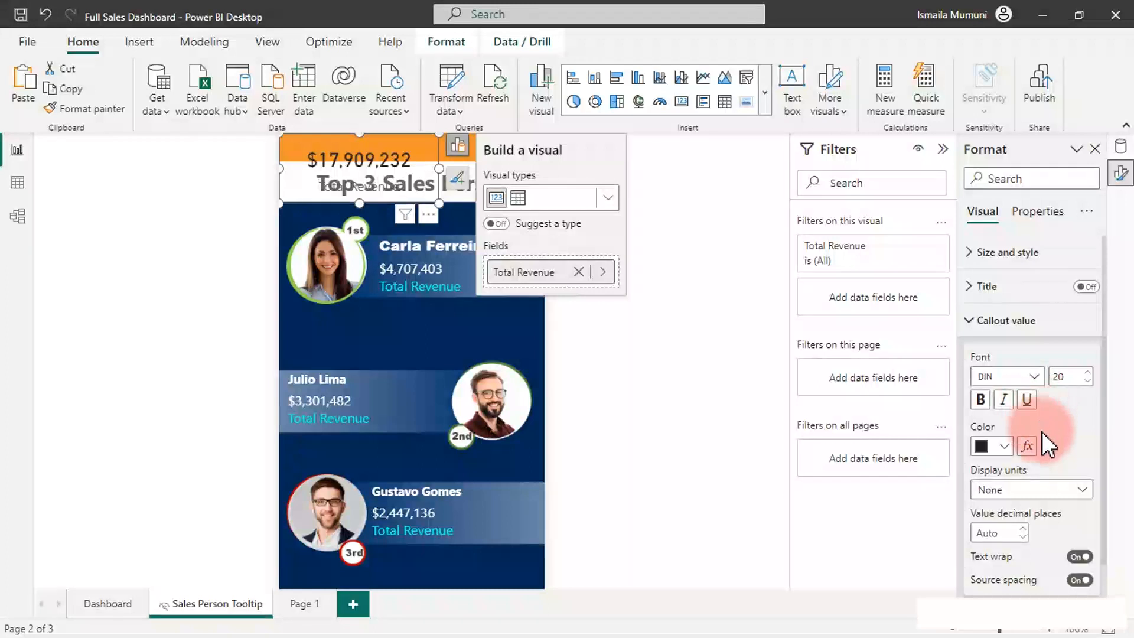
pyautogui.scroll(-1, 1045, 460)
pyautogui.click(1086, 594)
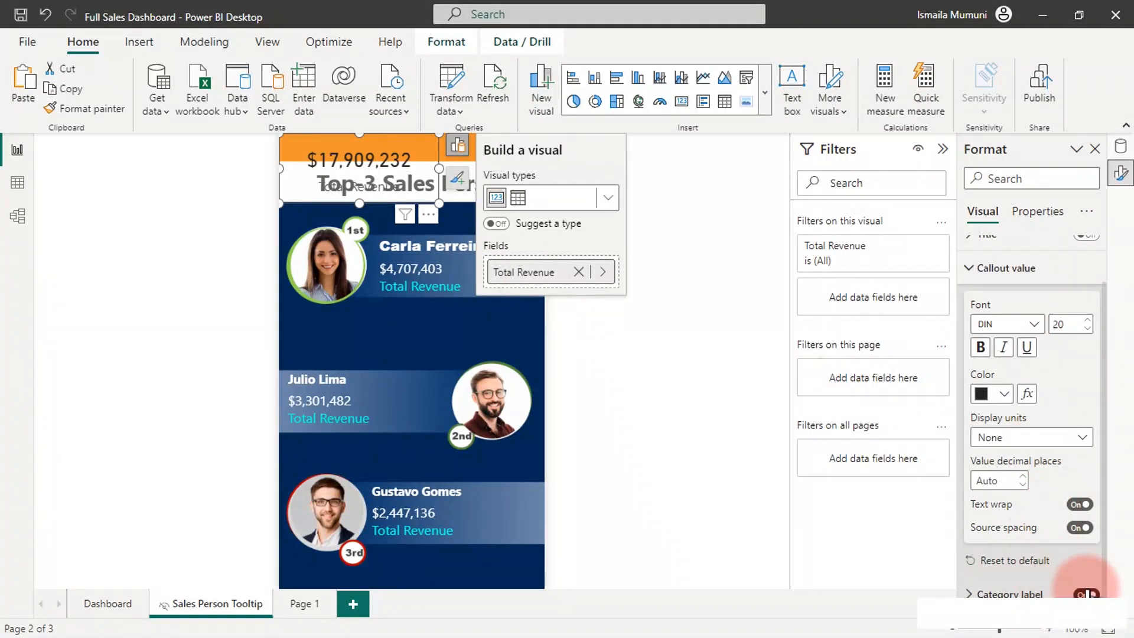
# Step: Shrink the Total Revenue card's height to fit the orange band and narrow it slightly
pyautogui.click(403, 160)
pyautogui.moveTo(359, 203); pyautogui.dragTo(359, 164)
pyautogui.click(395, 151)
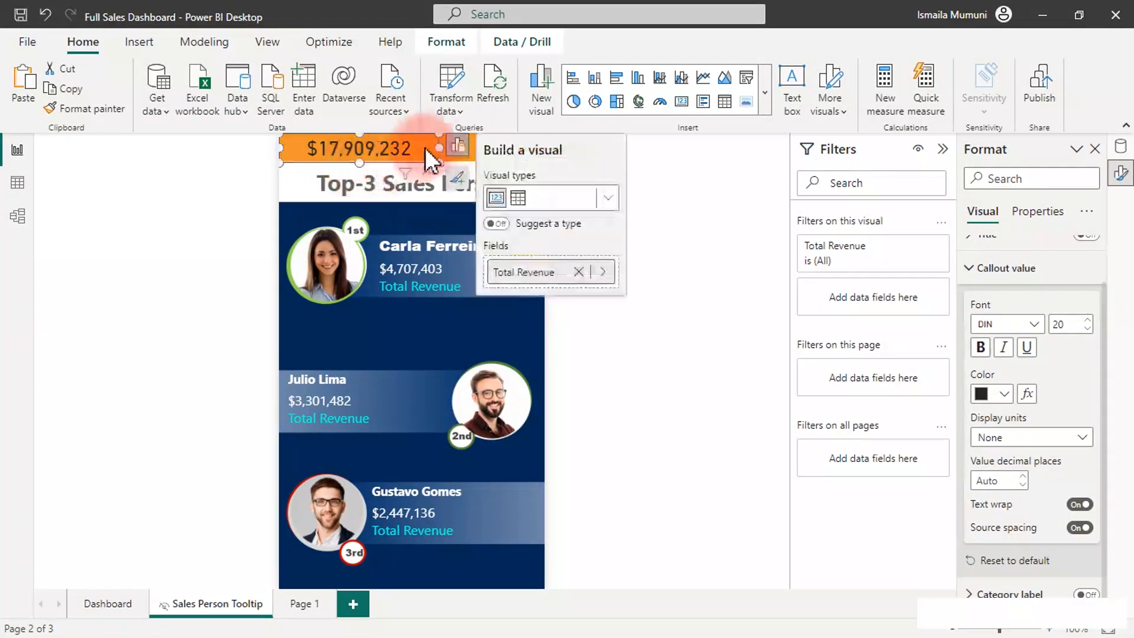
pyautogui.moveTo(439, 147); pyautogui.dragTo(422, 144)
pyautogui.click(402, 188)
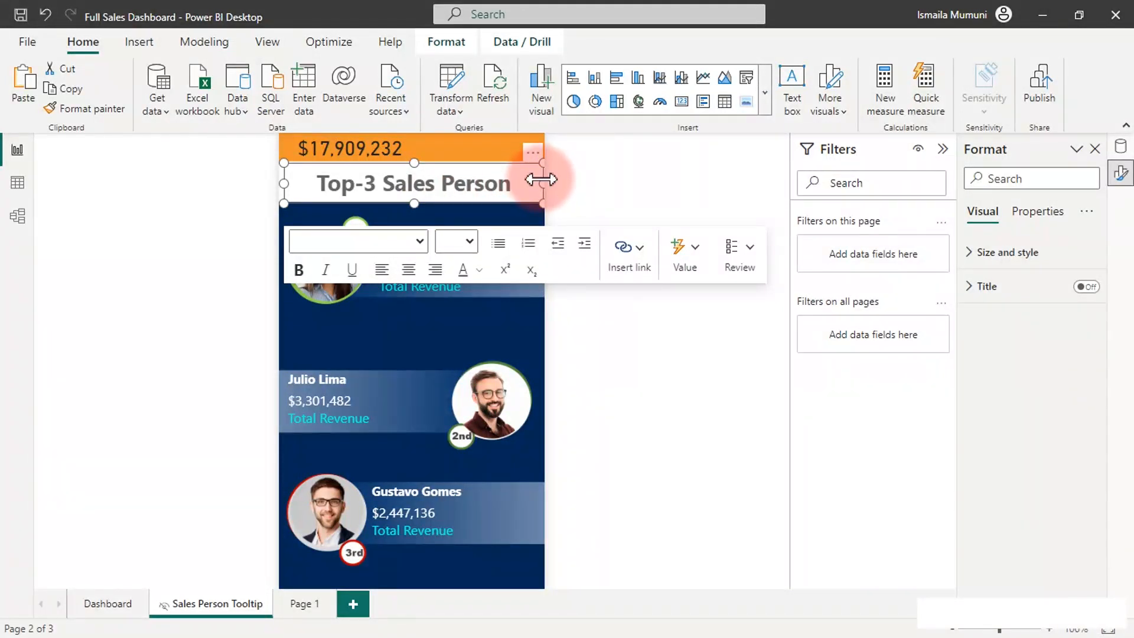
# Step: Narrow the Top-3 Sales Person heading slightly, place a copy of it on the orange band, and change the copy's text to Total Revenue
pyautogui.moveTo(541, 180); pyautogui.dragTo(536, 181)
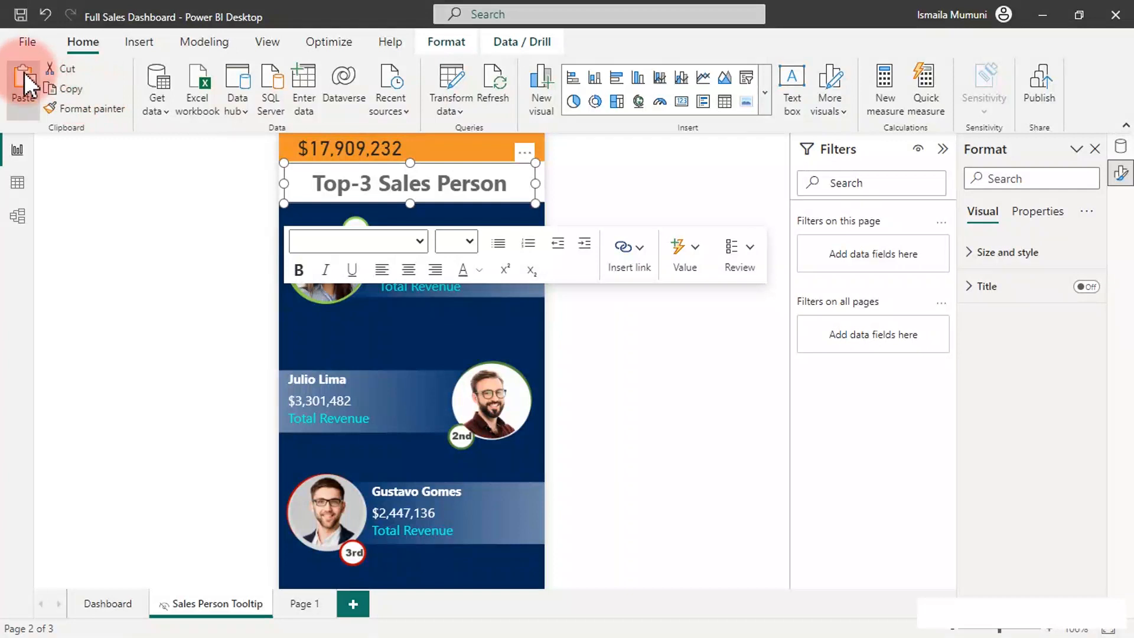
pyautogui.moveTo(434, 176); pyautogui.dragTo(549, 114)
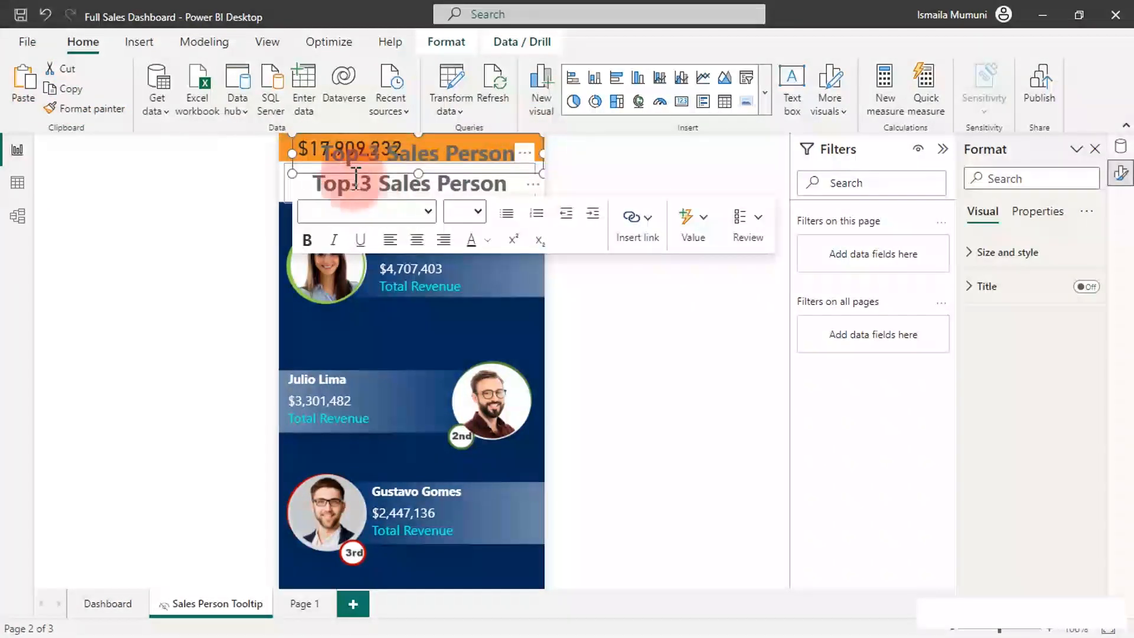
pyautogui.tripleClick(422, 149)
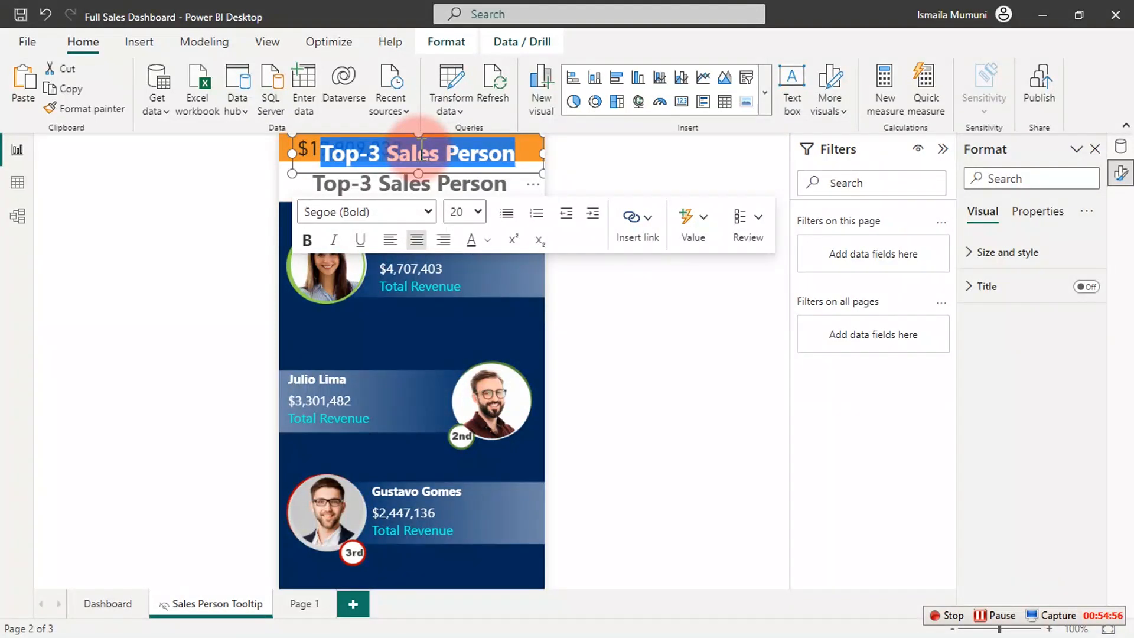
pyautogui.write('Totl')
pyautogui.write('l')
pyautogui.write(' Re')
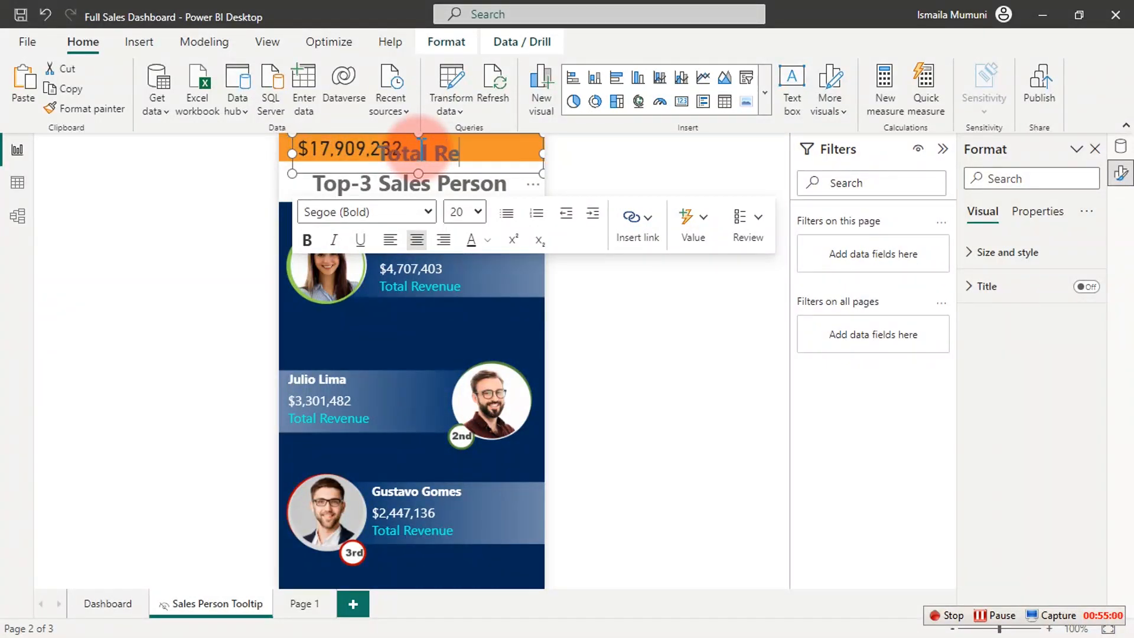
pyautogui.write('venue')
# Step: Set the Total Revenue label's font size to 12 and shrink its text box to fit beside the revenue value on the orange band
pyautogui.tripleClick(421, 143)
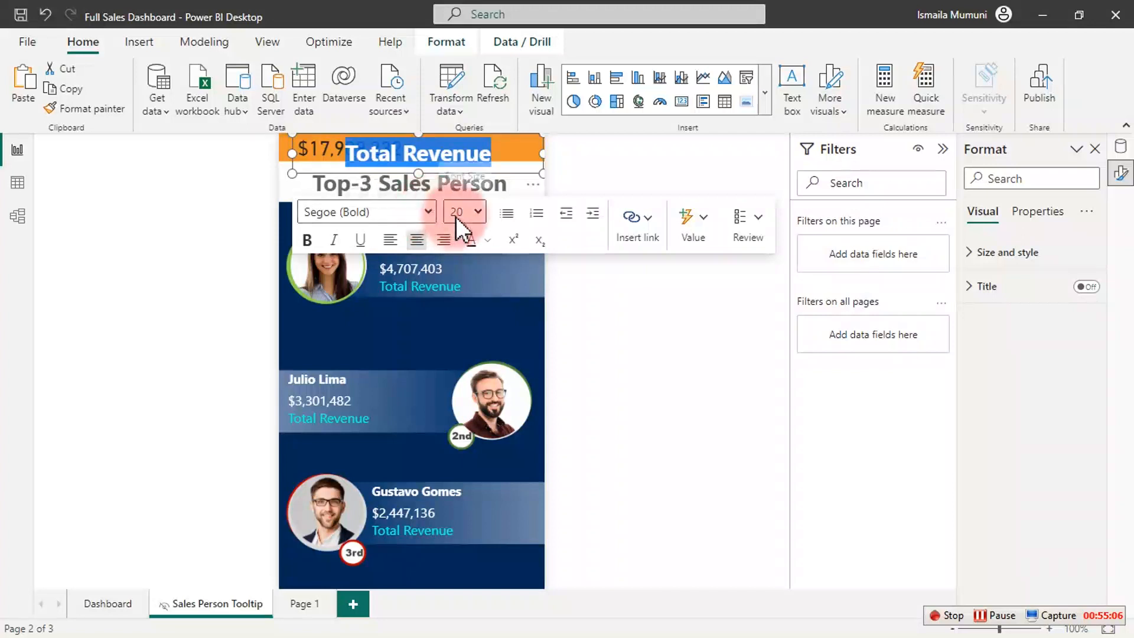
pyautogui.click(477, 212)
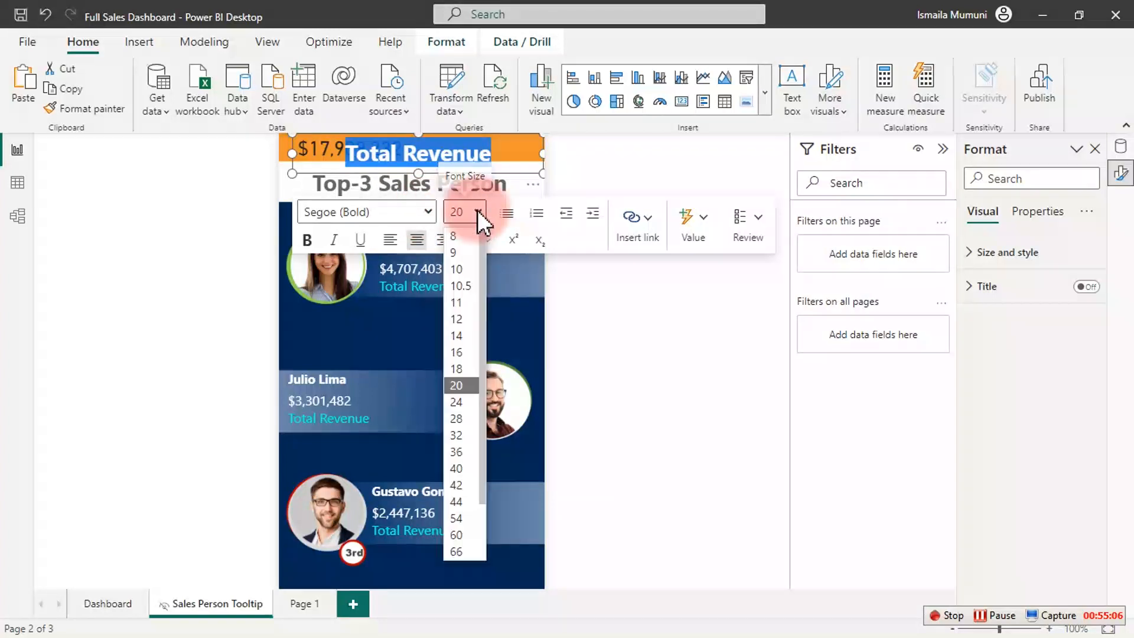
pyautogui.click(458, 319)
pyautogui.moveTo(293, 156); pyautogui.dragTo(412, 158)
pyautogui.moveTo(482, 173); pyautogui.dragTo(484, 162)
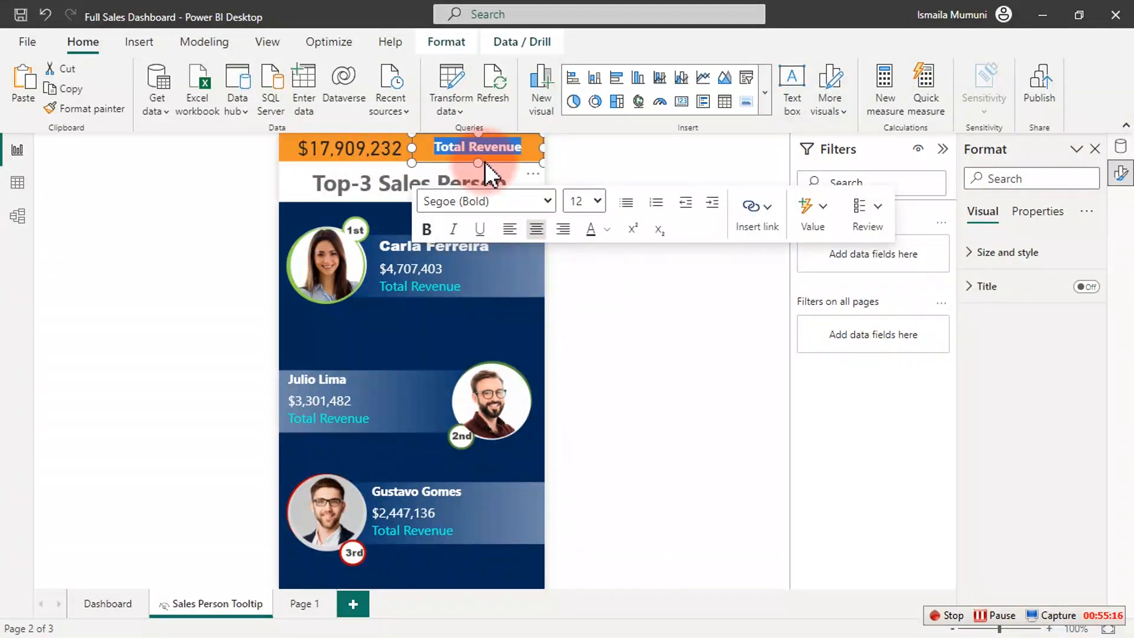
# Step: Change the Total Revenue label's font to Segoe UI Light at size 16 and make its text box slightly taller
pyautogui.click(527, 200)
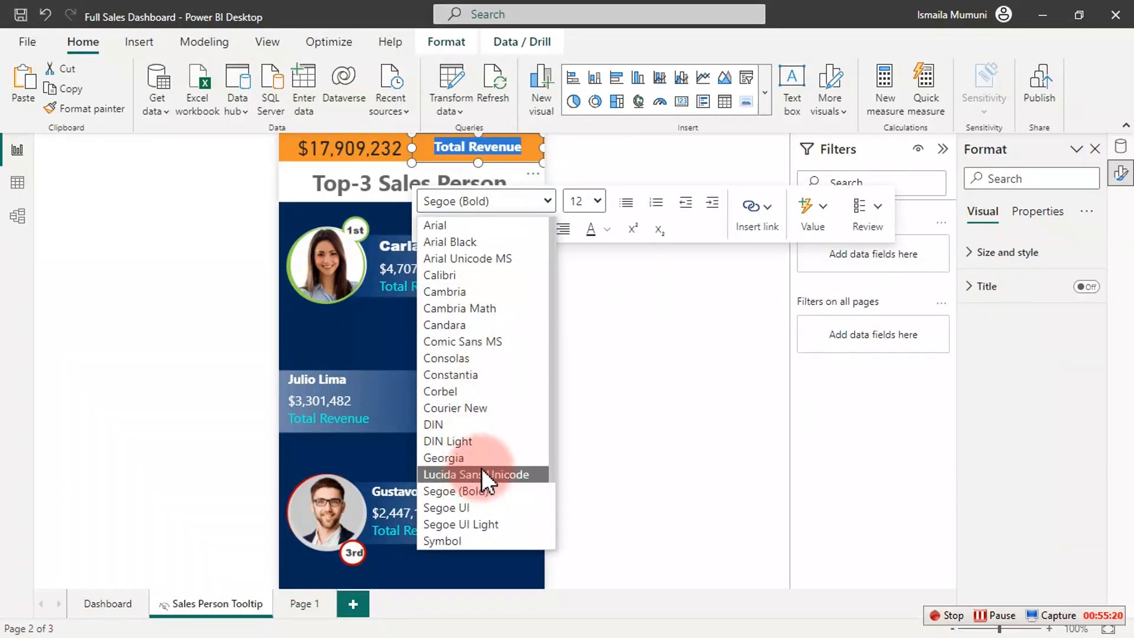
pyautogui.click(475, 523)
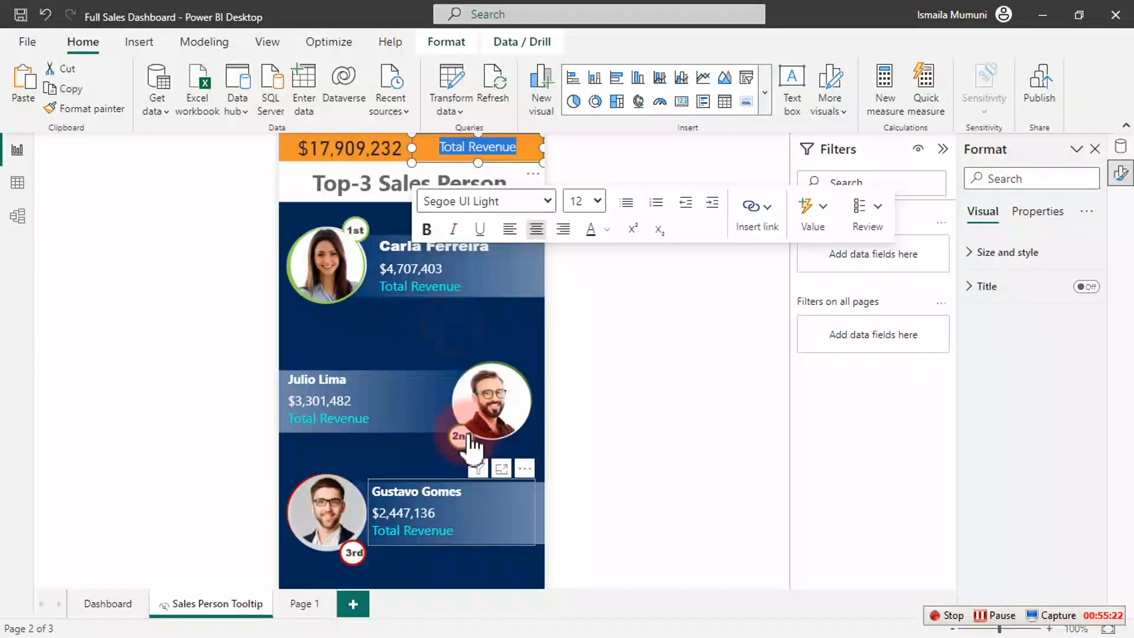
pyautogui.click(596, 201)
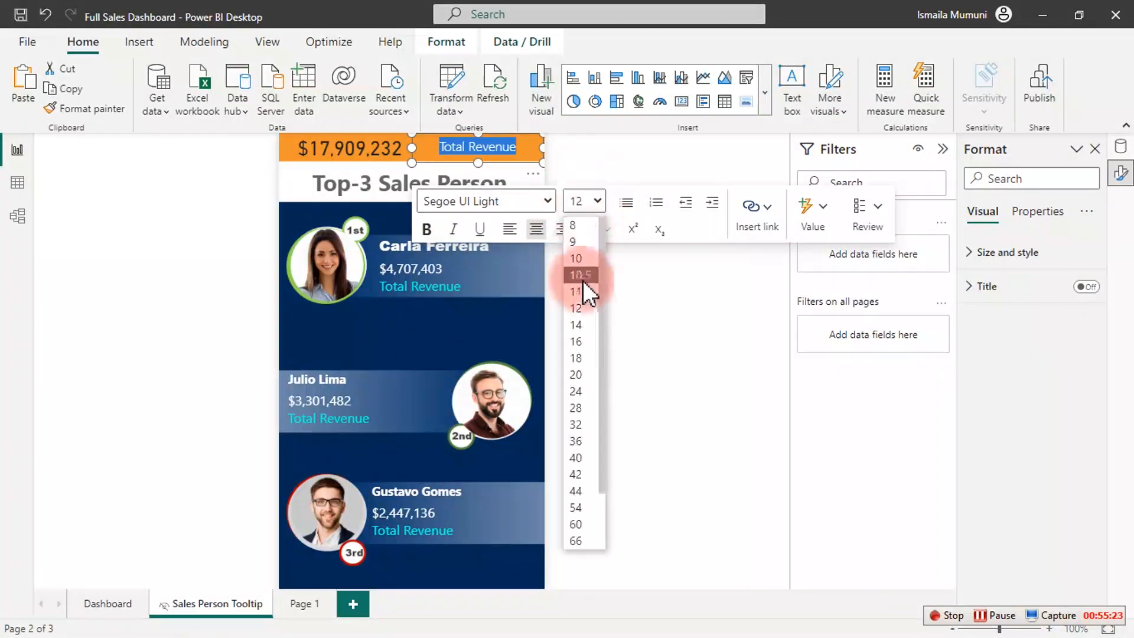
pyautogui.click(582, 343)
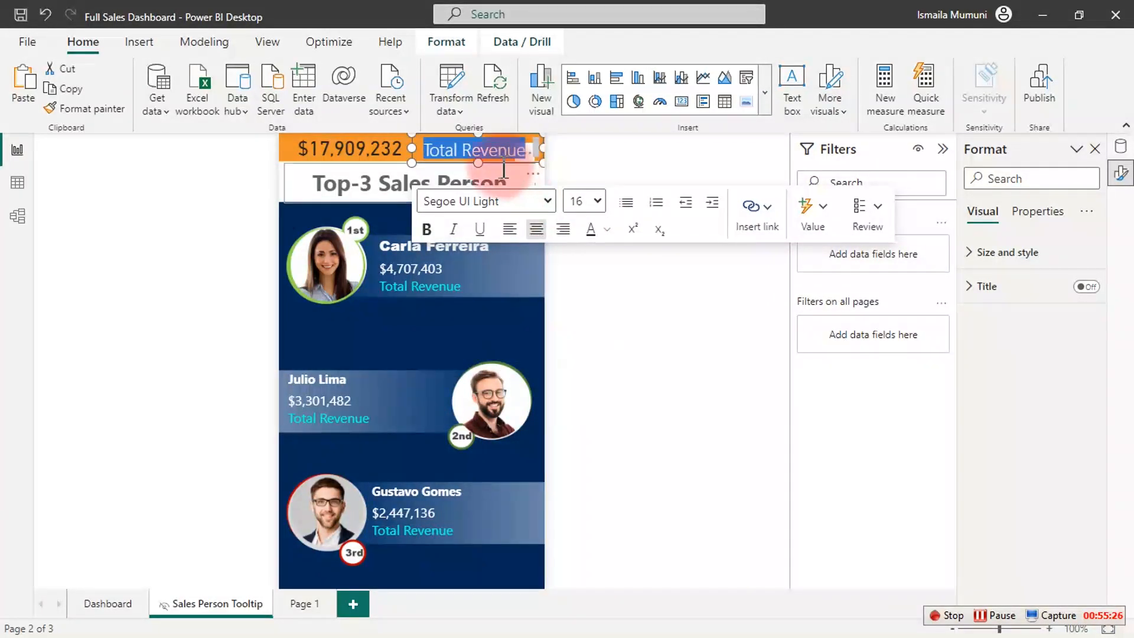
pyautogui.click(477, 166)
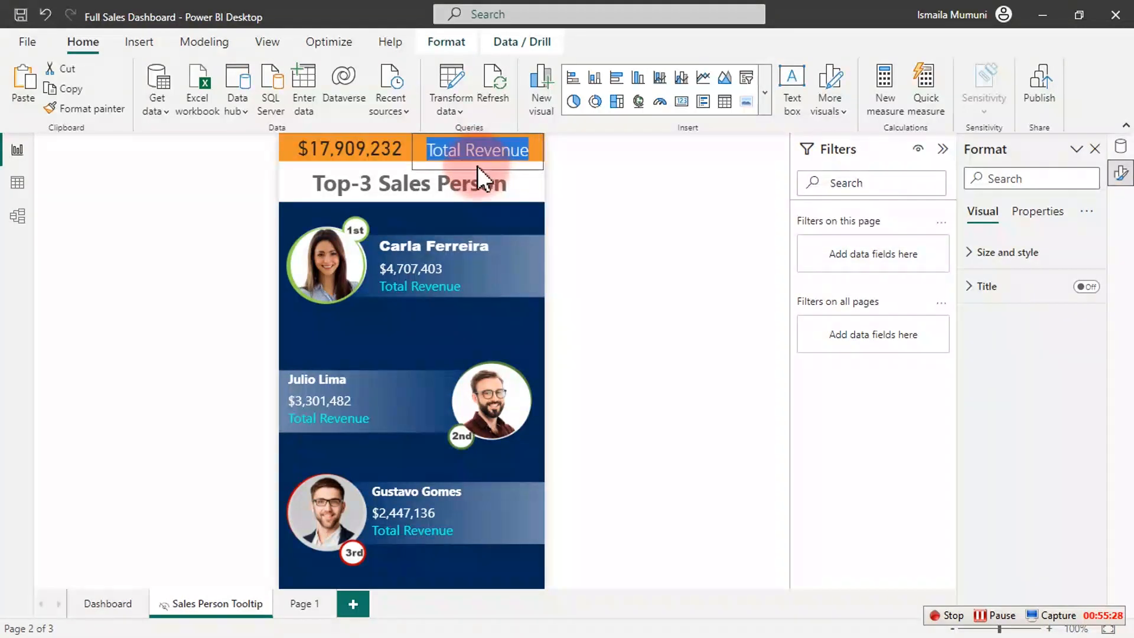
pyautogui.click(477, 166)
pyautogui.click(595, 165)
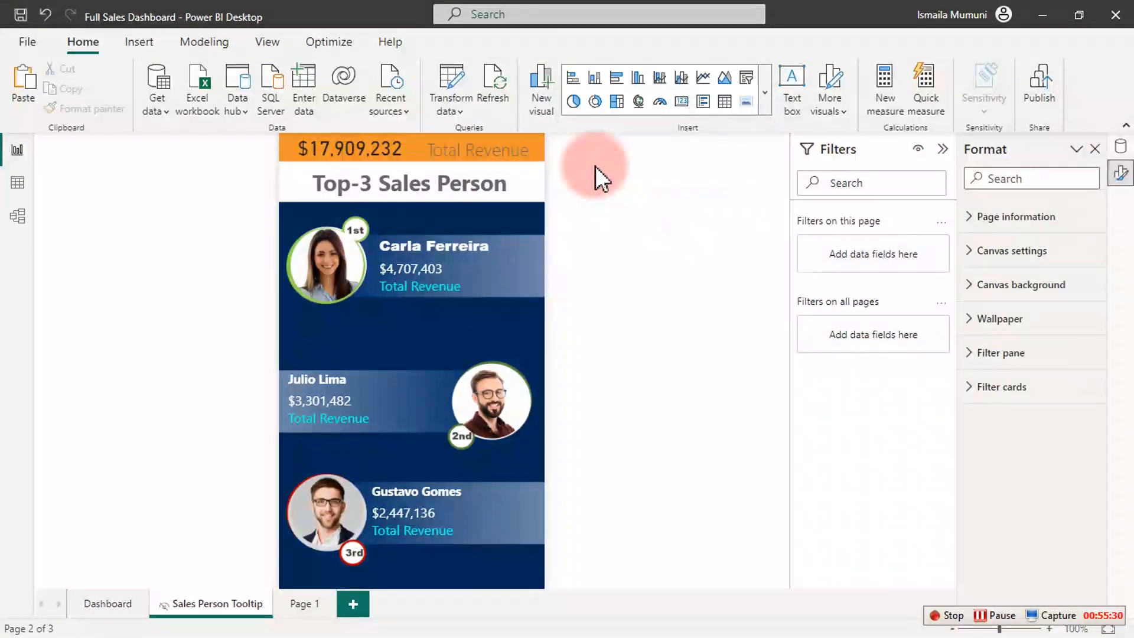
# Step: Make the Total Revenue label's text bold
pyautogui.click(506, 152)
pyautogui.click(508, 156)
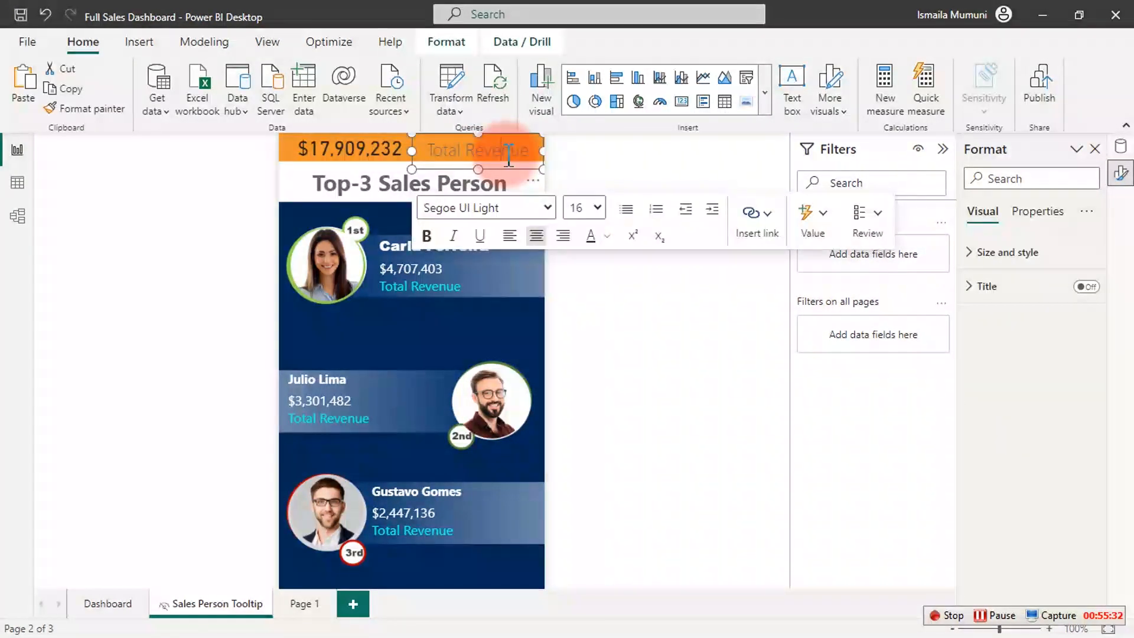
pyautogui.tripleClick(508, 154)
pyautogui.click(426, 235)
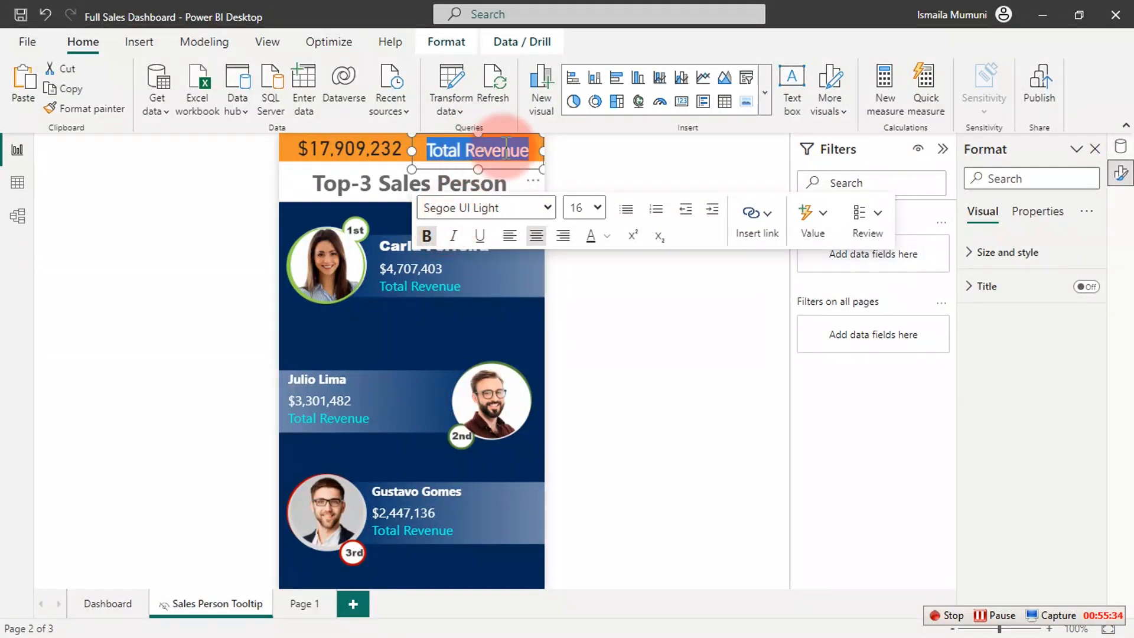
pyautogui.click(596, 163)
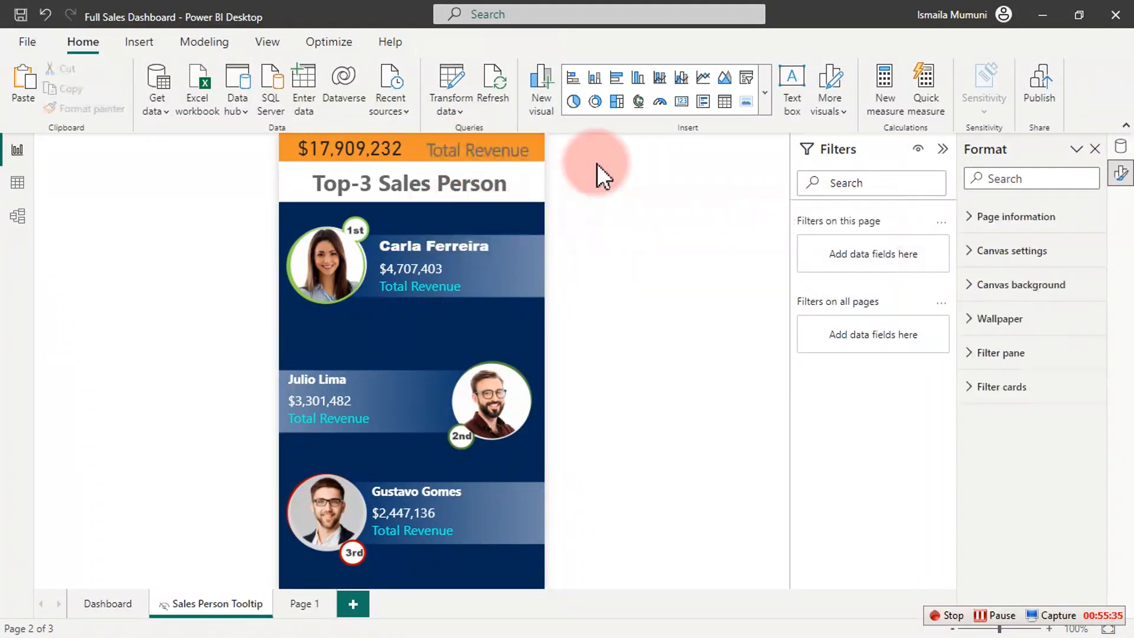
# Step: Recolor the Total Revenue label in a dark shade of the black theme color and remove its bold formatting
pyautogui.click(508, 151)
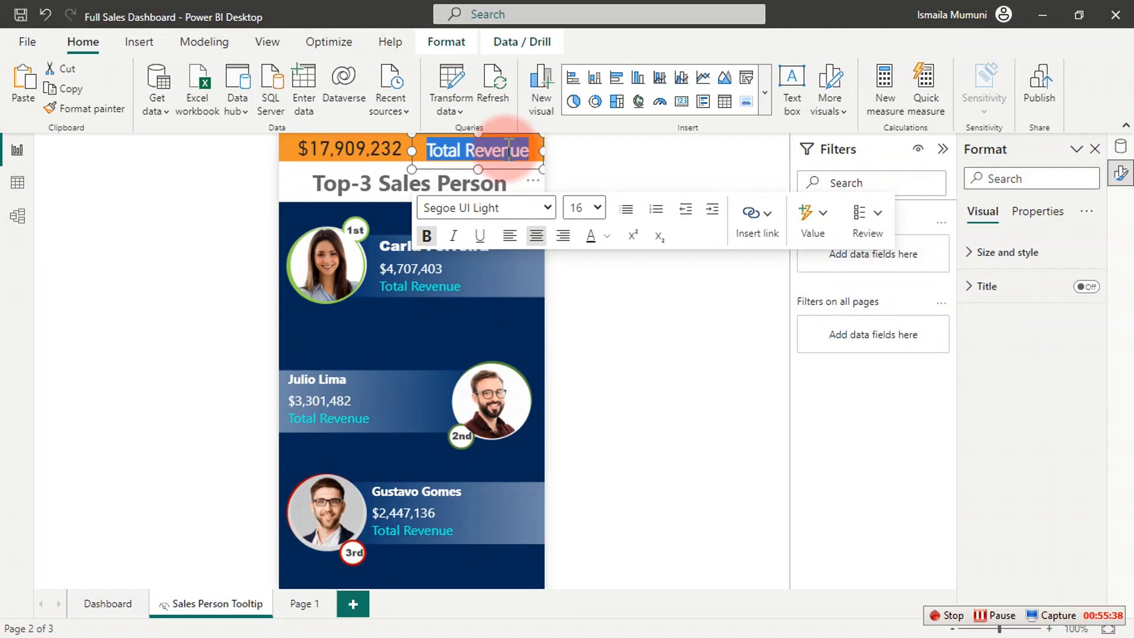
pyautogui.tripleClick(509, 150)
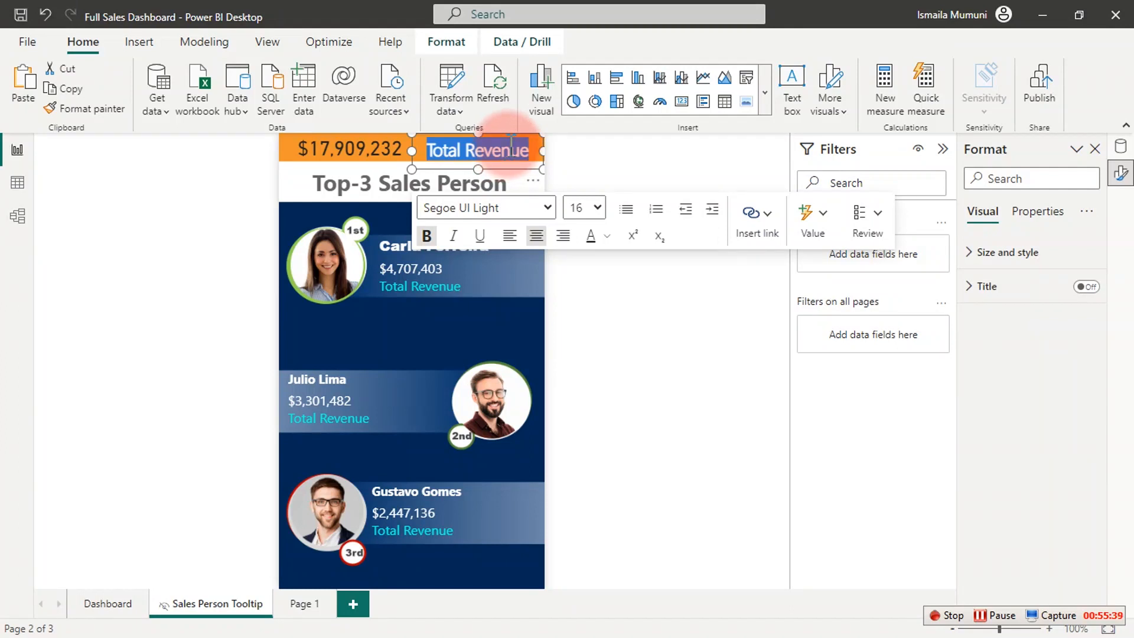
pyautogui.click(607, 237)
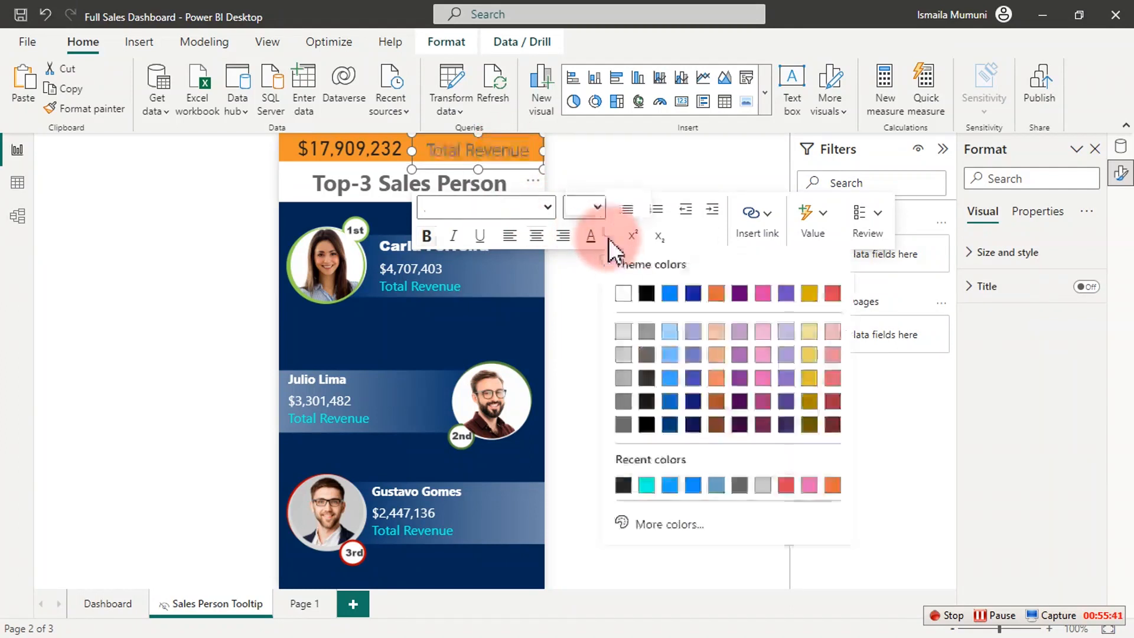
pyautogui.click(646, 378)
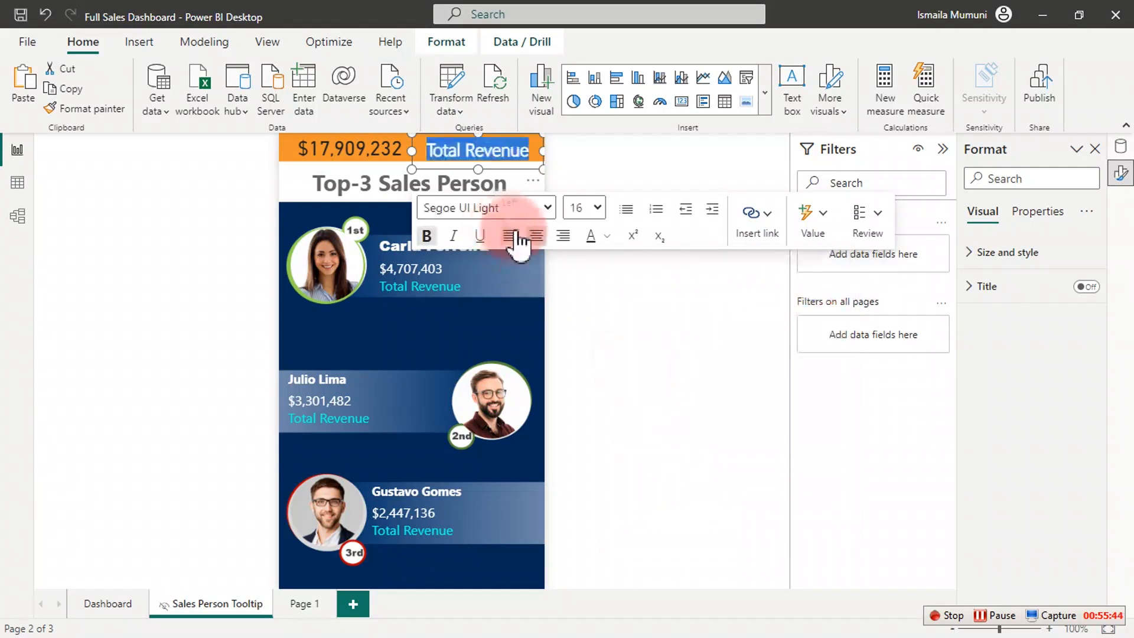
pyautogui.click(429, 235)
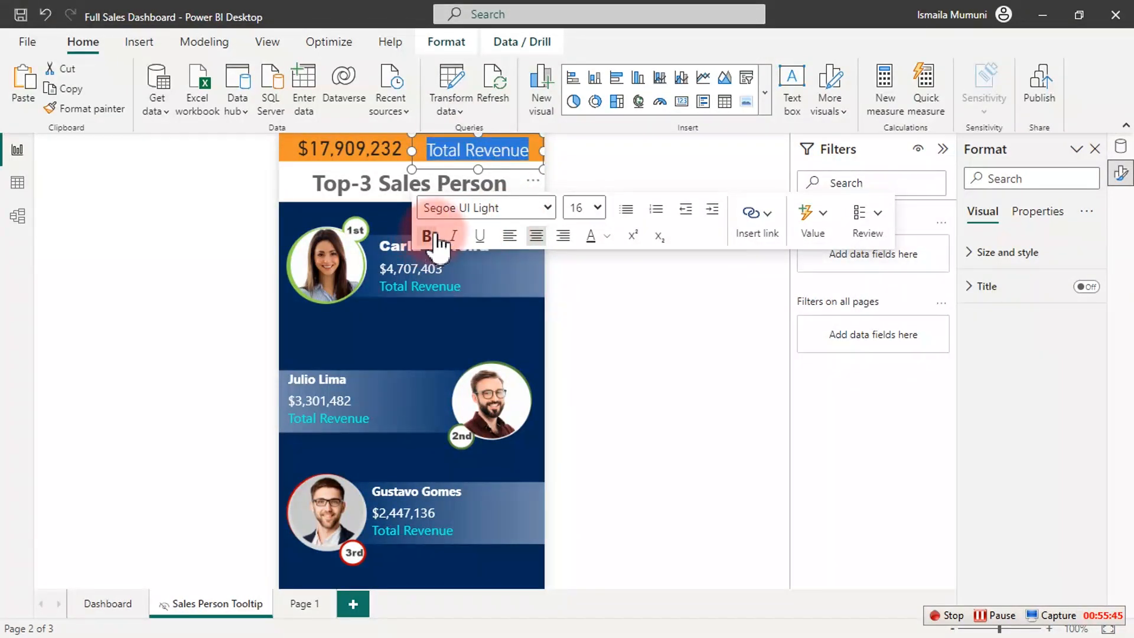
pyautogui.click(608, 146)
# Step: Change the Total Revenue label's font to Segoe (Bold)
pyautogui.click(517, 152)
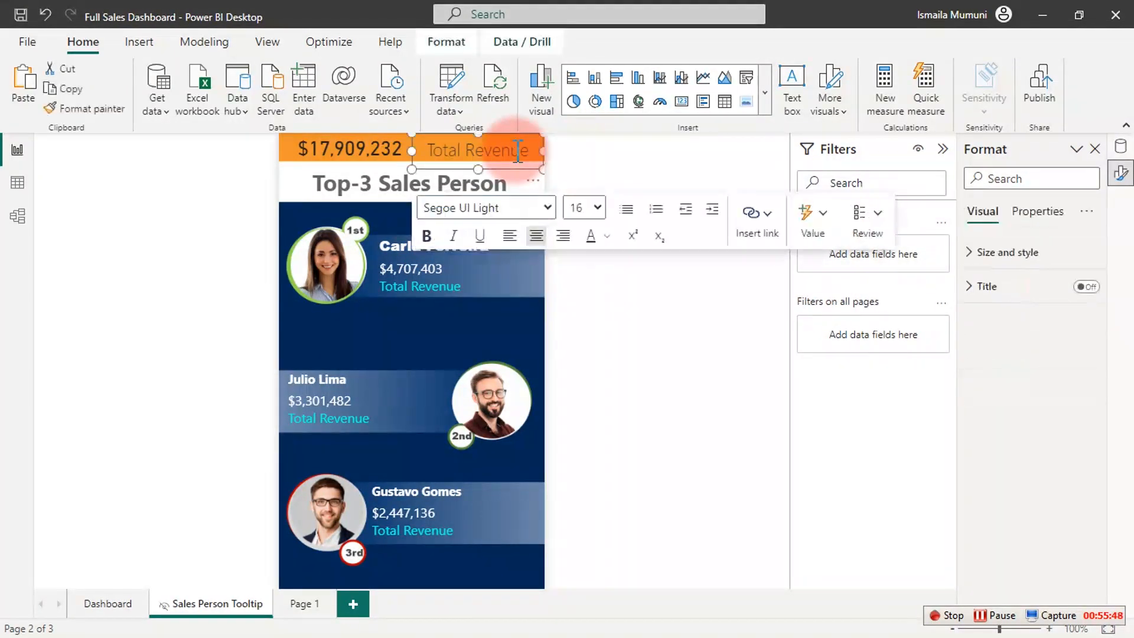
pyautogui.tripleClick(518, 152)
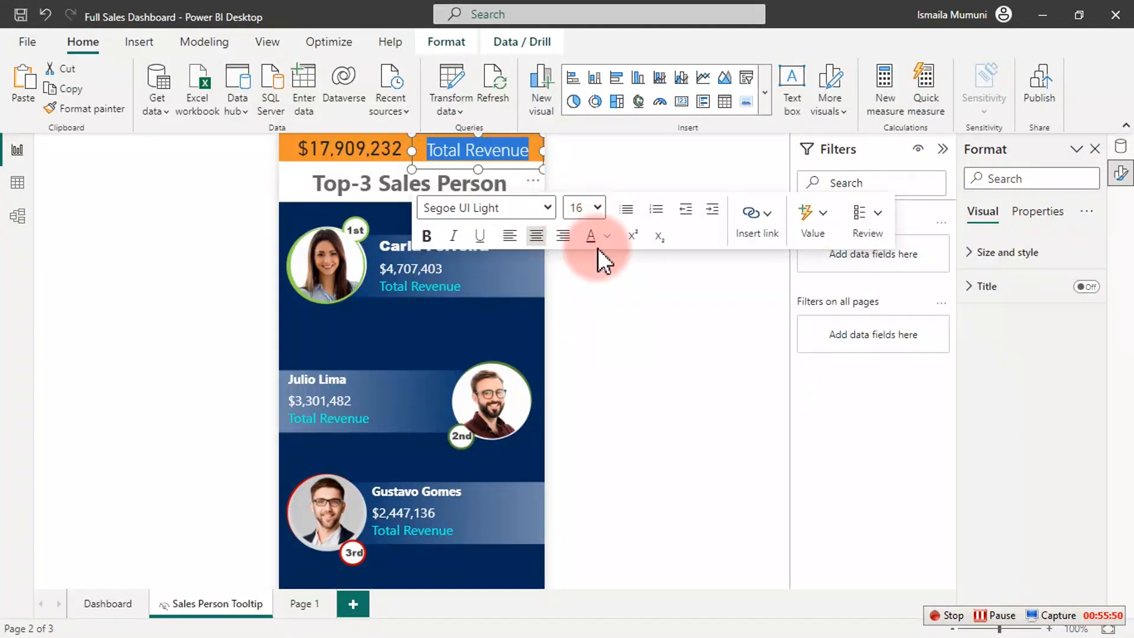
pyautogui.click(537, 207)
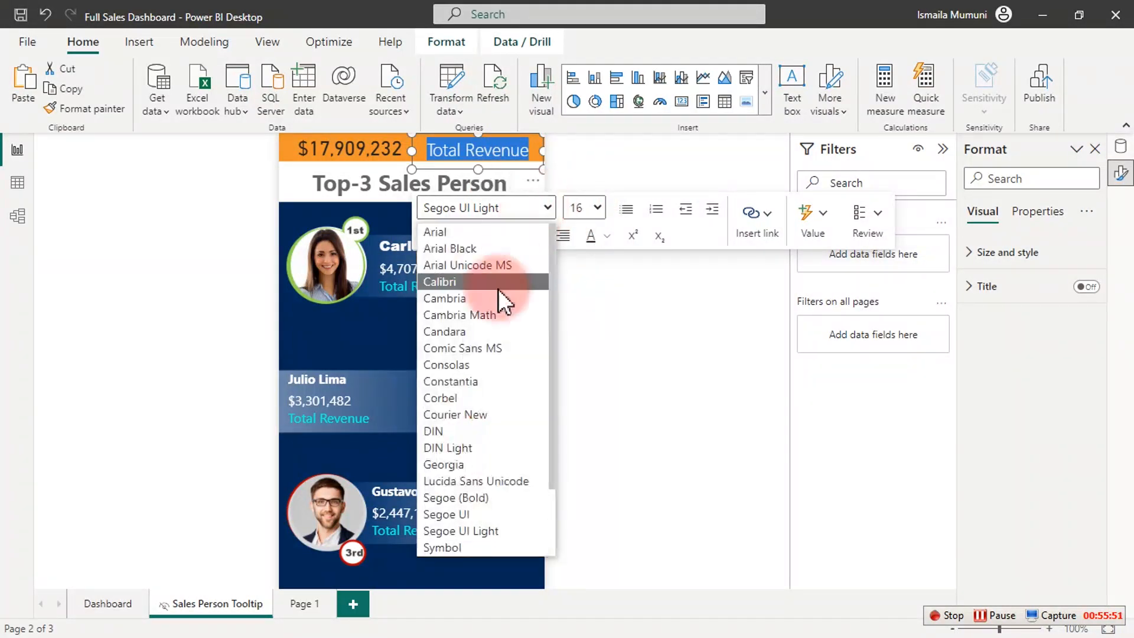
pyautogui.click(485, 497)
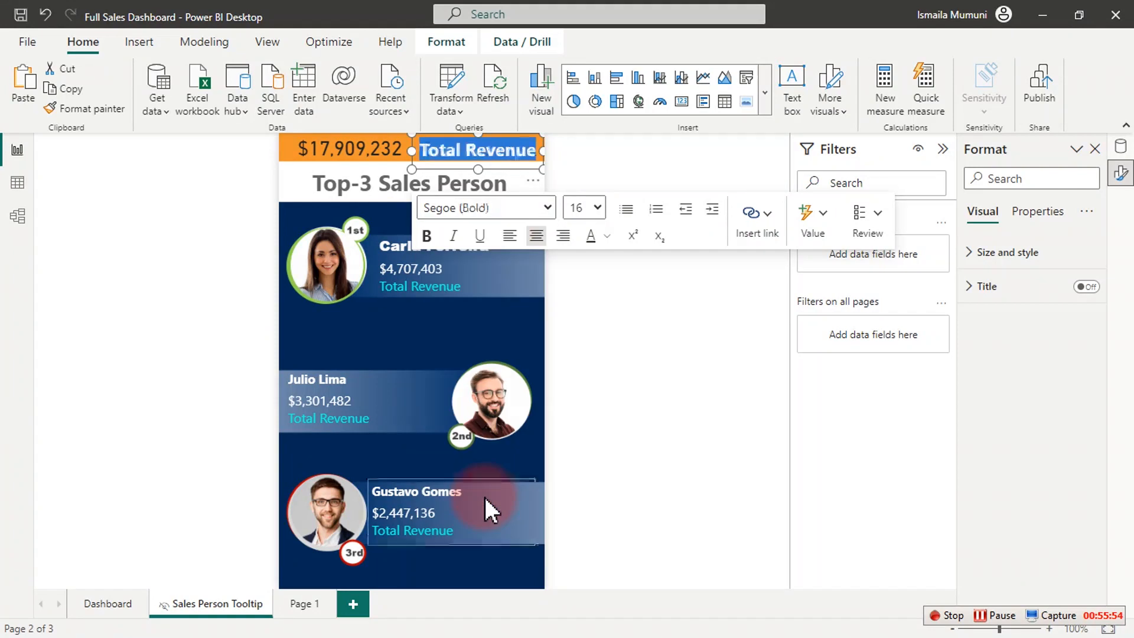
pyautogui.click(614, 159)
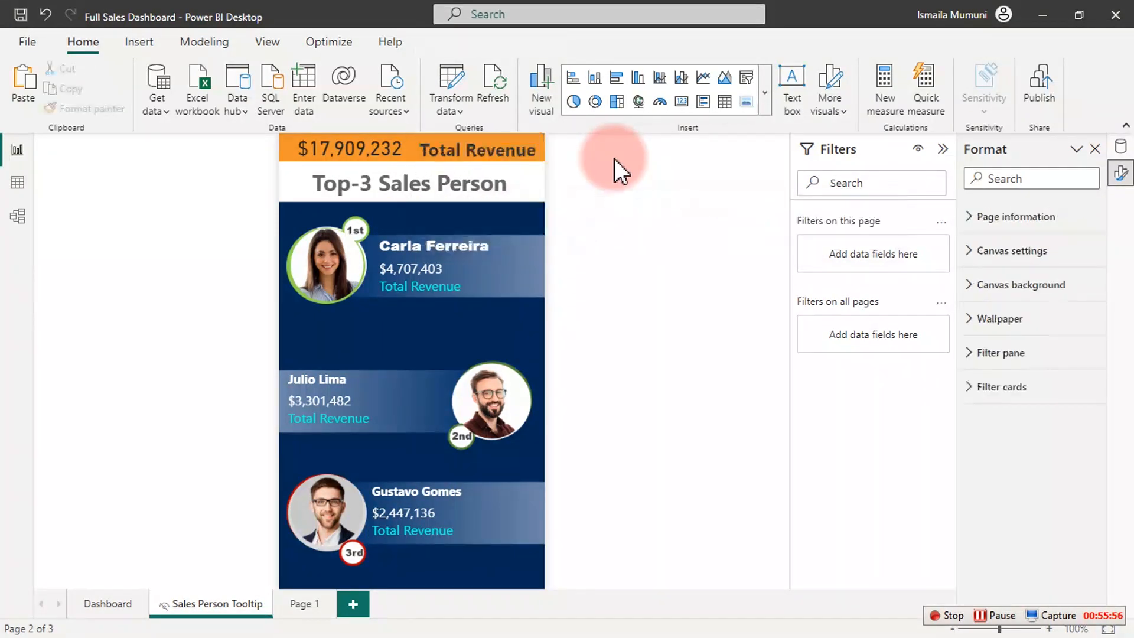
# Step: Make the Total Revenue label's text box slightly taller and fine-tune the revenue card's vertical position to align with the label
pyautogui.click(499, 148)
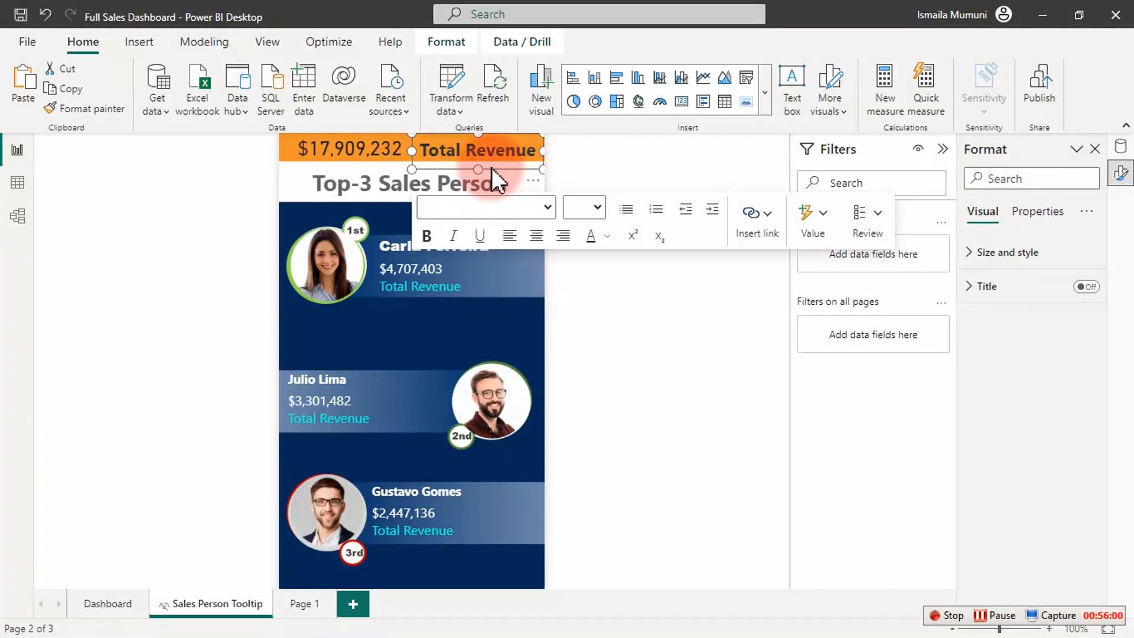
pyautogui.moveTo(479, 169); pyautogui.dragTo(478, 172)
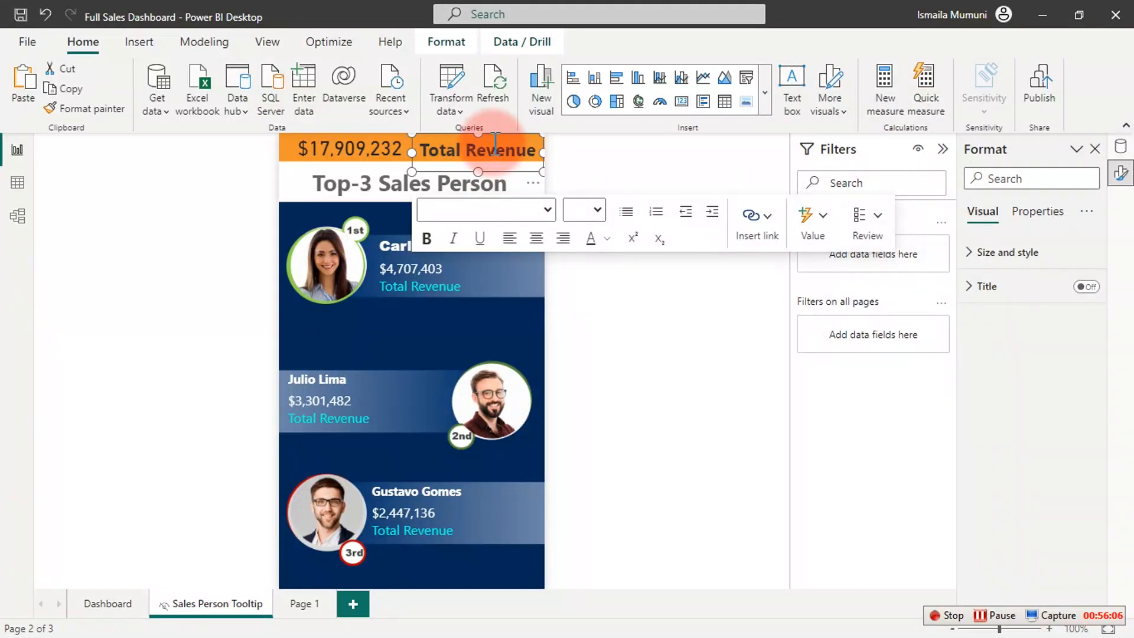
pyautogui.click(378, 153)
pyautogui.moveTo(378, 152); pyautogui.dragTo(378, 154)
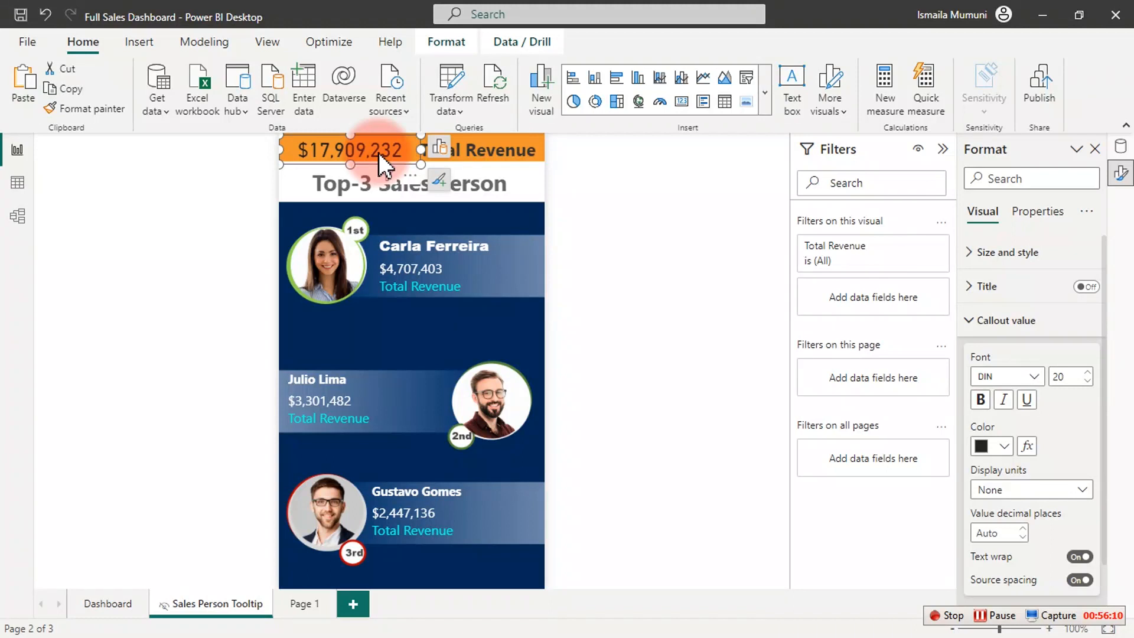
pyautogui.press('Up')
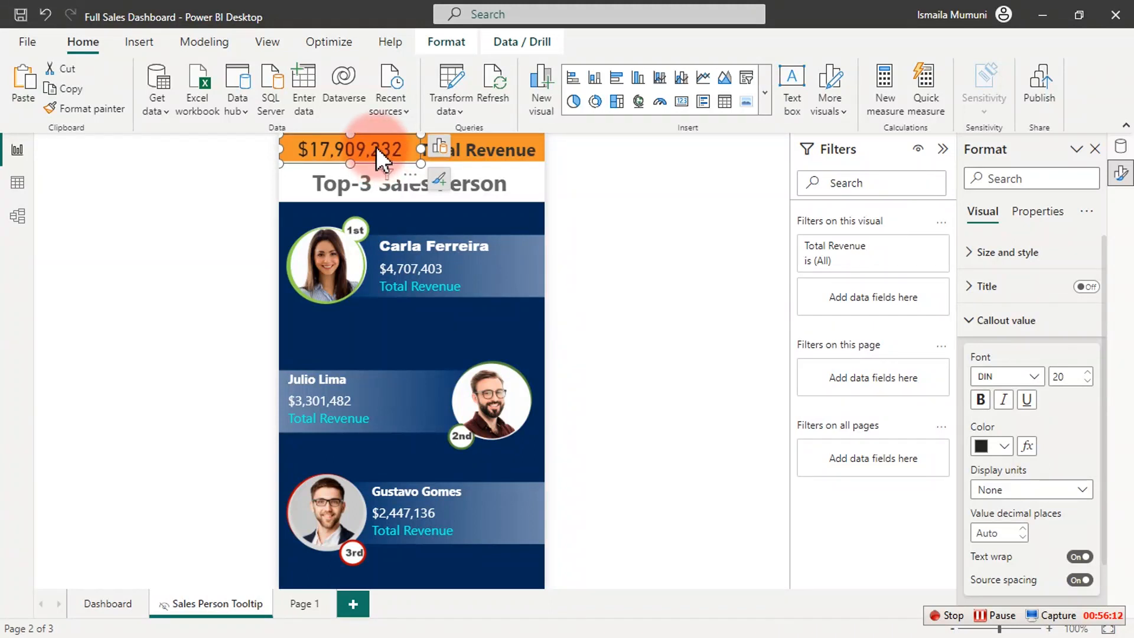
# Step: Set the Total Revenue label's text color to white
pyautogui.click(468, 153)
pyautogui.hotkey('ctrl', 'a')
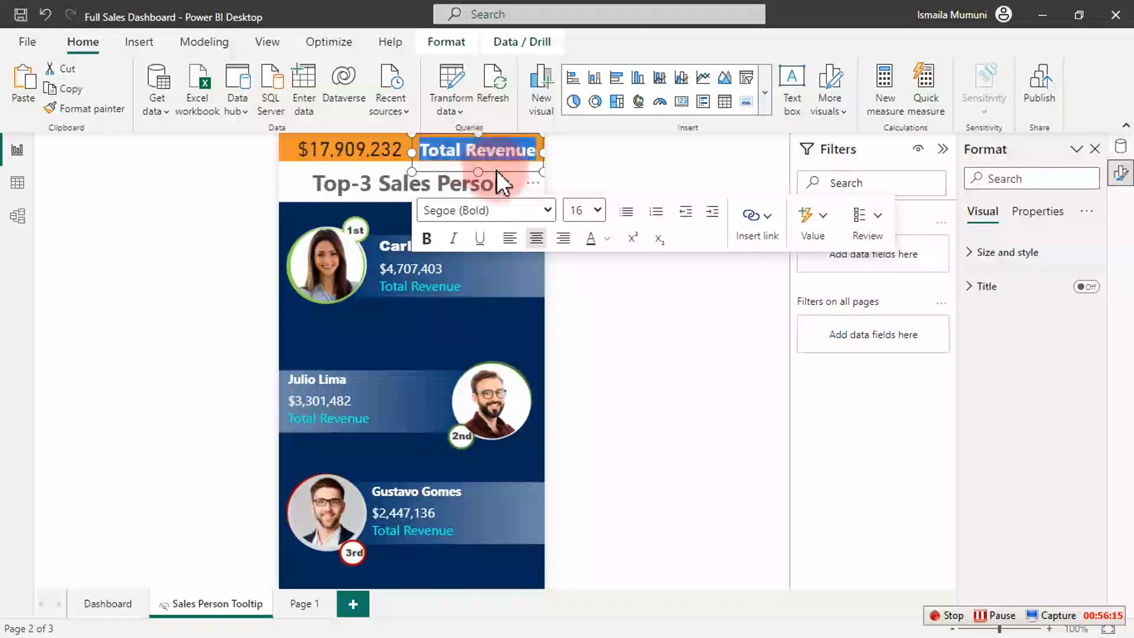
pyautogui.click(606, 238)
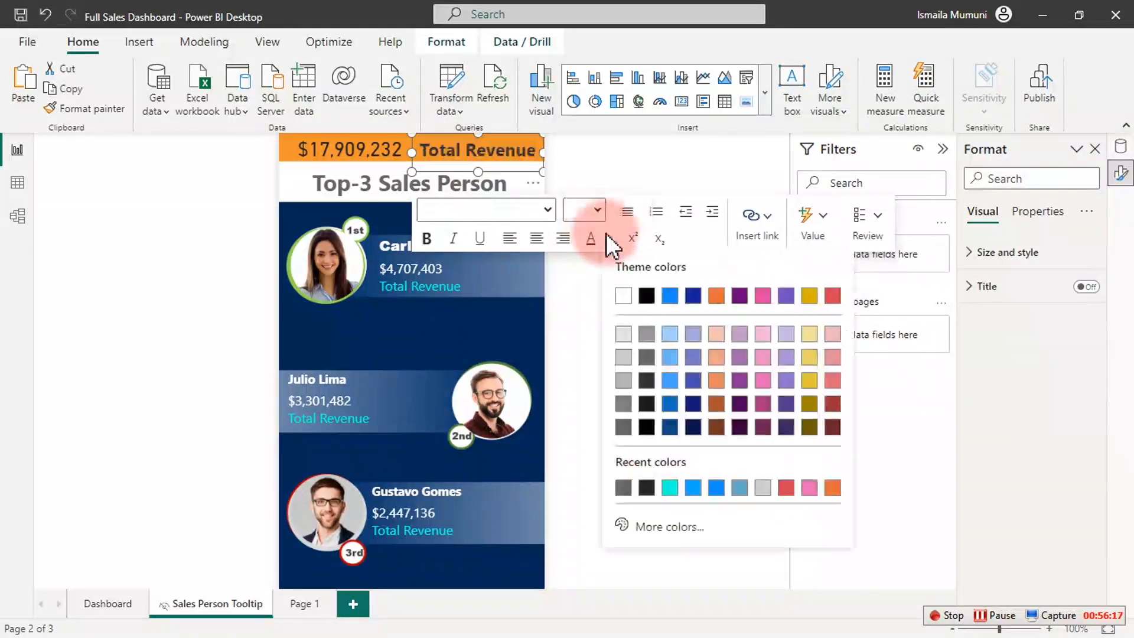
pyautogui.click(624, 296)
pyautogui.click(642, 176)
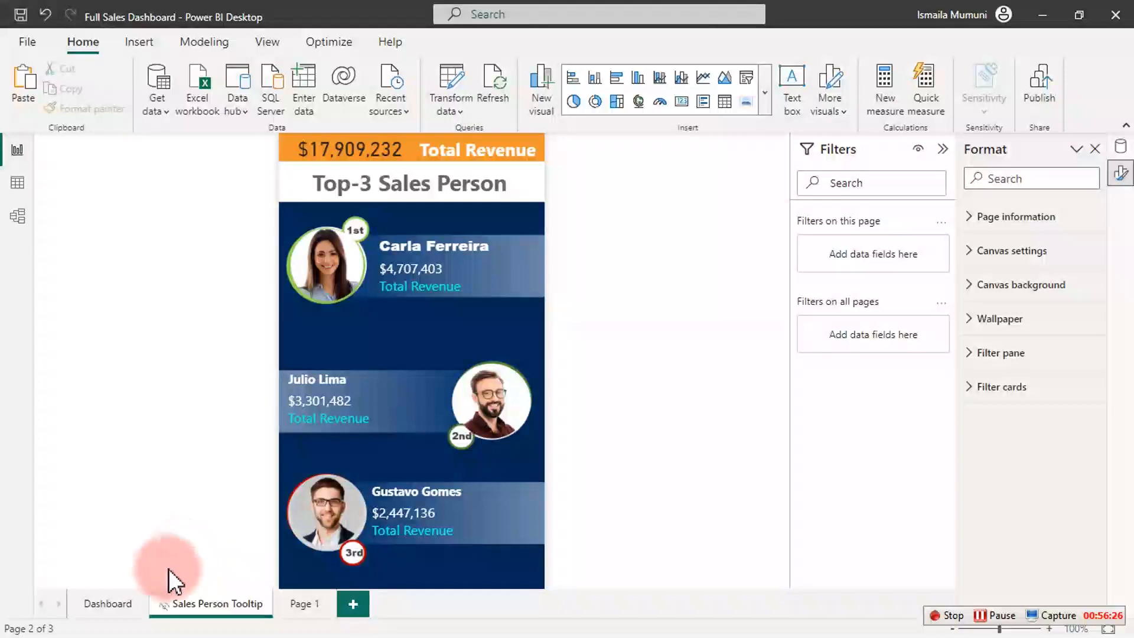
# Step: Open the Dashboard page and select the Total Revenue by Channel donut chart
pyautogui.click(104, 603)
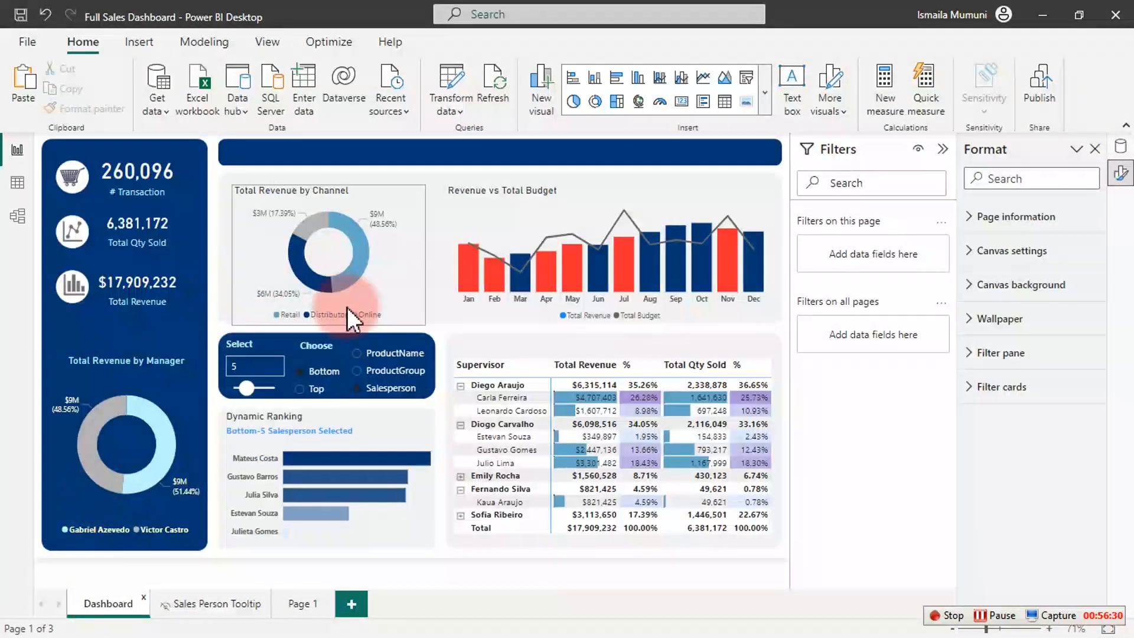
pyautogui.click(385, 263)
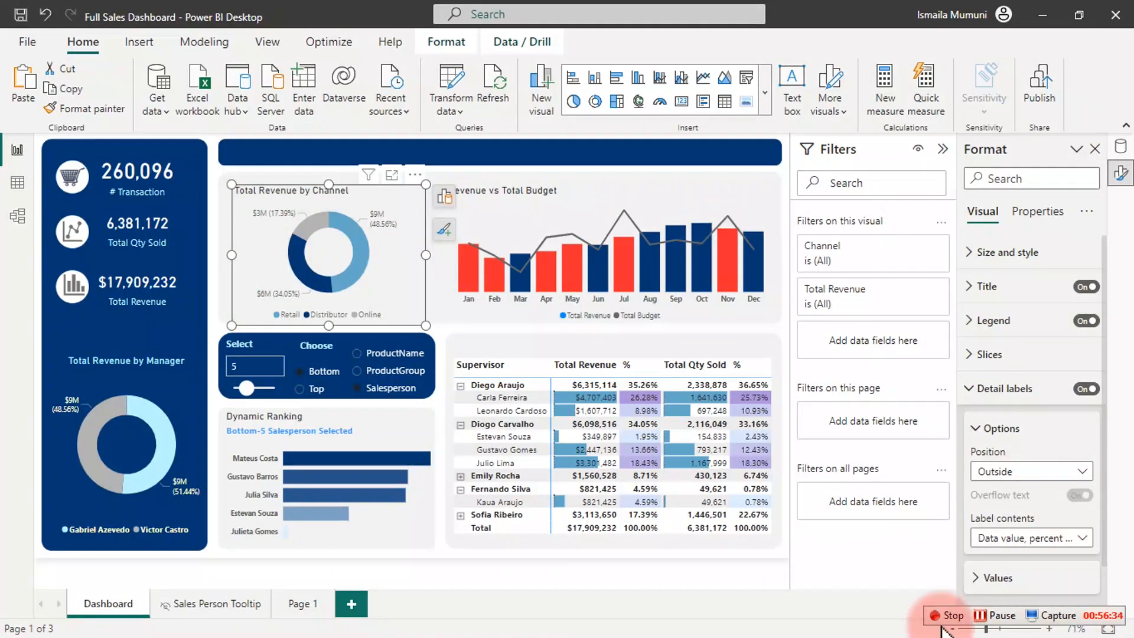
# Step: Set the Total Revenue by Channel donut chart's tooltip type to Report page, using the Sales Person Tooltip page
pyautogui.scroll(-1, 1060, 502)
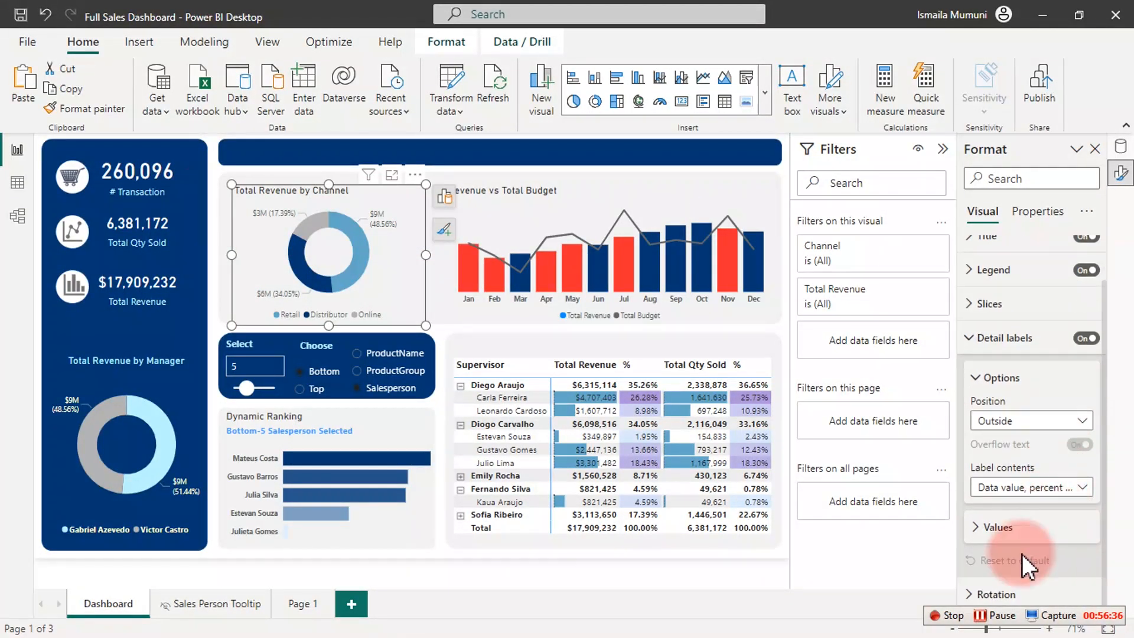
pyautogui.click(1040, 216)
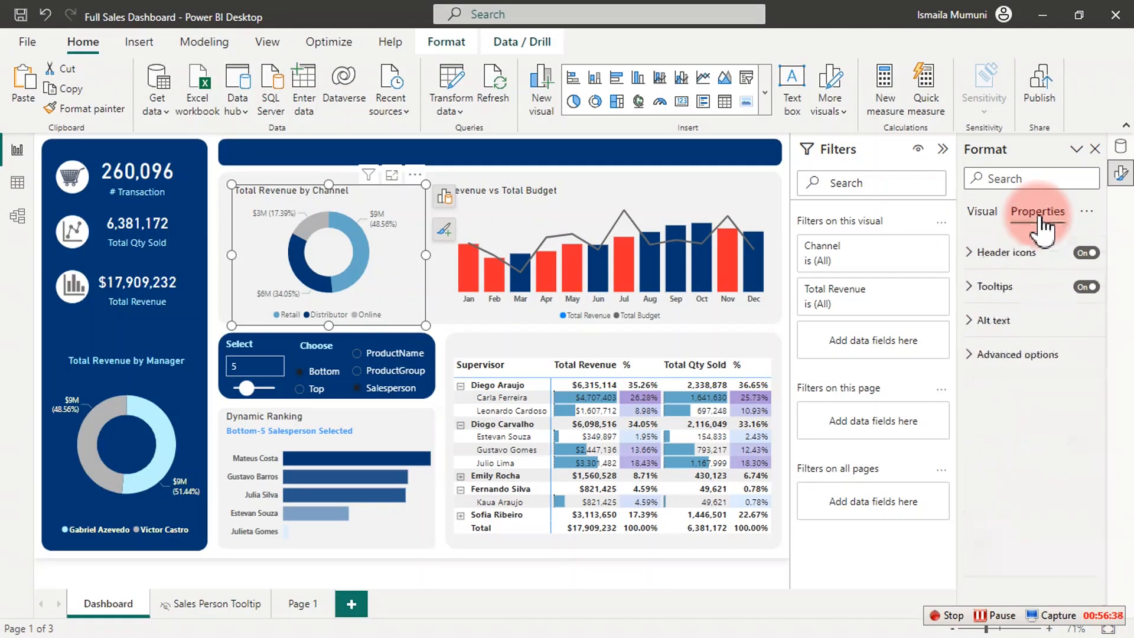
pyautogui.click(978, 289)
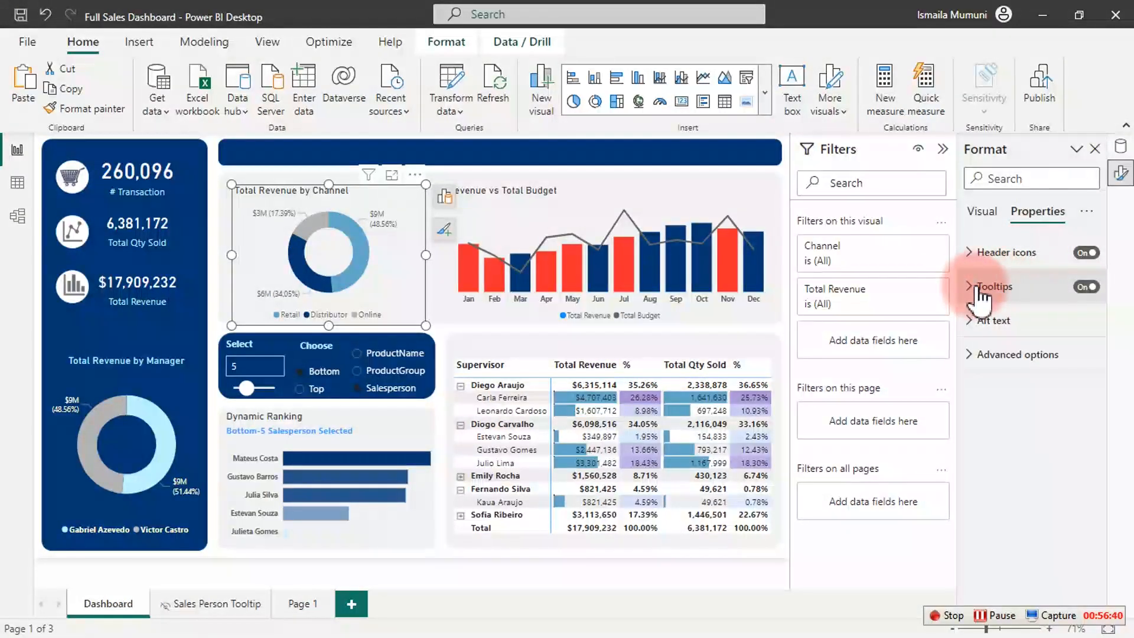
pyautogui.click(1087, 287)
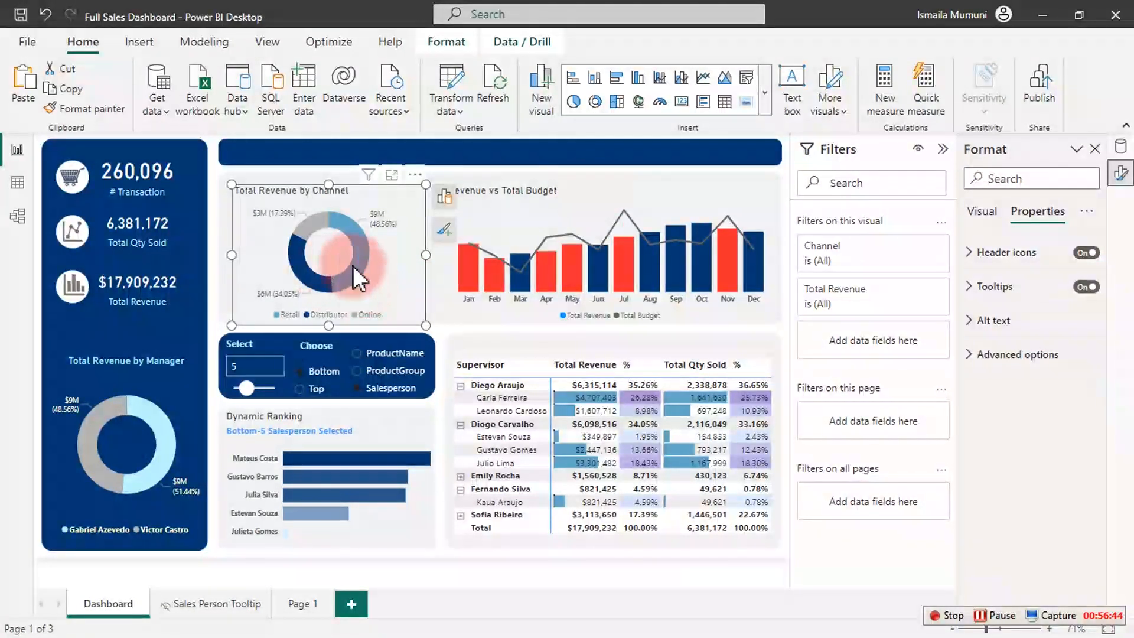
pyautogui.moveTo(353, 266)
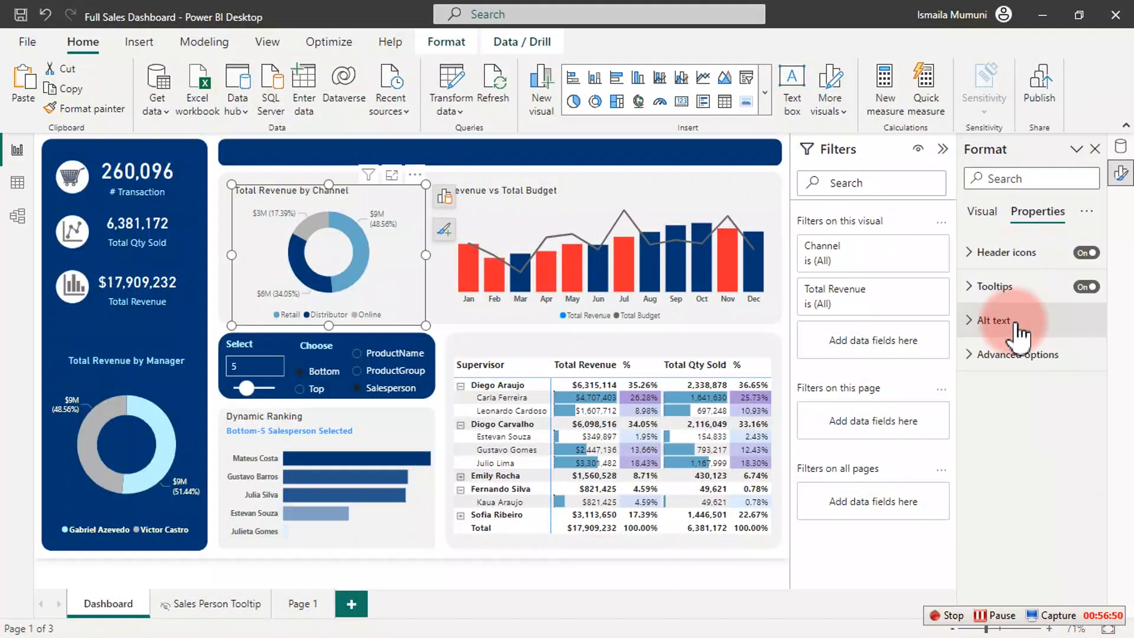
pyautogui.click(992, 297)
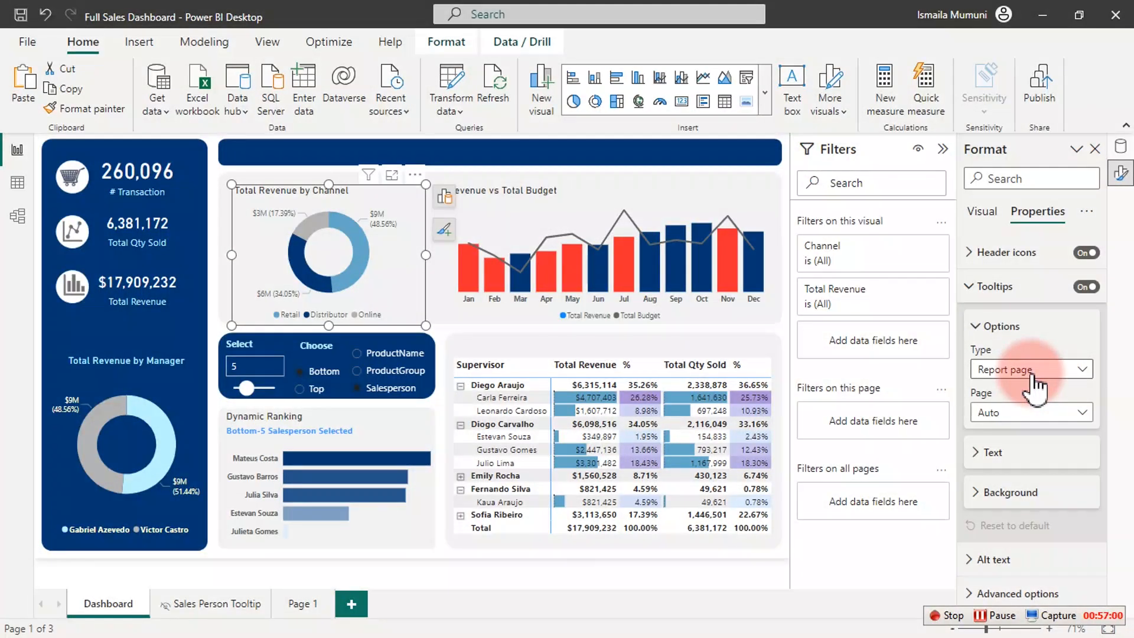
pyautogui.click(1035, 376)
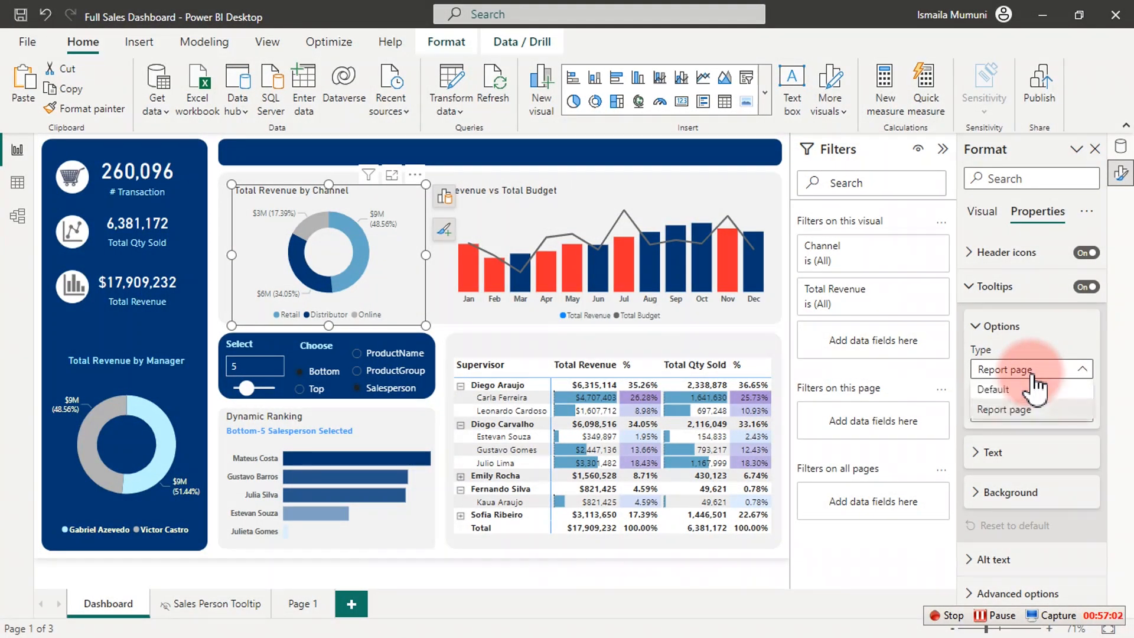
pyautogui.click(1009, 410)
pyautogui.click(1025, 418)
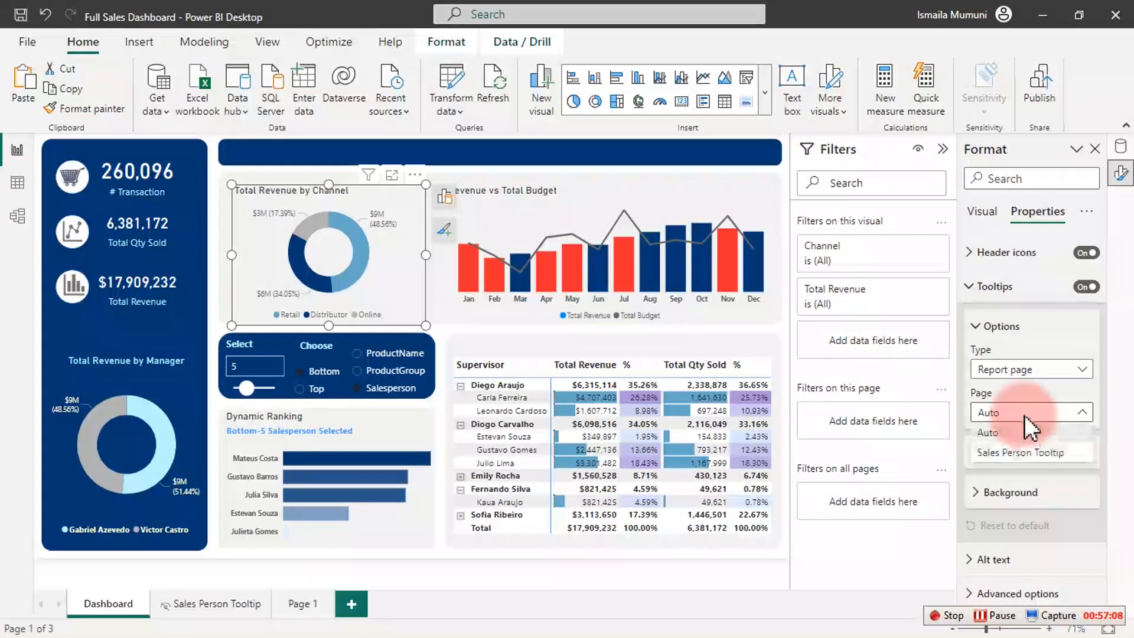
pyautogui.click(1011, 455)
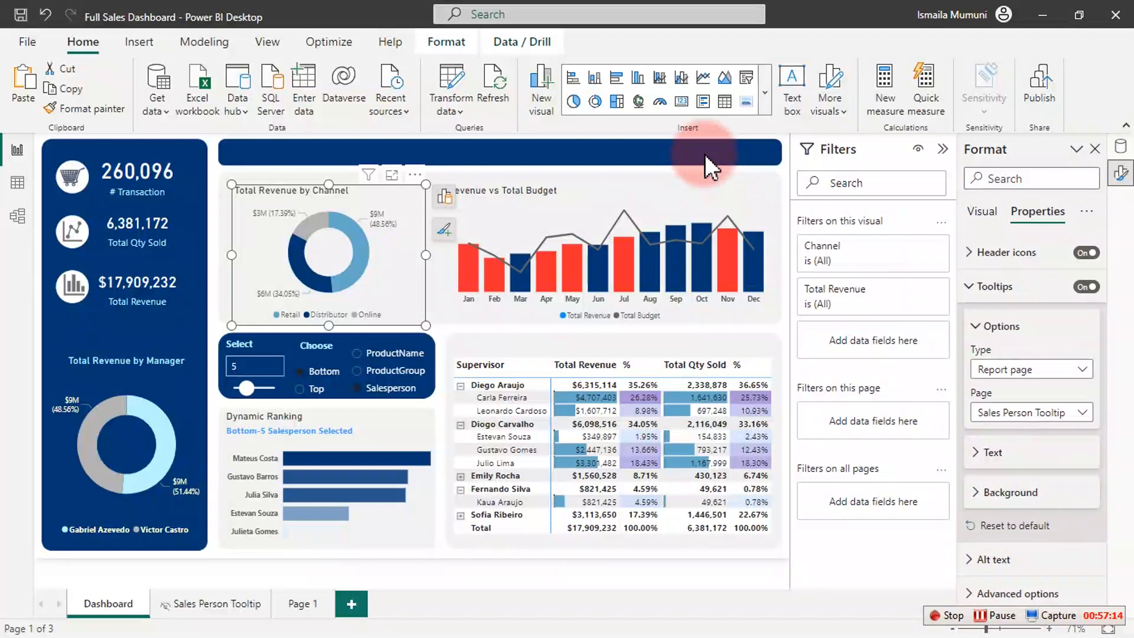
# Step: Deselect the donut chart and preview its report page tooltip on the Retail, Online and Distributor segments
pyautogui.click(693, 142)
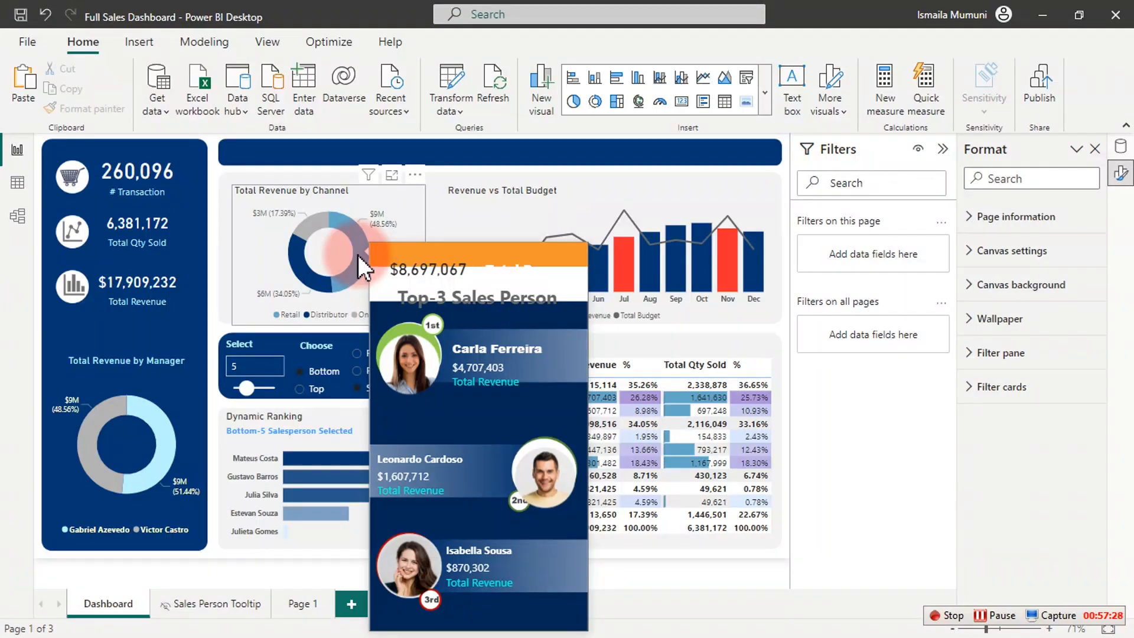
pyautogui.moveTo(314, 224)
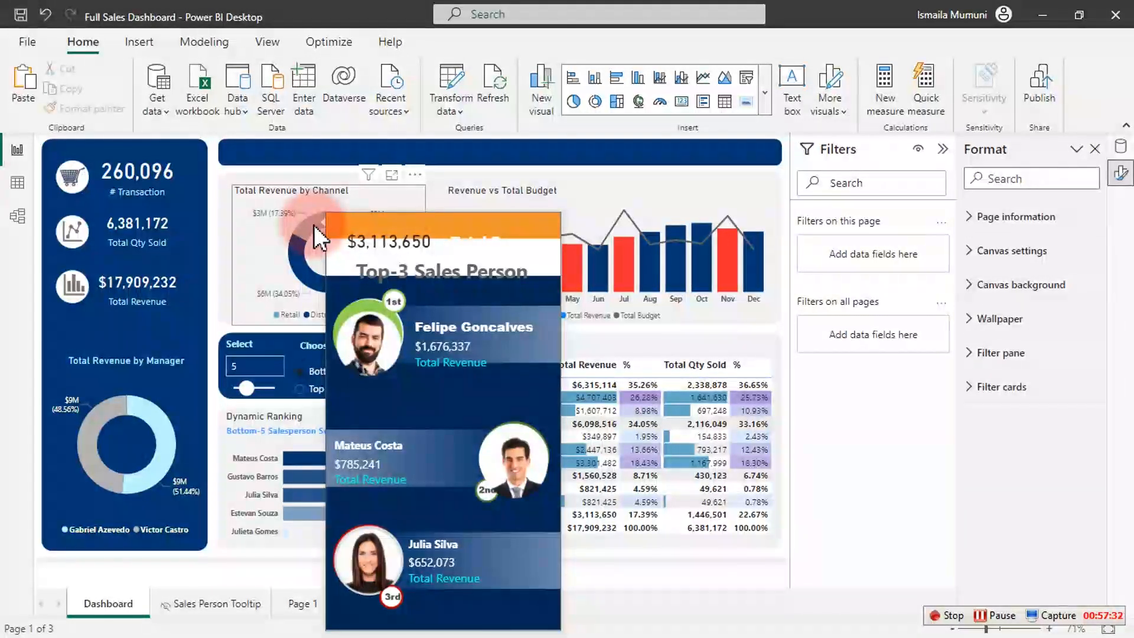
pyautogui.moveTo(297, 253)
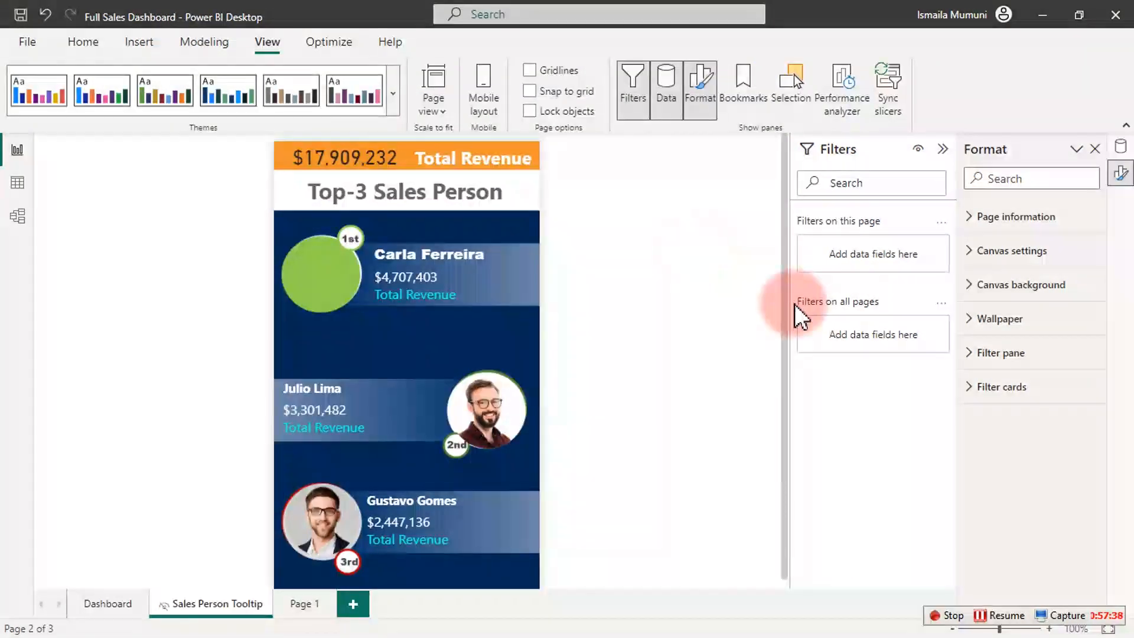
# Step: Set the Sales Person Tooltip page's canvas width to 300 px
pyautogui.click(1000, 614)
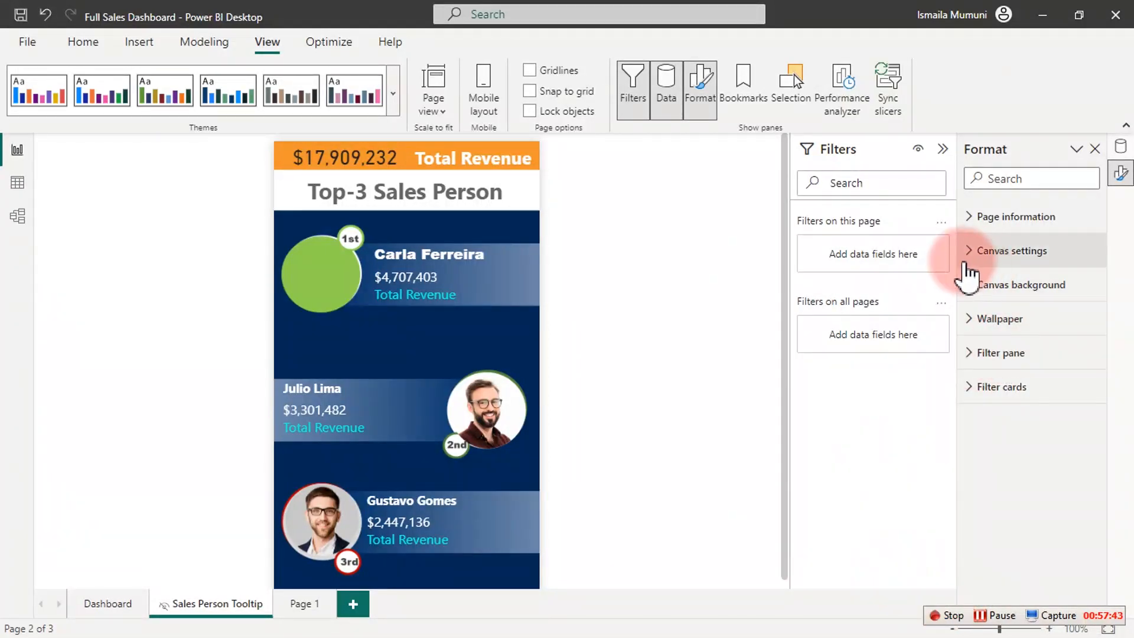
pyautogui.click(1006, 251)
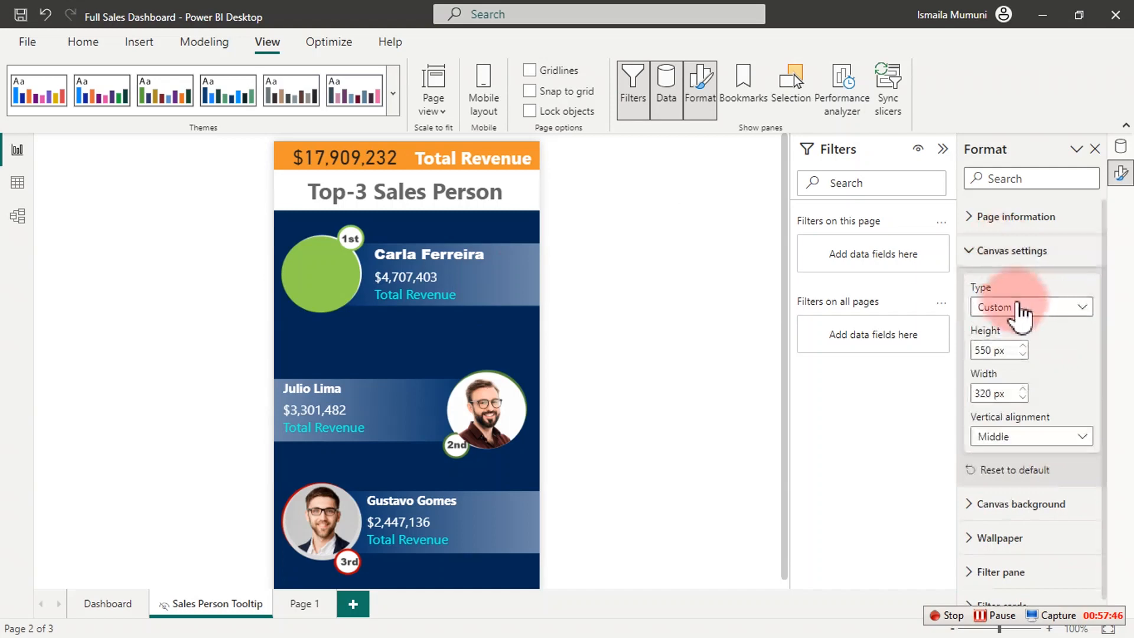
pyautogui.doubleClick(992, 392)
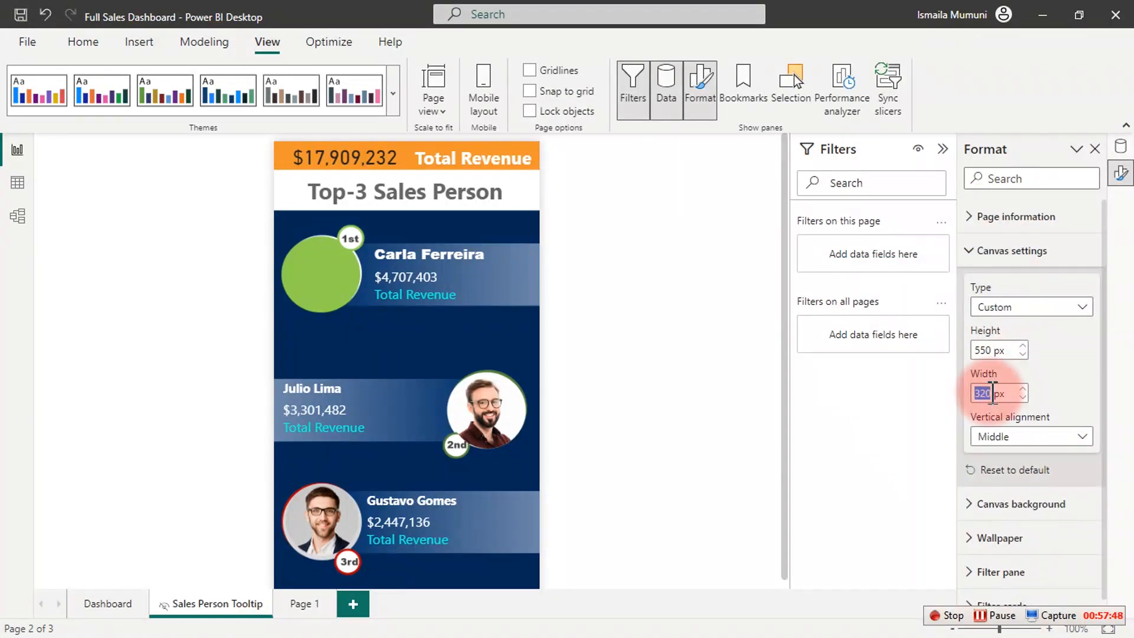
pyautogui.write('300')
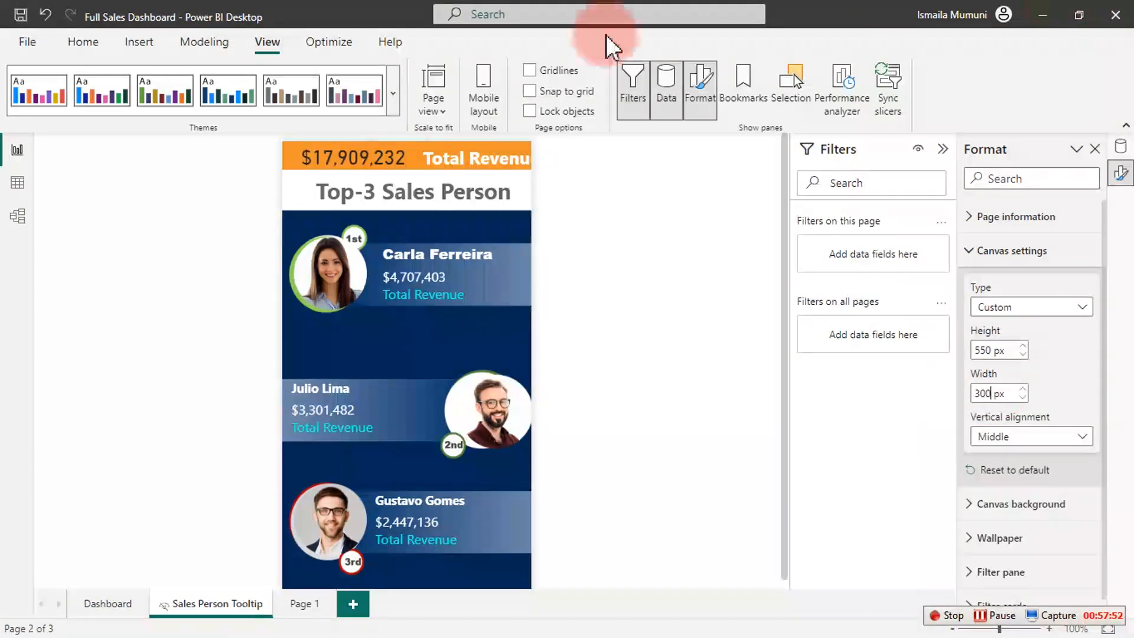
# Step: Shift the second-place photo left into its circle and fine-tune the first-place photo's position inside its own circle
pyautogui.moveTo(514, 369)
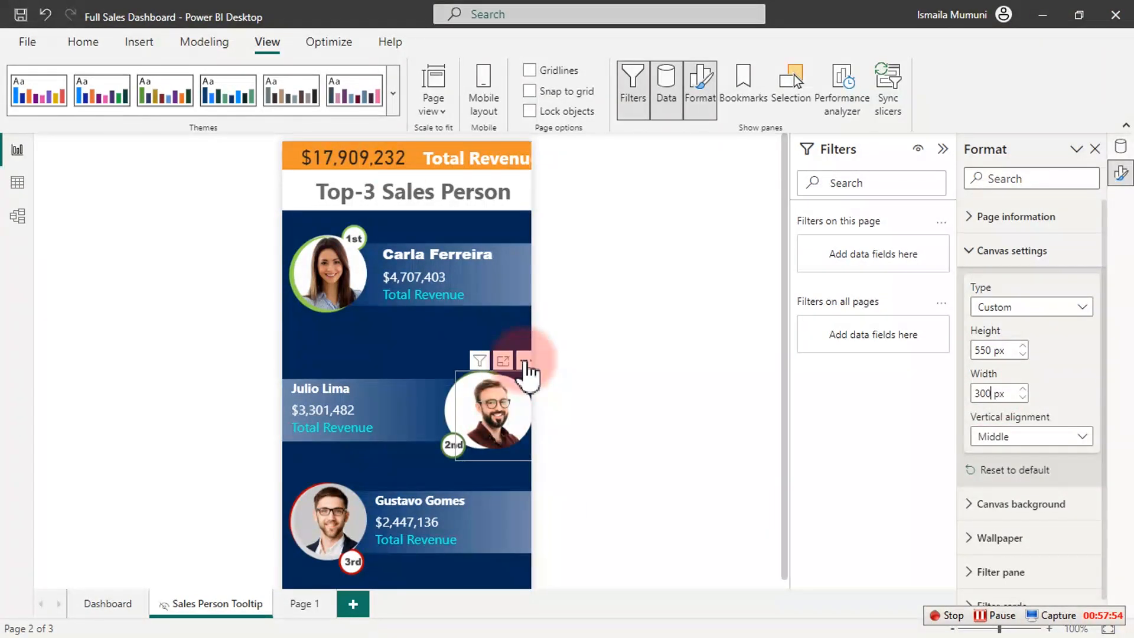
pyautogui.moveTo(514, 363)
pyautogui.mouseDown()
pyautogui.moveTo(514, 372)
pyautogui.moveTo(511, 362)
pyautogui.mouseUp()
pyautogui.moveTo(364, 273)
pyautogui.moveTo(364, 227); pyautogui.dragTo(361, 223)
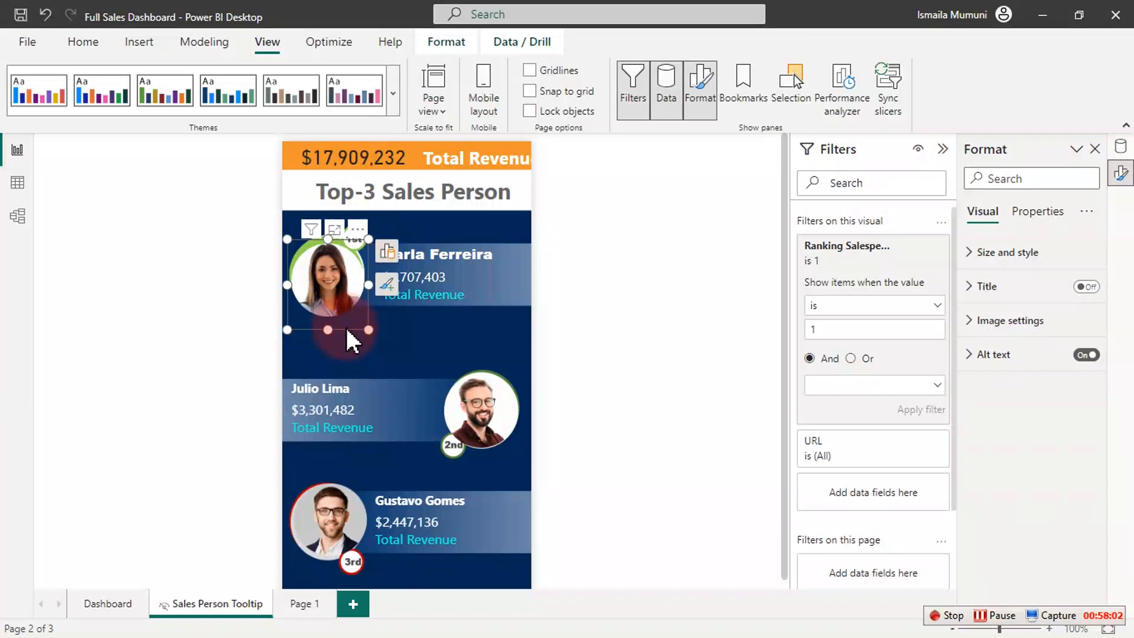
pyautogui.press('Up')
pyautogui.press('Up')
pyautogui.press('Up')
pyautogui.press('Up')
pyautogui.press('Up')
pyautogui.press('Up')
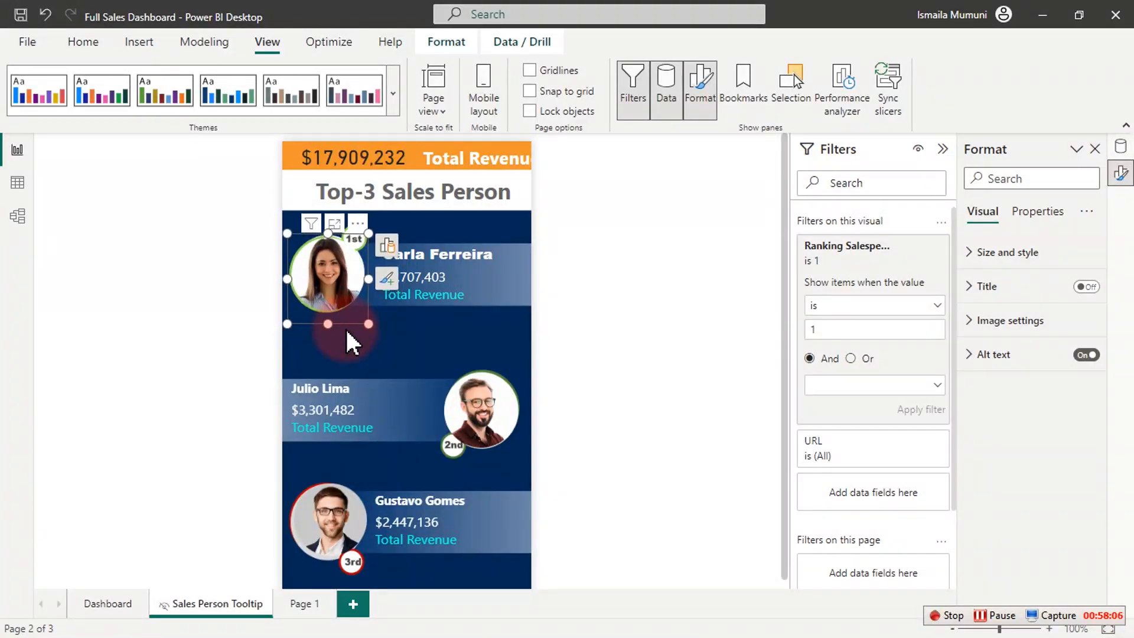
# Step: Nudge the third-place photo slightly left and down to center it inside its circle
pyautogui.click(372, 495)
pyautogui.click(296, 480)
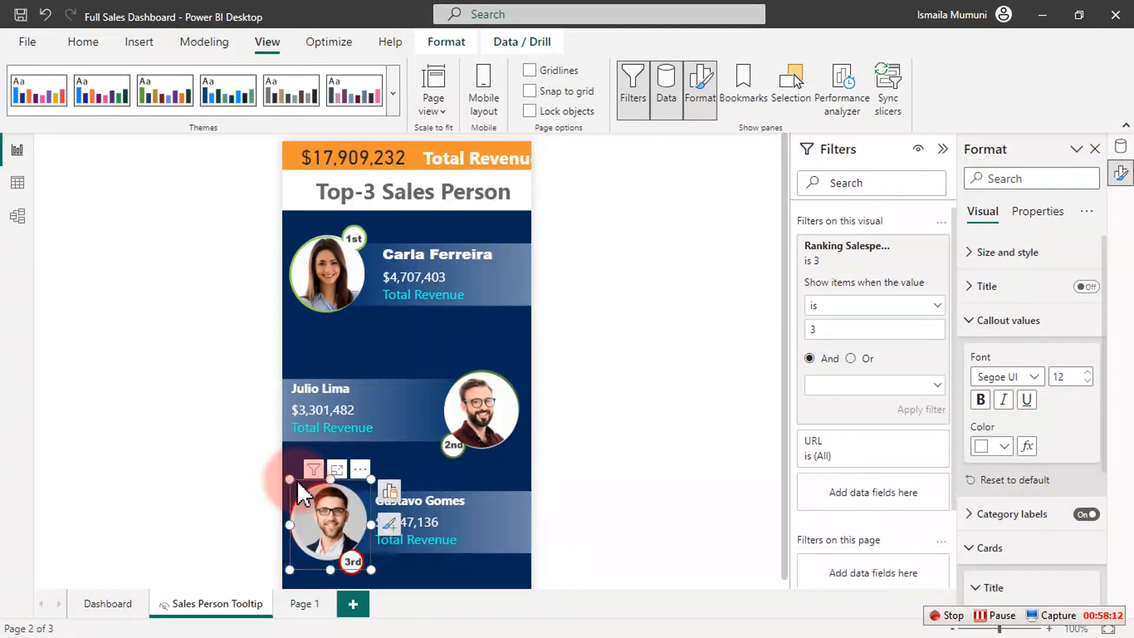
pyautogui.press('Left')
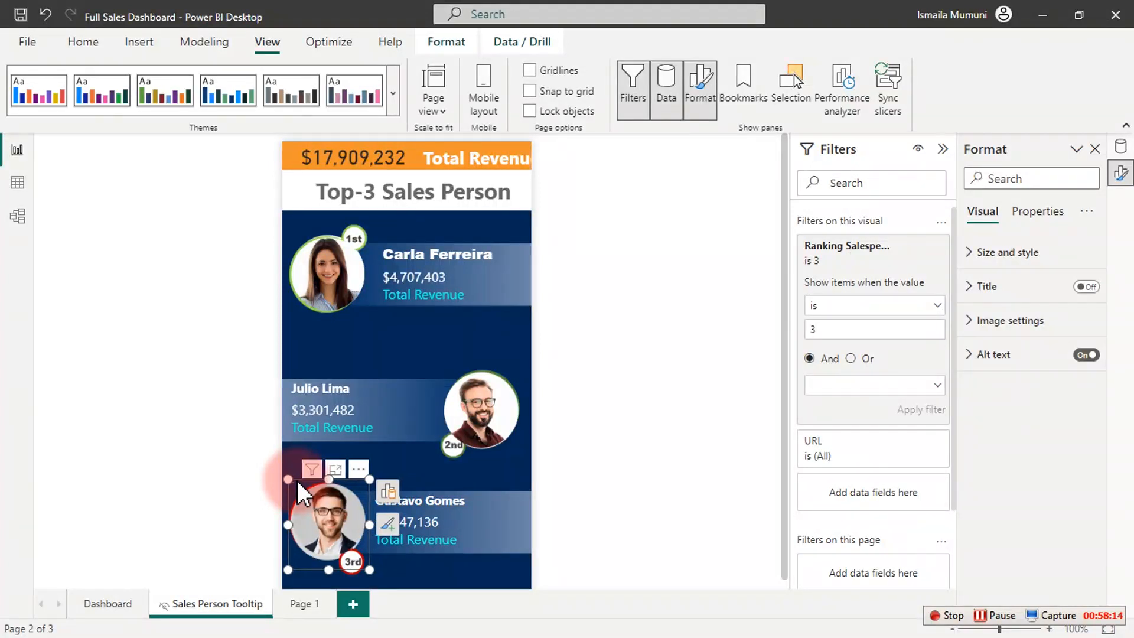
pyautogui.press('Left')
pyautogui.press('Down')
pyautogui.press('Down')
pyautogui.press('Down')
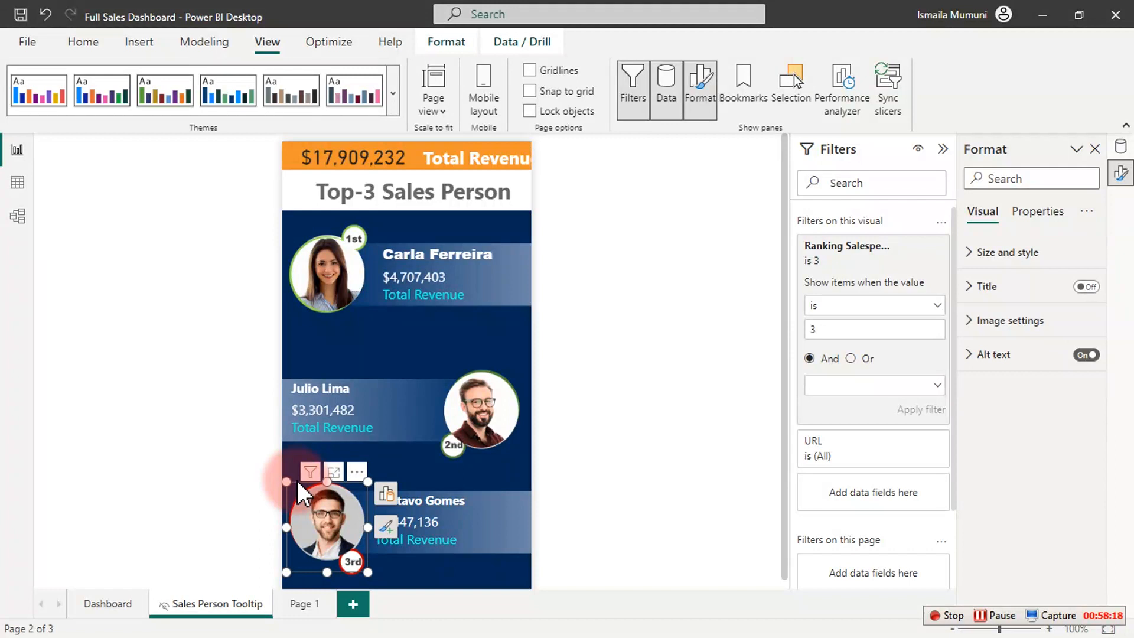
# Step: Reduce the Total Revenue label's font size to 14
pyautogui.click(471, 159)
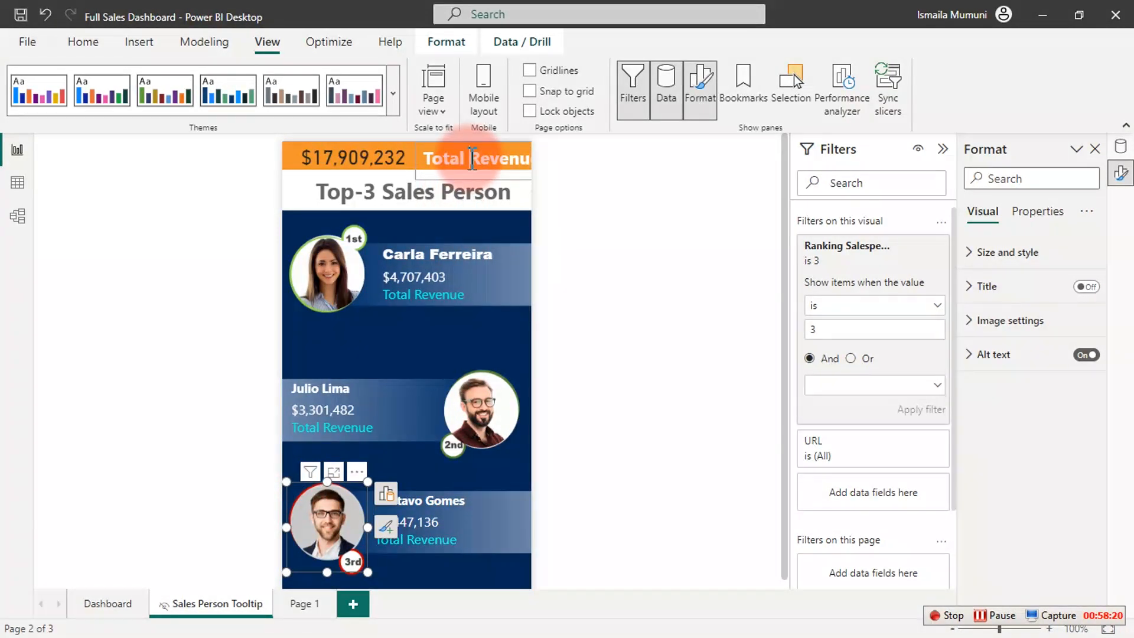
pyautogui.tripleClick(472, 158)
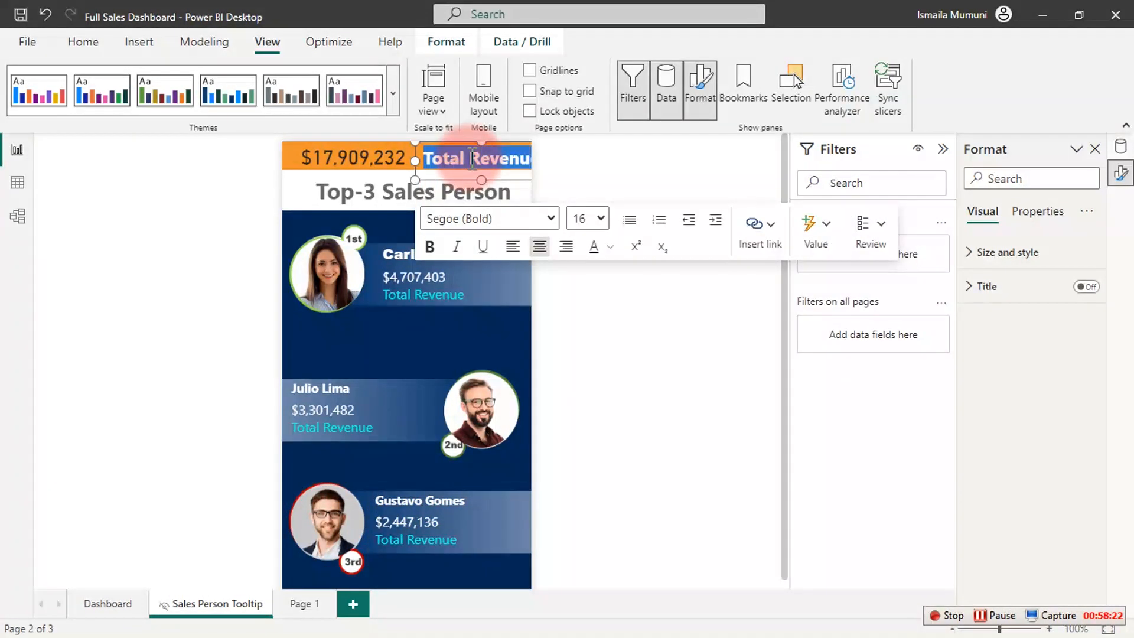
pyautogui.click(601, 219)
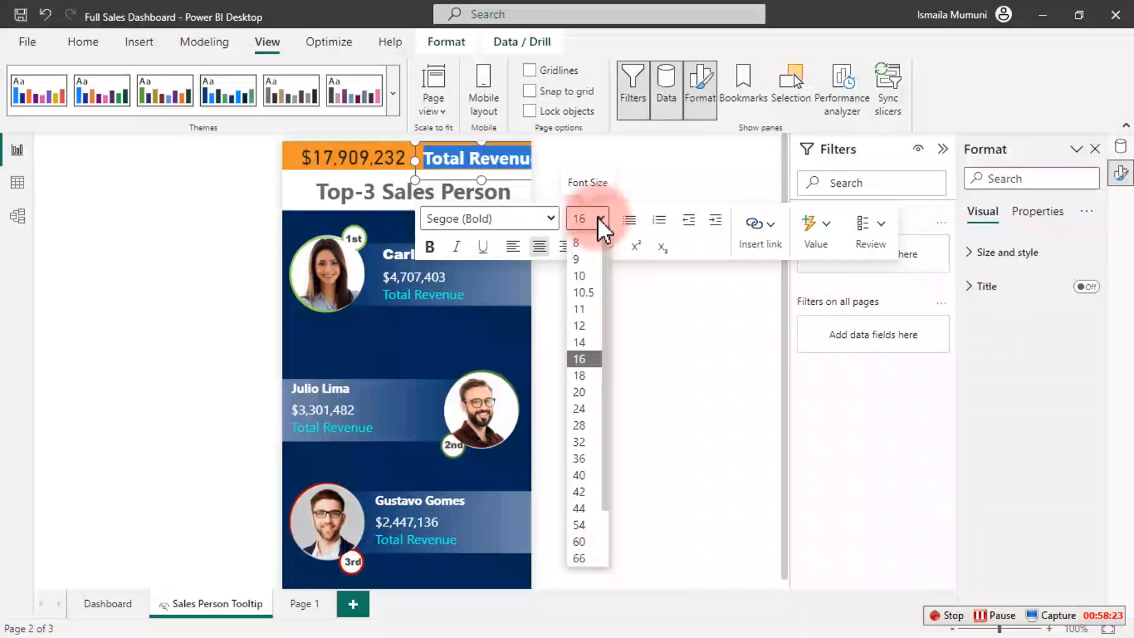
pyautogui.click(578, 342)
pyautogui.click(573, 339)
# Step: Shrink the Total Revenue label's text box and move it left so it fits within the orange band
pyautogui.click(451, 158)
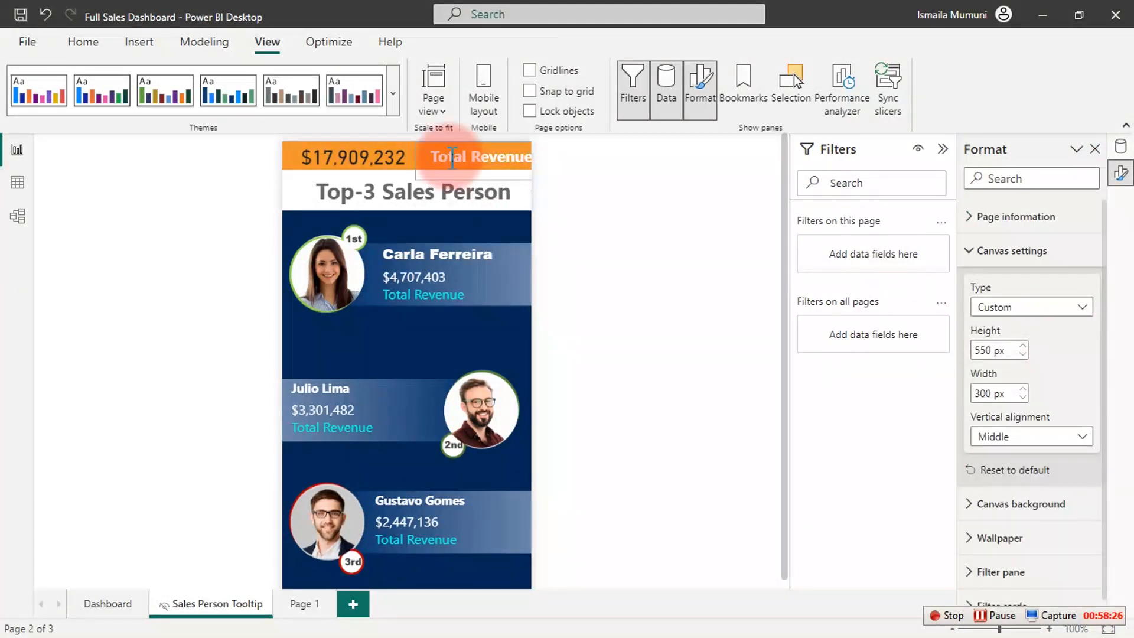
pyautogui.click(430, 183)
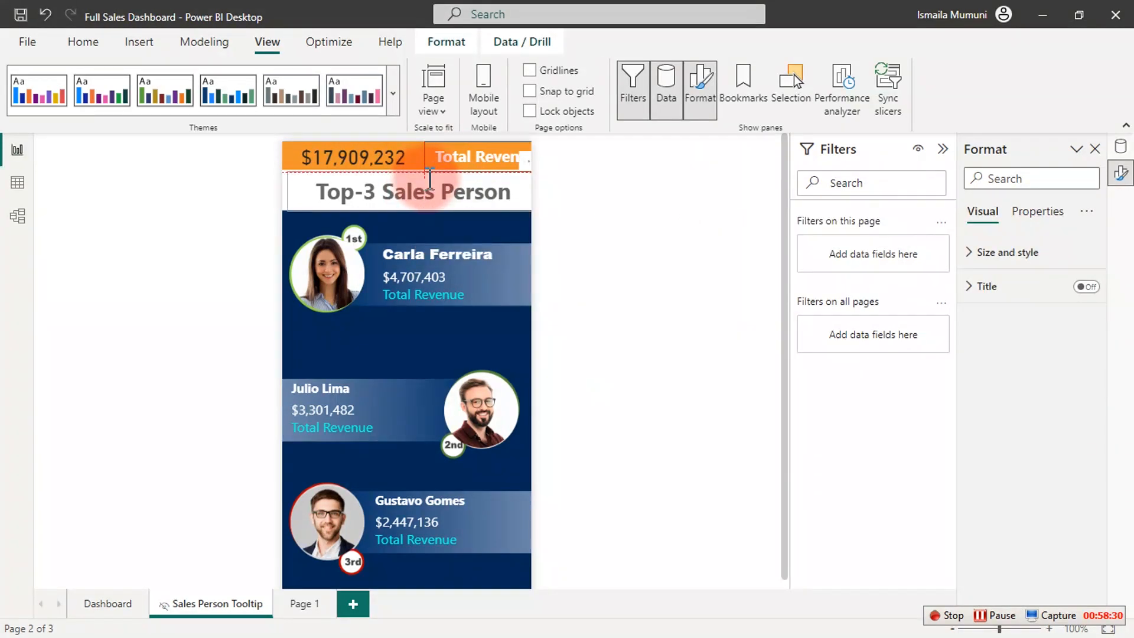
pyautogui.click(475, 168)
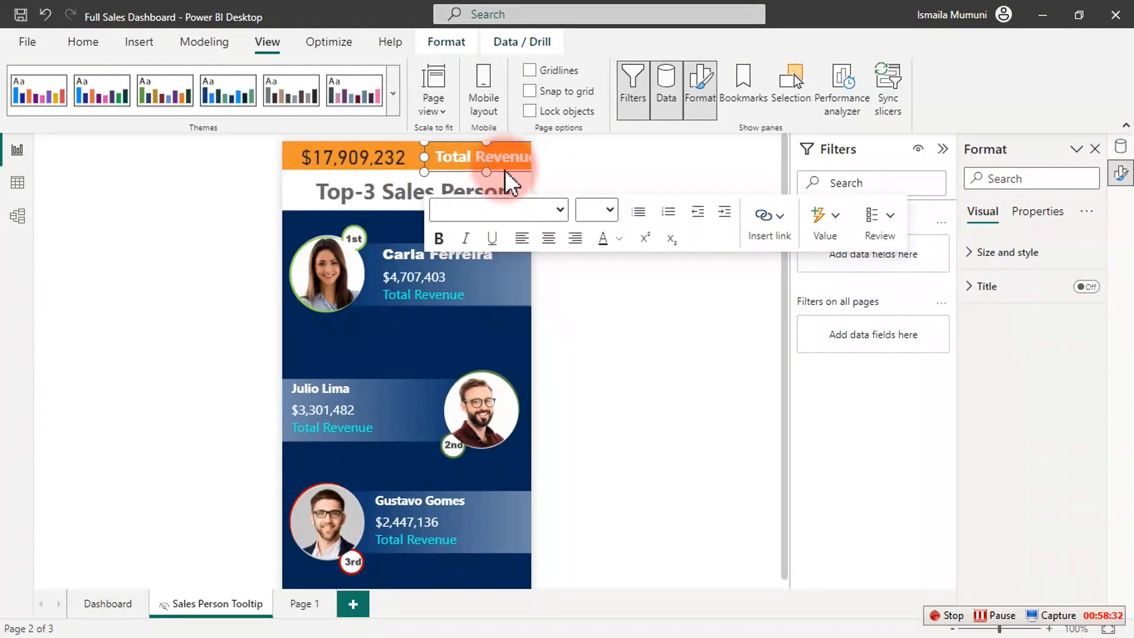
pyautogui.moveTo(506, 173); pyautogui.dragTo(486, 168)
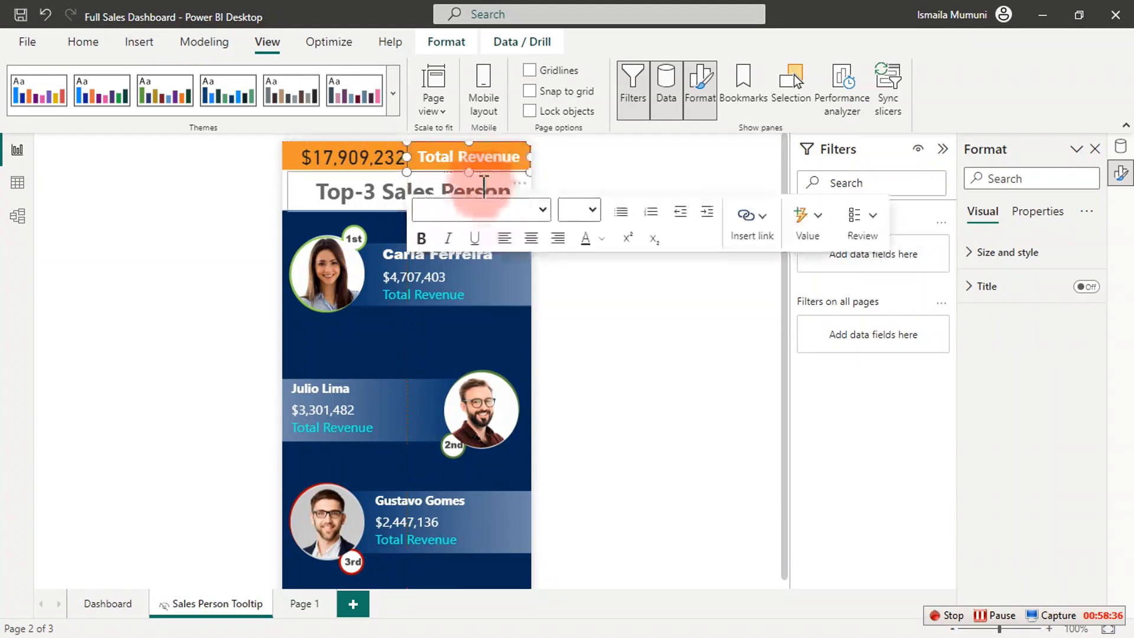
pyautogui.click(615, 318)
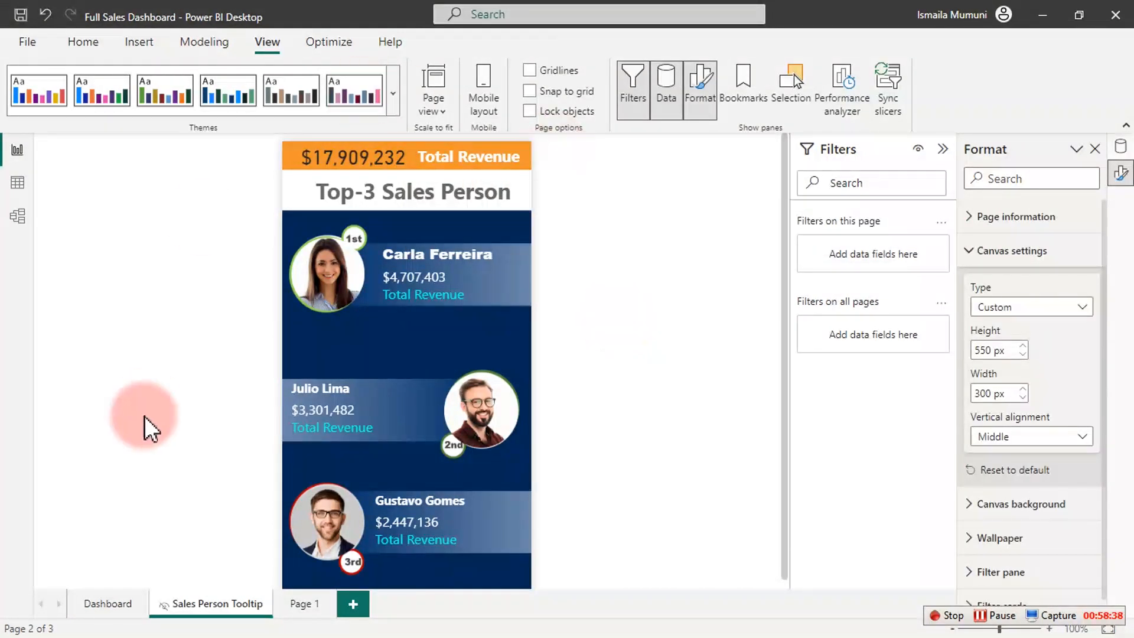
# Step: Return to the Dashboard page and preview the revised tooltip on the Total Revenue by Channel donut's segments
pyautogui.click(98, 605)
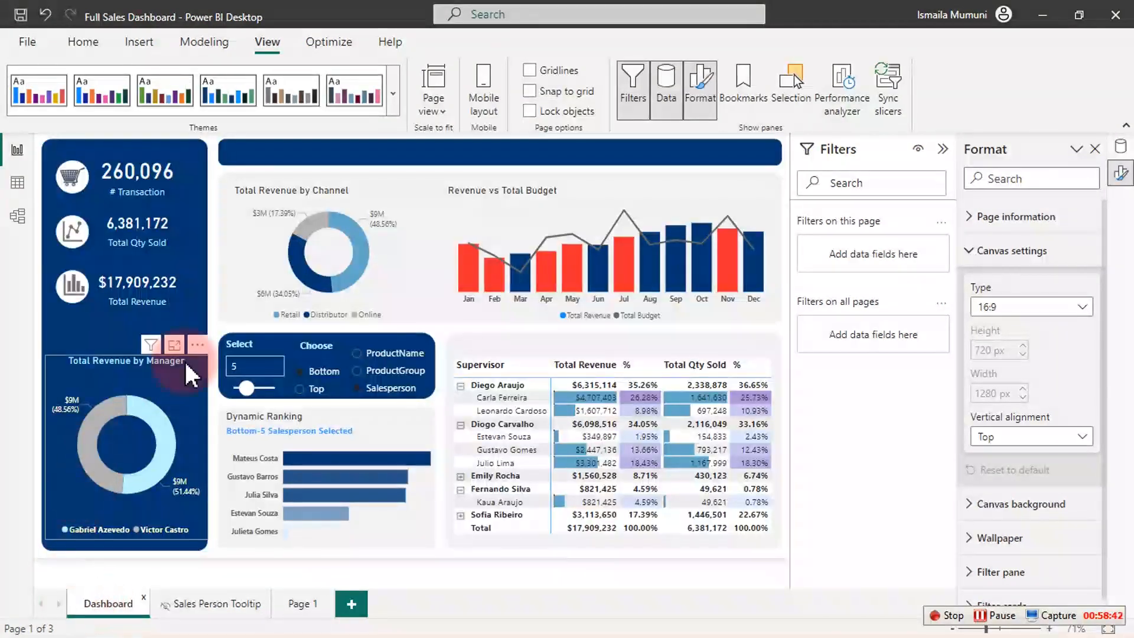
pyautogui.click(306, 284)
pyautogui.moveTo(310, 281)
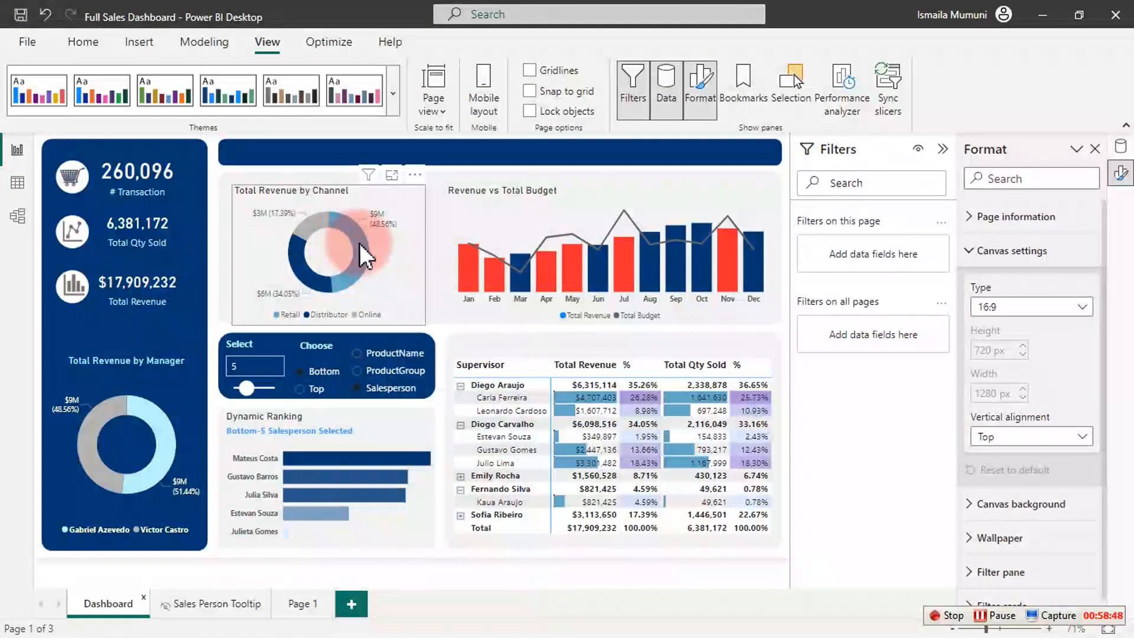
pyautogui.moveTo(359, 248)
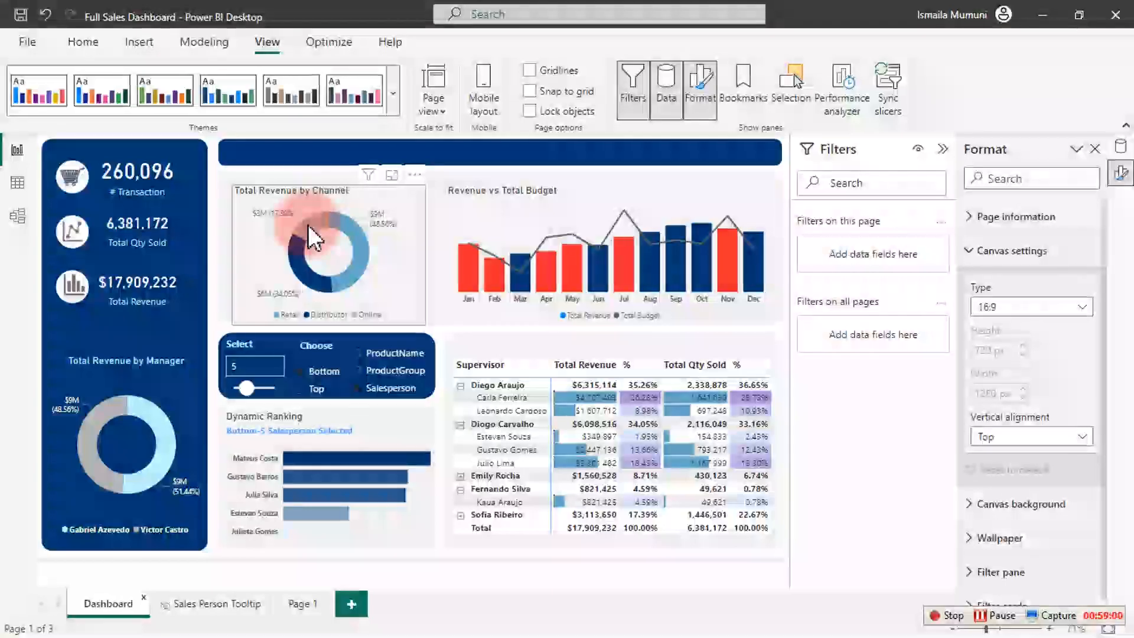
pyautogui.moveTo(309, 228)
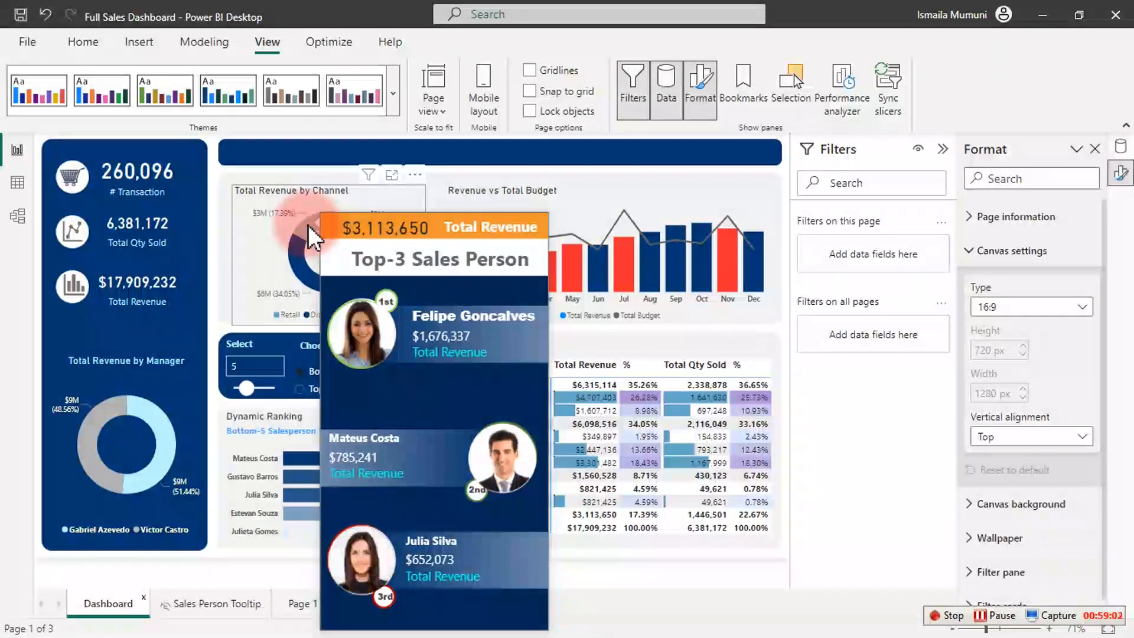